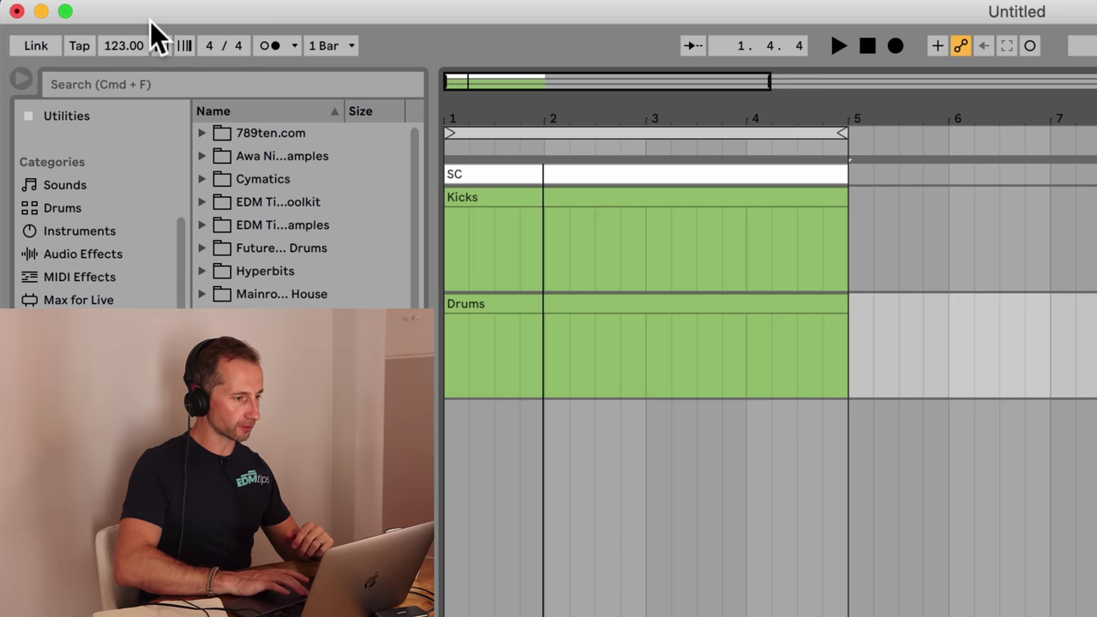
- Set the project tempo to 132 BPM and insert a new expanded audio track below Drums
click(69, 10)
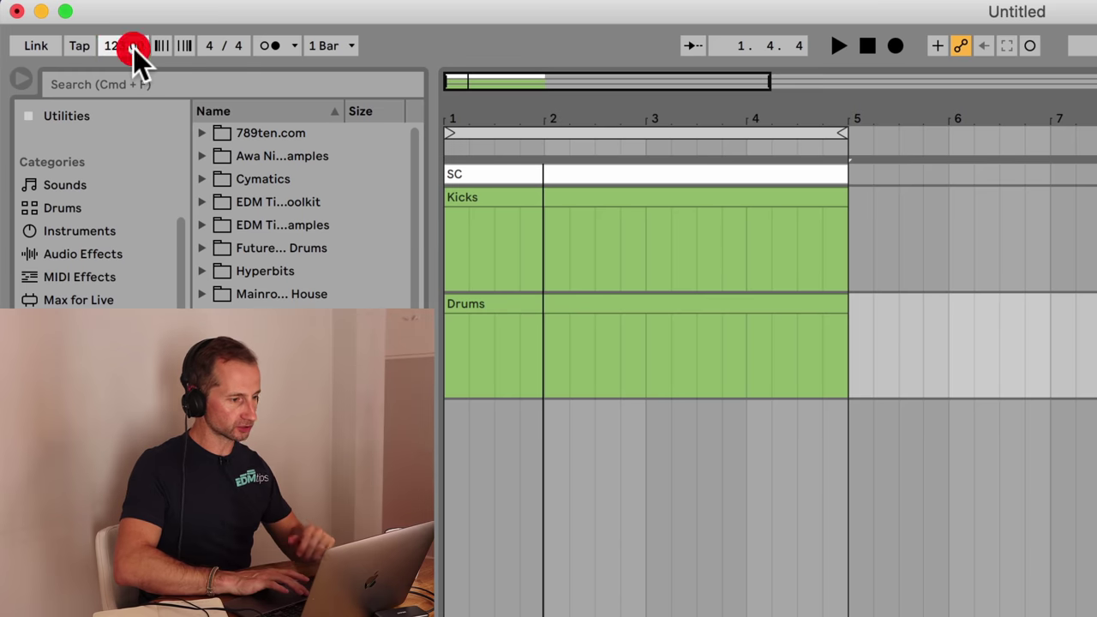
text(132)
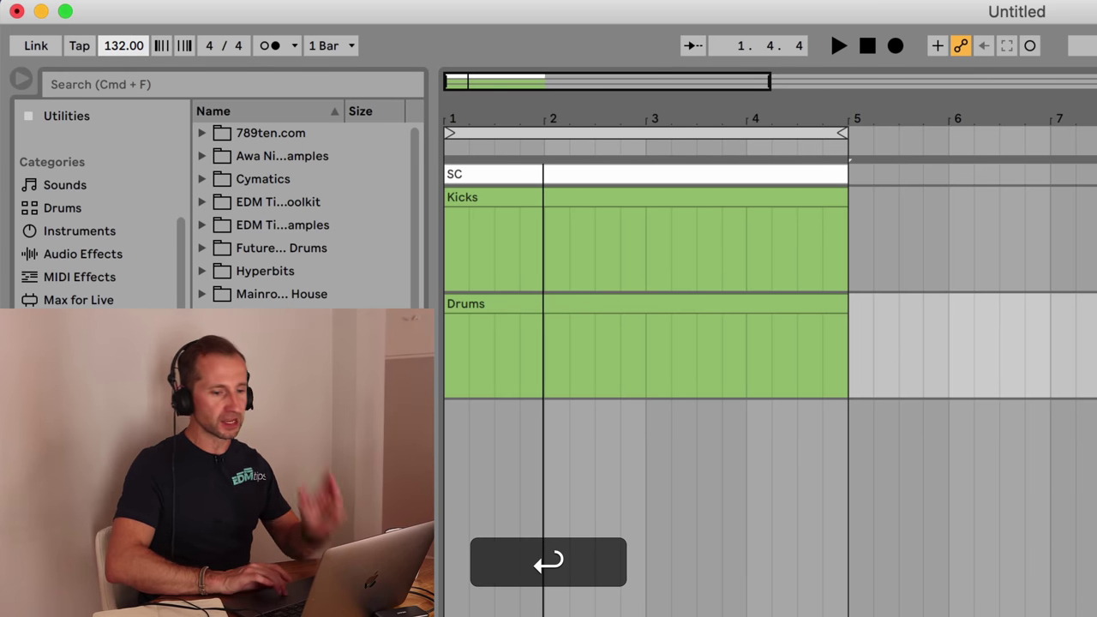
key(super+t)
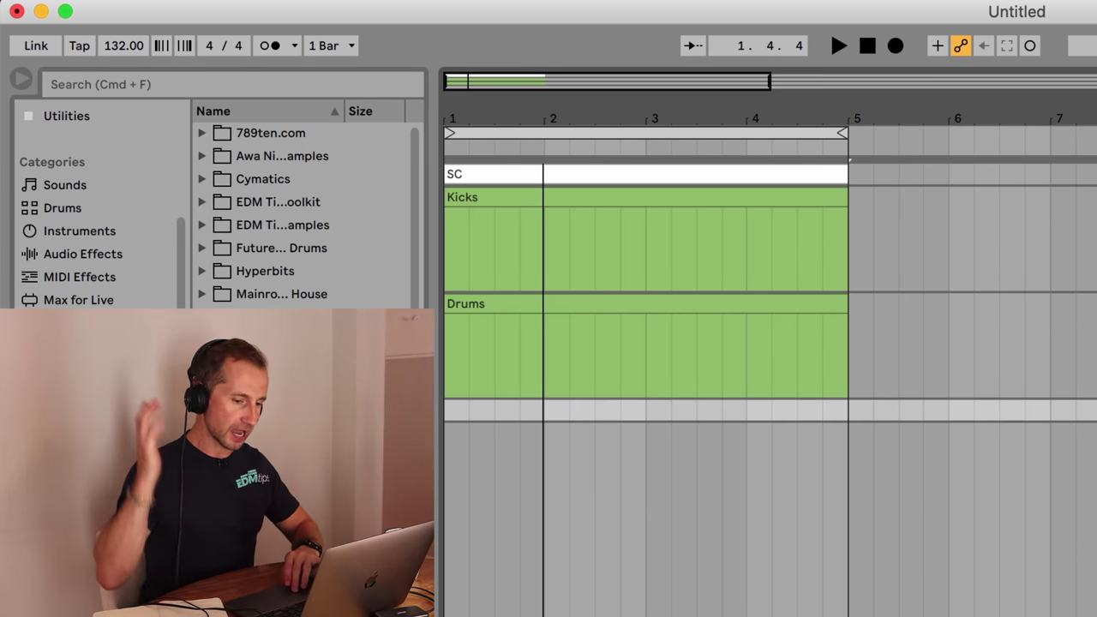
key(u)
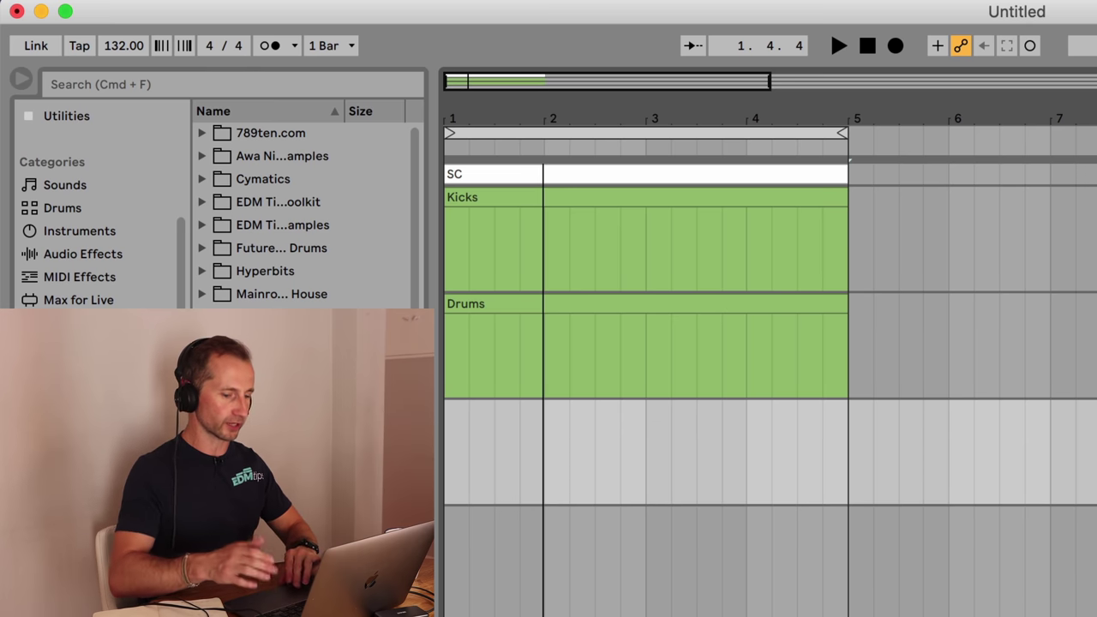
- Rename the new audio track as Pink Soldiers
key(super+r)
text(Pink)
key(Return)
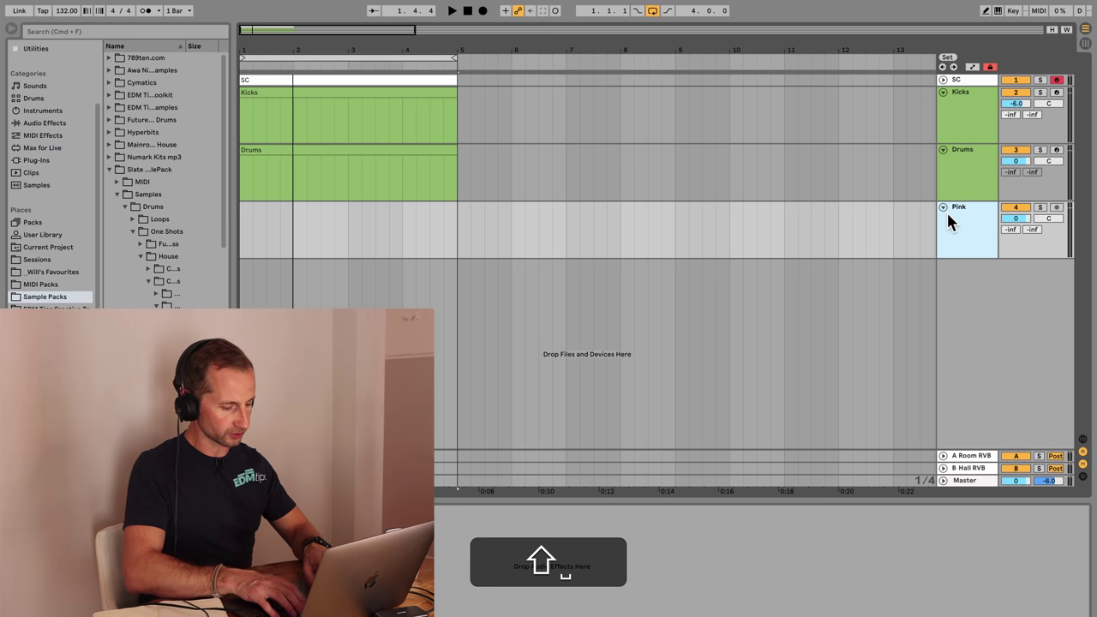
text(Soldiers)
key(Return)
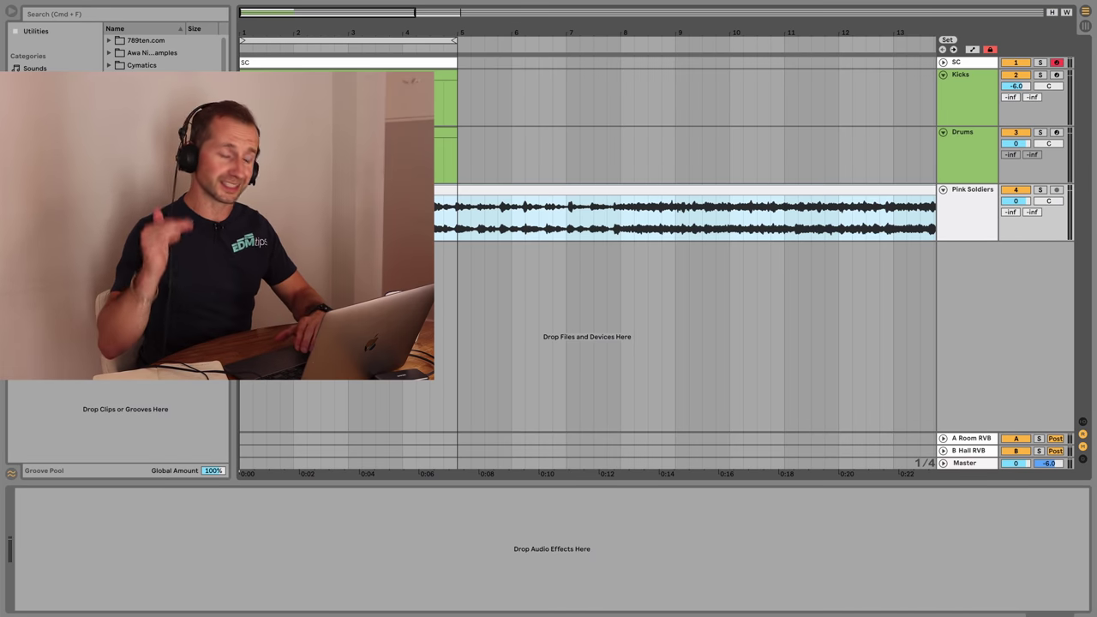
- Solo the Pink Soldiers track and move its clip's start marker to the first sound, at 0.548 seconds
click(1039, 190)
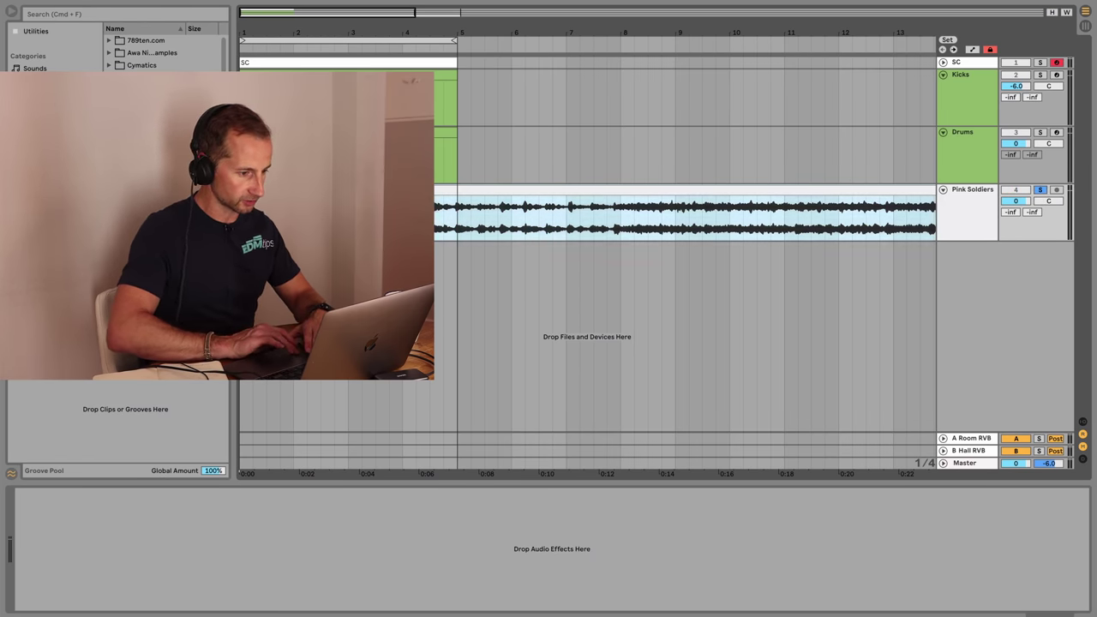
key(shift+Tab)
click(144, 398)
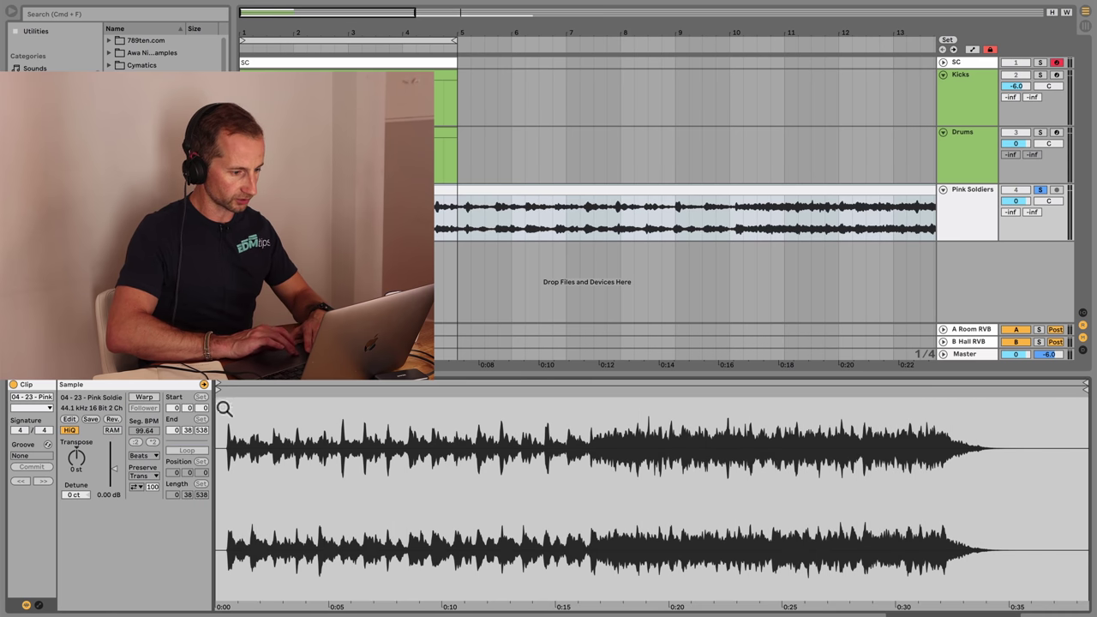
drag(217, 387, 294, 390)
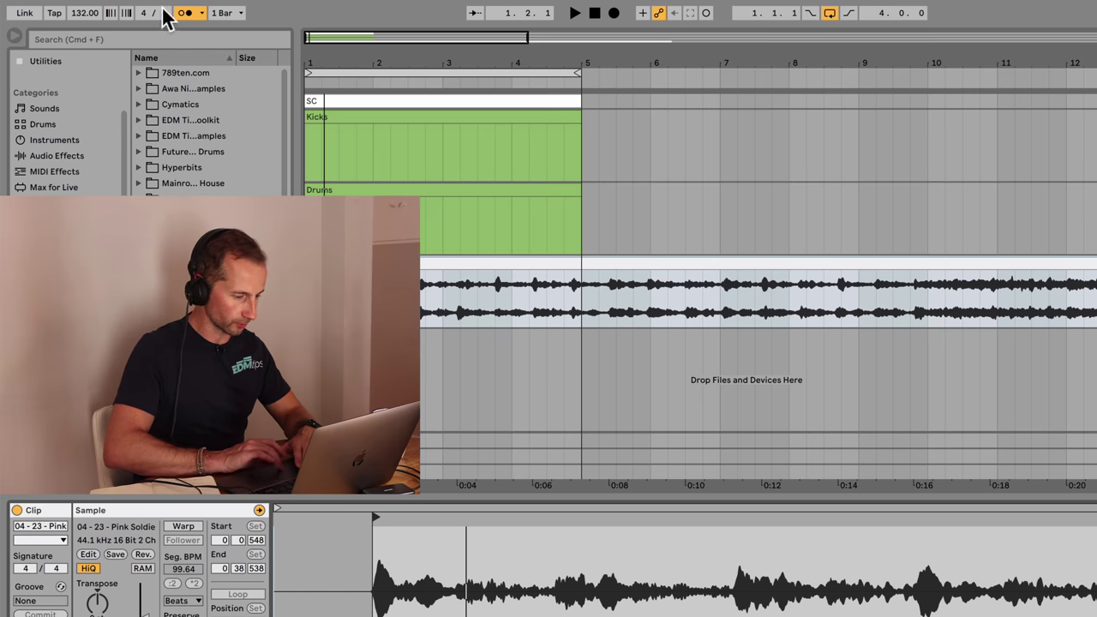
- Play the Pink Soldiers clip against the metronome and lower the project tempo to 120 BPM to match it
key(space)
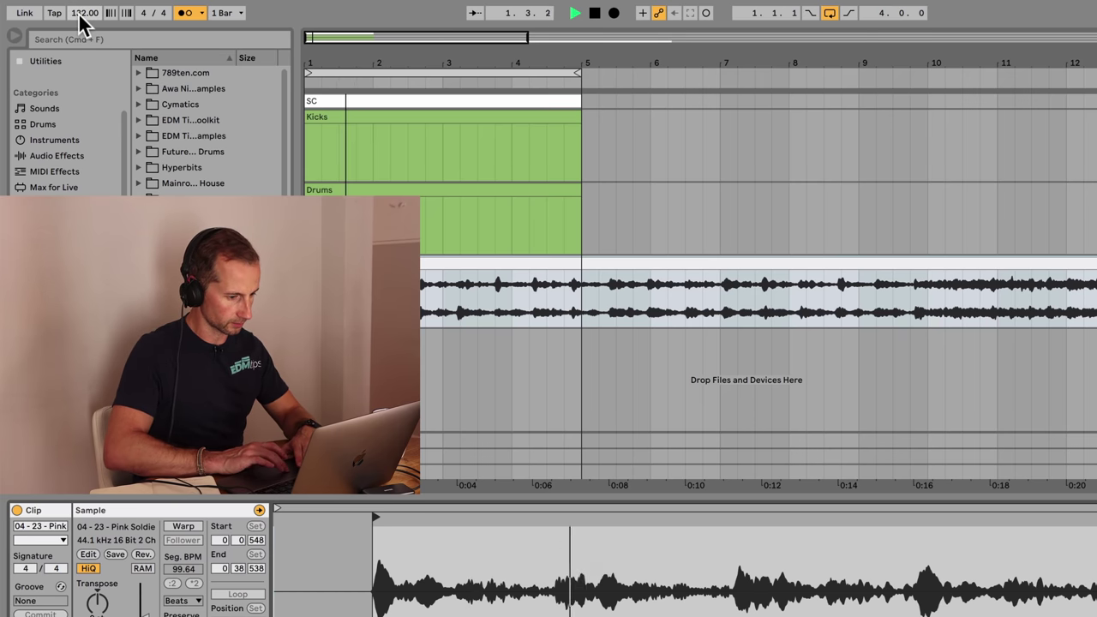
key(space)
drag(78, 12, 83, 21)
key(space)
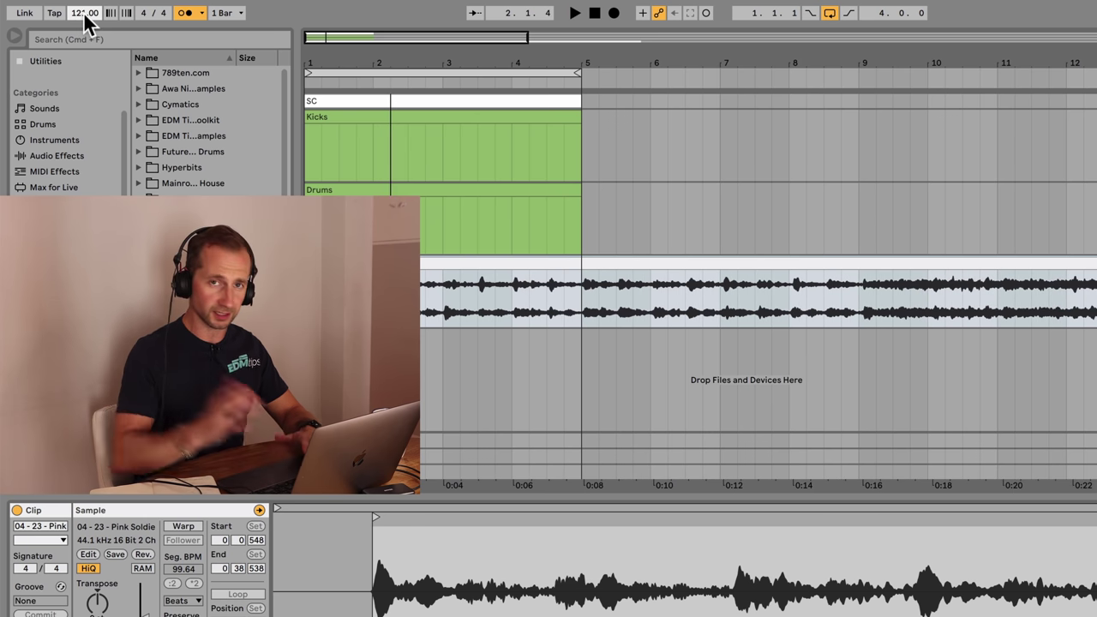
key(Return)
- Check the Pink Soldiers clip's beat alignment by playing it against the metronome from bar 4 and from the start
click(590, 302)
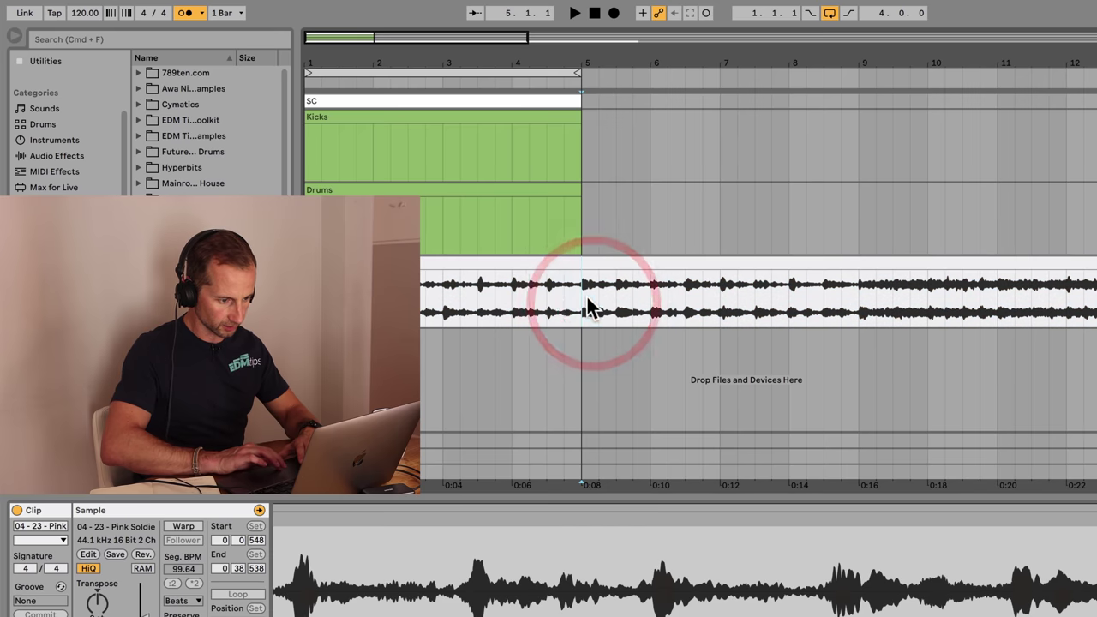
drag(584, 298, 517, 298)
click(512, 297)
key(space)
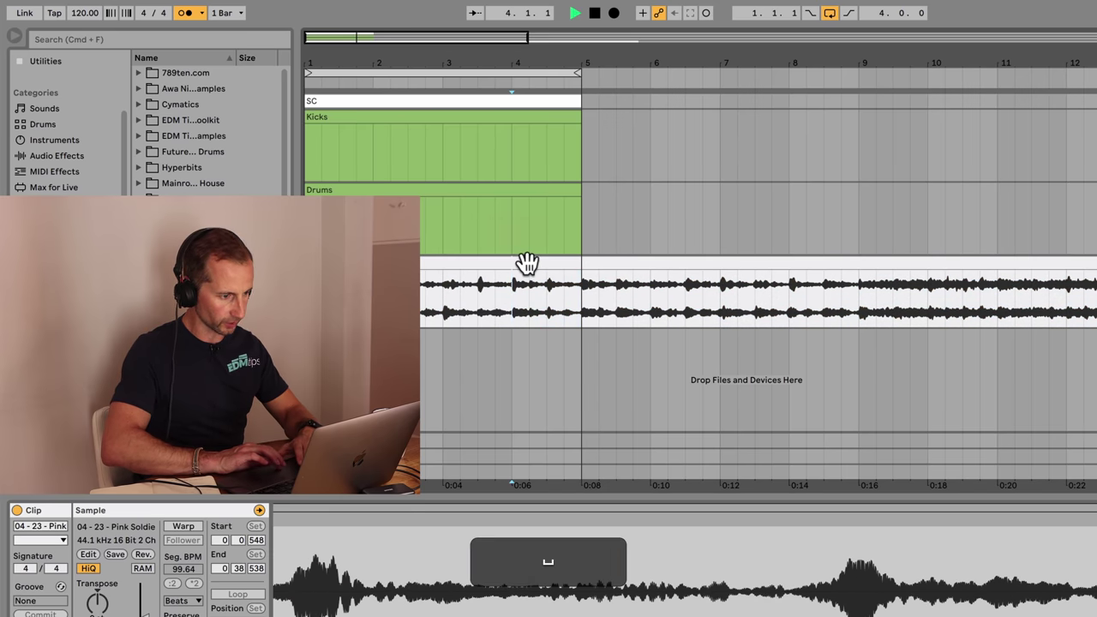
key(space)
click(594, 13)
key(space)
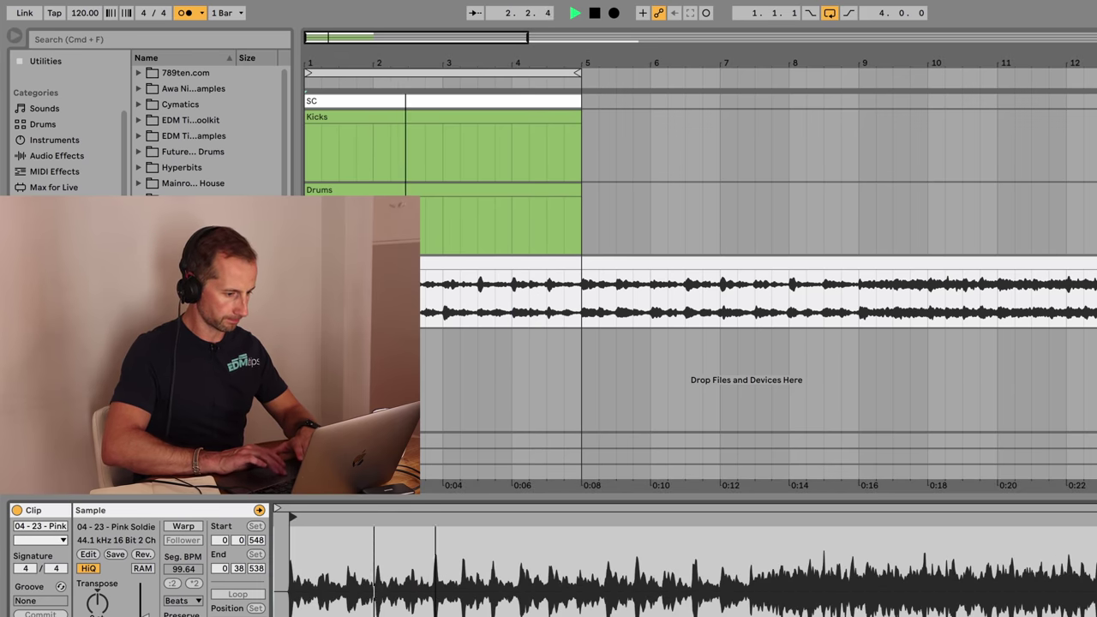
key(space)
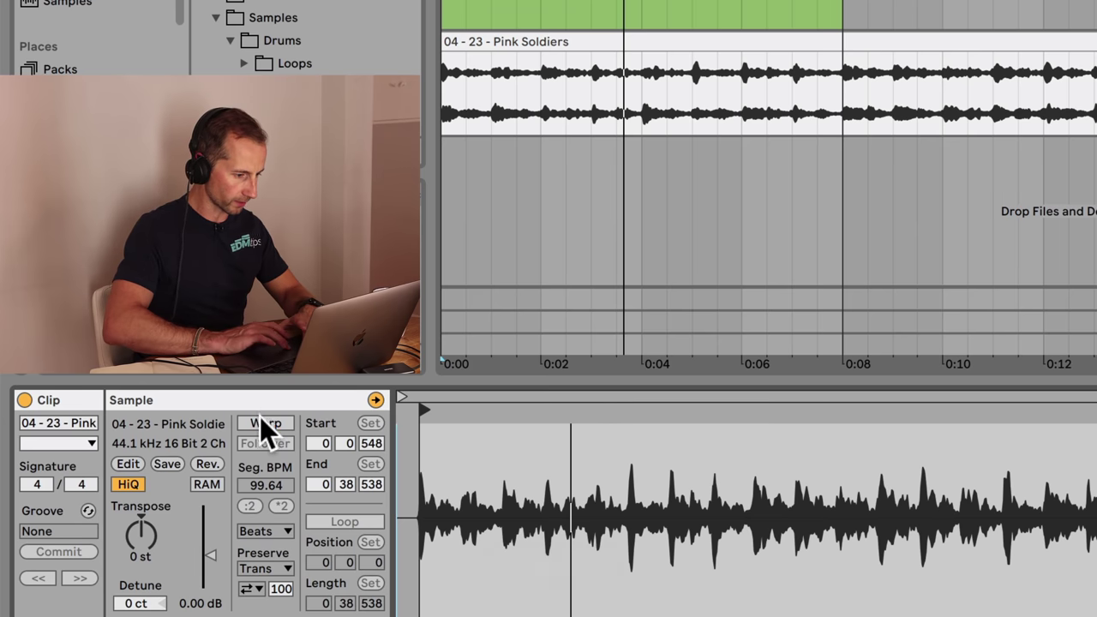
- Enable warping on the Pink Soldiers clip and set the project tempo to 132 BPM
click(181, 524)
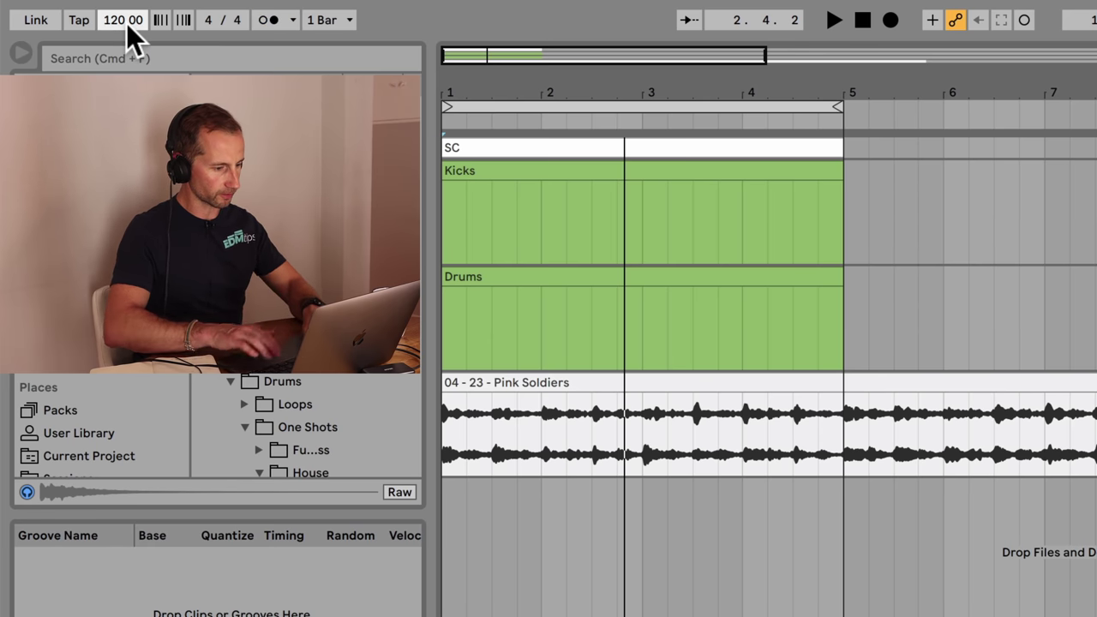
text(132)
key(Return)
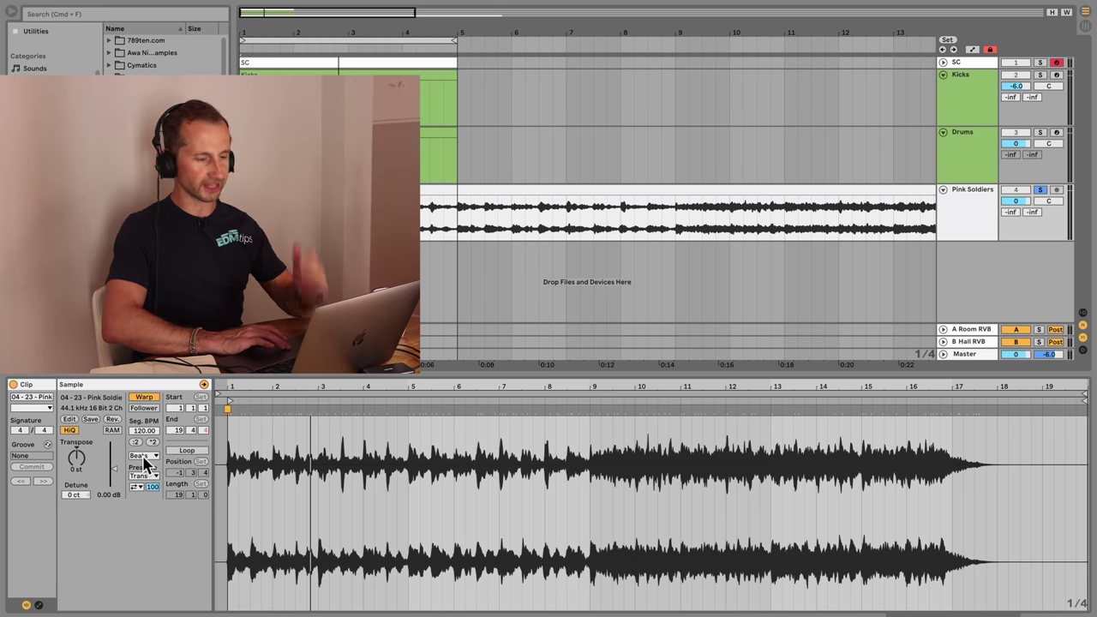
- Set the Pink Soldiers clip's warp mode to Complex Pro
click(142, 455)
click(168, 517)
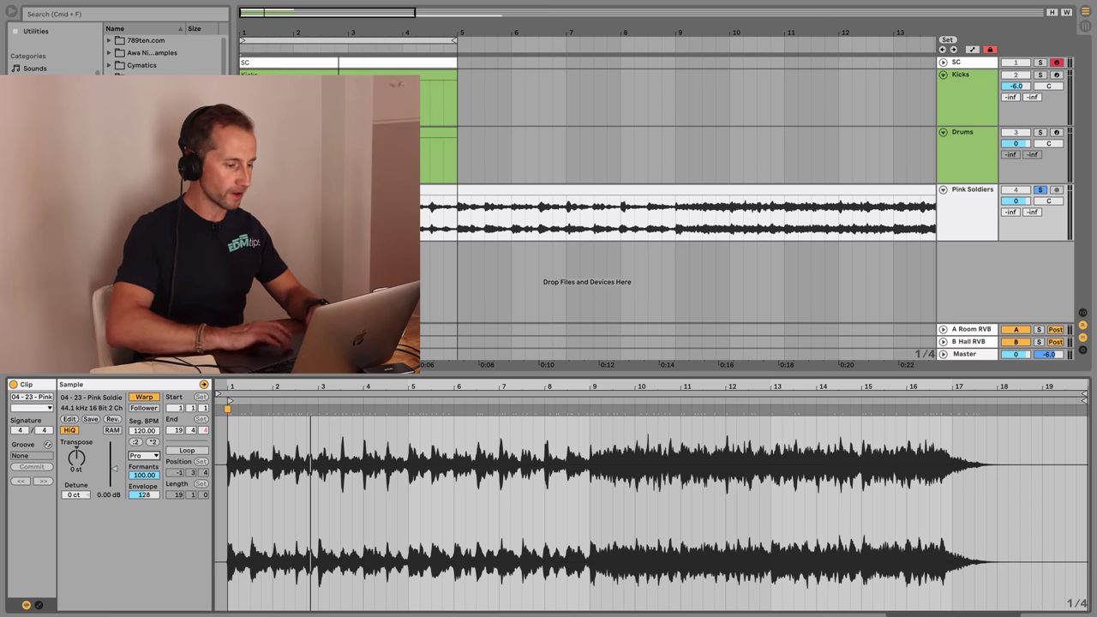
- Save the Live Set as Calamari in the Sessions folder
key(super)
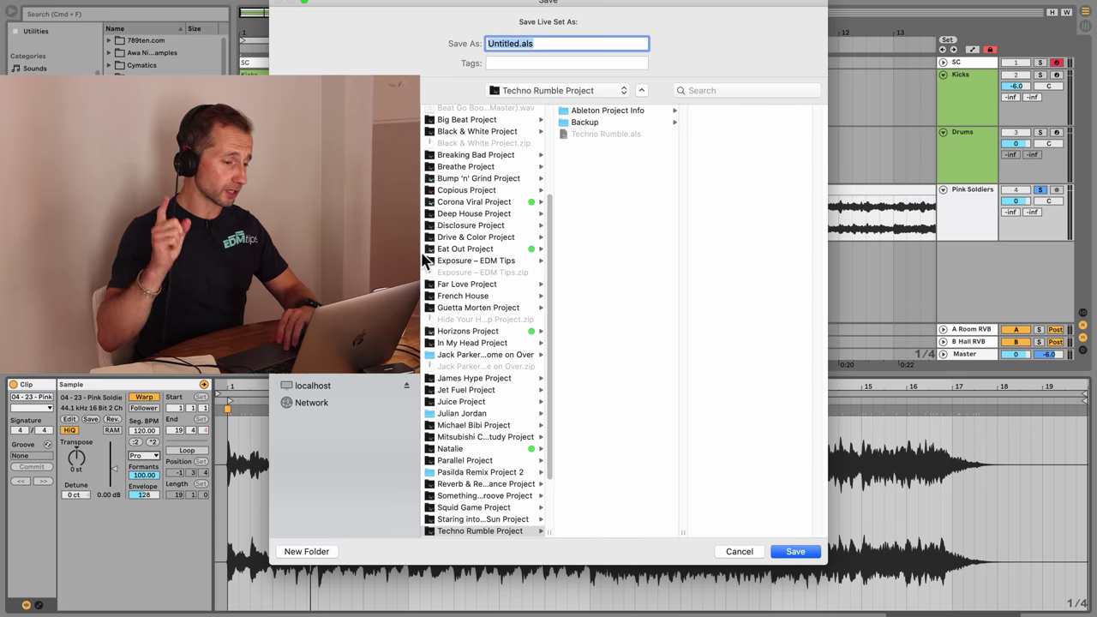
key(super+Up)
key(super+Up)
key(super+Down)
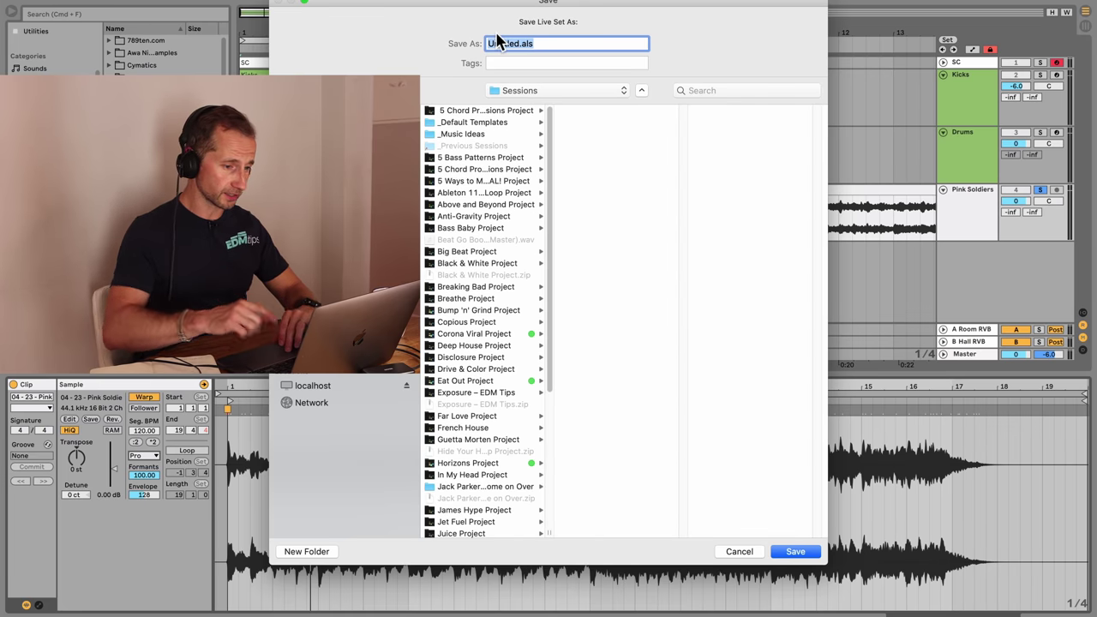
text(CaCalamari)
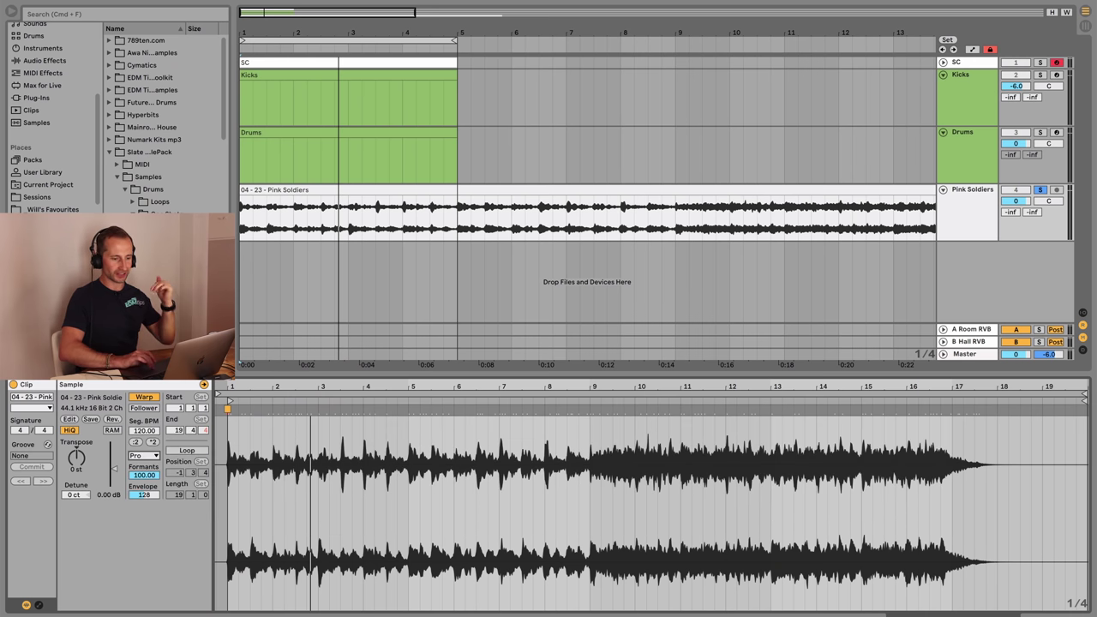
- Delete the Kicks and Drums tracks and insert a new audio track between SC and Pink Soldiers
key(BackSpace)
key(BackSpace)
key(super+t)
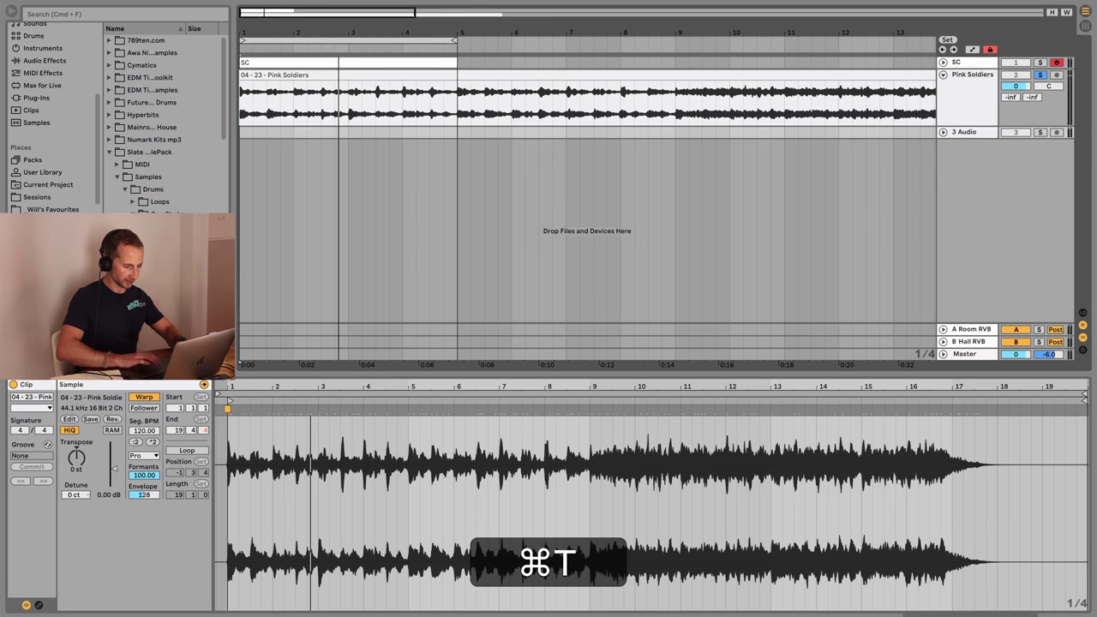
drag(969, 132, 969, 69)
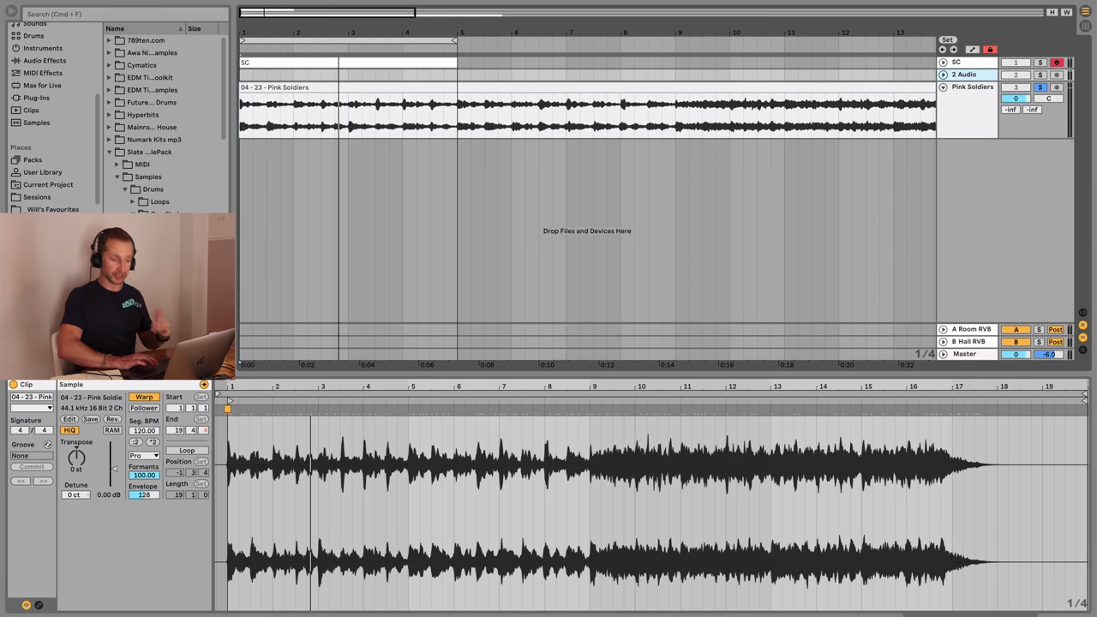
- Expand the new audio track, rename it Kick and colour it green
key(Right)
key(super+r)
text(K)
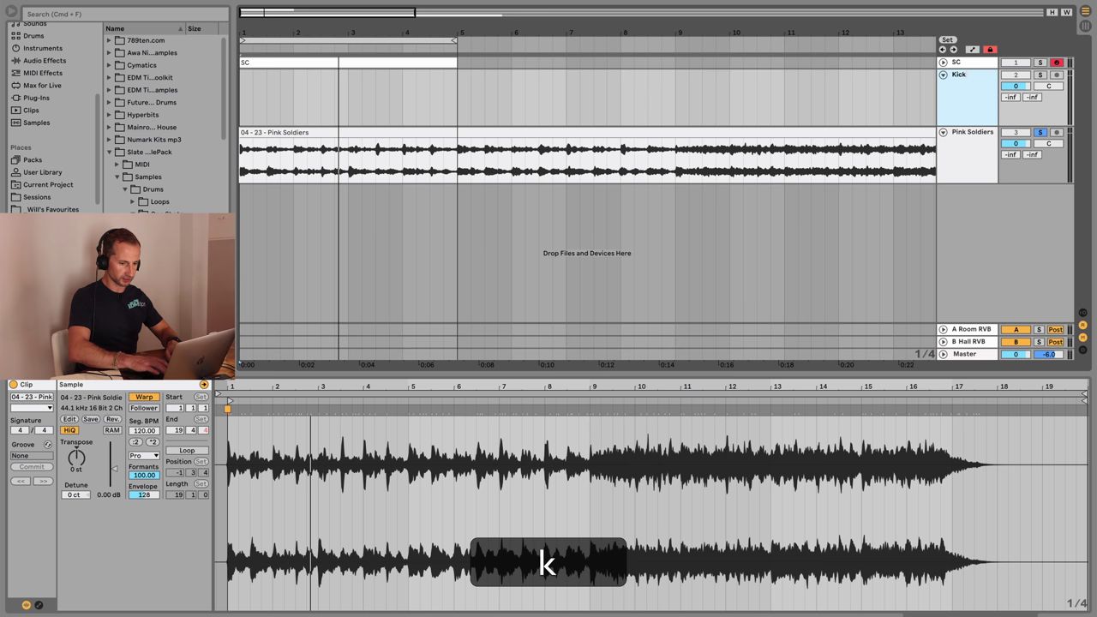
right_click(966, 83)
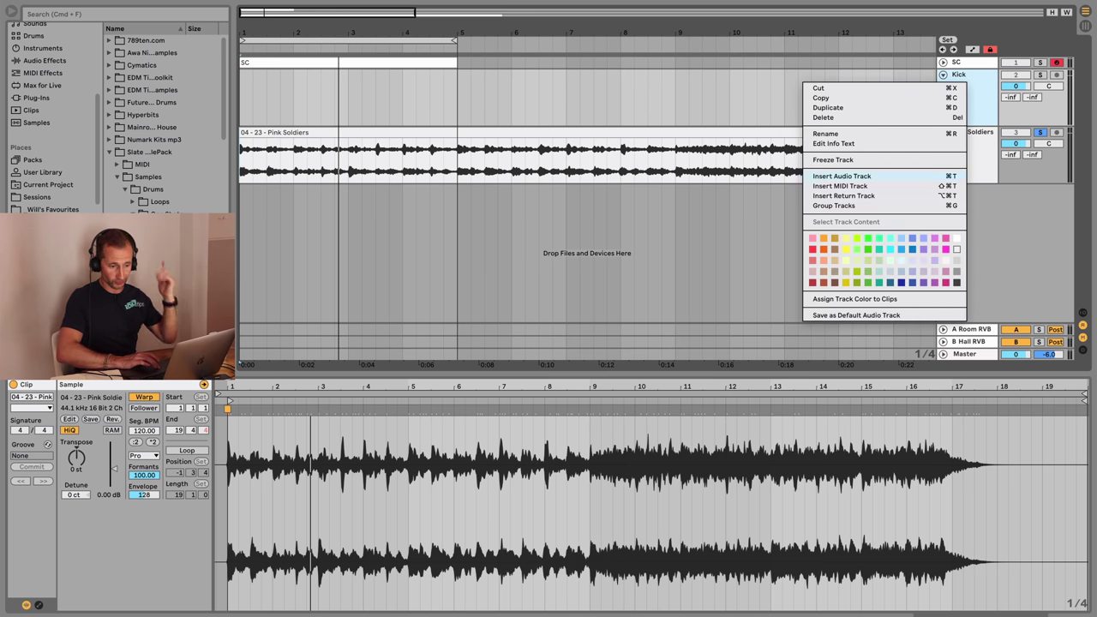
click(869, 271)
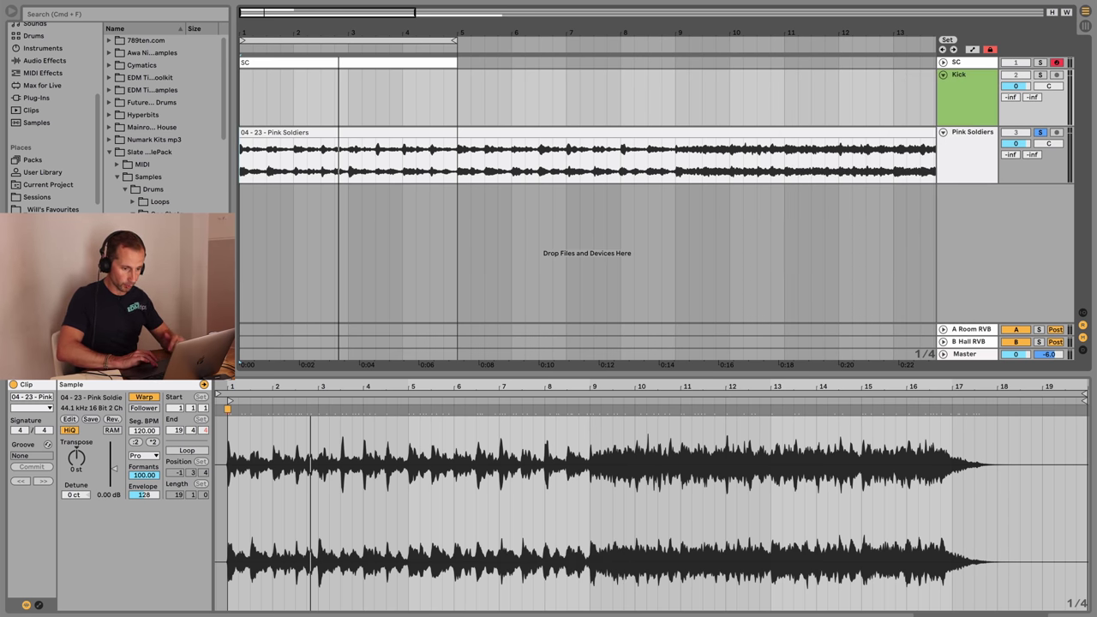
key(super+z)
key(super+shift+z)
- Open the Kicks folder inside Drums in the EDM Tips Creative Toolkit sample library
scroll(52, 120, down, 3)
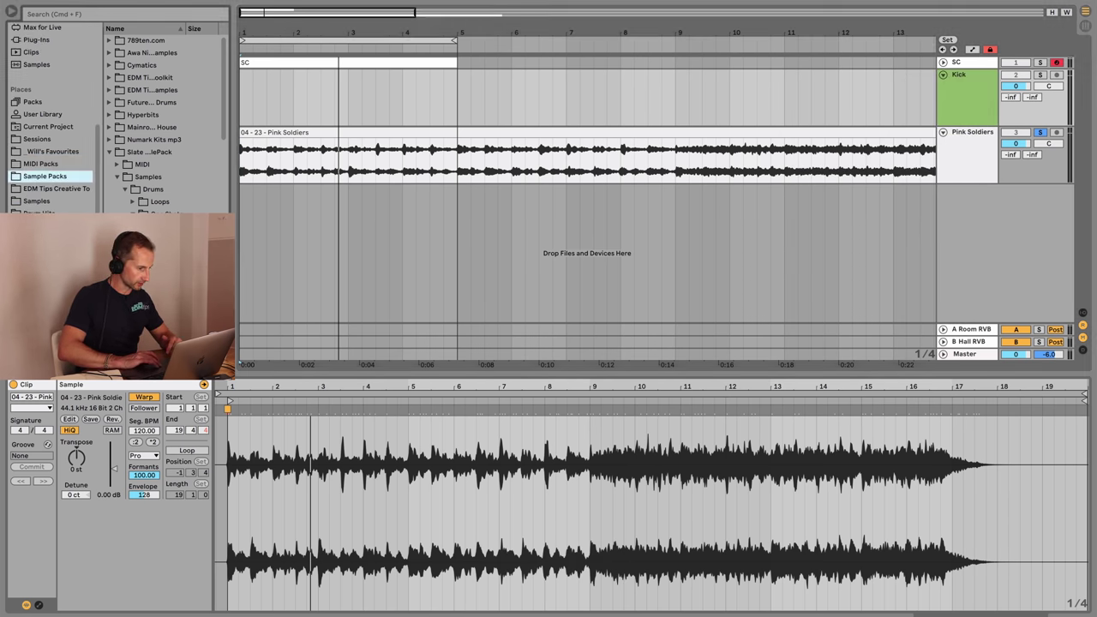
click(56, 184)
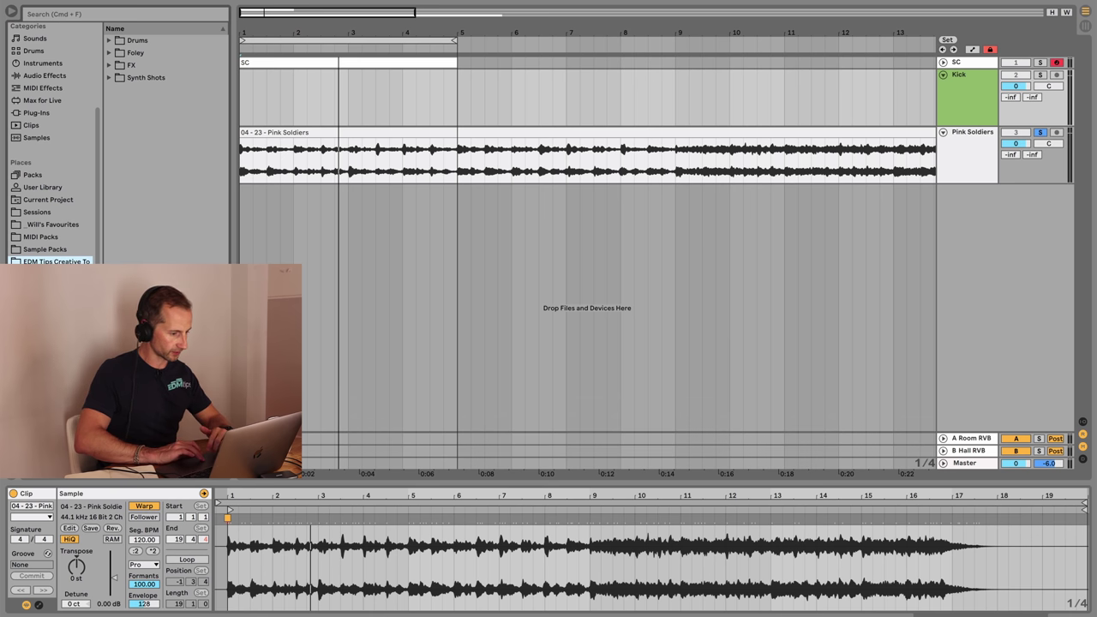
key(Right)
key(Right)
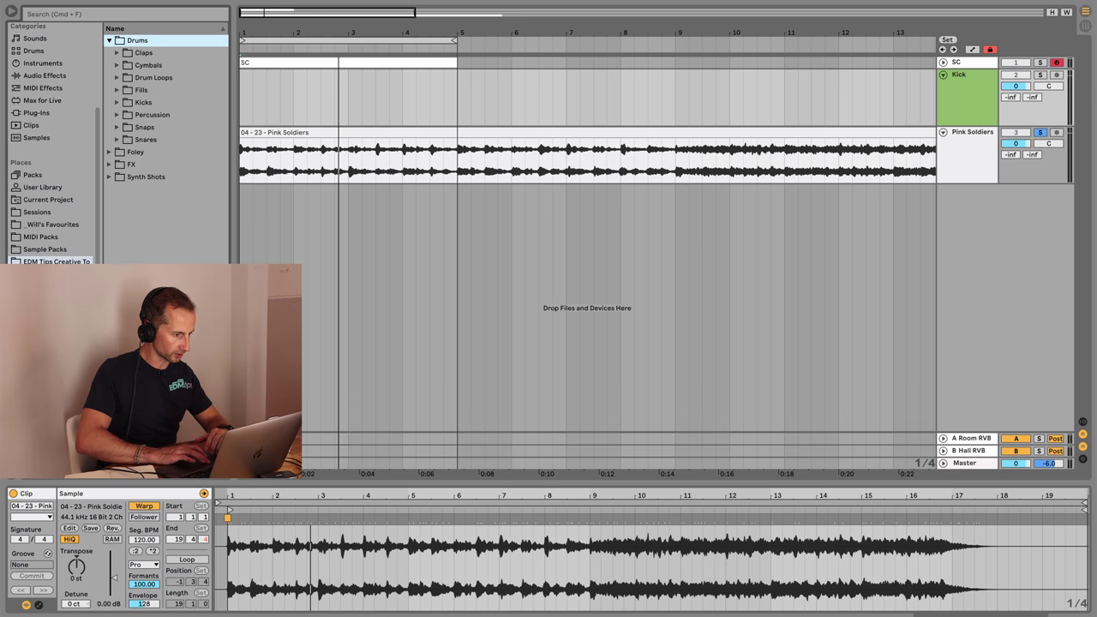
key(Down)
key(Down)
key(Down)
key(Down)
key(Down)
key(Down)
key(Up)
key(Right)
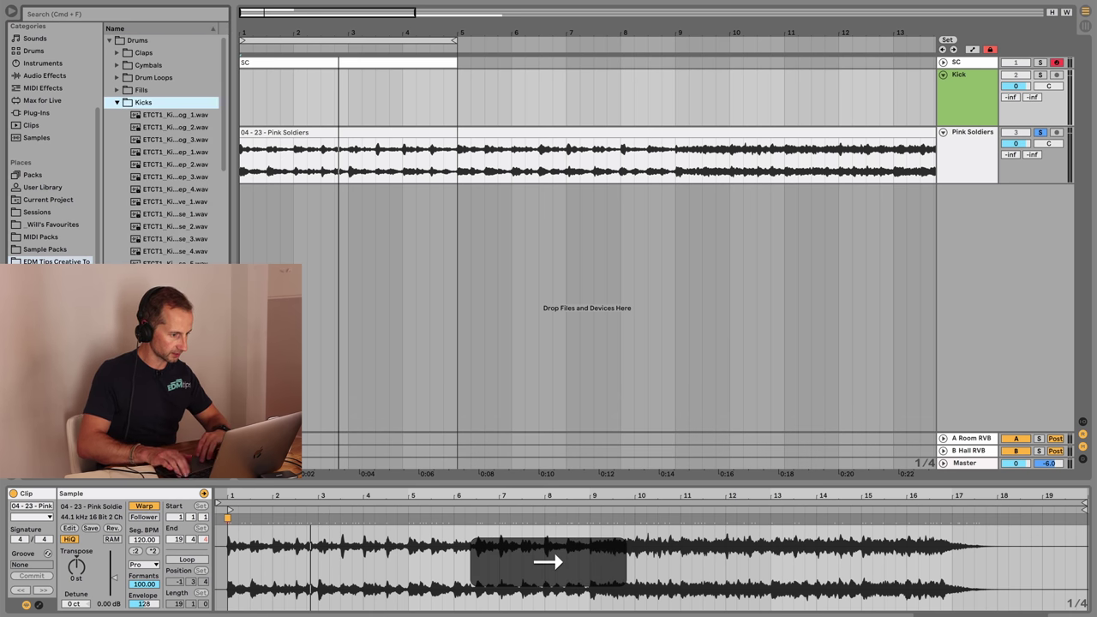
- Place the sample ETCT1_Kick_Techno_6.wav at the start of bar 1 on the Kick track
drag(233, 172, 304, 171)
scroll(167, 150, down, 3)
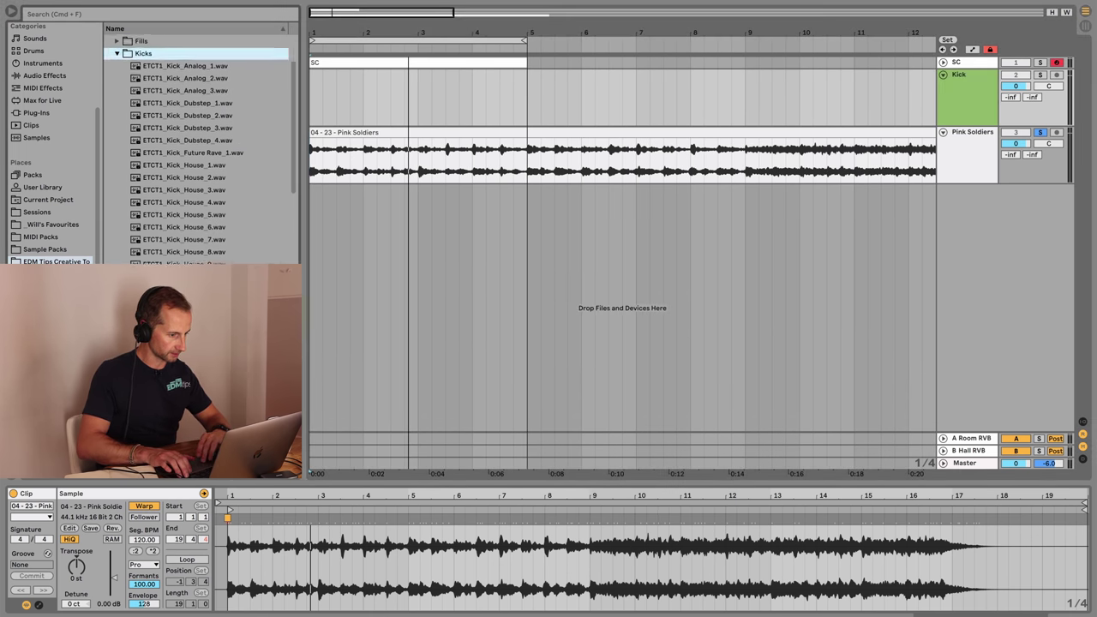
scroll(197, 150, down, 5)
key(Down)
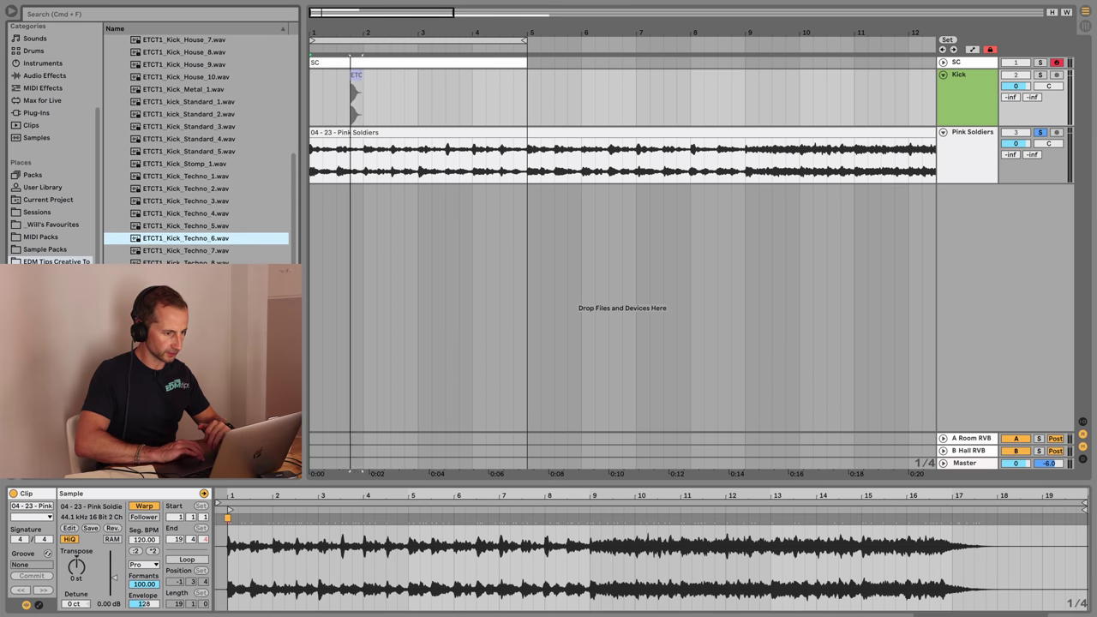
drag(313, 94, 314, 95)
key(plus)
key(plus)
key(plus)
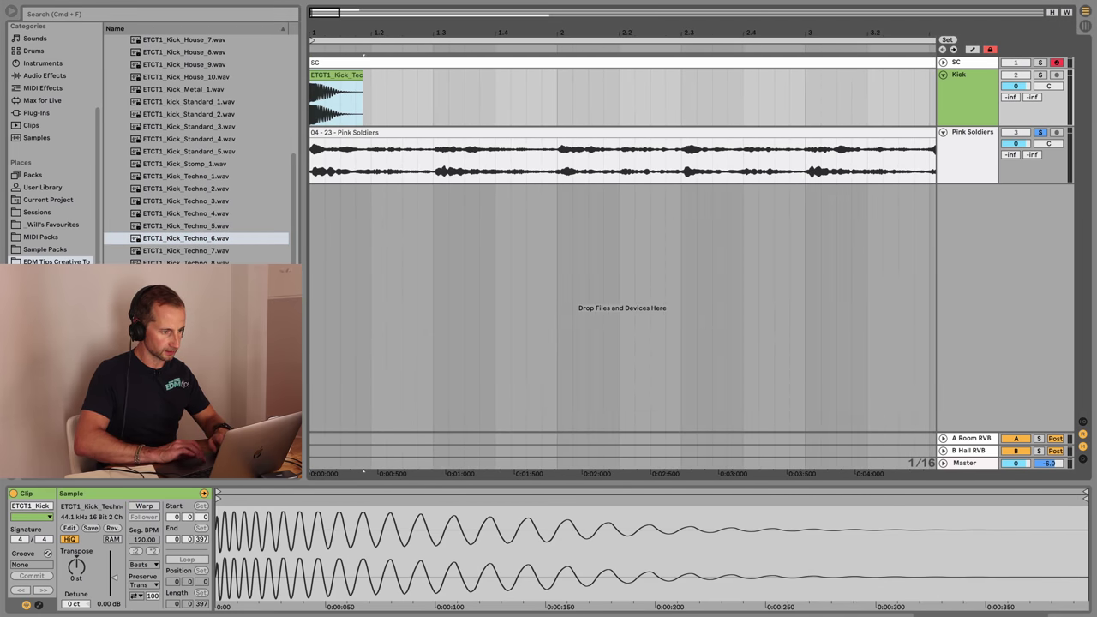
- Extend the kick selection to one full beat and duplicate it on every beat through the end of bar 4
click(371, 98)
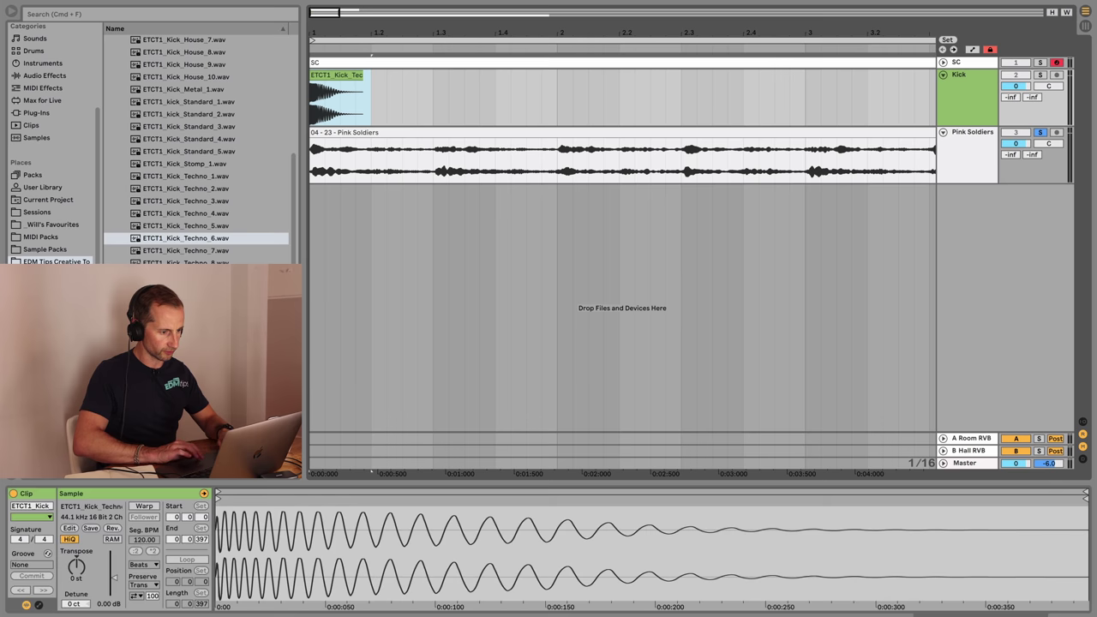
scroll(623, 128, down, 3)
key(super+d)
key(space)
key(super+d)
key(super+d)
key(super+d)
key(super+d)
key(super+d)
key(super+d)
key(super+d)
key(super+d)
key(super+d)
key(super+d)
key(super+d)
key(super+d)
key(super+d)
key(super+d)
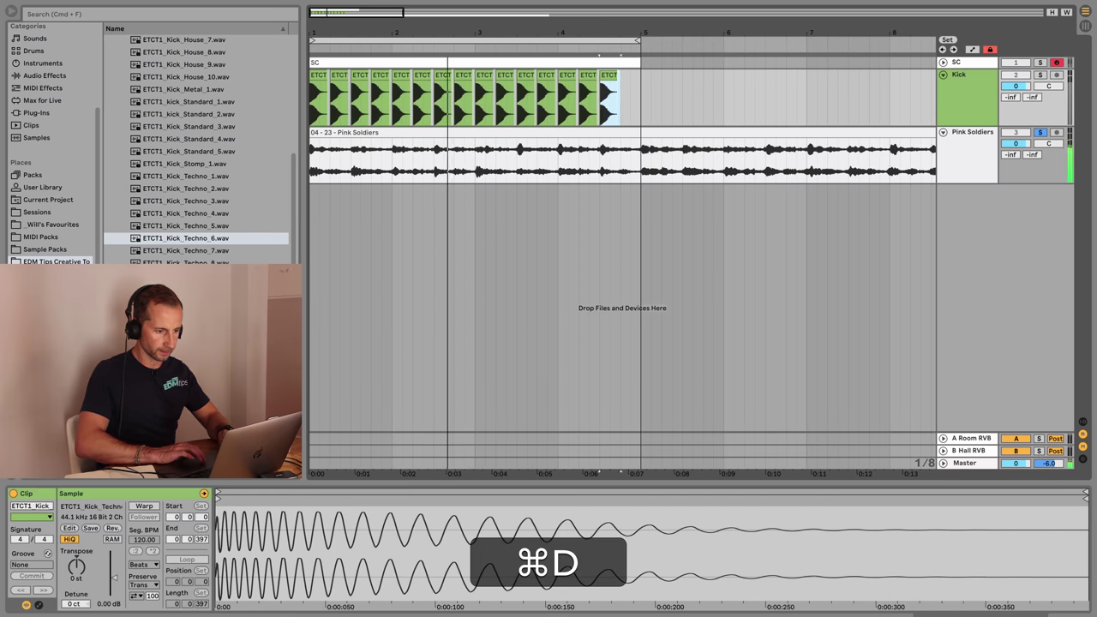
- Unsolo the Pink Soldiers track and set the track volumes to -12 dB for Kick and -2.7 dB for Pink Soldiers
click(1040, 132)
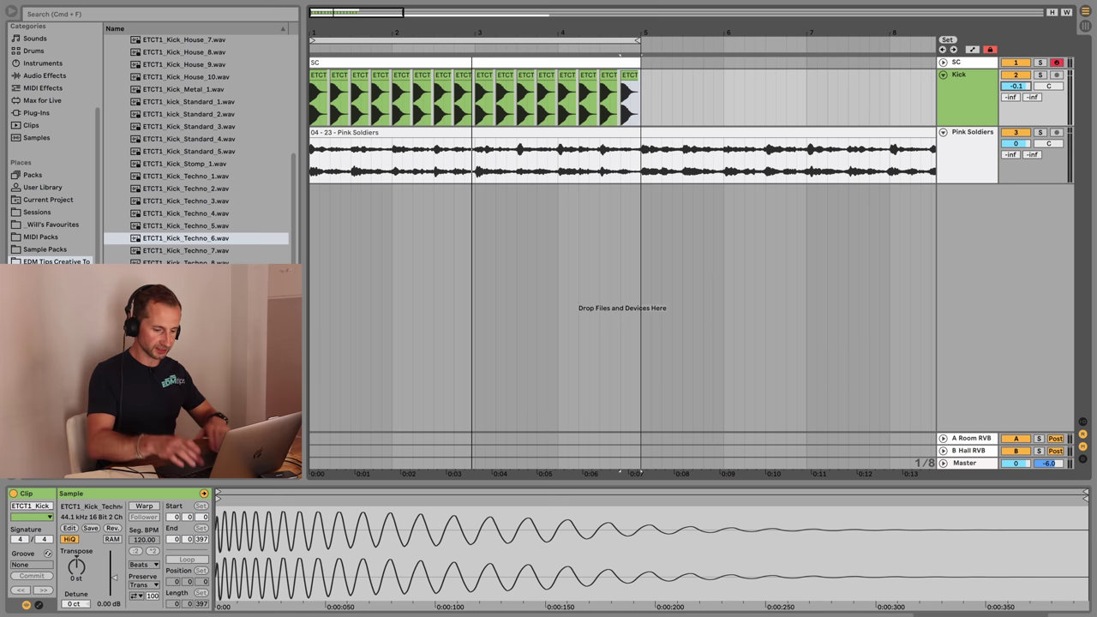
text(-)
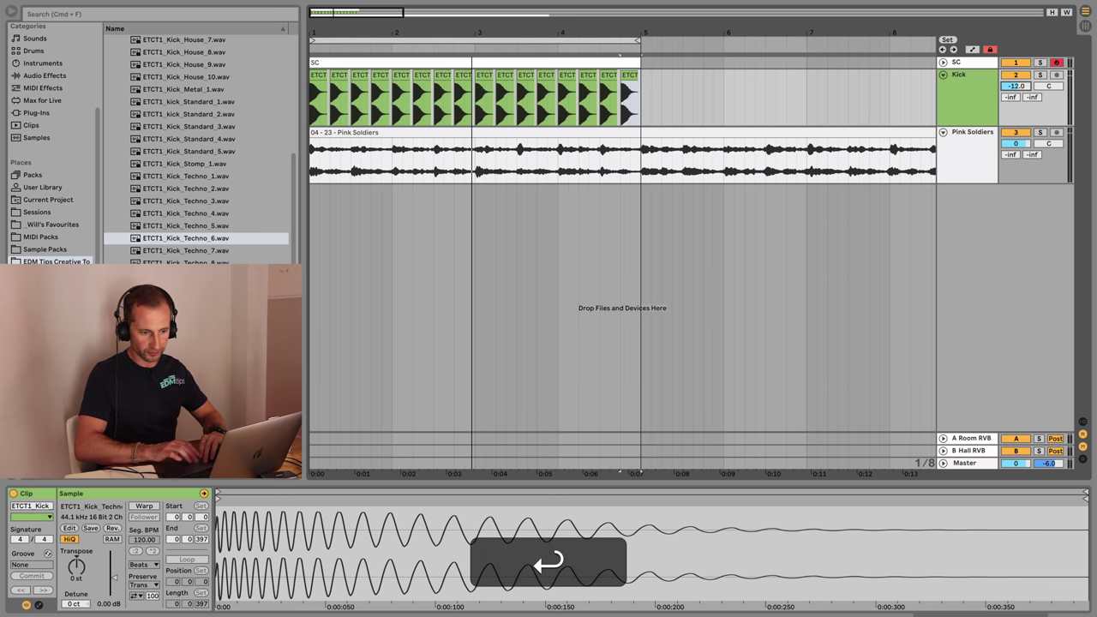
click(967, 98)
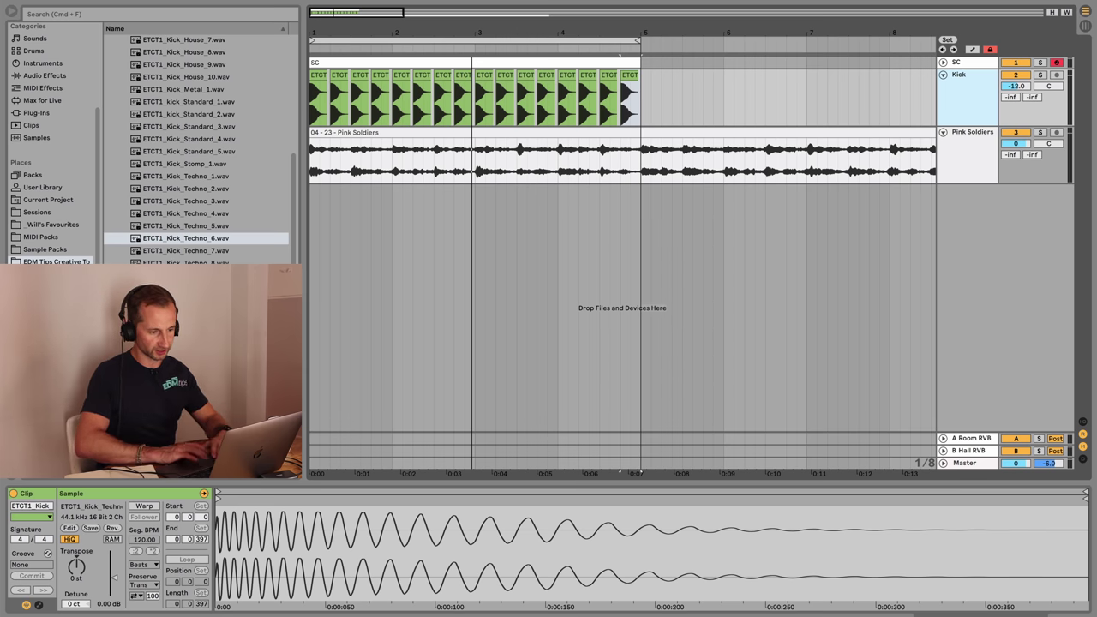
key(Home)
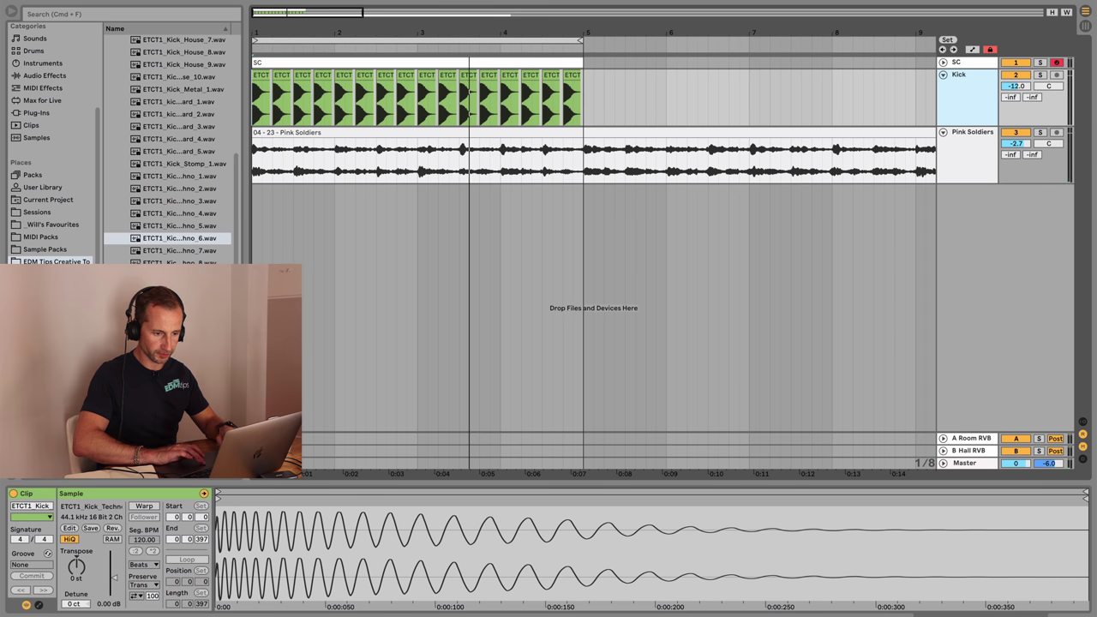
- Insert a new audio track below Kick, expand it, name it Rumble Bass and colour it yellow
key(super+t)
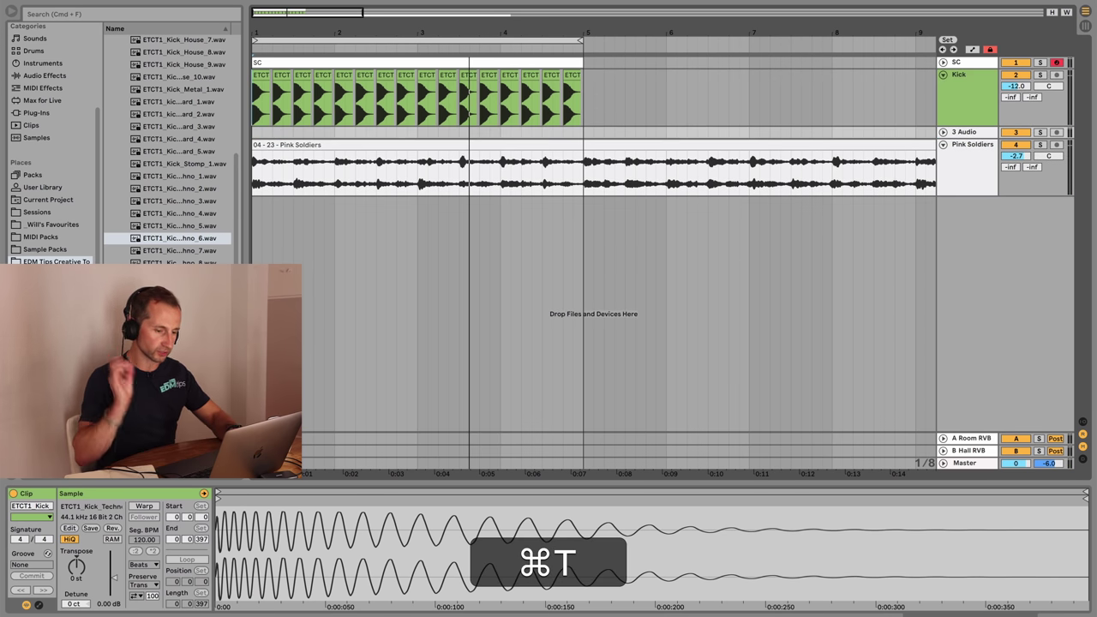
key(u)
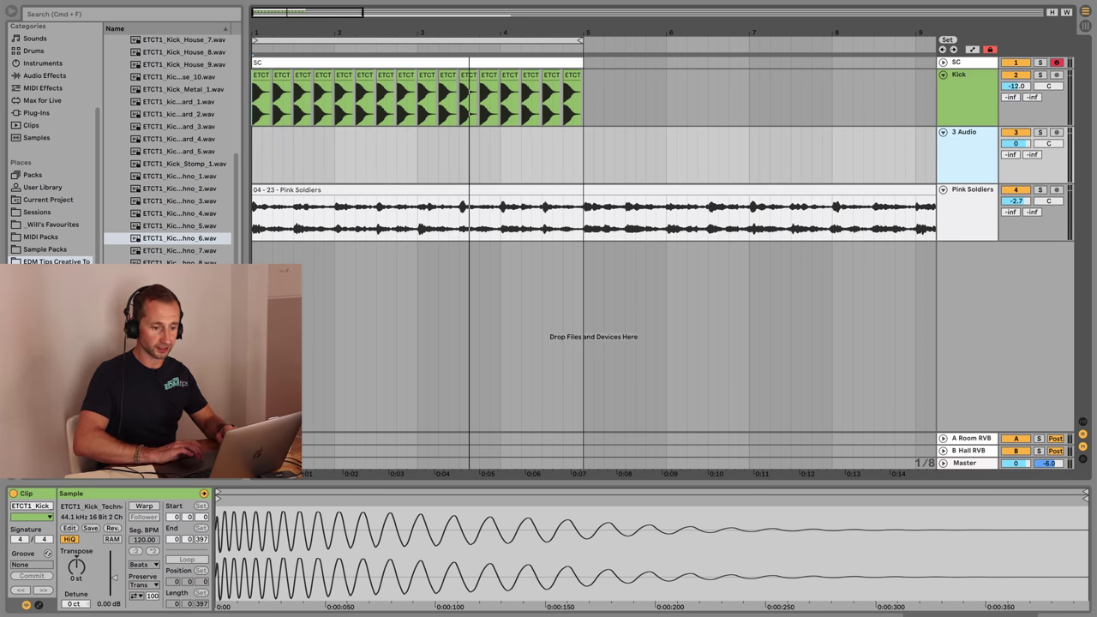
key(super+r)
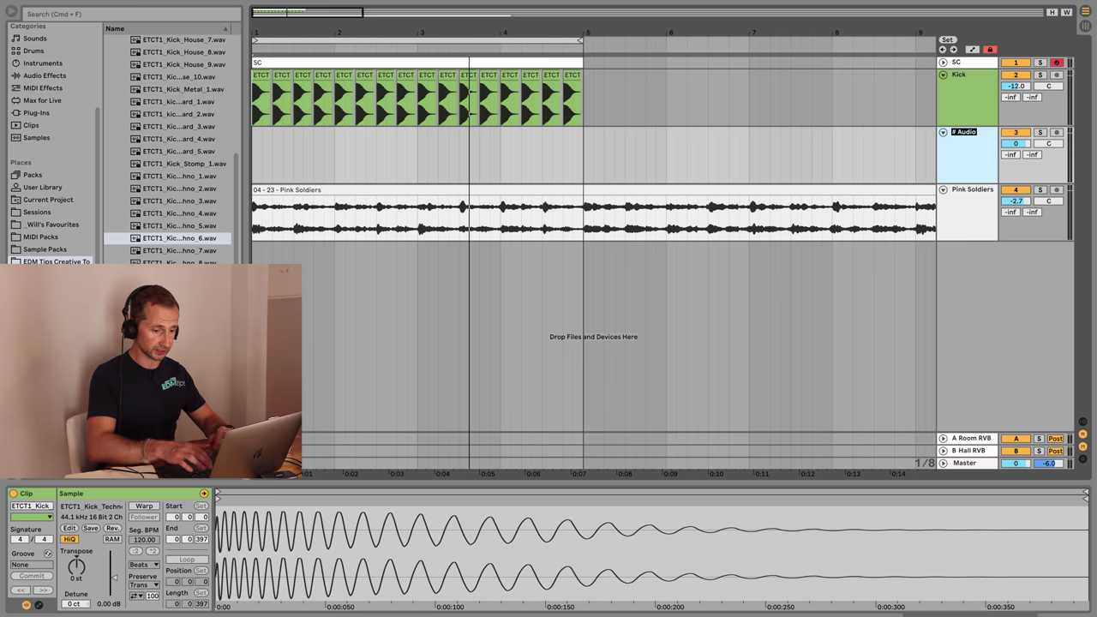
key(shift)
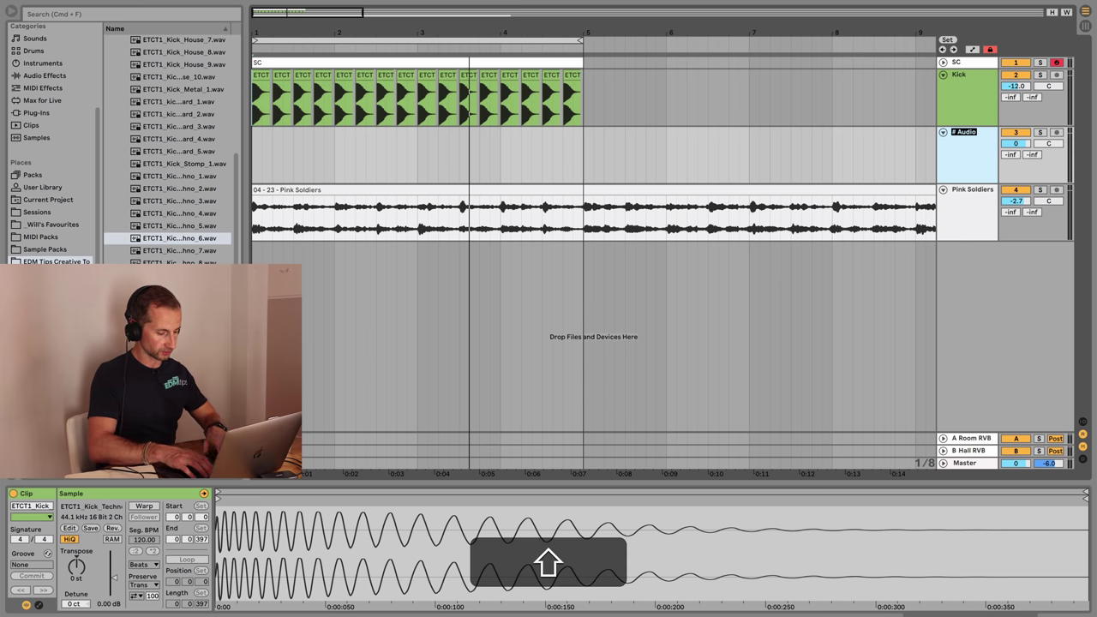
text(Rubmle Bass)
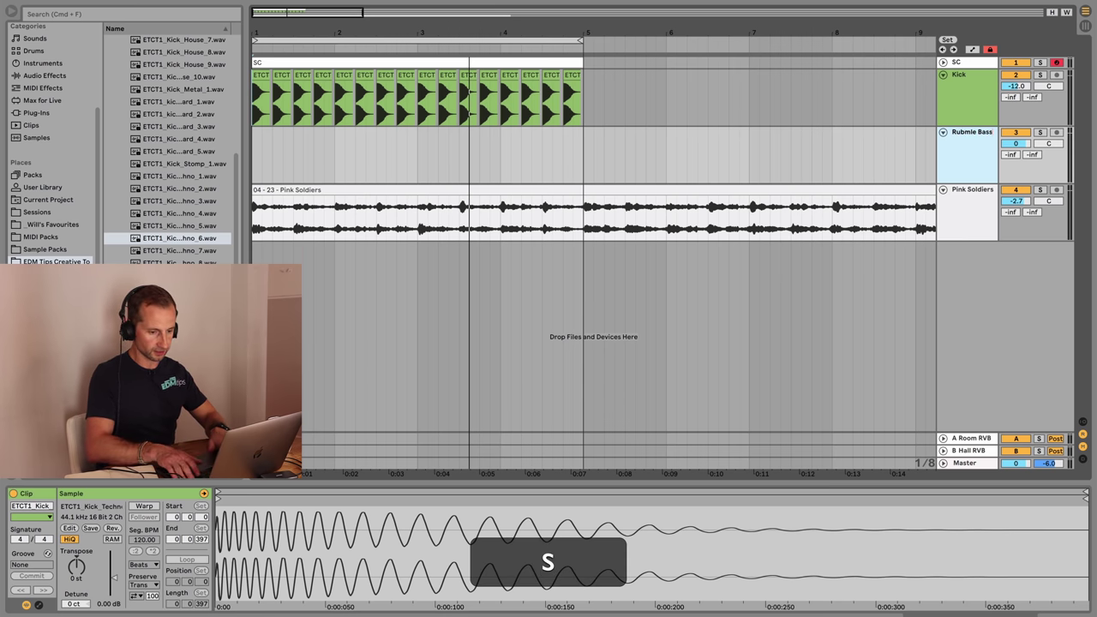
right_click(968, 139)
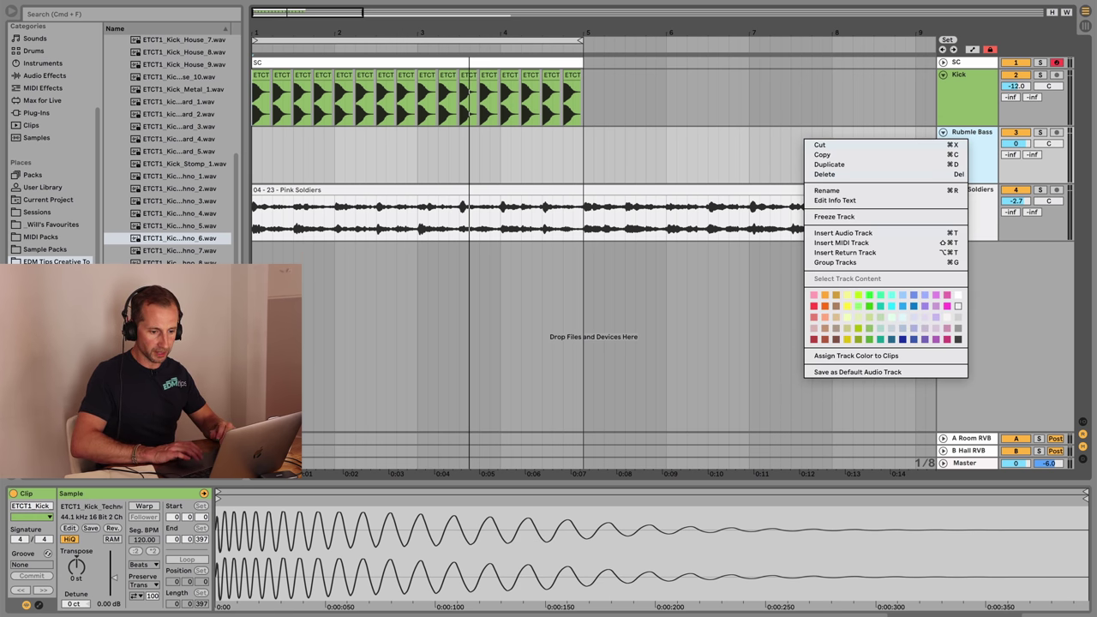
click(847, 305)
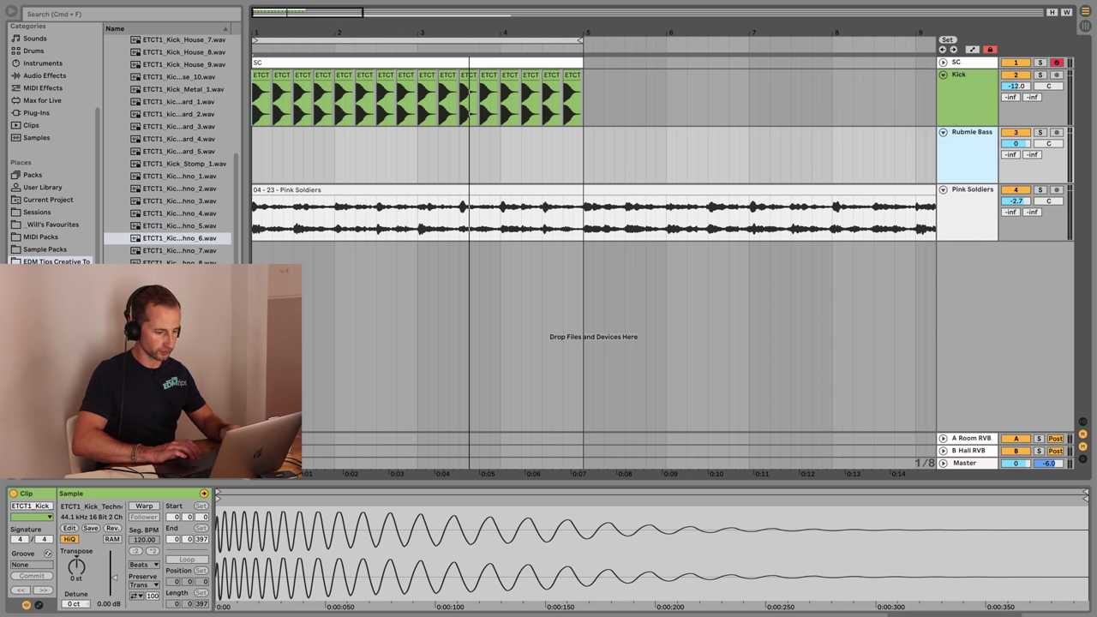
key(cmd+Left)
key(Right)
key(Right)
key(Right)
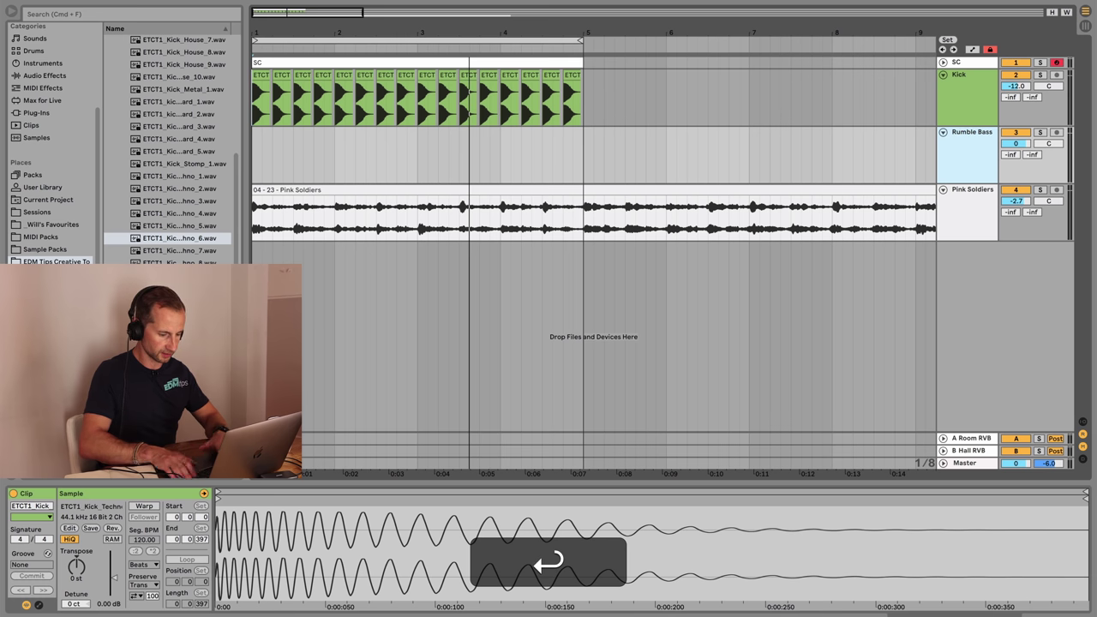
- Show the input/output routing and set Rumble Bass to take its audio from Kick with monitoring set to In
key(super+alt+i)
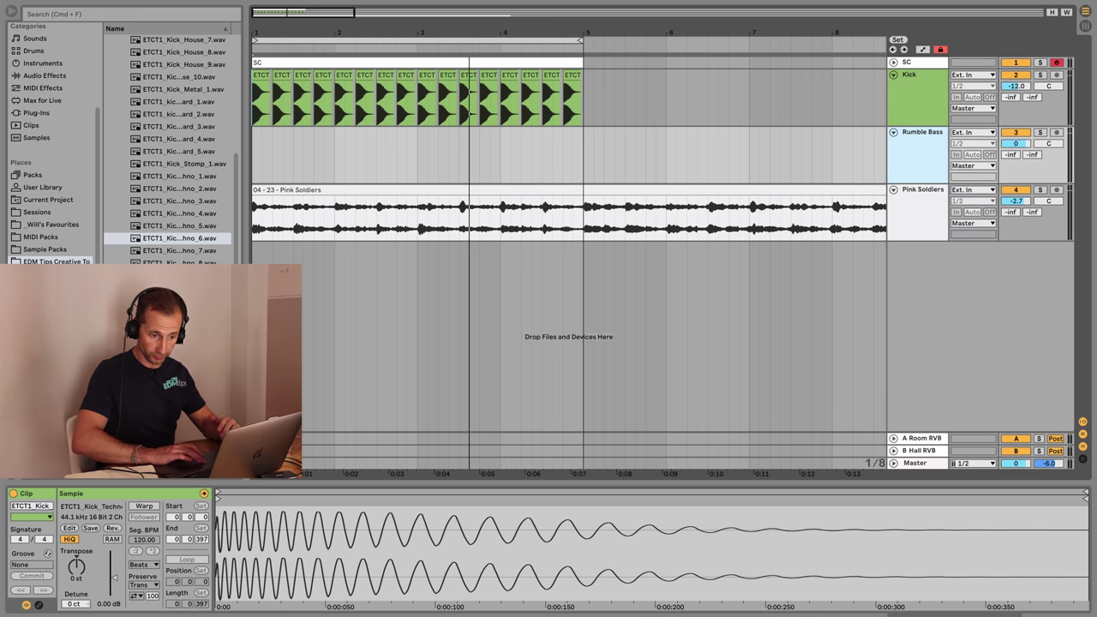
click(973, 132)
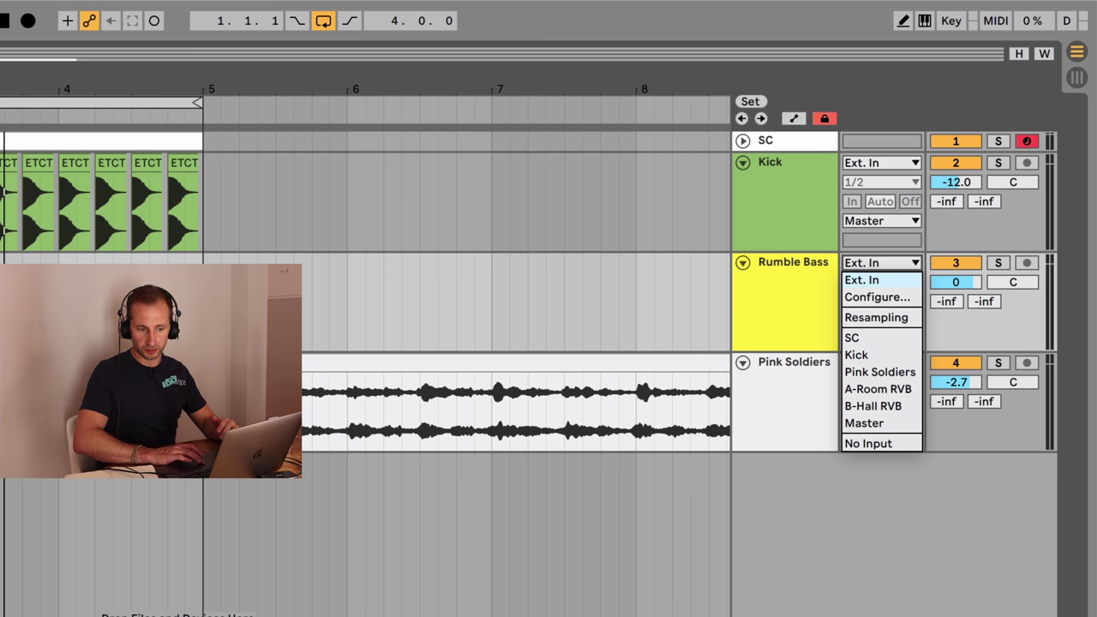
click(858, 354)
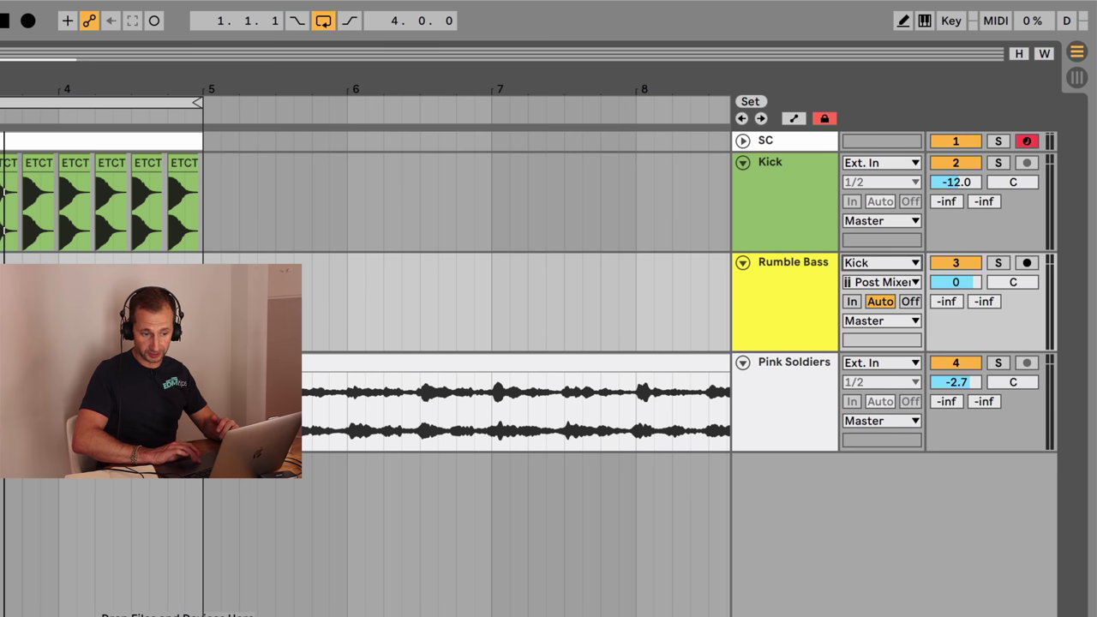
click(851, 301)
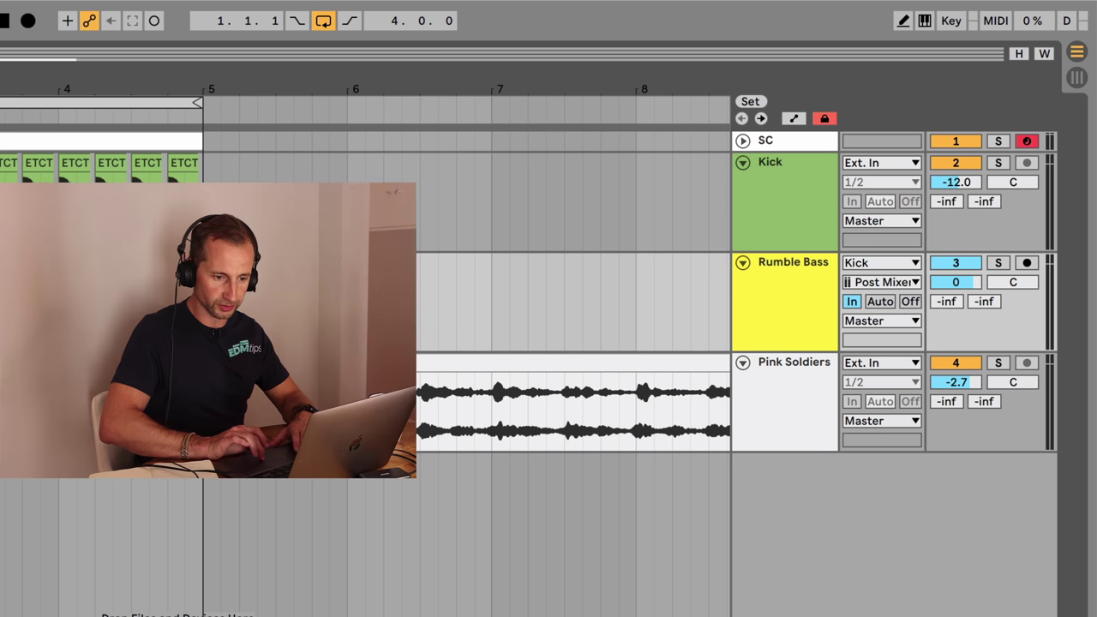
- Change the Rumble Bass track's Kick input tap to Post FX and listen to the routed signal soloed
click(998, 262)
key(space)
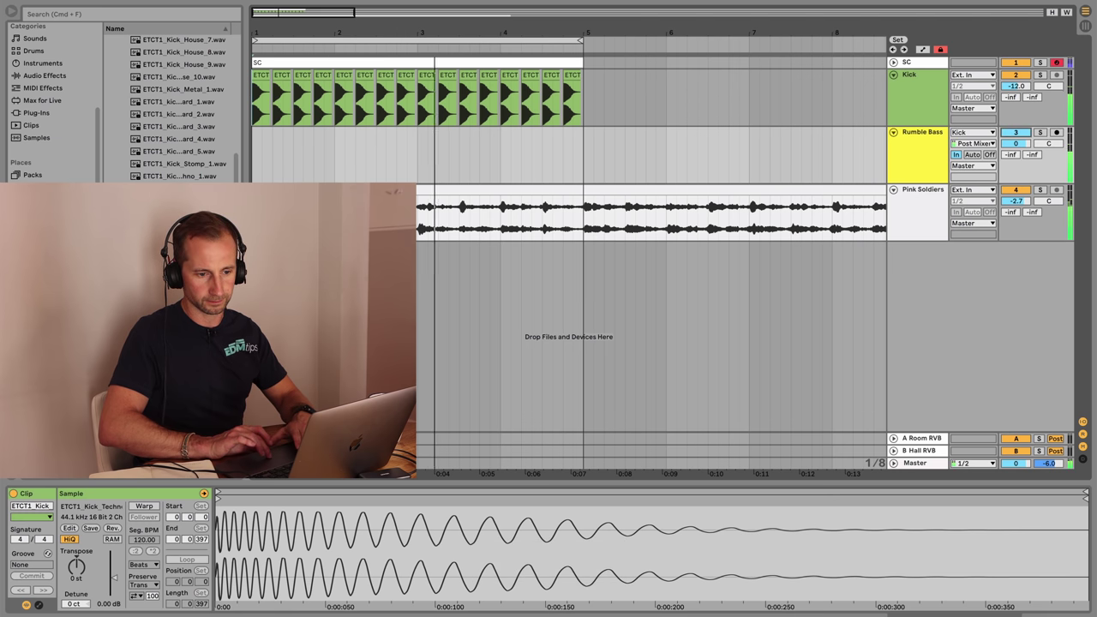
click(1040, 132)
key(space)
click(973, 143)
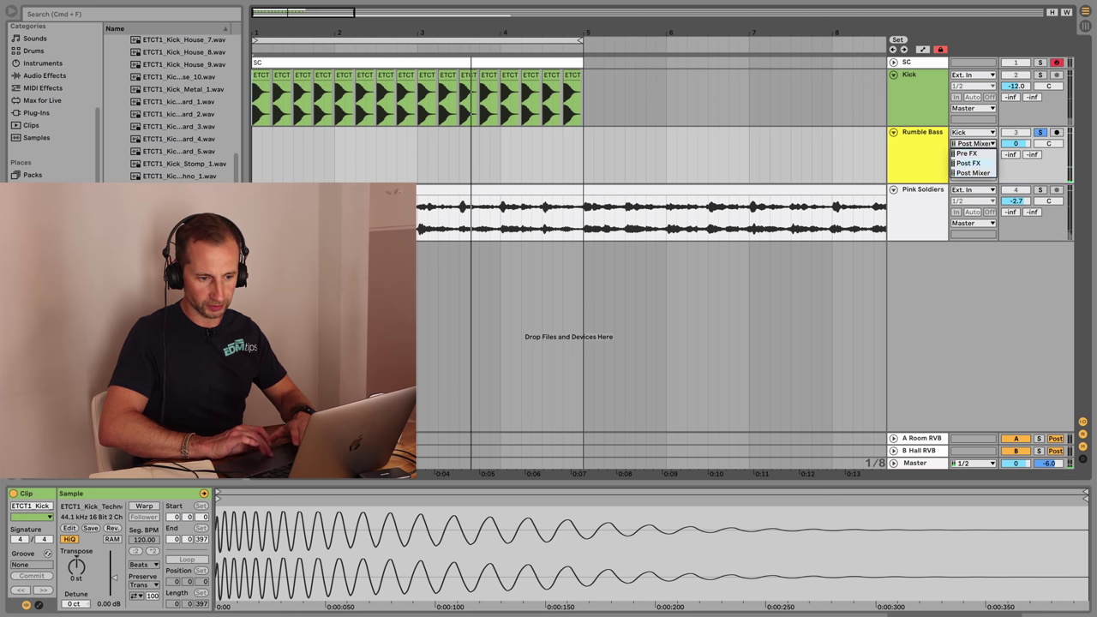
click(968, 162)
key(space)
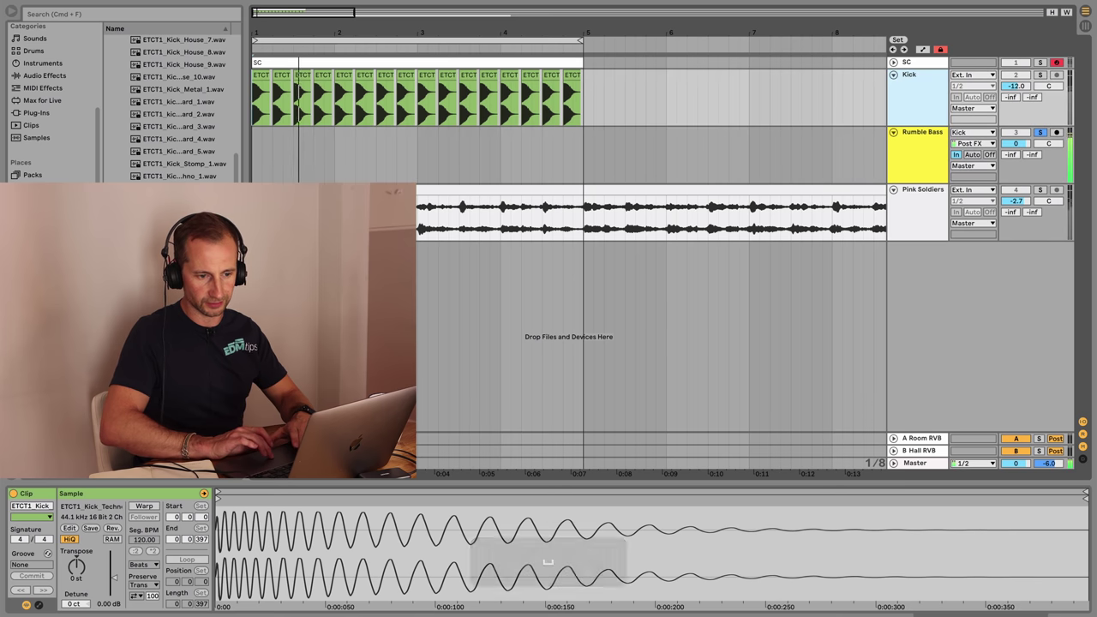
key(space)
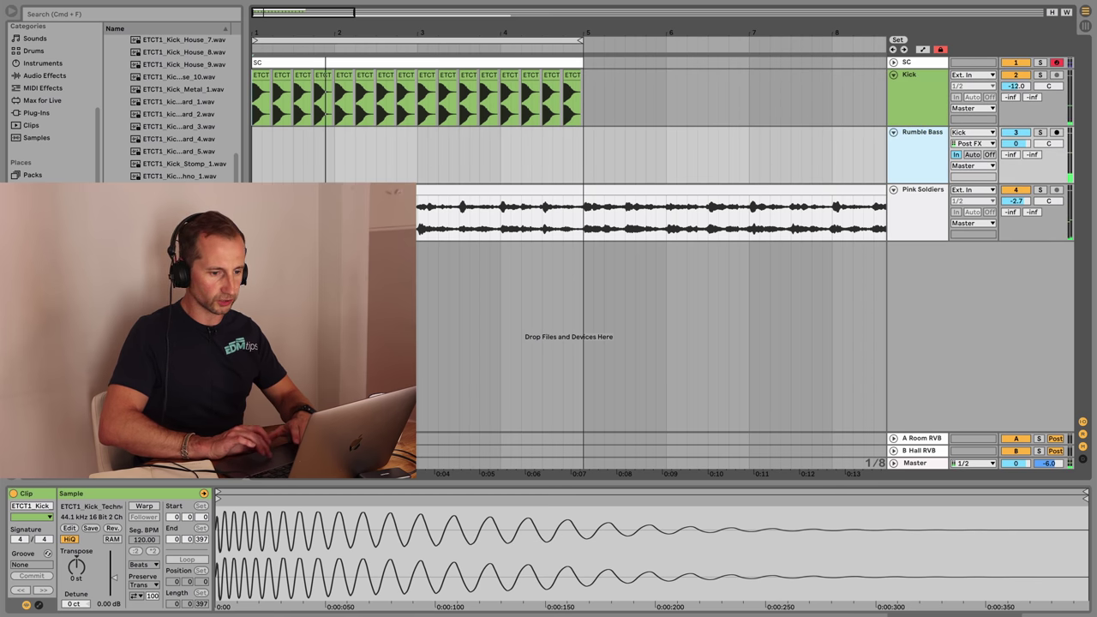
- Add a Reverb from the Reverb & Delay collection to the Rumble Bass track with Dry/Wet at 100 %
key(shift+Tab)
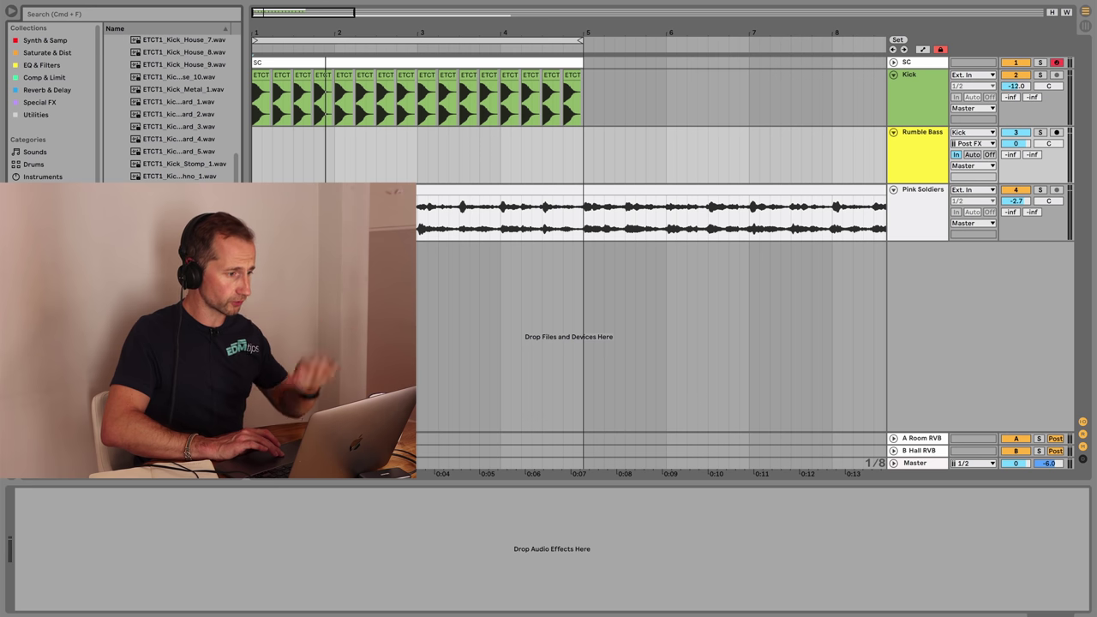
click(47, 90)
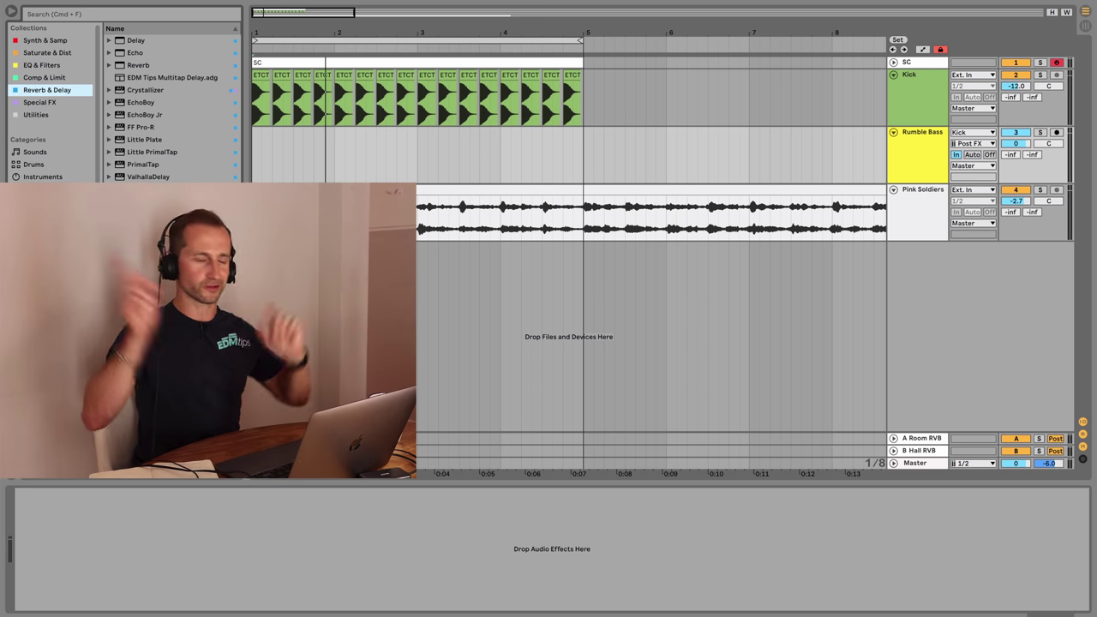
click(138, 65)
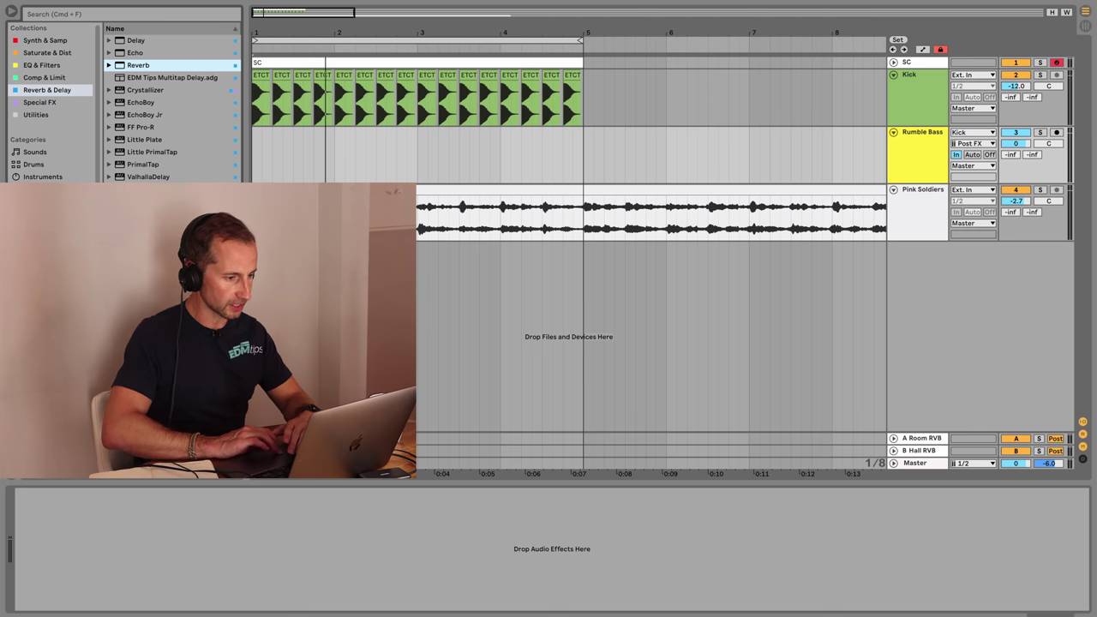
key(Return)
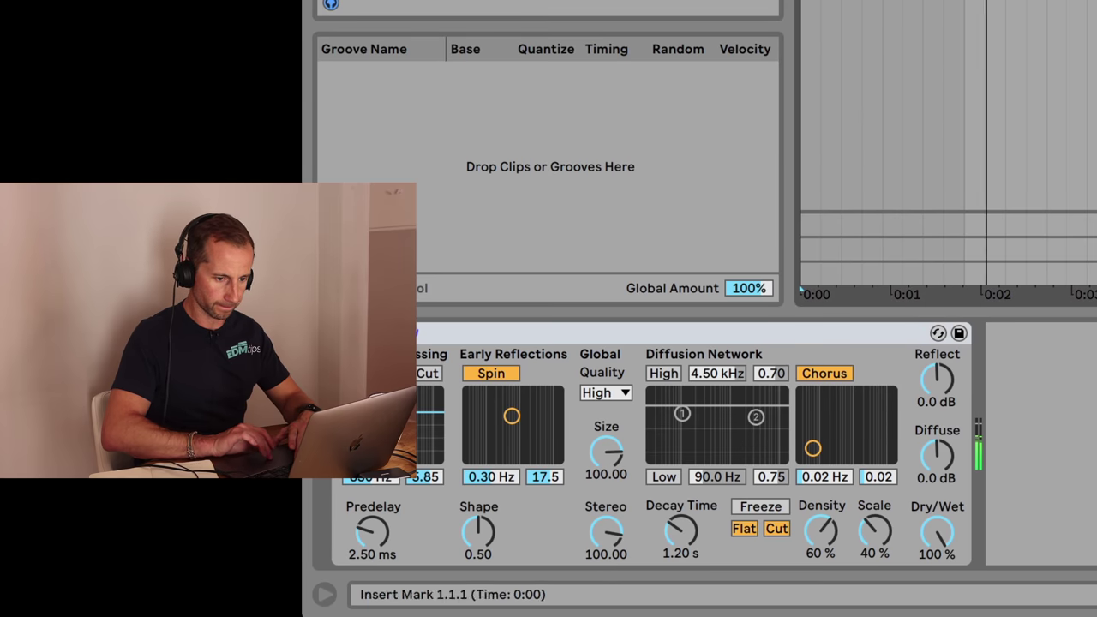
- Raise the Reverb's Decay Time to 1.92 s while listening to the soloed Rumble Bass
key(space)
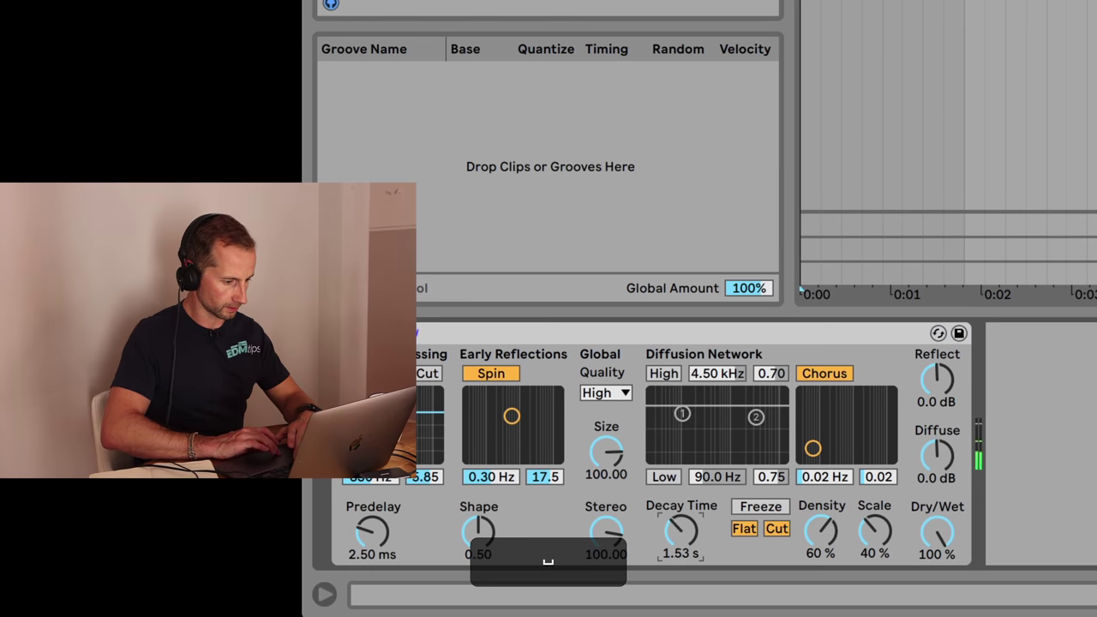
key(space)
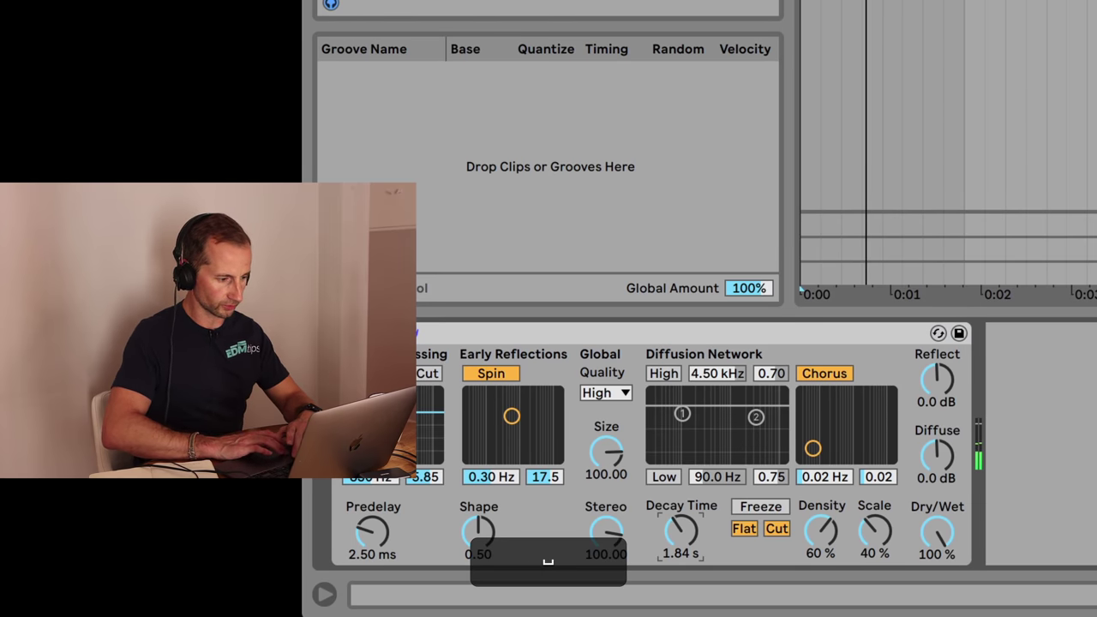
key(space)
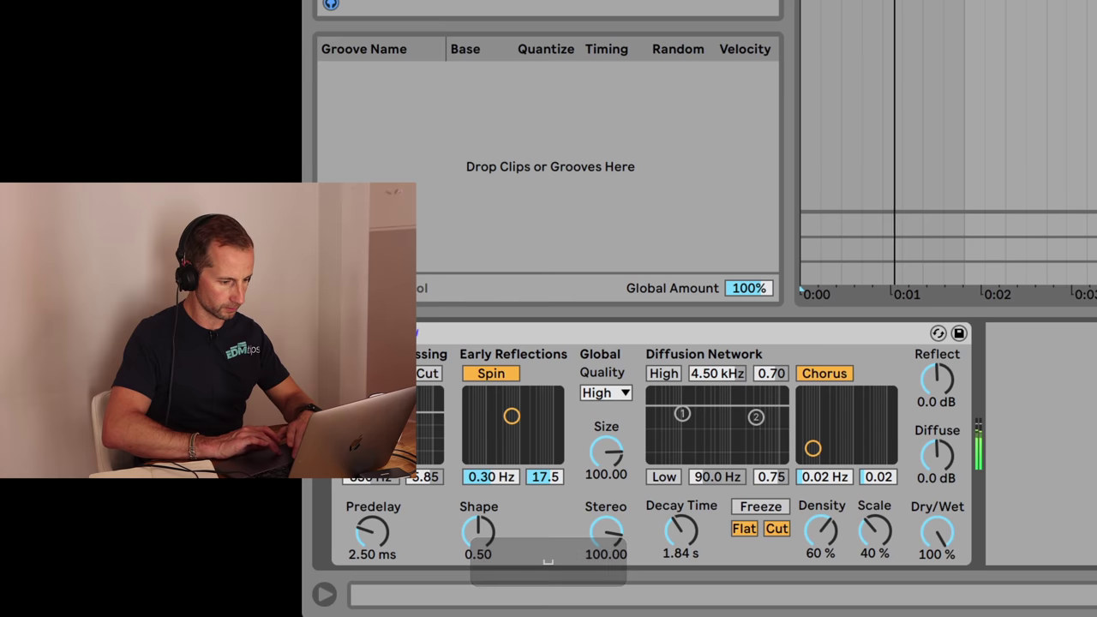
mouse_move(681, 531)
mouse_down()
mouse_move(681, 507)
mouse_move(681, 525)
mouse_up()
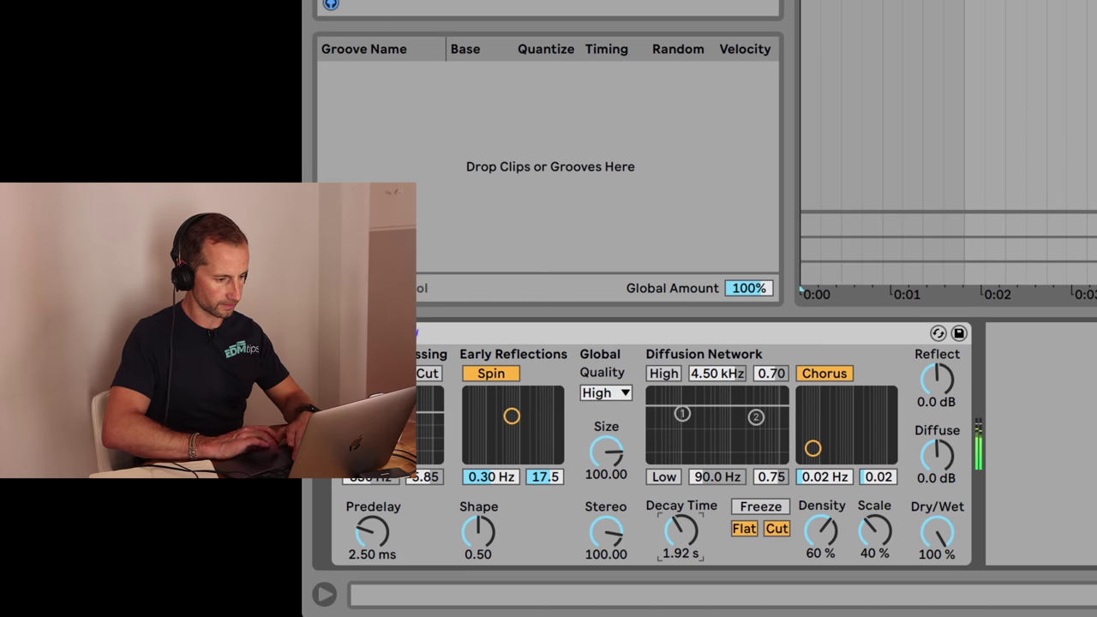
key(space)
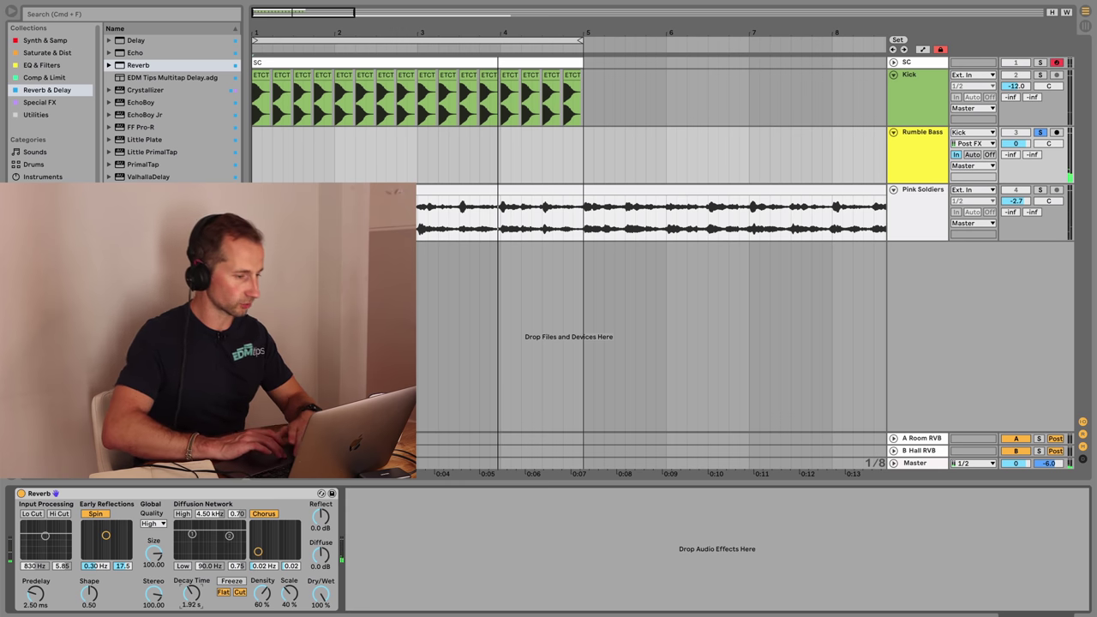
- Add an Amp from the Saturate & Dist collection after the Reverb on the Rumble Bass track
key(Down)
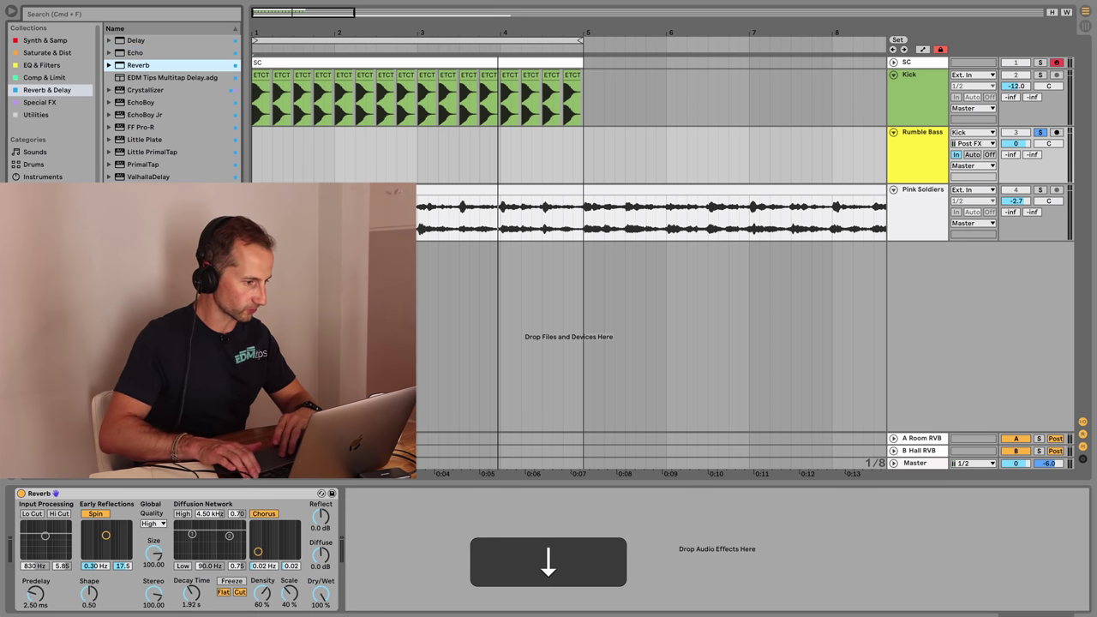
click(47, 53)
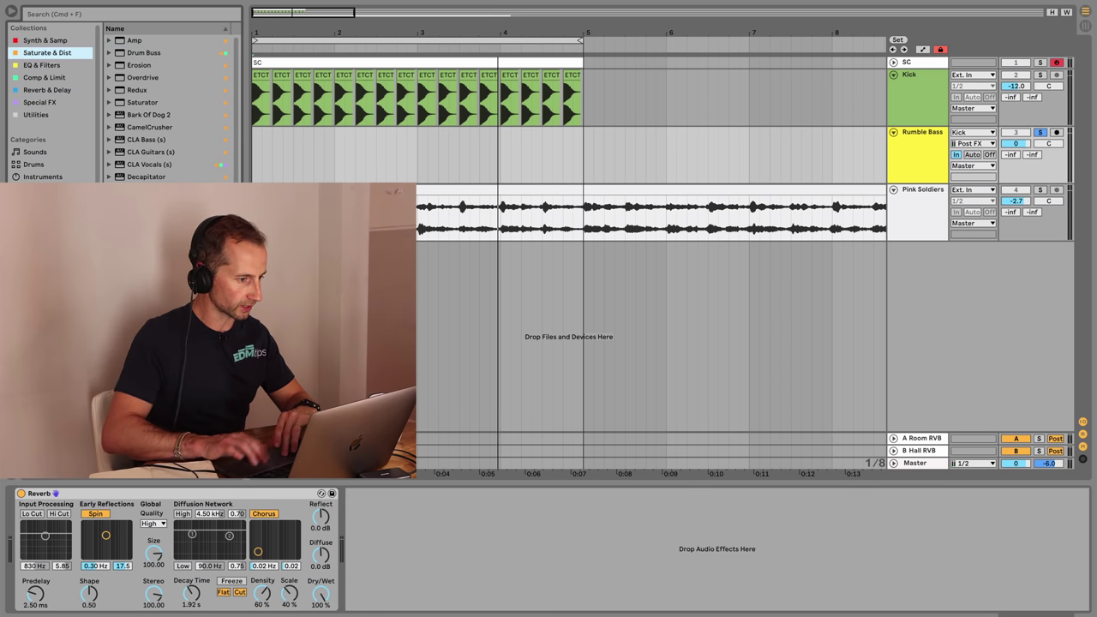
key(Right)
key(Return)
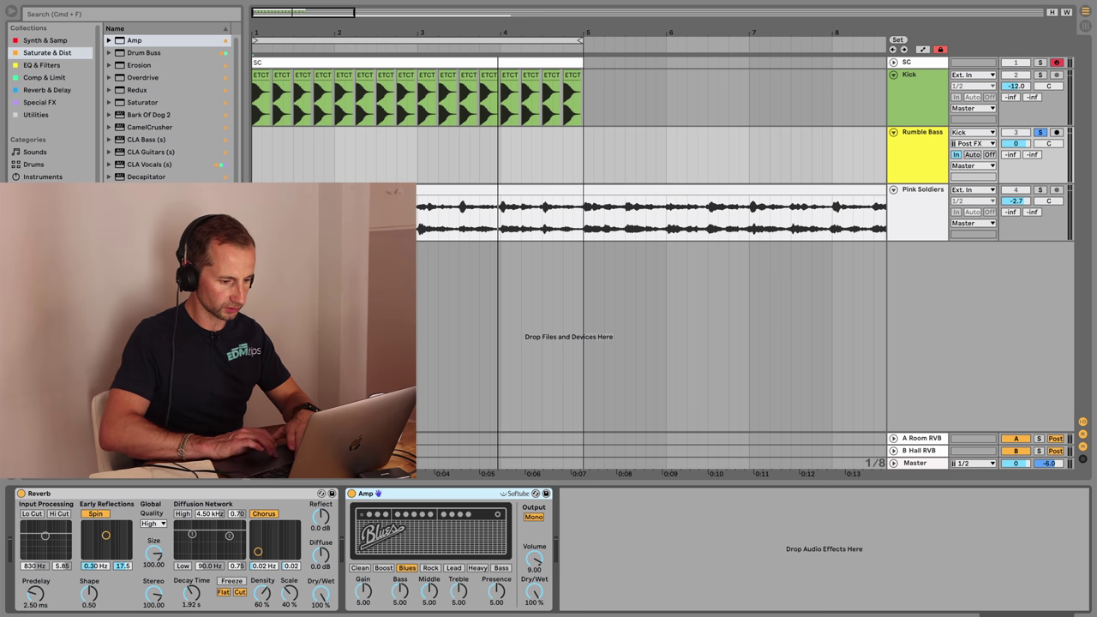
- Play the loop, compare the Amp's Heavy and Bass models and choose Heavy
key(space)
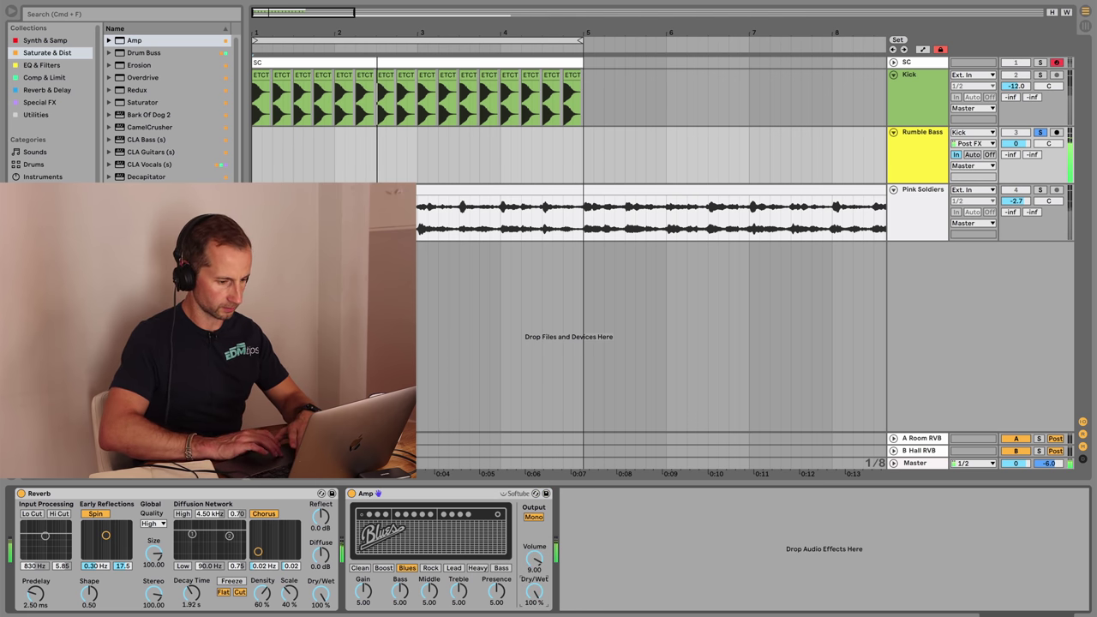
click(478, 567)
click(501, 568)
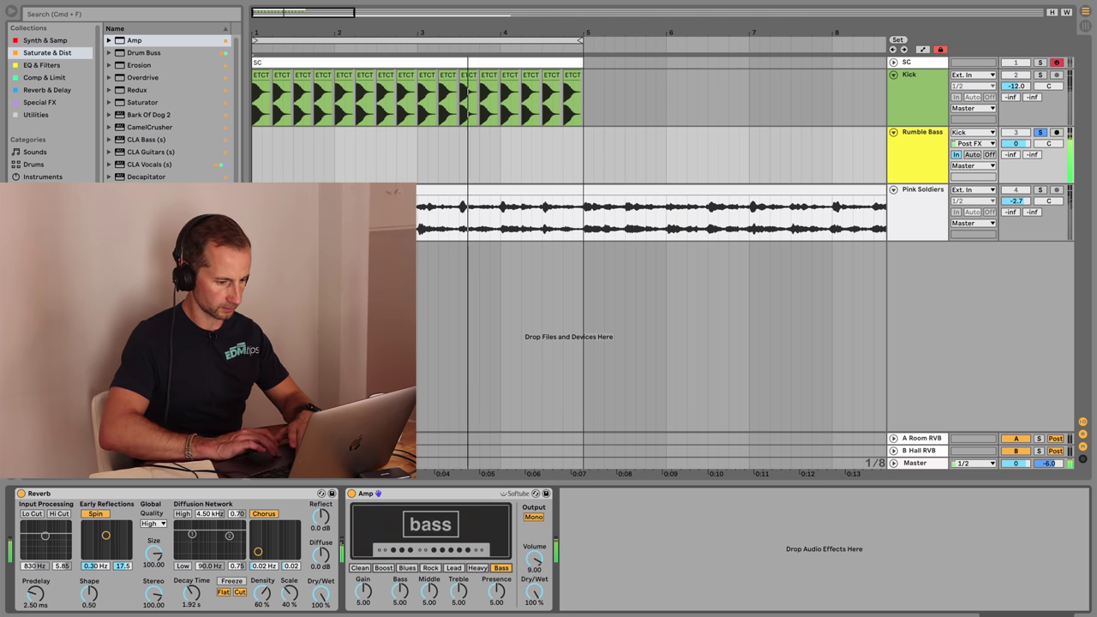
click(477, 568)
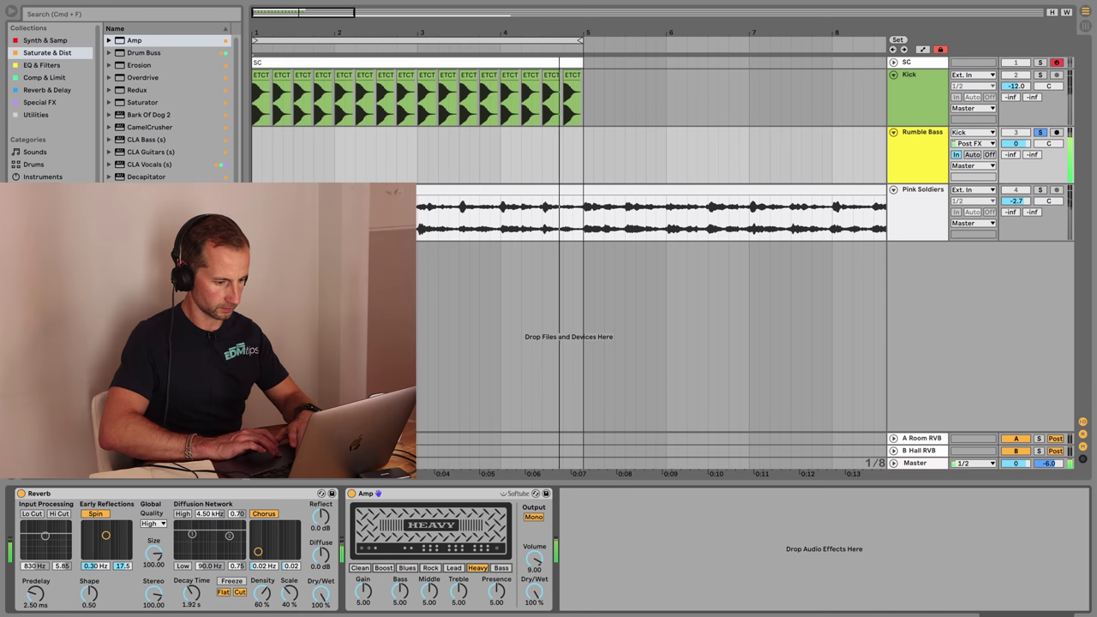
- Switch the Rumble Bass Amp to the Bass model and set its Volume to 8.65
drag(534, 557, 534, 530)
click(501, 567)
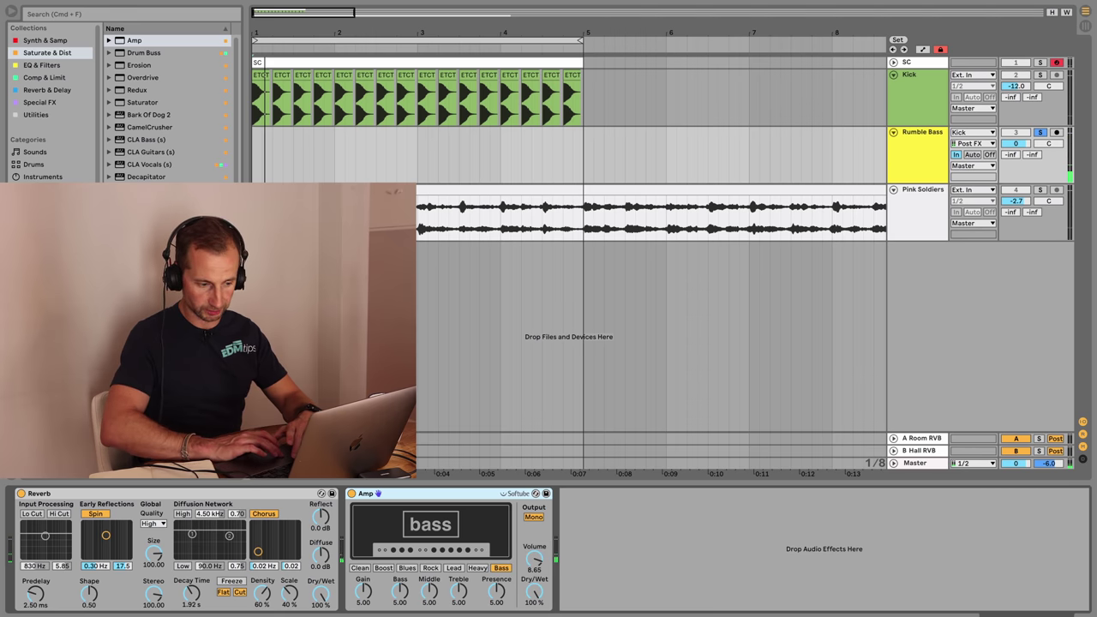
- Add EQ Eight from the EQ & Filters collection after the Amp, set its band 1 low cut to 10 Hz and collapse it
click(41, 65)
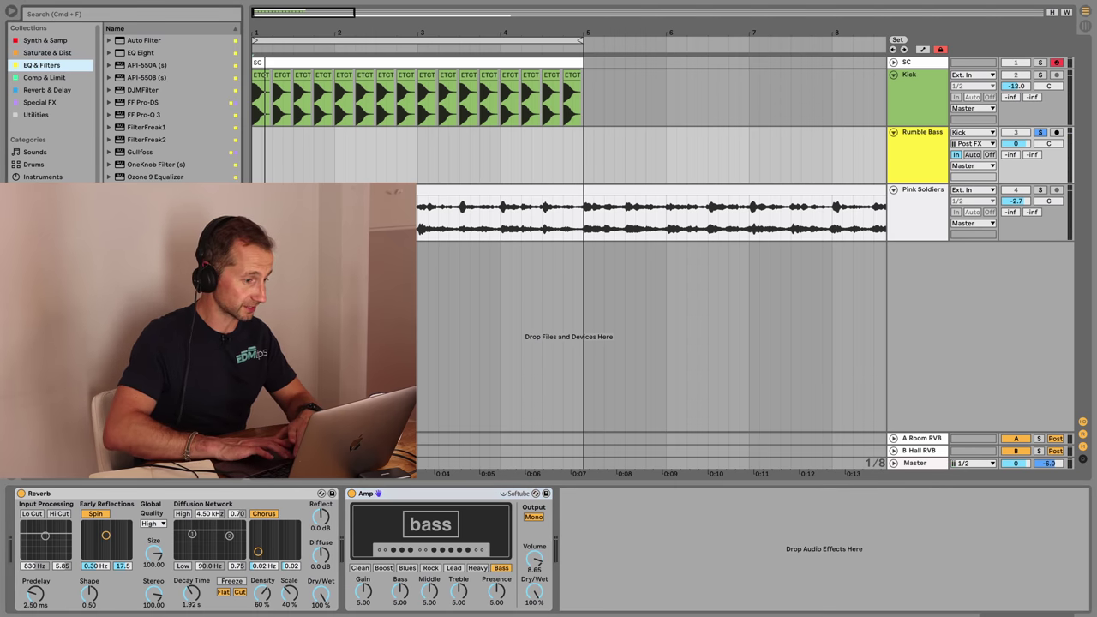
click(140, 52)
key(Return)
key(space)
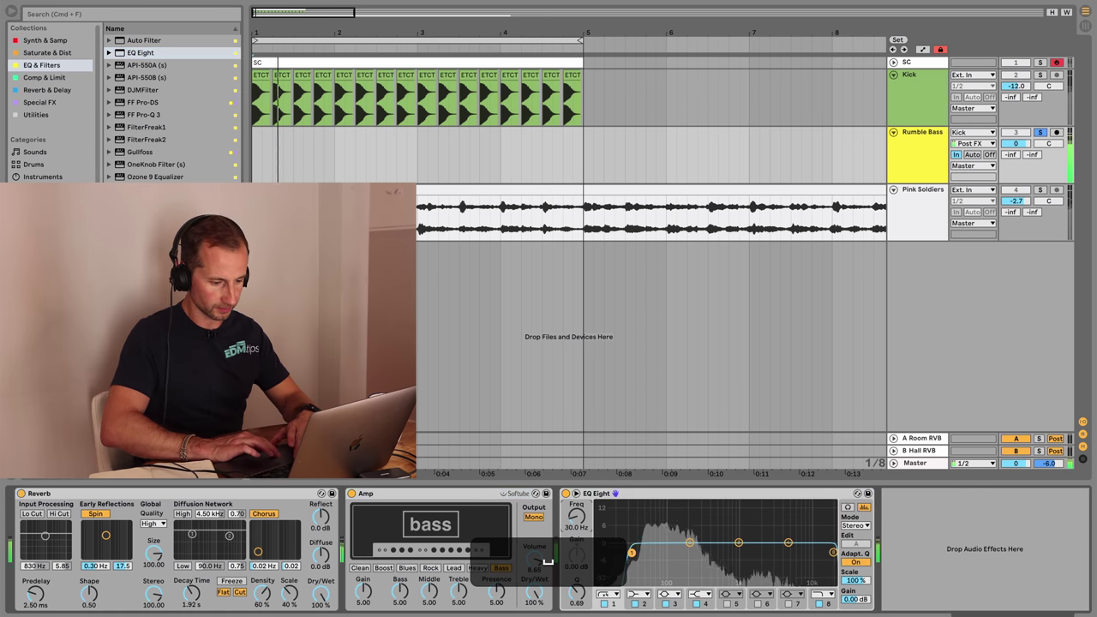
drag(632, 553, 598, 553)
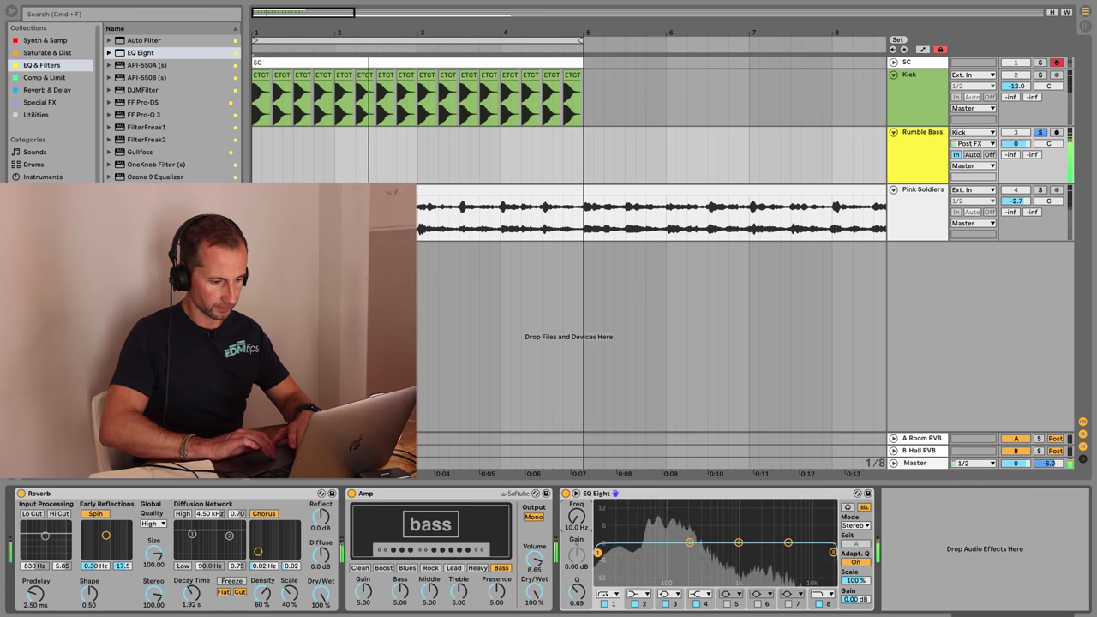
key(space)
double_click(597, 494)
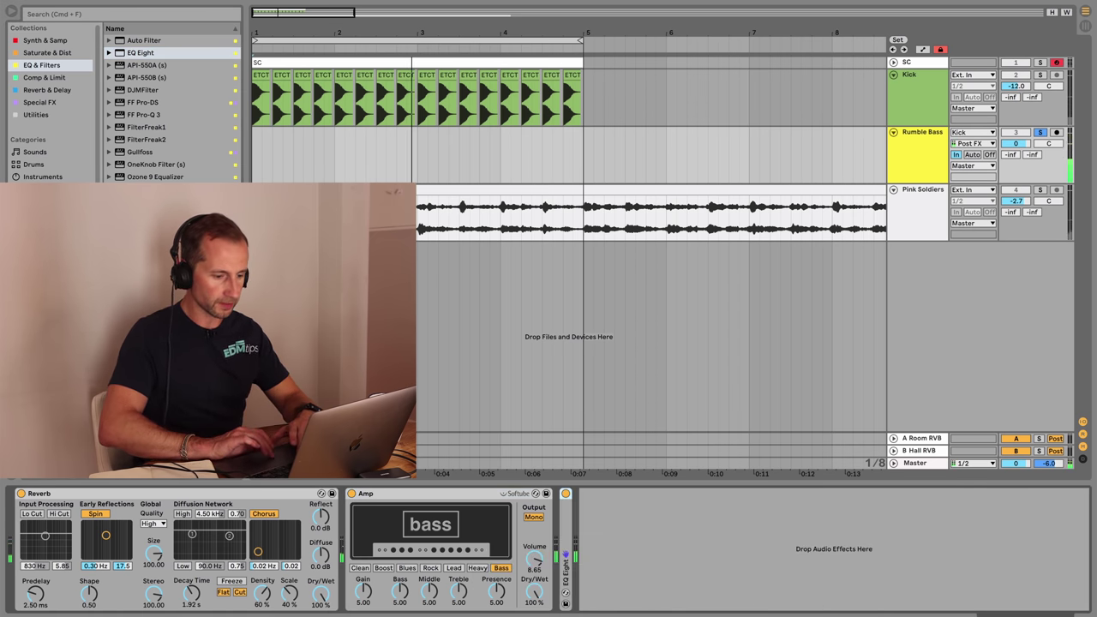
- Add a Compressor from the Comp & Limit collection after EQ Eight and enable its Sidechain with audio from the SC track
click(43, 77)
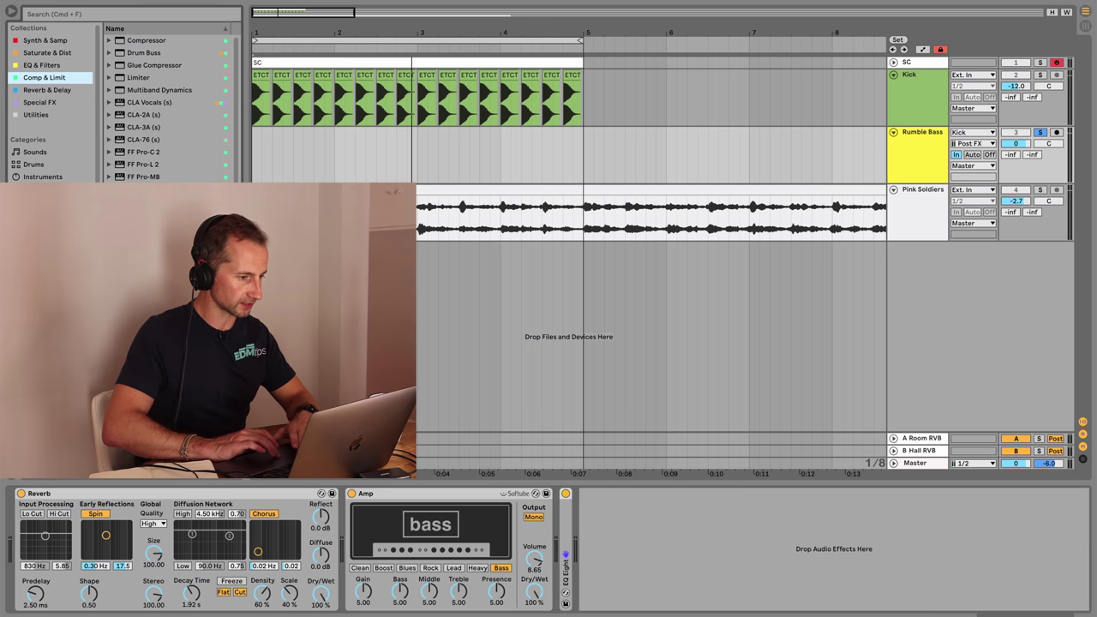
click(146, 40)
key(Return)
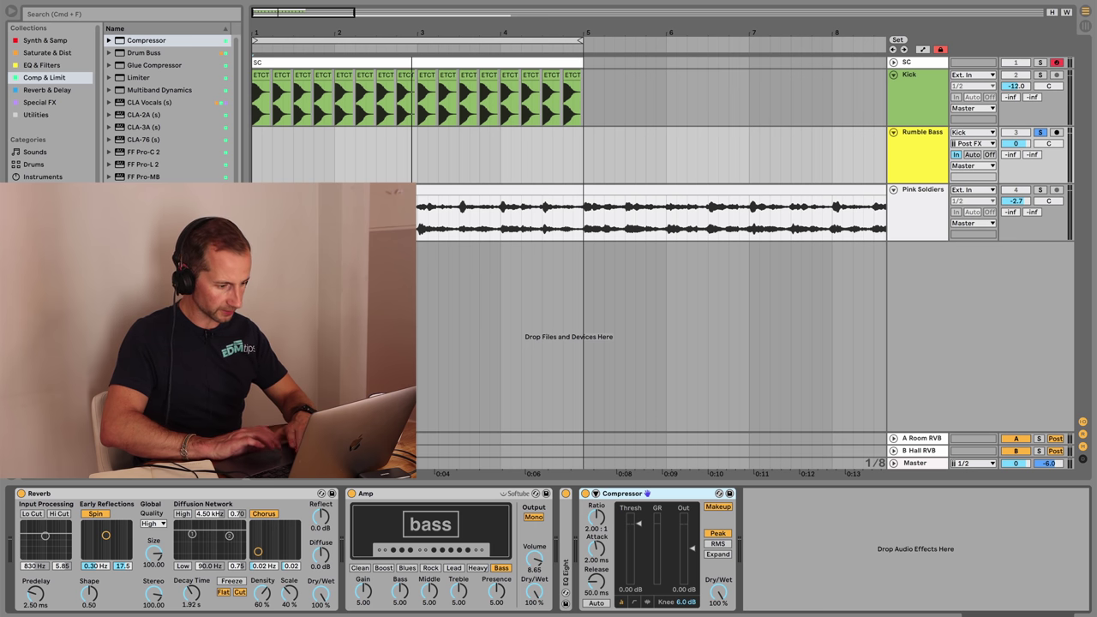
click(596, 494)
click(606, 507)
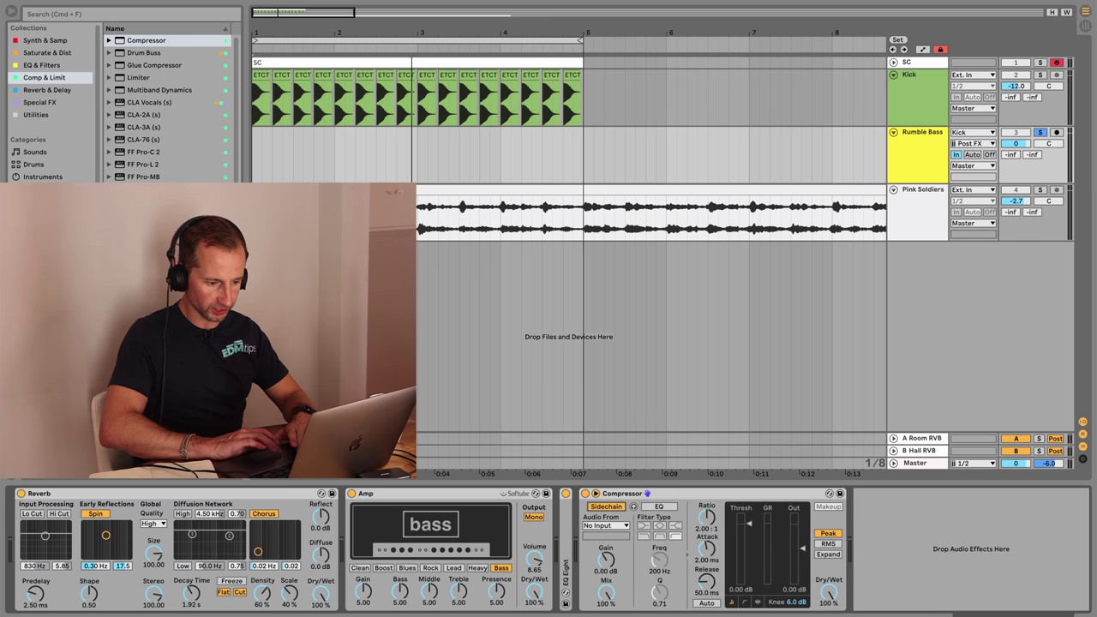
click(607, 526)
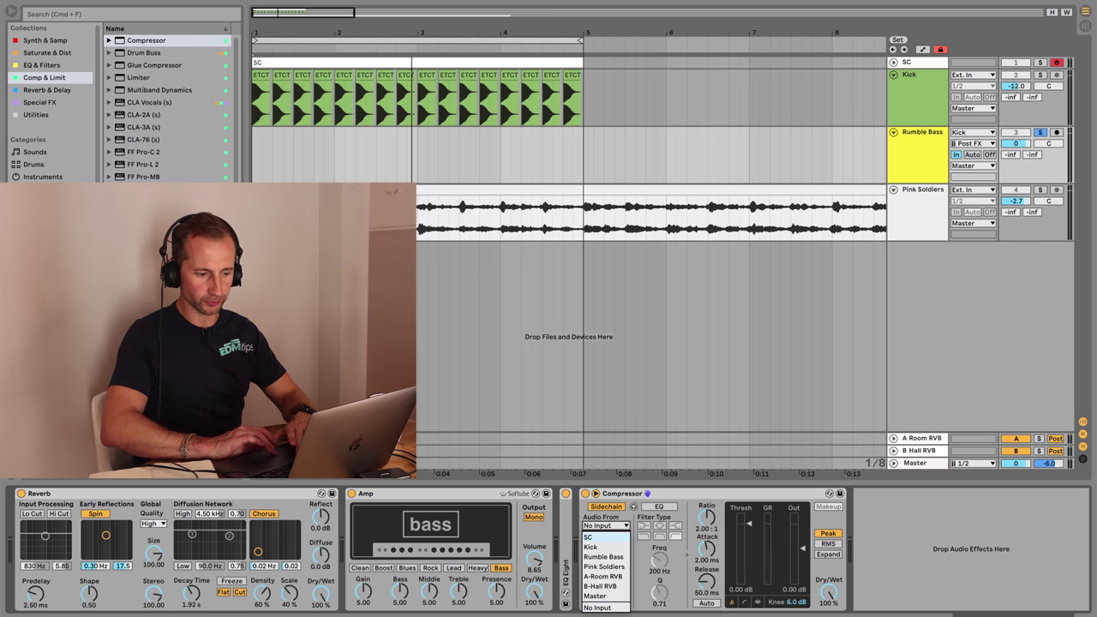
click(606, 537)
- Unfold the SC track and inspect its trigger notes and Rim-808 Sidechain rack before returning to the Rumble Bass devices
click(894, 62)
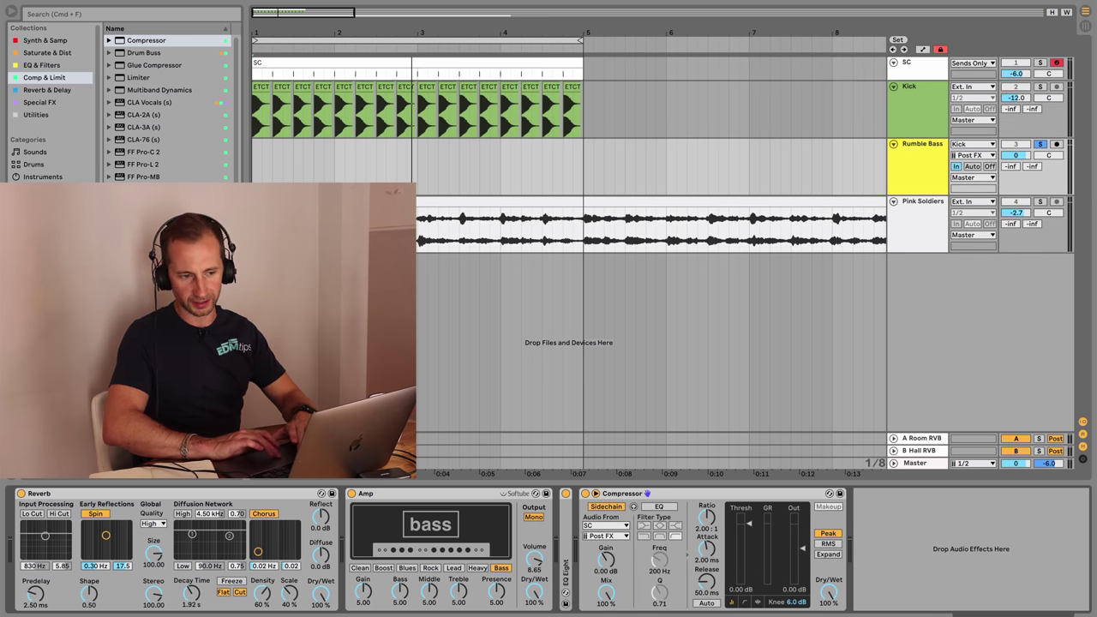
click(915, 62)
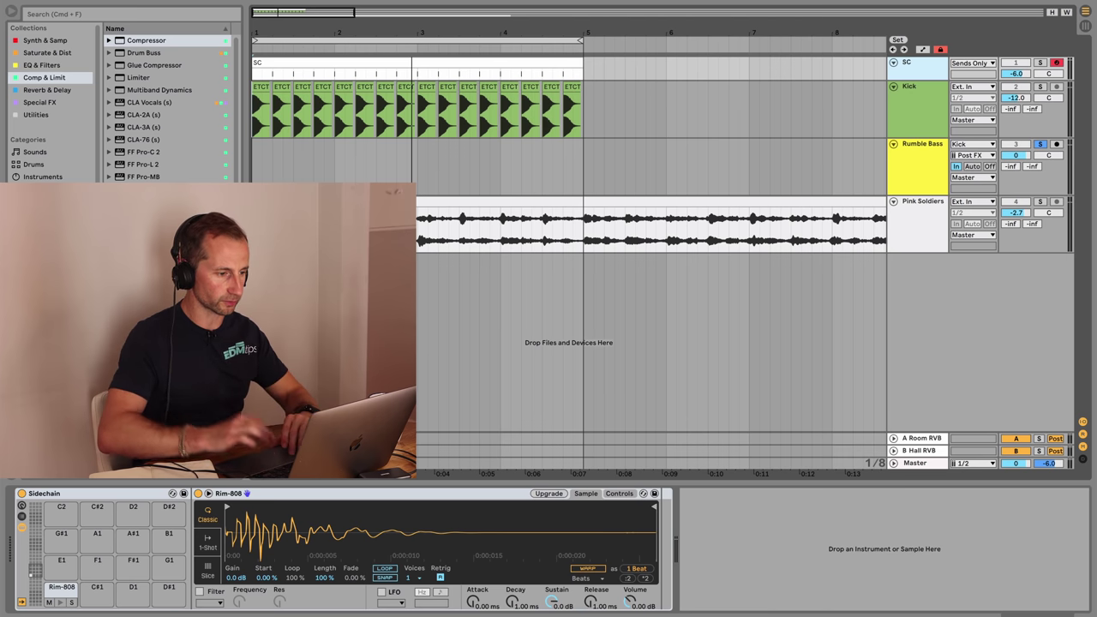
scroll(568, 248, up, 5)
scroll(568, 248, down, 6)
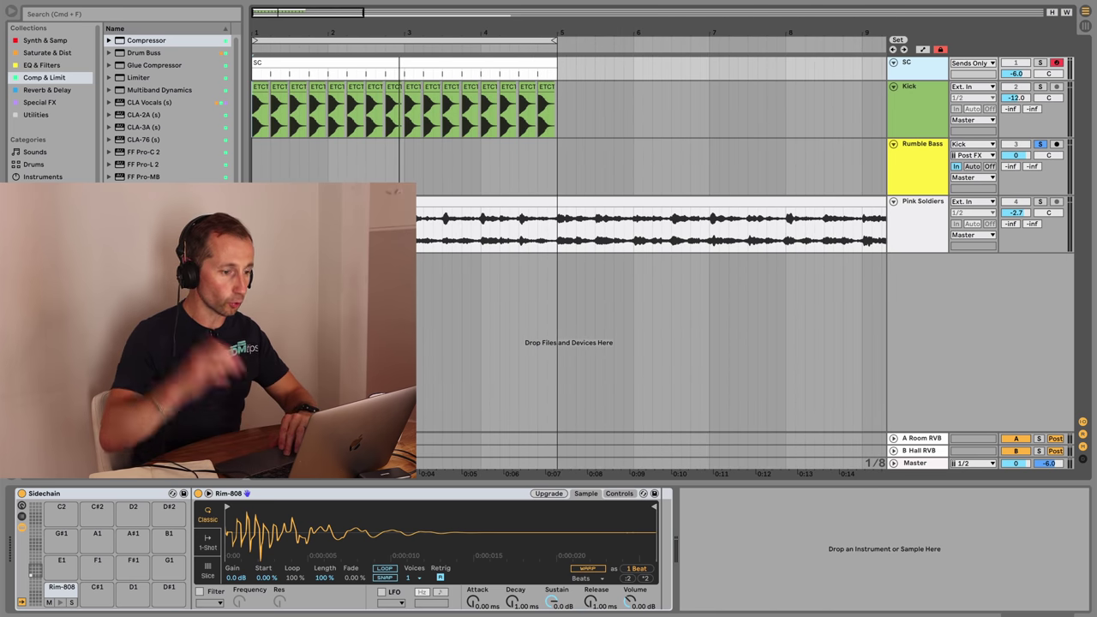
click(922, 201)
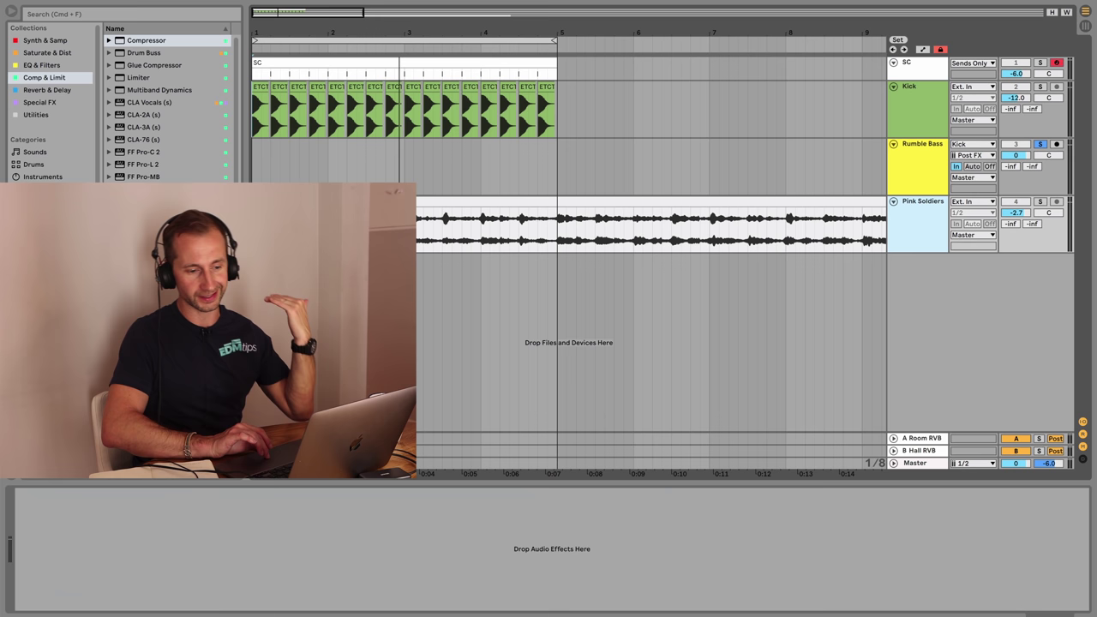
click(923, 144)
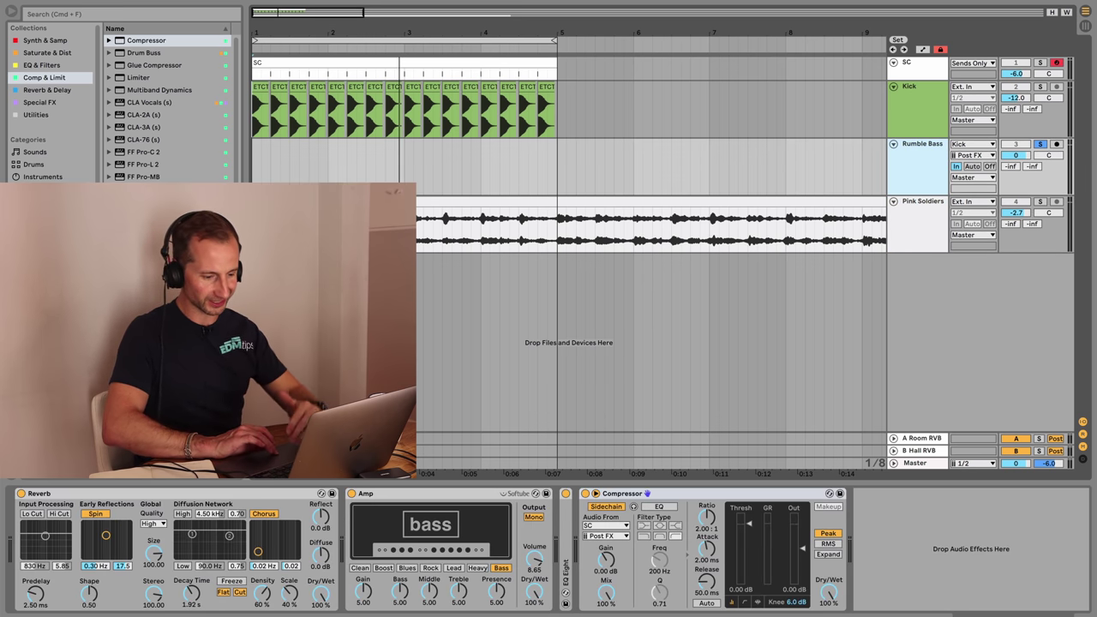
- Set the Compressor to 0.01 ms Attack, 58.2 ms Release, -inf dB Threshold and inf:1 Ratio while playing the loop
drag(706, 550, 706, 591)
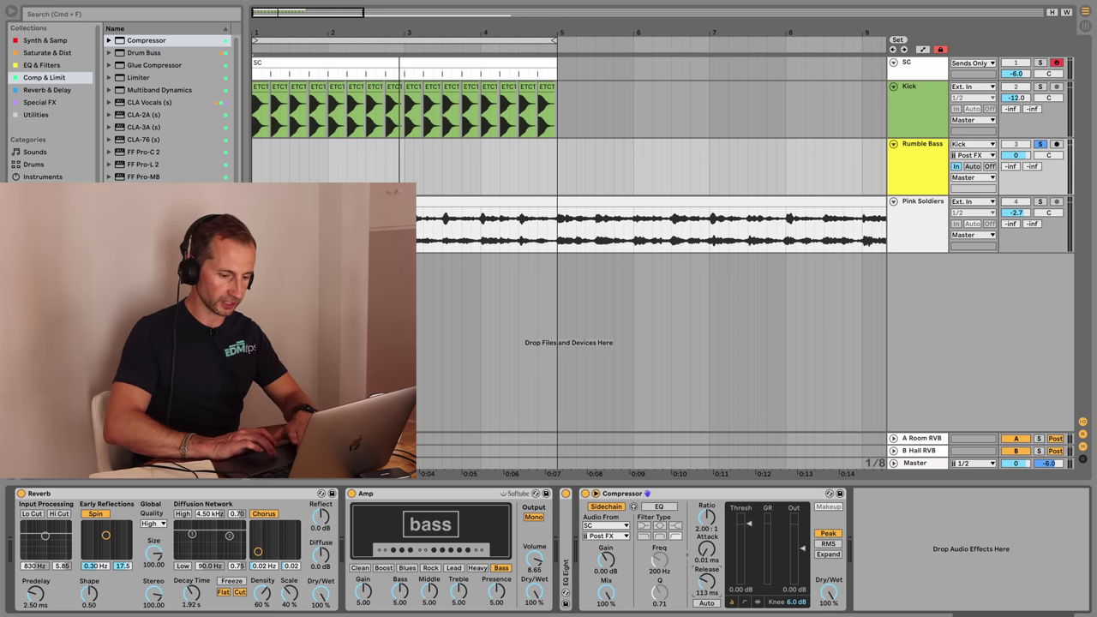
key(space)
drag(748, 524, 749, 584)
drag(708, 517, 707, 463)
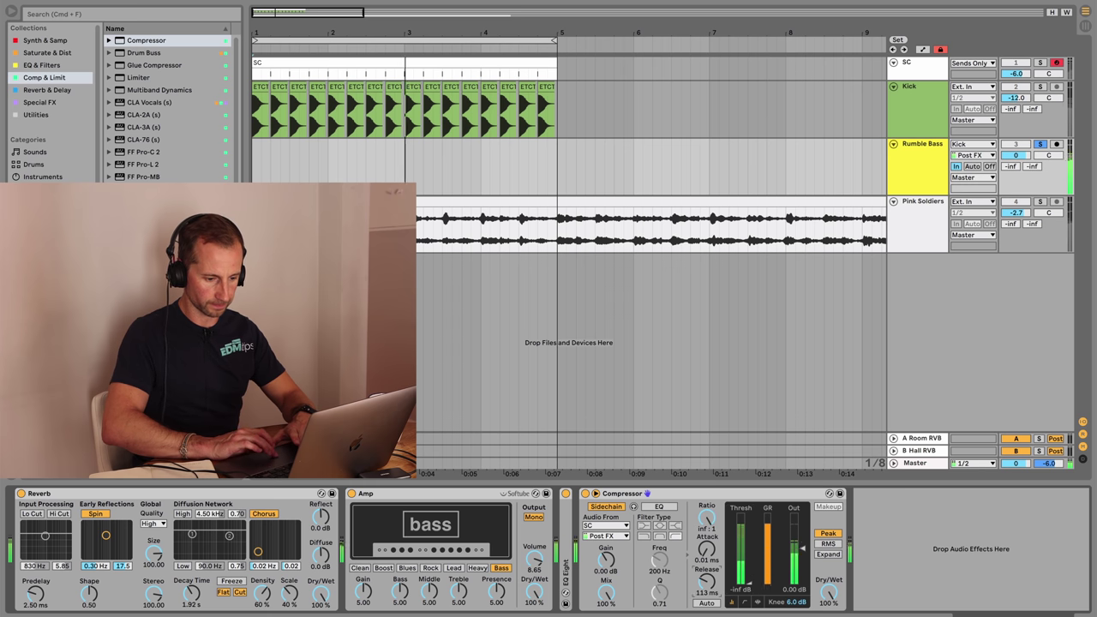
drag(707, 580, 707, 599)
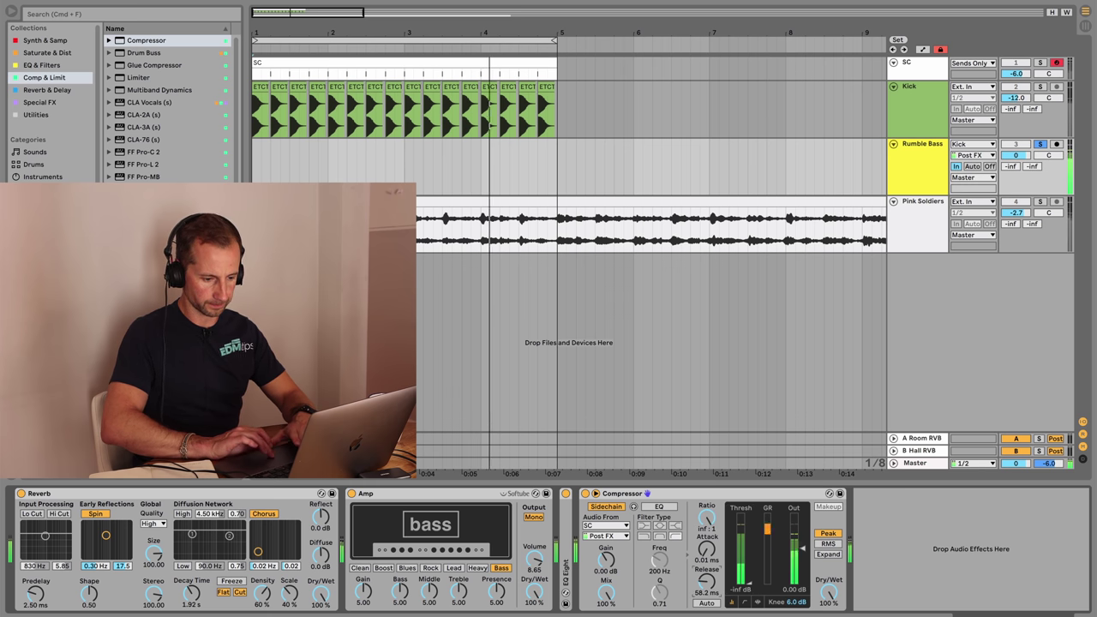
key(space)
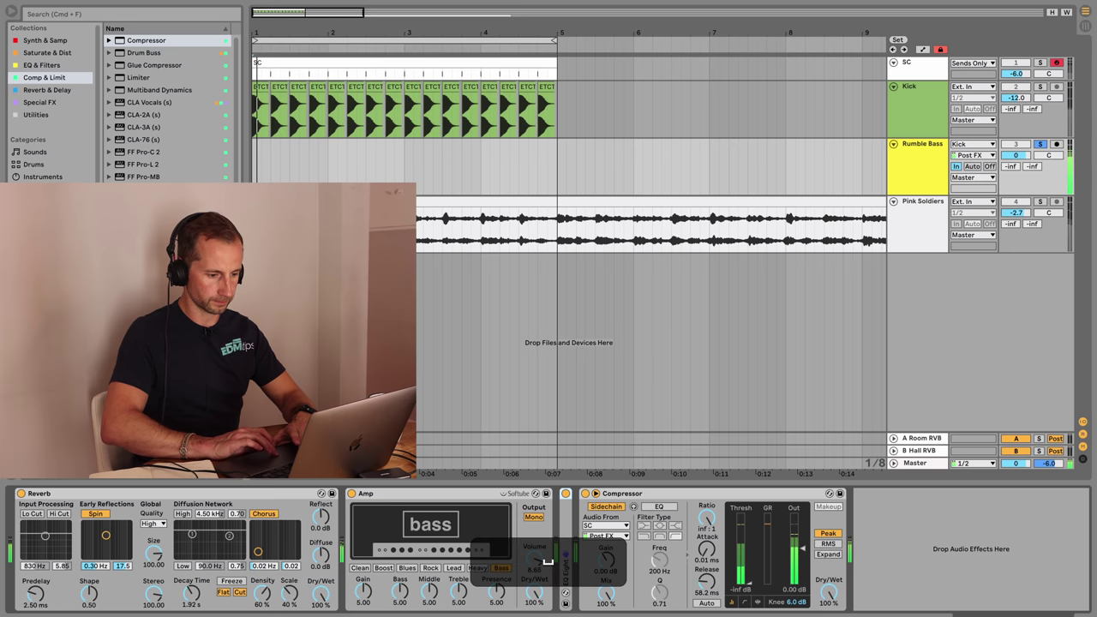
- Move EQ Eight after the Compressor and lower its band 8 high cut into the low frequencies while playing the soloed Rumble Bass
drag(565, 549, 851, 549)
double_click(841, 548)
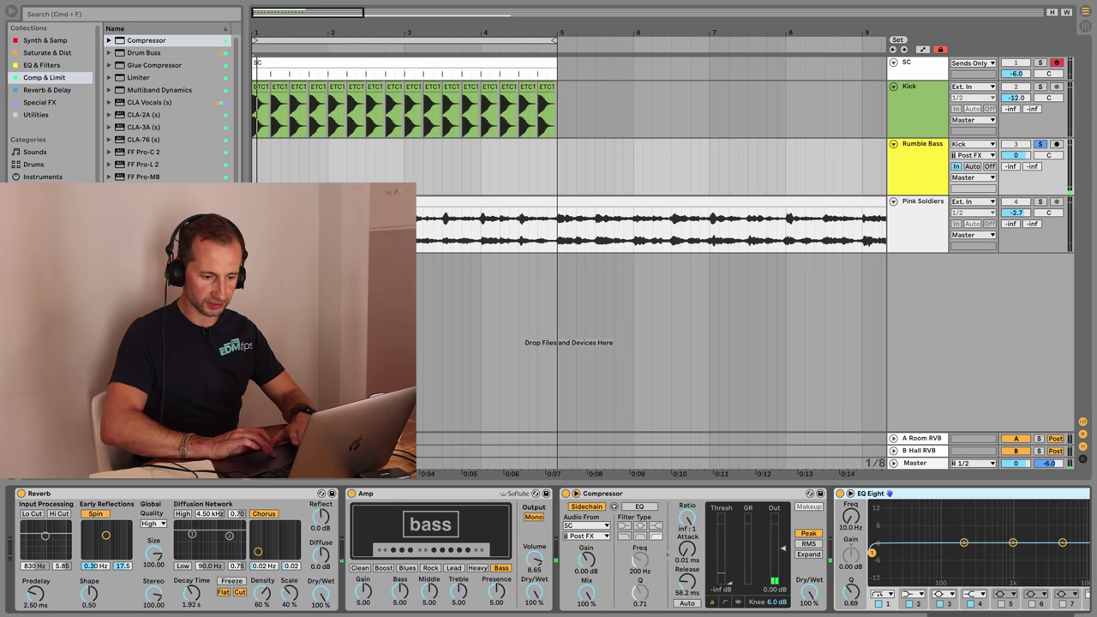
double_click(603, 494)
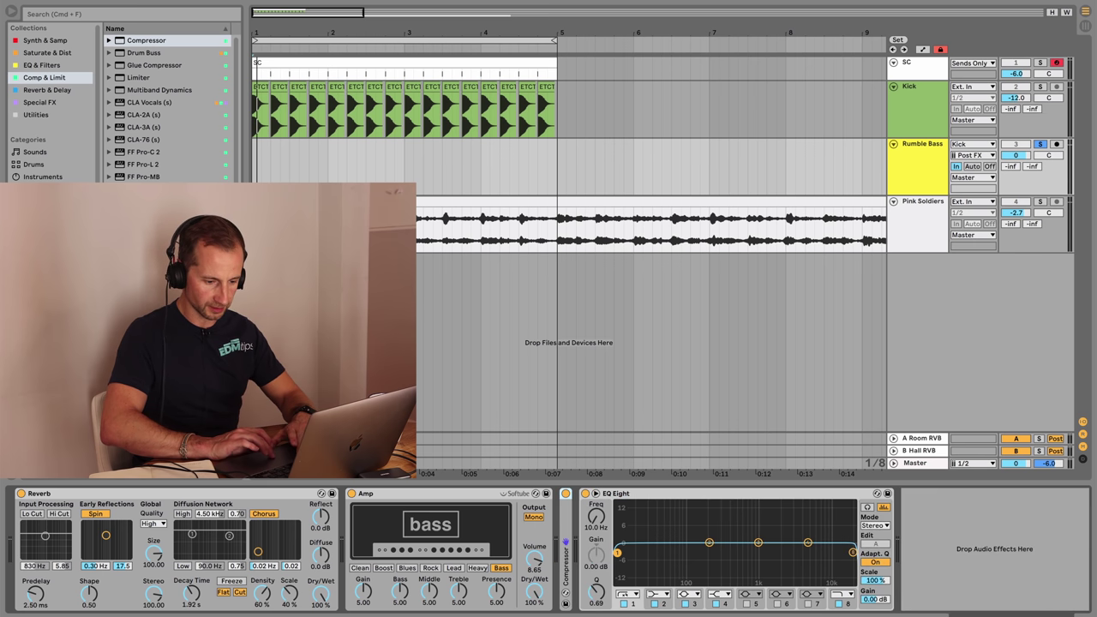
click(853, 553)
key(space)
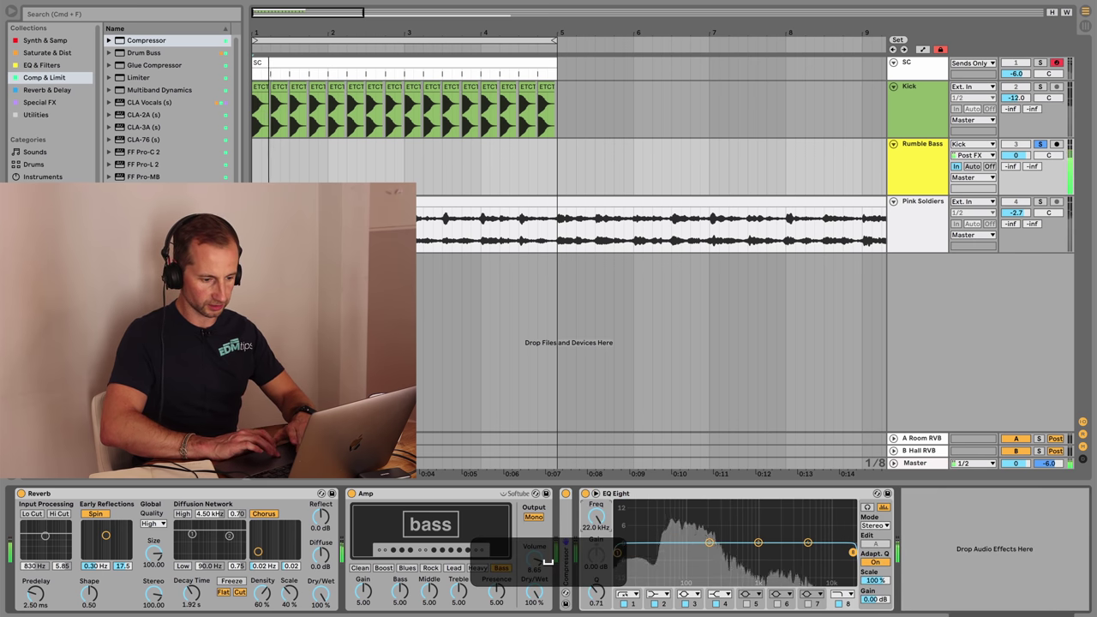
drag(853, 553, 696, 552)
key(space)
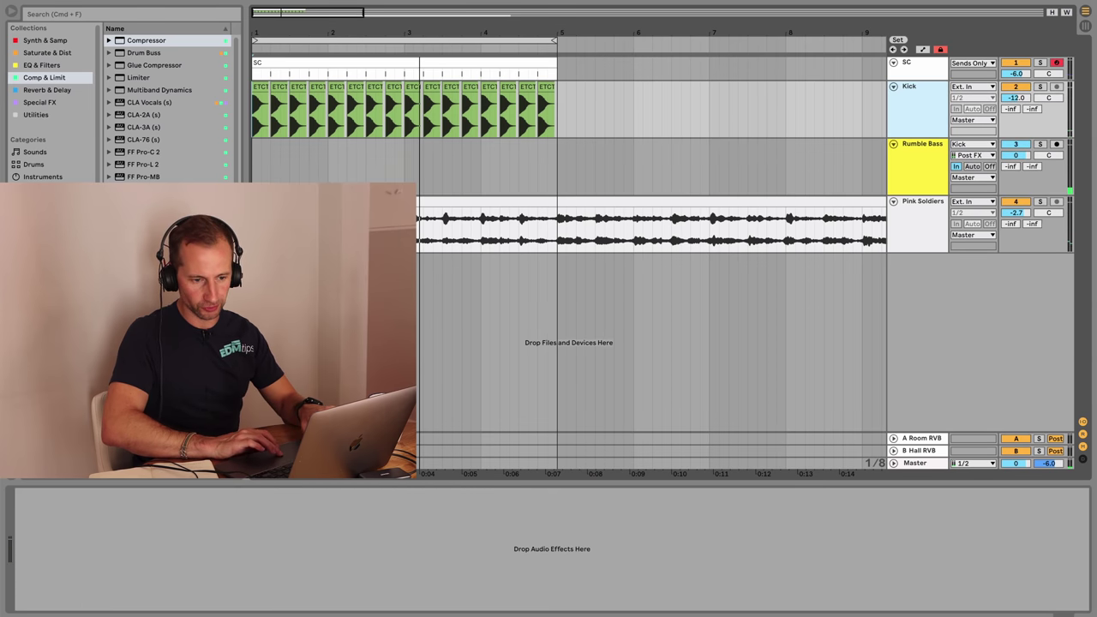
- Group the Kick and Rumble Bass tracks under the name K + B and colour the group red
key(shift+super+g)
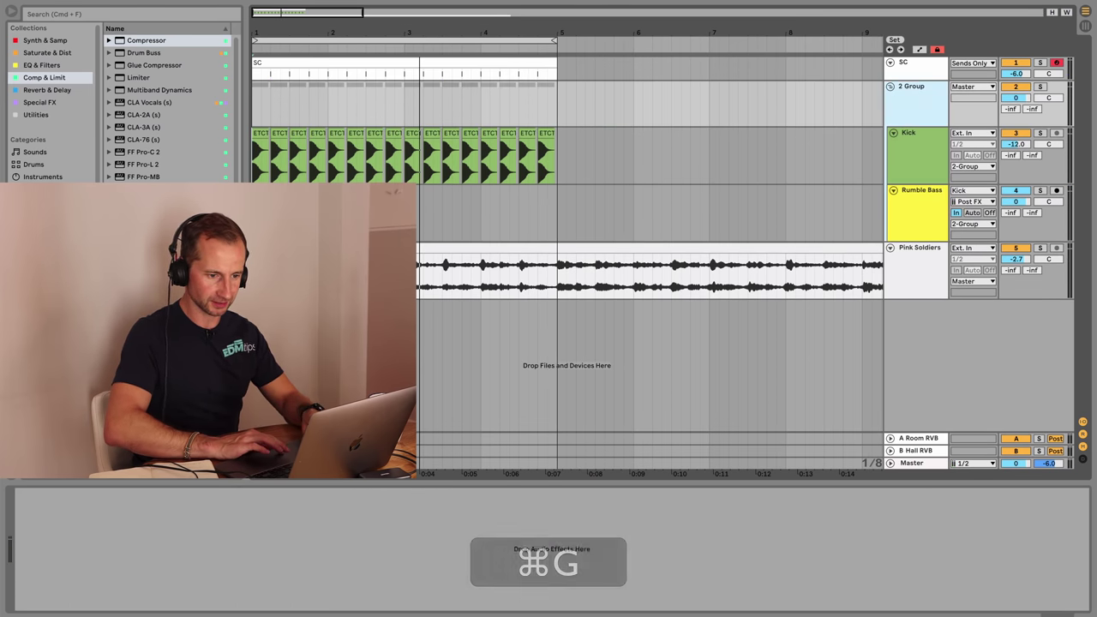
key(shift+super+r)
text(K + B)
key(shift+Return)
right_click(913, 93)
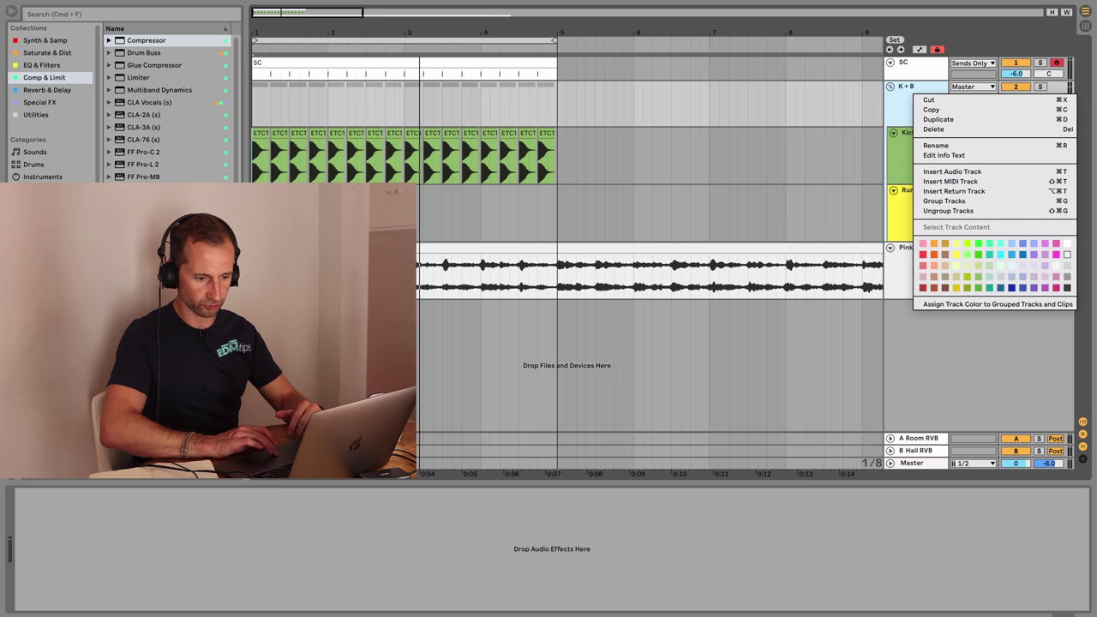
key(Escape)
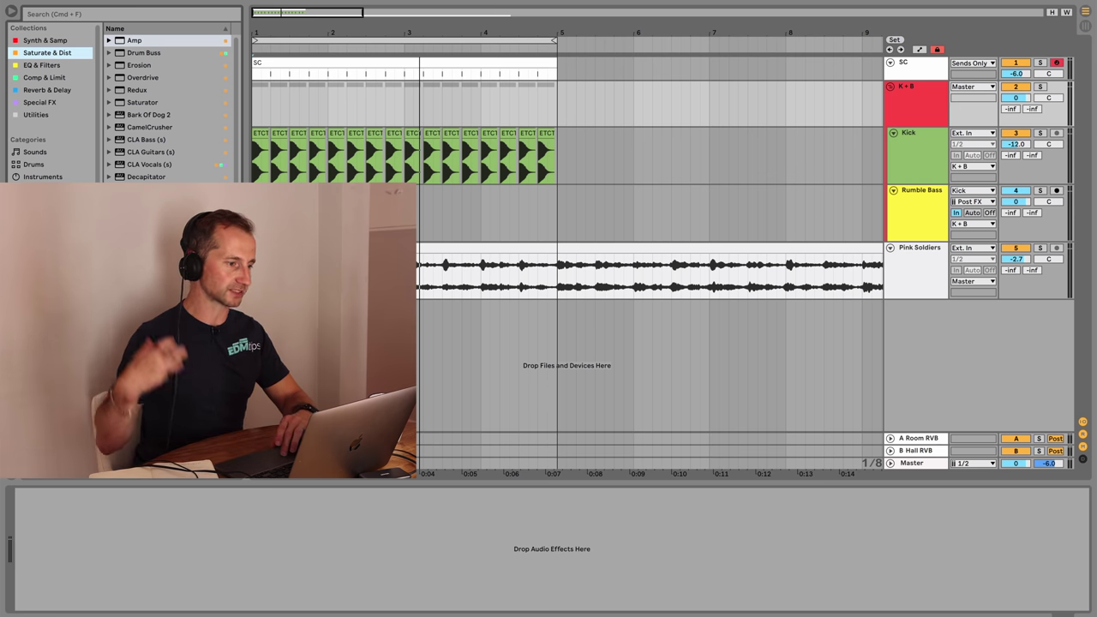
- Add a Saturator from the Saturate & Dist collection to the K + B group
key(Down)
key(Down)
key(Down)
key(Down)
key(Down)
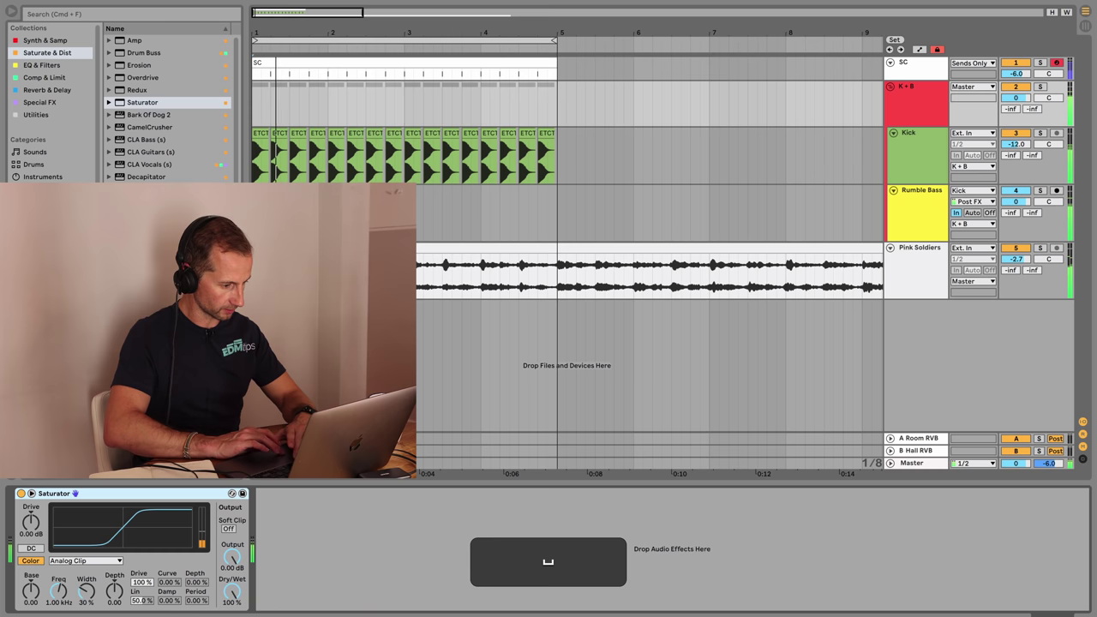
- Play the loop, mute the Pink Soldiers track and raise the Saturator's Drive to 10.3 dB
key(space)
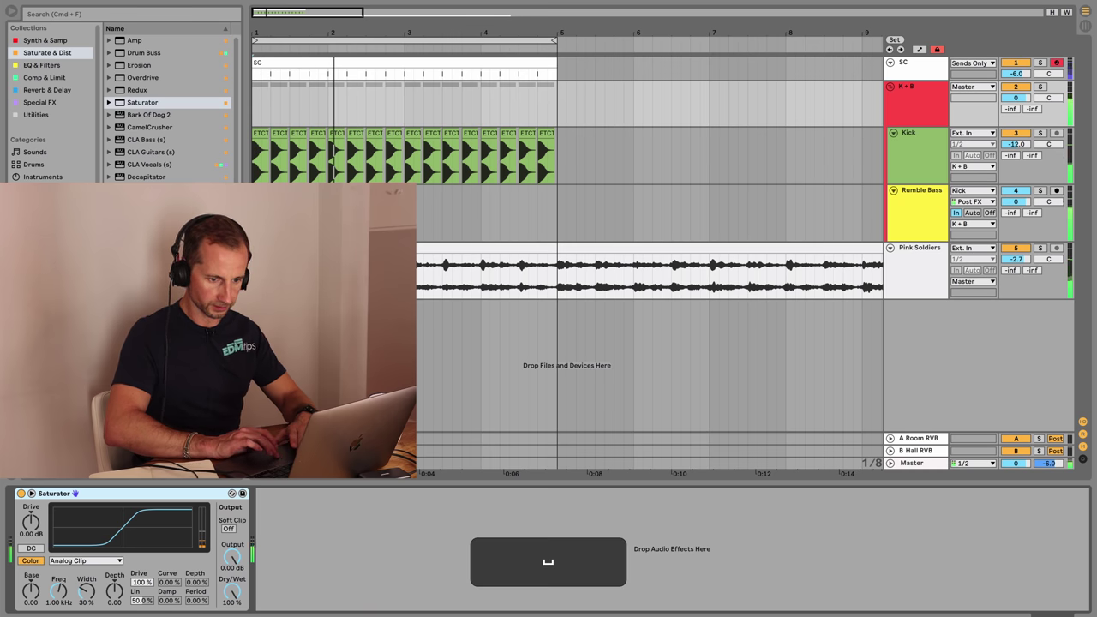
key(space)
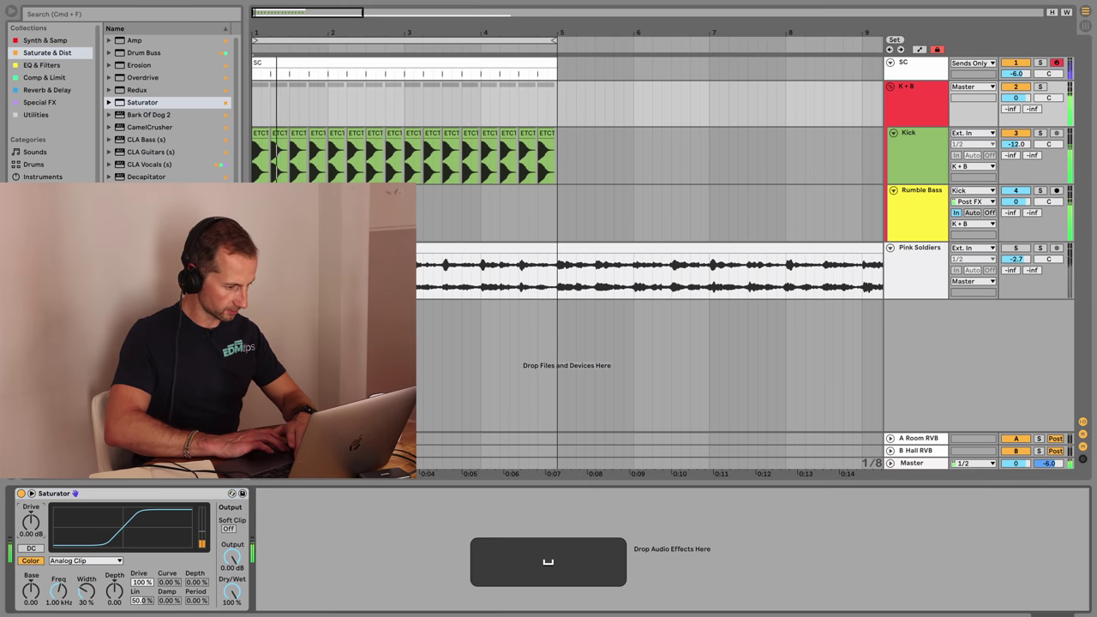
drag(31, 521, 31, 493)
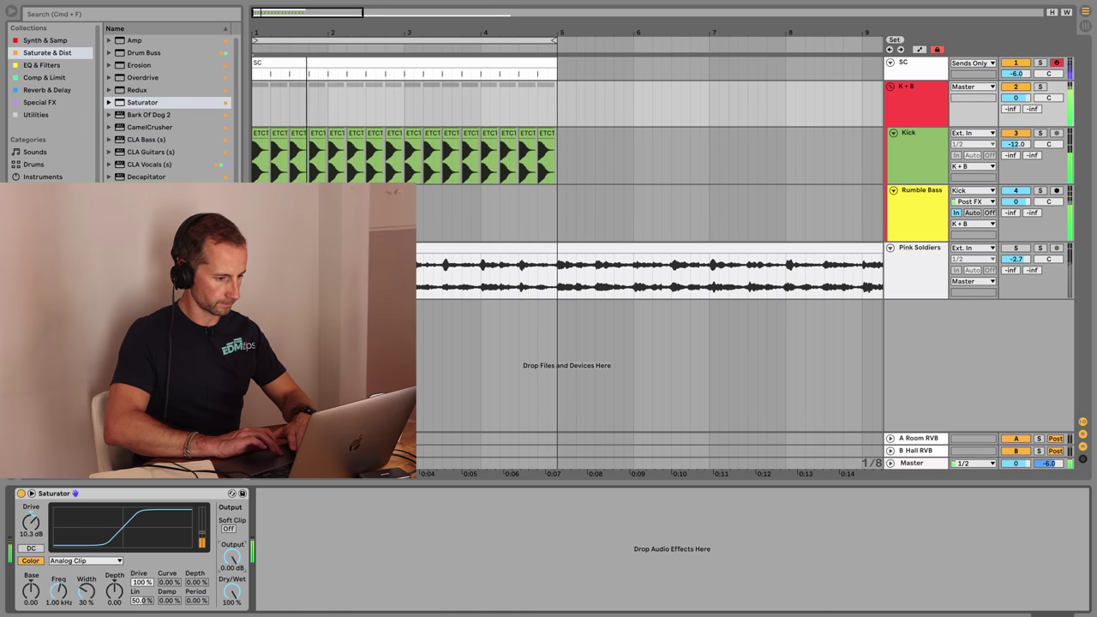
key(space)
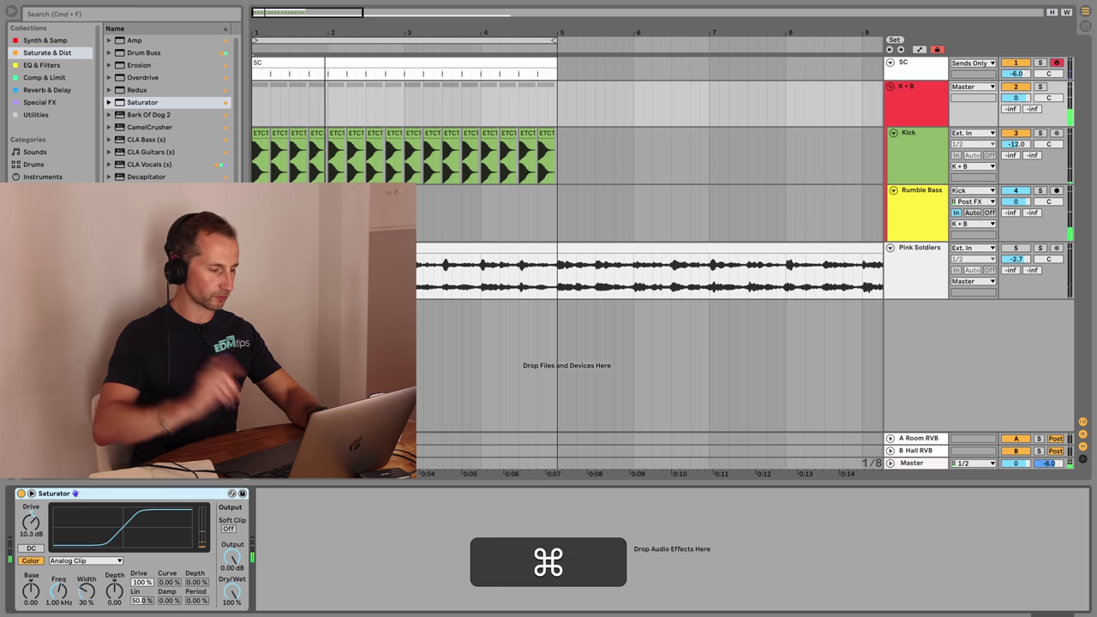
- Group the Saturator into an Audio Effect Rack, duplicate its chain and deactivate the first chain
key(super+g)
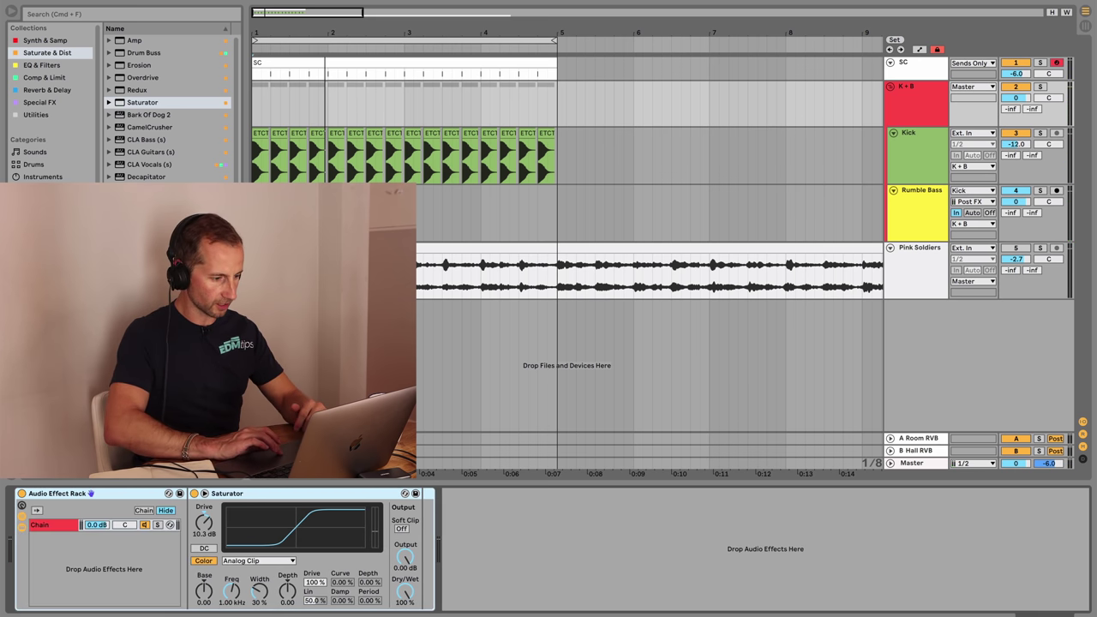
click(52, 525)
key(super+d)
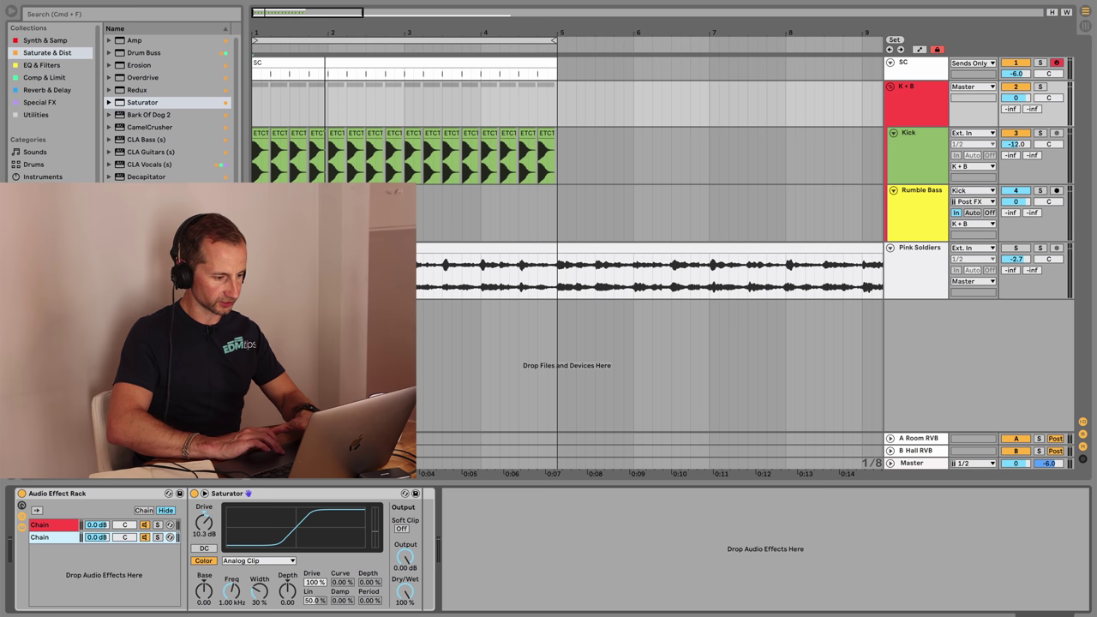
click(145, 524)
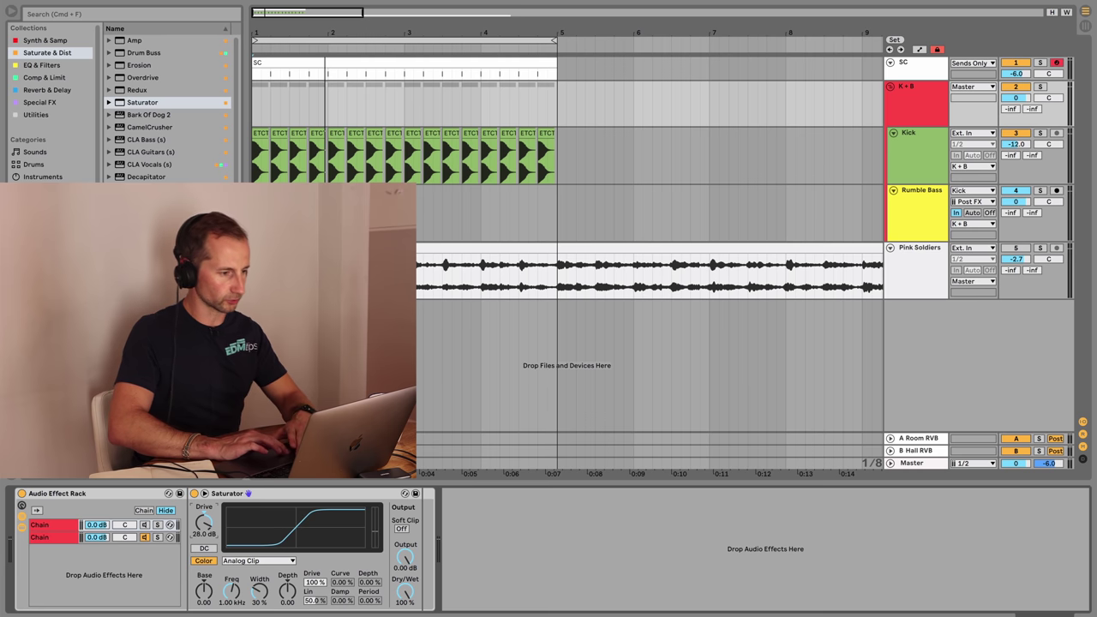
- Add an EQ Eight from the EQ & Filters collection to the rack and lower the first chain's volume to -inf dB
key(Down)
key(Right)
key(Return)
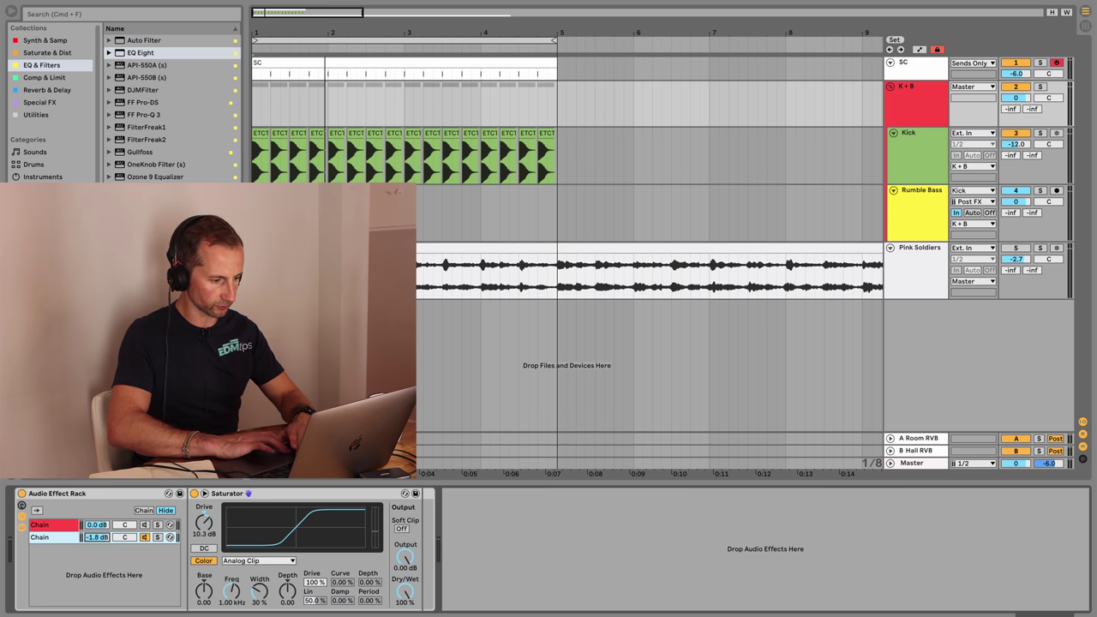
key(space)
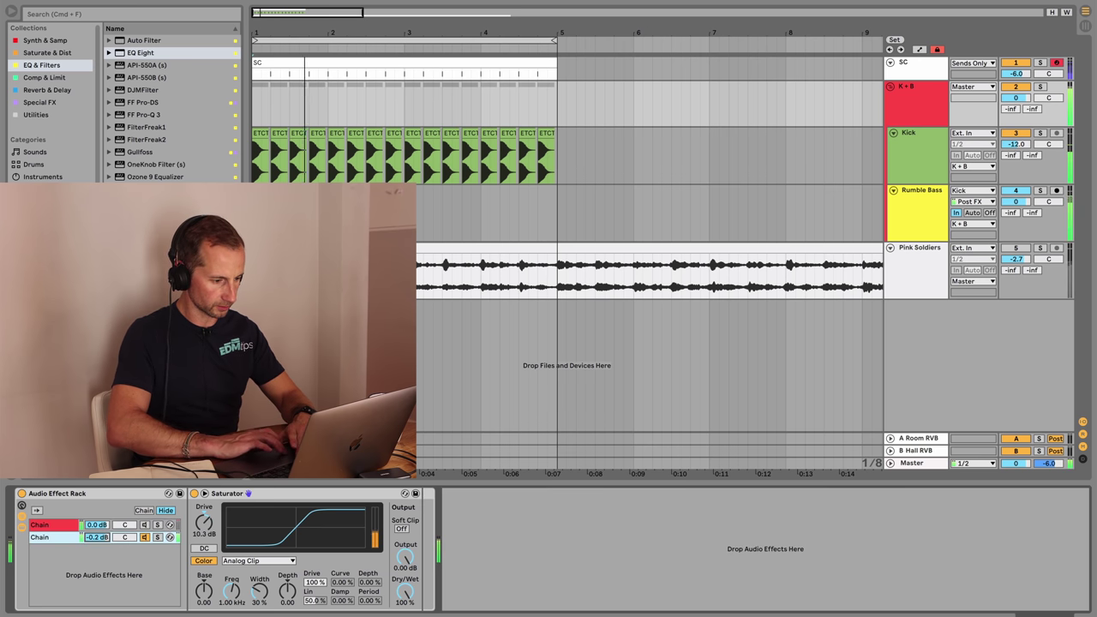
drag(97, 525, 97, 591)
click(97, 537)
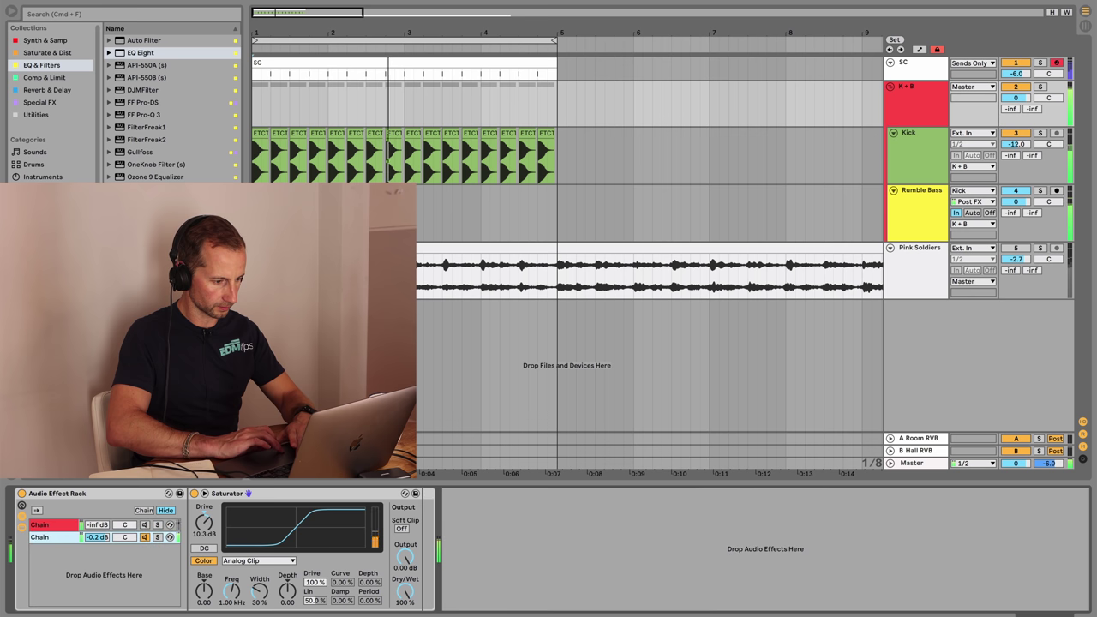
- Move the EQ Eight from the rack's first chain to the second chain, ahead of its Saturator
key(Up)
key(Down)
click(52, 524)
key(space)
click(470, 494)
key(super+c)
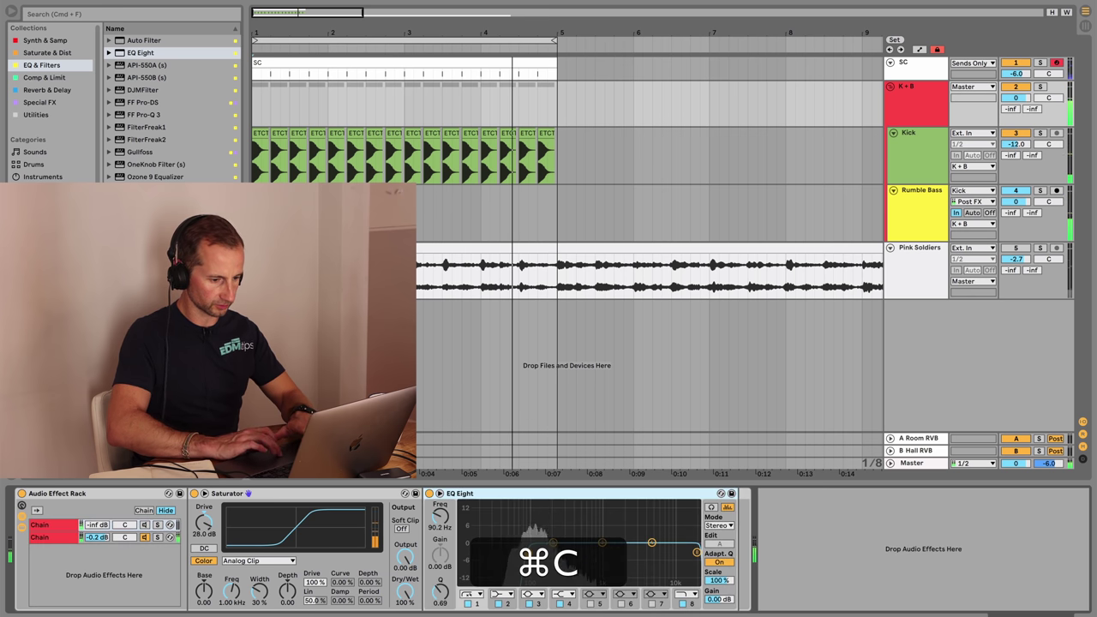
key(super+BackSpace)
click(52, 537)
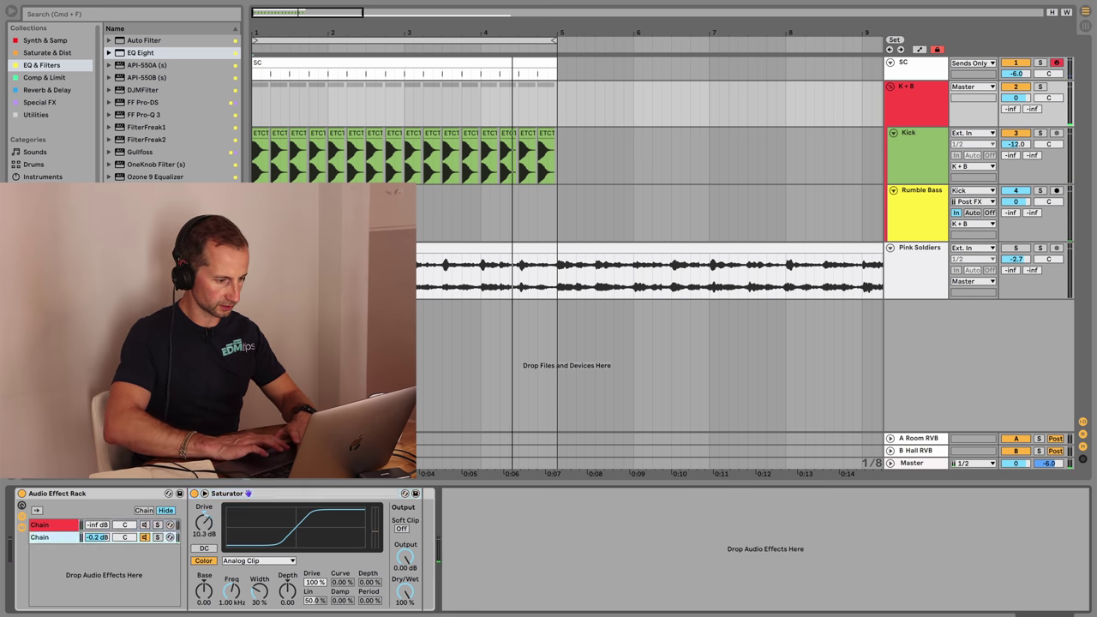
click(226, 494)
key(super+v)
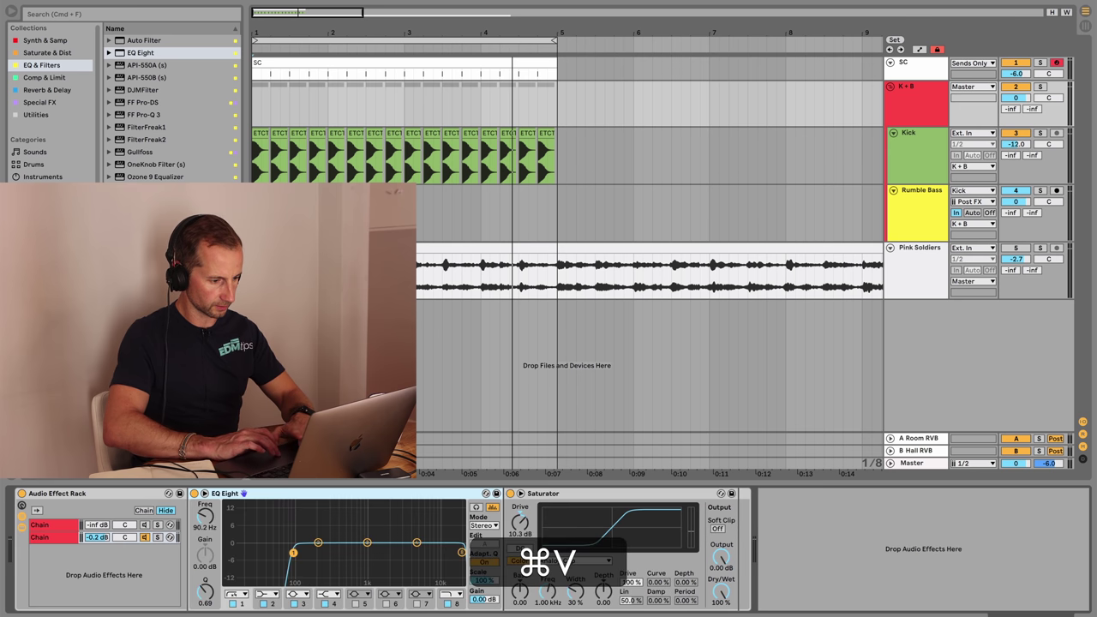
- Place the EQ Eight after the second chain's Saturator and raise that Saturator's Drive to 21.1 dB
key(space)
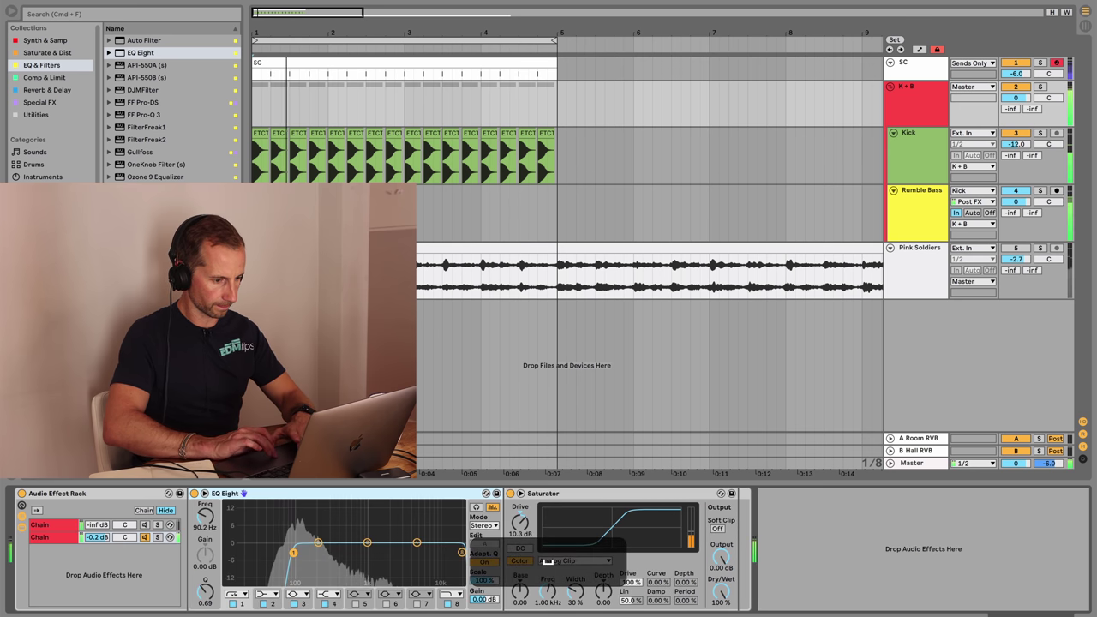
drag(227, 493, 746, 494)
drag(204, 523, 204, 498)
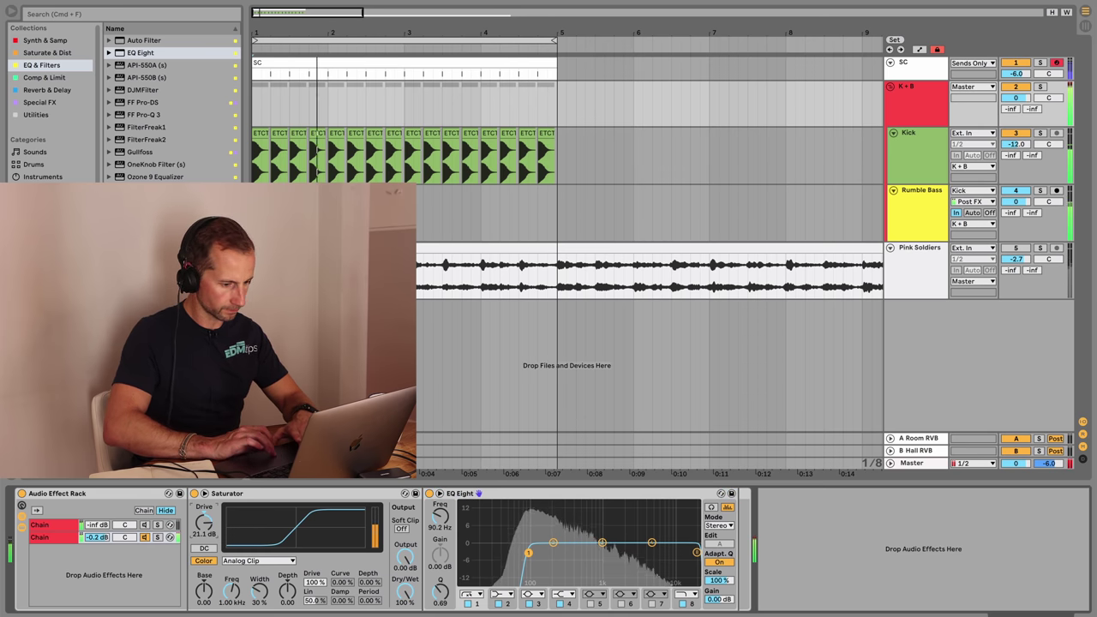
- Set the Saturator to Soft Sine with Soft Clip on, and band-limit the EQ Eight between 160 Hz and 1.04 kHz
click(258, 561)
click(238, 581)
click(258, 561)
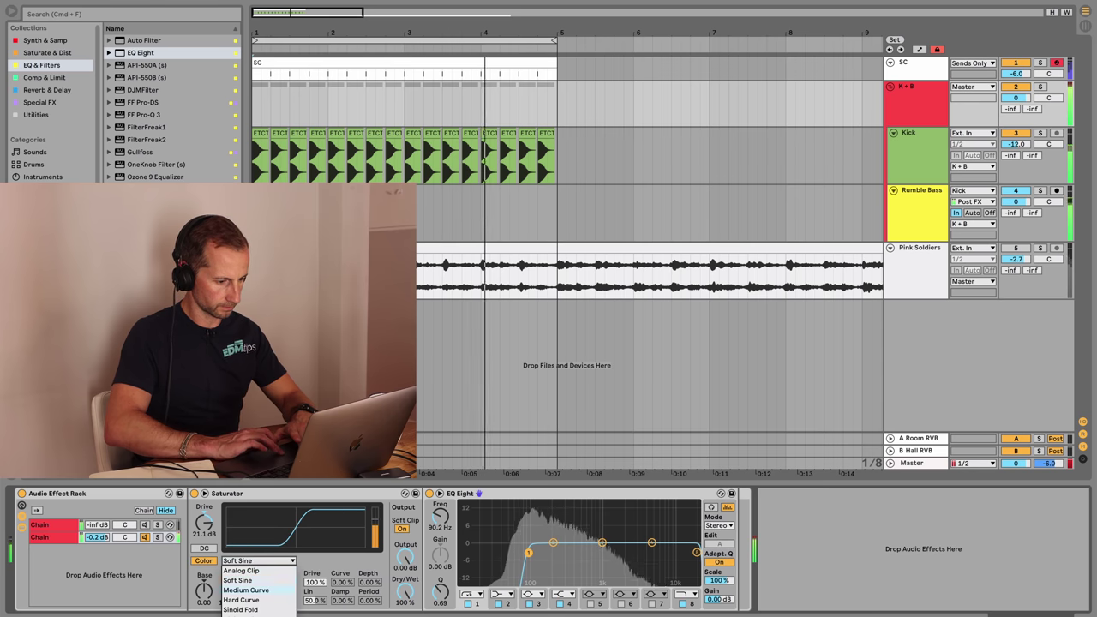
click(246, 590)
click(257, 561)
click(237, 580)
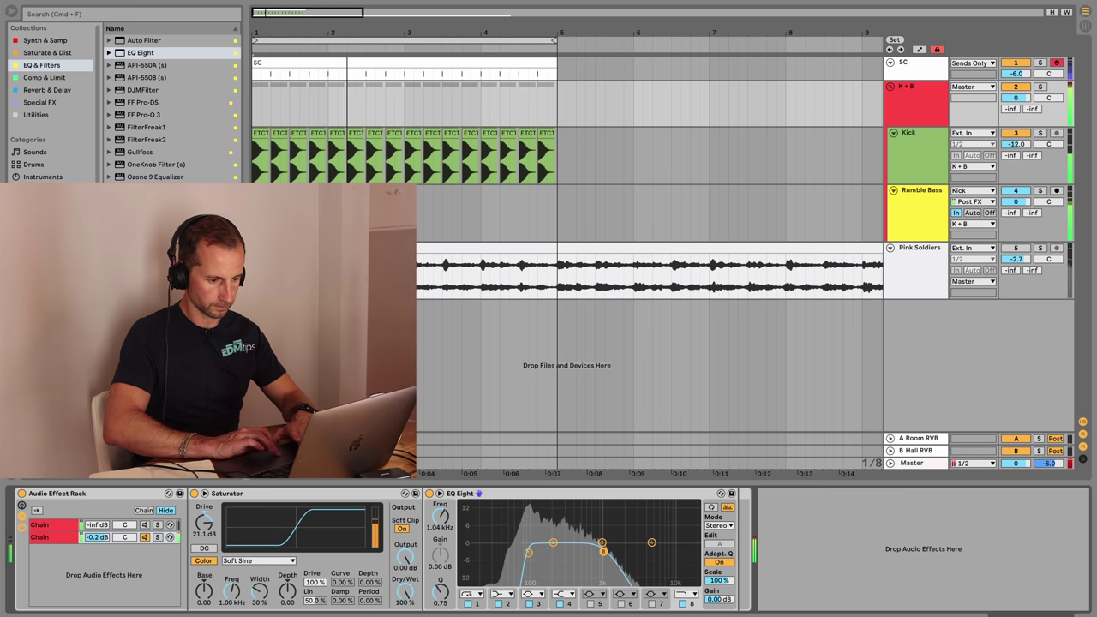
mouse_move(528, 553)
mouse_down()
mouse_move(575, 554)
mouse_move(547, 554)
mouse_up()
key(space)
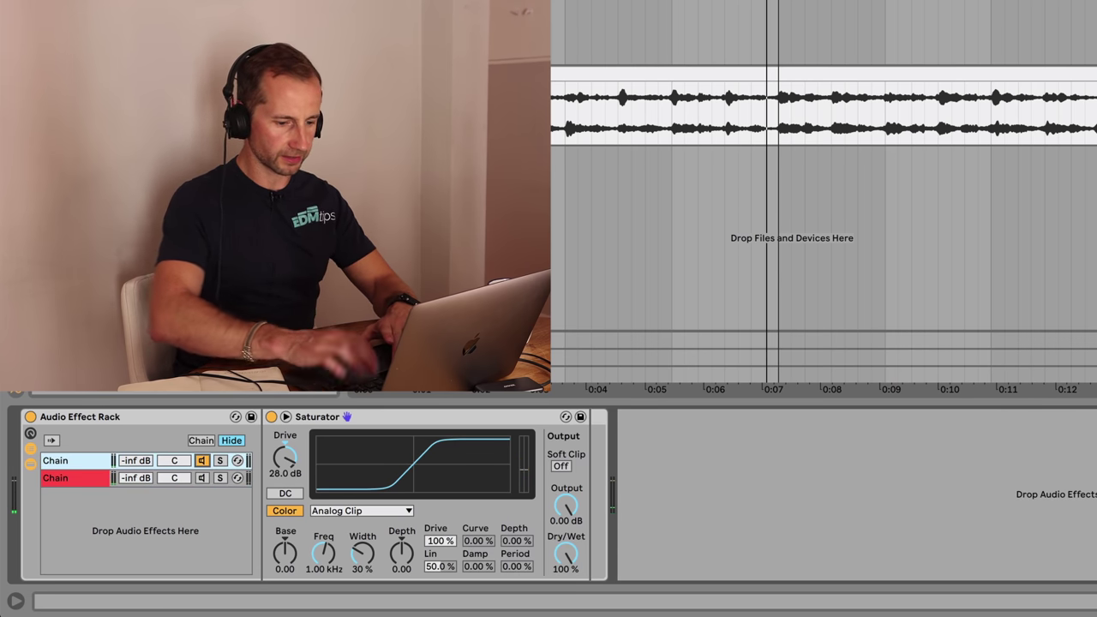
- Return the first chain's volume to 0 dB and lower its Saturator's Drive to 13.7 dB during playback
text(0)
key(Return)
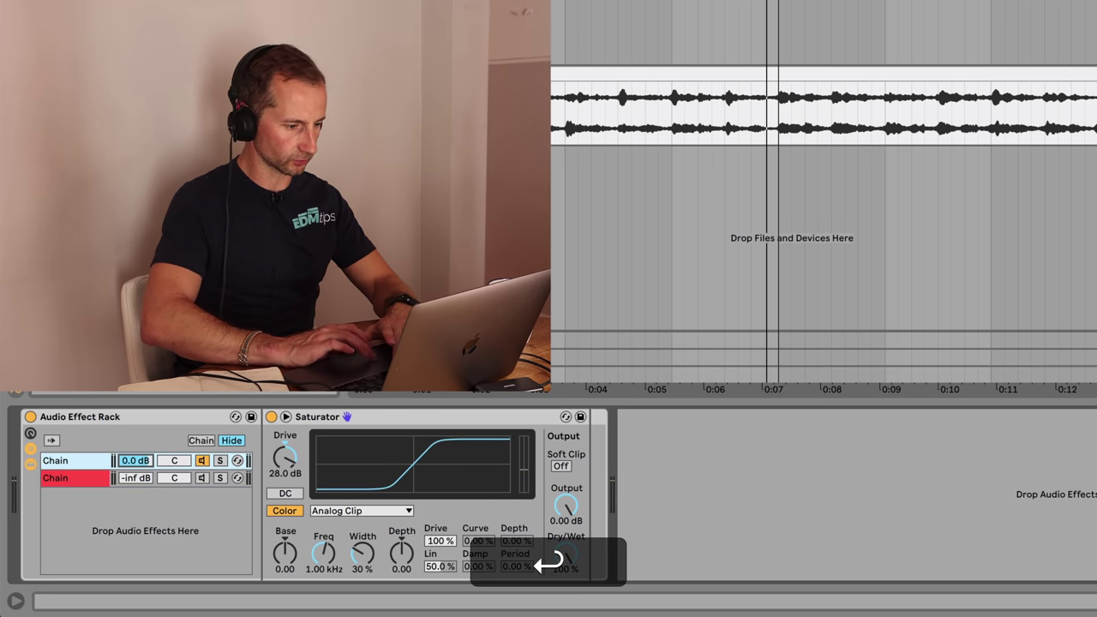
key(space)
drag(284, 456, 285, 489)
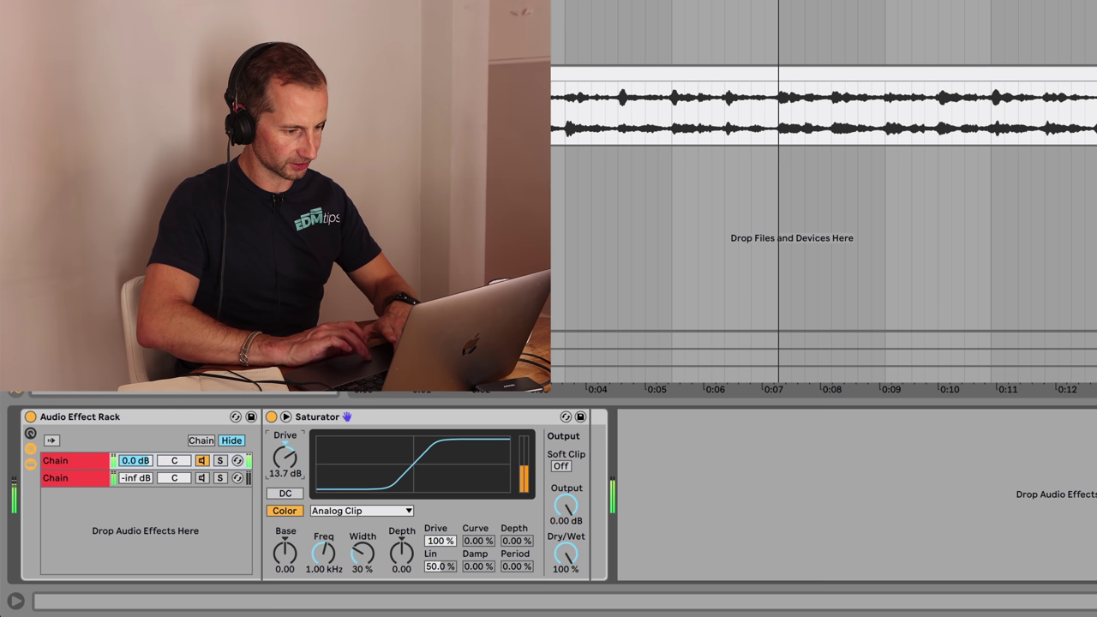
- Activate the second chain at -10.2 dB, and move its EQ Eight's low cut higher and high cut to 12.9 kHz
click(75, 477)
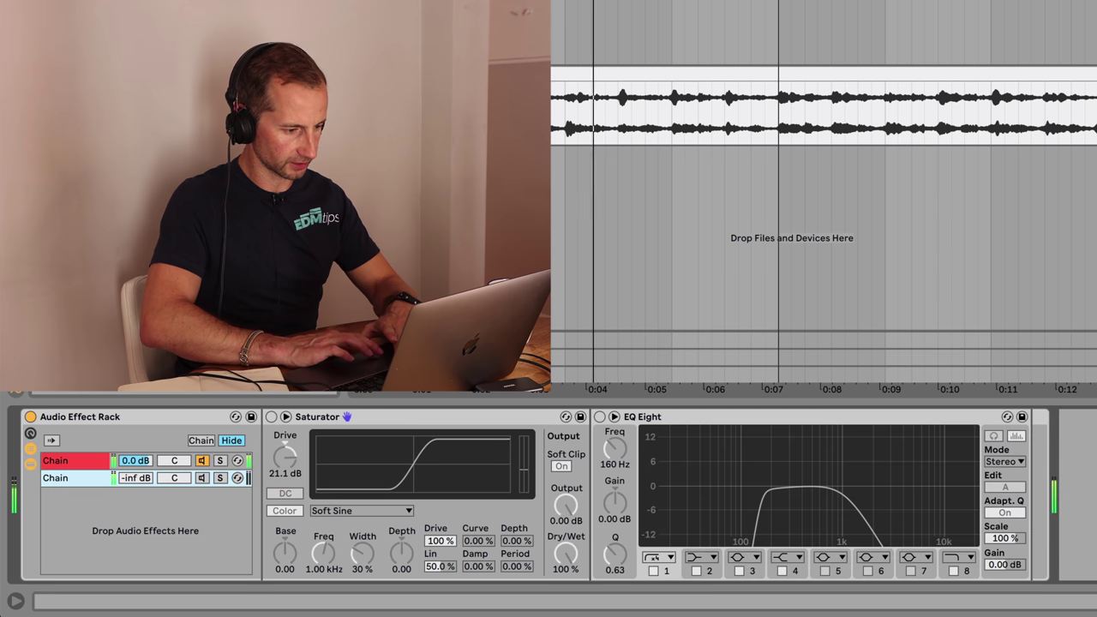
click(202, 478)
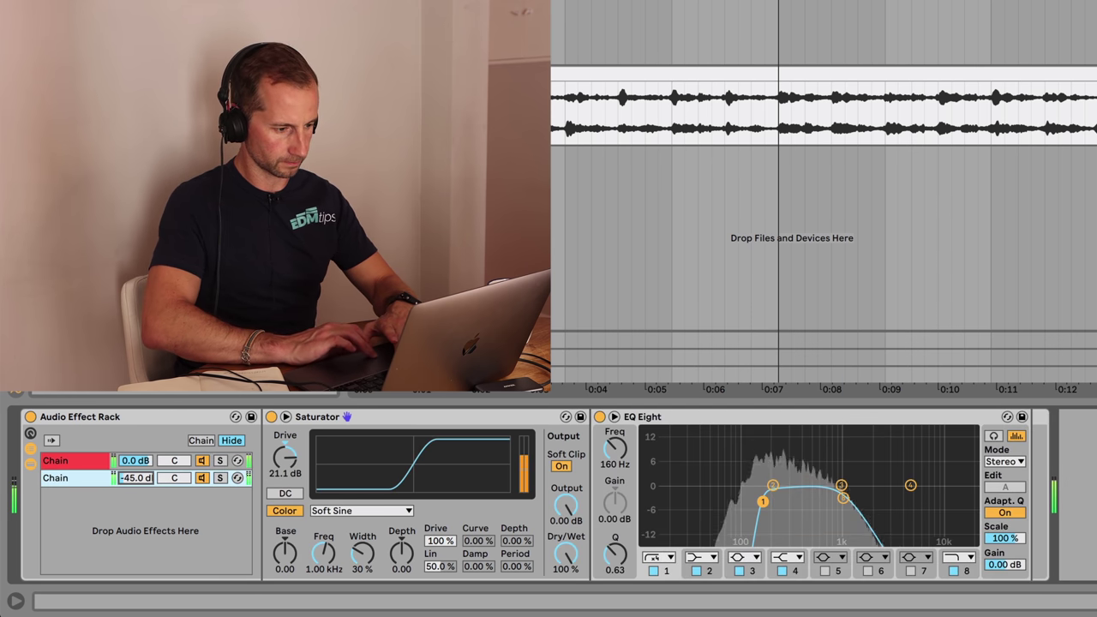
drag(136, 478, 135, 435)
drag(763, 502, 805, 502)
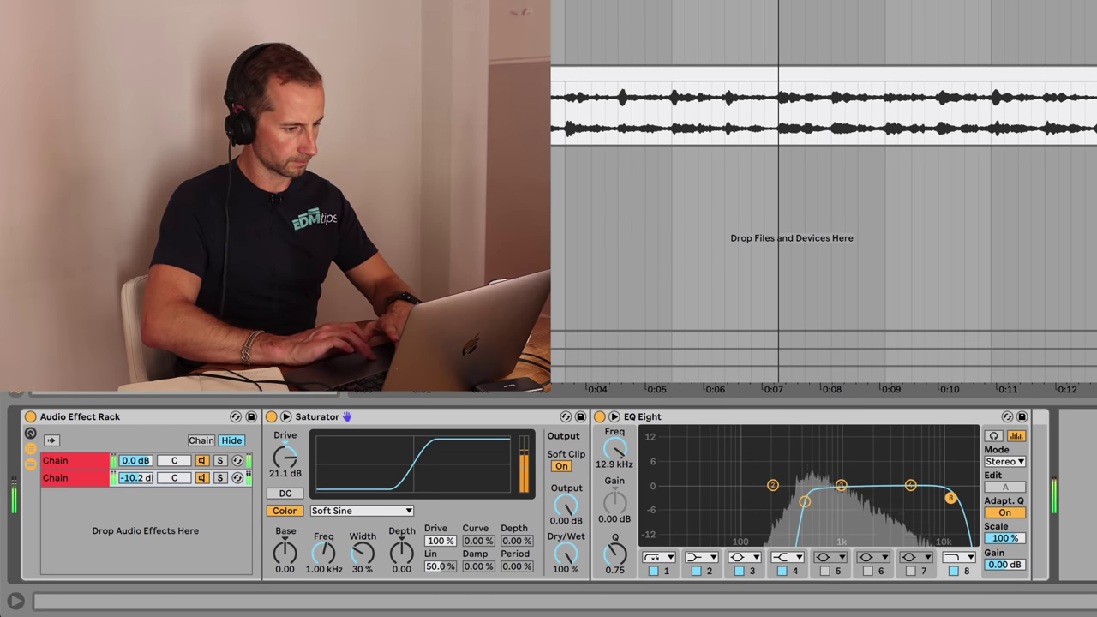
- Add a Delay before the second chain's Saturator, with Ping Pong on and Dry/Wet at 64%
click(73, 478)
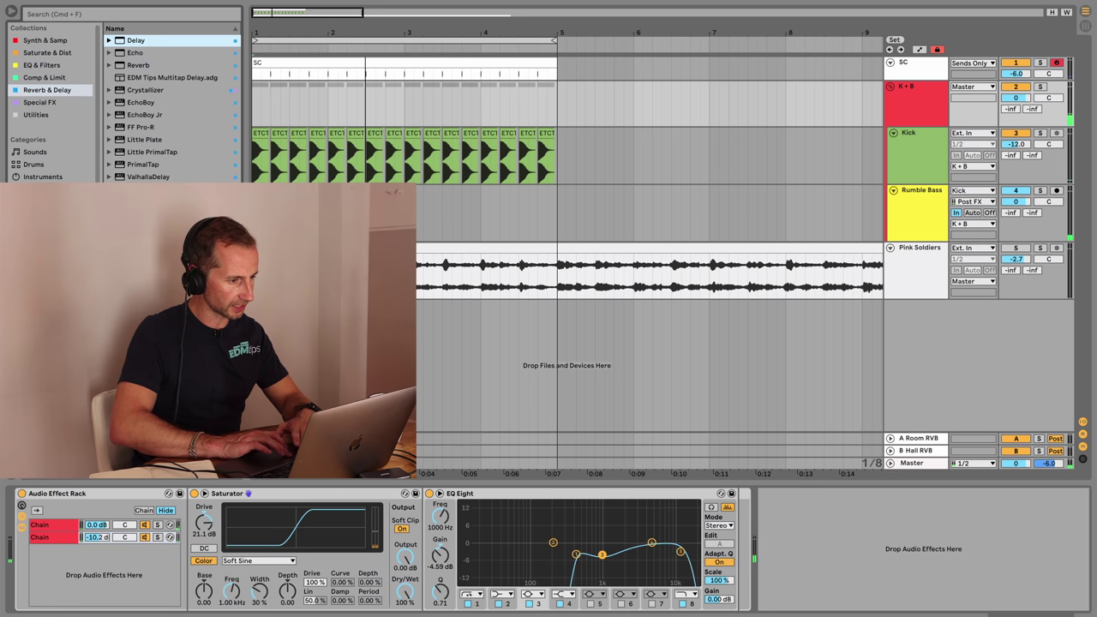
key(Return)
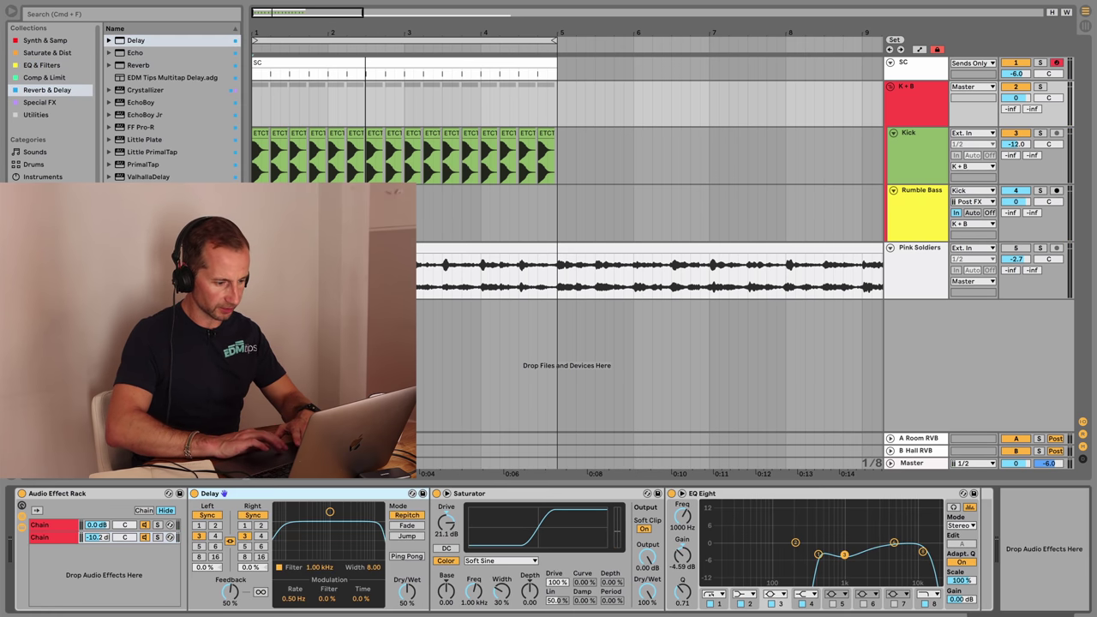
drag(407, 591, 407, 569)
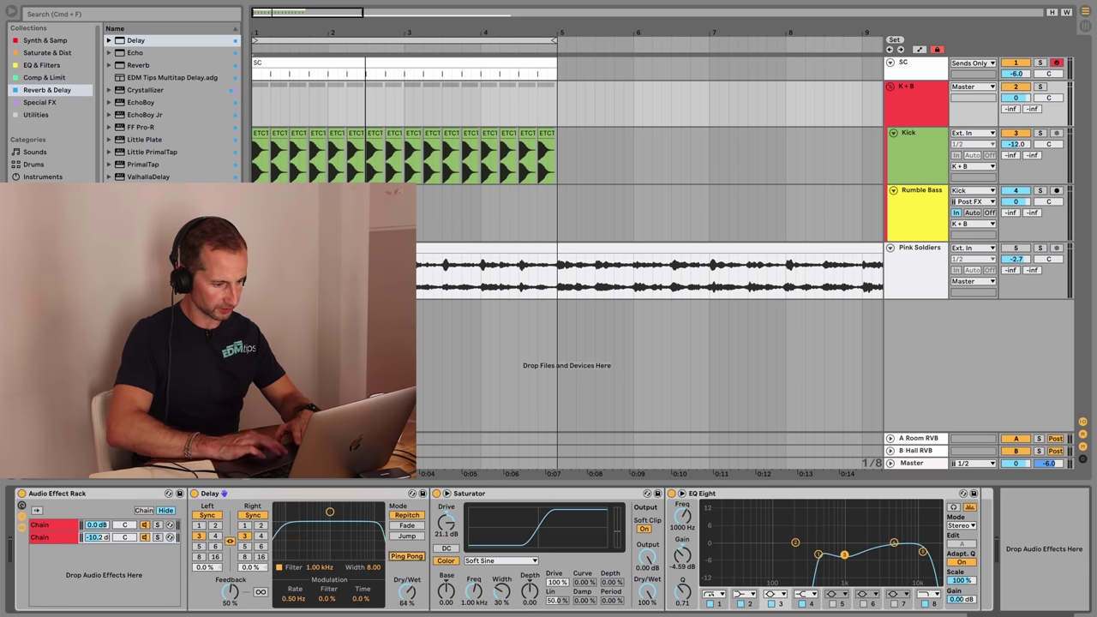
- Set the Delay's Feedback to 0%, its left and right times to 2 sixteenths and its Dry/Wet to 75%
key(space)
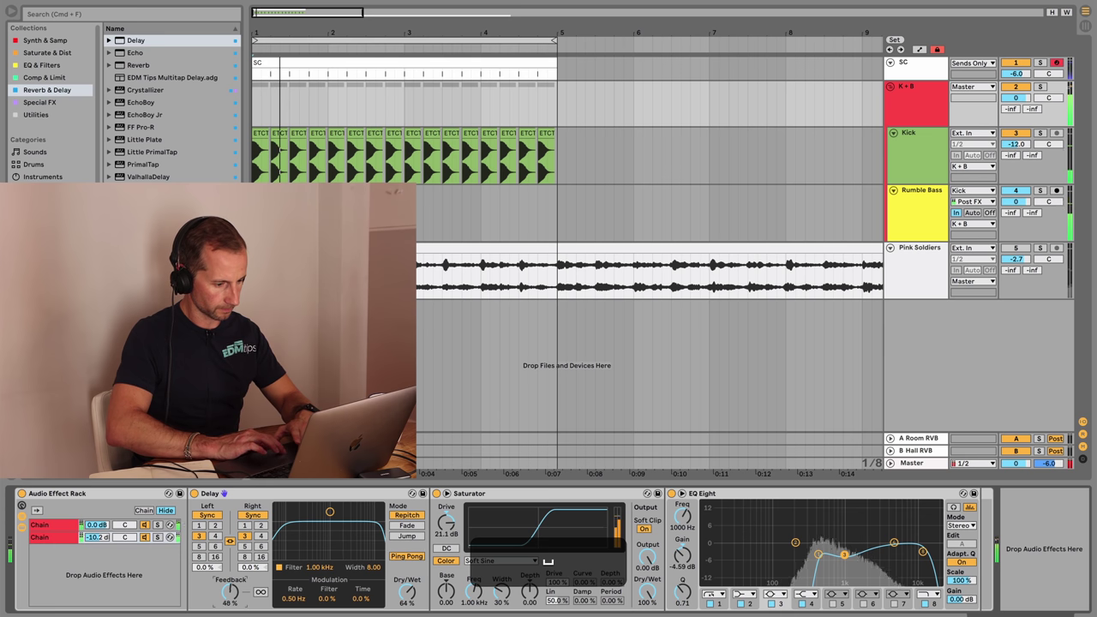
drag(230, 591, 230, 613)
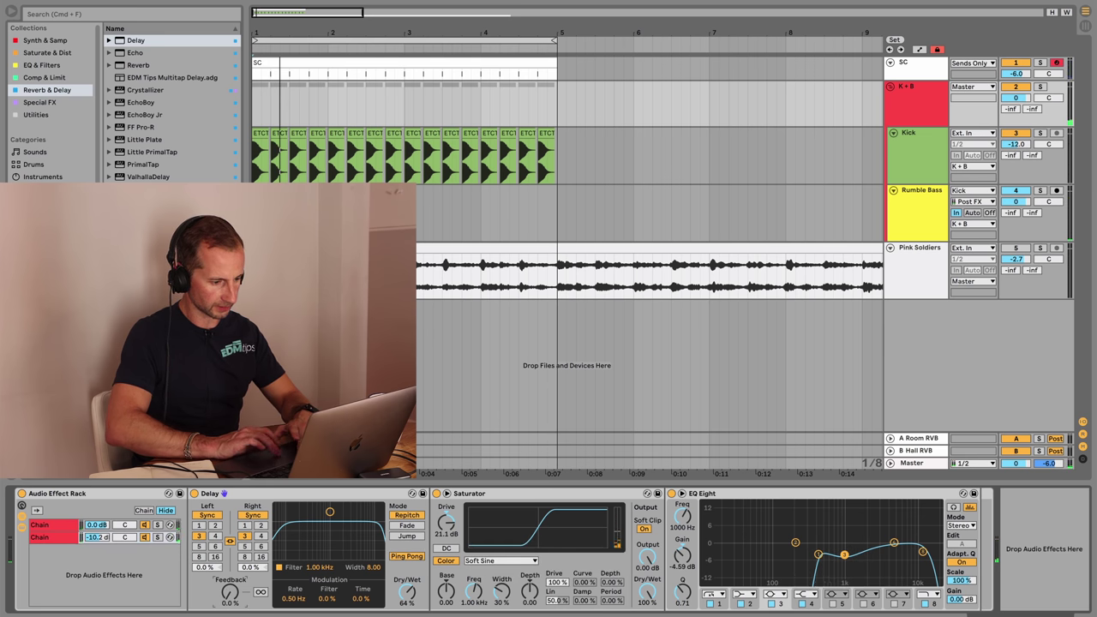
click(245, 525)
key(space)
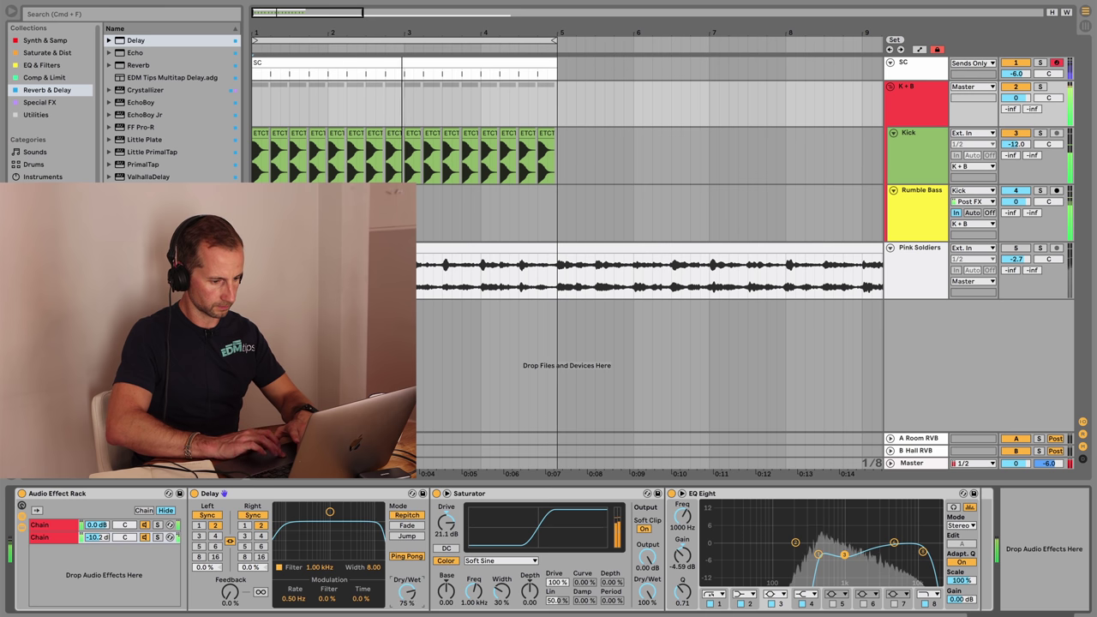
- Lower the second chain to -21.0 dB with its EQ high cut at 3.30 kHz, and unmute the Pink Soldiers track
mouse_move(97, 537)
mouse_down()
mouse_move(97, 570)
mouse_move(97, 553)
mouse_up()
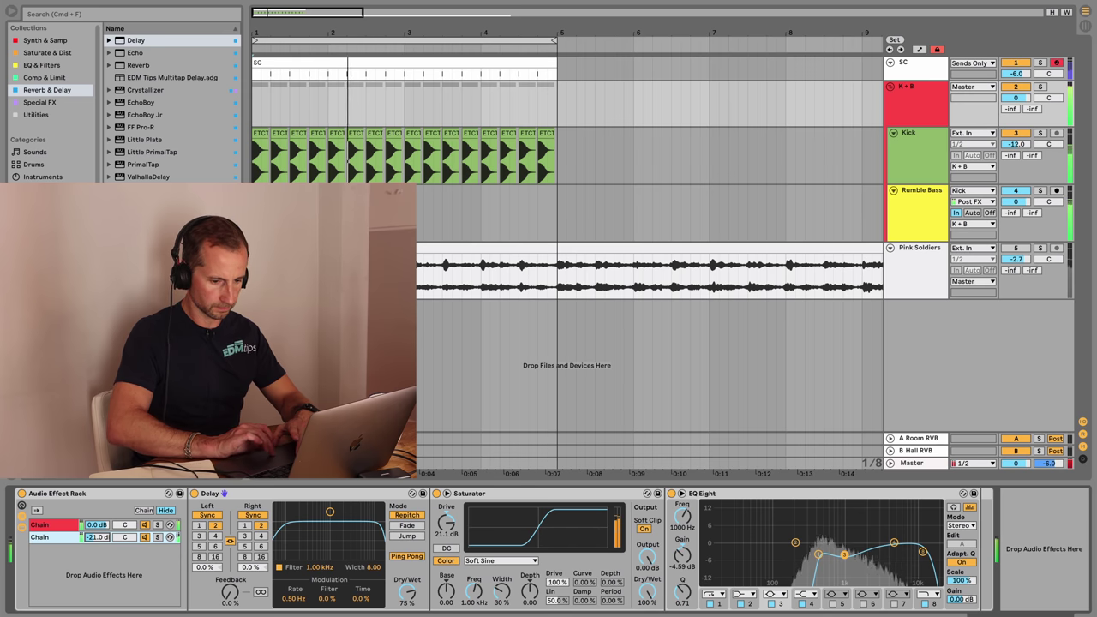
drag(922, 551, 888, 551)
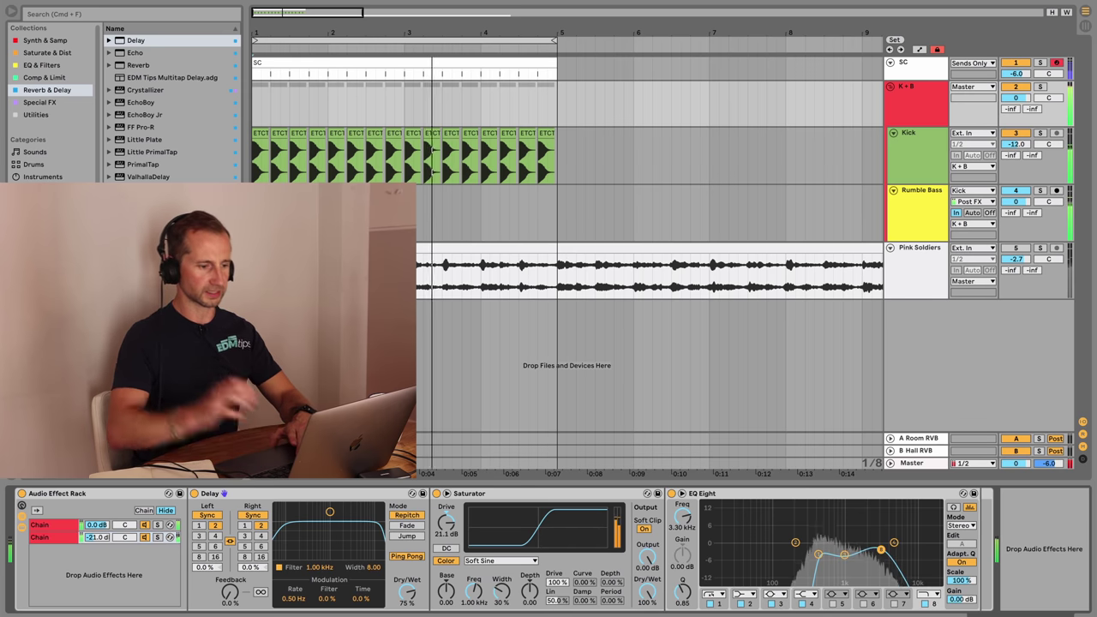
key(space)
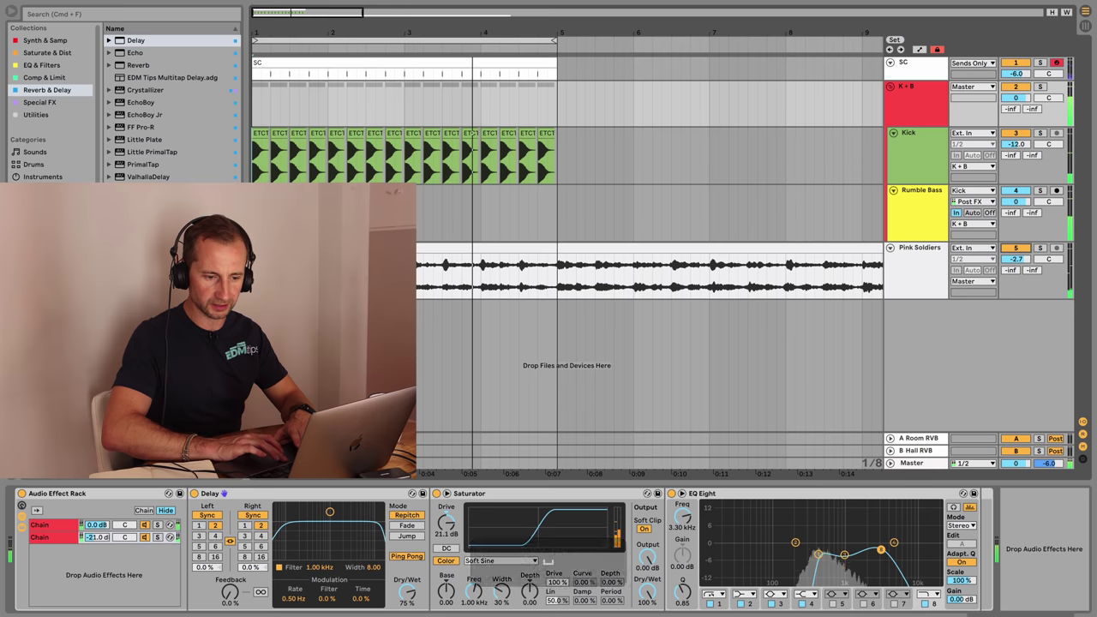
key(space)
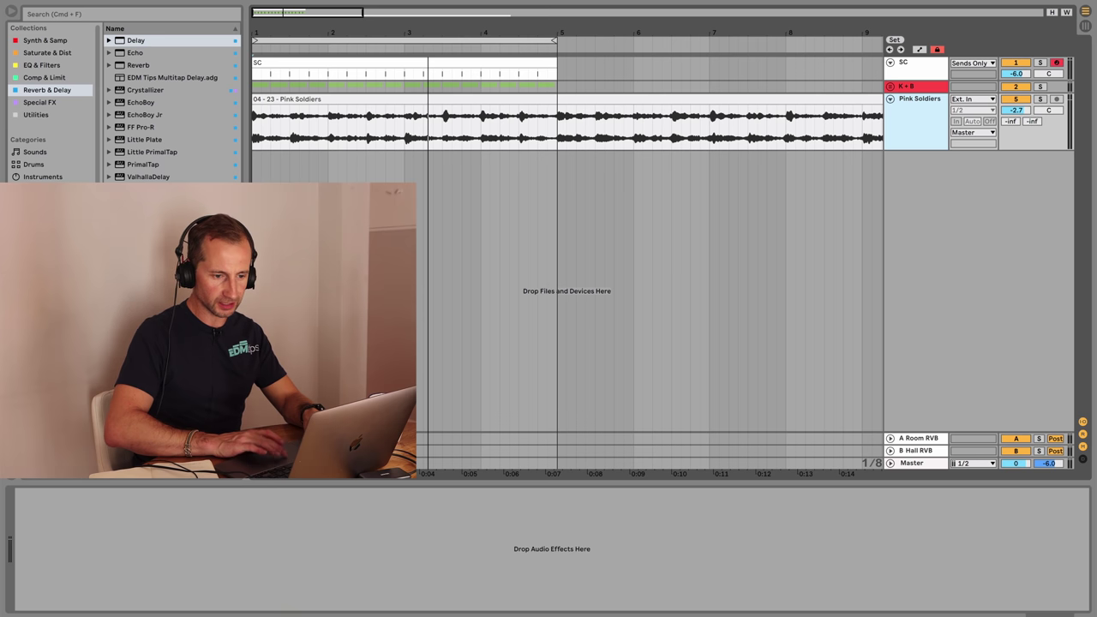
- Colour the Pink Soldiers track light purple and add an audio track named Closed Hat above it
right_click(900, 101)
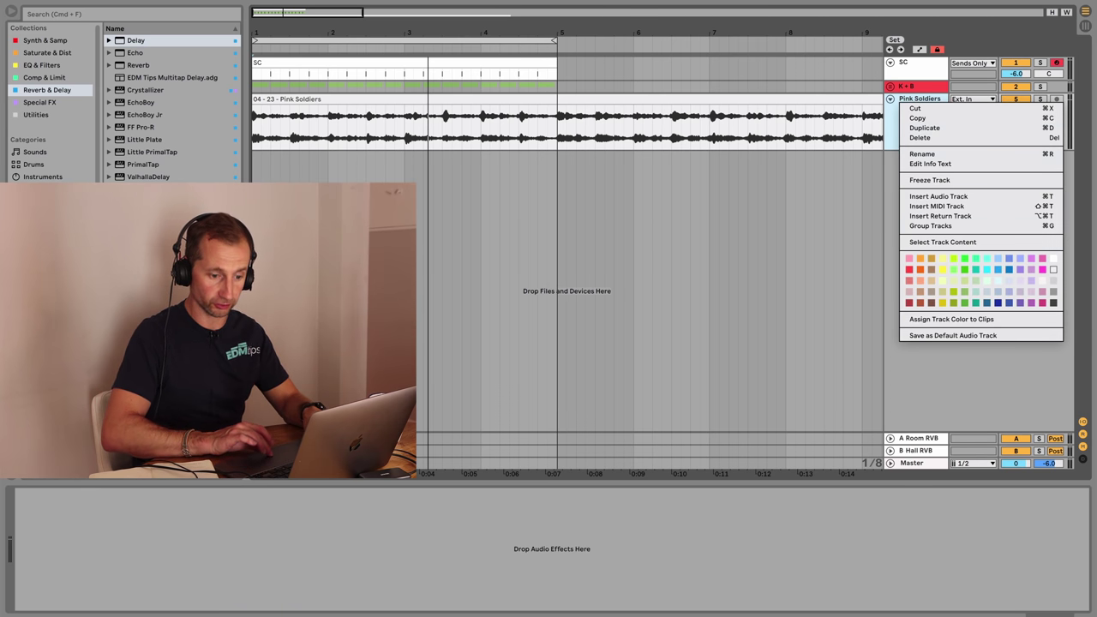
key(Escape)
click(919, 111)
right_click(919, 112)
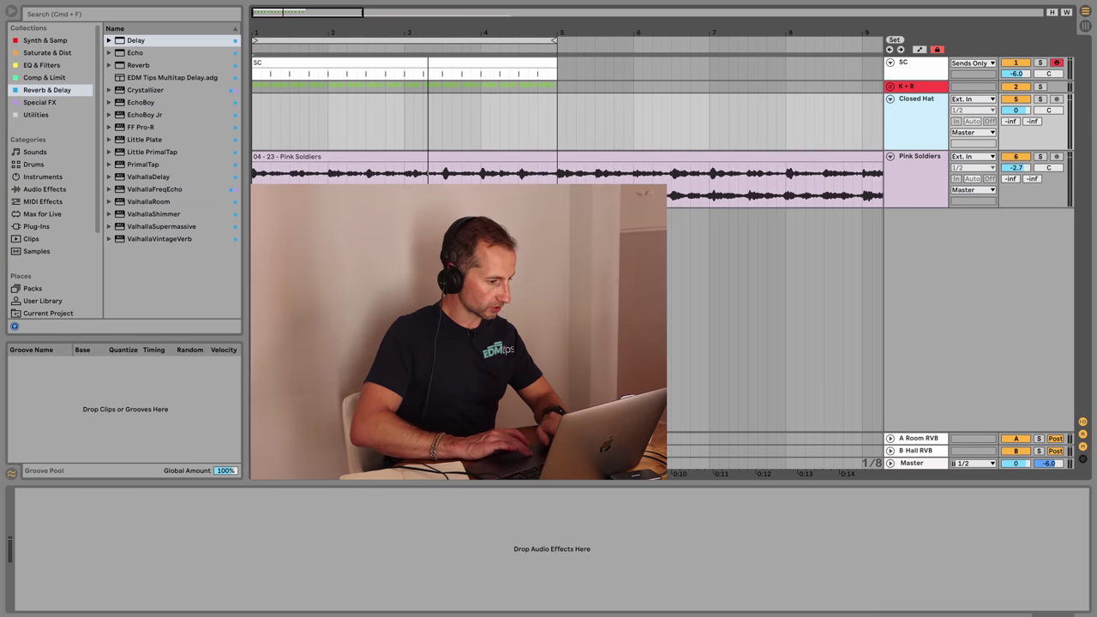
- Audition closed hi-hats in the Samples library under Drum Hits, Hi Hats (Closed), and pick AH_DHitC-Hat01
scroll(52, 206, down, 3)
click(37, 275)
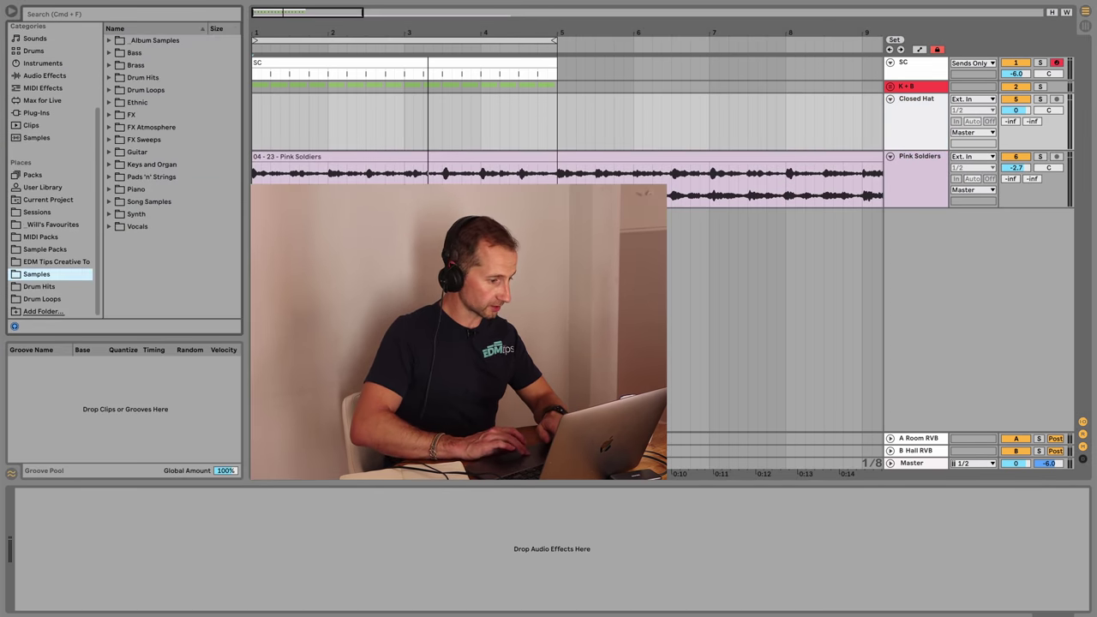
click(109, 77)
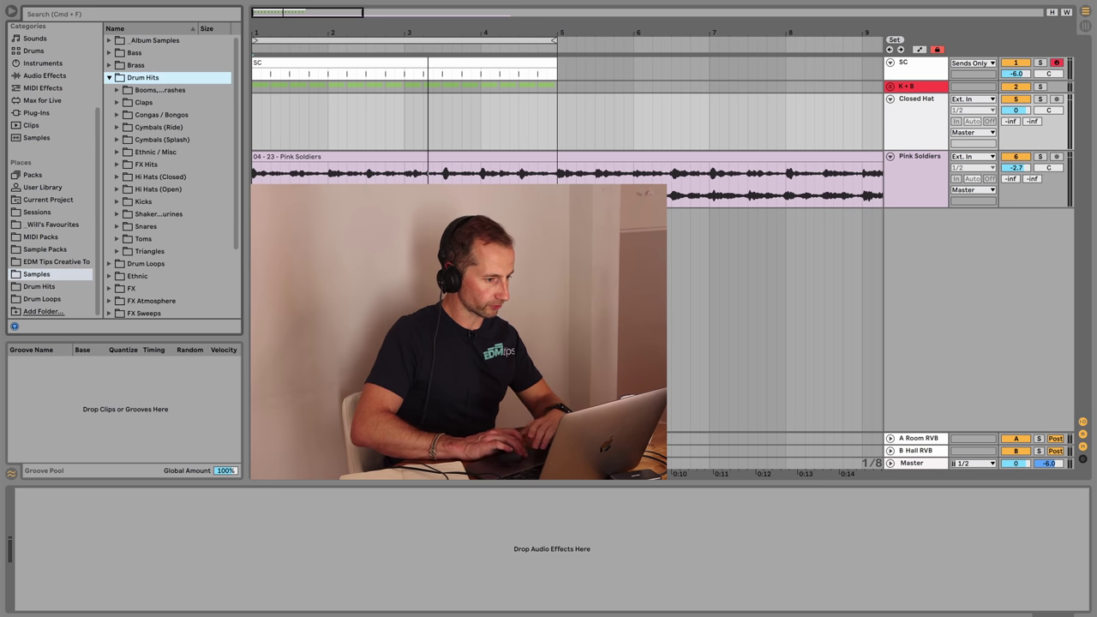
scroll(167, 172, down, 1)
click(117, 148)
key(Down)
key(Down)
key(Down)
key(Down)
key(Down)
key(Down)
key(Down)
key(Down)
key(Down)
key(Down)
key(Down)
key(Down)
key(Down)
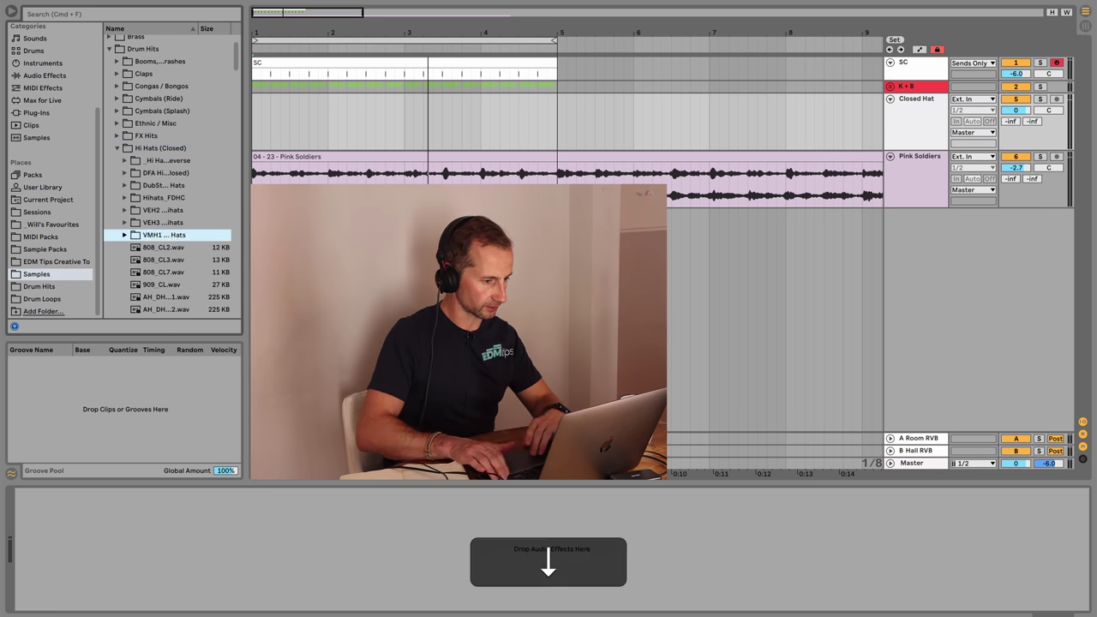
key(Down)
key(Up)
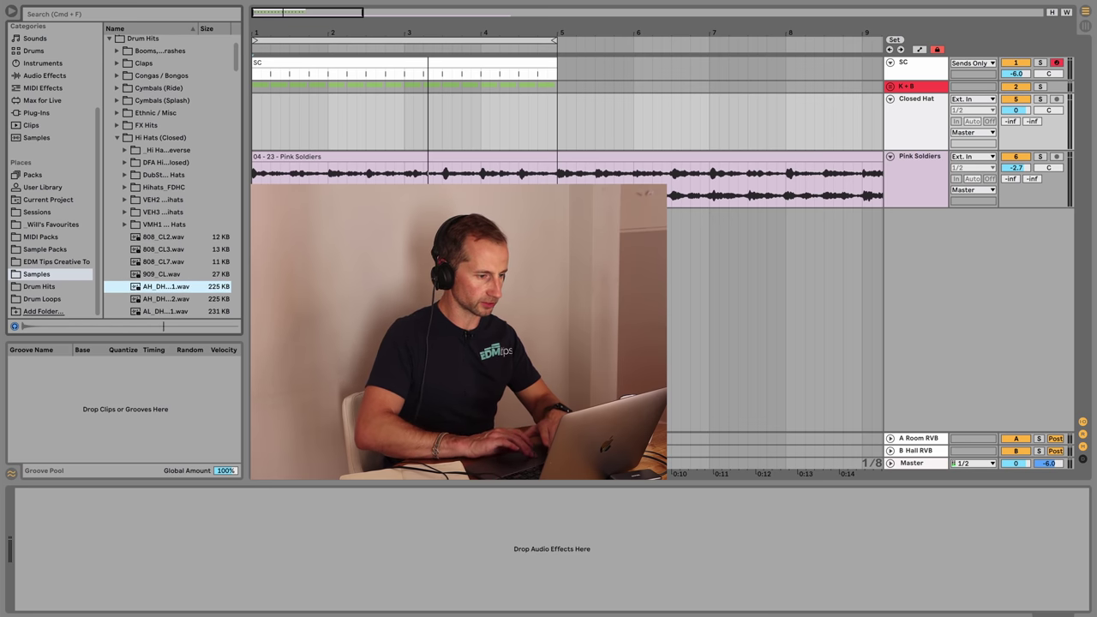
- Place the AH_DHitC-Hat01 sample on the Closed Hat track at the first offbeat, position 1.1.3
click(253, 120)
key(plus)
key(plus)
key(plus)
key(space)
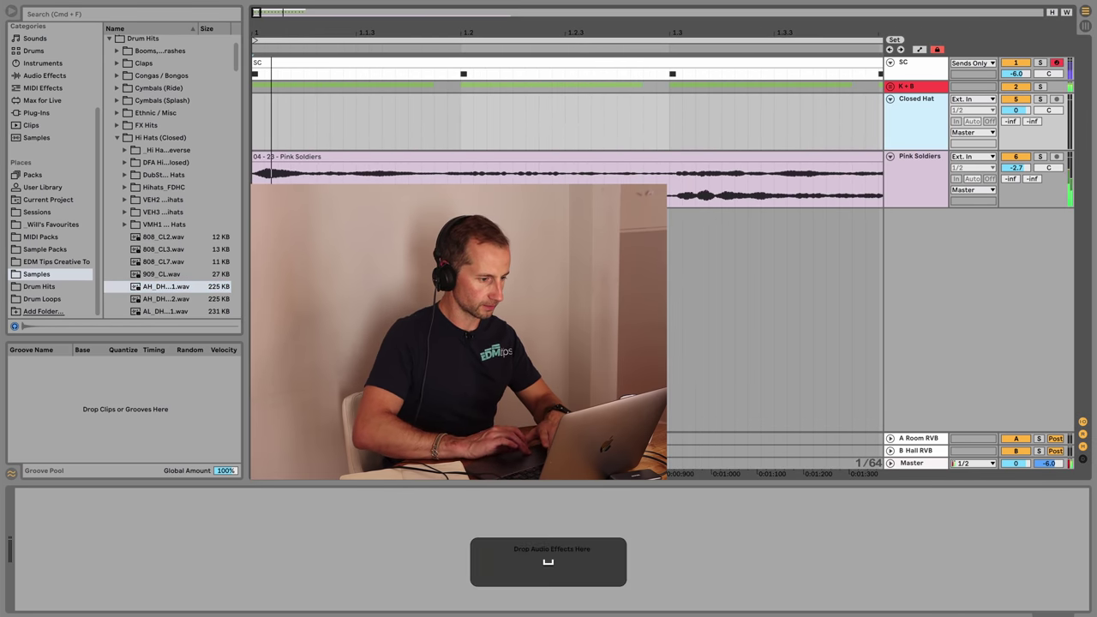
drag(166, 287, 357, 120)
- Split the hi-hat clip at beat 1.2 and delete the part after it
key(super+e)
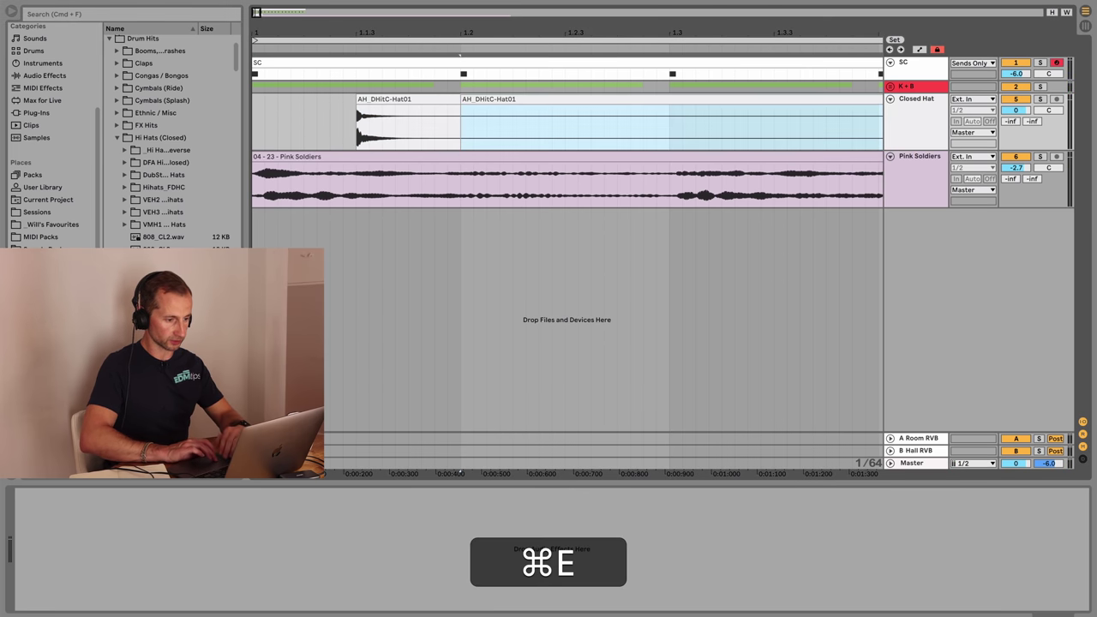
key(BackSpace)
key(minus)
key(minus)
key(minus)
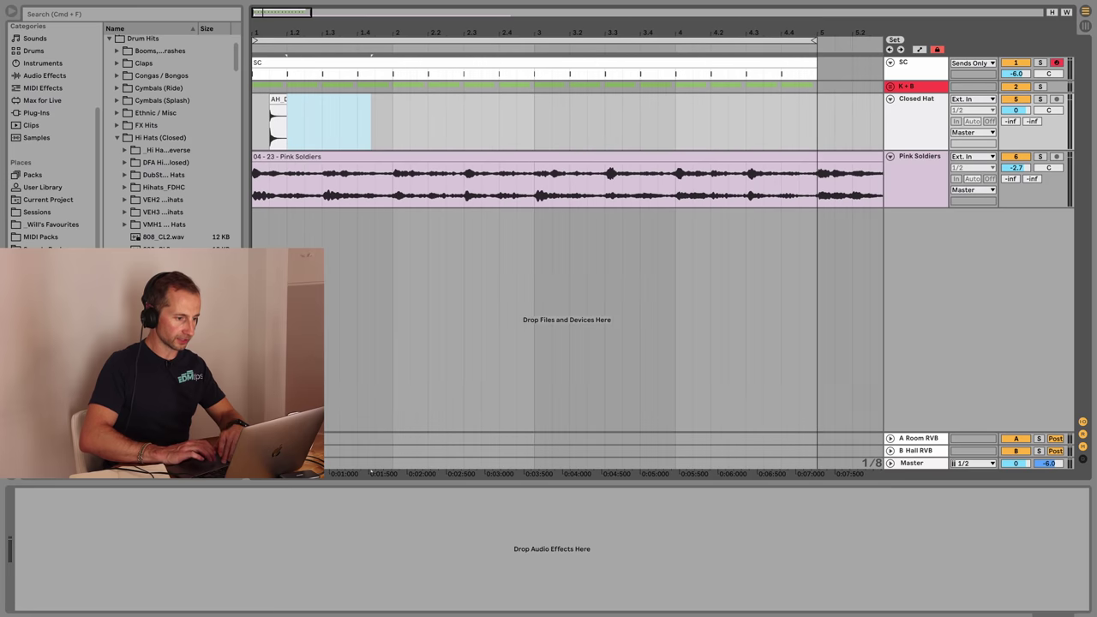
- Duplicate the offbeat hi-hat clip along the Closed Hat track on every offbeat until the start of bar 5
click(288, 124)
key(super+d)
key(super+d)
key(super+d)
key(super+d)
key(super+d)
key(super+d)
key(super+d)
key(super+d)
key(super+d)
key(super+d)
key(super+d)
key(super+d)
key(super+d)
key(super+d)
key(super+d)
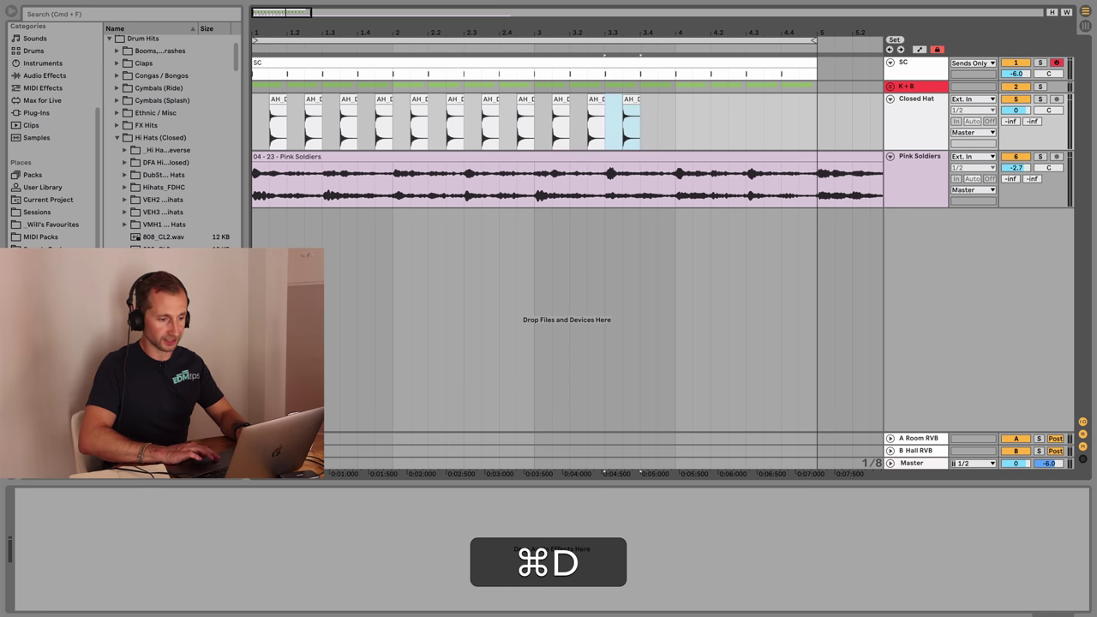
- Play the loop and set the Closed Hat track volume to -4 dB
key(space)
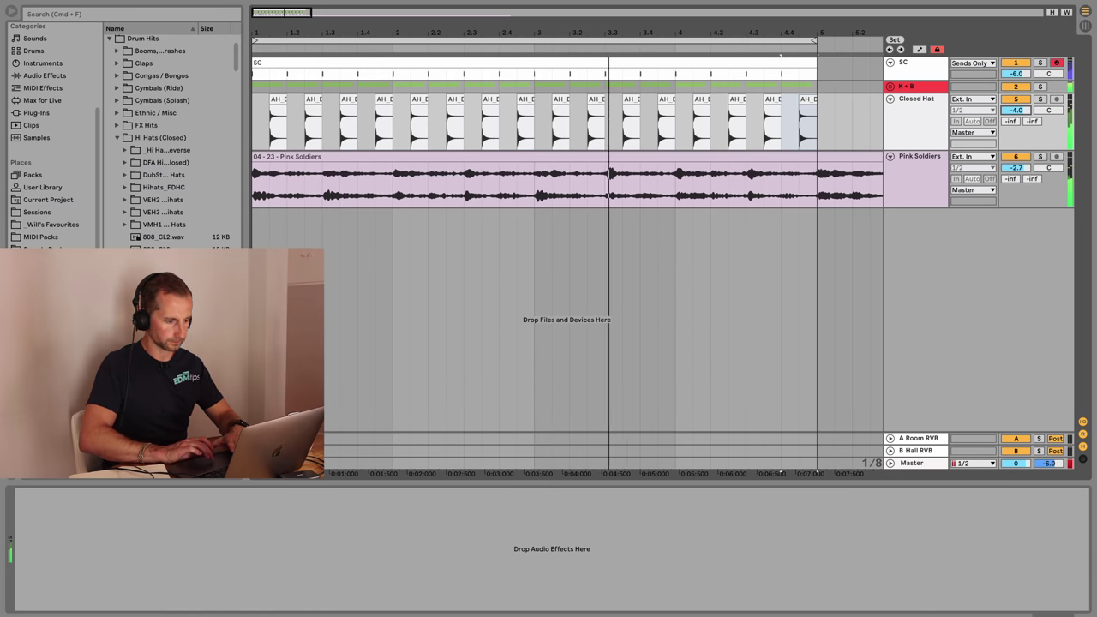
key(space)
- Examine the reverb, Utility and EQ Eight settings on the Room RVB and Hall RVB return tracks
key(Tab)
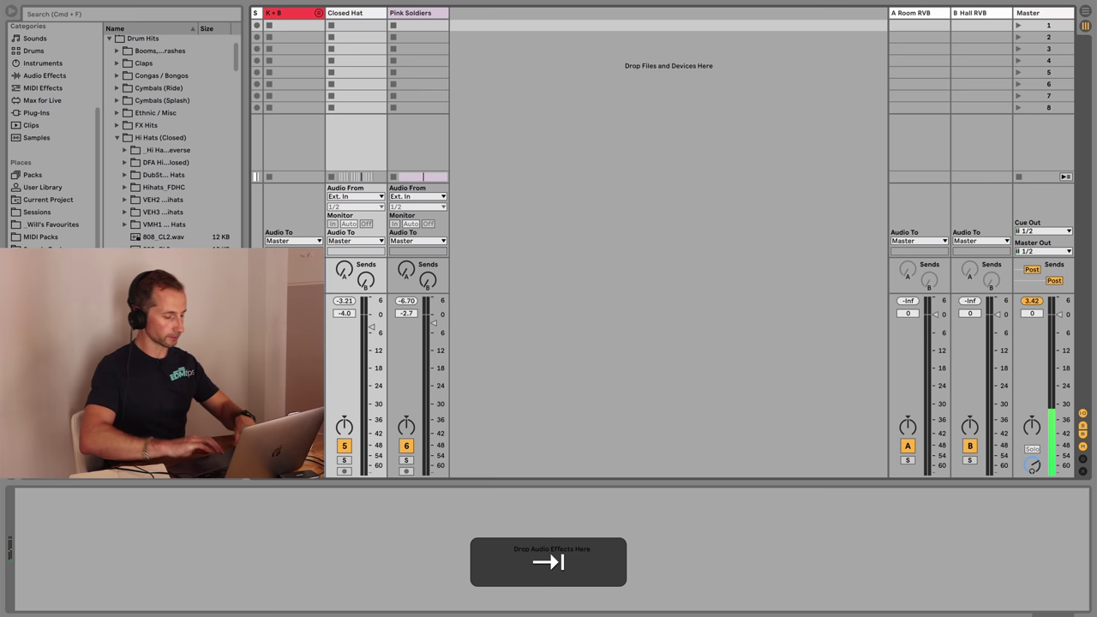
click(919, 13)
click(981, 13)
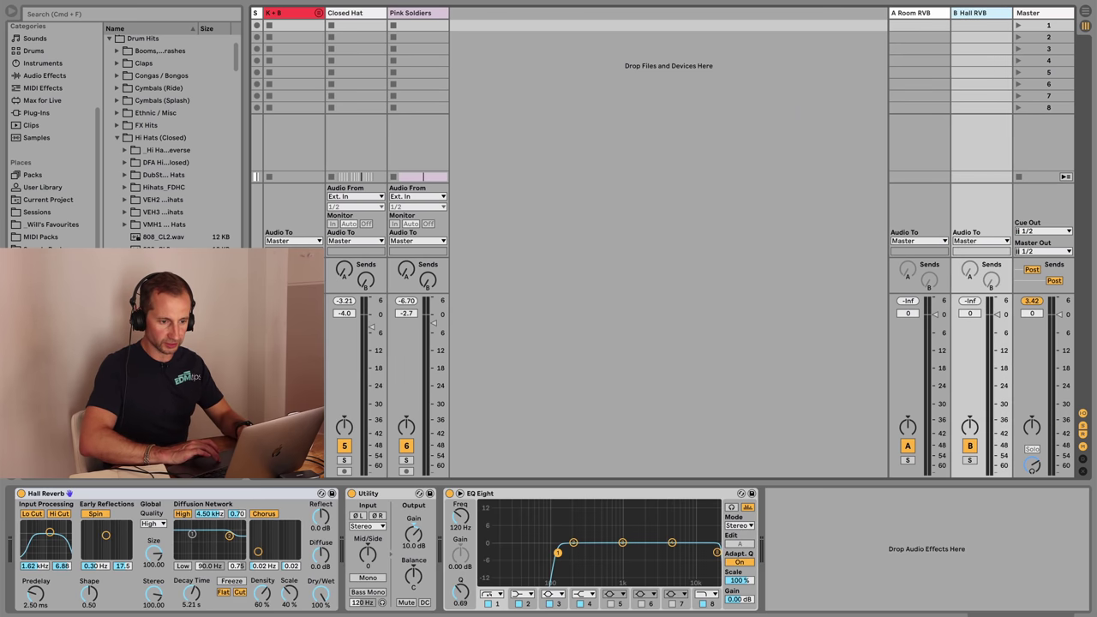
key(Left)
key(Right)
key(Left)
key(Right)
key(Left)
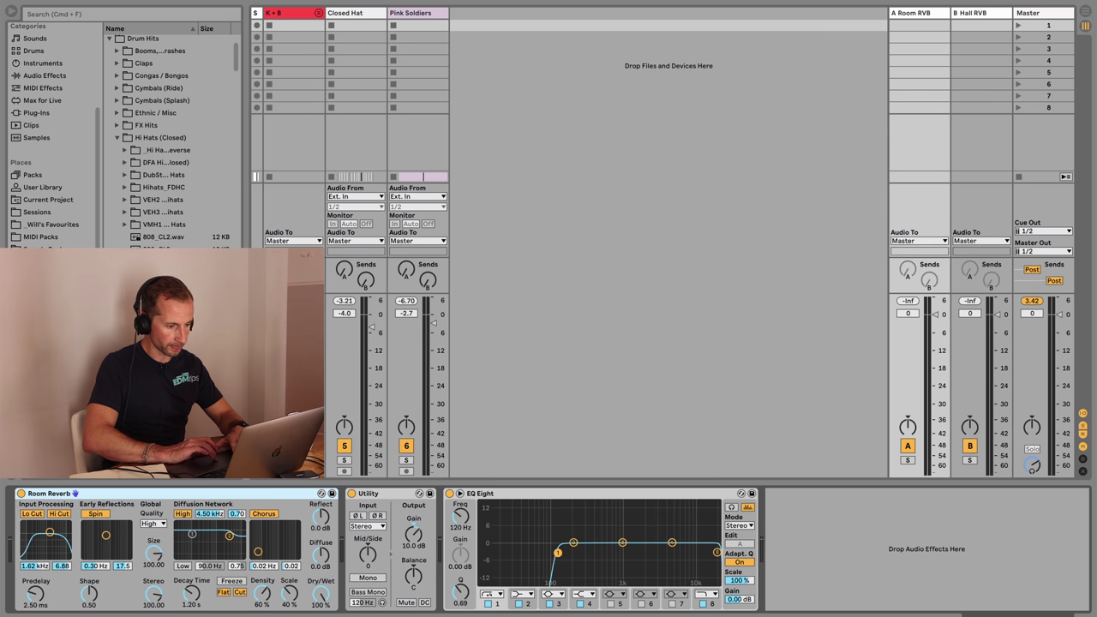
key(Right)
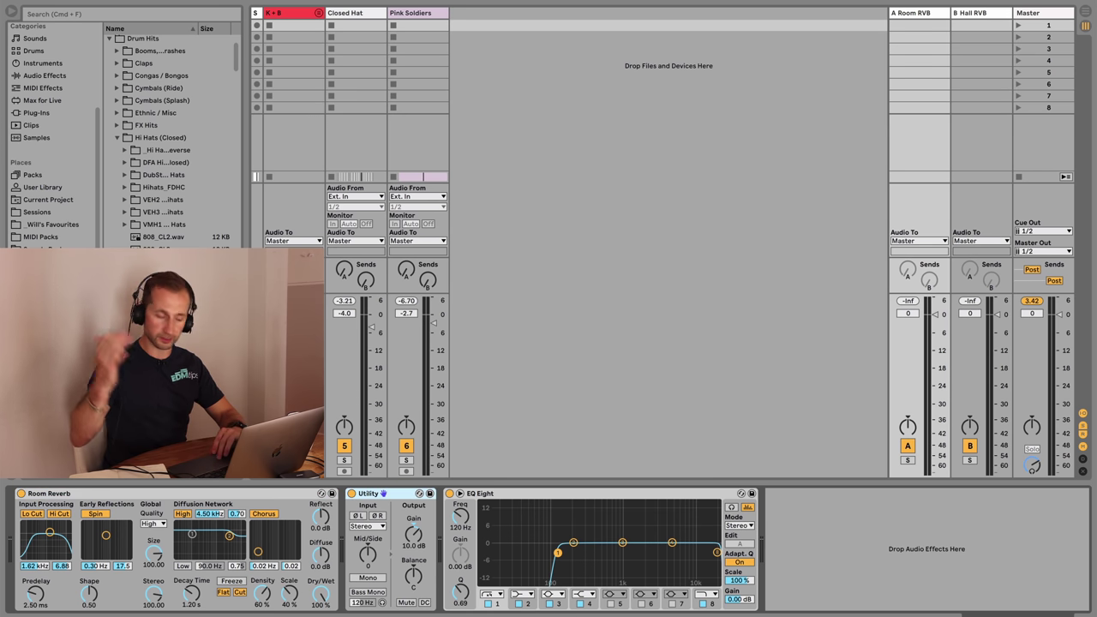
key(Right)
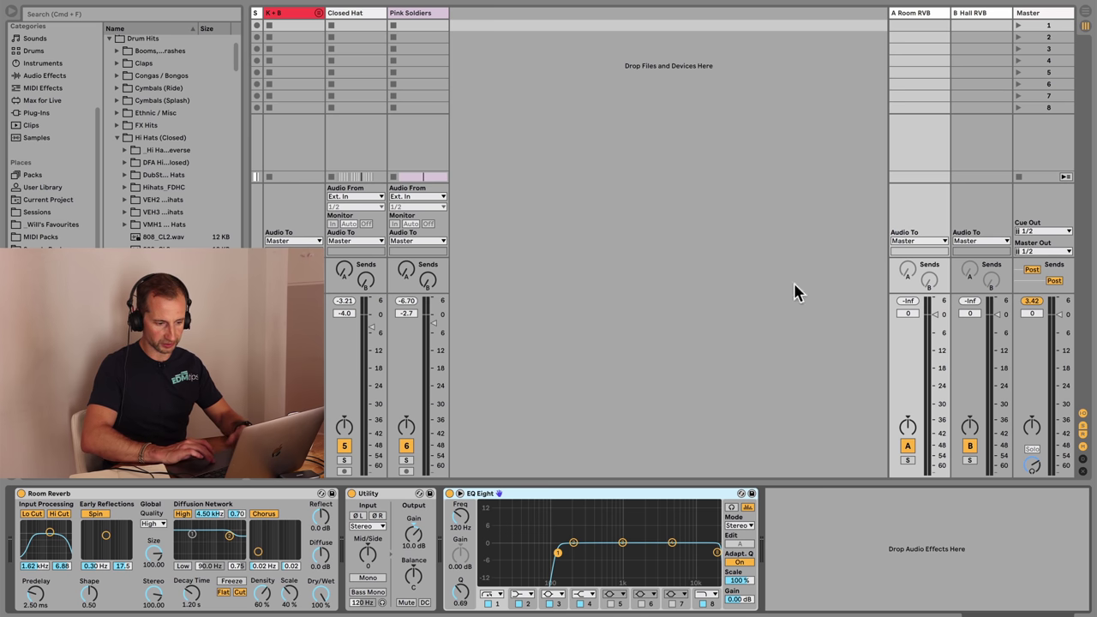
- Colour the Closed Hat track green and set its send to the Room RVB return to -12 dB during playback
right_click(360, 18)
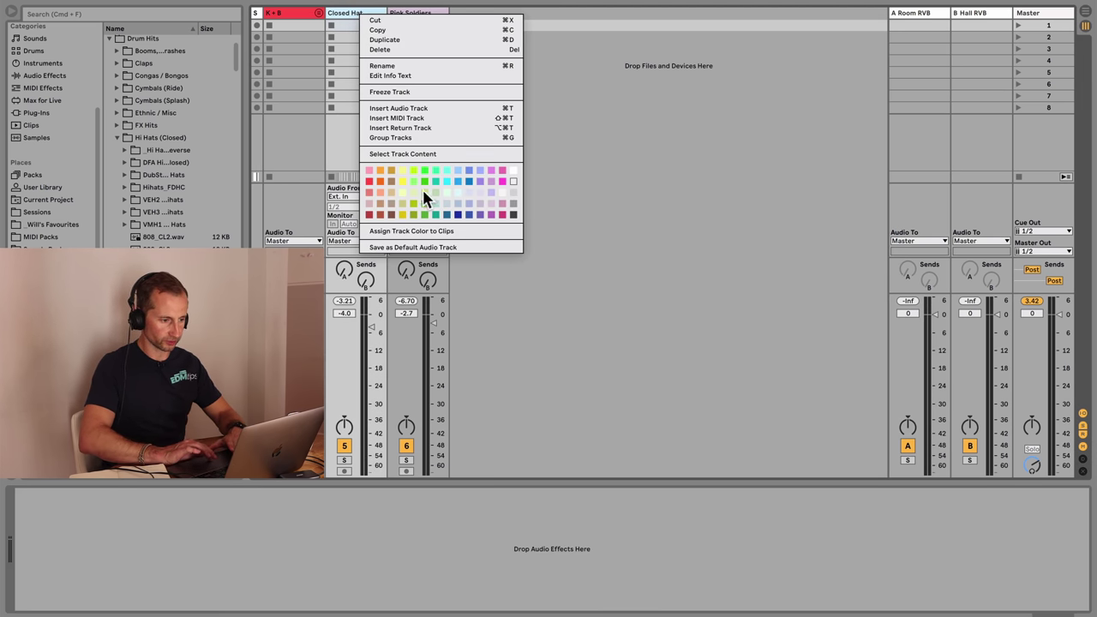
click(423, 203)
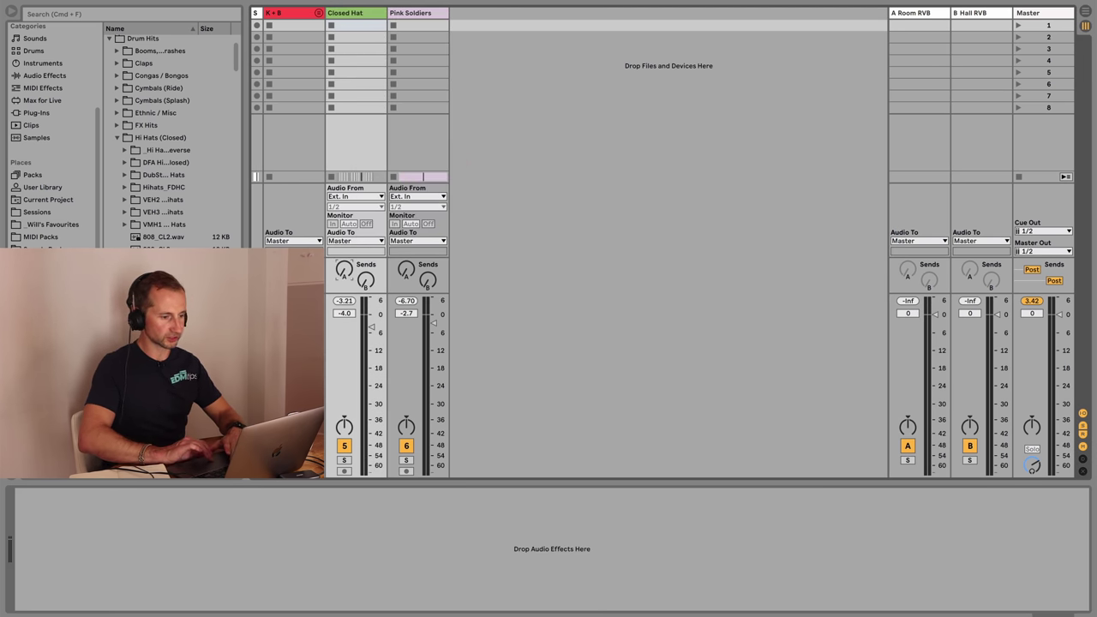
key(space)
drag(344, 271, 344, 223)
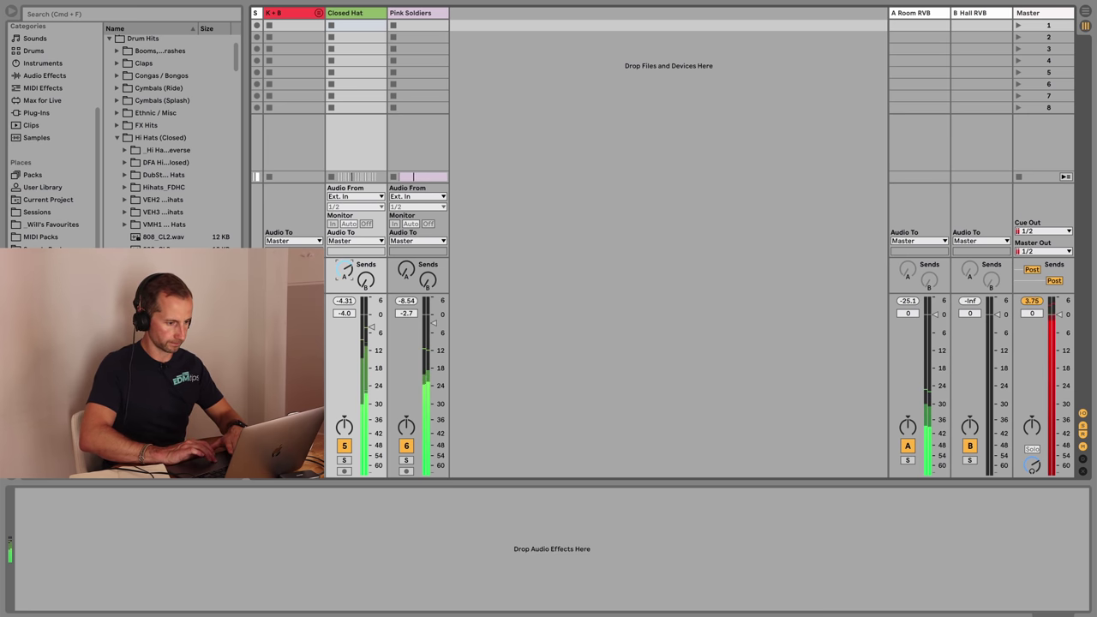
key(space)
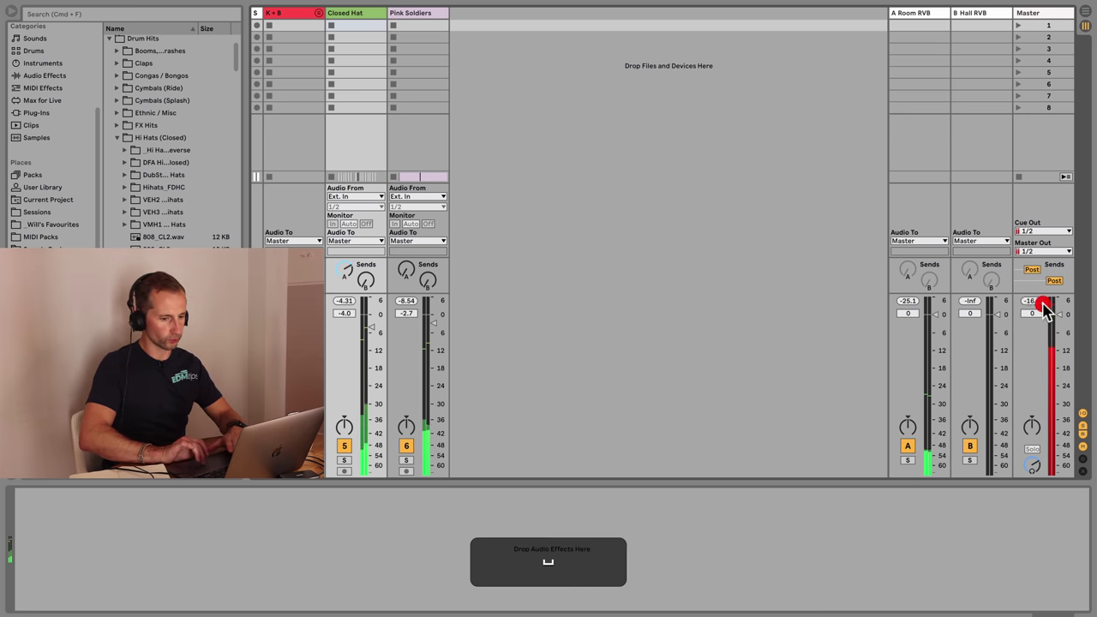
- In the arrangement, add a Limiter from the Comp & Limit collection to the end of the K + B group's effect chain
key(Tab)
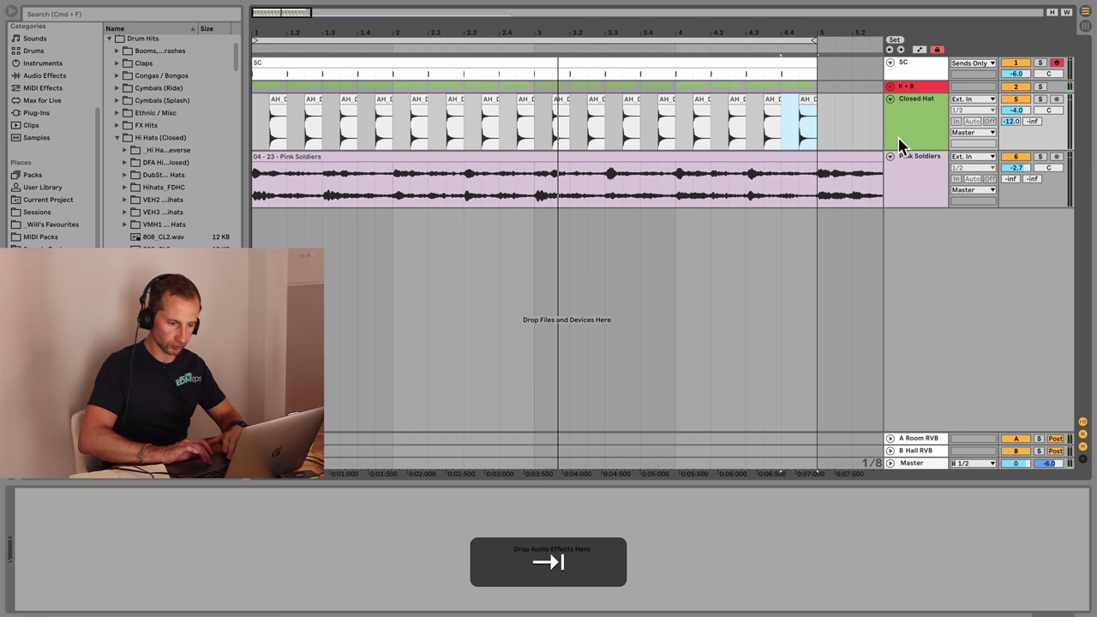
click(900, 143)
click(909, 174)
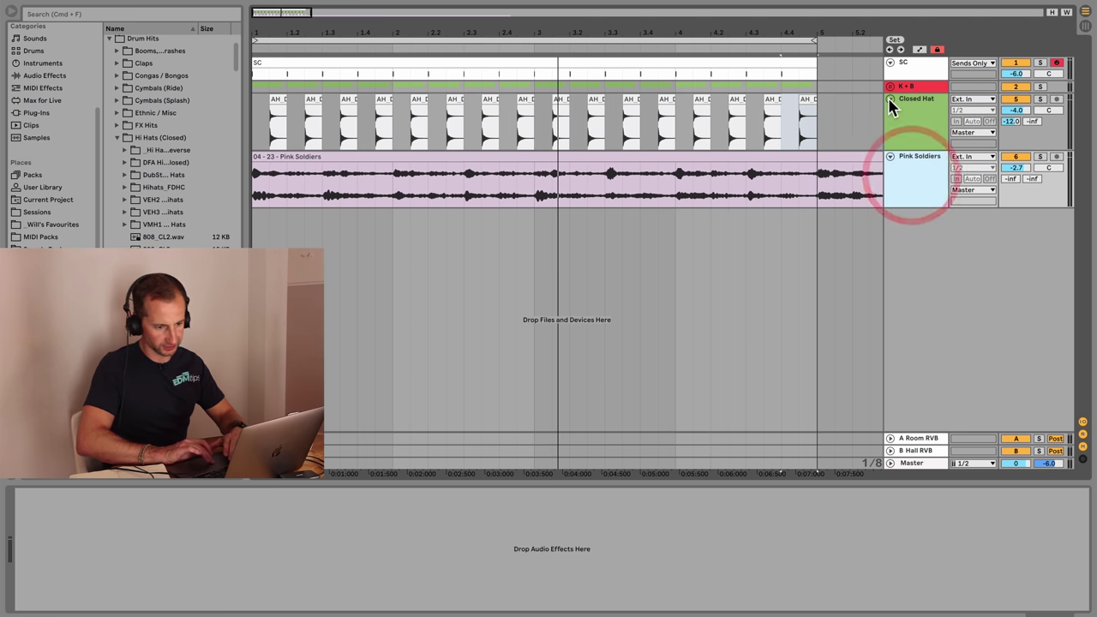
click(890, 98)
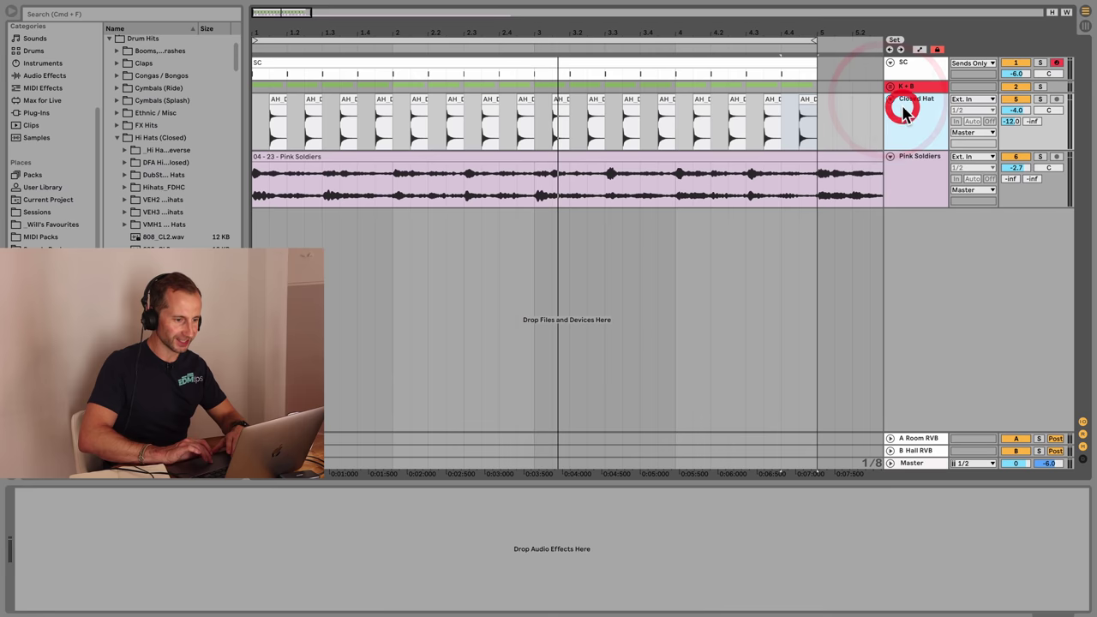
click(912, 96)
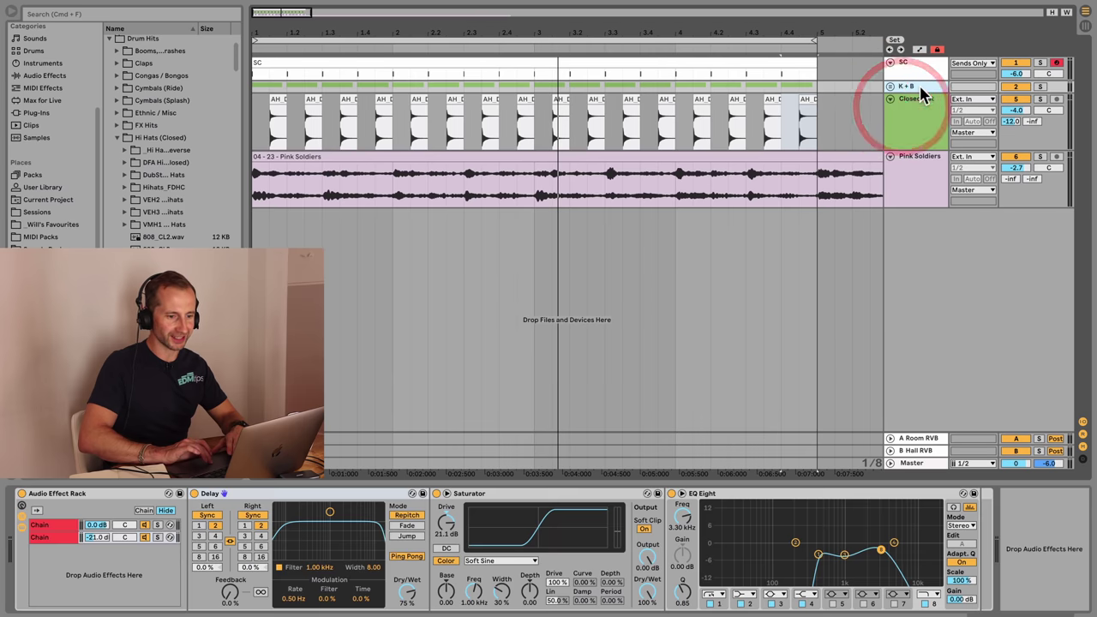
scroll(63, 77, up, 3)
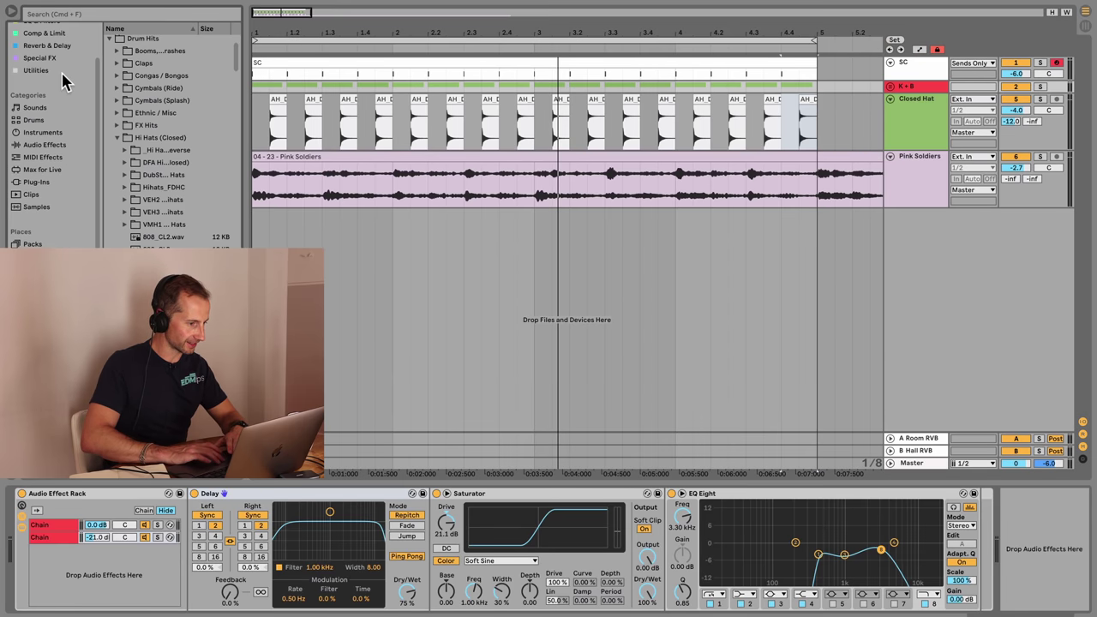
scroll(44, 60, up, 2)
click(46, 53)
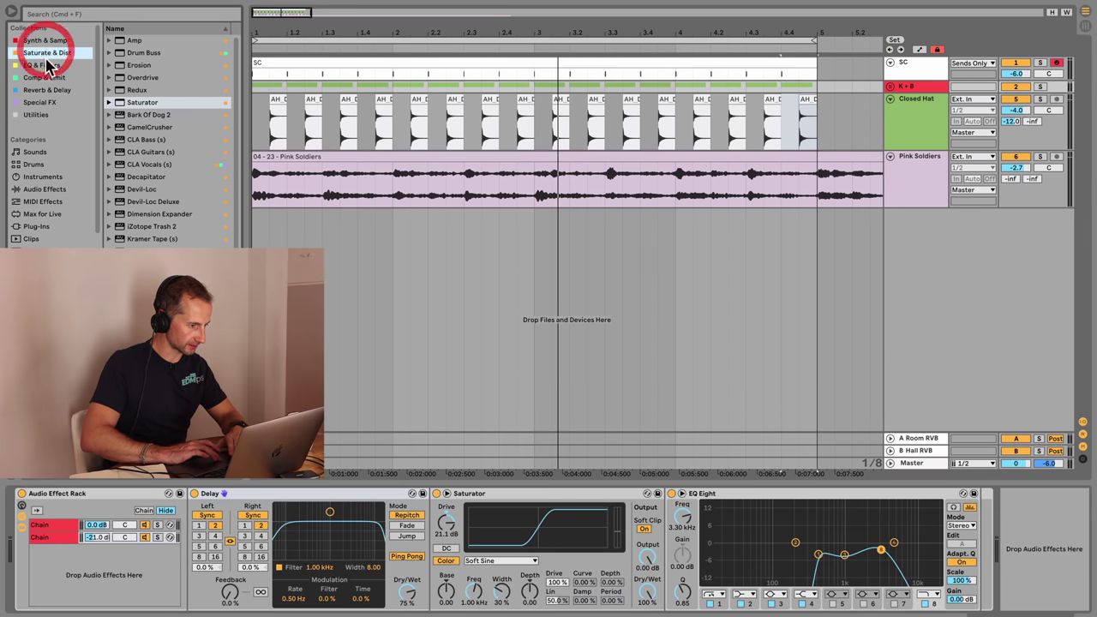
click(44, 77)
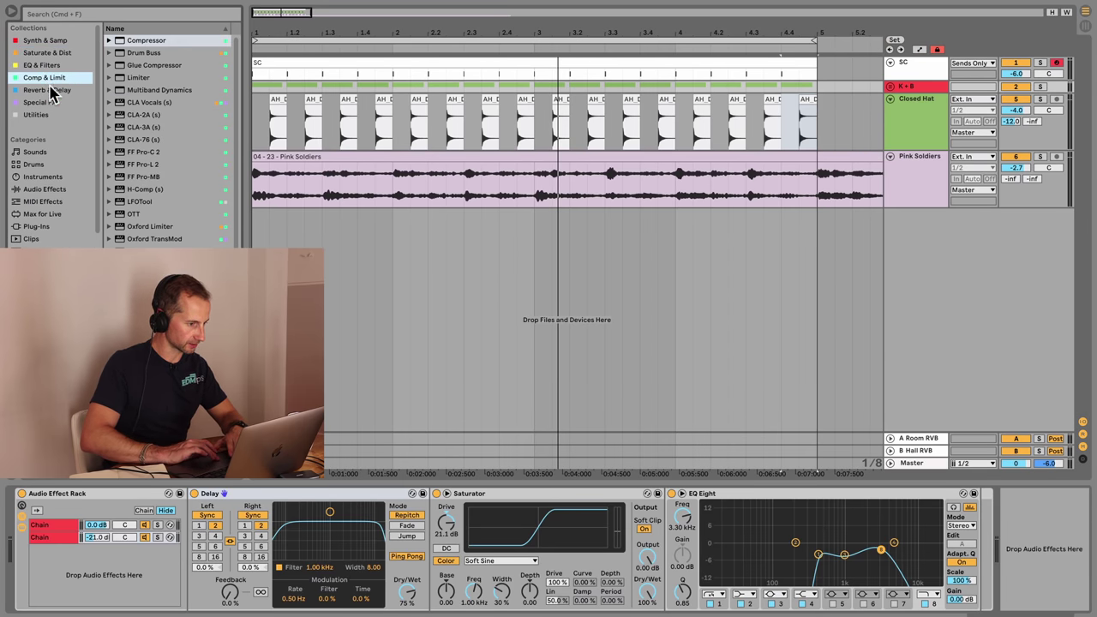
drag(139, 79, 1044, 527)
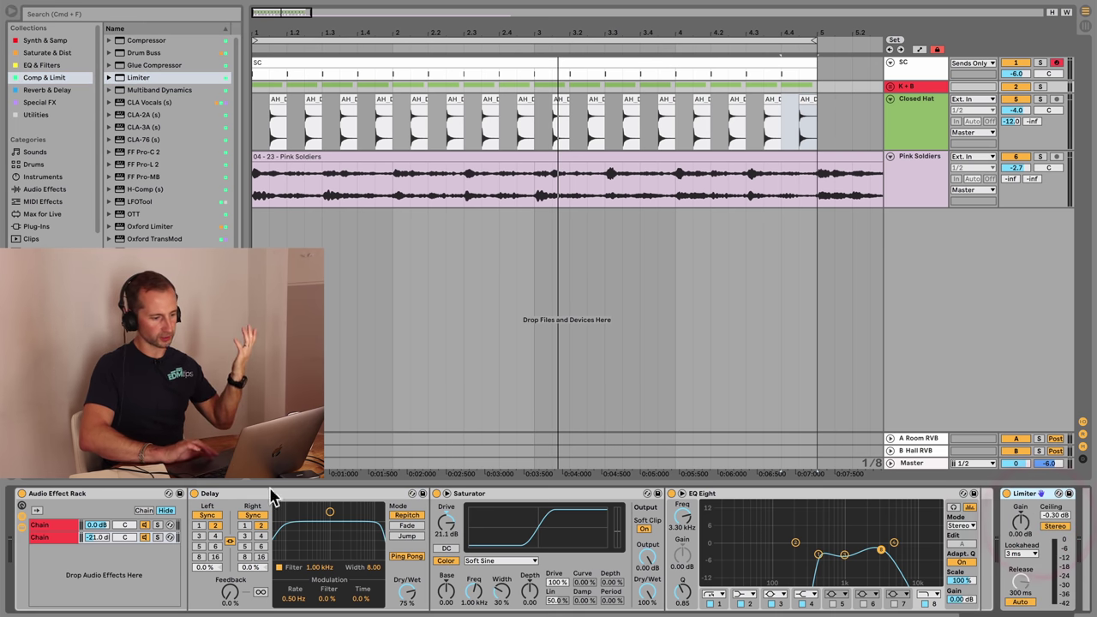
- Collapse the K + B group's Audio Effect Rack and set the Limiter gain to 1.50 dB during playback
double_click(117, 494)
click(73, 495)
key(space)
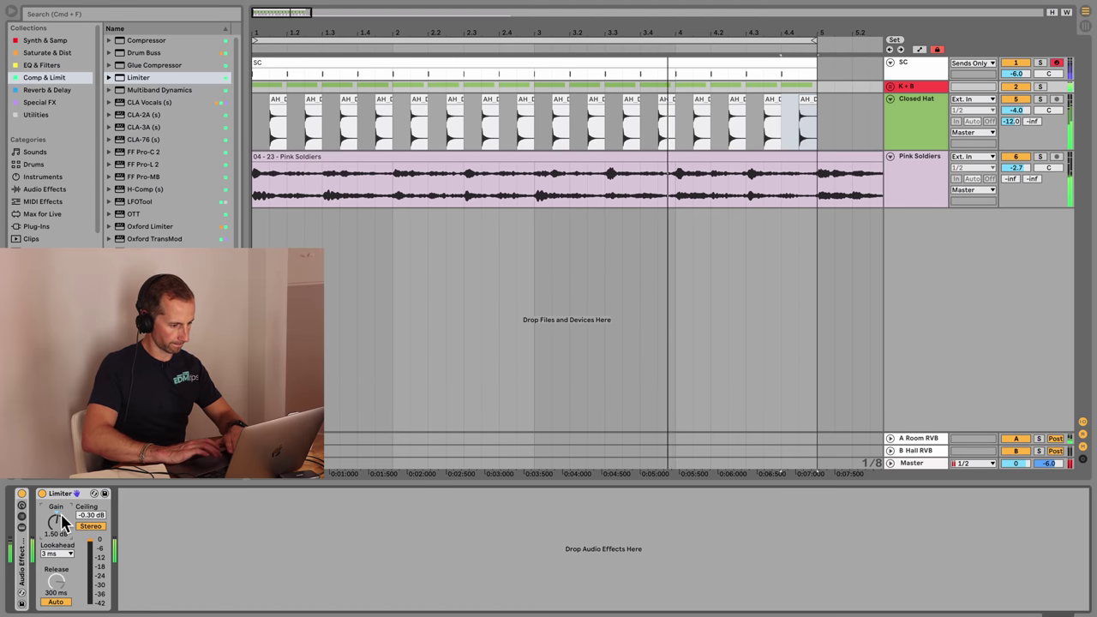
- Unfold the K + B group and set the Closed Hat track volume to -7 dB while the loop plays
click(889, 85)
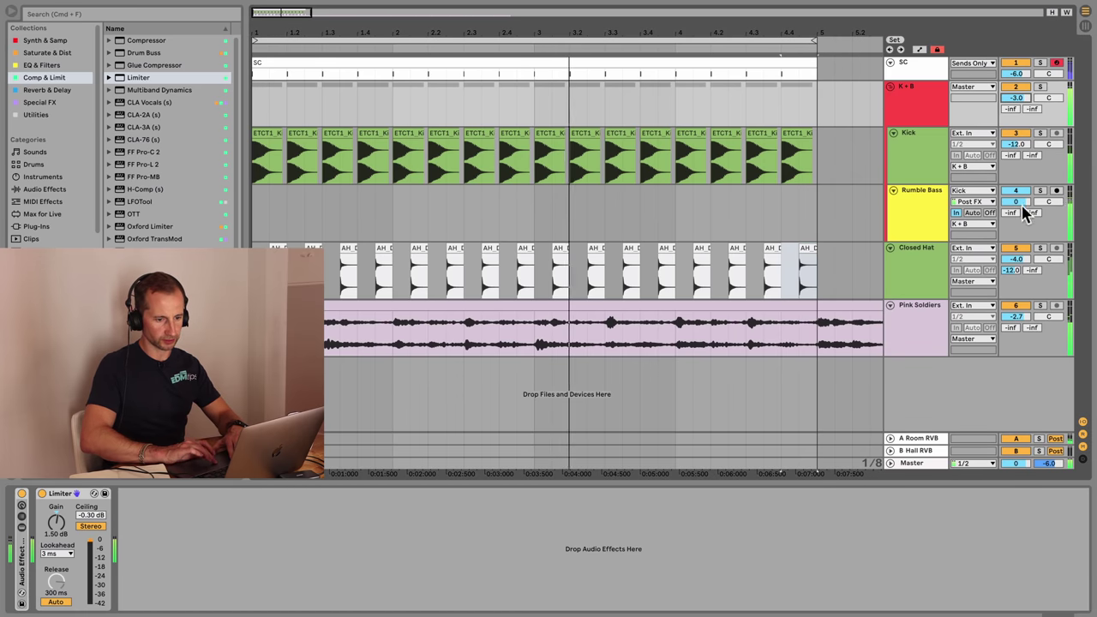
drag(1017, 258, 1022, 263)
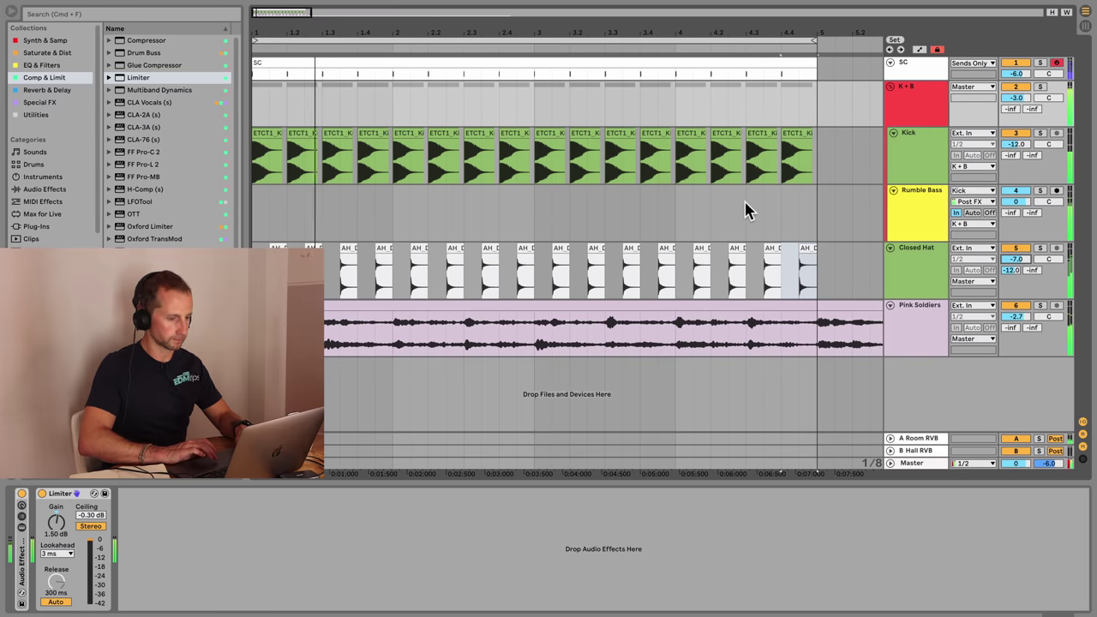
key(space)
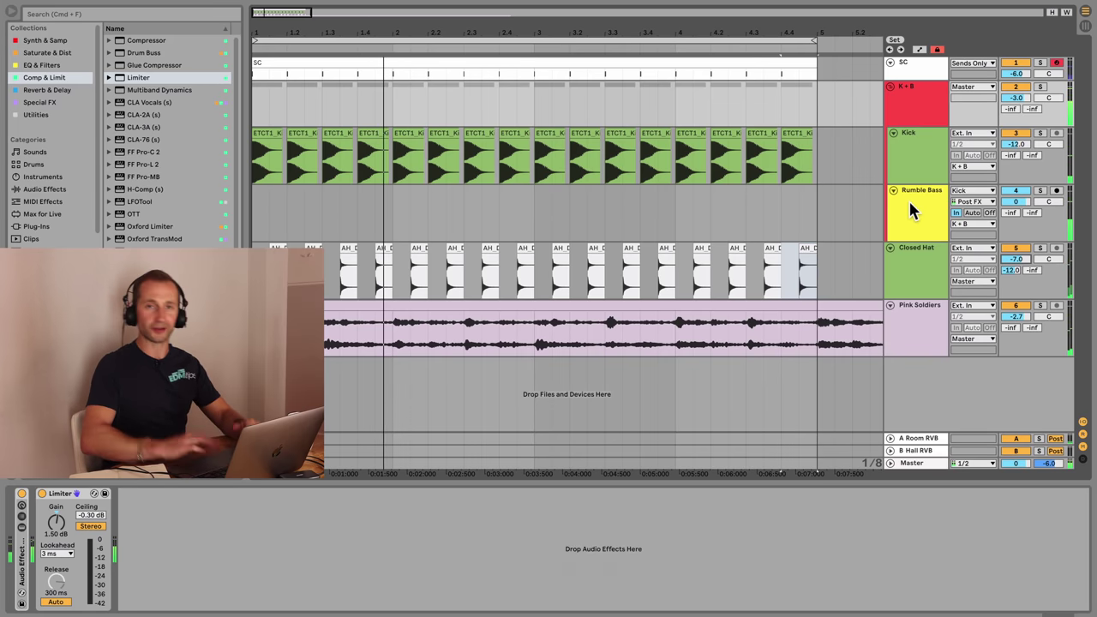
- Try to assign the Closed Hat track's colour to its clips
right_click(914, 258)
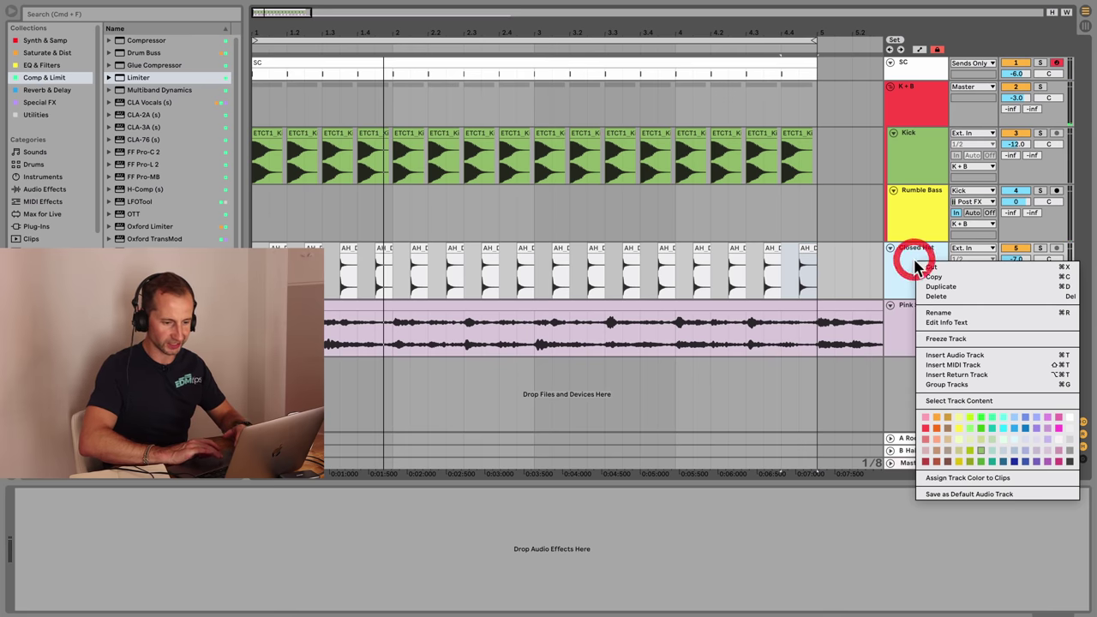
click(954, 483)
- Insert an audio track below Kick in the K + B group, unfold it and name it Kick Perc
click(914, 150)
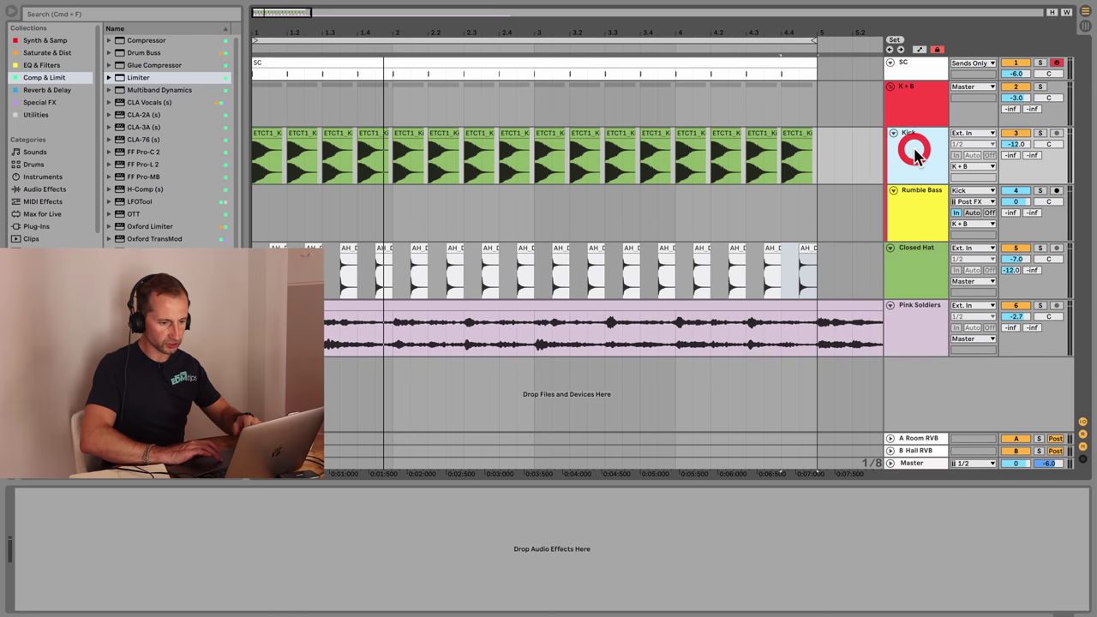
key(super+t)
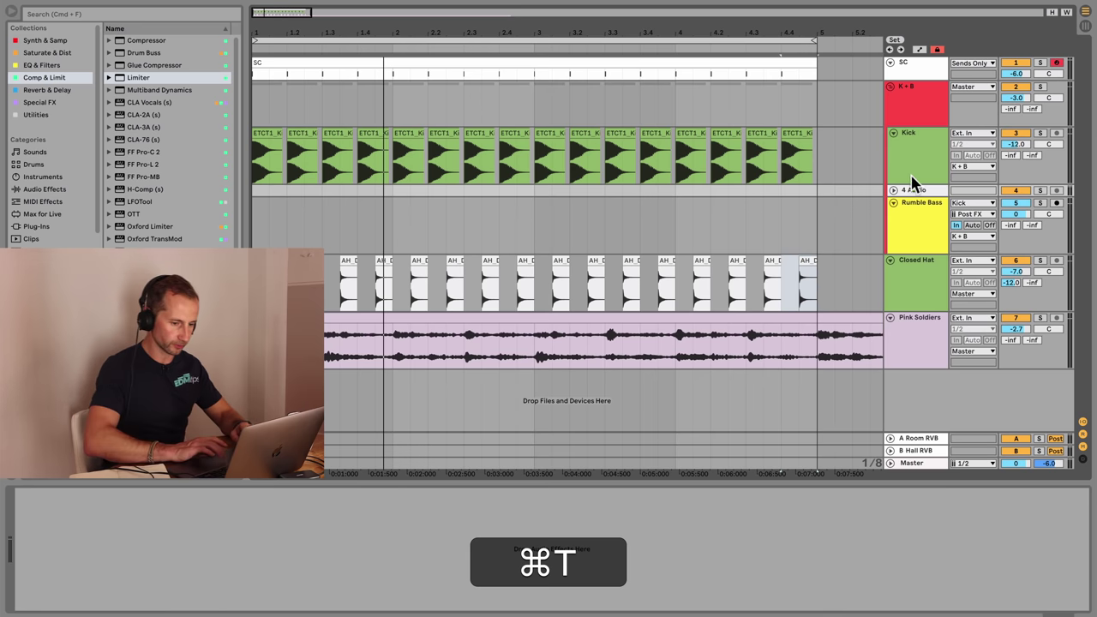
click(893, 190)
key(super+shift+r)
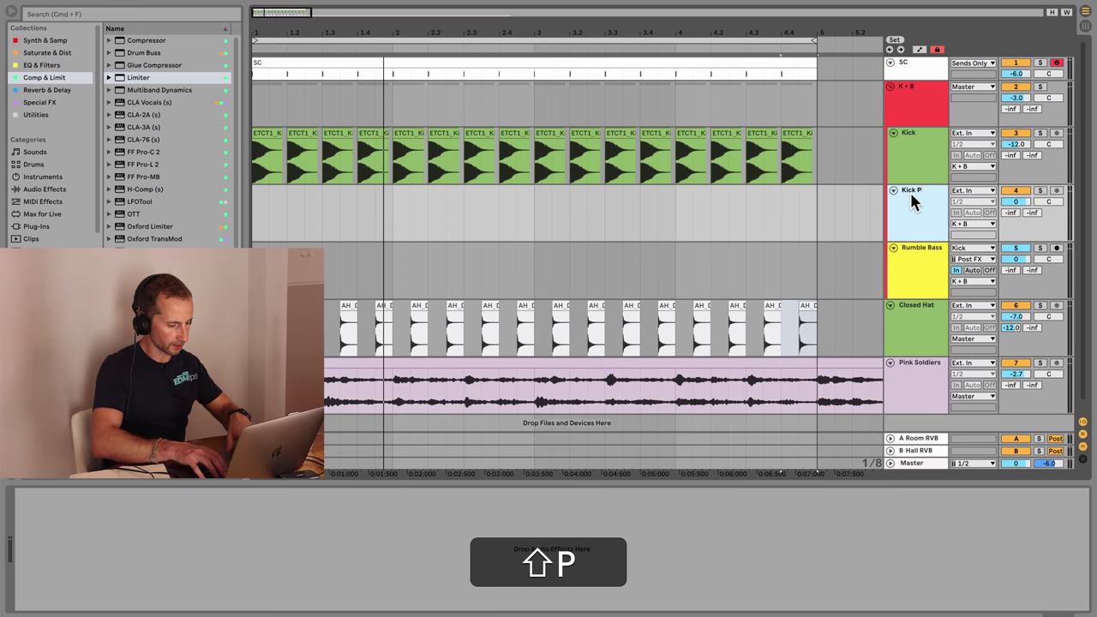
text(Kick Perc)
key(Return)
click(911, 177)
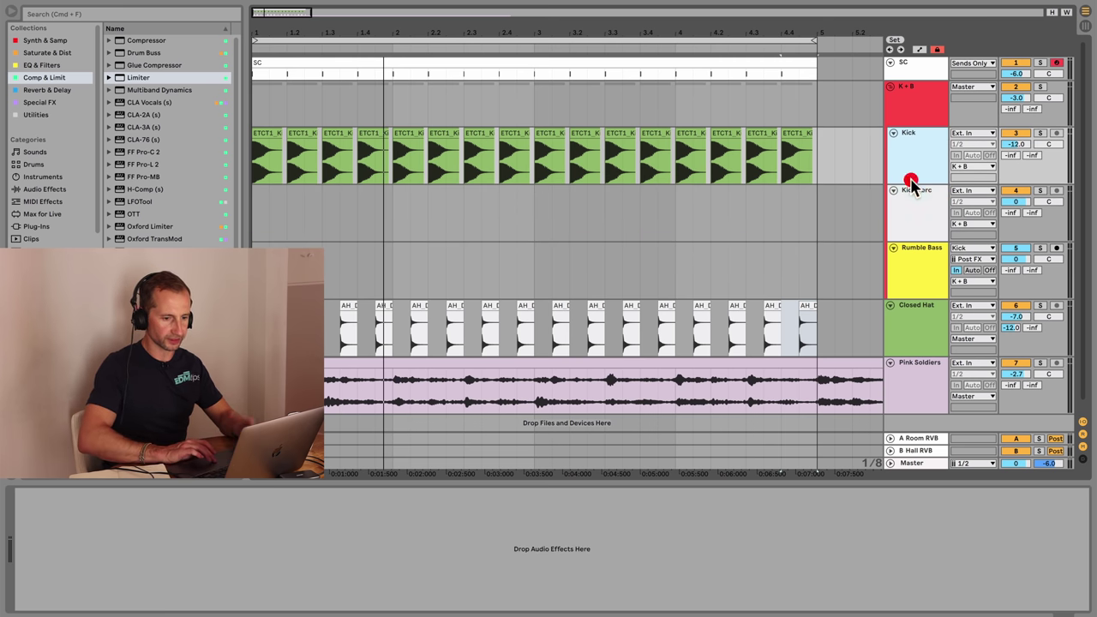
shift+click(910, 217)
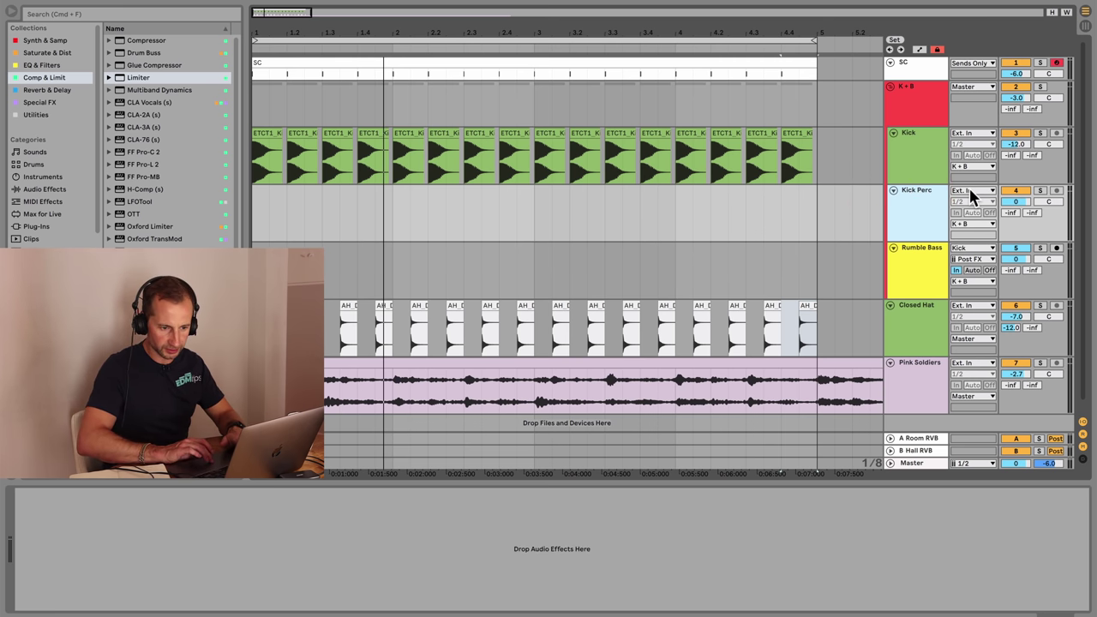
click(929, 148)
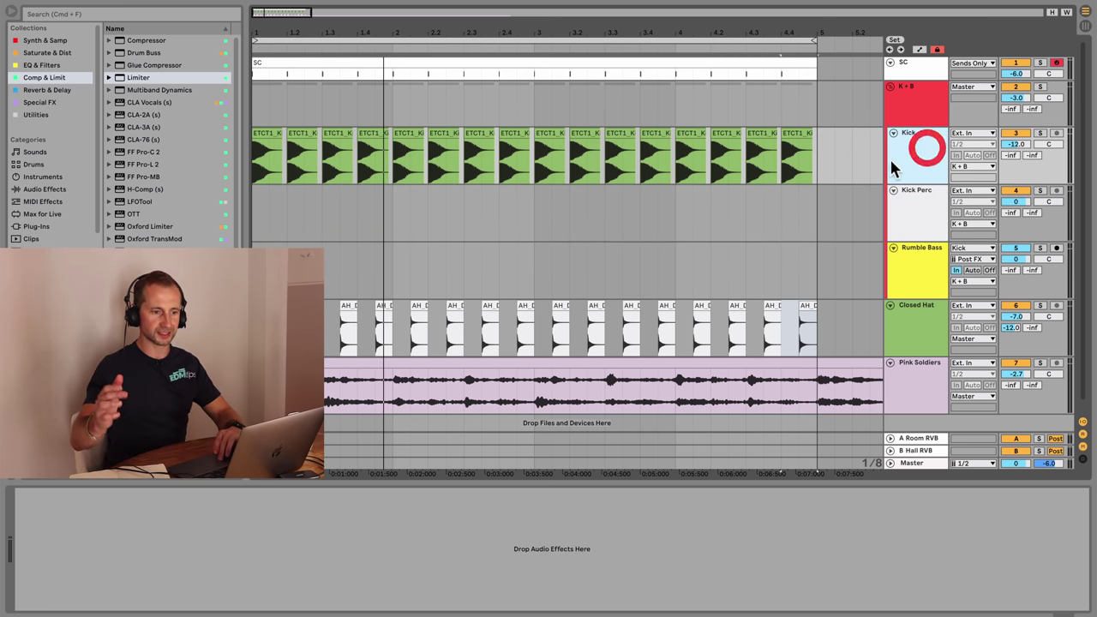
click(900, 204)
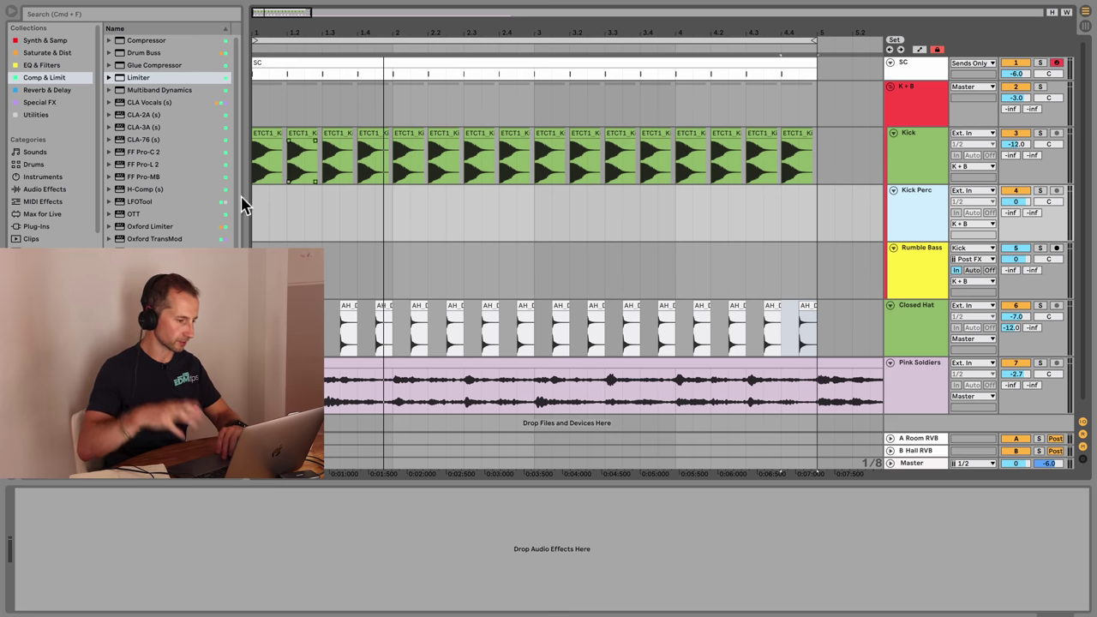
- Browse the Kicks folder in the drum samples and preview the ETCT1 Techno 5 kick sample
scroll(34, 226, down, 3)
click(35, 225)
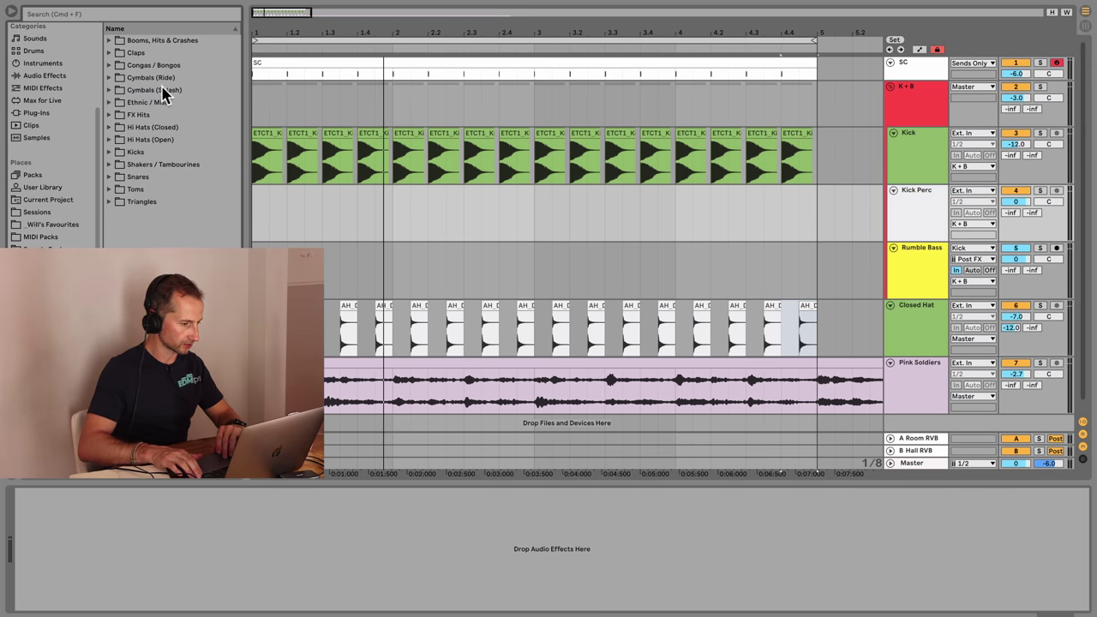
click(146, 151)
key(Right)
scroll(155, 188, down, 2)
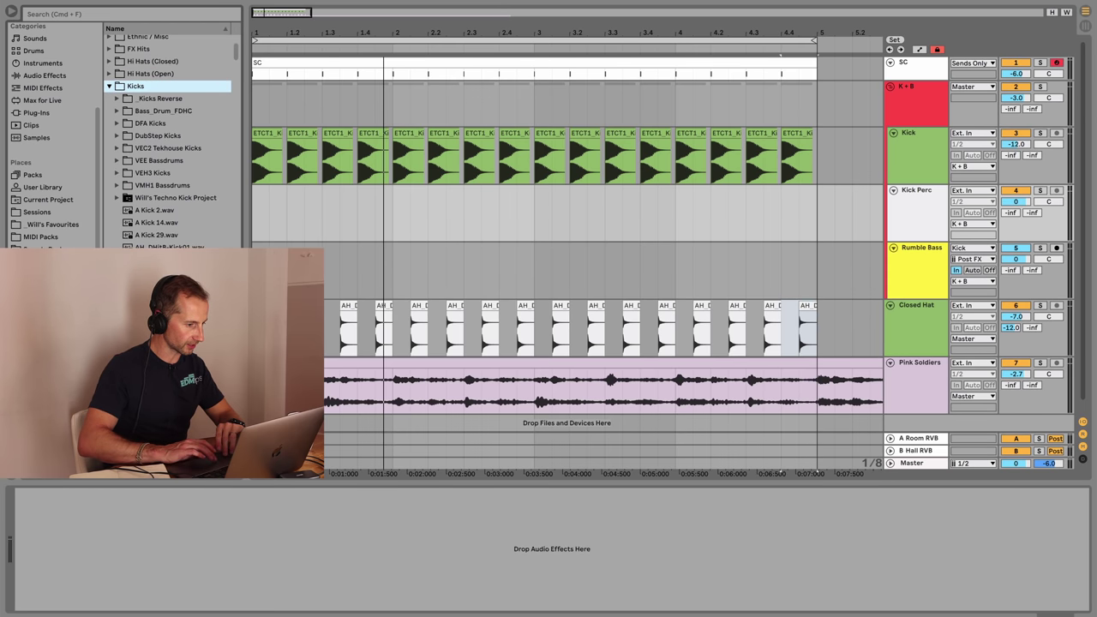
click(69, 261)
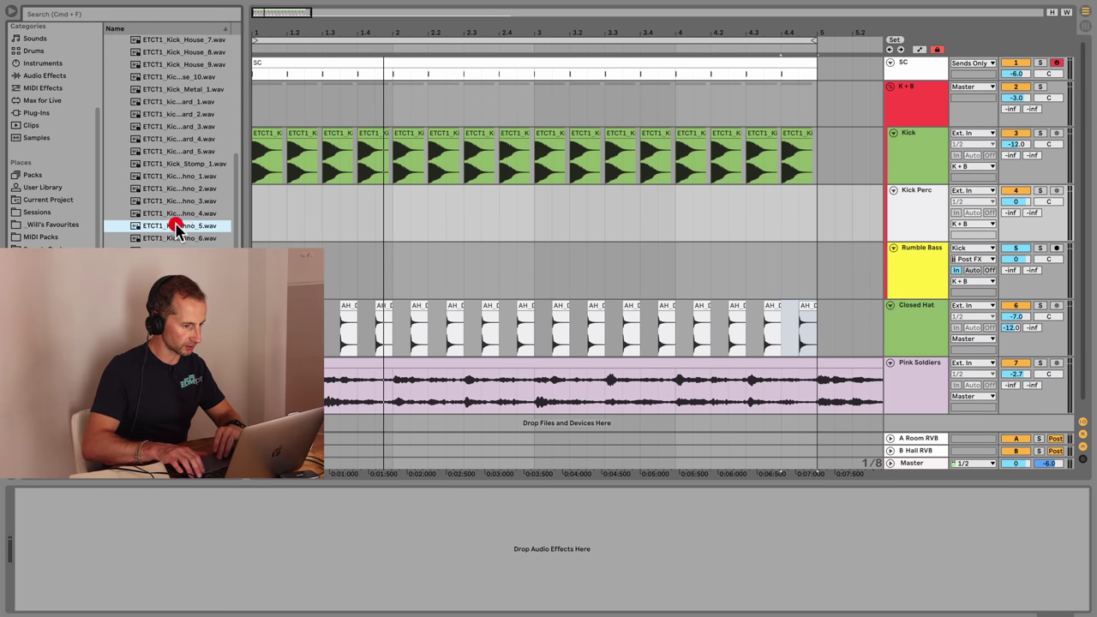
key(Up)
key(Down)
- Place the ETCT1 Techno 5 kick on the Kick Perc track at the last sixteenth before 1.2 and trim it to end at 1.2
key(space)
click(466, 0)
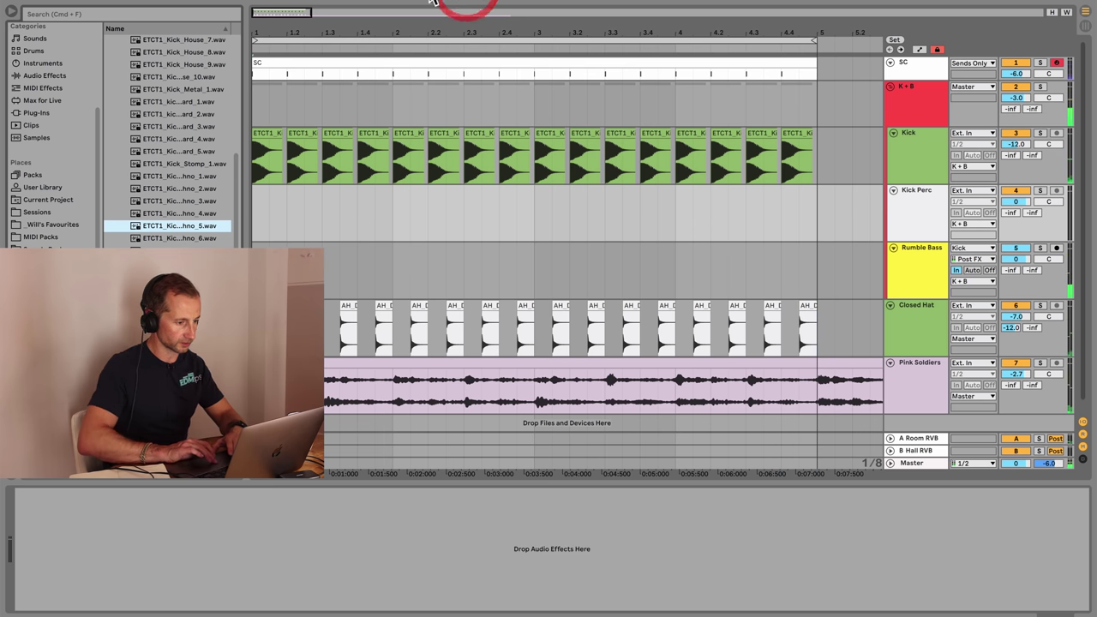
drag(277, 31, 307, 31)
key(space)
drag(198, 228, 315, 216)
click(257, 206)
key(space)
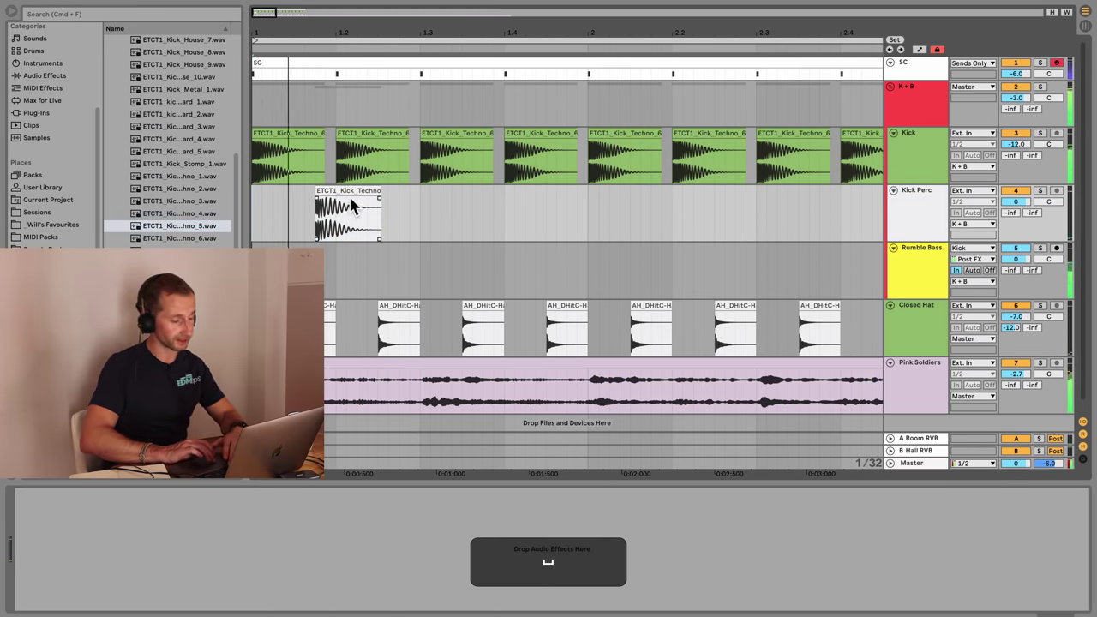
drag(382, 193, 336, 190)
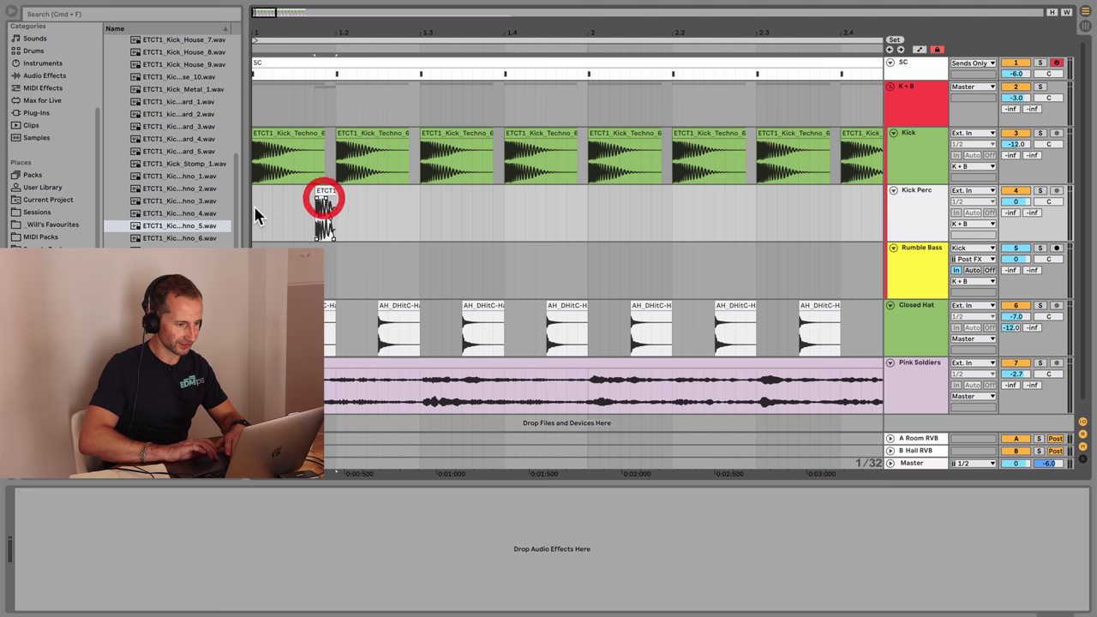
- Duplicate the first two beats of the Kick Perc track repeatedly until the pattern fills the four-bar loop
drag(255, 215, 413, 213)
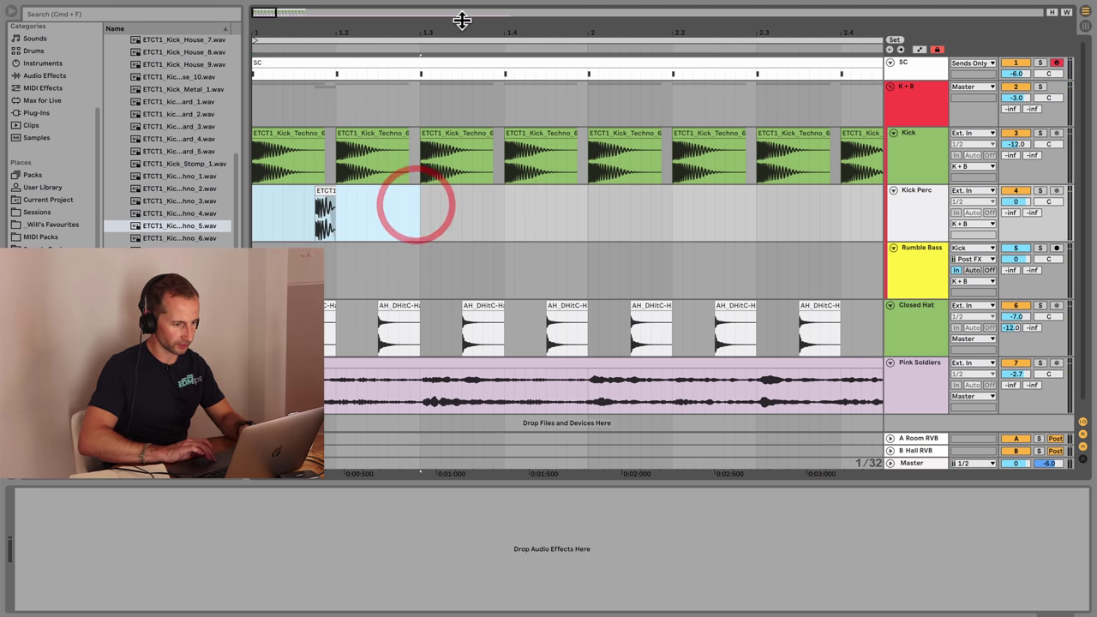
drag(463, 29, 313, 30)
key(super+d)
key(super+d)
key(super+d)
key(super+d)
key(super+d)
key(super+d)
key(super+d)
- Add a Reverb to the Kick Perc track and turn off its Lo Cut filter during playback
click(924, 227)
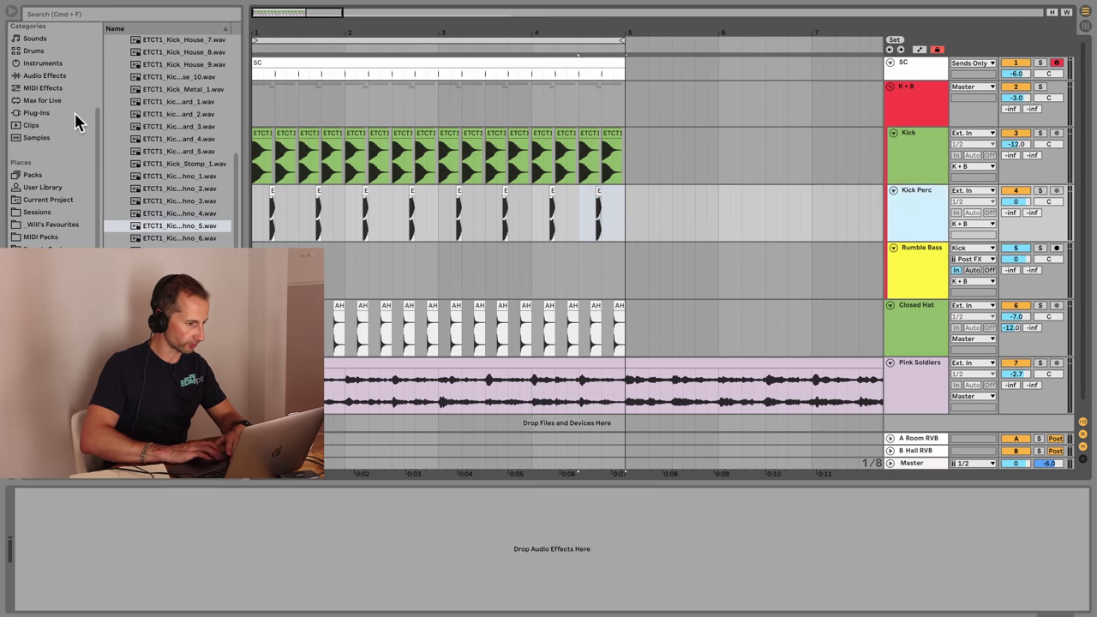
scroll(65, 108, up, 3)
click(45, 89)
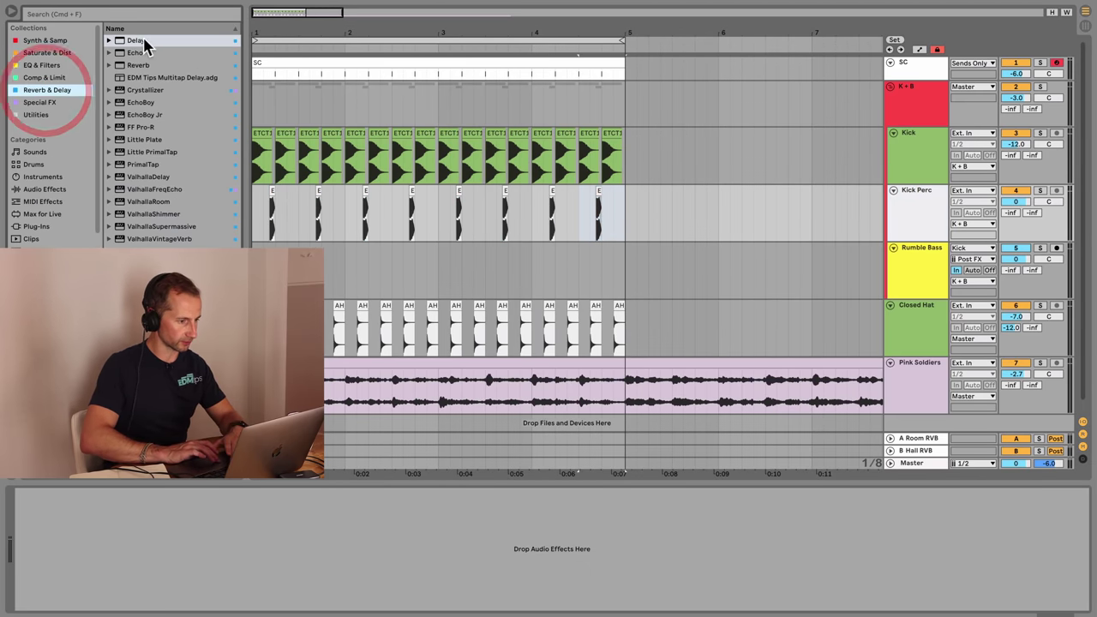
drag(137, 67, 163, 557)
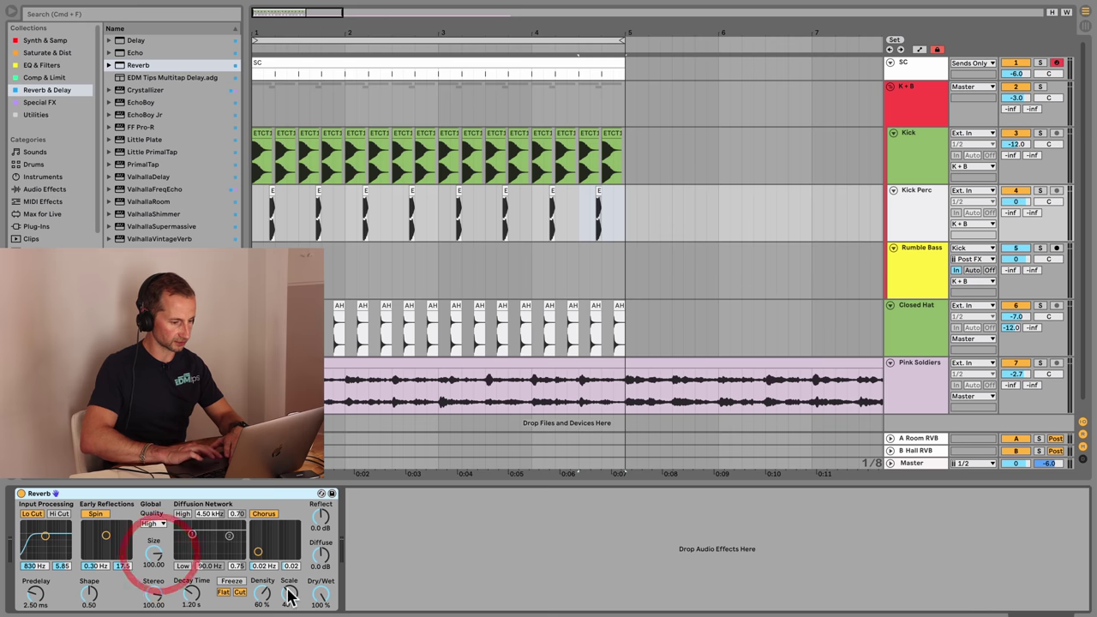
key(space)
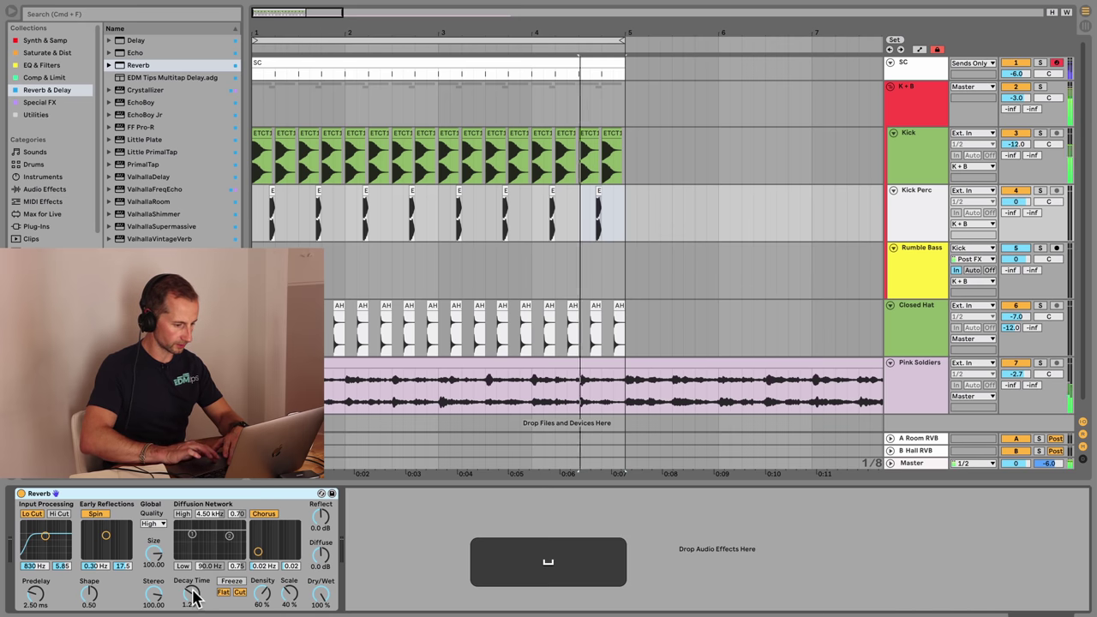
click(33, 515)
- Add an EQ Eight after the Reverb with a high cut at 288 Hz, and set the Reverb's decay time to 1.07 s
click(43, 65)
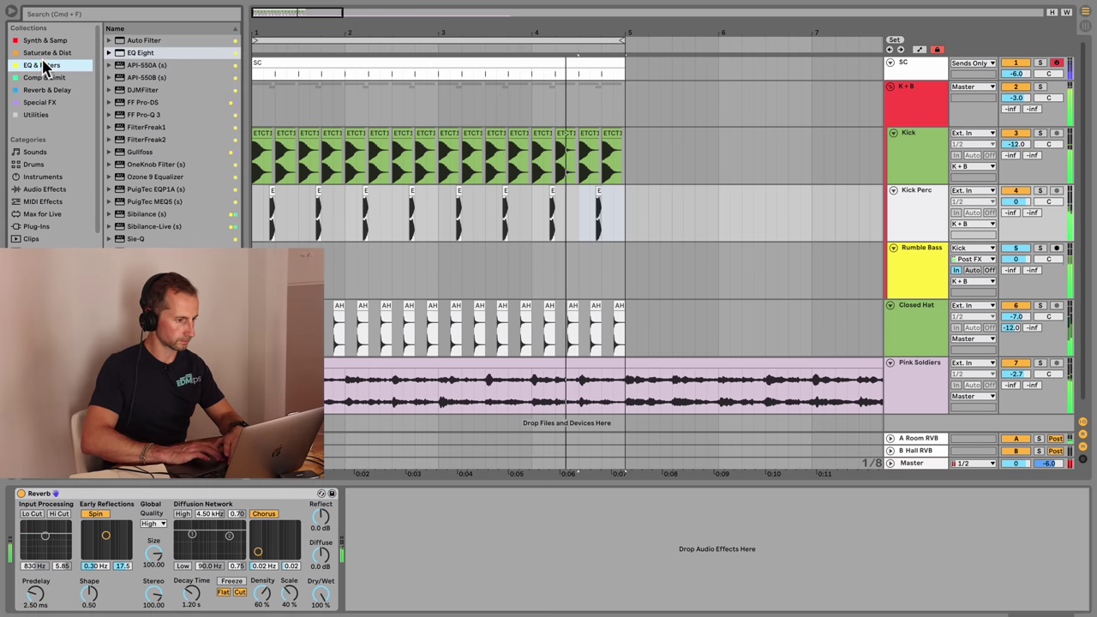
drag(214, 53, 439, 542)
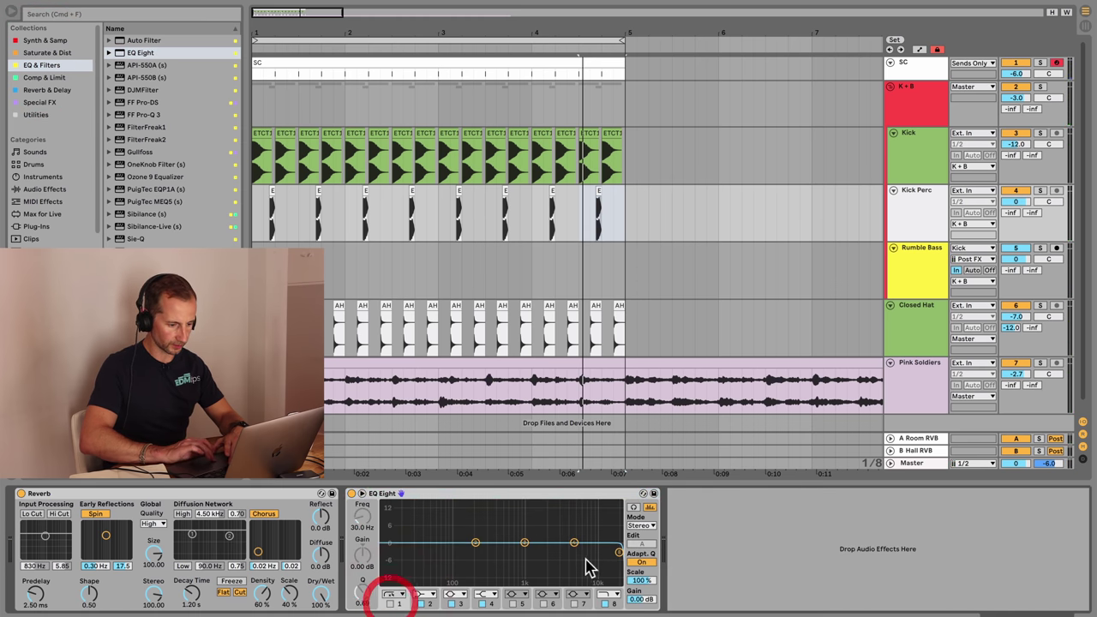
key(space)
drag(619, 553, 486, 553)
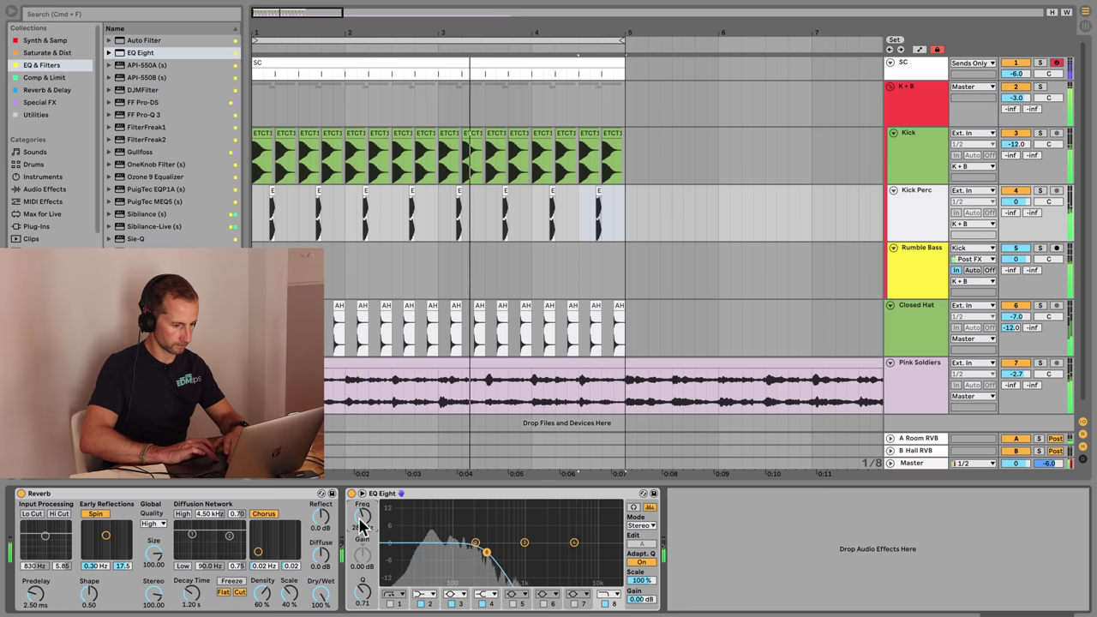
drag(192, 592, 192, 596)
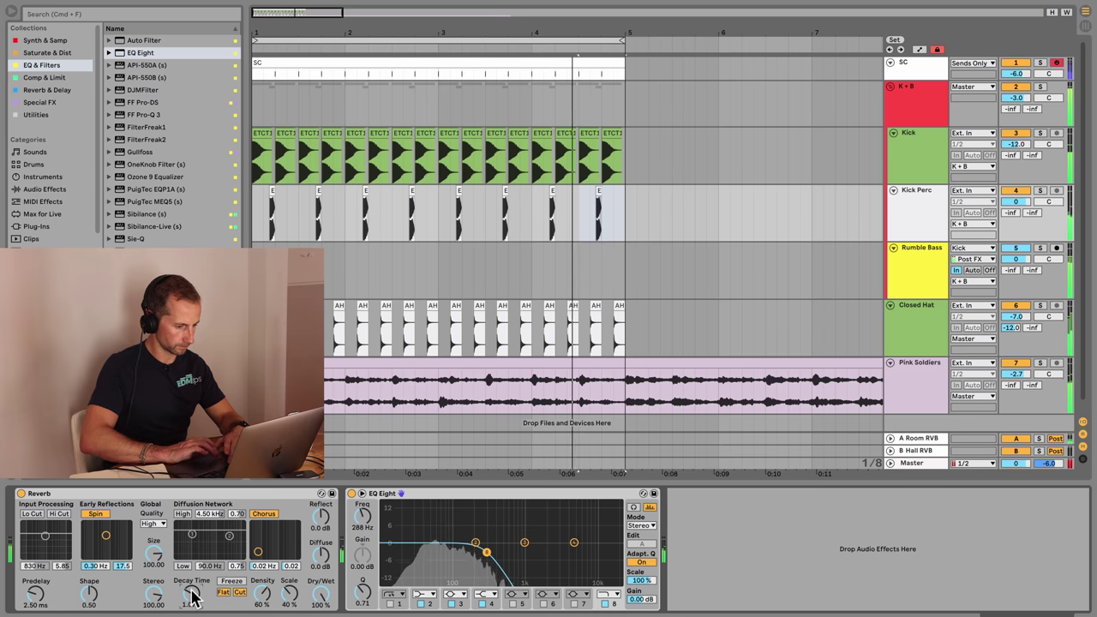
key(space)
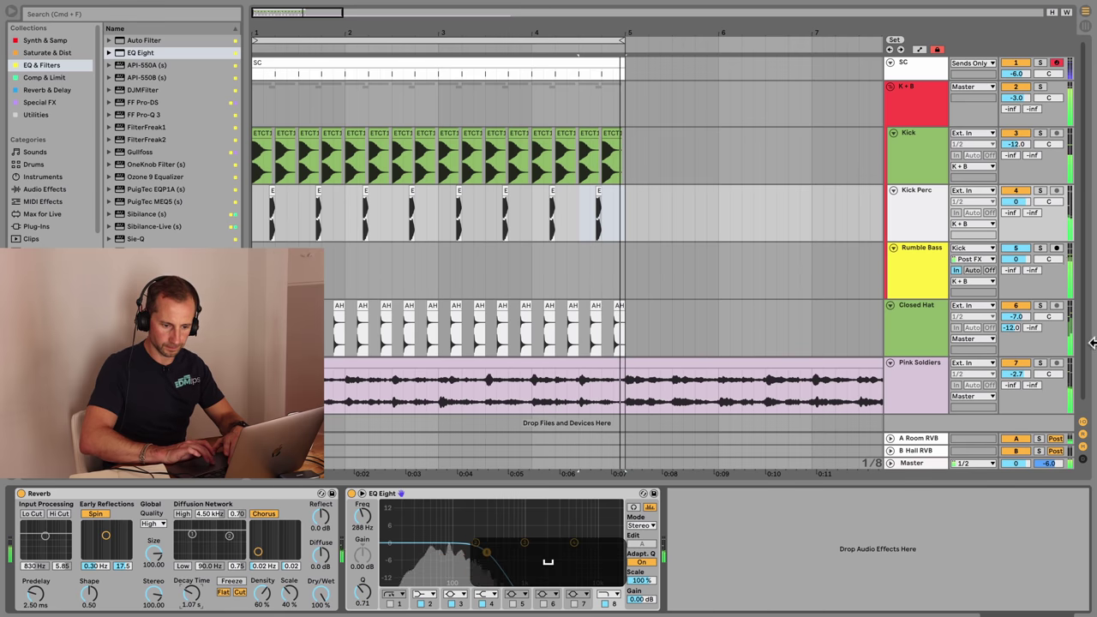
- Show the track delays, set Kick Perc's delay to -18 ms while auditioning with K + B soloed, and hide the delays
click(1083, 462)
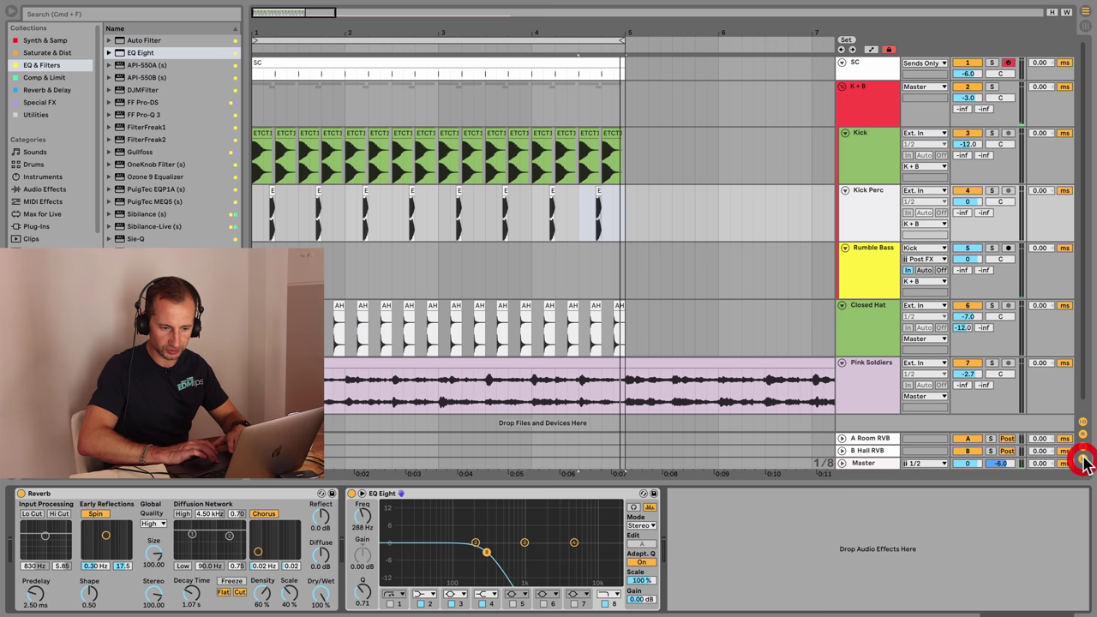
click(1039, 192)
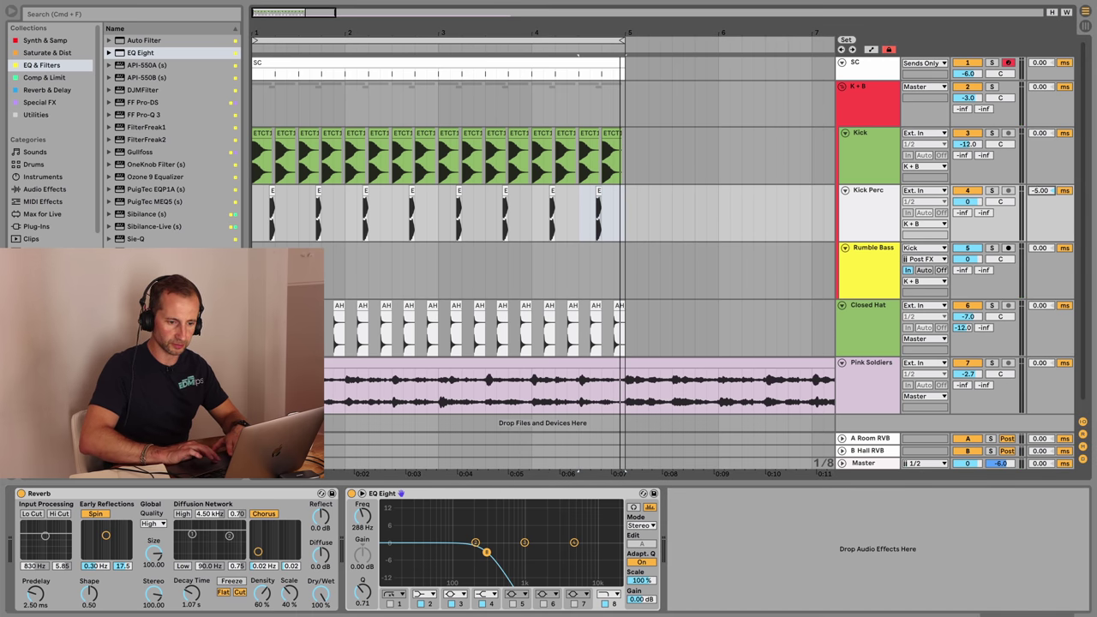
key(space)
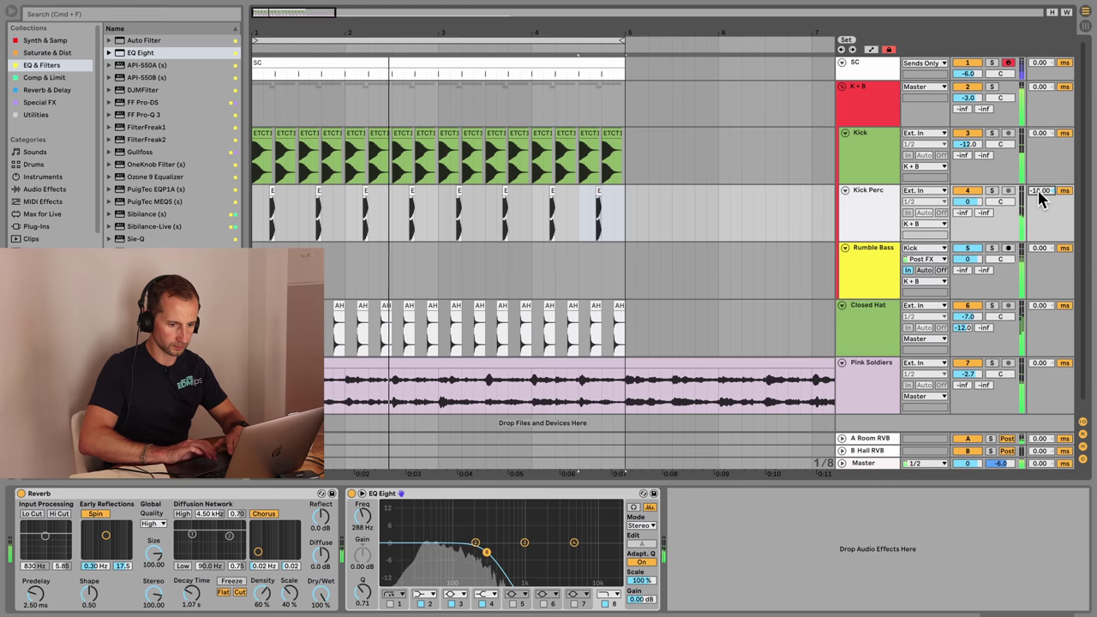
key(space)
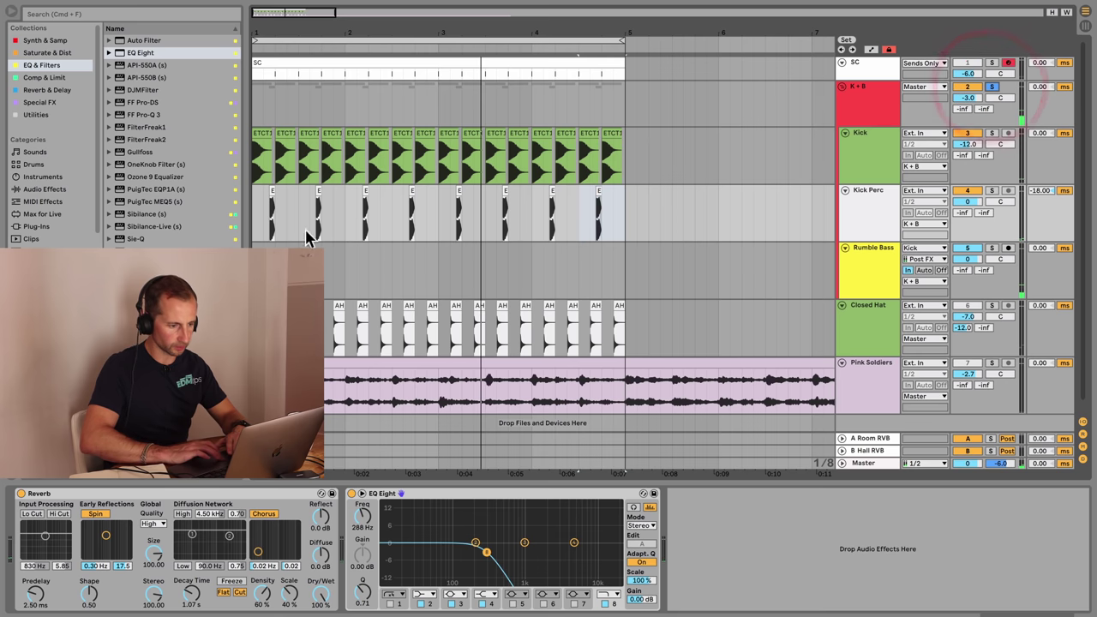
key(space)
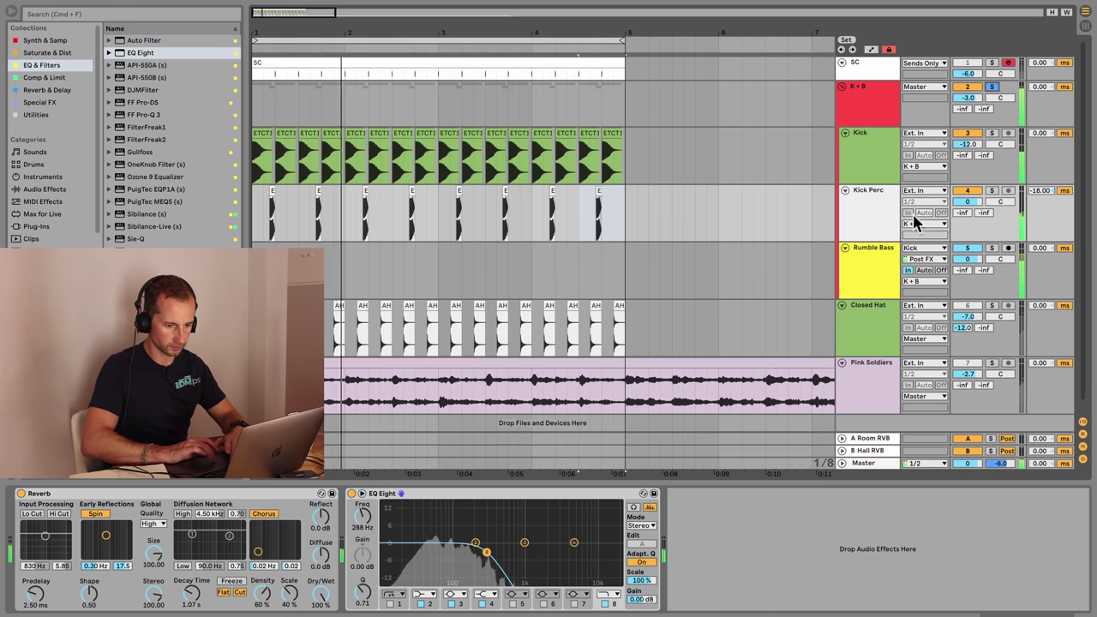
click(1042, 191)
key(space)
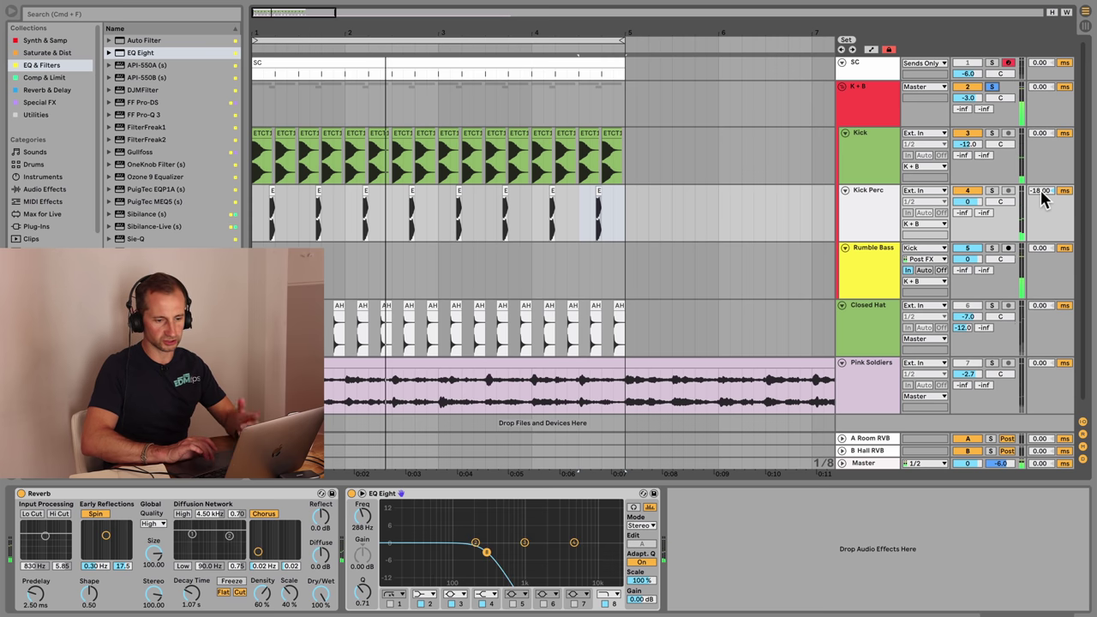
click(1082, 459)
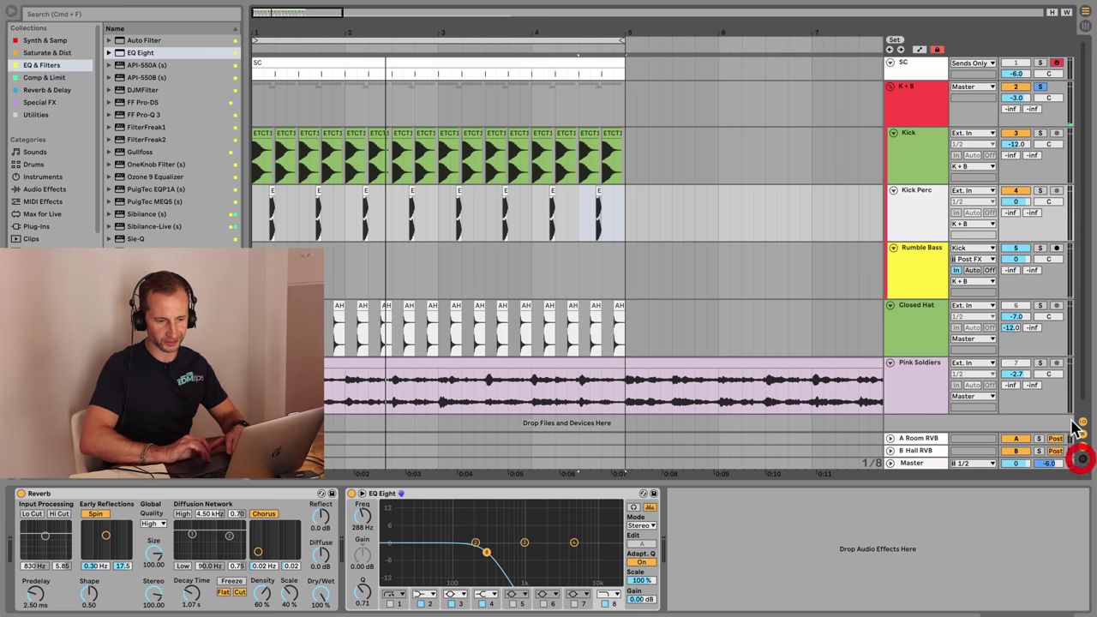
- Colour the Kick Perc track the same green as the Kick track and assign that colour to its clips
right_click(923, 224)
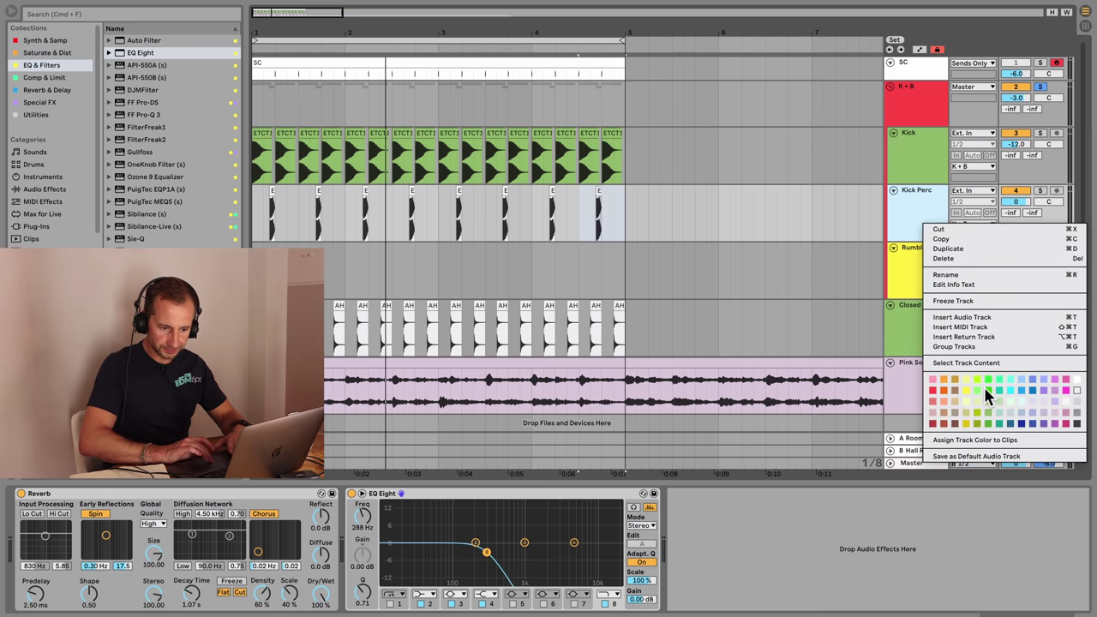
click(982, 413)
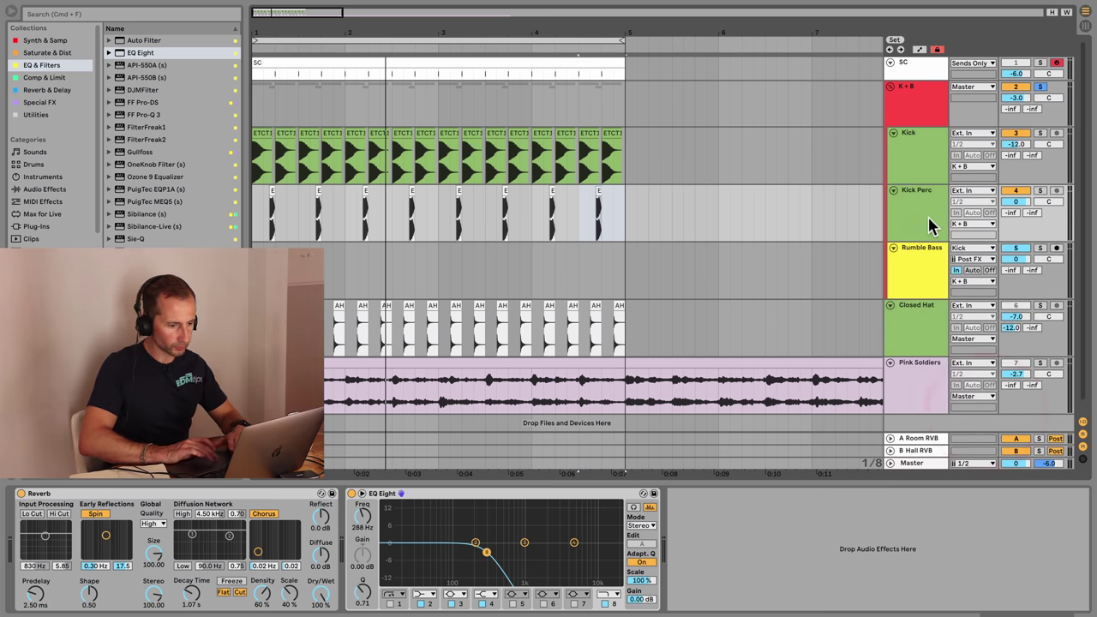
right_click(929, 216)
click(986, 437)
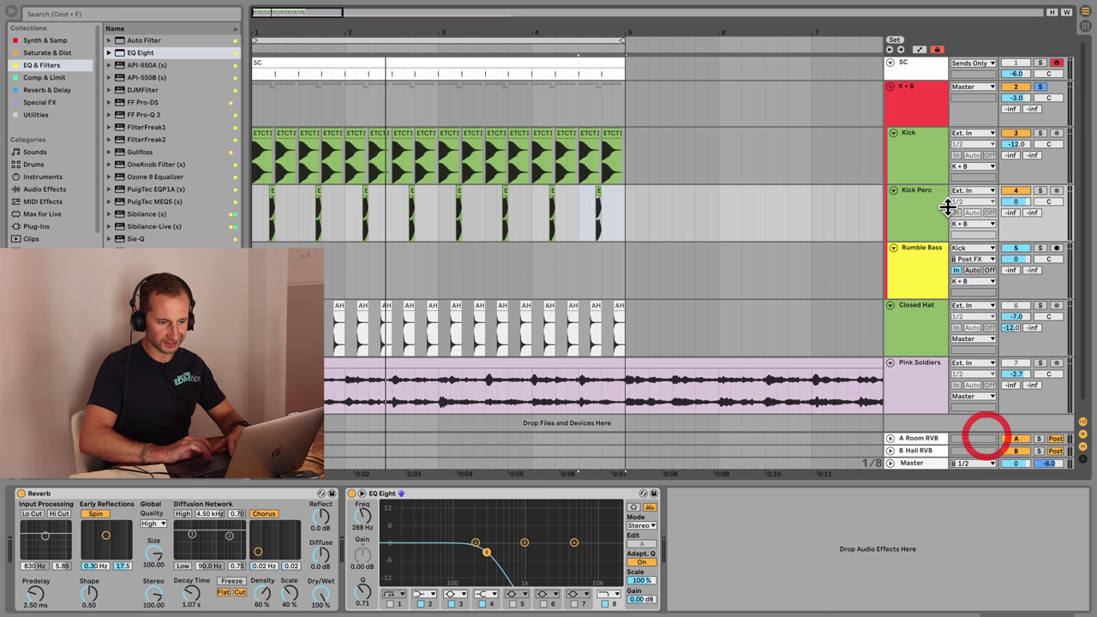
- Add a Utility after Kick Perc's EQ Eight with Bass Mono at 120 Hz, compare full Mono with the track soloed, and unsolo it
click(926, 209)
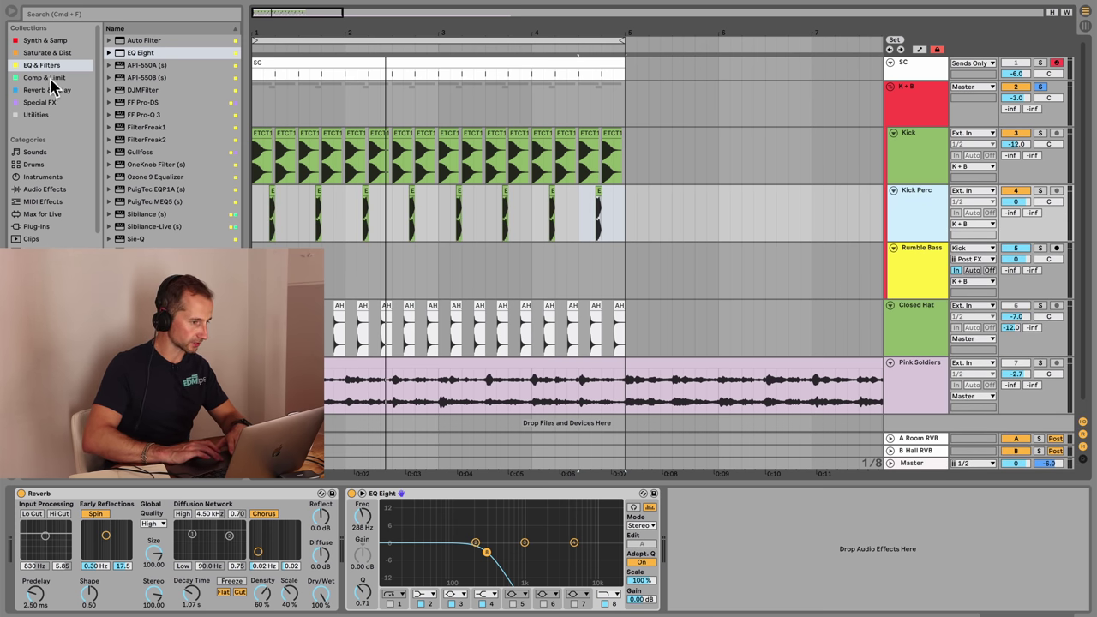
click(36, 114)
click(137, 78)
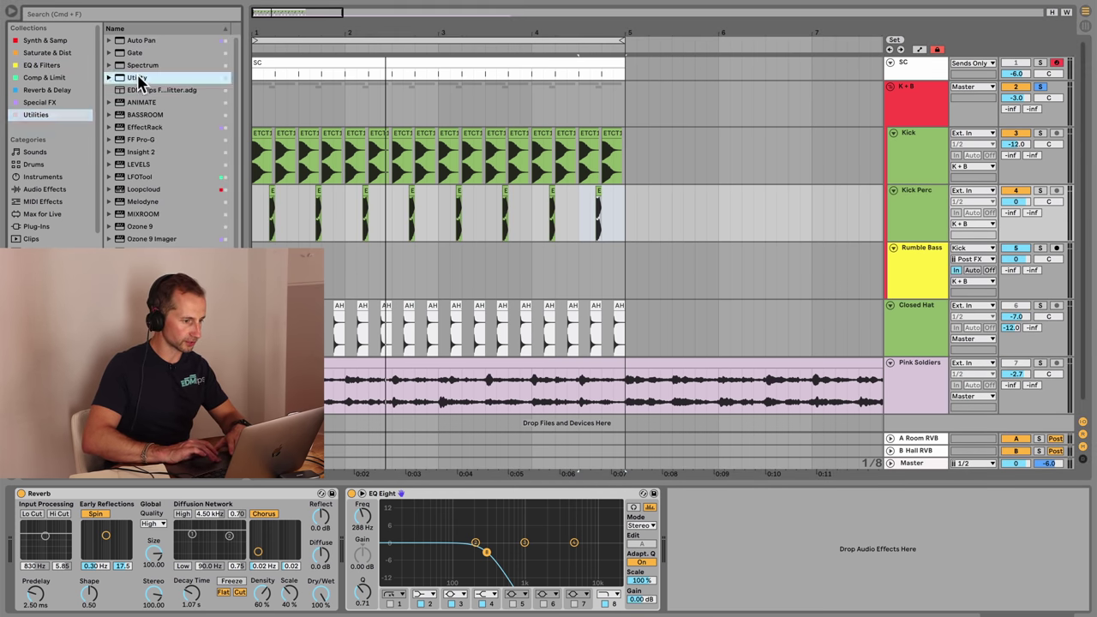
drag(704, 464, 731, 525)
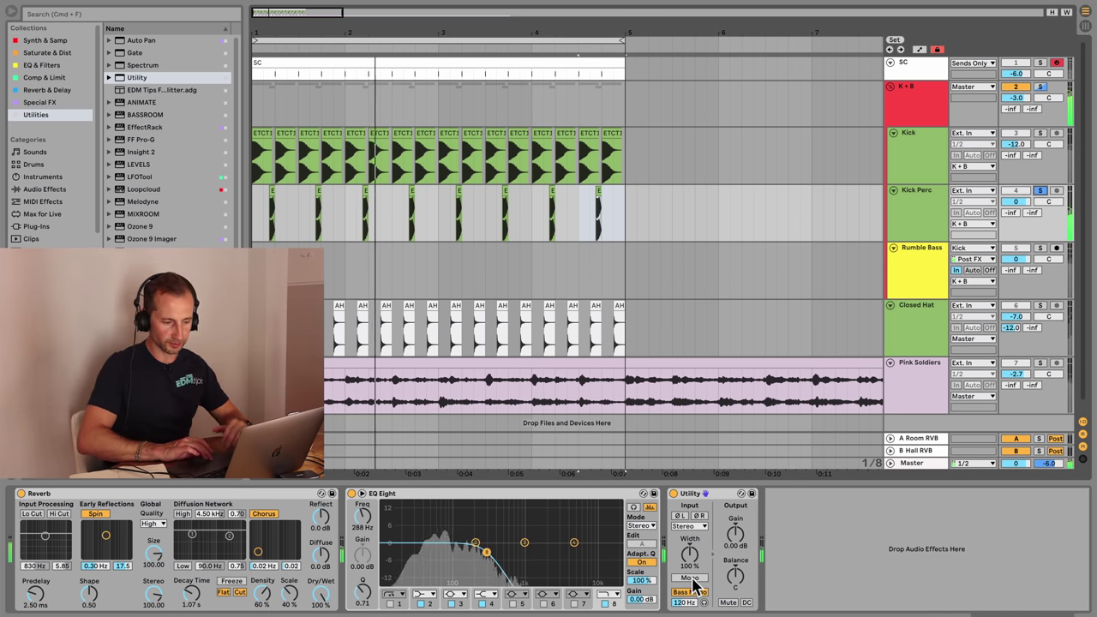
click(691, 578)
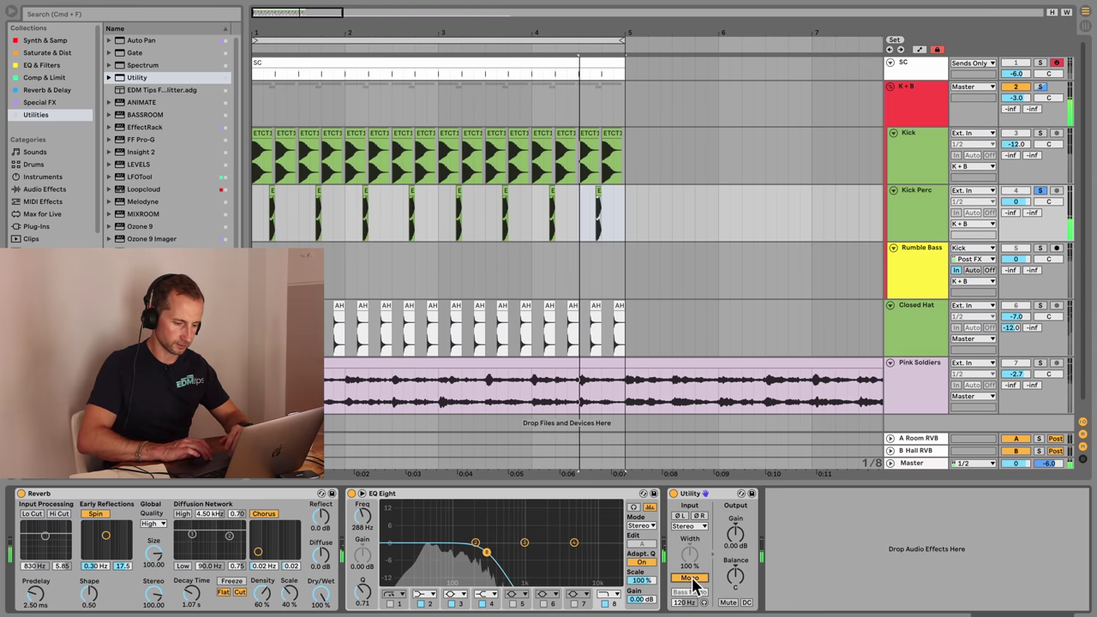
click(691, 579)
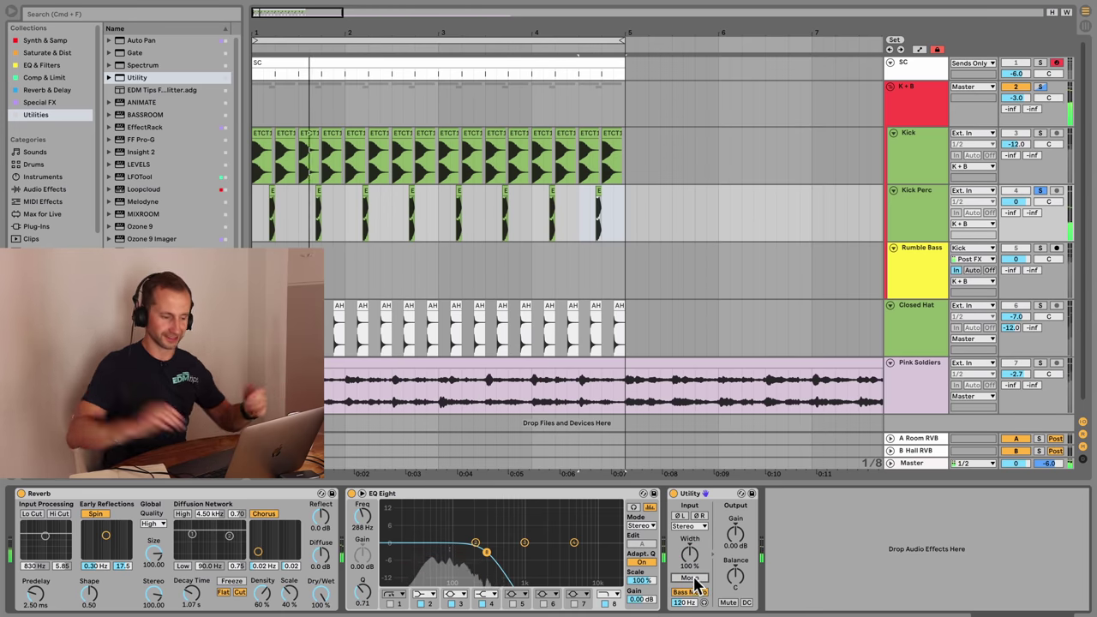
click(1040, 190)
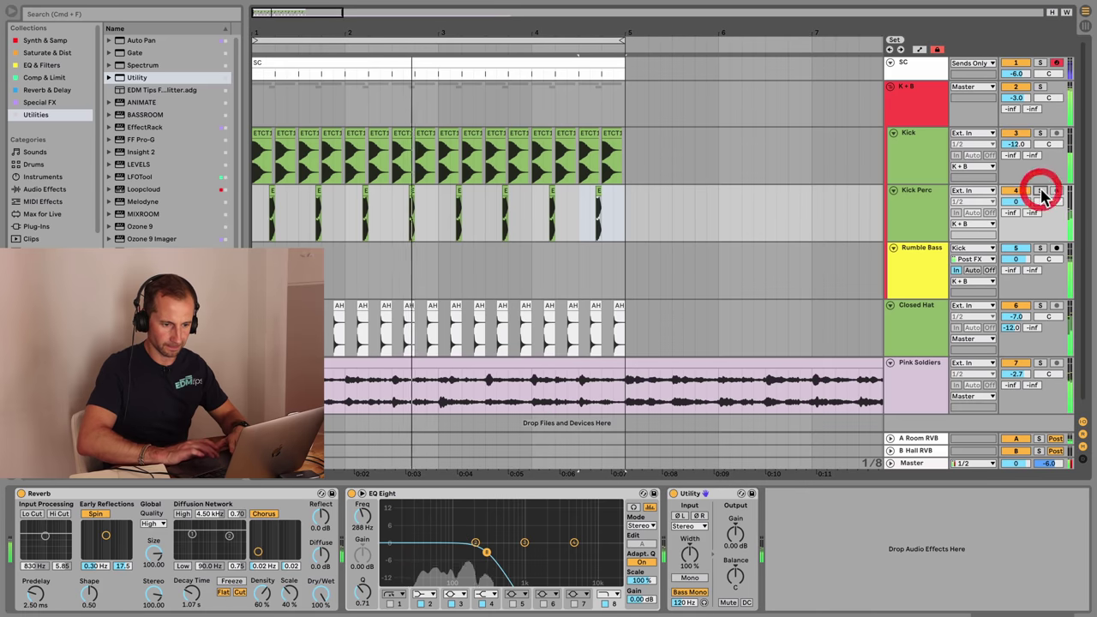
- Unfold the Compressor on the Rumble Bass track, rename it Pump Compressor and copy the device
click(905, 260)
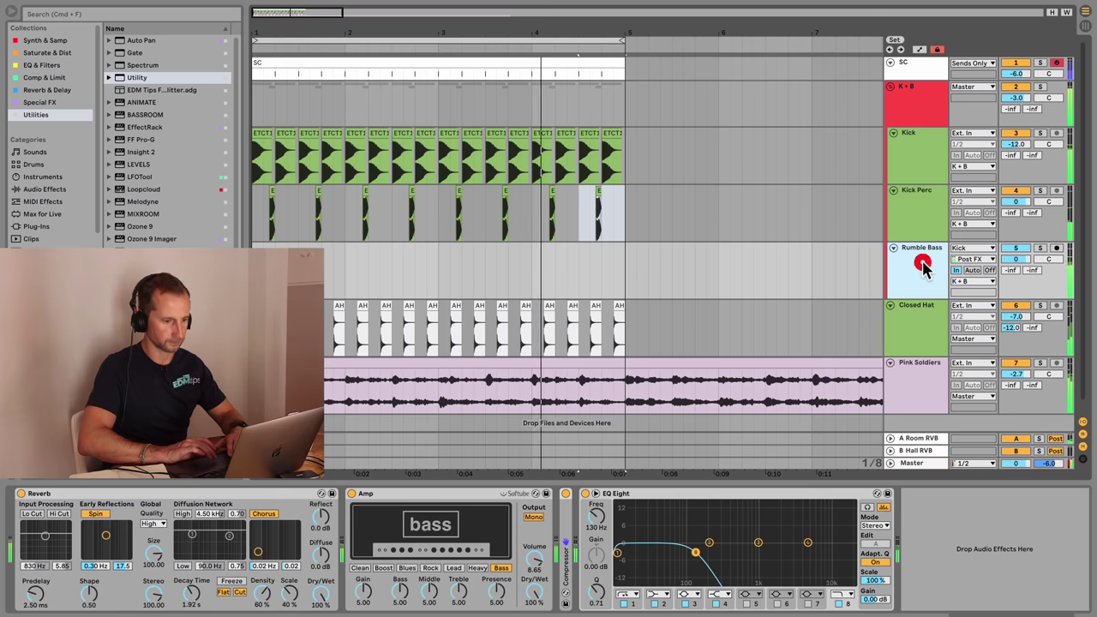
double_click(566, 525)
click(599, 496)
key(super+r)
key(shift+super+Left)
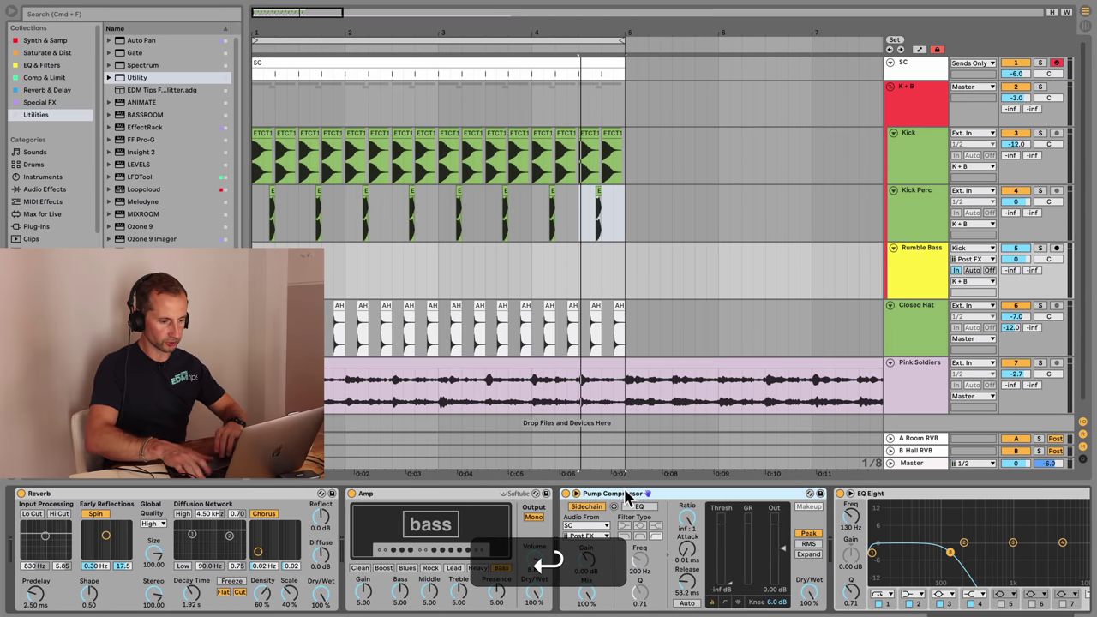
key(super+c)
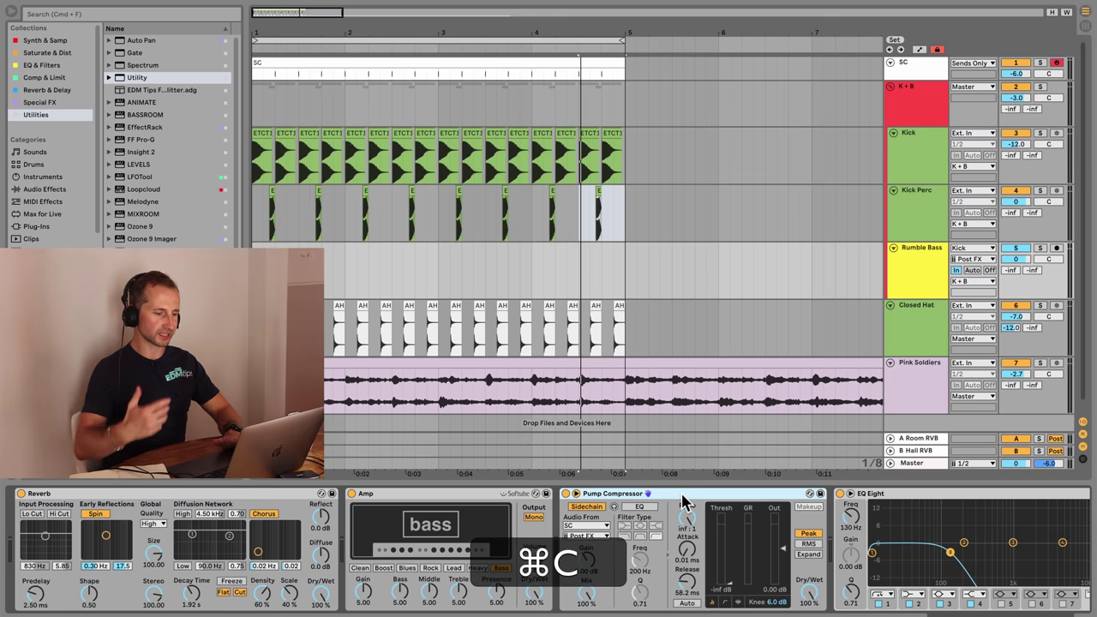
- Paste the Pump Compressor after the Utility on Kick Perc and compare it bypassed and enabled with the track soloed
click(913, 221)
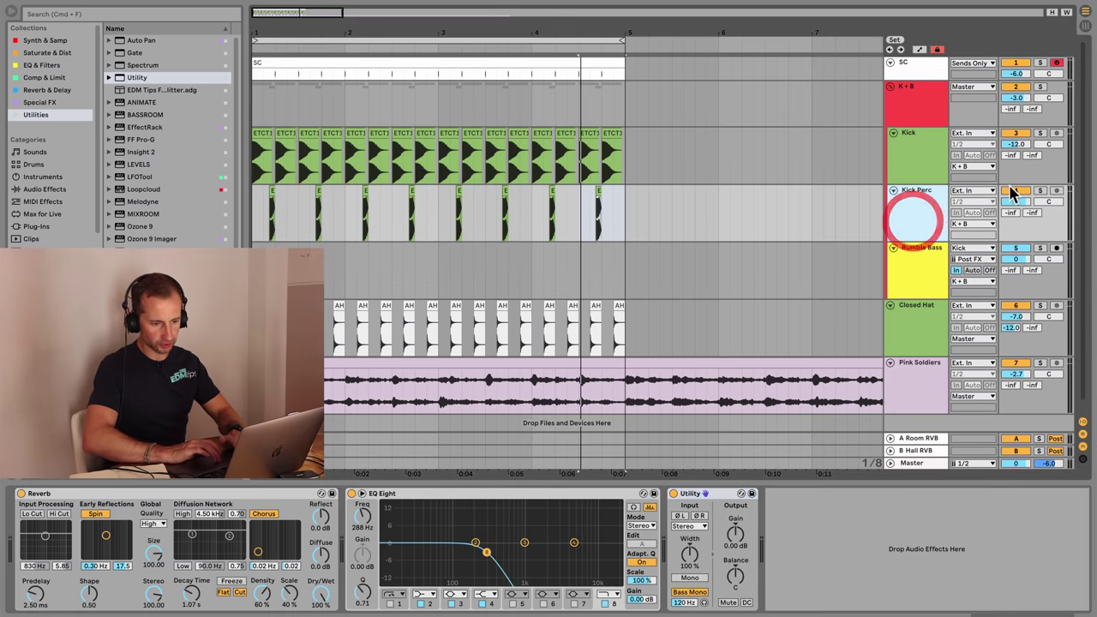
click(1041, 190)
click(832, 523)
key(super+v)
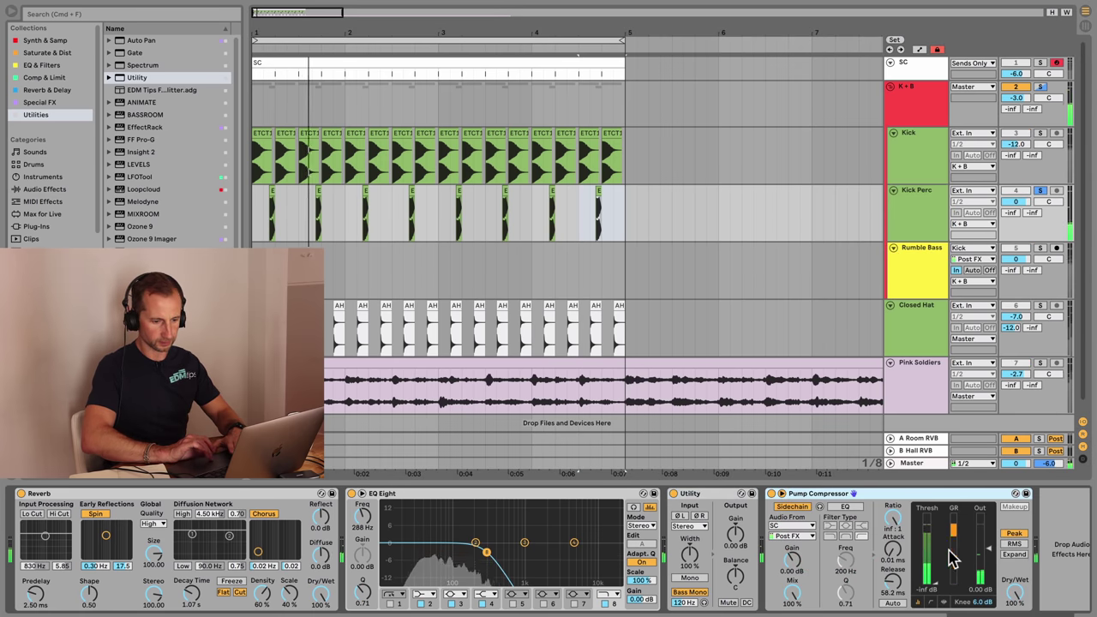
click(771, 494)
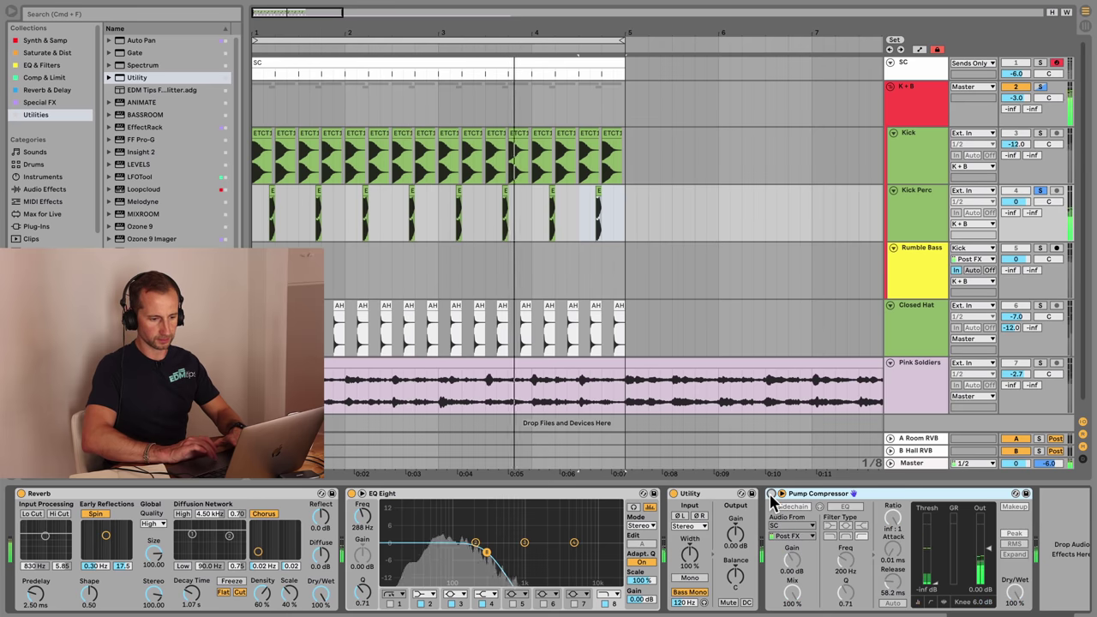
click(772, 495)
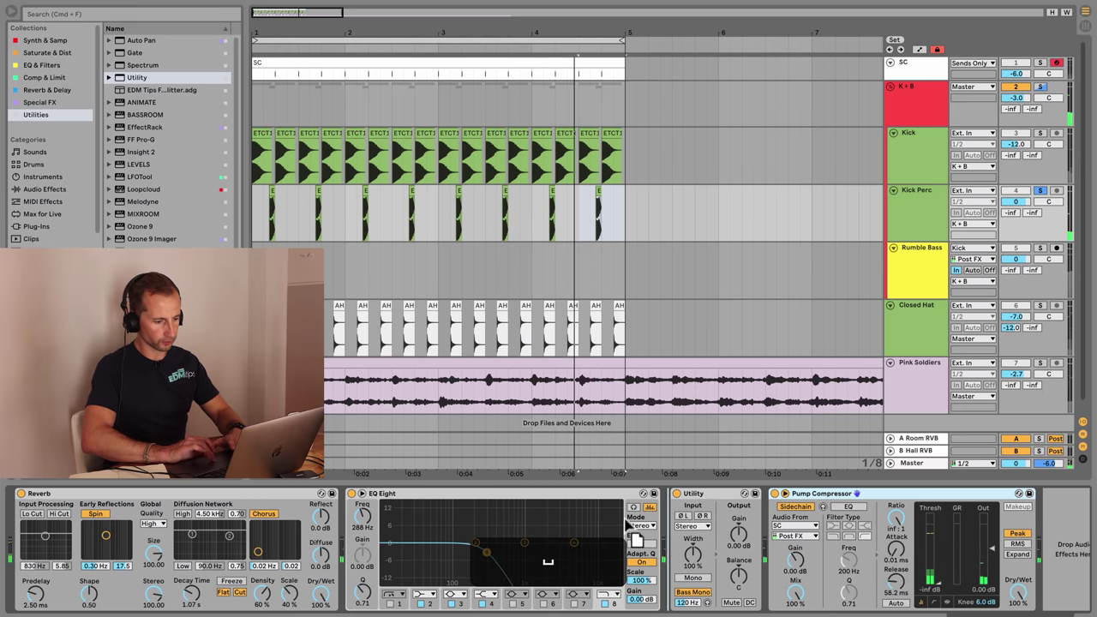
- Move Kick Perc's Pump Compressor between the Reverb and EQ Eight, audition it, and unsolo the track
drag(354, 534, 356, 529)
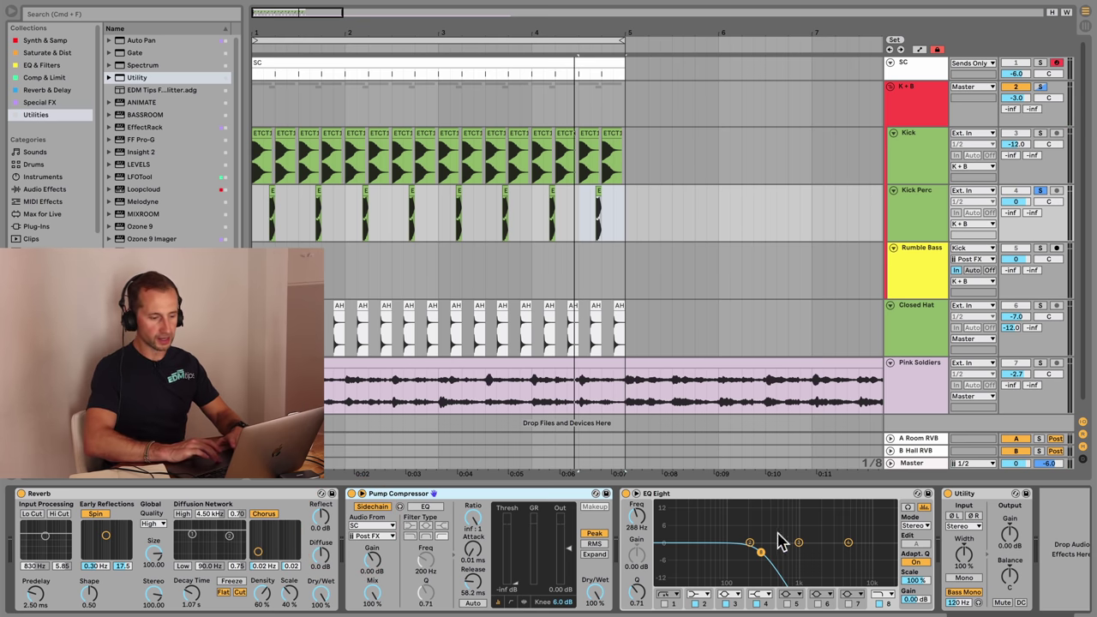
key(space)
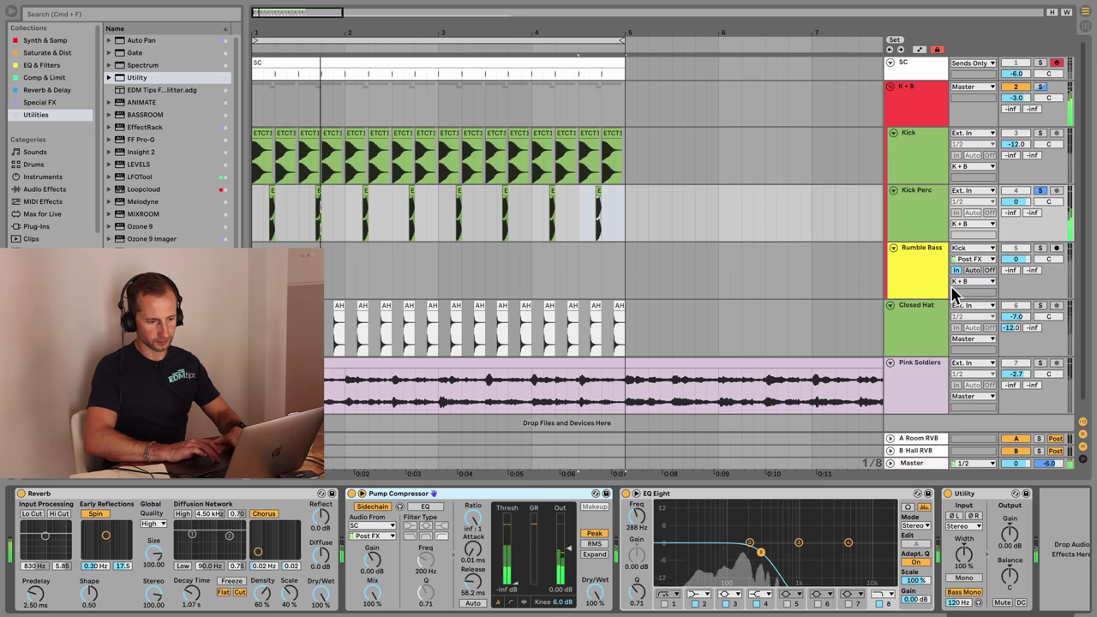
click(1041, 191)
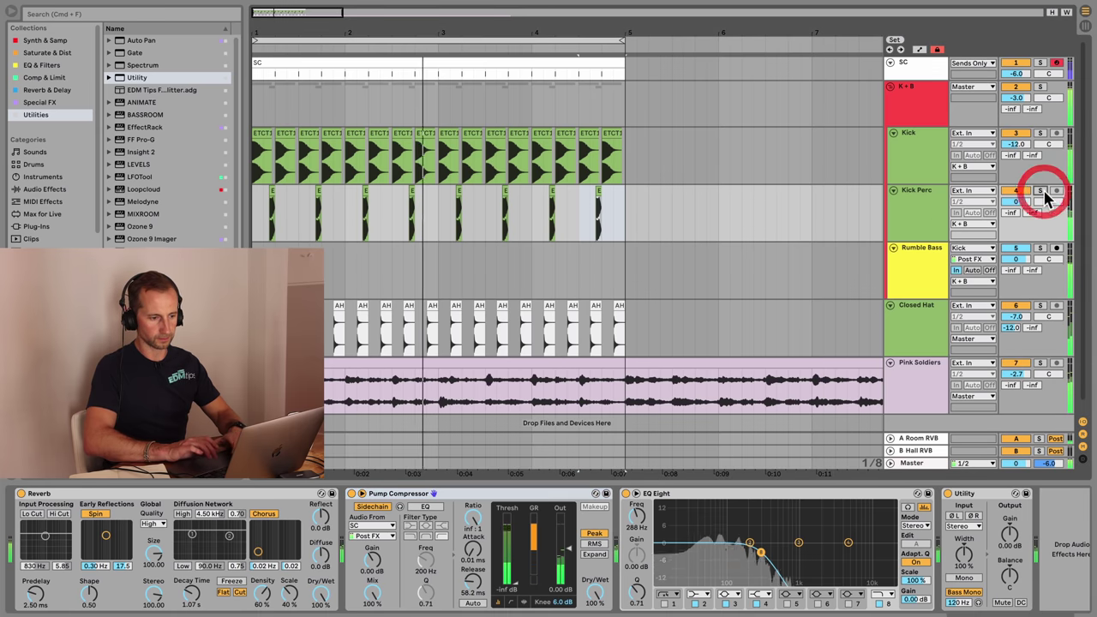
- Fold the K + B group and assign the Closed Hat track's colour to its clips
click(891, 87)
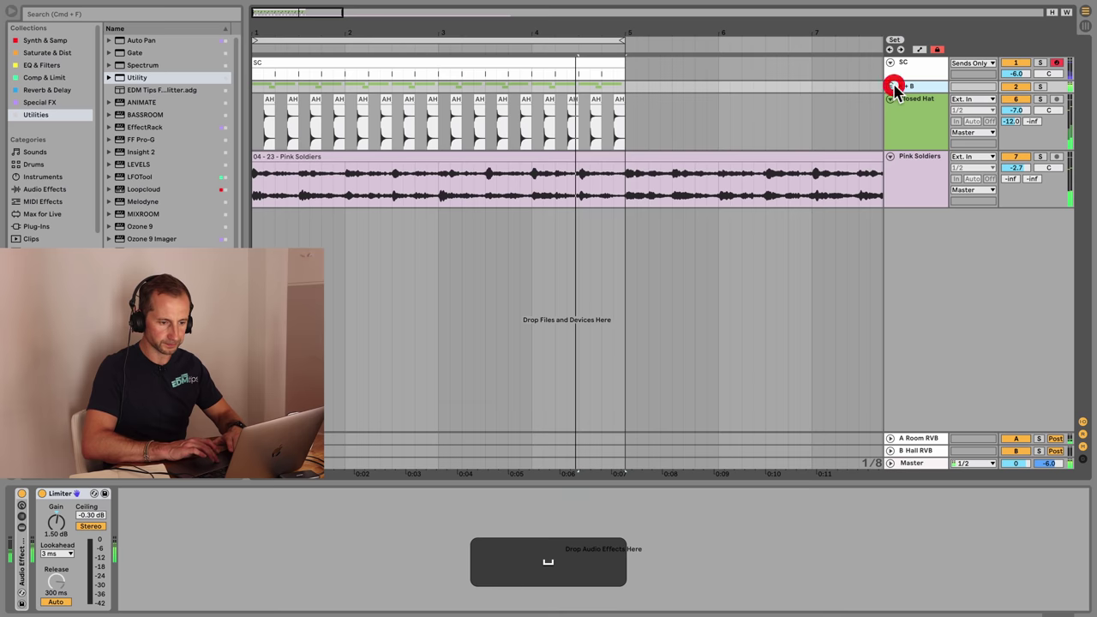
right_click(902, 129)
click(946, 338)
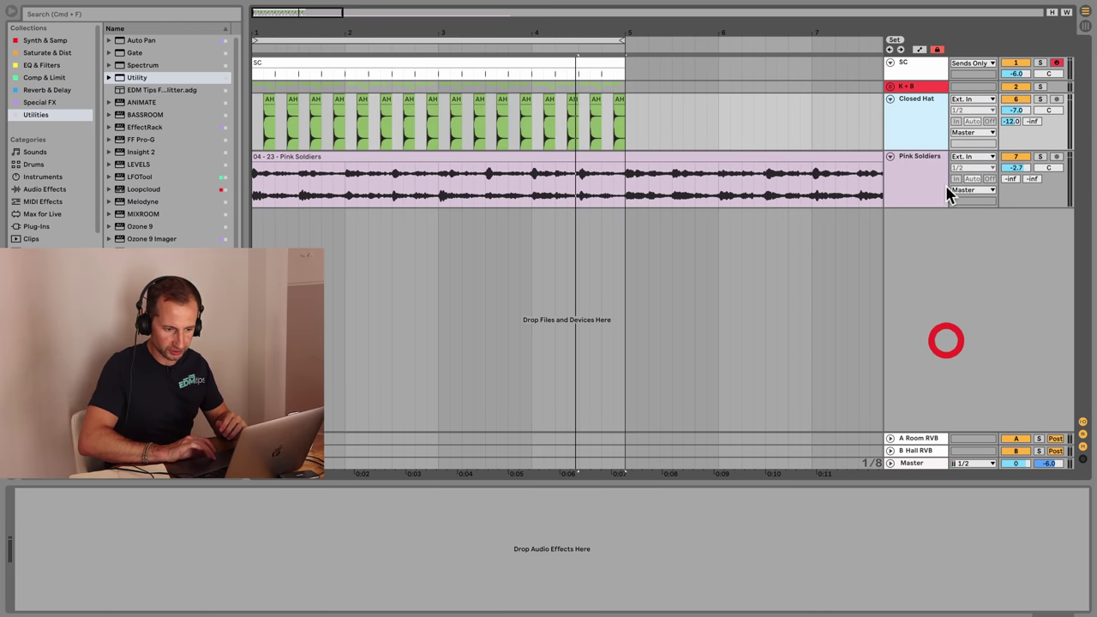
- Insert a new audio track below Closed Hat and unfold it
click(914, 109)
key(super+t)
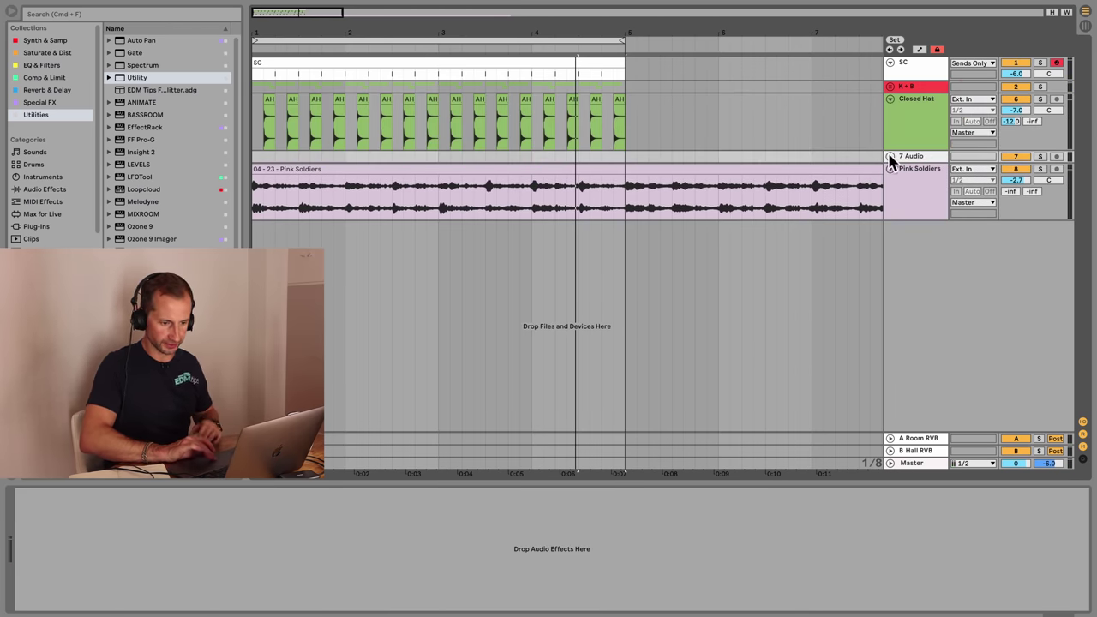
click(890, 156)
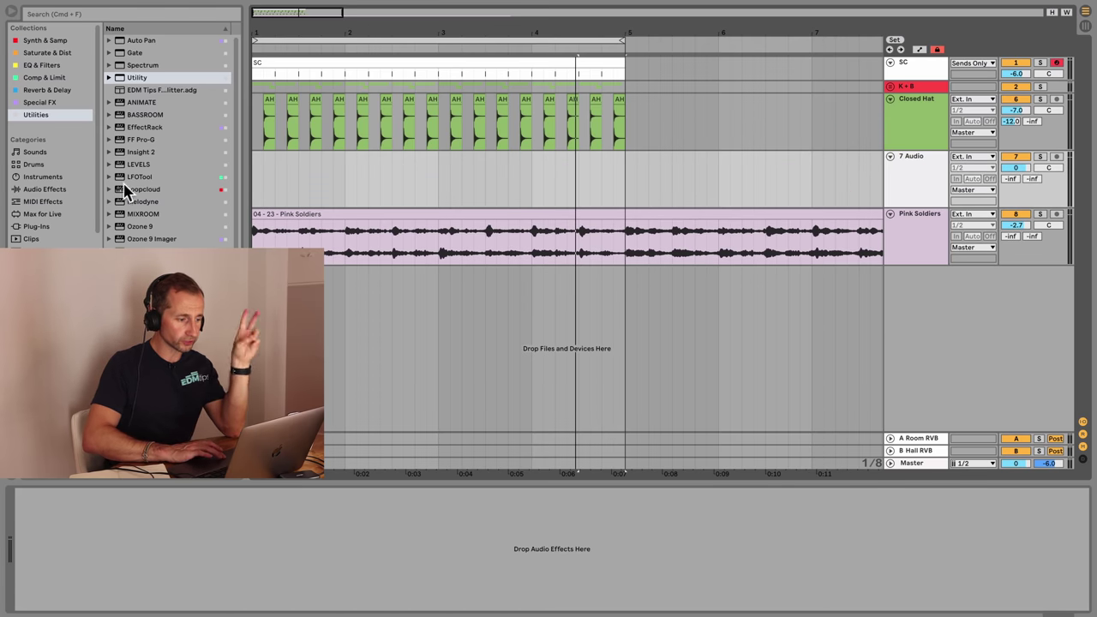
- Open the VEH3 Houseloops 128BPM folder inside the House / Techno loop collection
scroll(51, 206, down, 5)
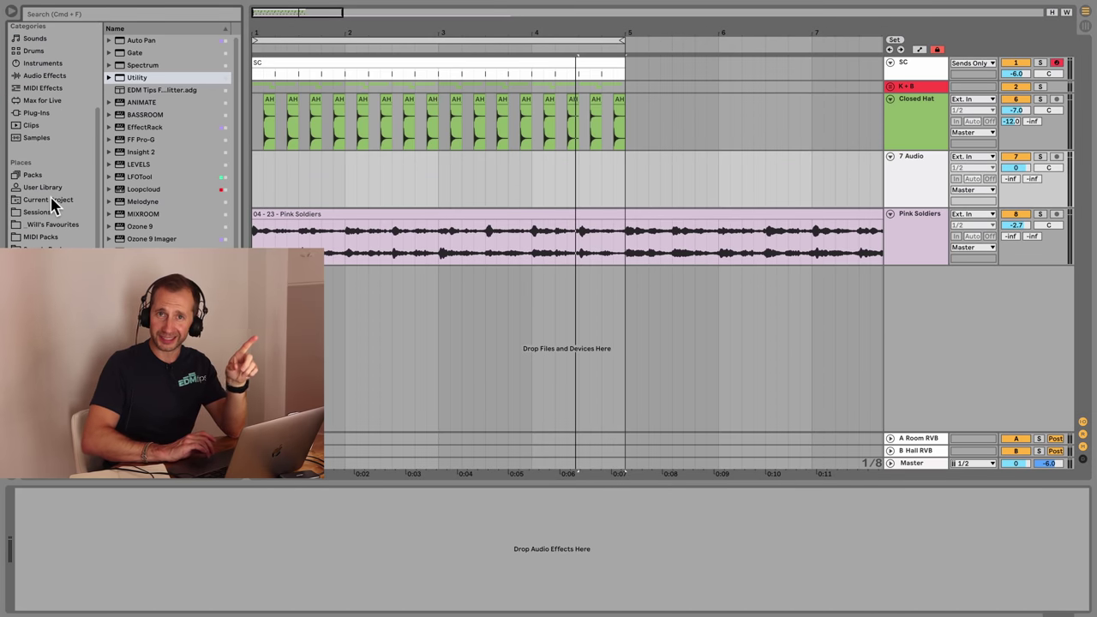
click(48, 262)
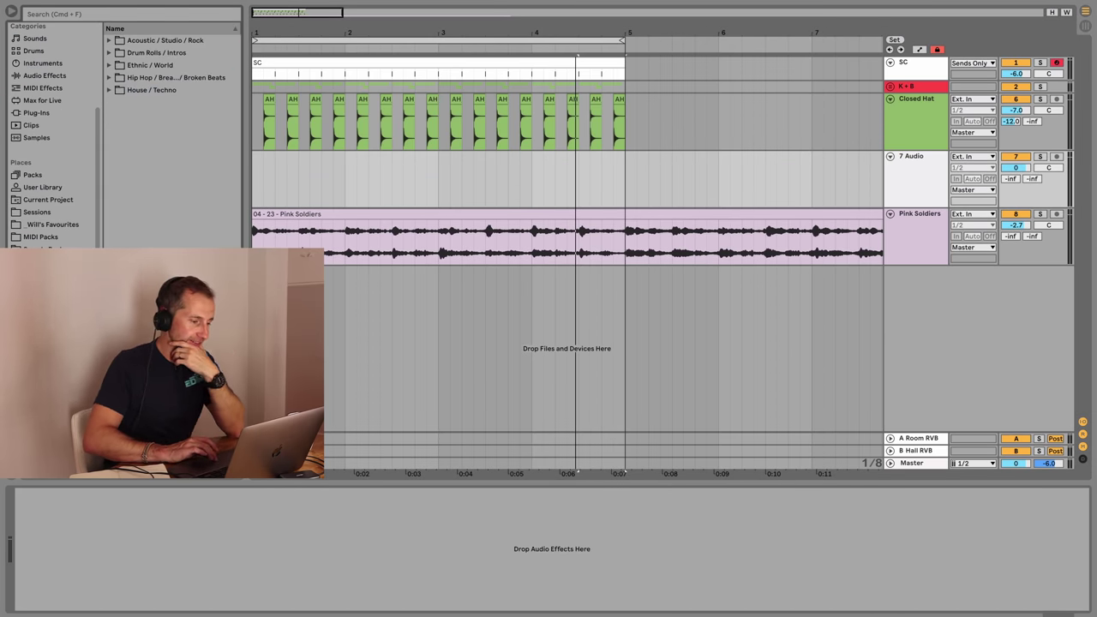
click(110, 90)
scroll(159, 179, down, 5)
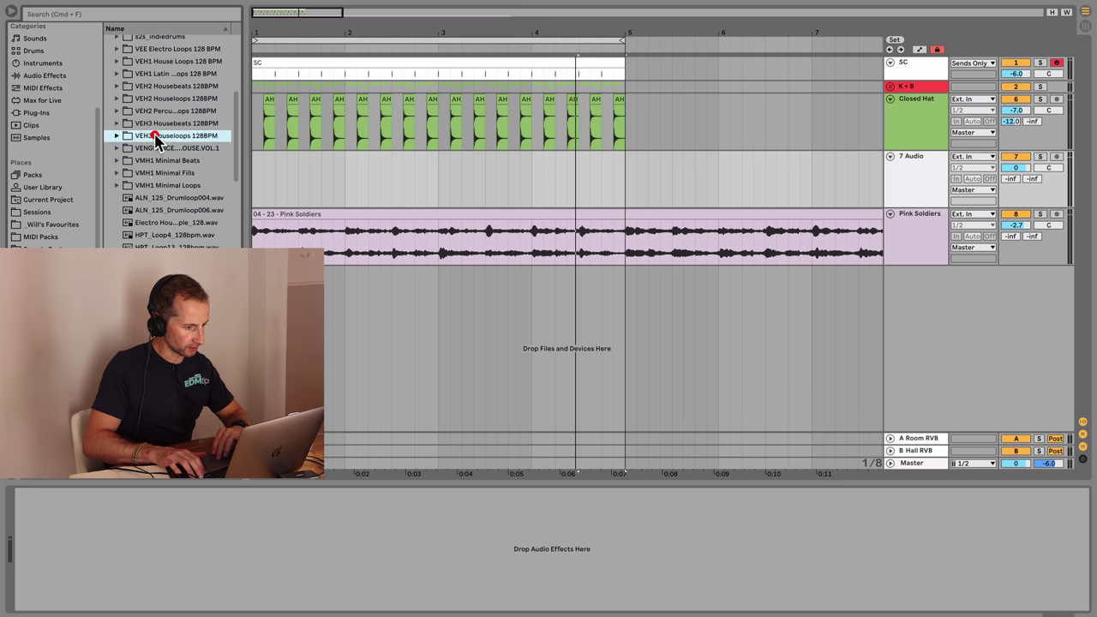
key(Up)
key(Right)
- Preview loops 001 to 005 in the VEH3 Houseloops 128BPM folder, ending on 004
key(Down)
key(Down)
key(Down)
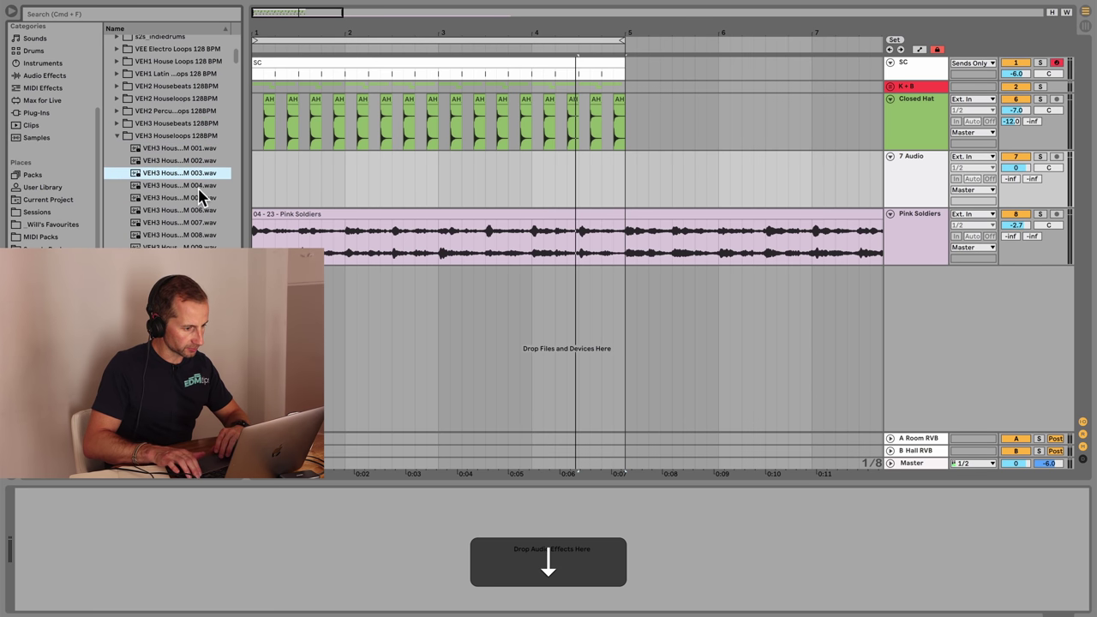
key(Down)
key(Down)
key(Up)
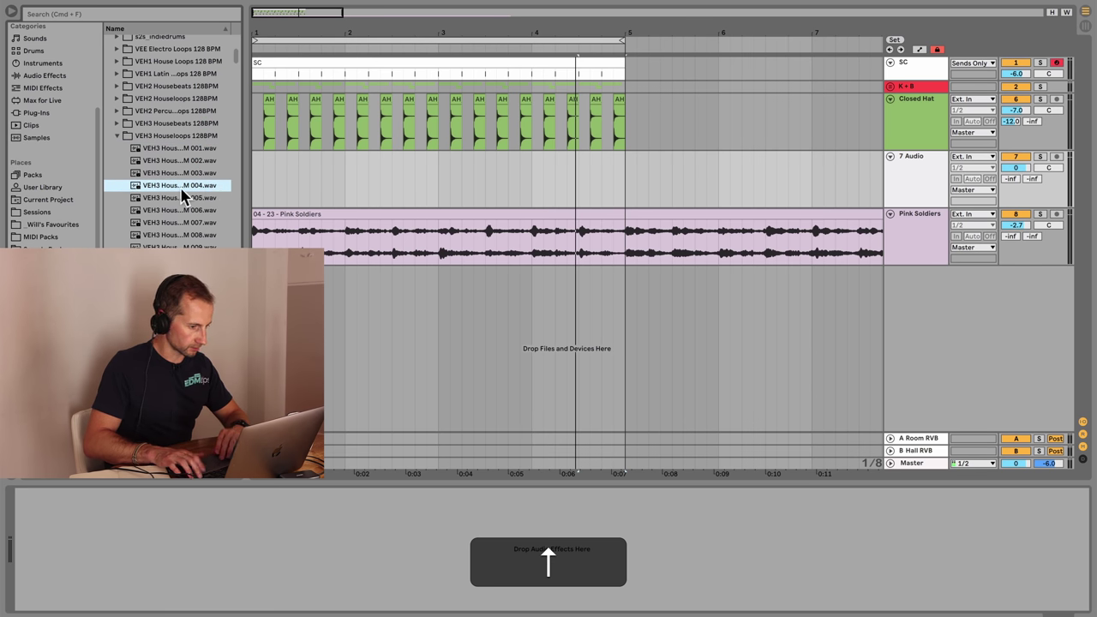
key(space)
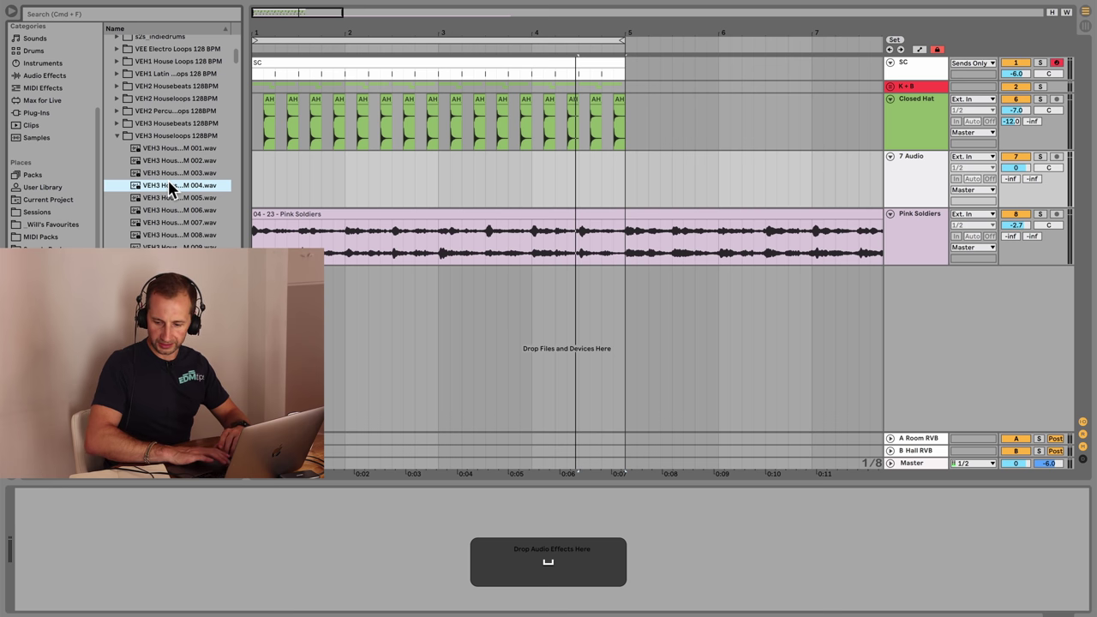
- Place the VEH3 Houseloops 128BPM 004 loop at bar 1 of the new track, set its volume to -3.8 dB and audition it soloed
drag(170, 188, 258, 177)
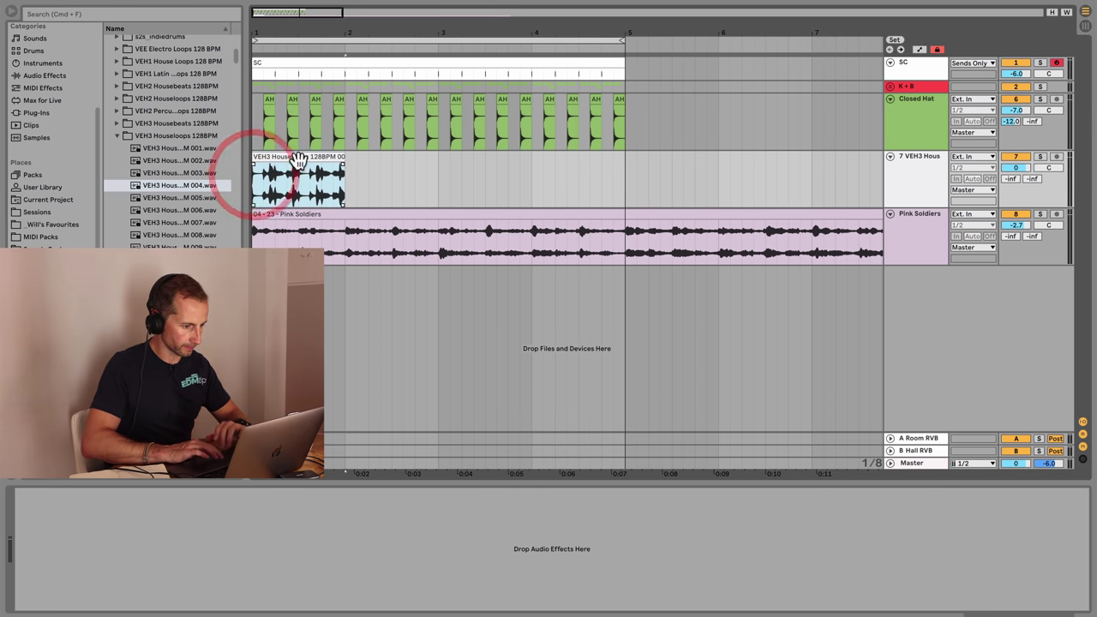
click(1010, 167)
click(1040, 157)
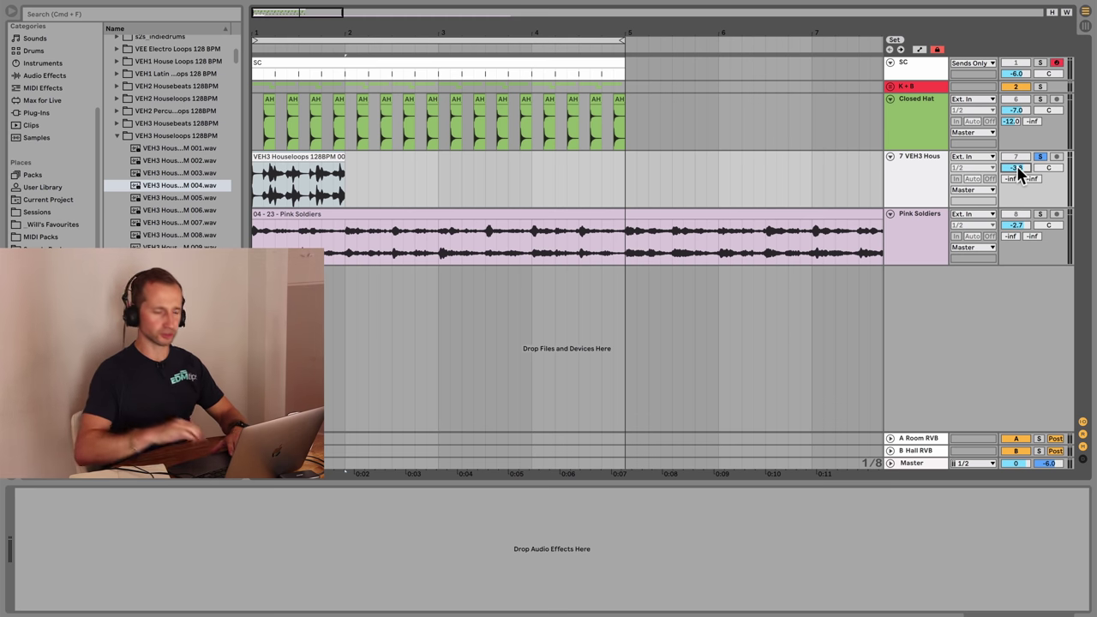
key(space)
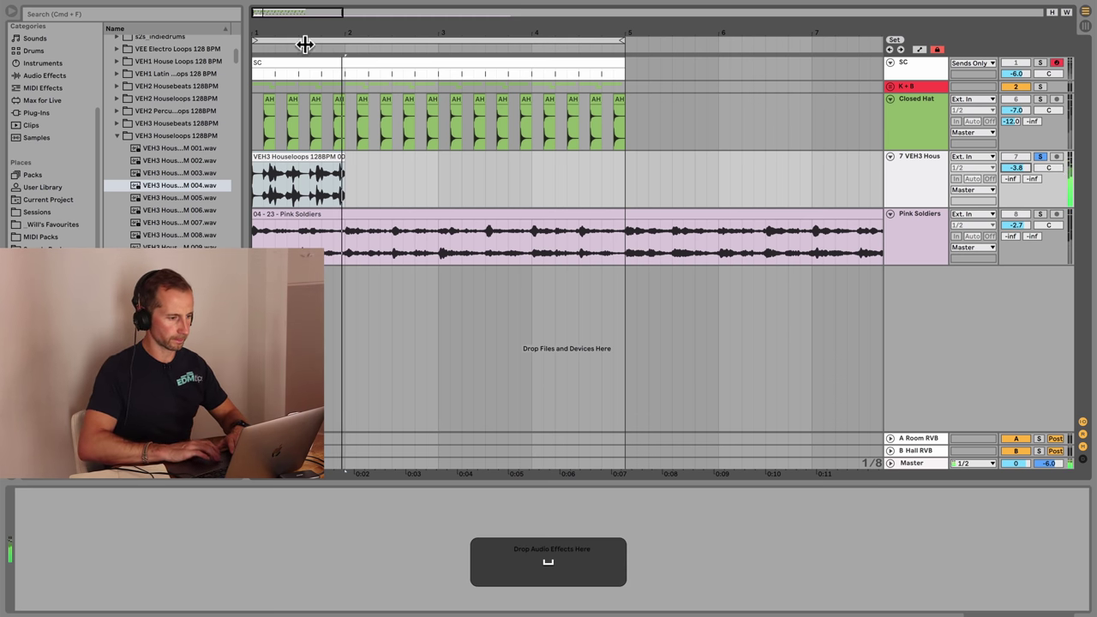
- Trim the start of the house loop clip to just before its first offbeat percussion hit and play it back
drag(266, 46, 263, 104)
key(space)
drag(255, 157, 283, 162)
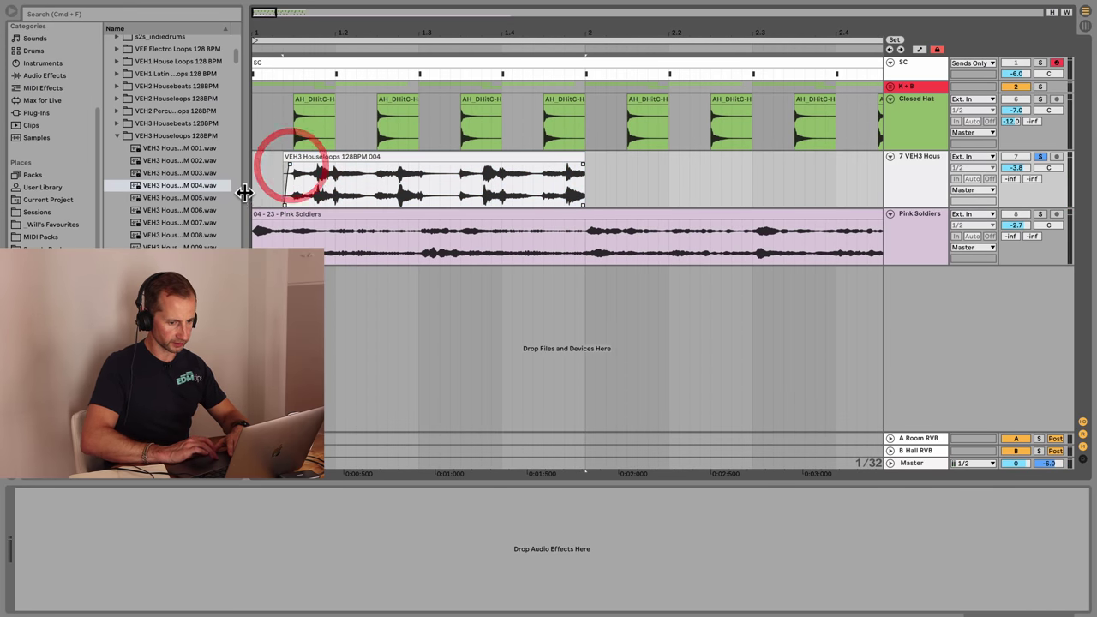
click(255, 184)
key(space)
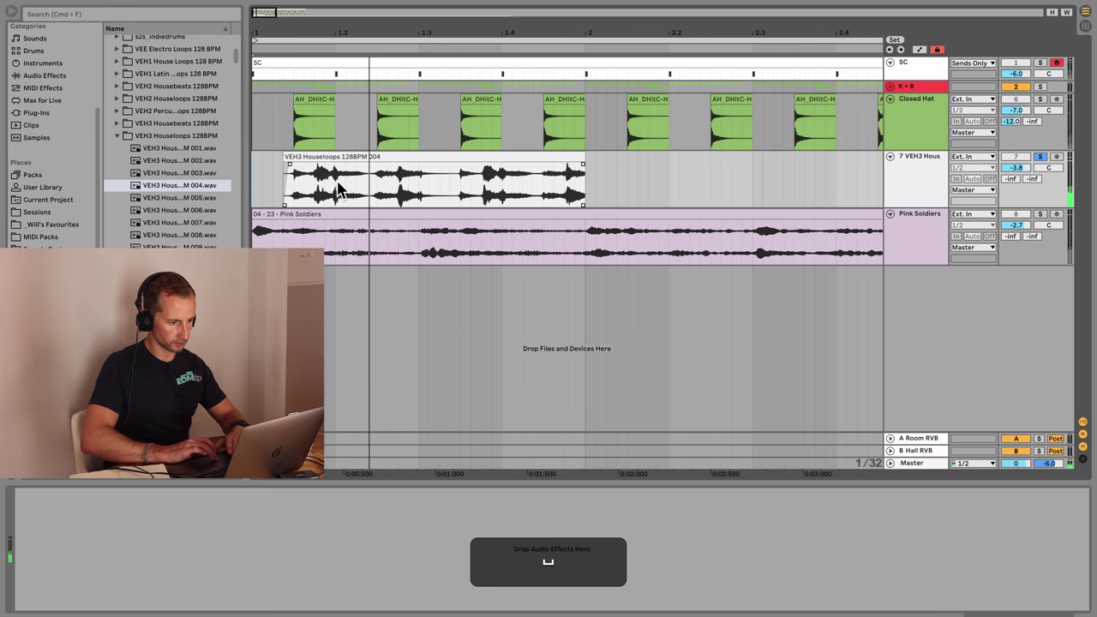
- Delete the section of the house loop from beat 1.2 up to just before the second percussion hit, and audition the gap
key(space)
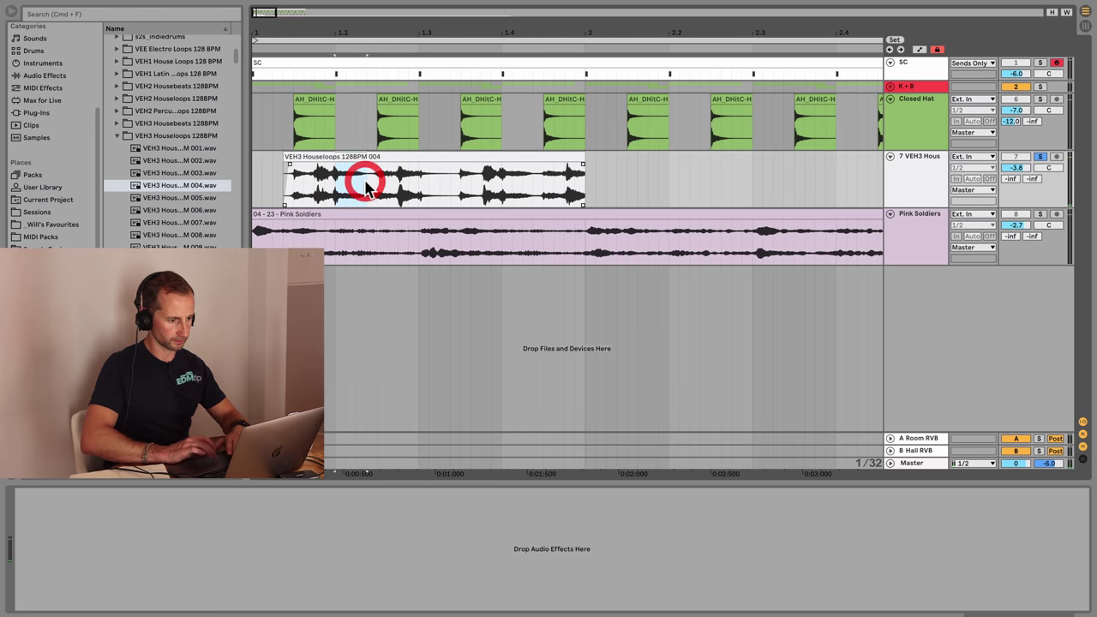
key(BackSpace)
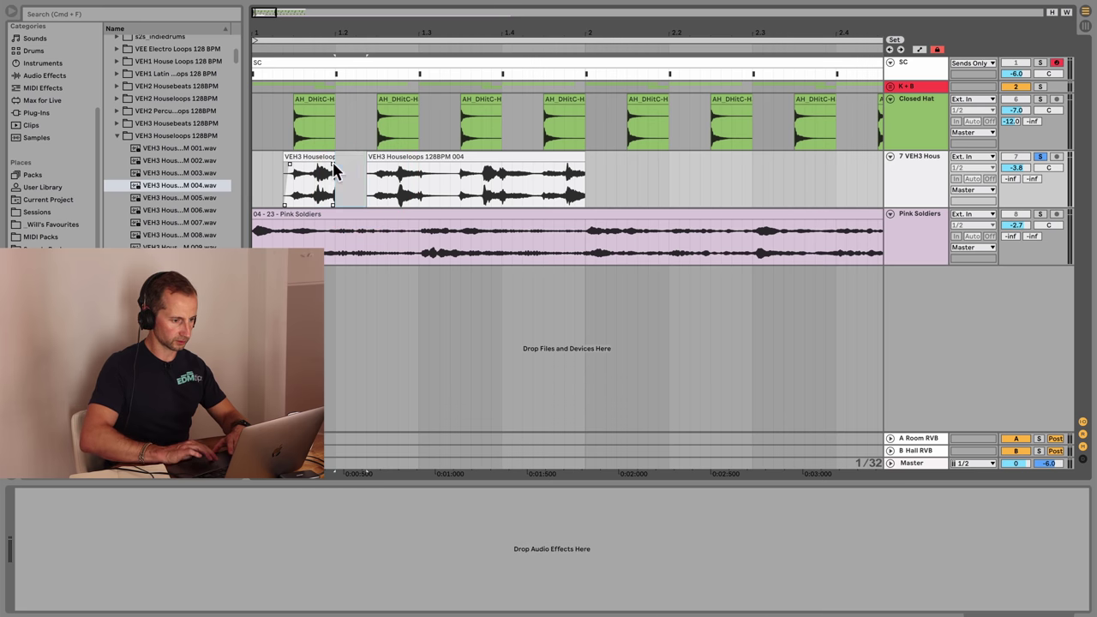
click(255, 180)
key(space)
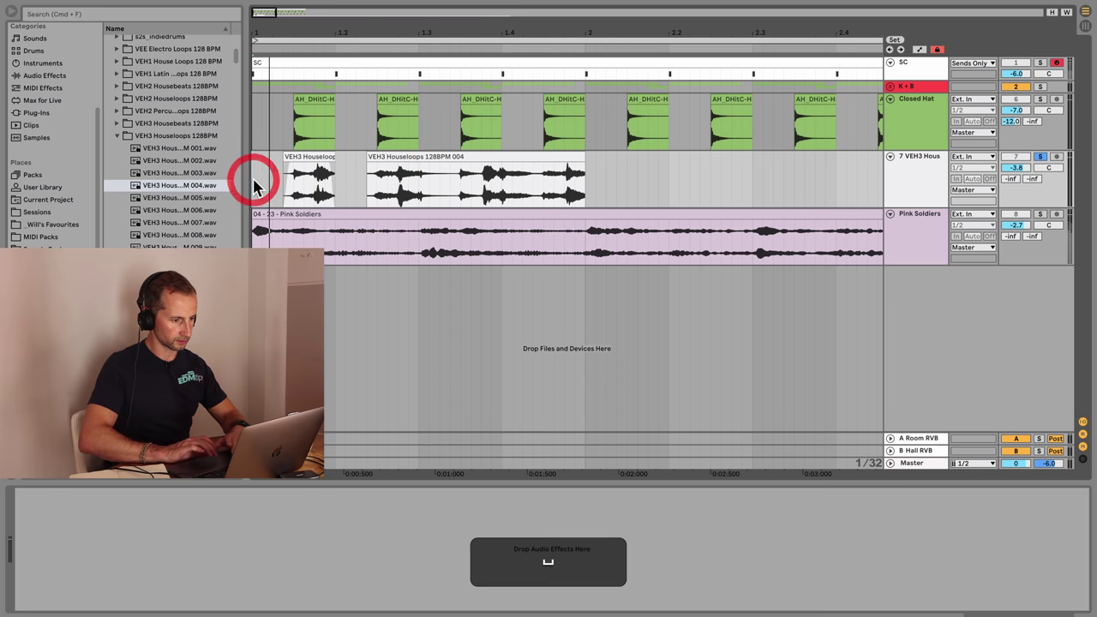
key(space)
key(space)
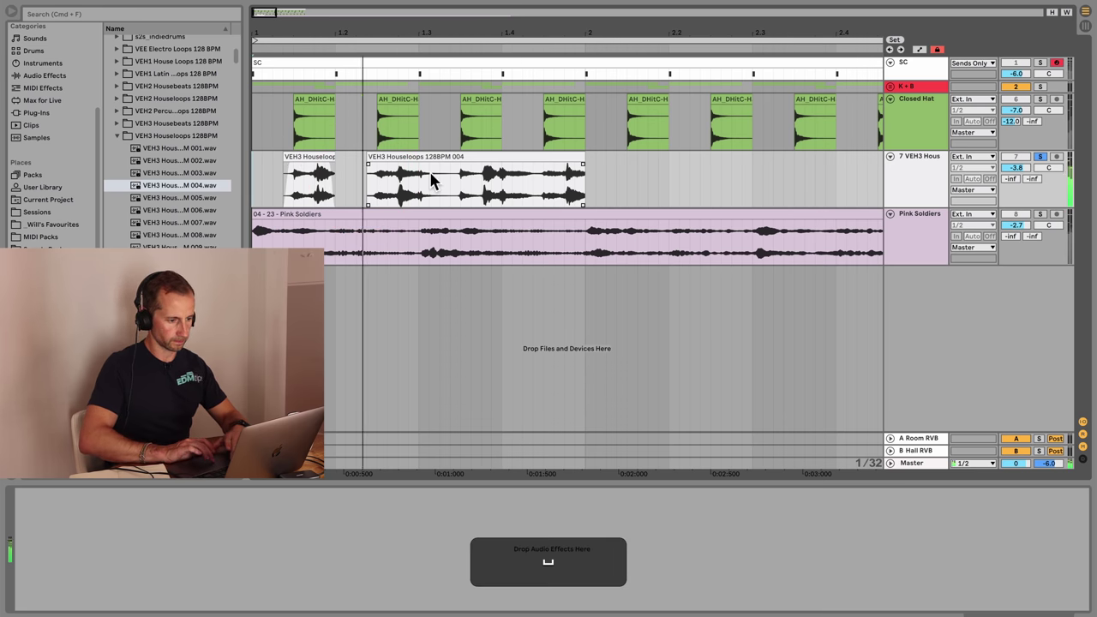
- Delete the house loop from beat 1.3 to its end and audition the two remaining percussion hits
click(444, 189)
click(448, 178)
click(420, 184)
key(space)
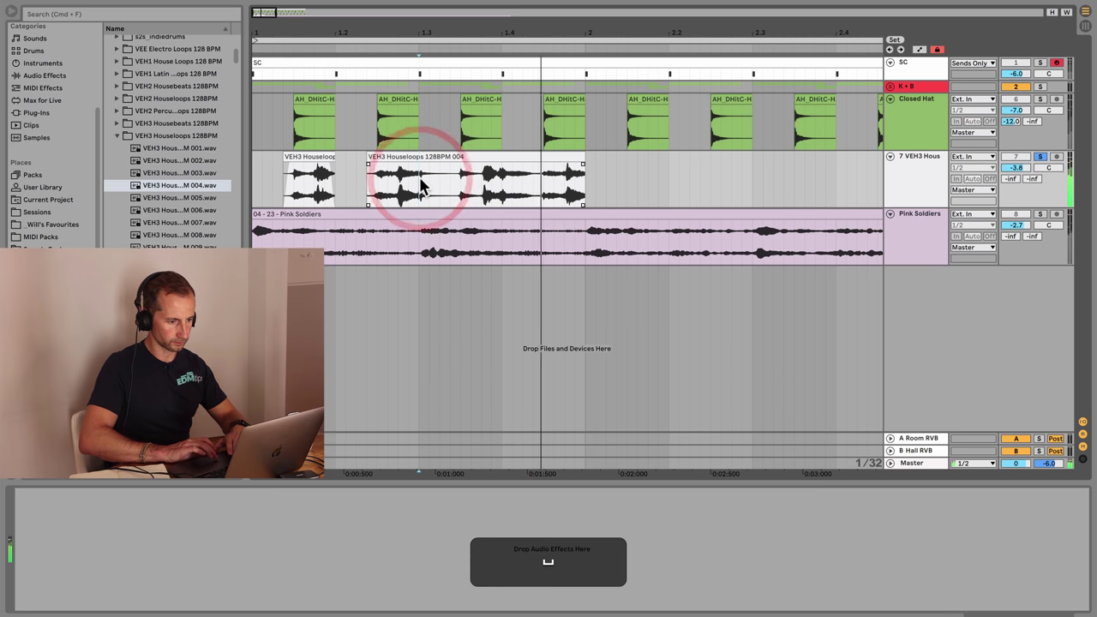
drag(420, 180, 576, 182)
key(BackSpace)
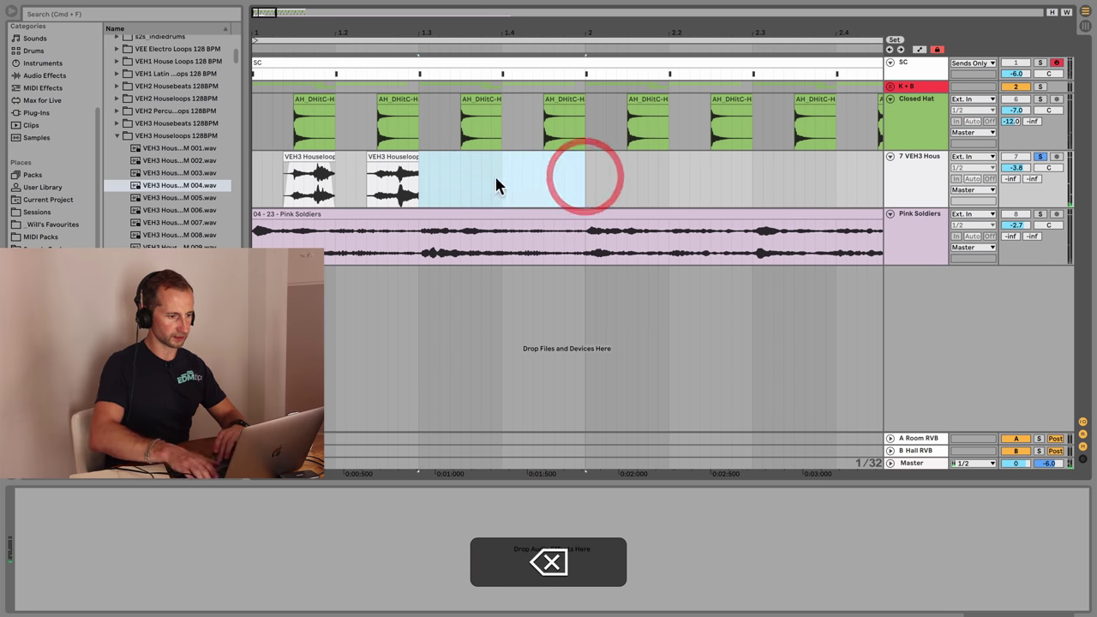
click(412, 170)
key(space)
click(247, 178)
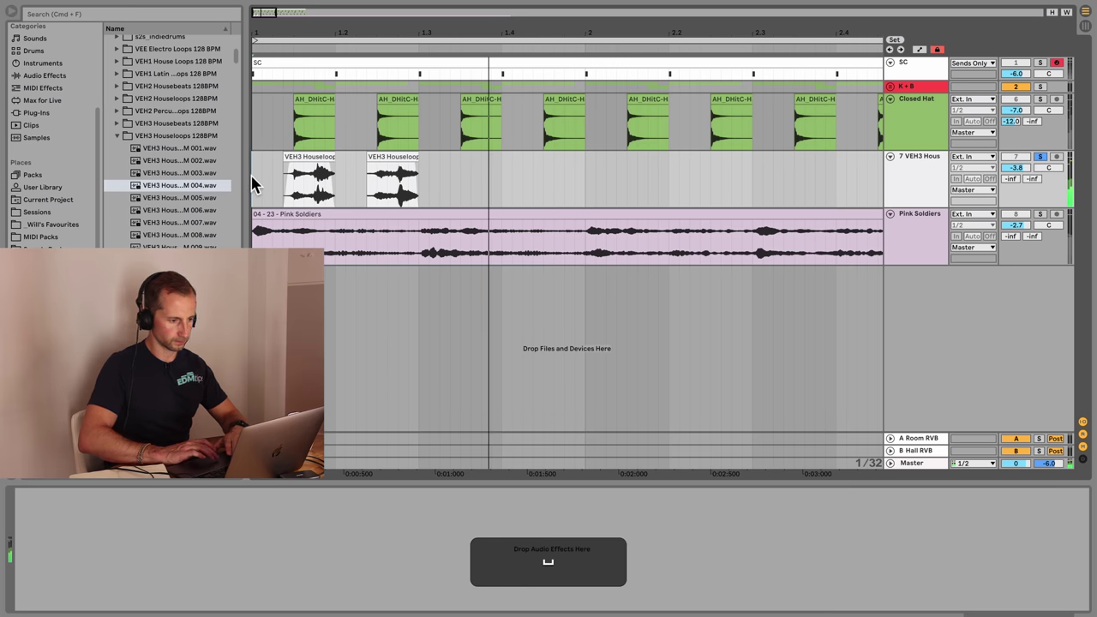
key(space)
- Duplicate the two-beat percussion pattern from bar 1 to beat 1.3 repeatedly until it fills the track up to bar 5
drag(253, 179, 401, 177)
key(space)
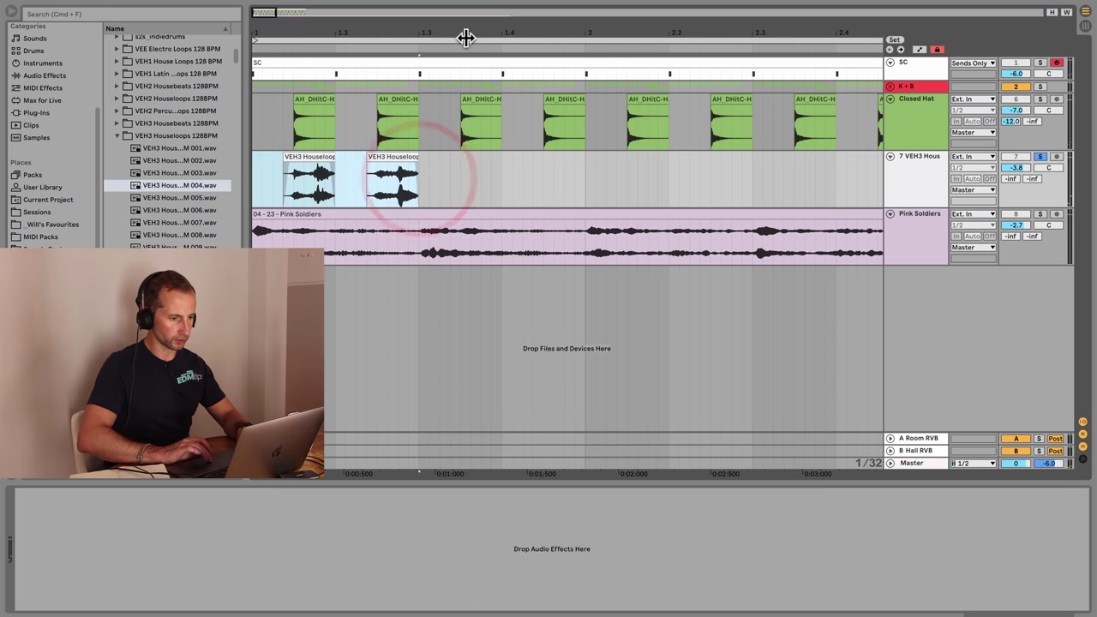
drag(466, 37, 276, 34)
key(super+d)
key(super+d)
key(super+d)
key(super+d)
key(super+d)
key(super+d)
key(super+d)
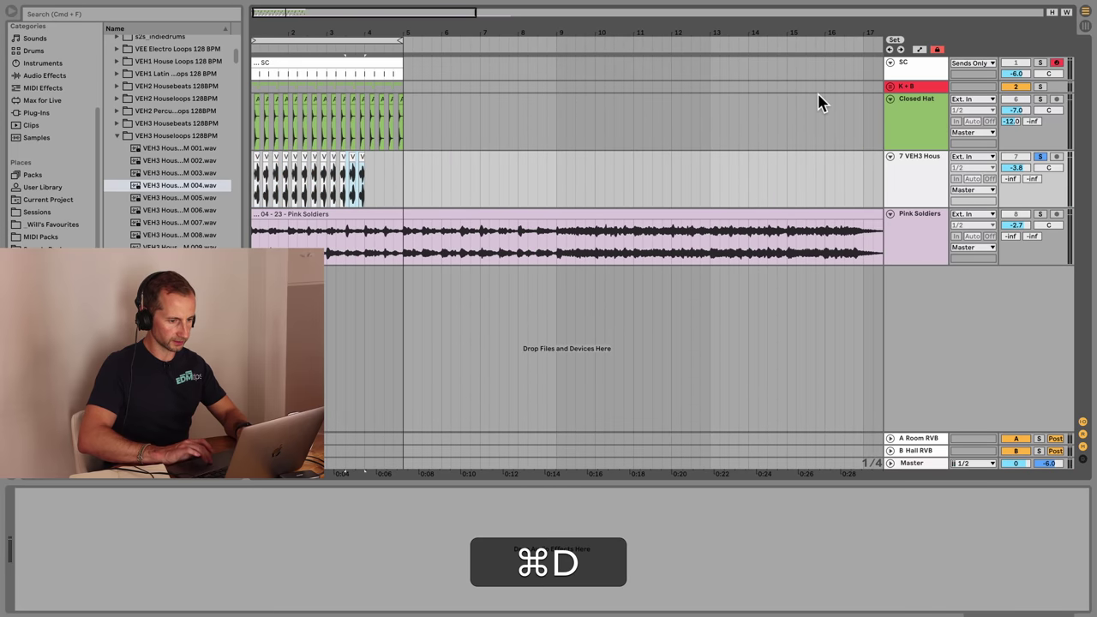
- Colour the percussion loop track the same green as Closed Hat, rename it Perc and assign the colour to its clips
right_click(941, 168)
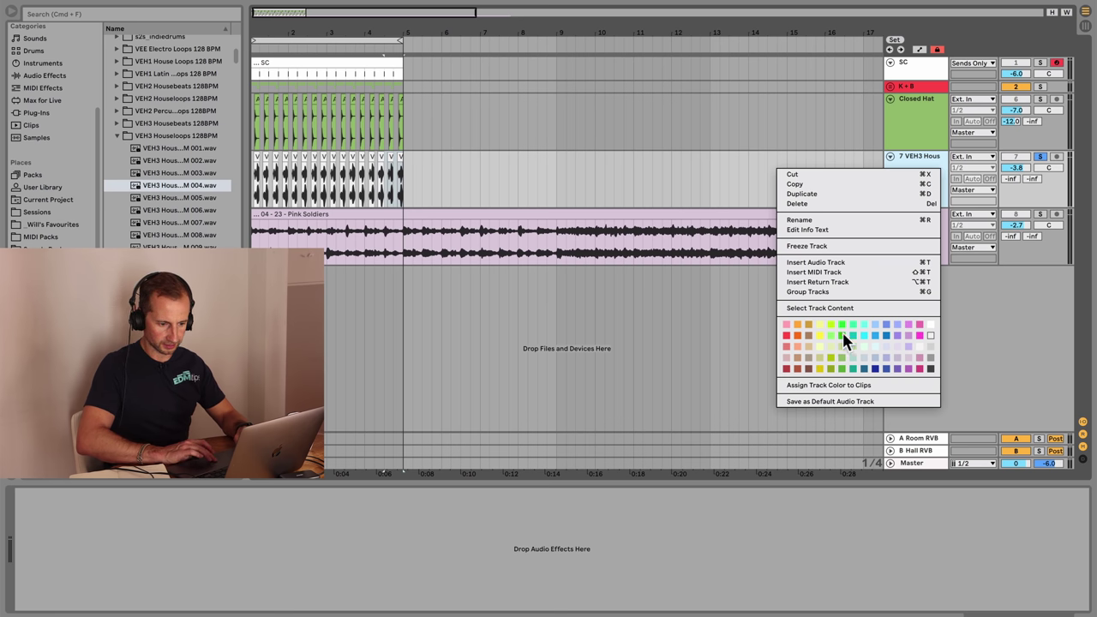
click(841, 357)
click(914, 189)
key(shift+super+r)
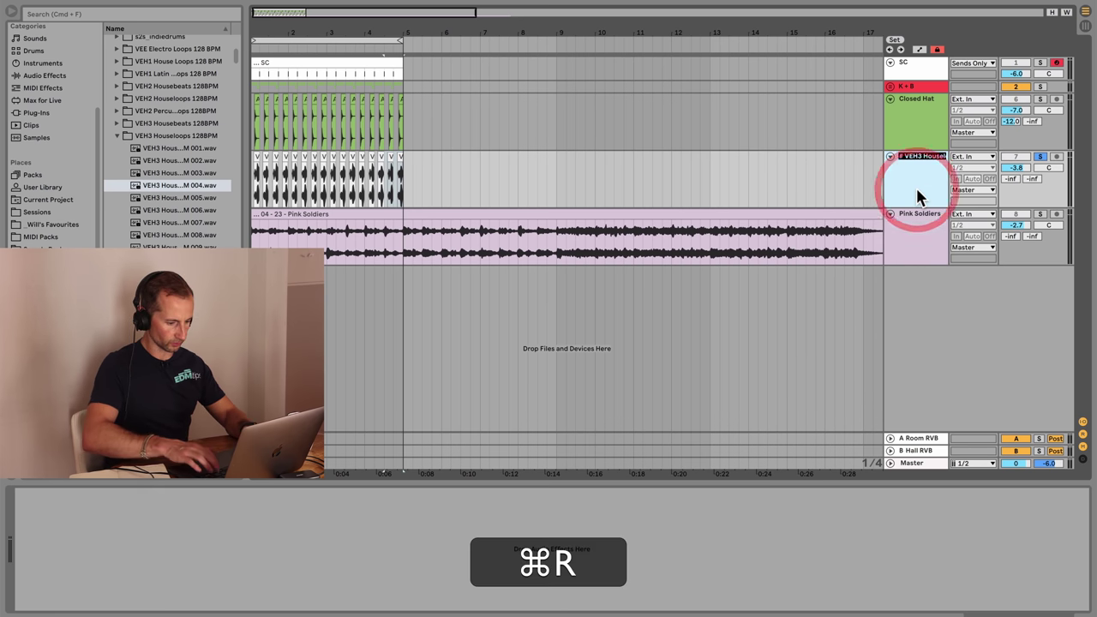
text(Perc)
right_click(917, 192)
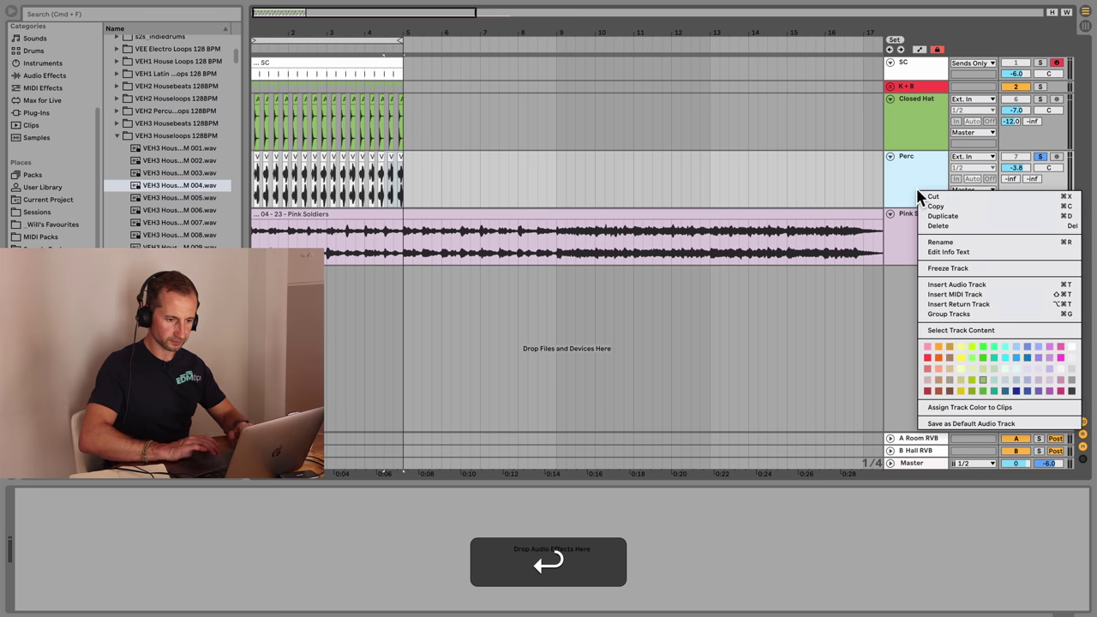
click(942, 409)
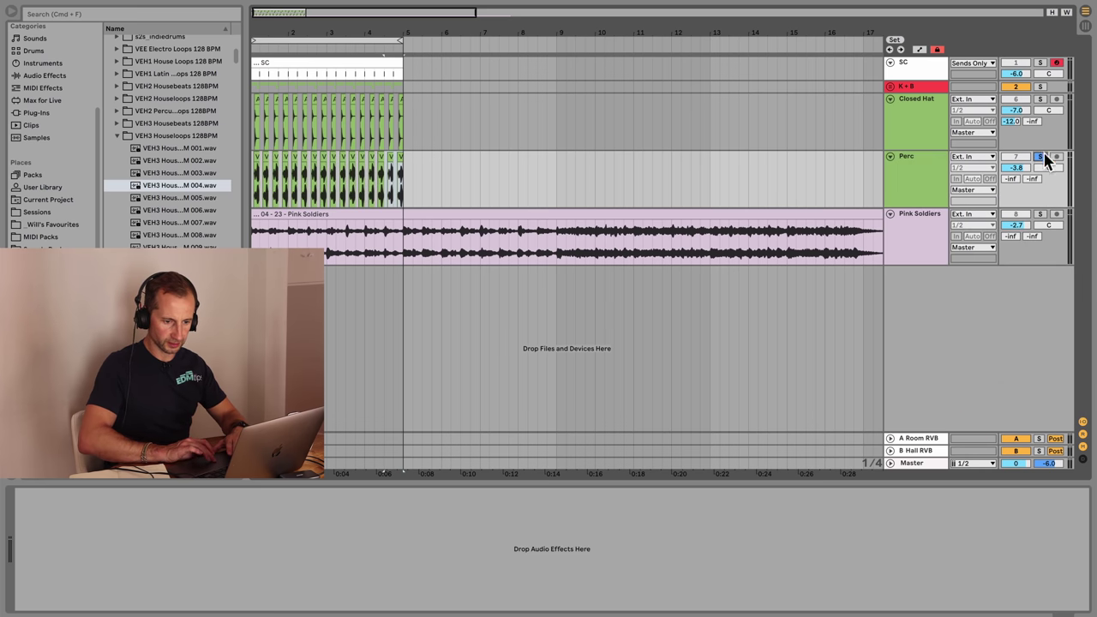
- Unsolo the Perc track, lower its volume to -11.1 dB against the full mix and save the set
click(1040, 156)
click(1010, 167)
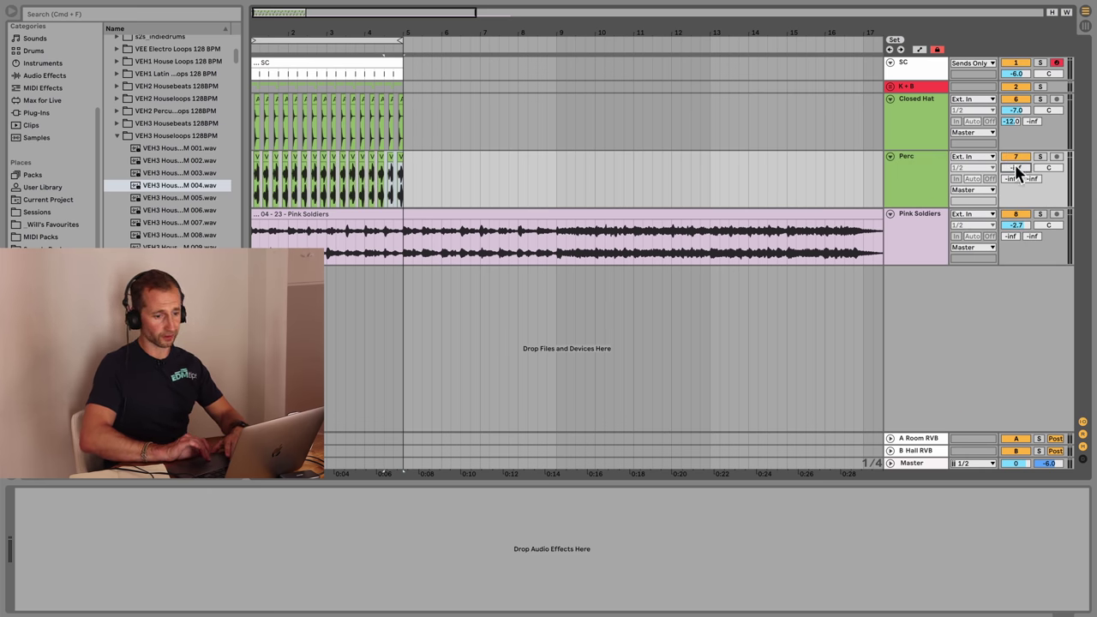
key(space)
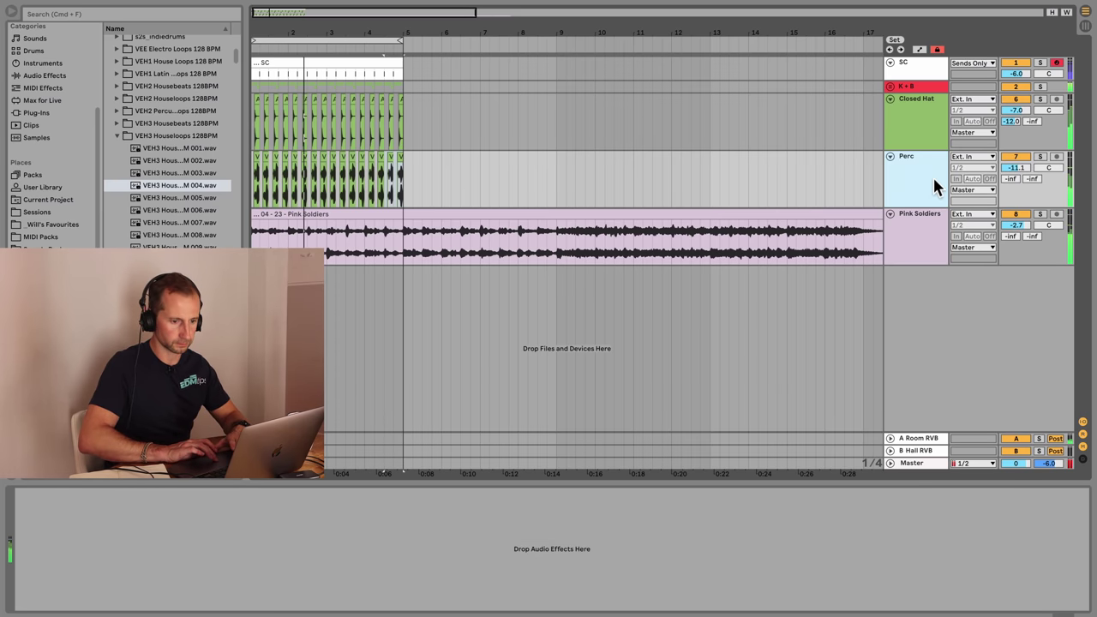
key(XF86AudioRaiseVolume)
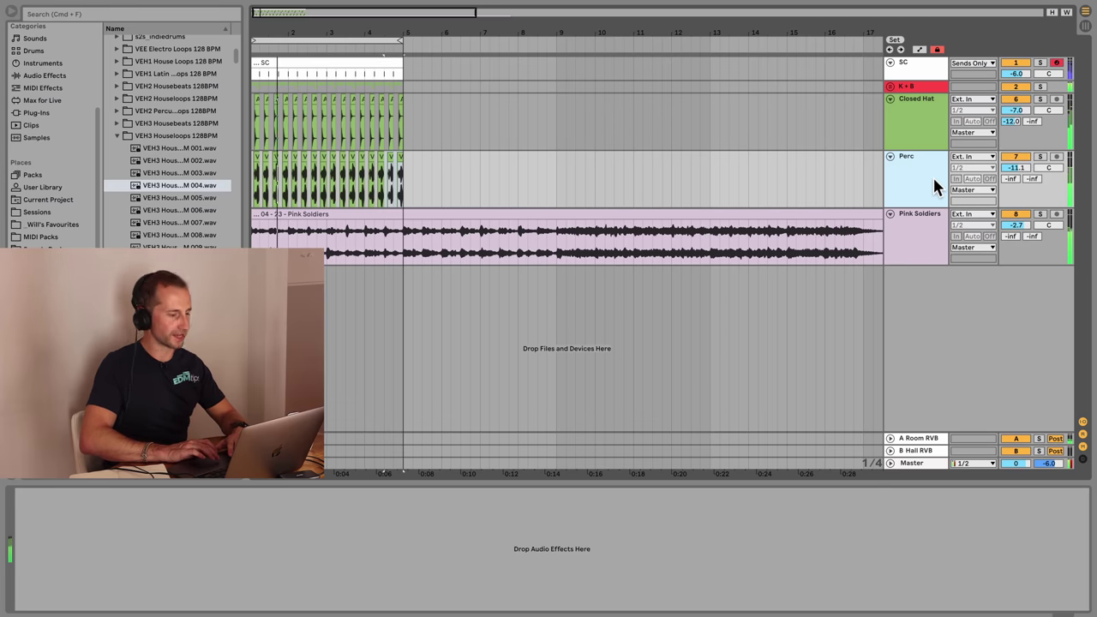
key(super+s)
- Add an Amp effect from the saturation and distortion collection to the Perc track and set its output to Dual
click(911, 181)
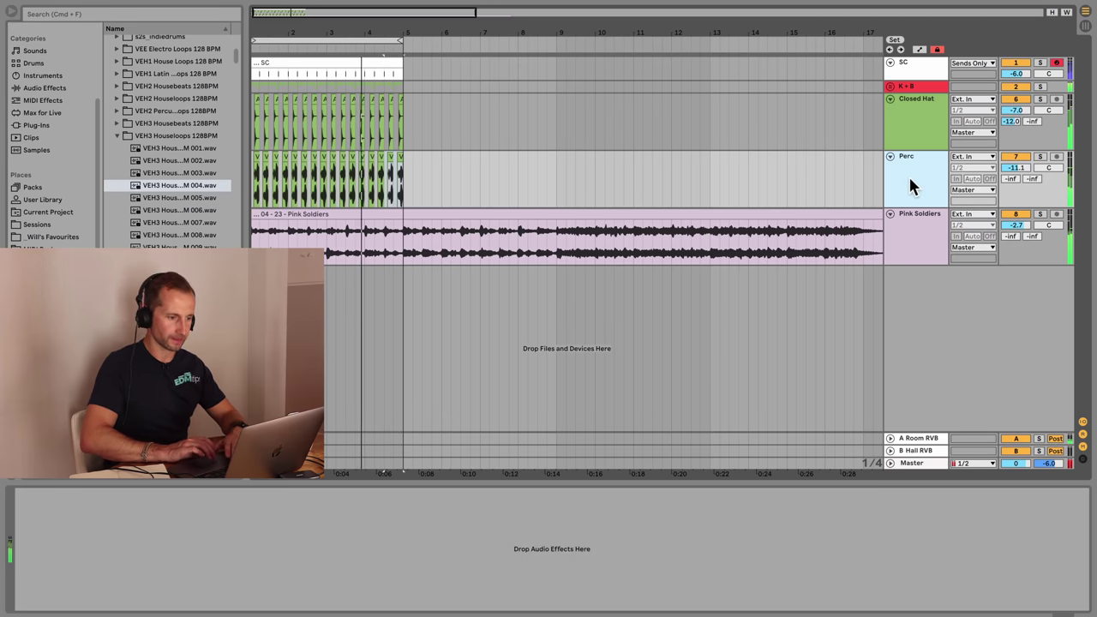
key(space)
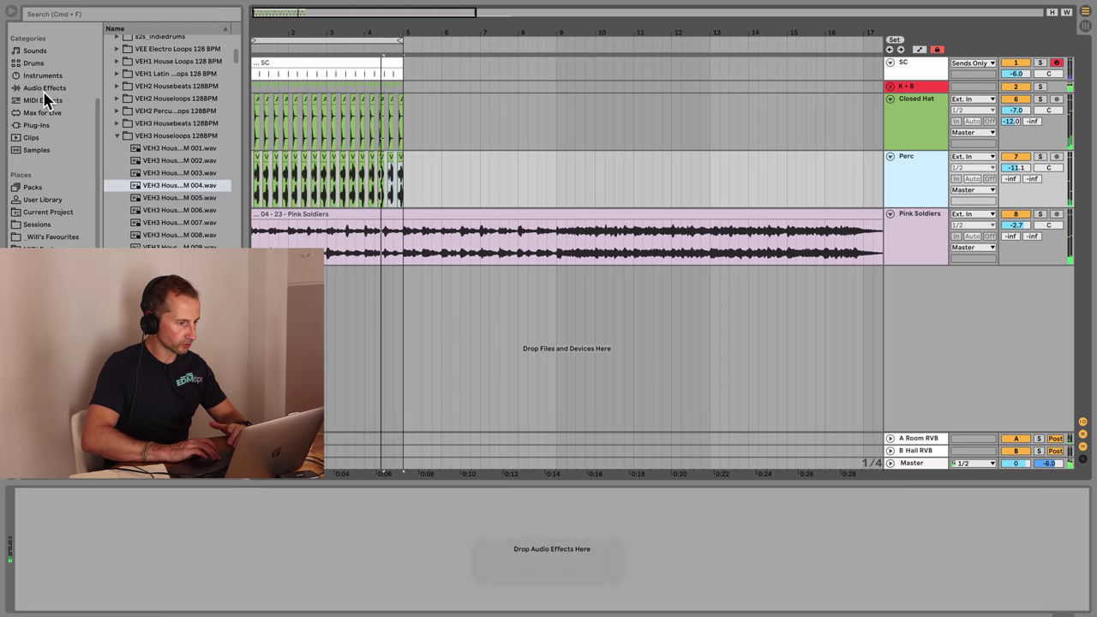
scroll(47, 212, up, 3)
click(41, 64)
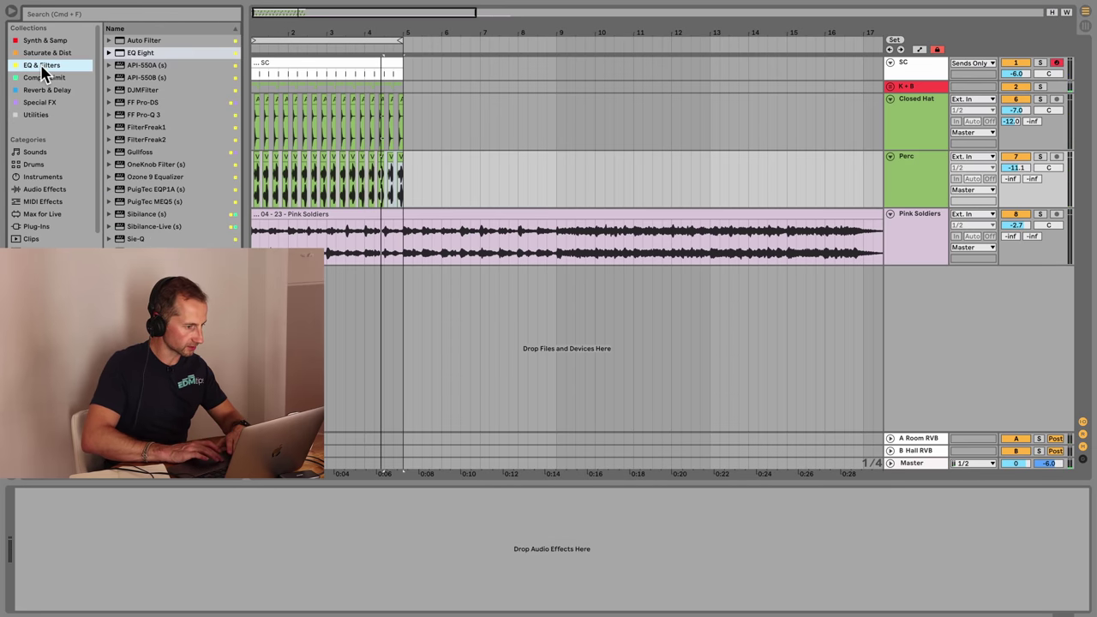
click(49, 53)
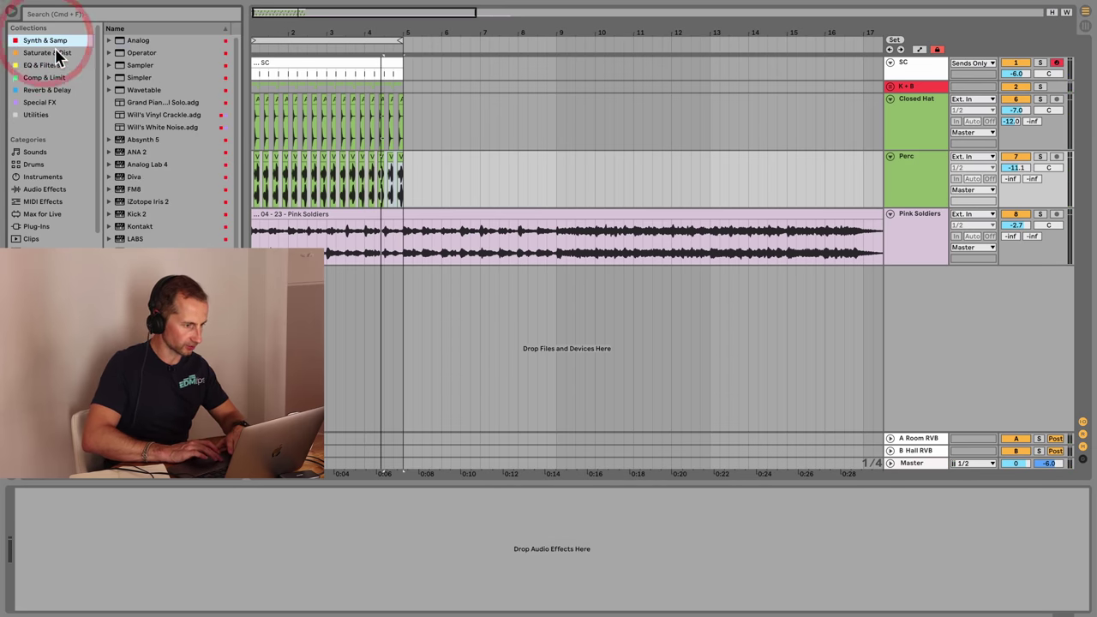
click(134, 42)
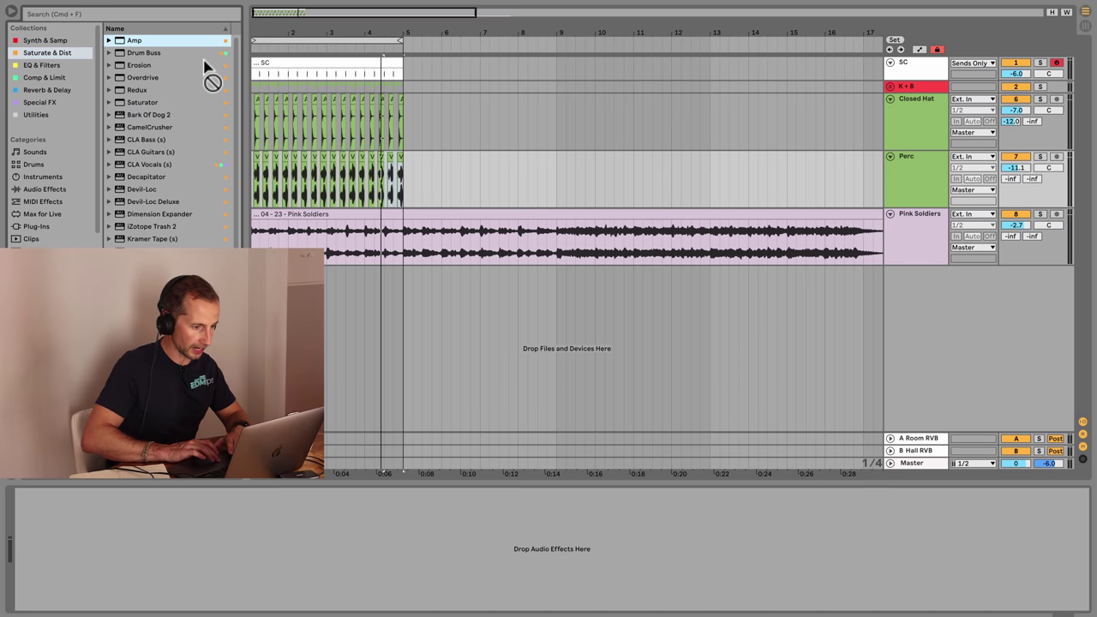
drag(298, 172, 299, 173)
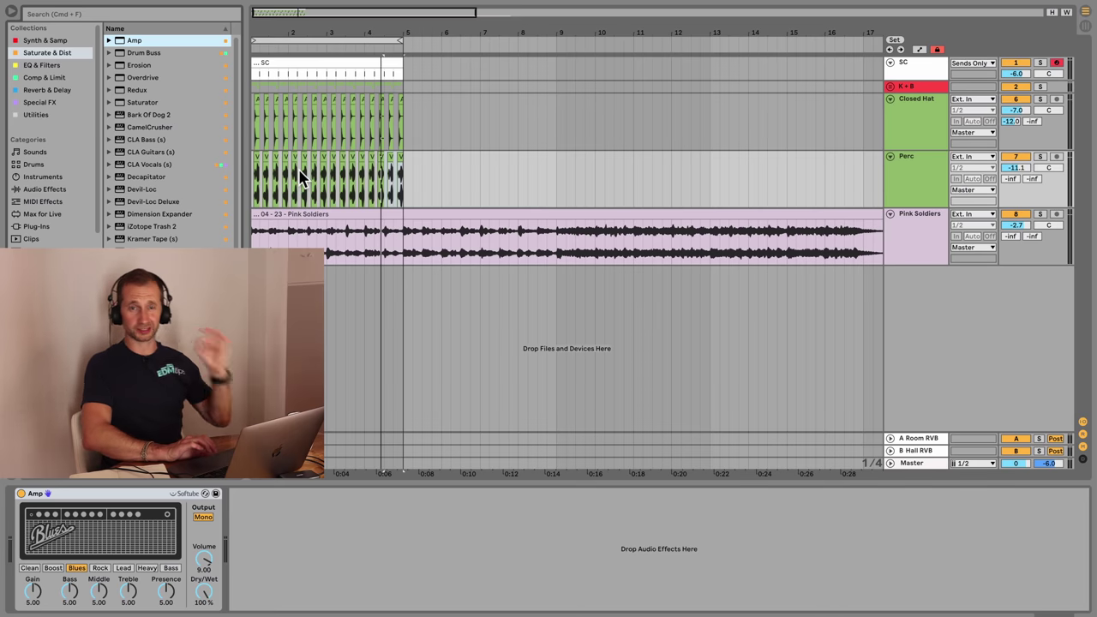
click(204, 518)
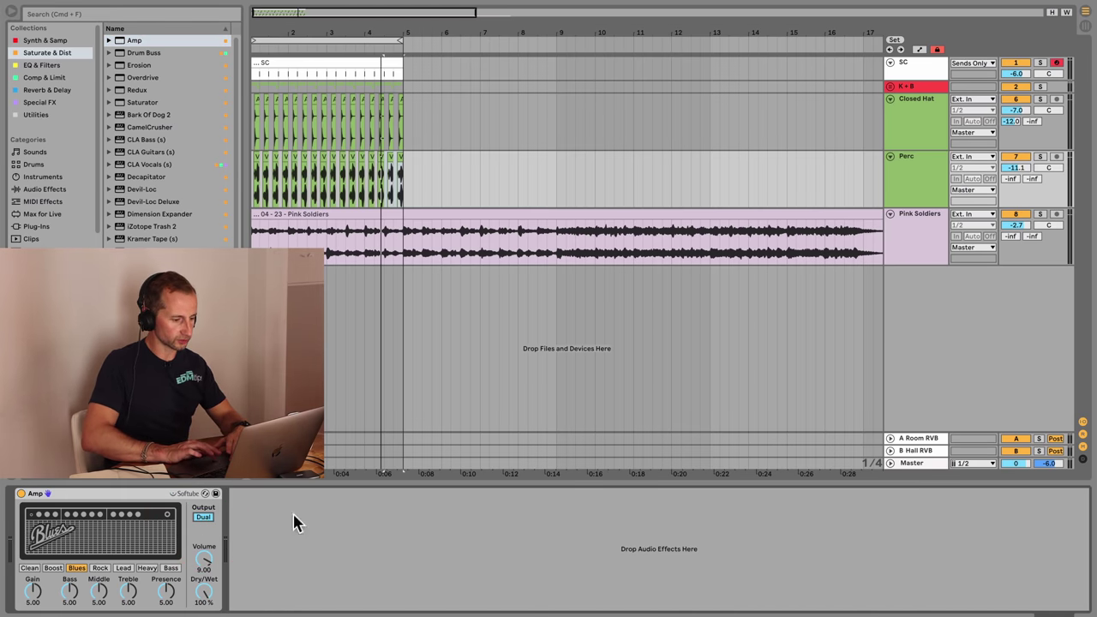
- Solo Perc, set the Amp's Dry/Wet to 42.9% and audition the Rock, Boost, Clean, Bass and Heavy models, choosing Heavy
click(1040, 157)
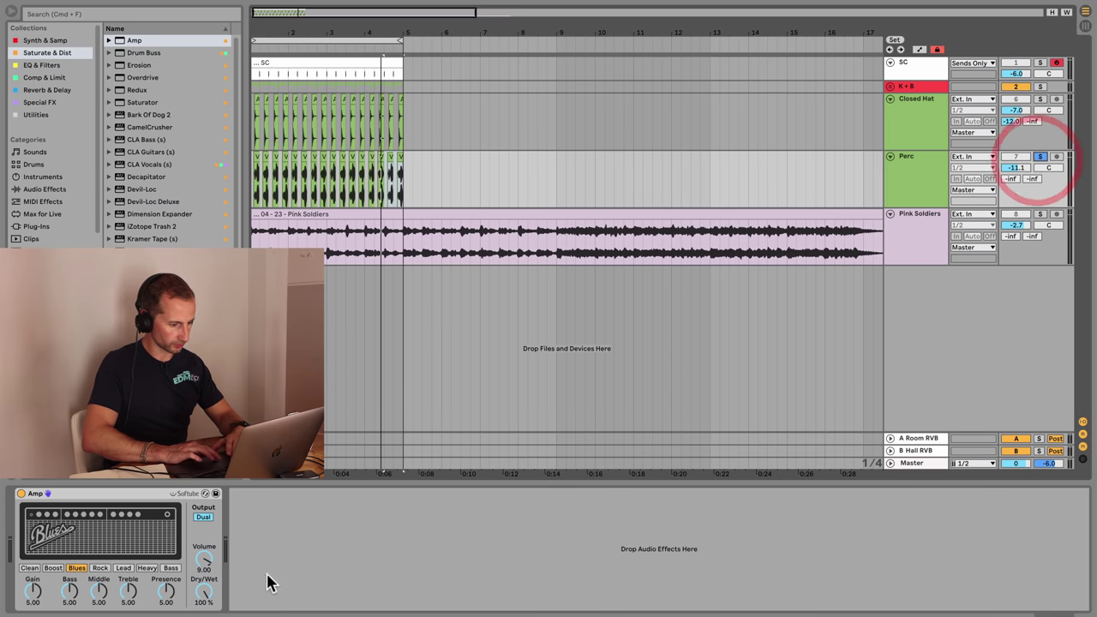
drag(210, 592, 210, 610)
key(space)
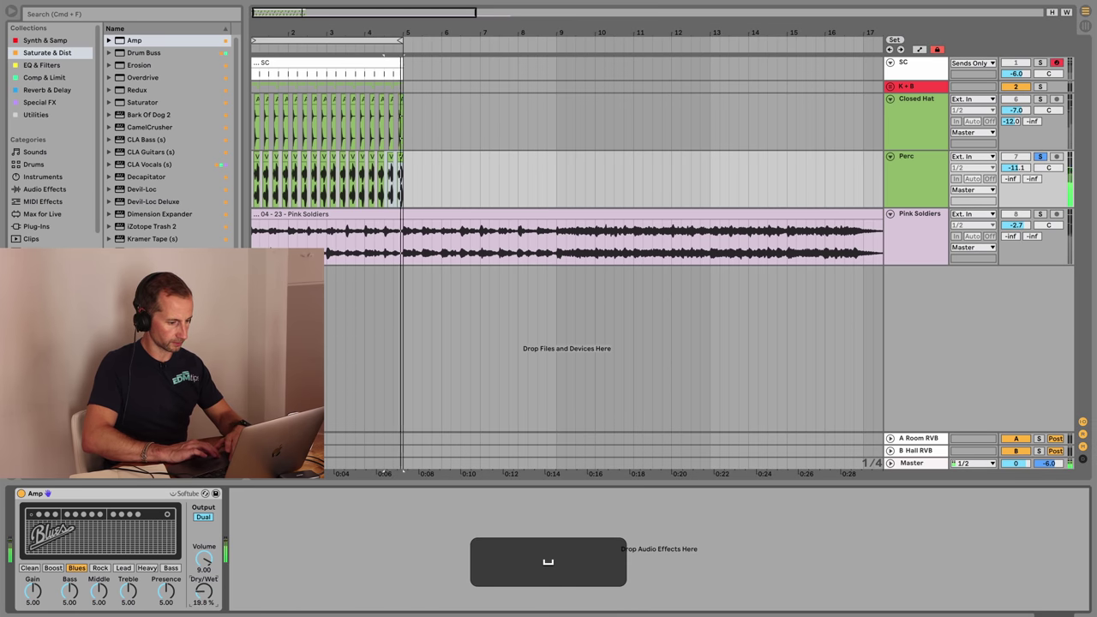
click(100, 568)
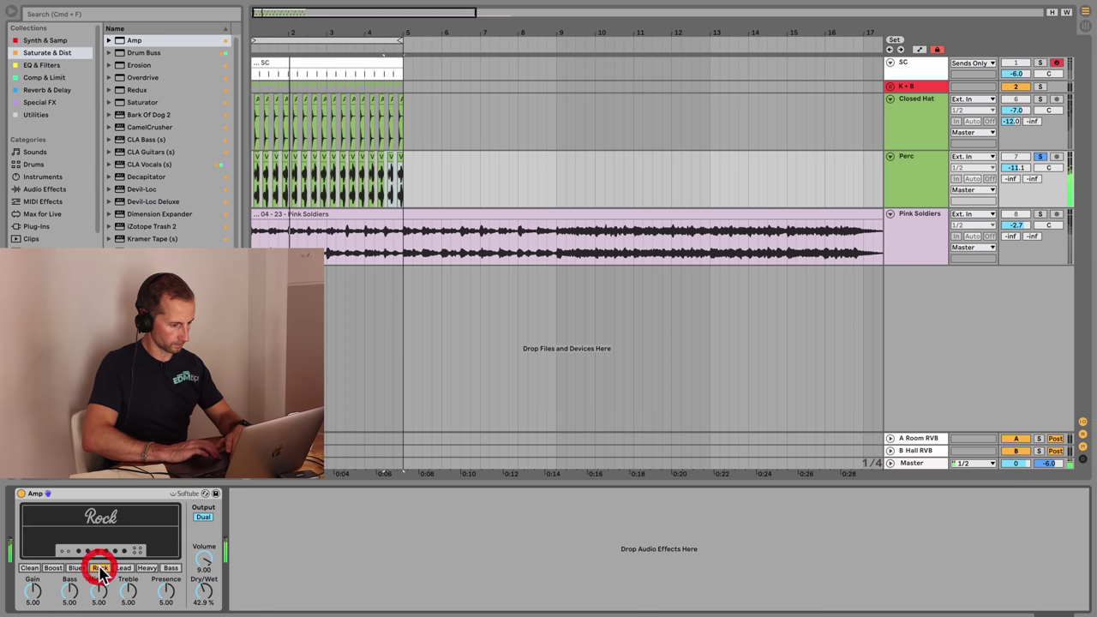
click(53, 568)
click(29, 569)
click(170, 568)
click(147, 569)
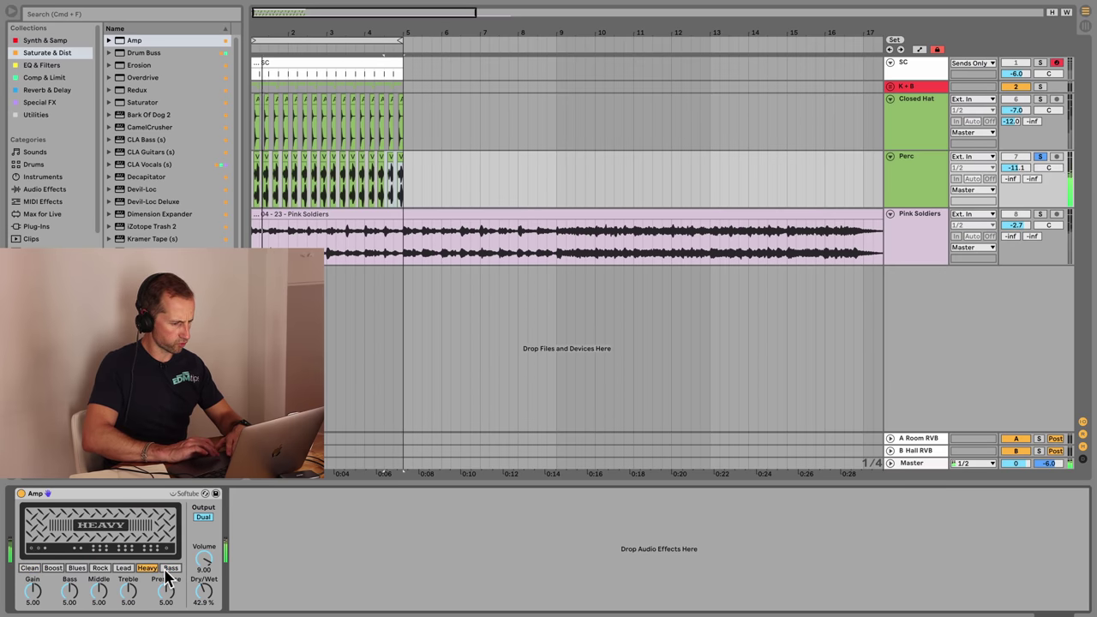
key(space)
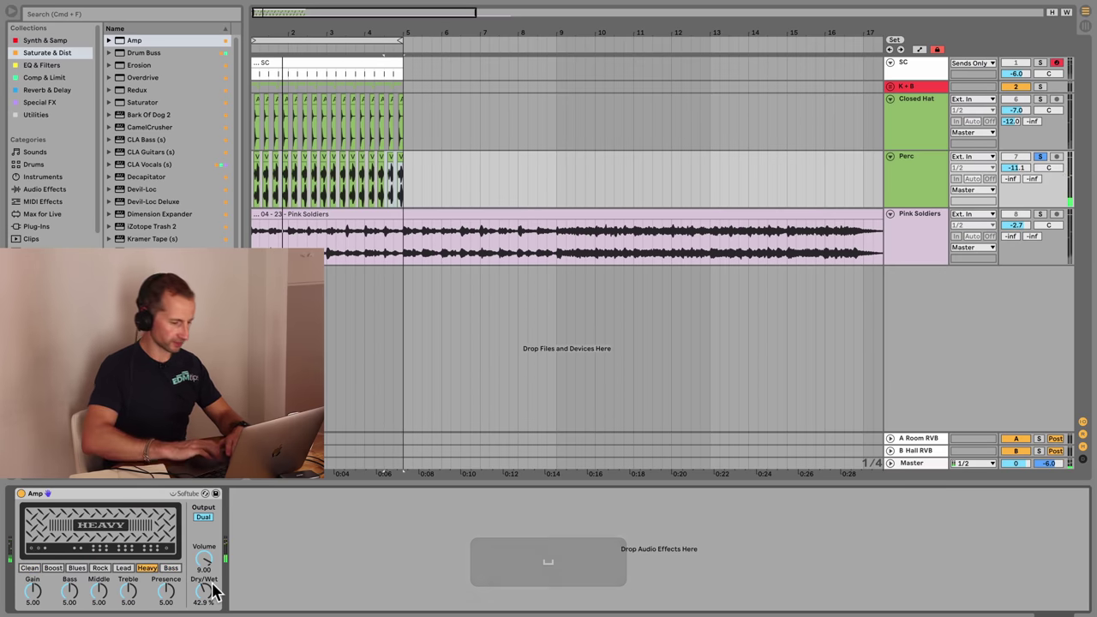
- Set the Amp's Dry/Wet to 22.2% and unsolo Perc to audition the distorted percussion within the full mix
key(space)
drag(204, 592, 204, 616)
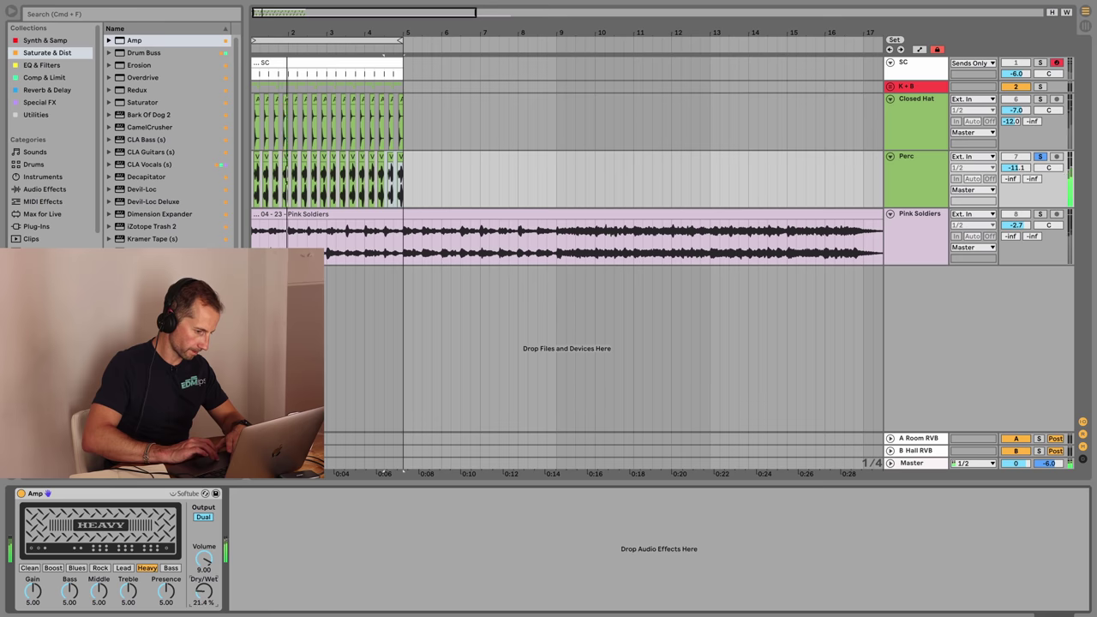
key(space)
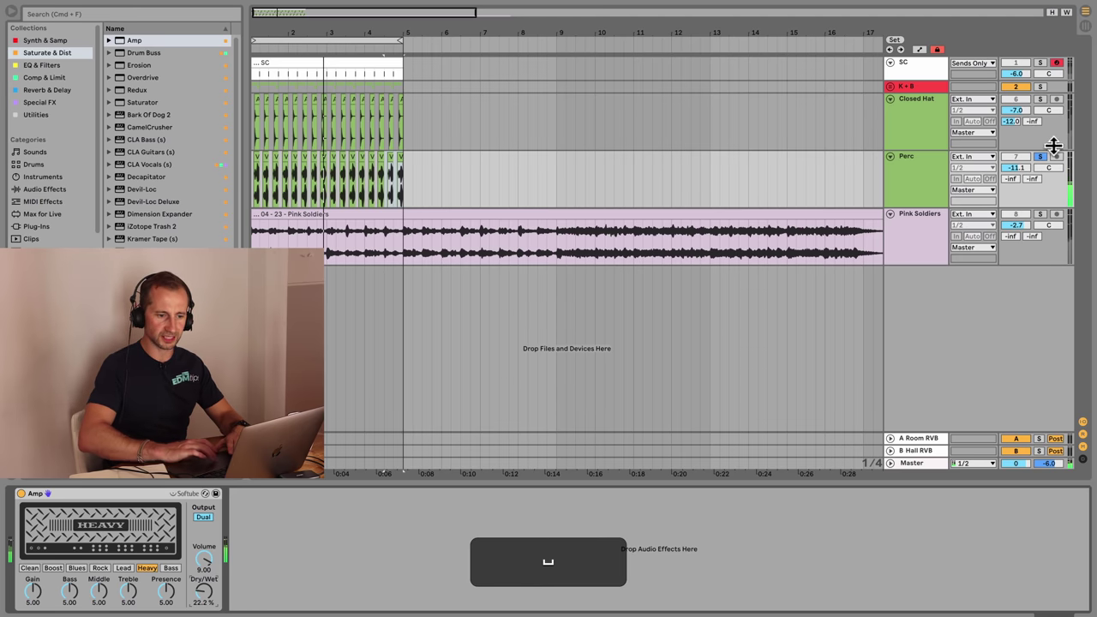
click(1041, 157)
key(space)
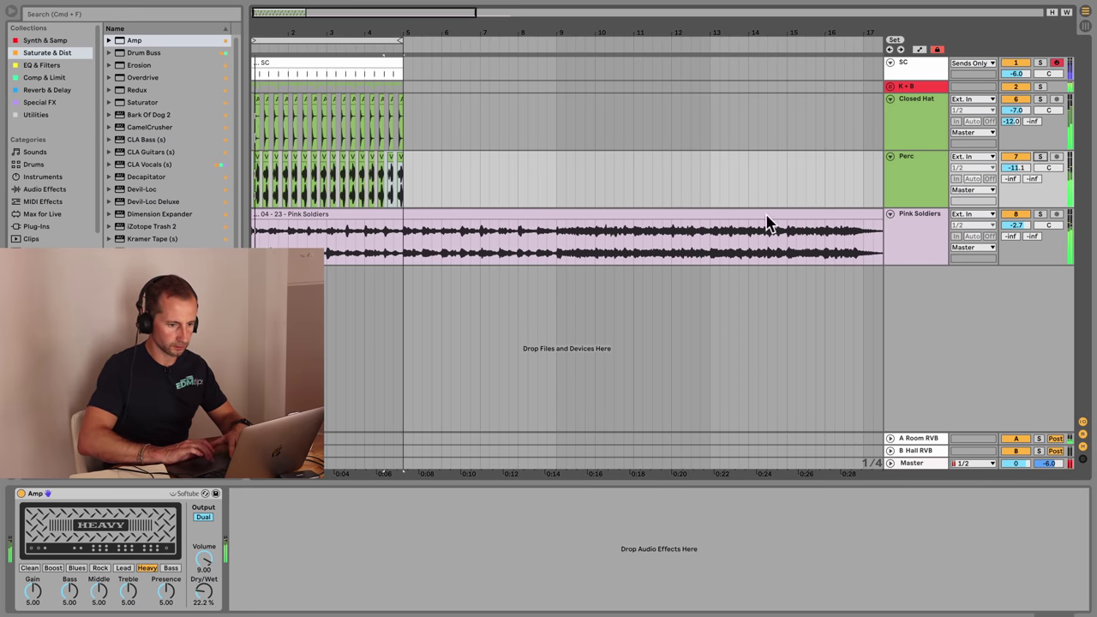
click(197, 585)
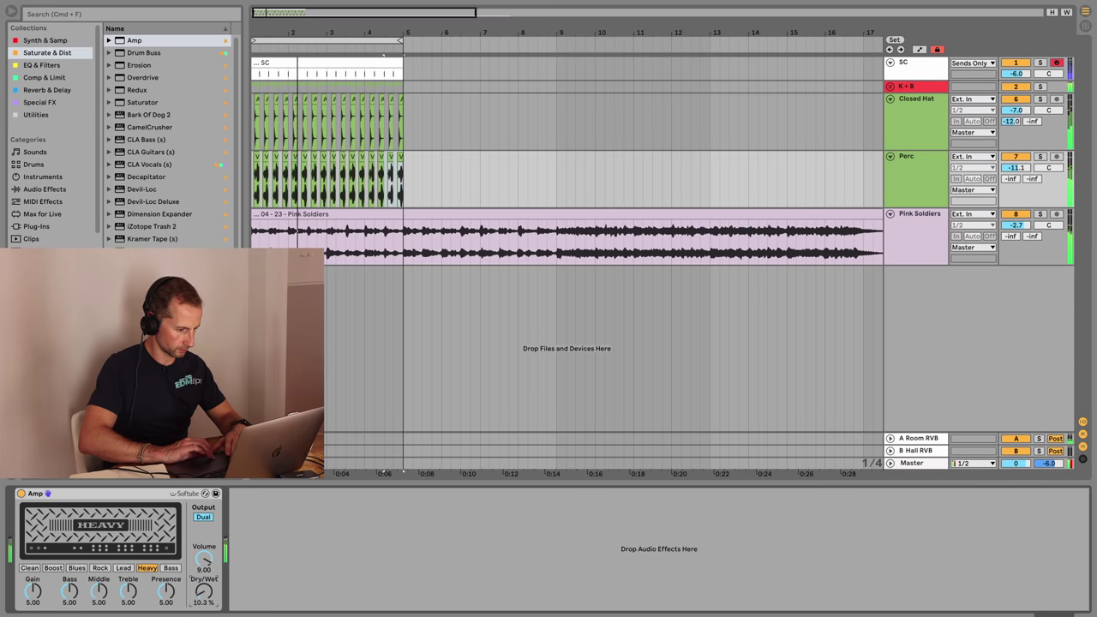
drag(202, 589, 204, 593)
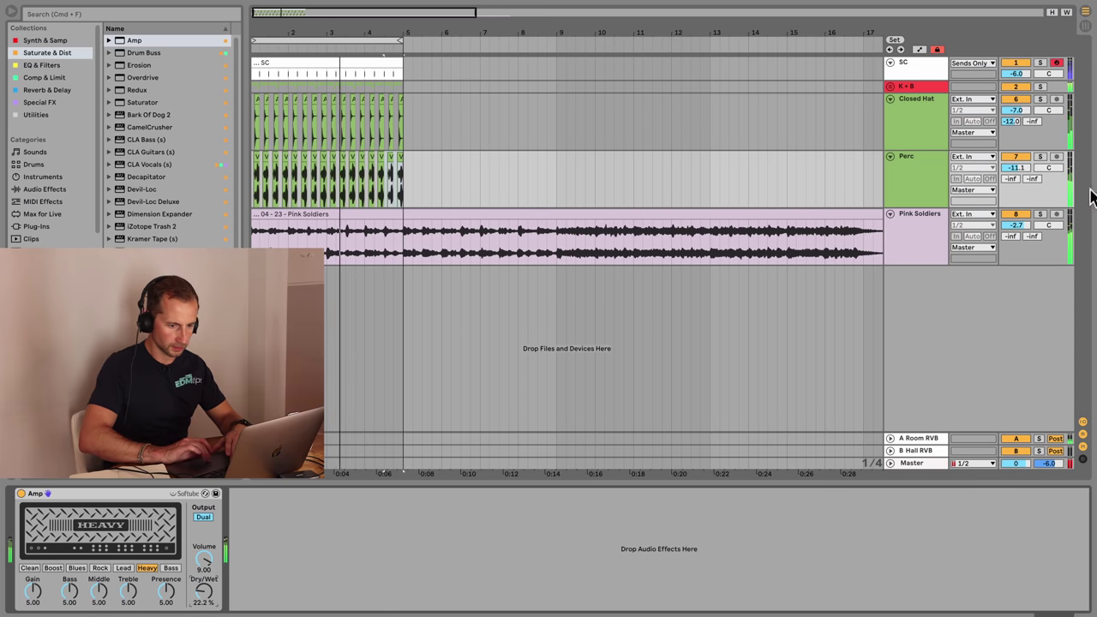
key(space)
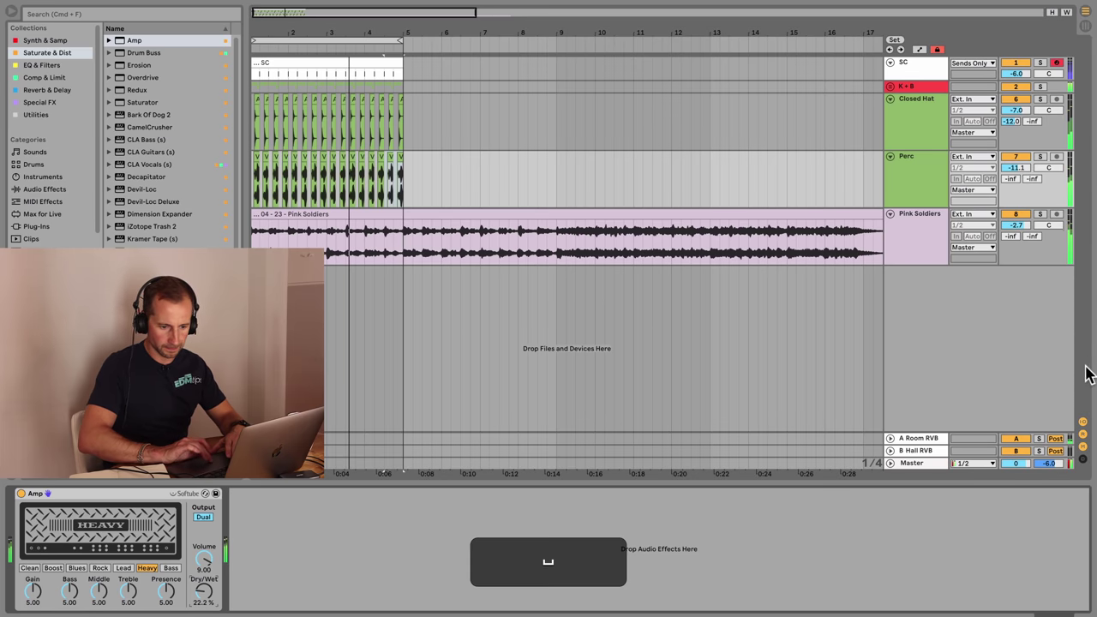
- Show the track delay settings and try delaying the Perc track by 5 ms and by 35 ms during playback
click(1082, 457)
click(1037, 157)
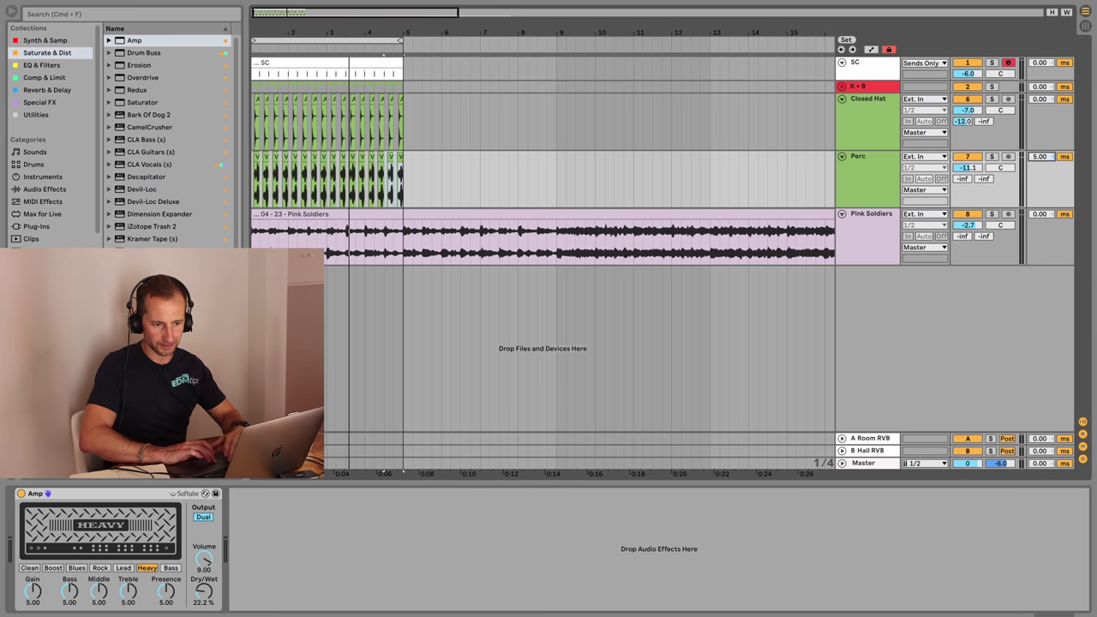
key(Return)
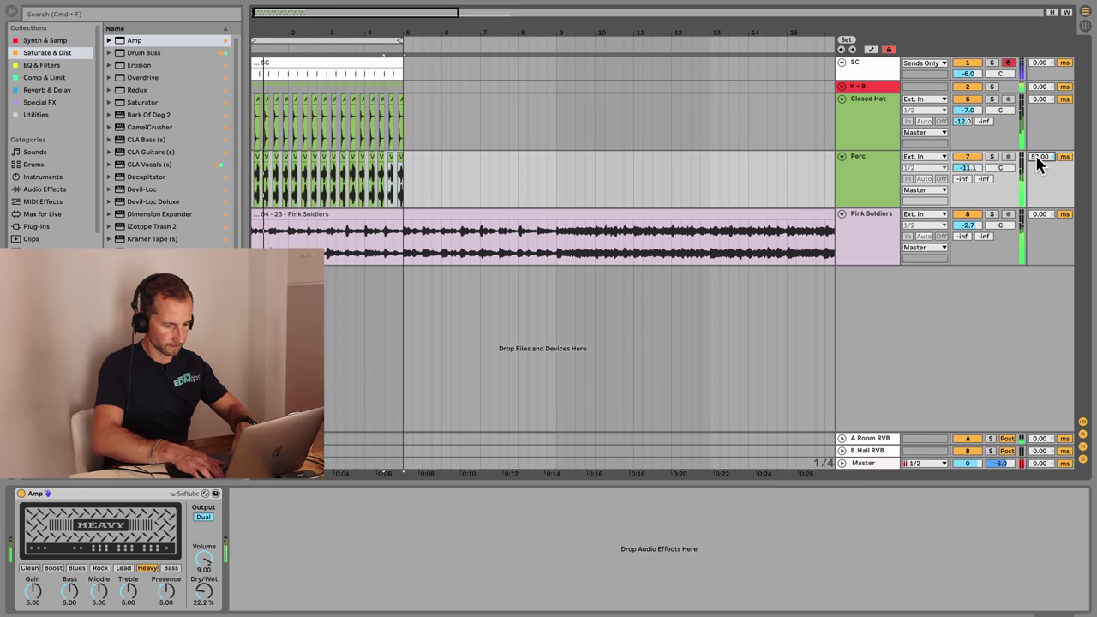
text(3)
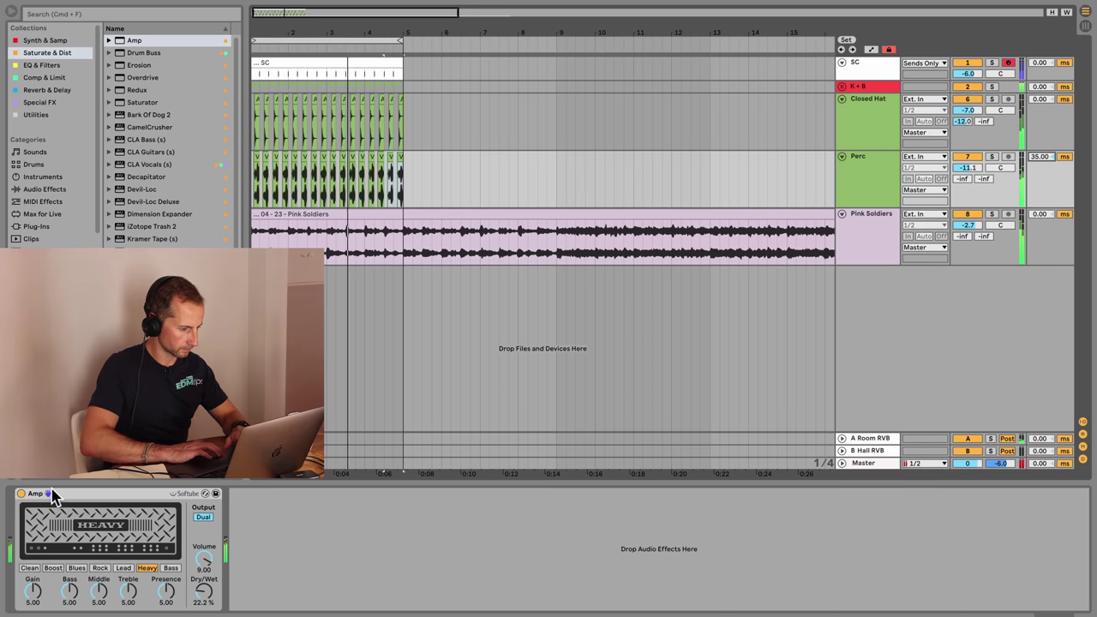
- Bypass the Amp, set the Perc track's delay to 20 ms and re-enable the Amp
click(21, 493)
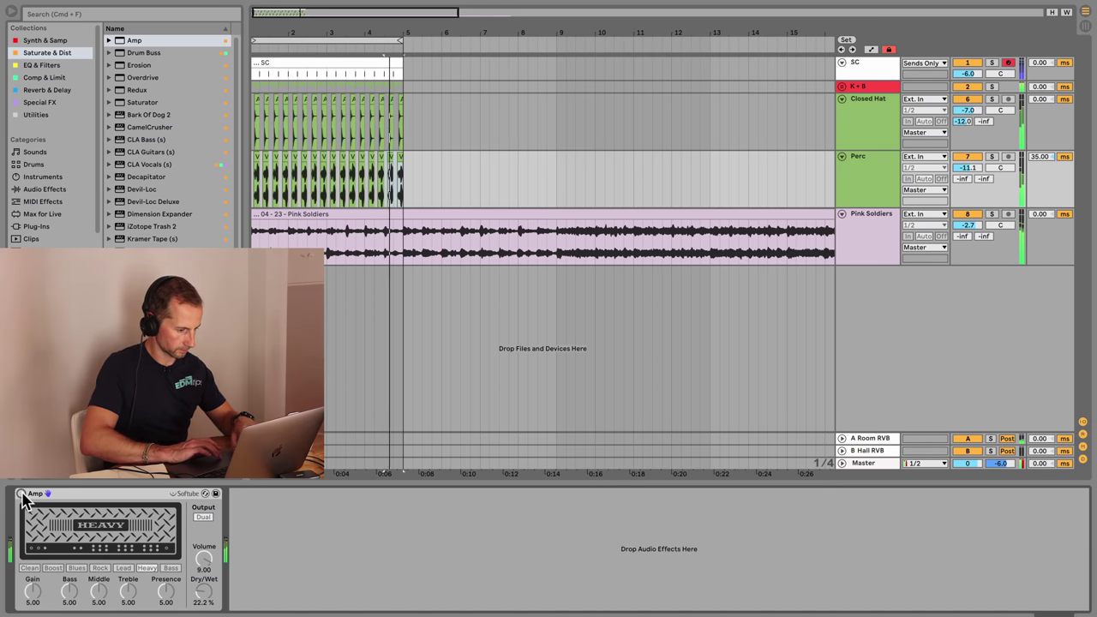
text(20)
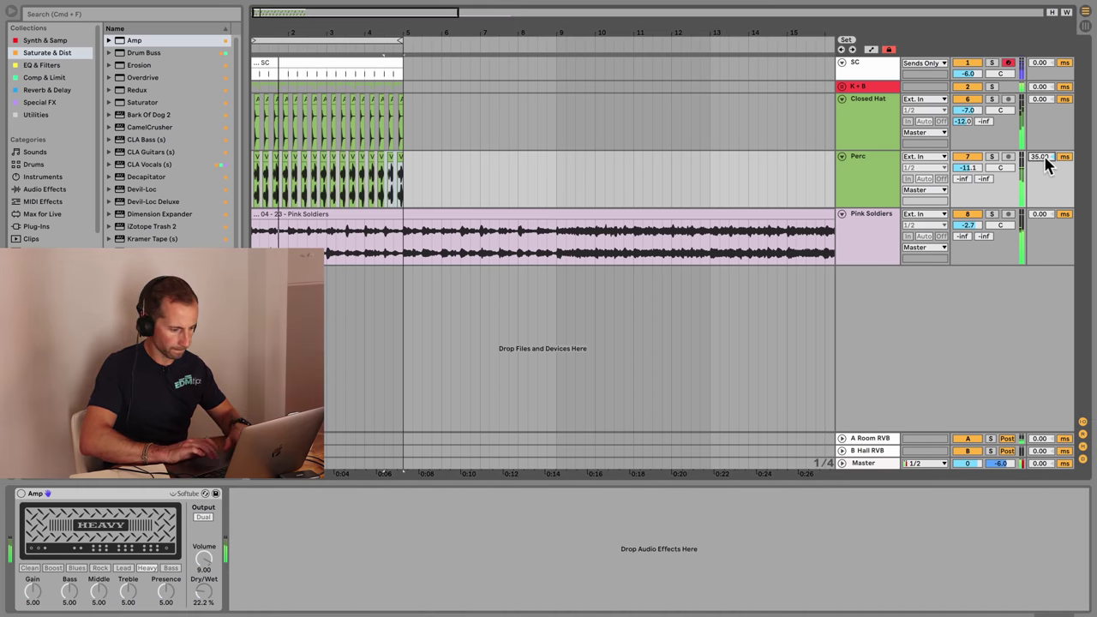
key(Return)
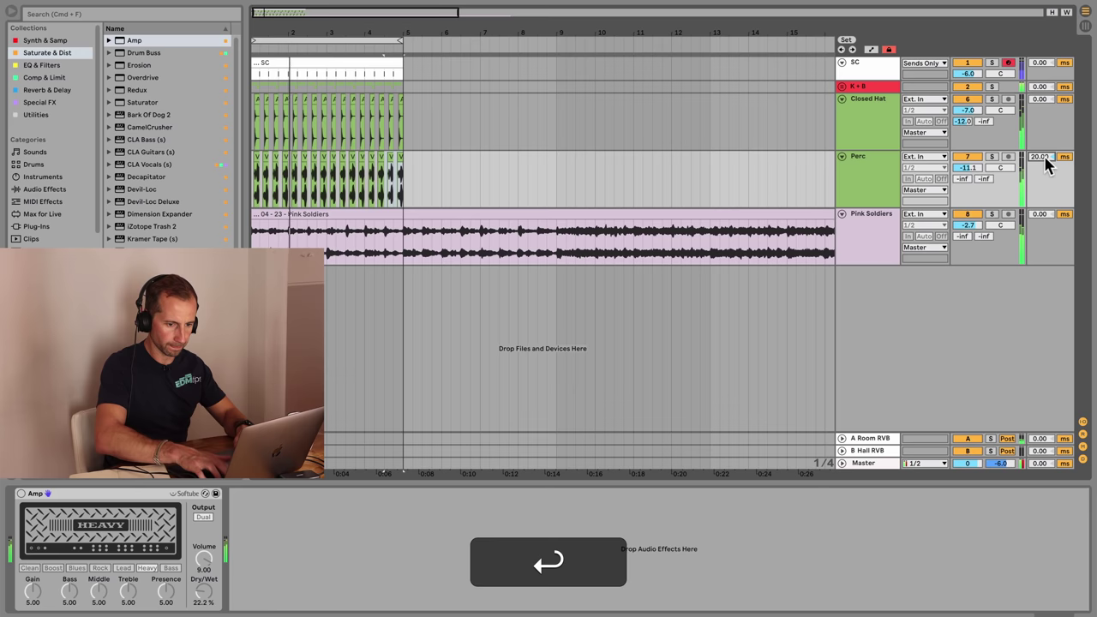
click(20, 494)
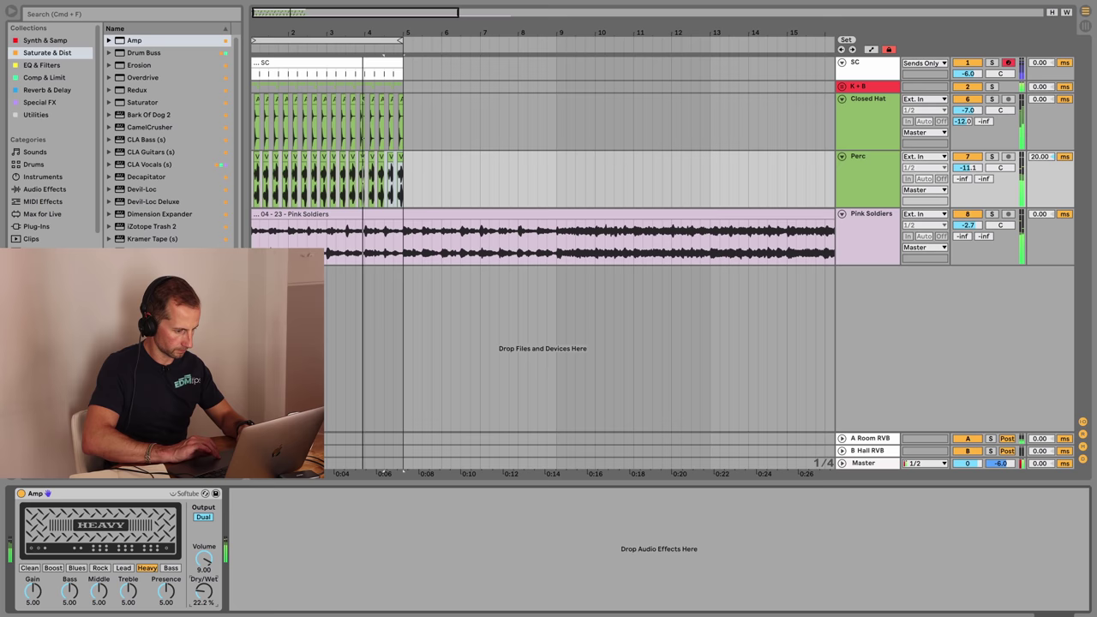
- Lower the Amp's Dry/Wet to 11.9% and audition the Rock, Blues, Boost and Clean models, choosing Clean
click(99, 568)
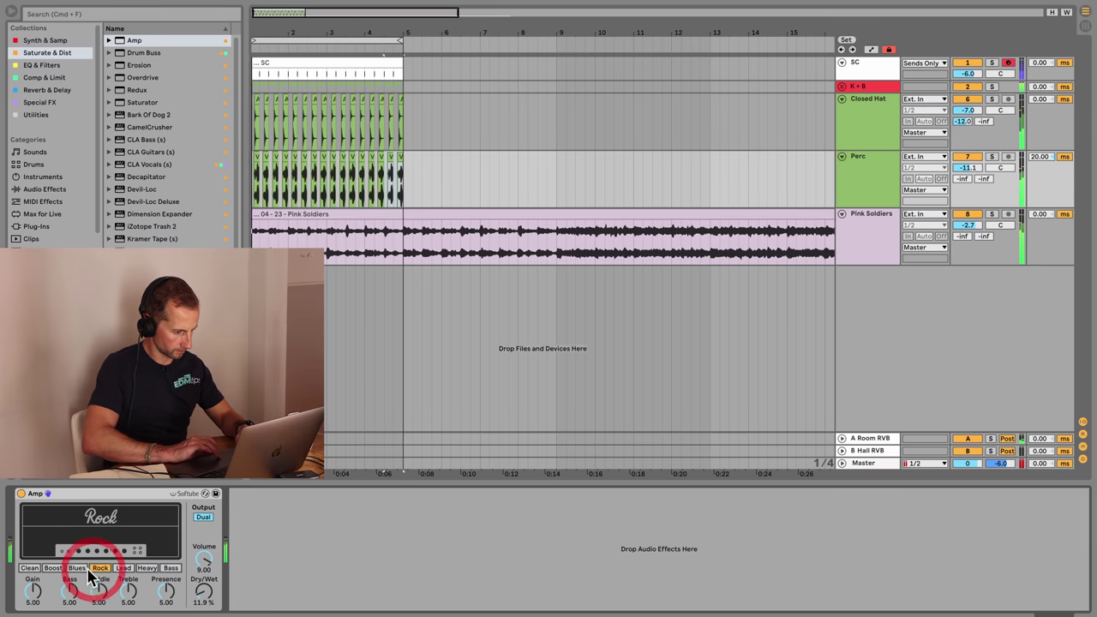
click(76, 568)
click(52, 569)
click(29, 568)
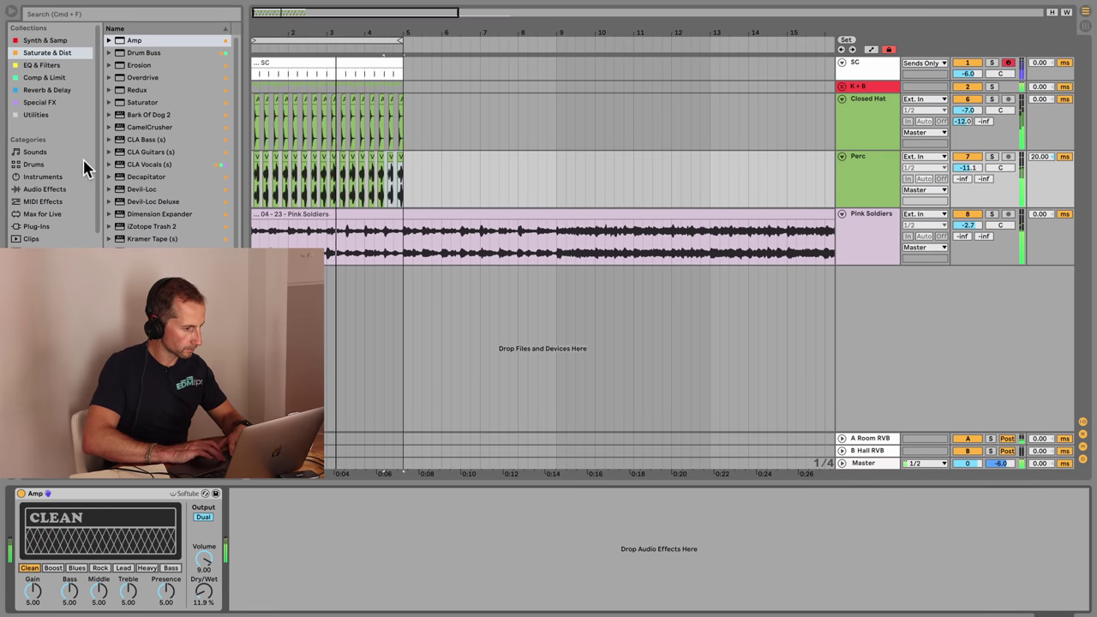
- Add EQ Eight after the Amp on Perc, raise its low cut and boost 1.07 kHz by 6.57 dB
click(43, 64)
drag(139, 52, 393, 532)
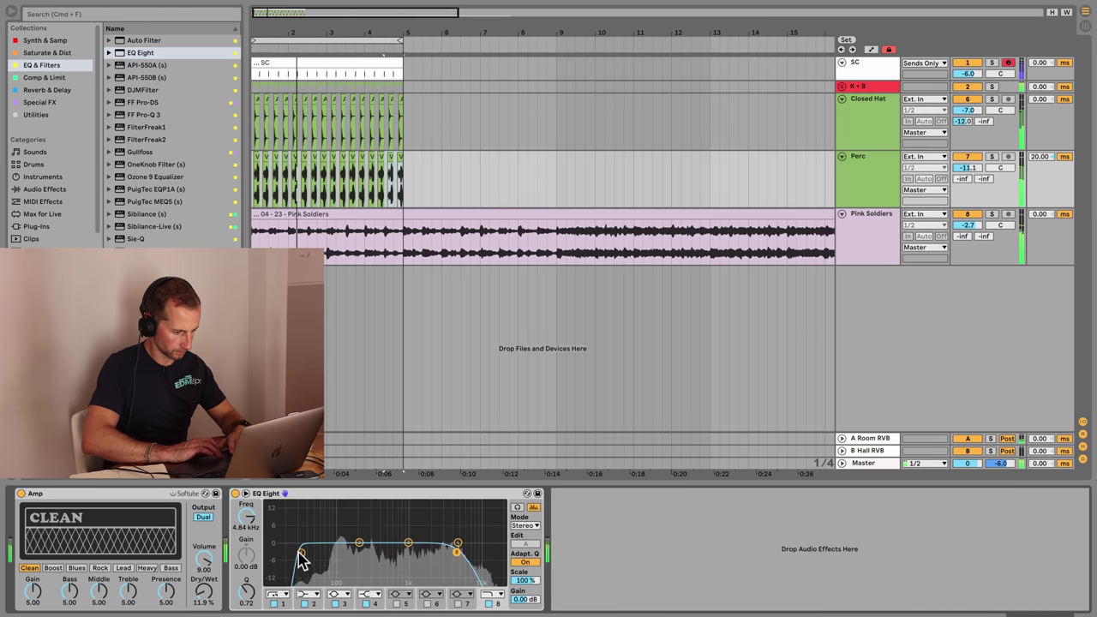
drag(415, 545, 409, 503)
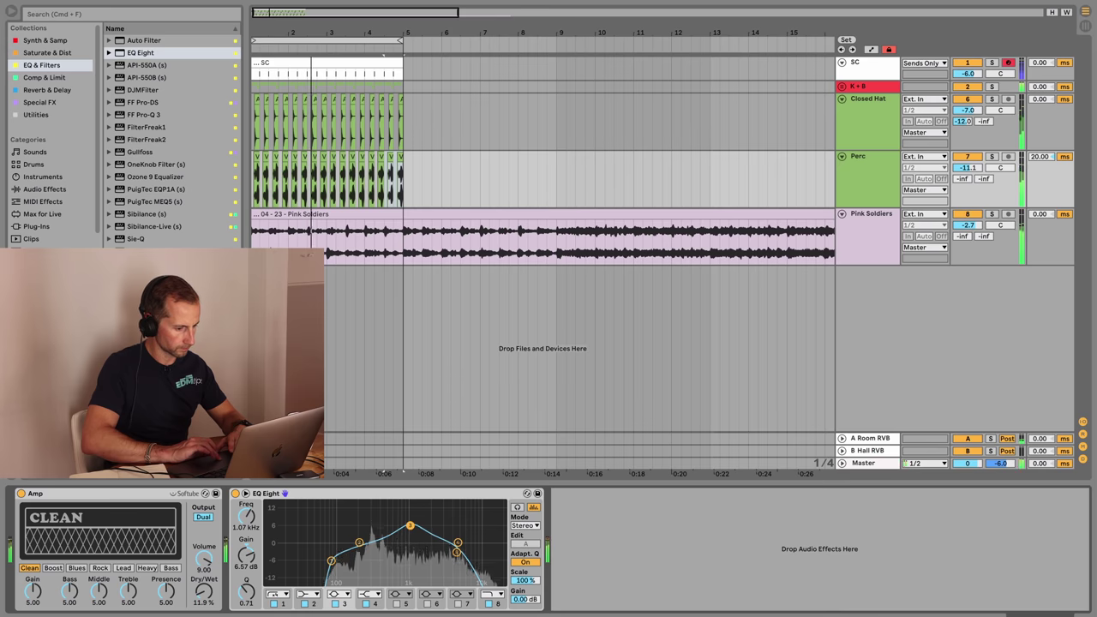
- Set EQ Eight's output gain to -1.88 dB and lower the Perc track's volume to -13.0 dB
mouse_move(523, 598)
mouse_down()
mouse_move(524, 588)
mouse_move(526, 602)
mouse_up()
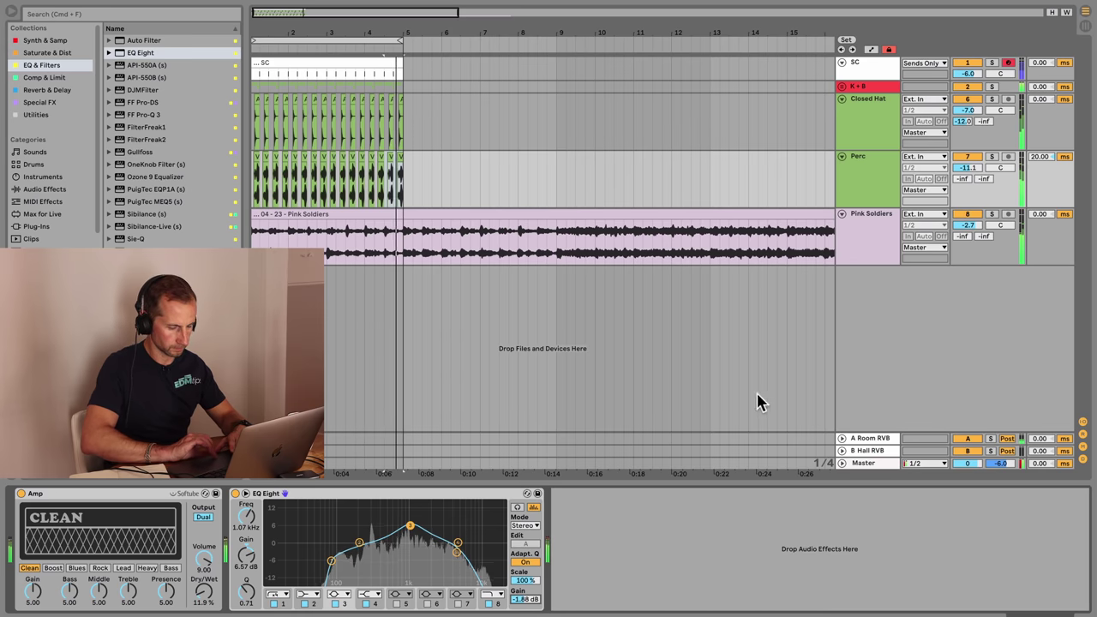
mouse_move(966, 168)
mouse_down()
mouse_move(966, 180)
mouse_move(964, 163)
mouse_up()
- Stop playback, unfold the K + B group and open the Rumble Bass track's effect chain
click(865, 86)
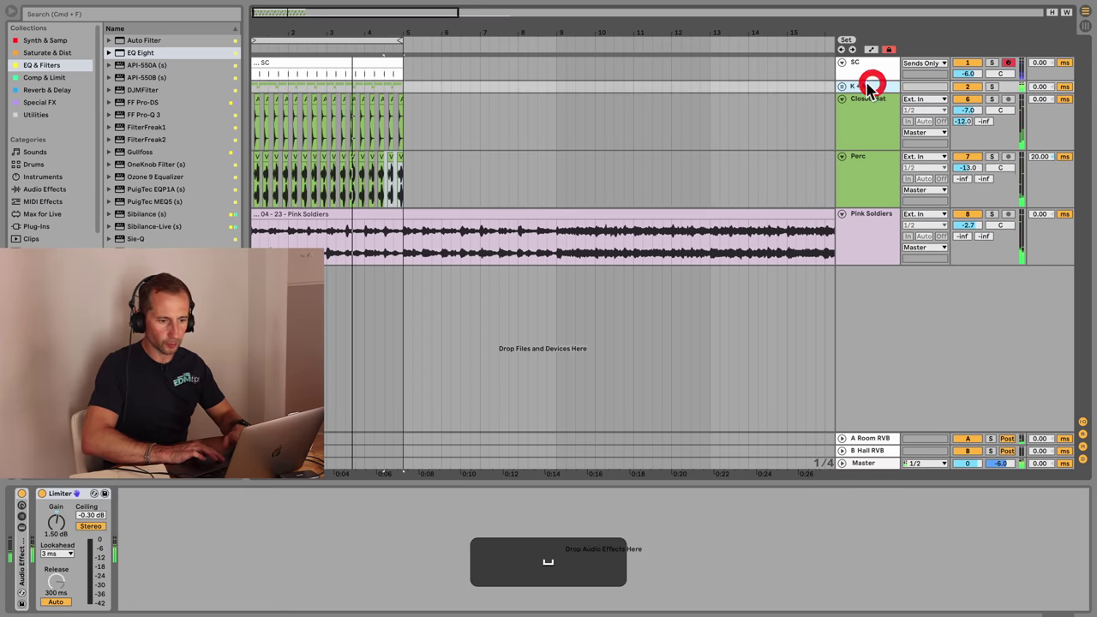
click(843, 87)
click(866, 276)
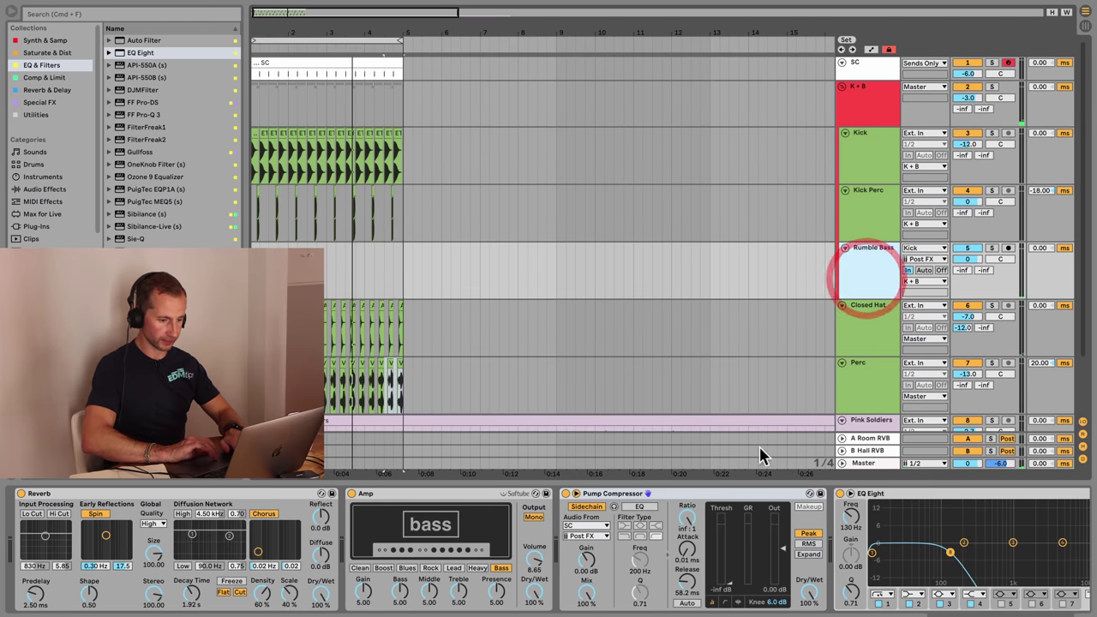
- Copy the Pump Compressor from Rumble Bass to the end of the Perc track's effect chain and start playback
click(691, 497)
key(super+c)
click(862, 385)
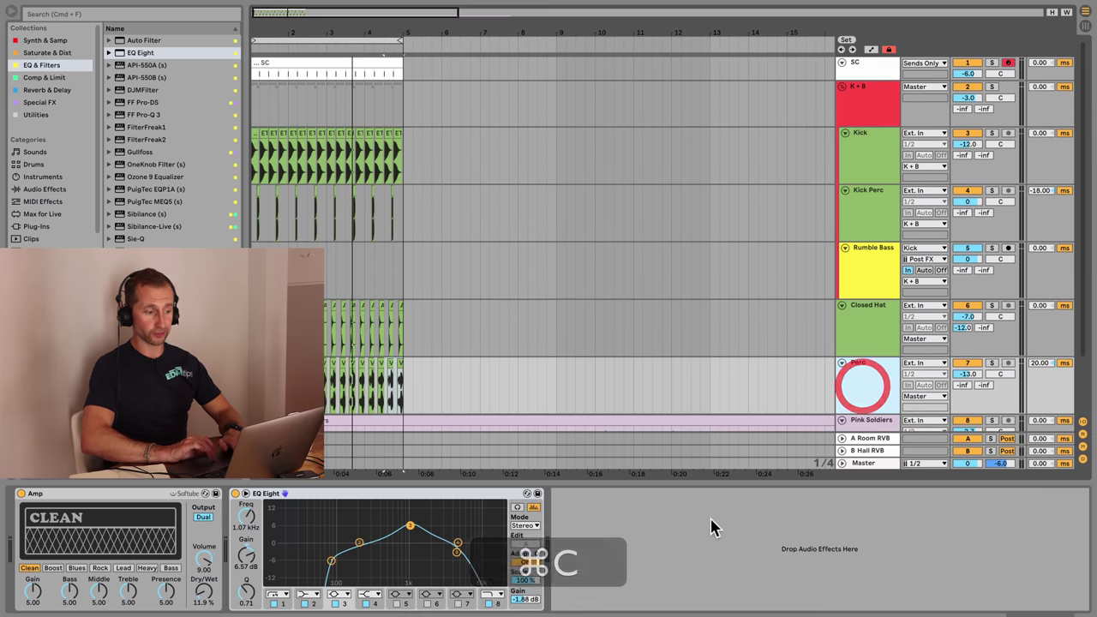
click(699, 540)
key(super+v)
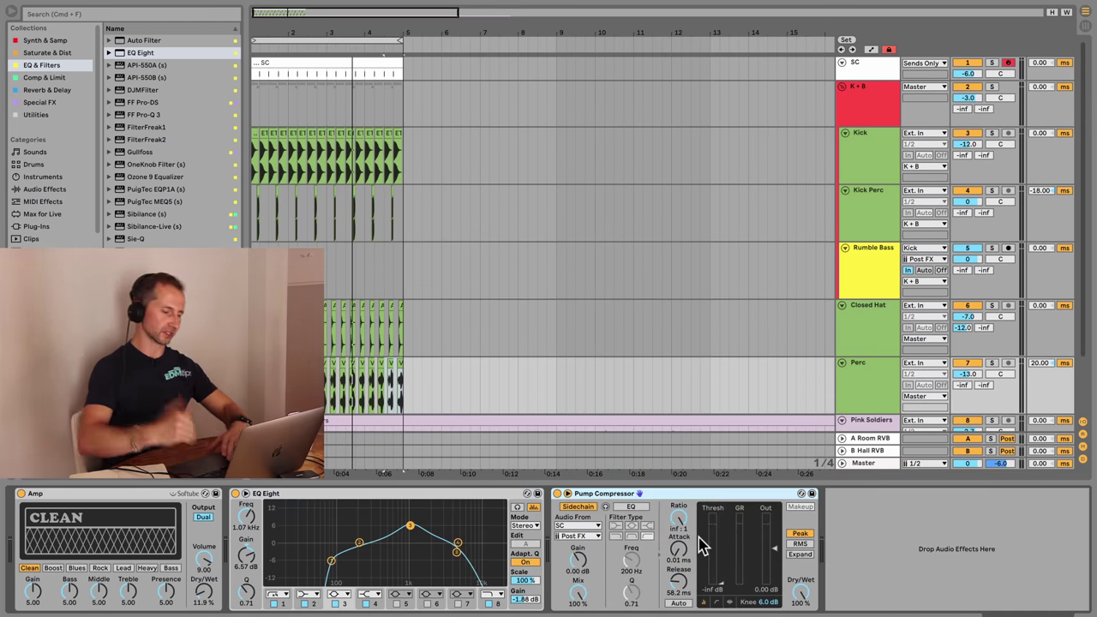
key(space)
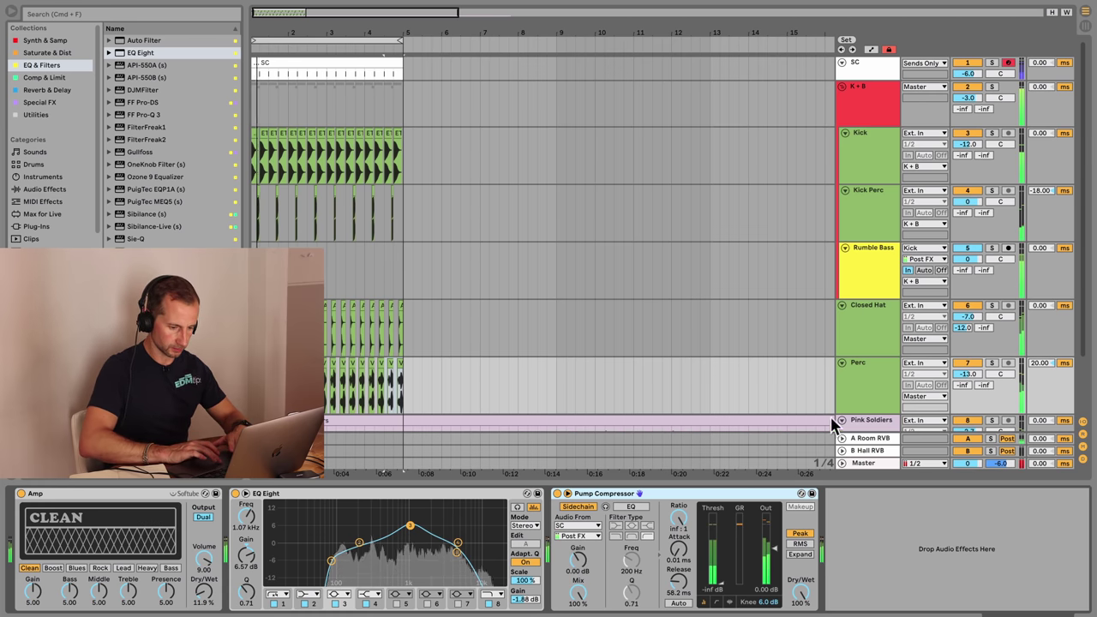
- Collapse the Pump Compressor, EQ Eight and Amp devices on the Perc track and save the set
double_click(656, 493)
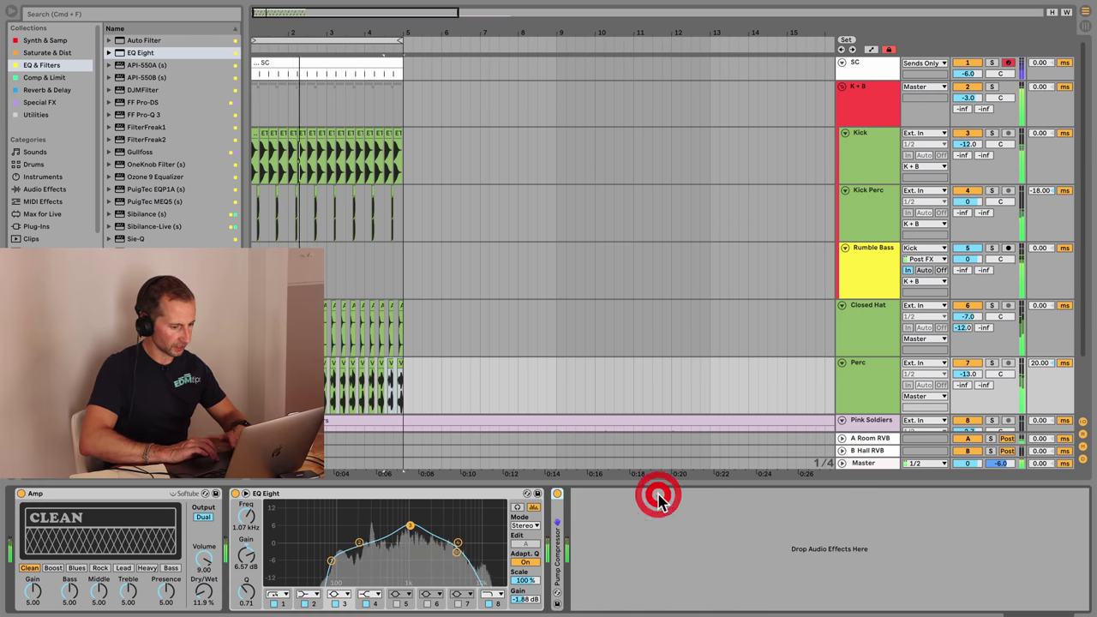
double_click(459, 494)
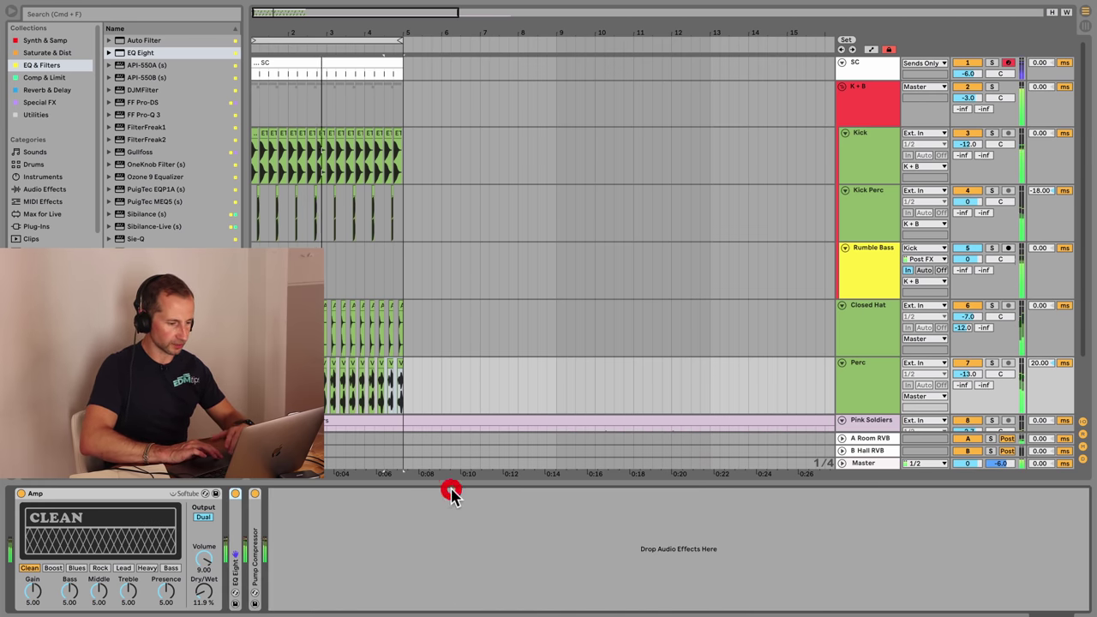
double_click(146, 494)
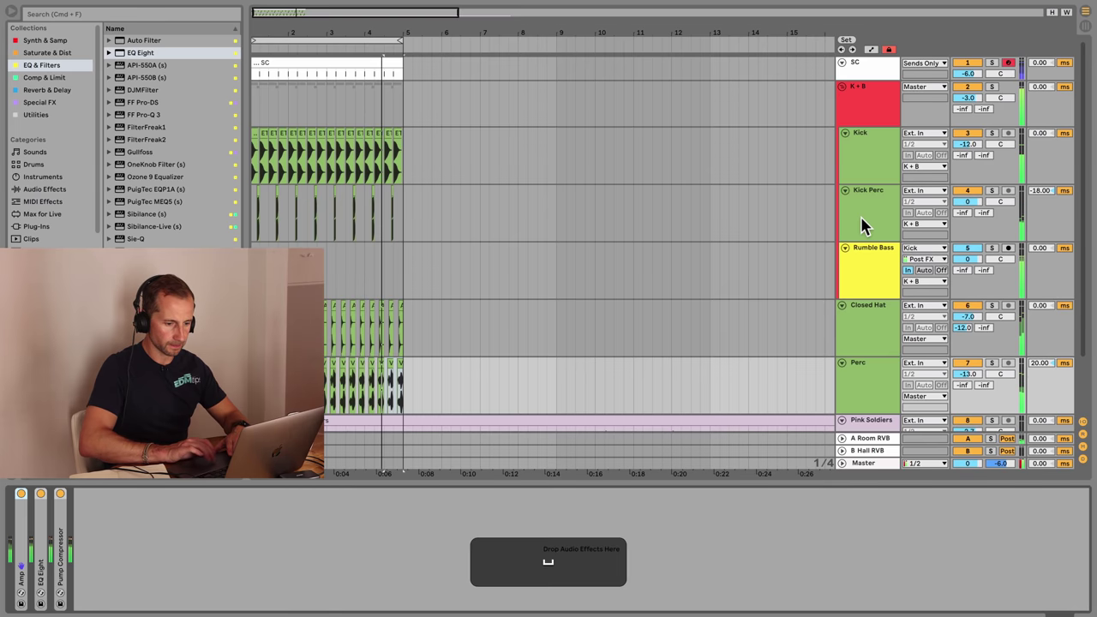
key(super+s)
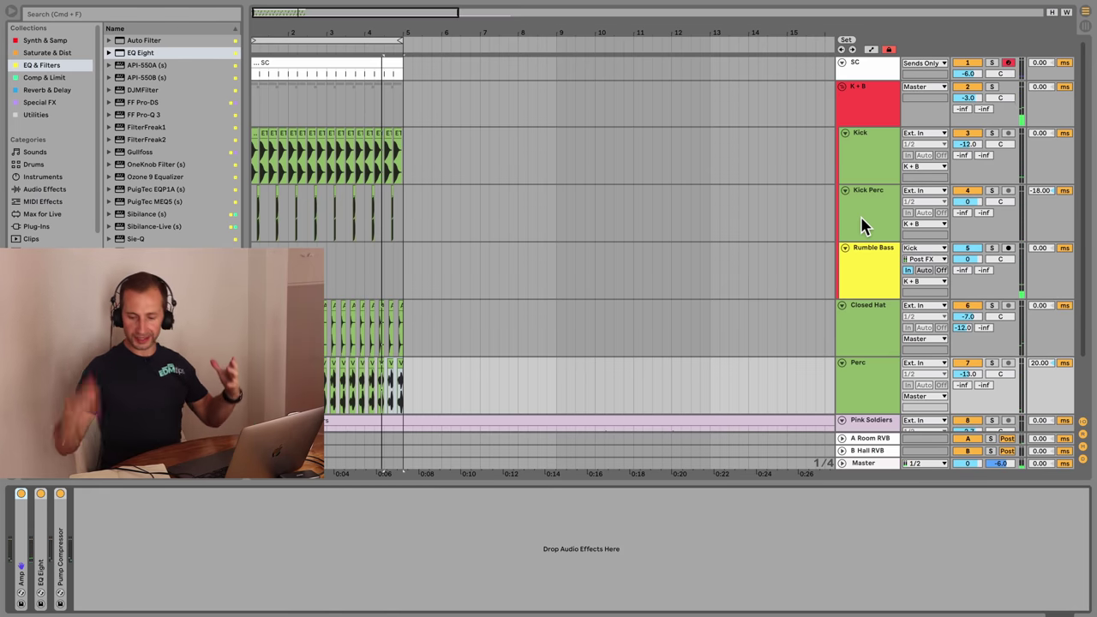
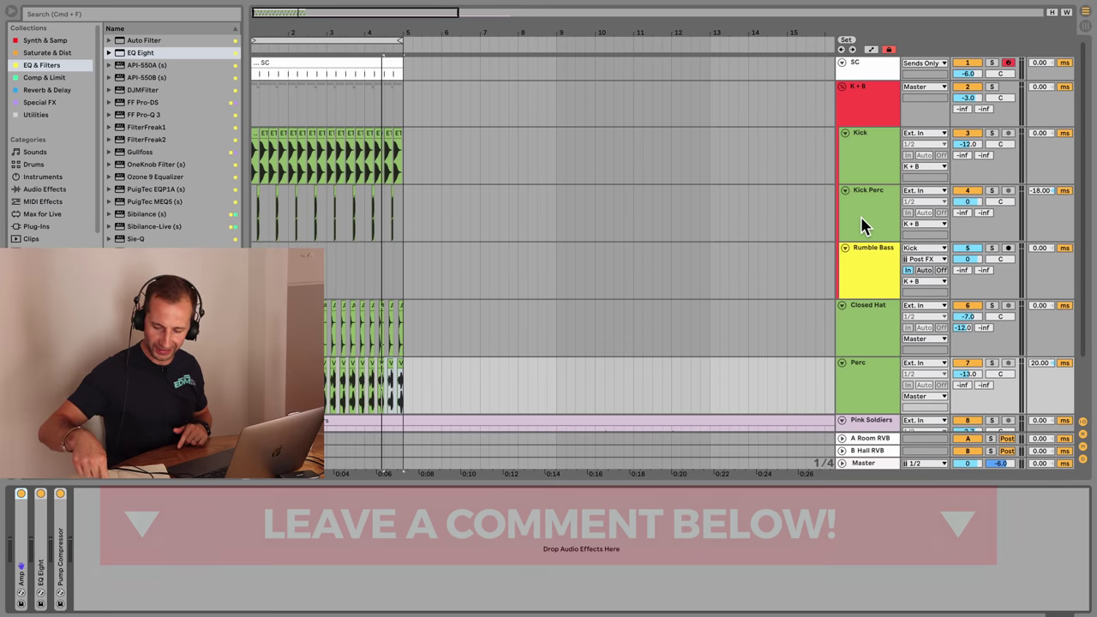
- Insert a new audio track below Perc, name it Ride and colour it green like the other drum tracks
click(874, 374)
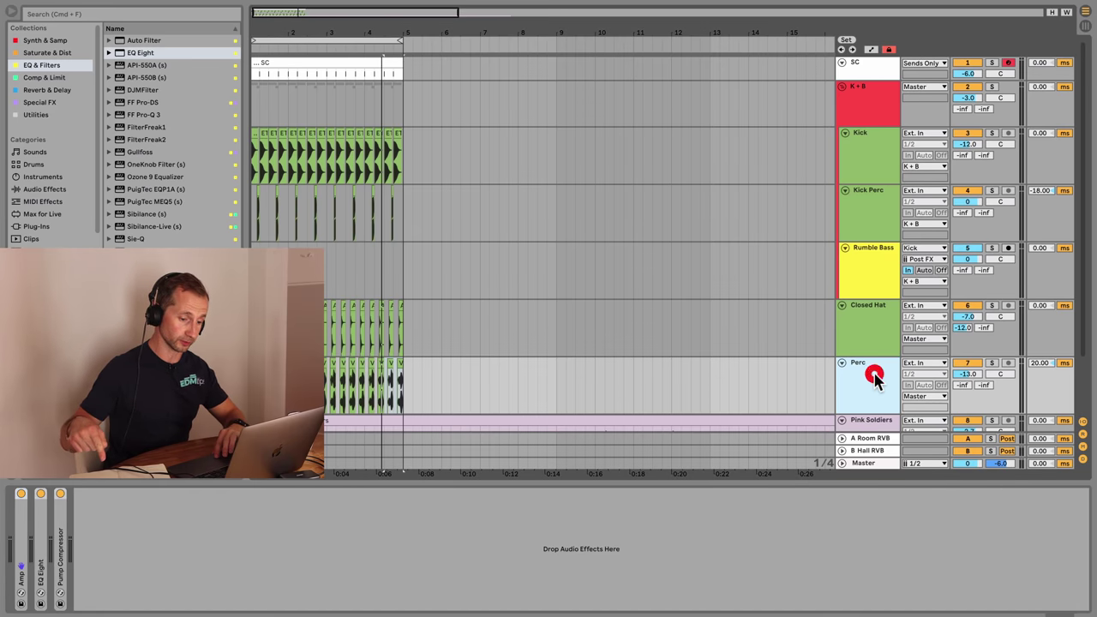
key(super+t)
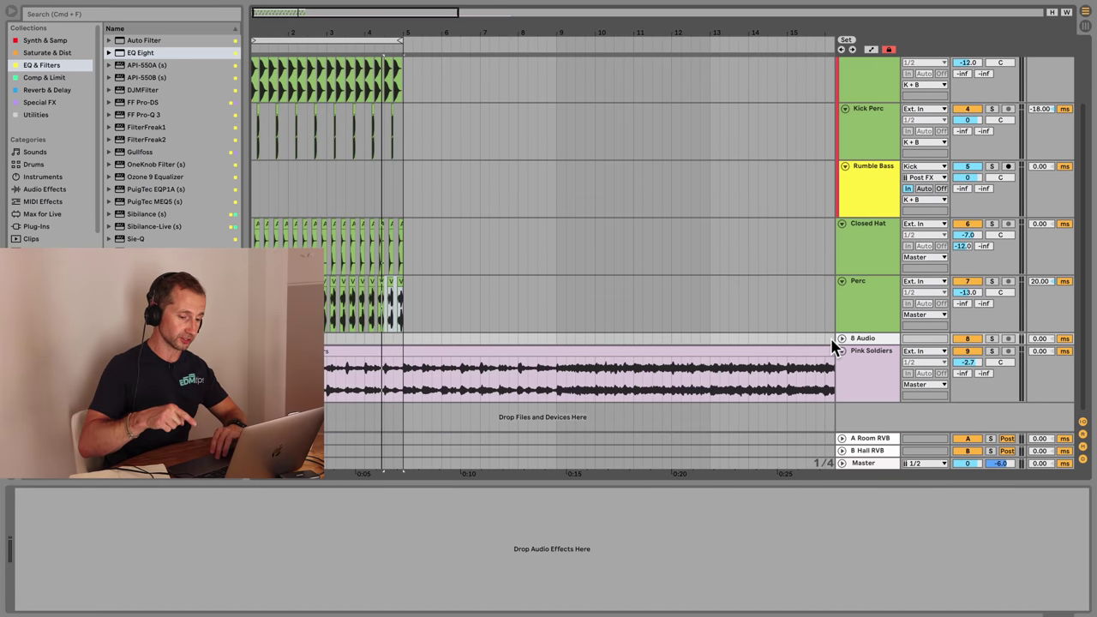
click(841, 340)
key(super+r)
text(D)
key(BackSpace)
text(Ride)
right_click(858, 340)
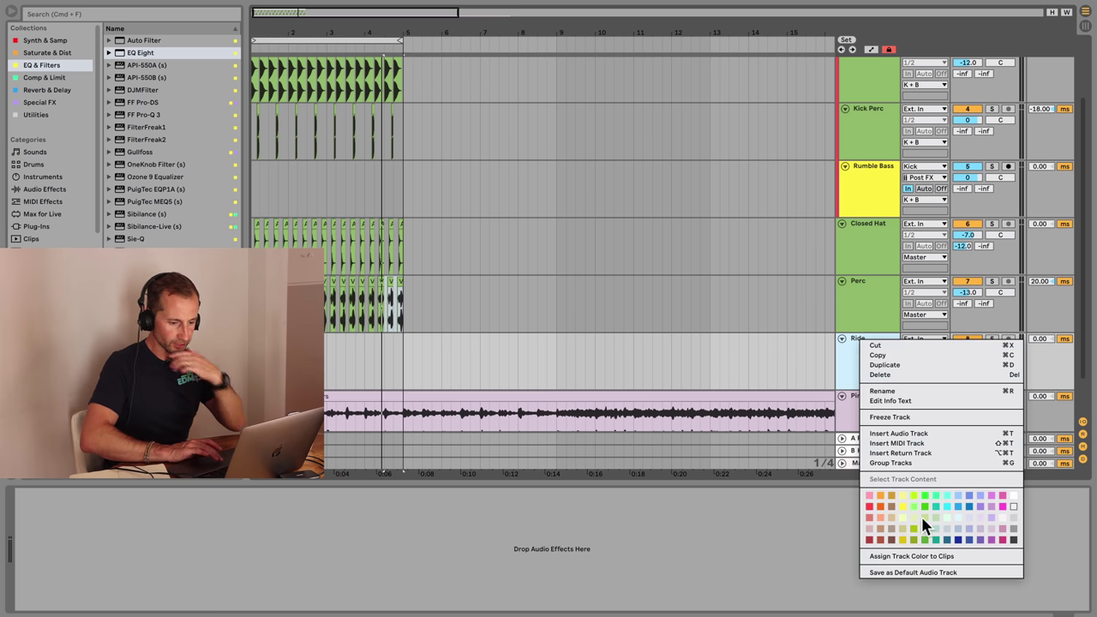
click(924, 526)
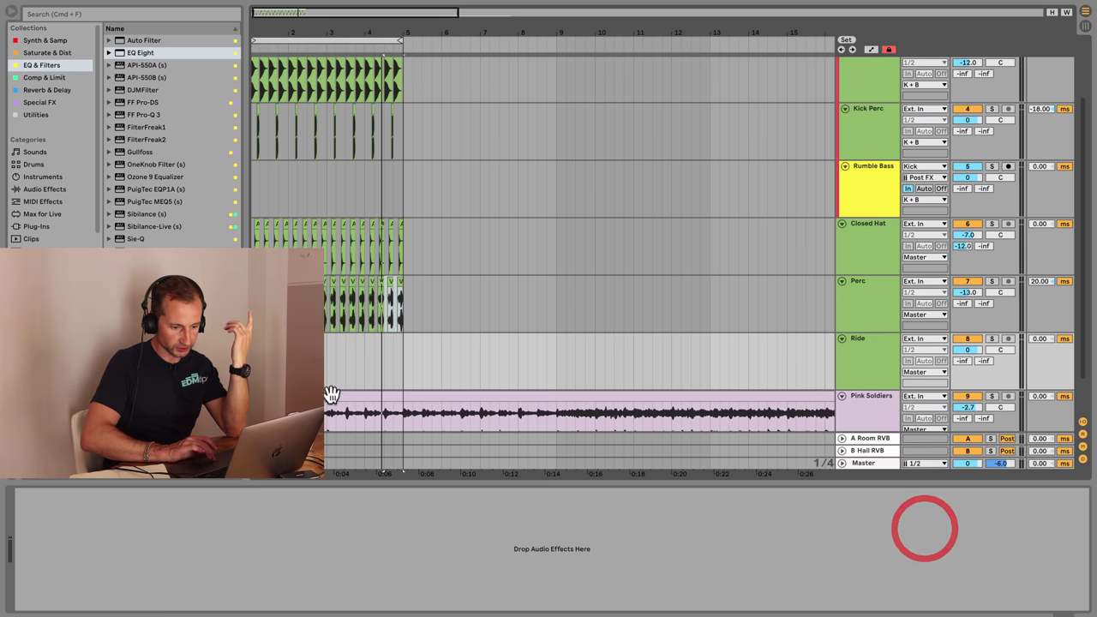
- Close the Kicks folder in the sample library and expand the Cymbals (Ride) folder
scroll(58, 240, down, 3)
click(43, 262)
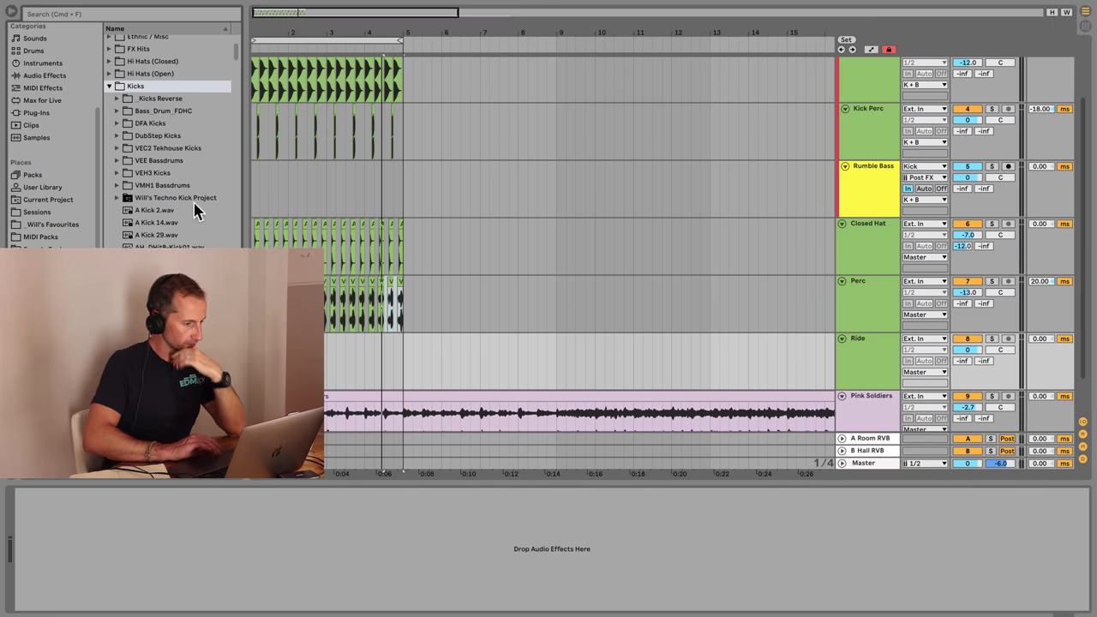
click(109, 86)
key(space)
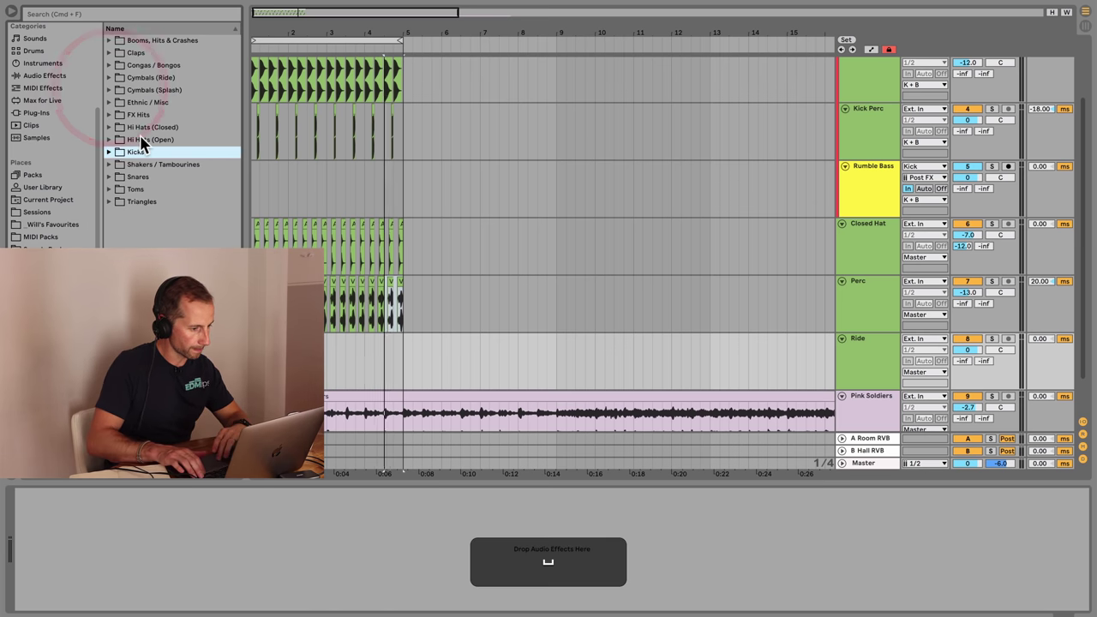
click(133, 77)
key(Right)
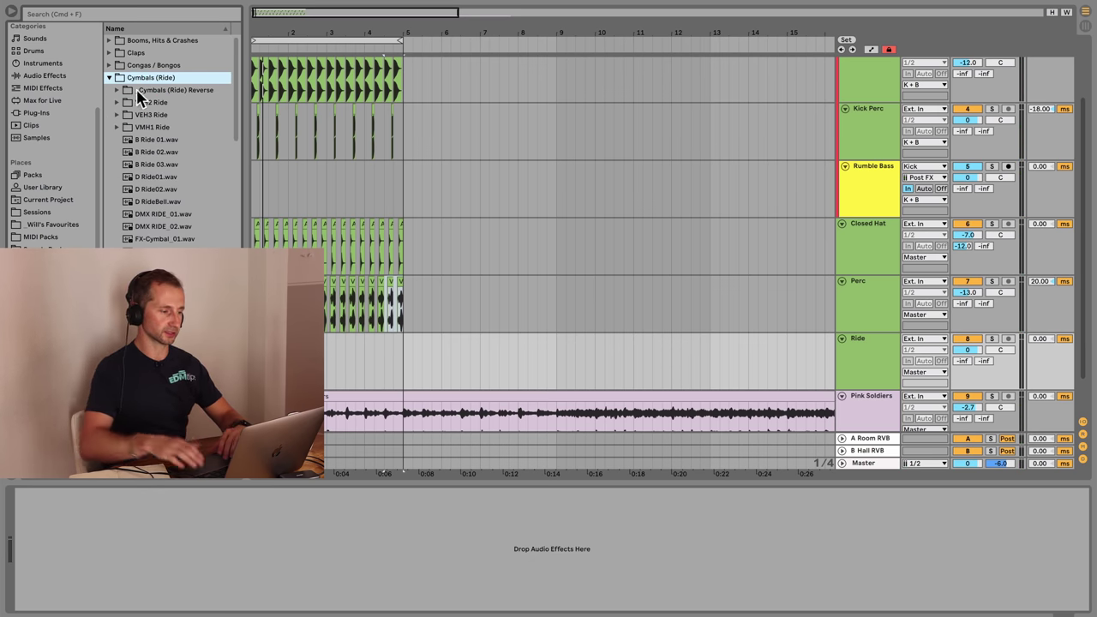
- Audition the B Ride 01.wav and B Ride 02.wav samples against the playing loop
click(160, 144)
key(Down)
key(Up)
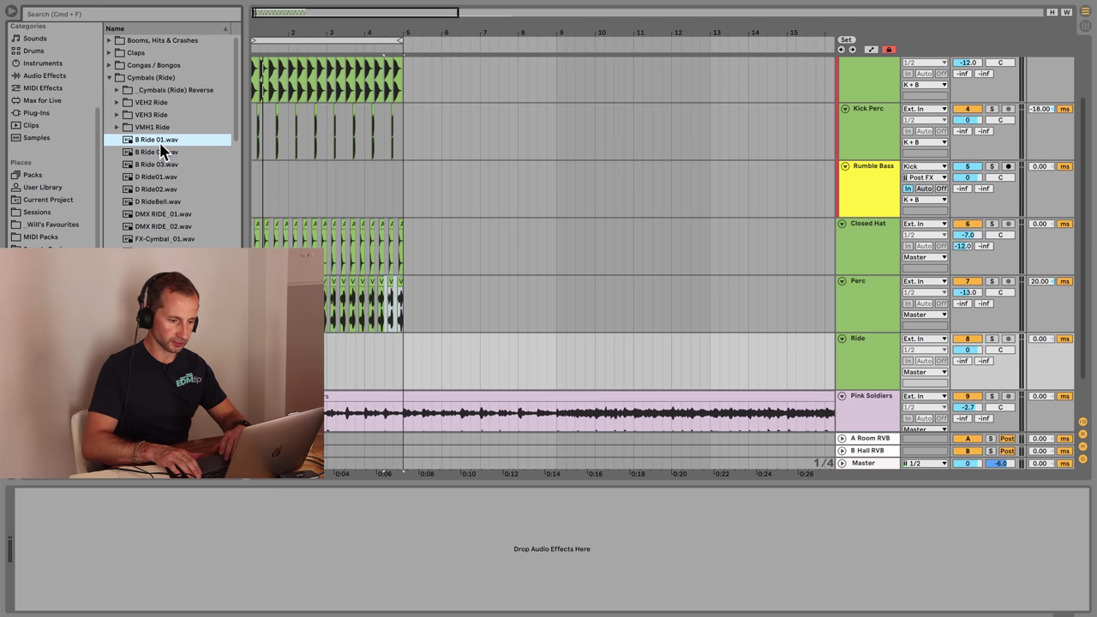
key(space)
click(163, 147)
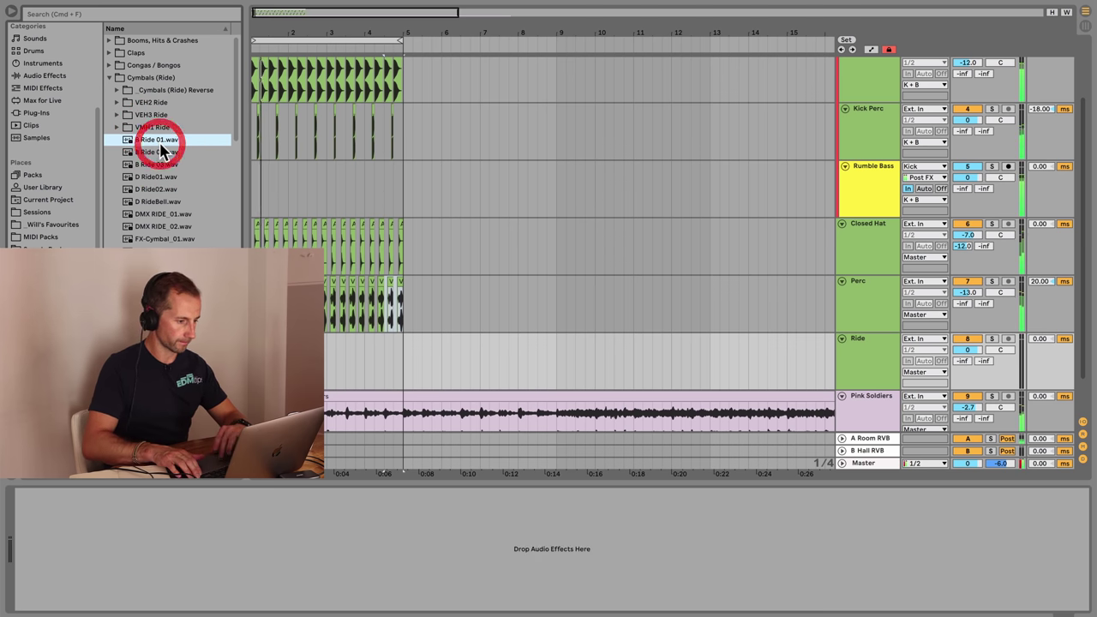
key(Down)
key(Up)
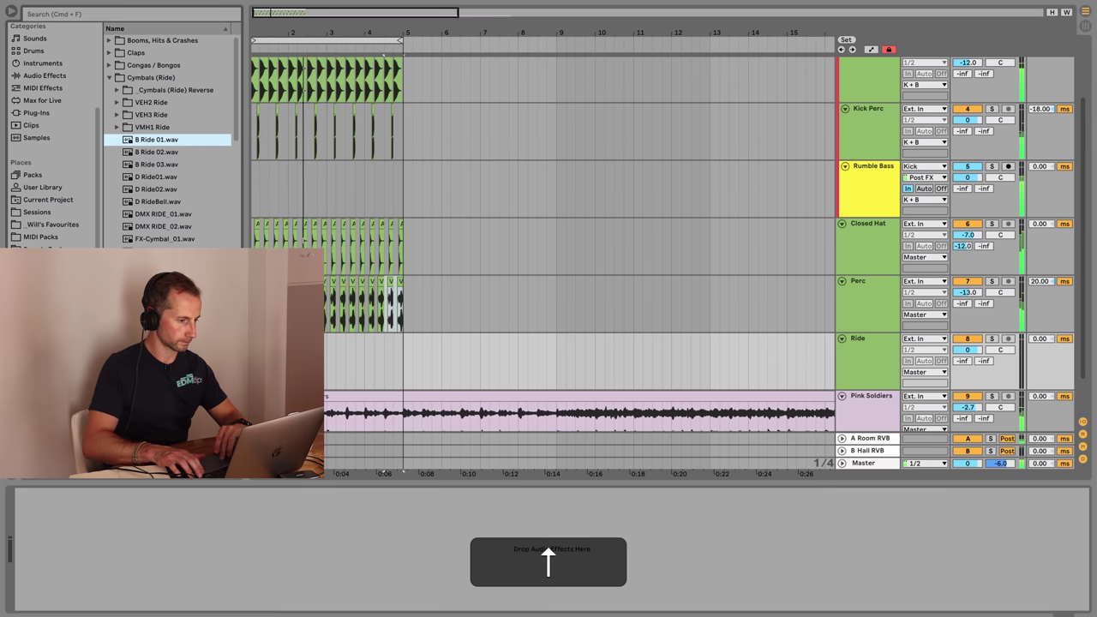
- Audition samples further down the ride folder, settle on hat 017 BS NuTecGrv.wav and stop playback
click(158, 238)
key(Down)
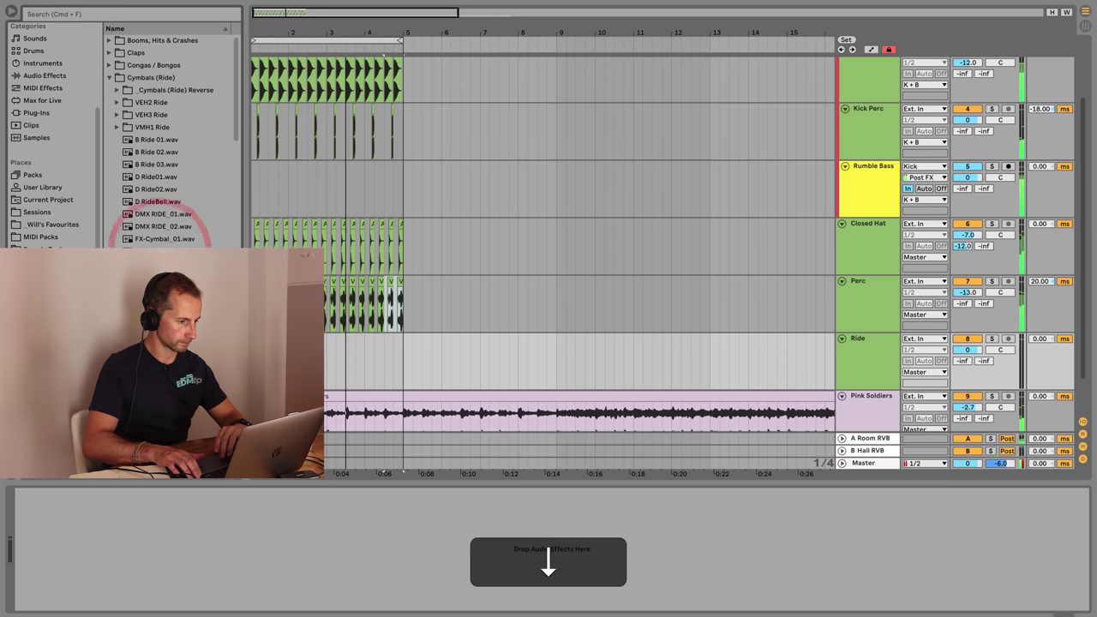
scroll(158, 245, down, 2)
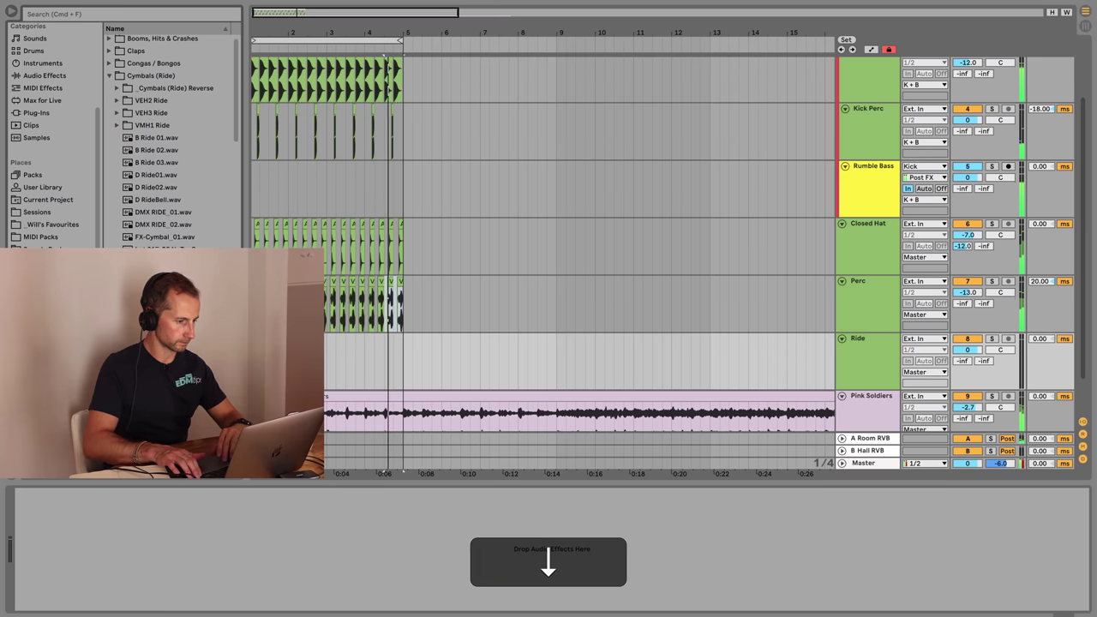
click(157, 234)
key(Up)
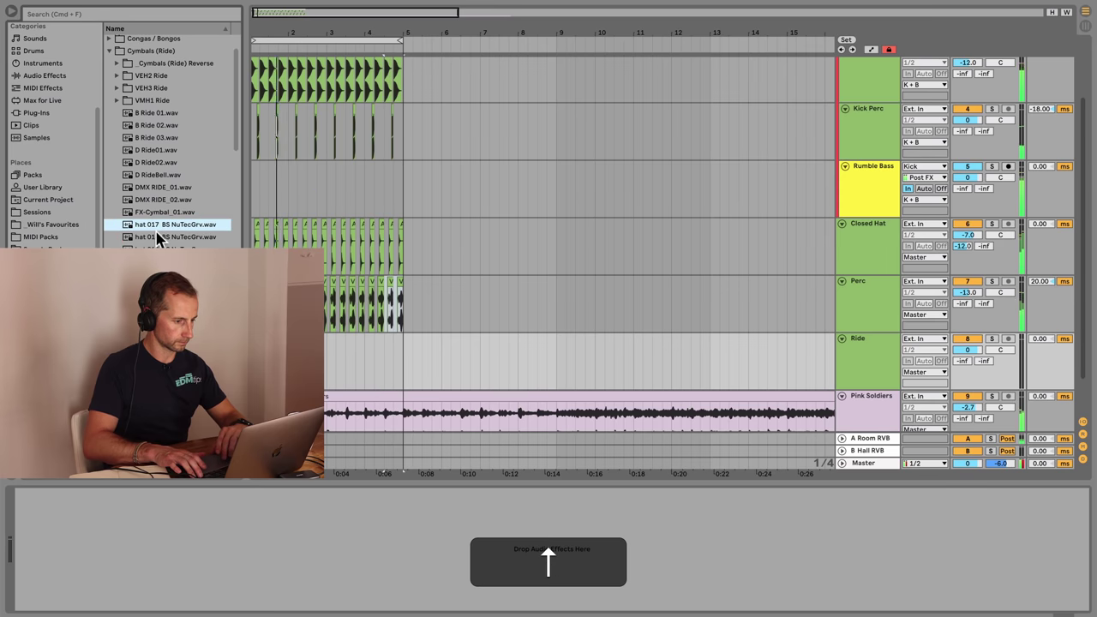
key(space)
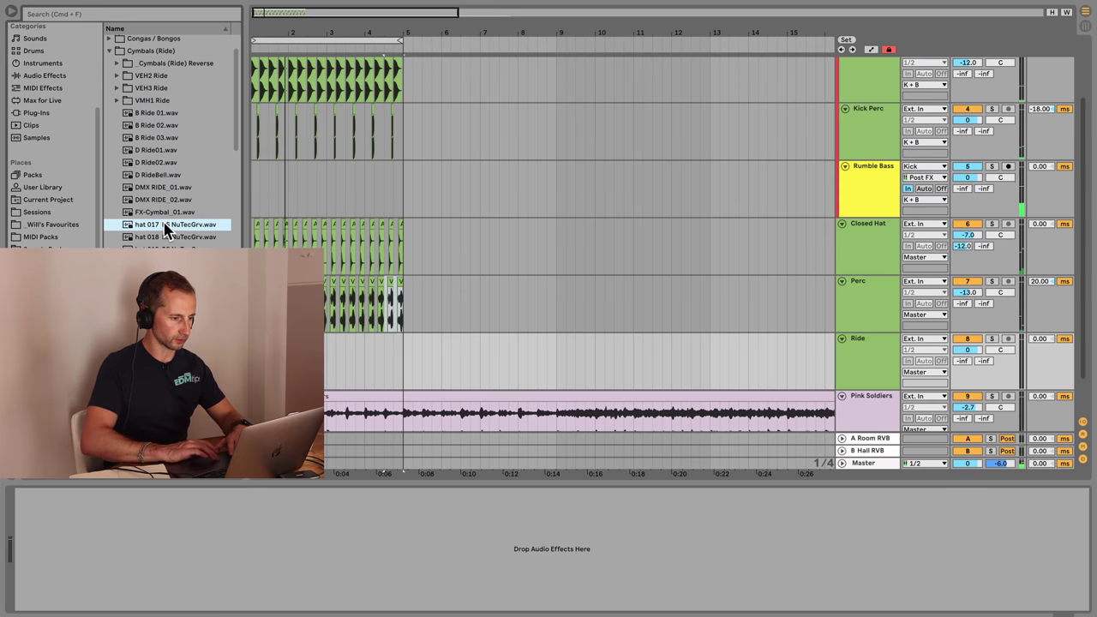
- Place the sample hat 017 BS NuTecGrv.wav on the Ride track at 1.1.3 and trim it to end at 1.2.3
key(space)
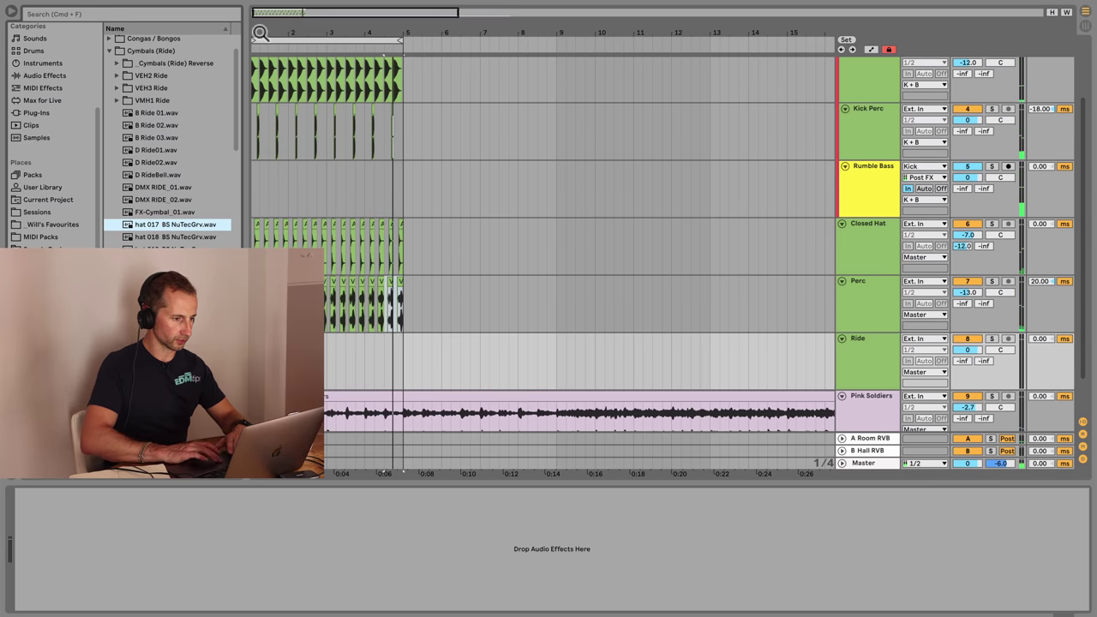
drag(255, 34, 255, 158)
drag(148, 225, 316, 337)
scroll(316, 336, left, 2)
scroll(317, 337, down, 1)
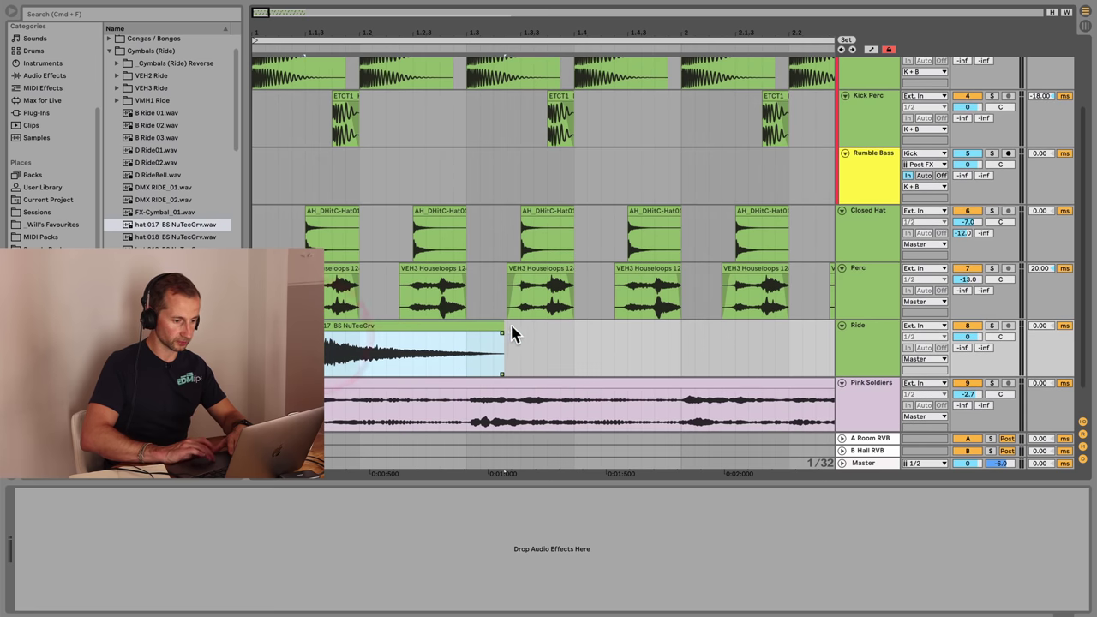
drag(494, 326, 265, 351)
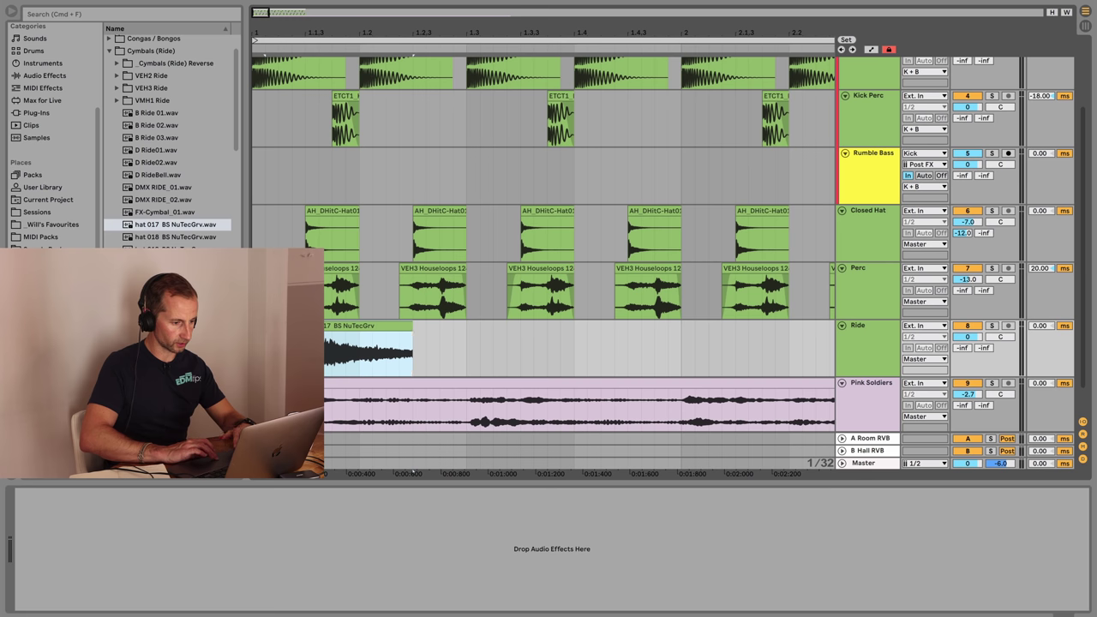
click(305, 352)
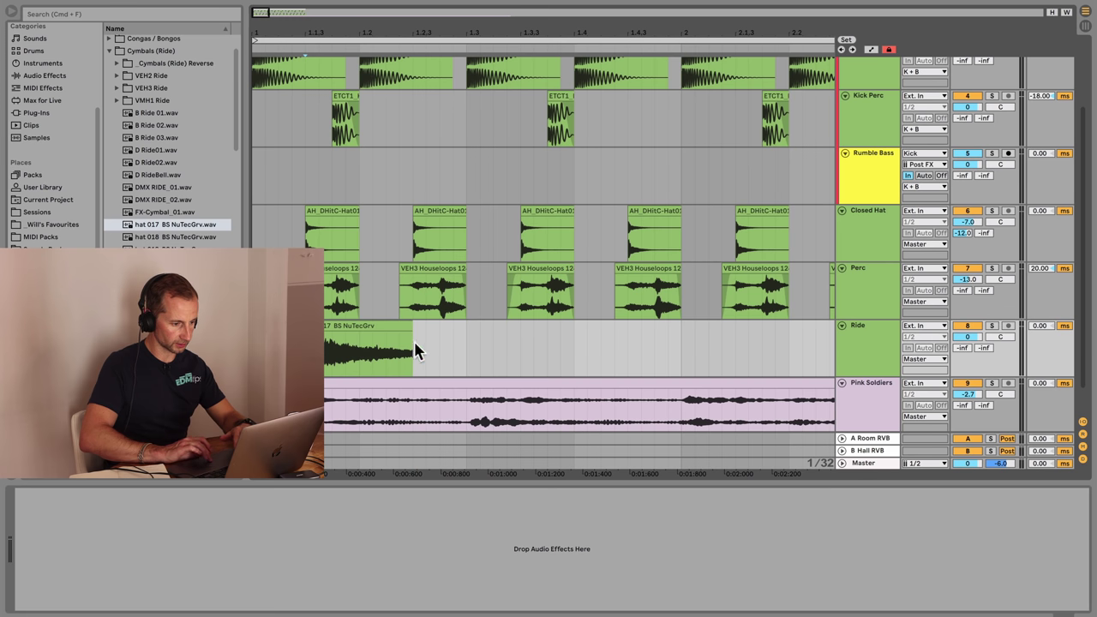
- Duplicate the one-beat ride clip repeatedly along the Ride track to fill the four-bar loop
drag(414, 342, 334, 343)
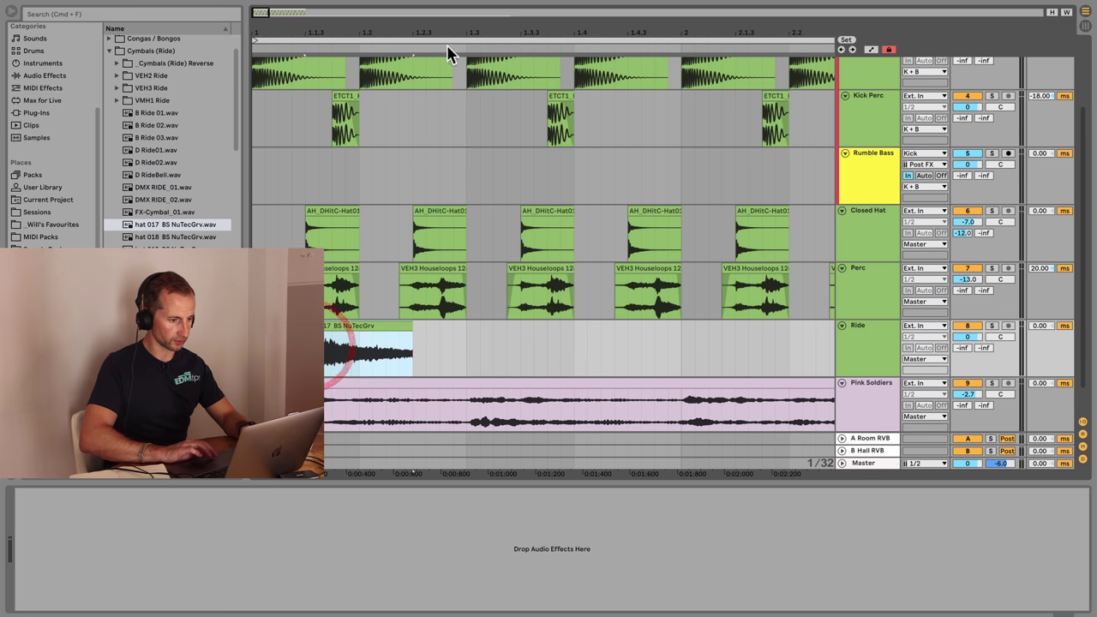
drag(280, 32, 279, 7)
key(super+d)
key(super+d)
key(super+d)
key(super+d)
key(super+d)
key(super+d)
key(super+d)
key(super+d)
key(super+d)
key(super+d)
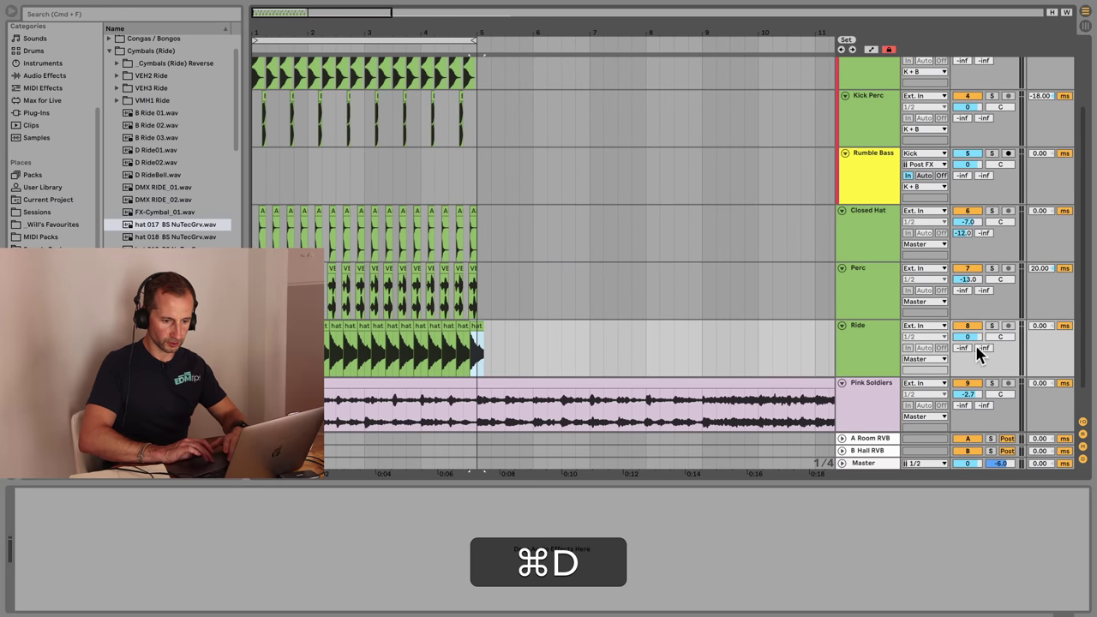
- Set the Ride track's volume to -25.7 dB during playback and save the set
mouse_move(972, 339)
mouse_down()
mouse_move(973, 386)
mouse_move(972, 360)
mouse_up()
key(space)
click(880, 346)
key(space)
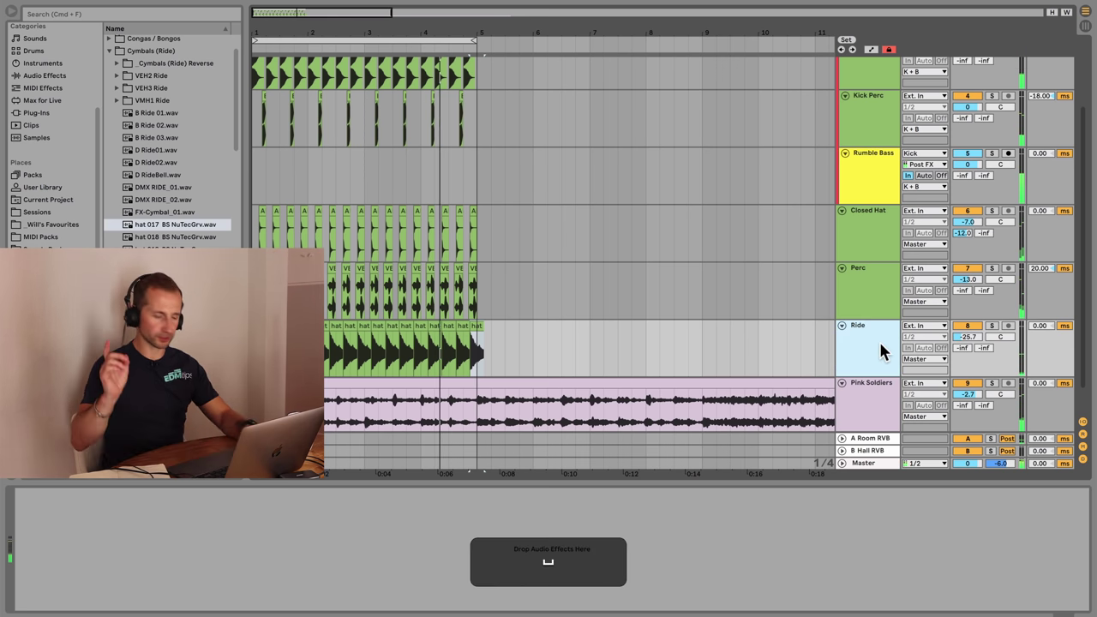
key(super+s)
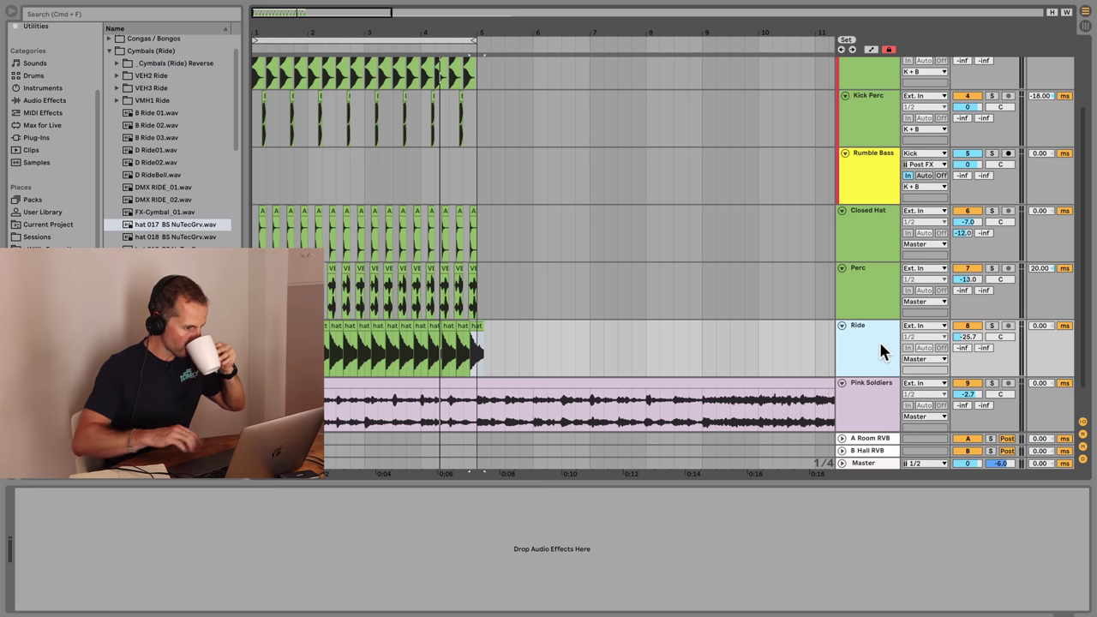
- Collapse the Cymbals (Ride) sample folder and play the Ride track in solo
scroll(152, 153, up, 2)
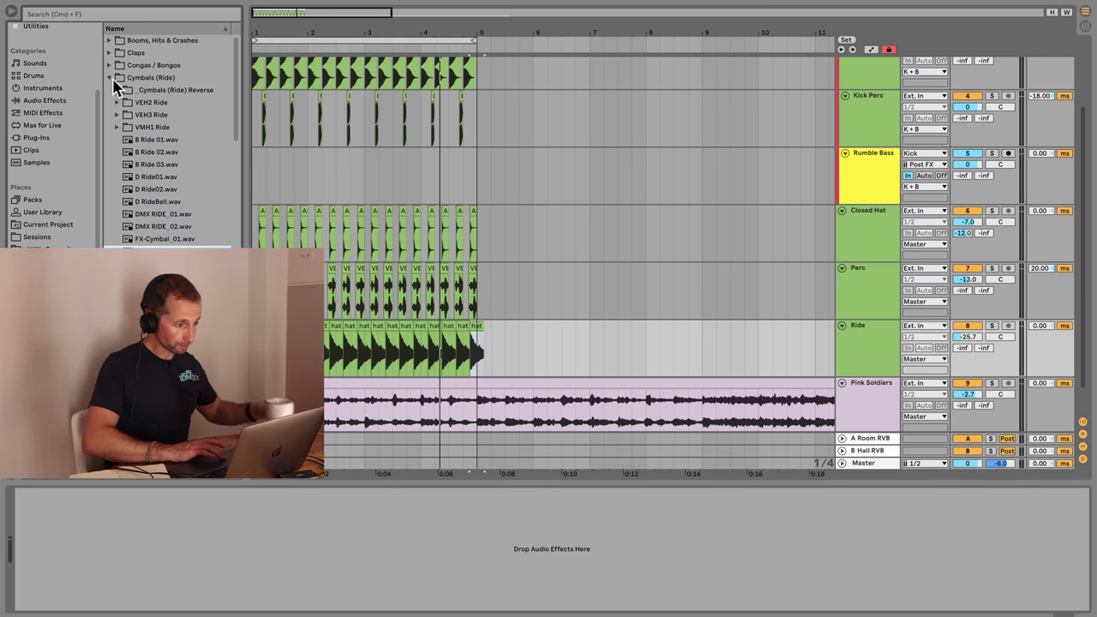
click(109, 77)
click(990, 326)
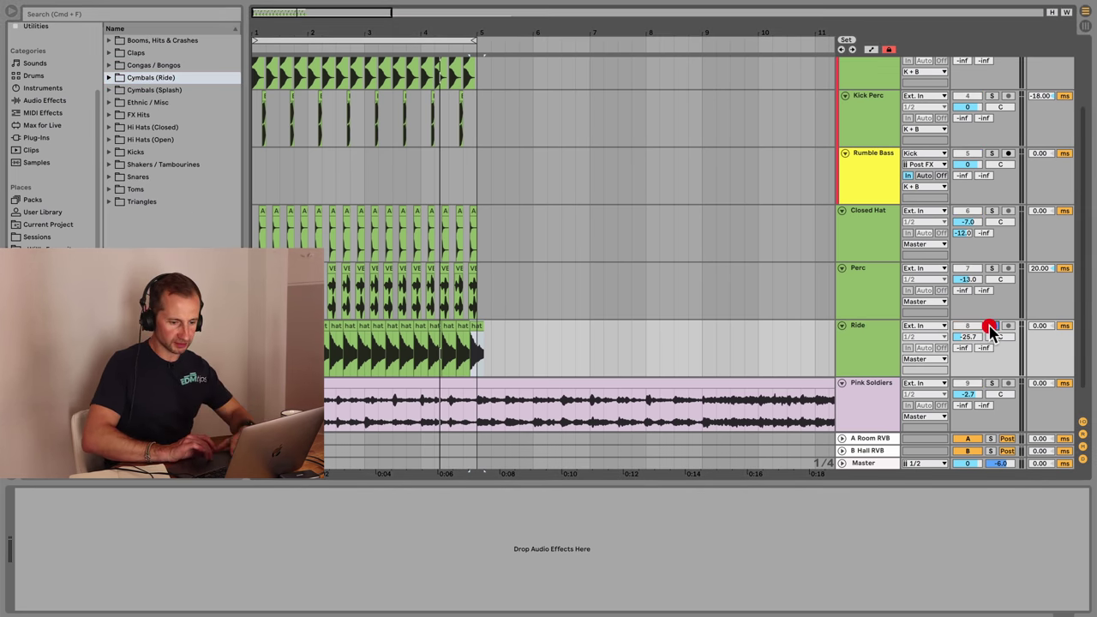
scroll(330, 243, up, 4)
key(space)
scroll(53, 79, up, 3)
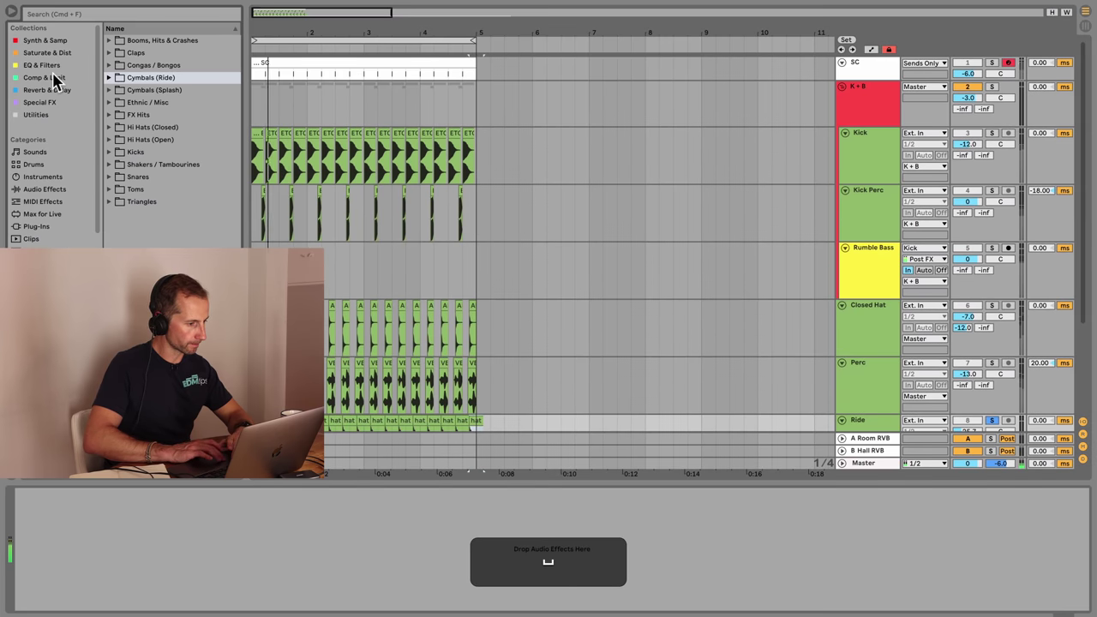
- Add a Compressor to the Ride track and set its threshold to -32.0 dB
click(53, 78)
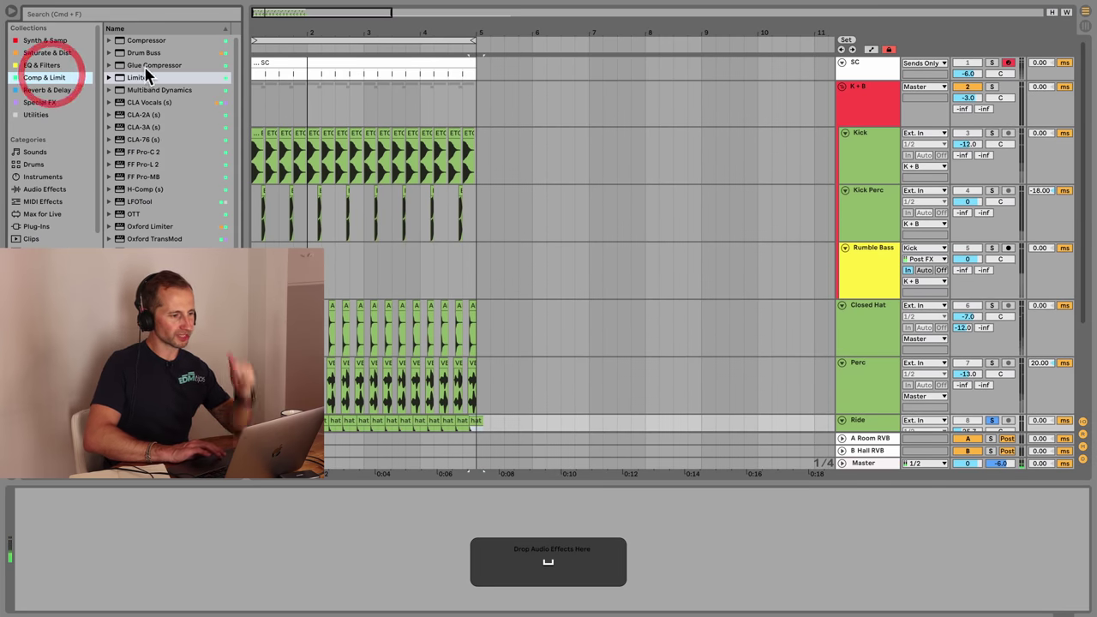
click(148, 42)
drag(155, 553, 146, 544)
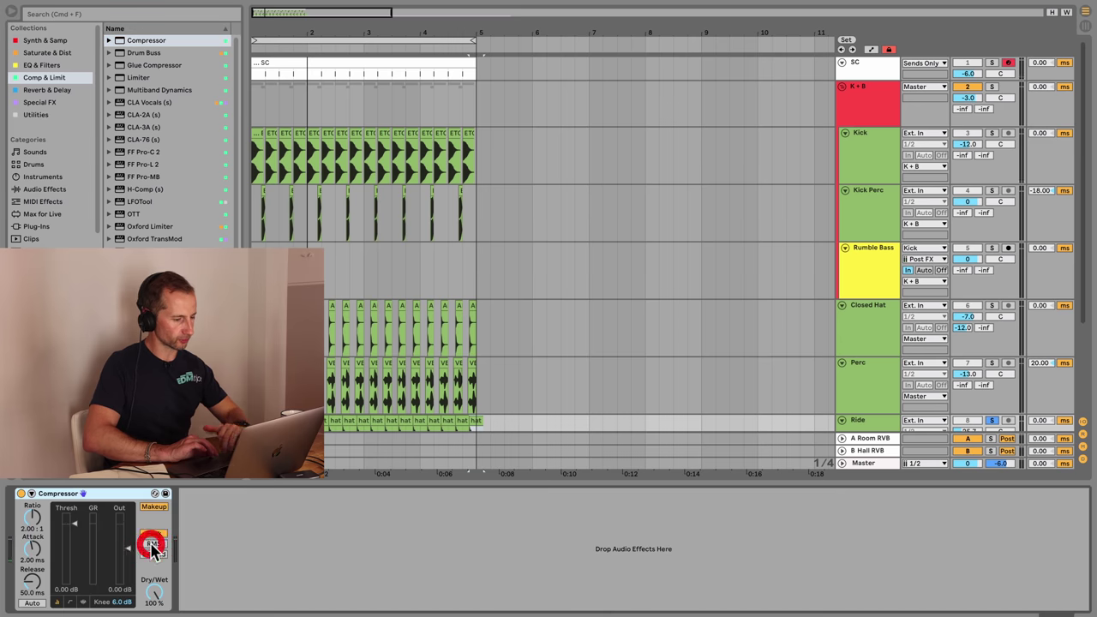
key(space)
drag(77, 526, 75, 568)
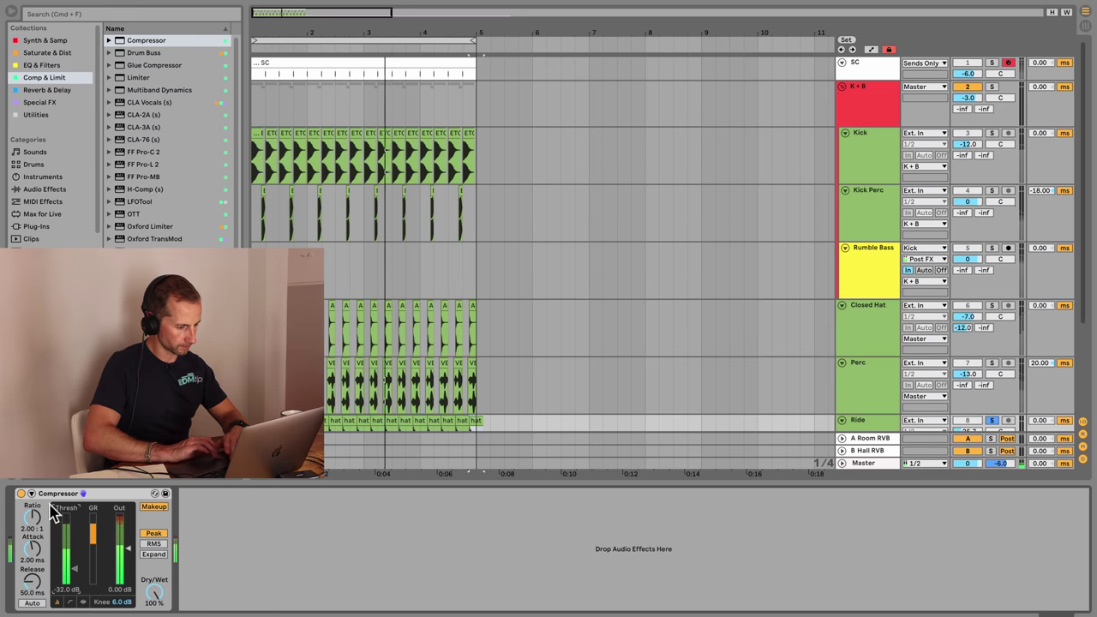
- Compare the soloed Ride track with the Compressor bypassed and active
click(21, 493)
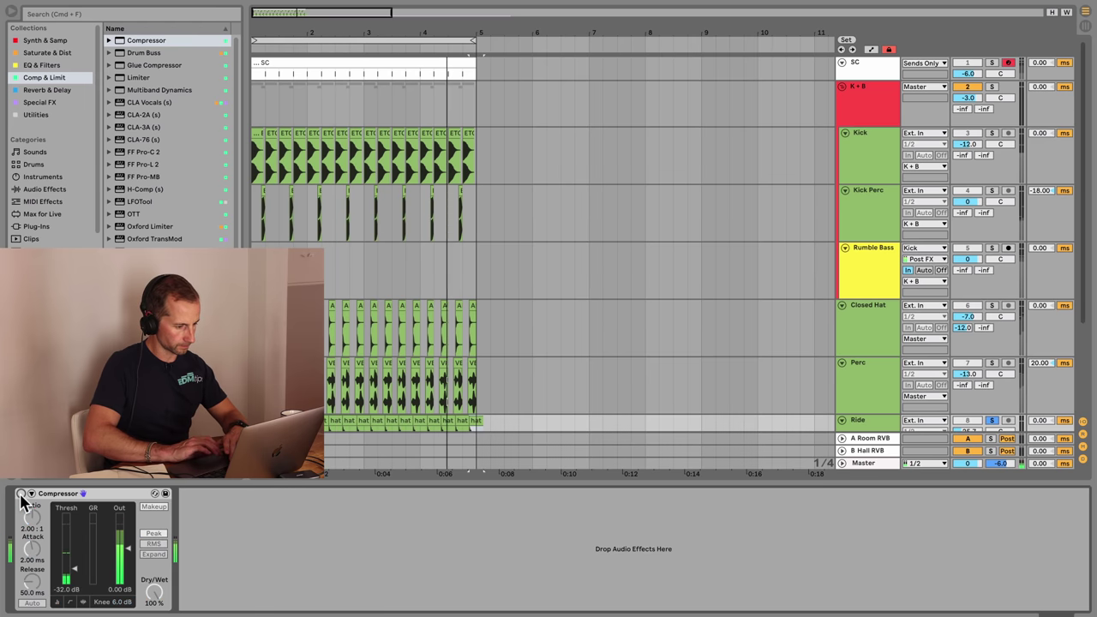
click(20, 494)
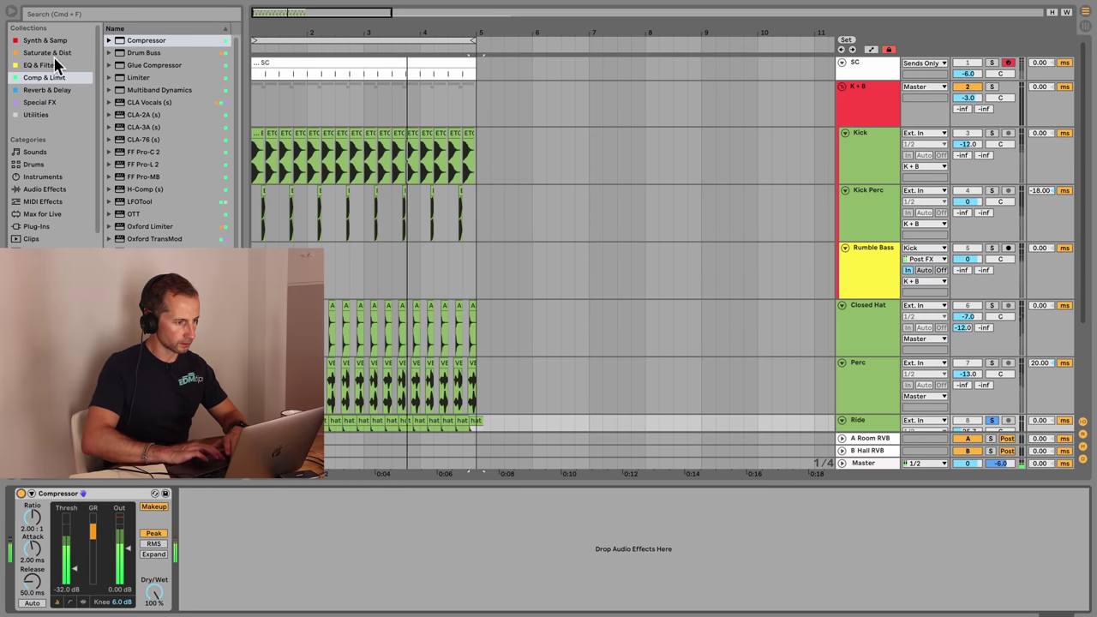
key(space)
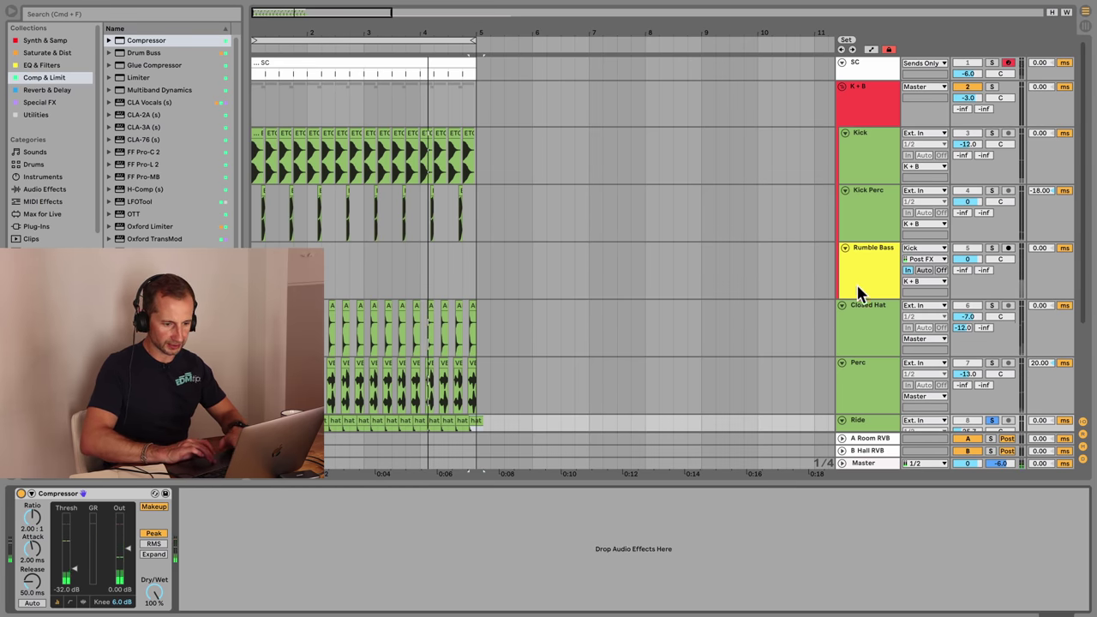
- Copy the Pump Compressor from the Rumble Bass track to the Ride track, after its Compressor
click(858, 278)
click(733, 496)
key(super+c)
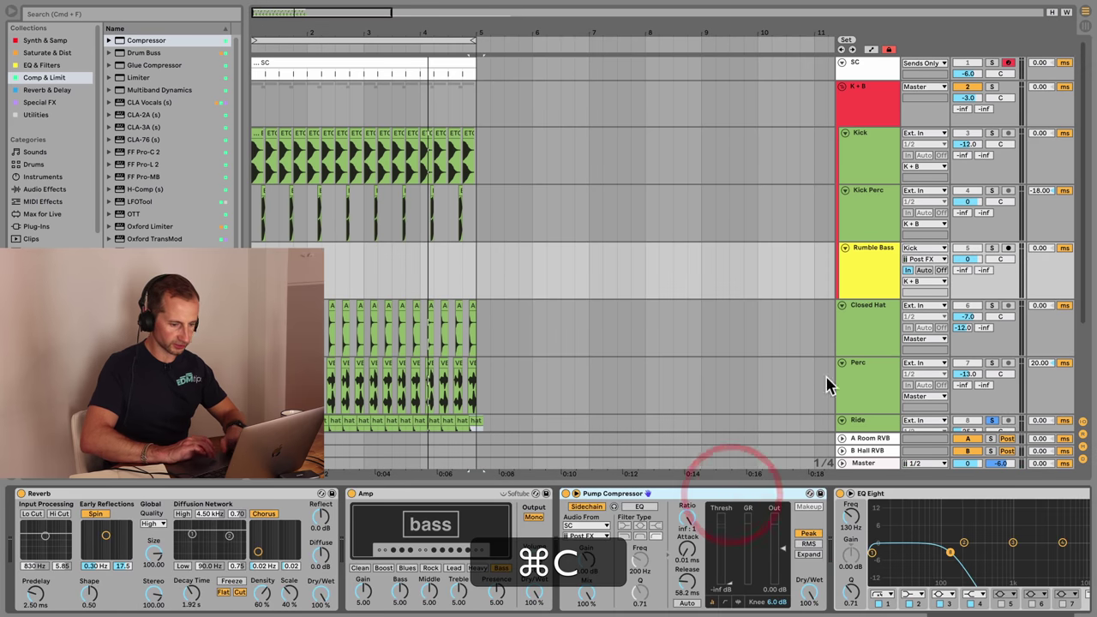
scroll(836, 360, down, 3)
click(862, 347)
click(169, 562)
key(super+v)
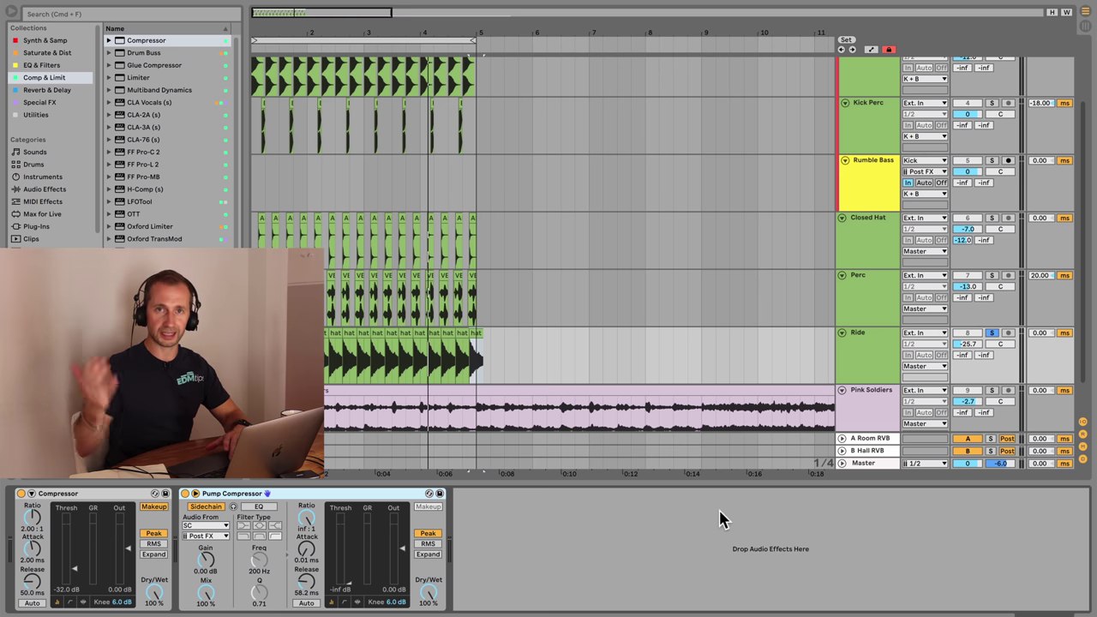
- Unsolo the Ride track and compare the full loop with its Pump Compressor bypassed and active
key(space)
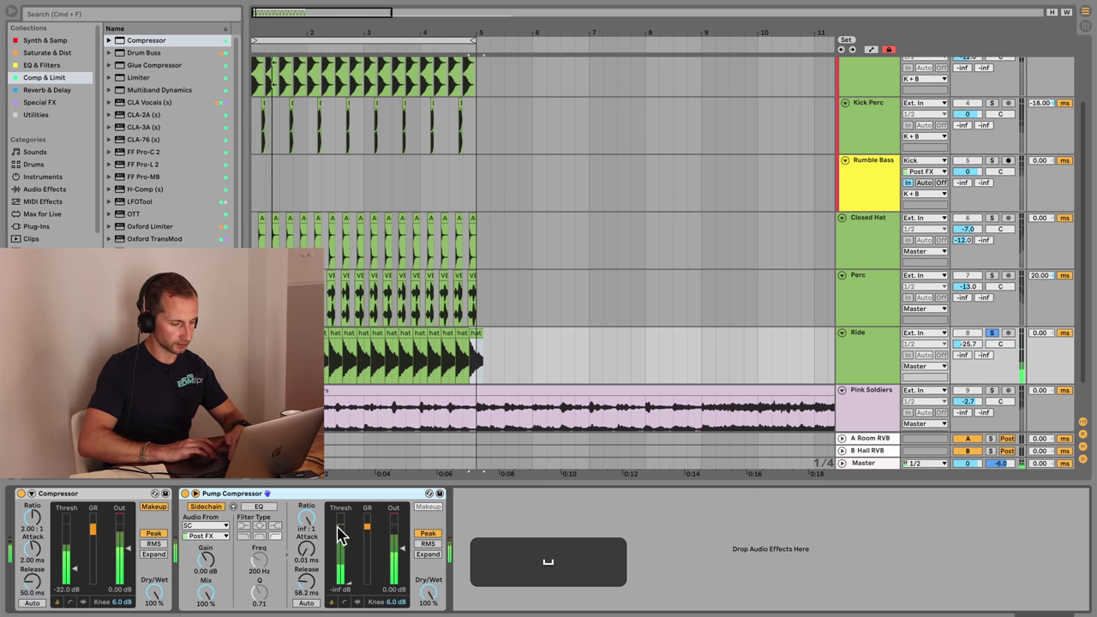
key(space)
click(992, 334)
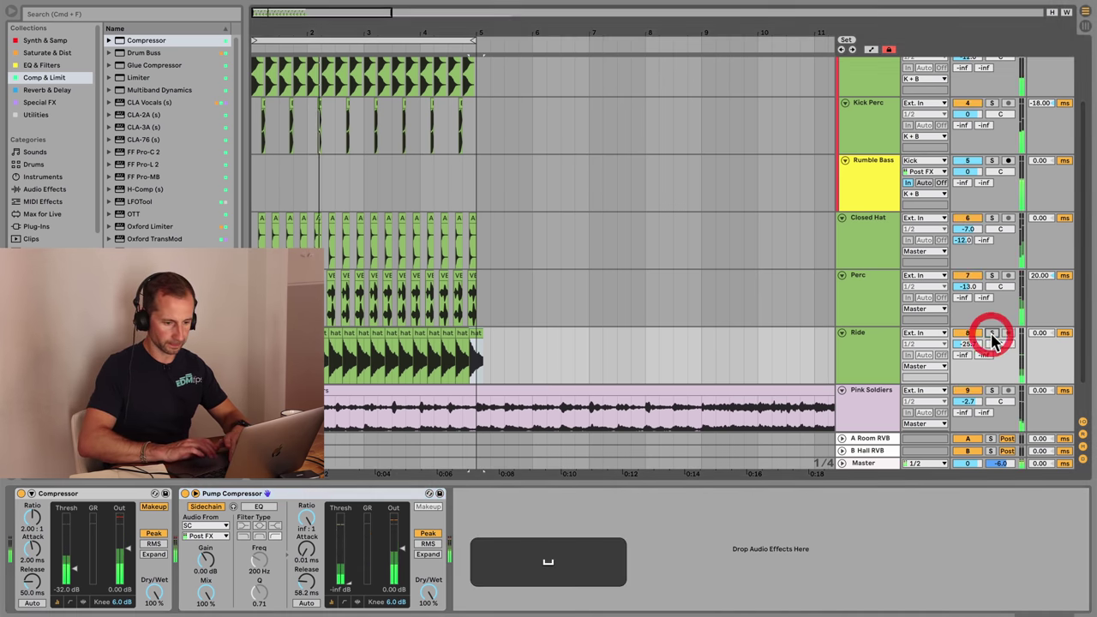
key(space)
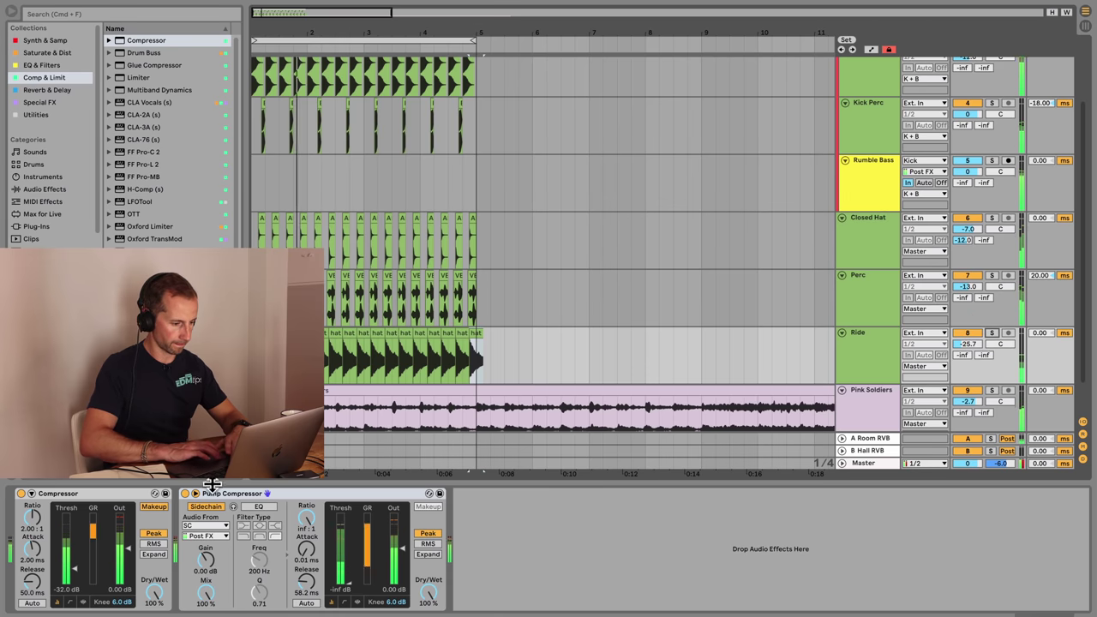
click(185, 494)
click(185, 494)
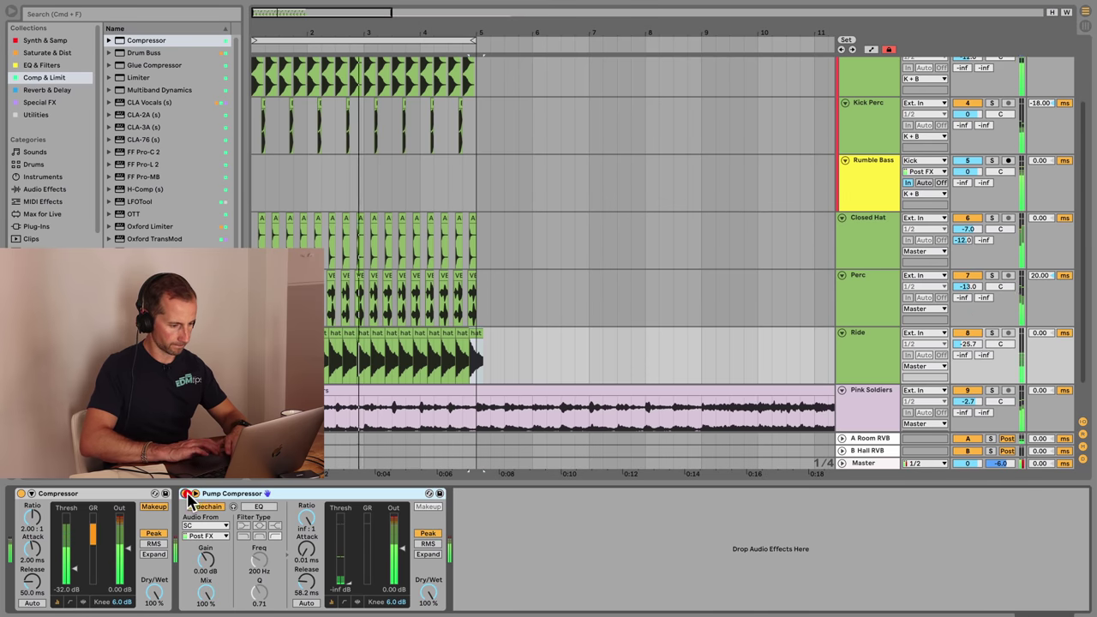
key(space)
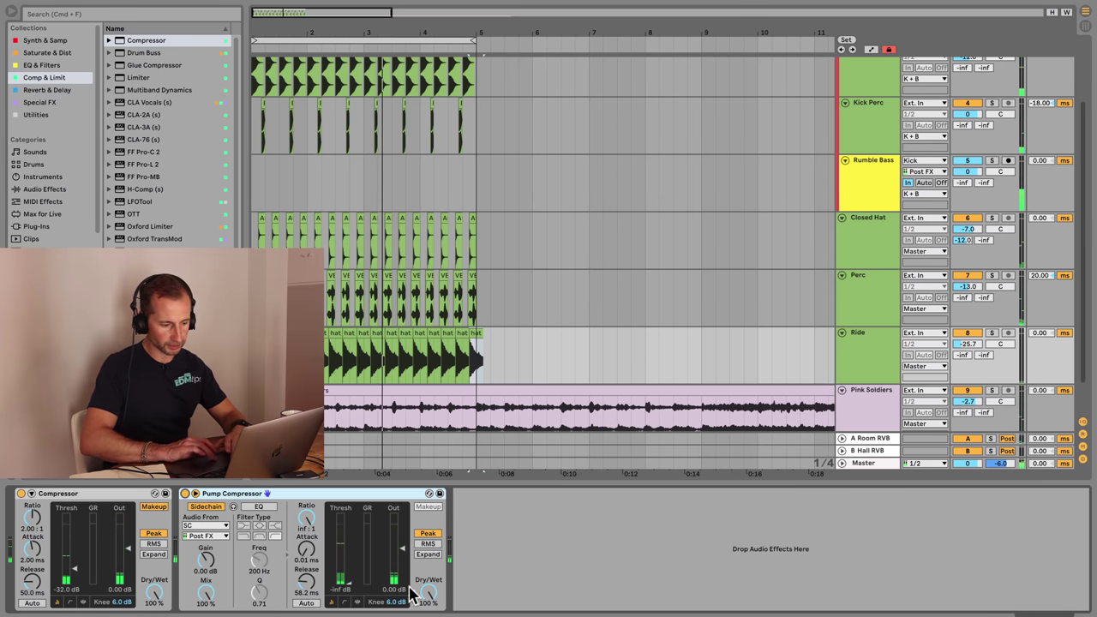
- Lower the ratio of the Ride track's Pump Compressor during playback and collapse the device
key(space)
drag(305, 520, 305, 562)
mouse_move(305, 521)
mouse_down()
mouse_move(305, 540)
mouse_move(302, 520)
mouse_up()
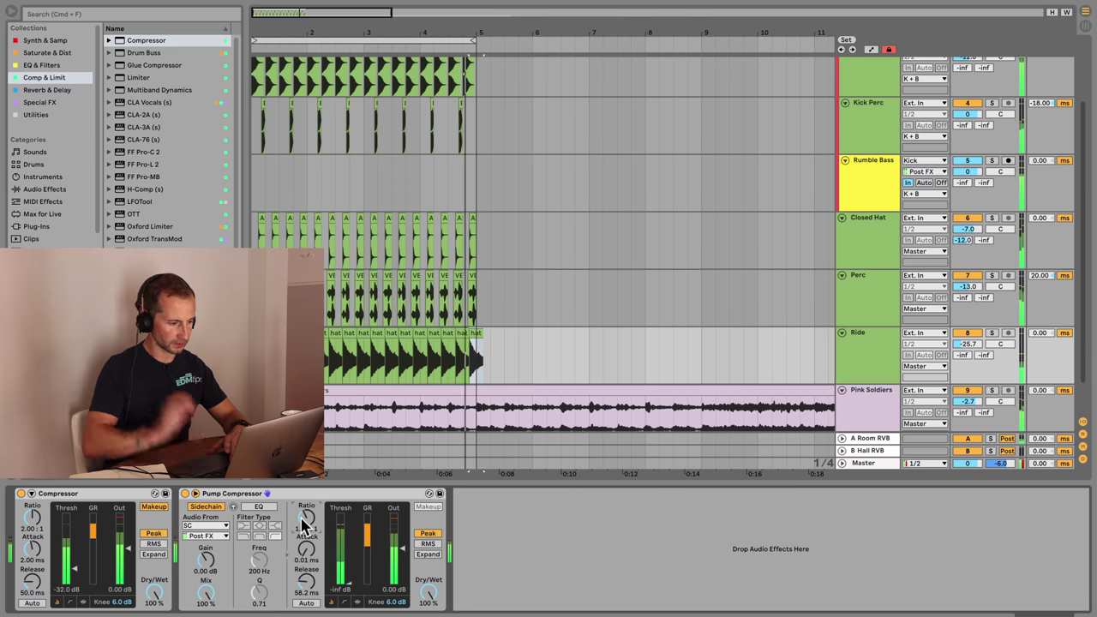
double_click(331, 495)
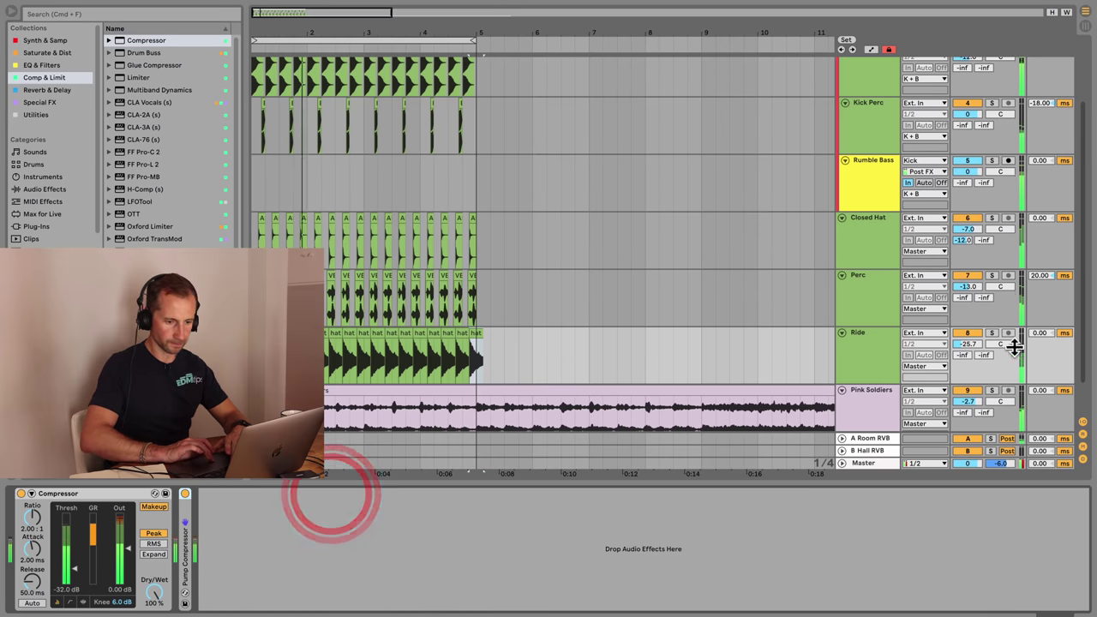
- Raise the Ride track's volume to -21.4 dB while listening to the full loop
drag(967, 344, 968, 329)
scroll(478, 180, down, 2)
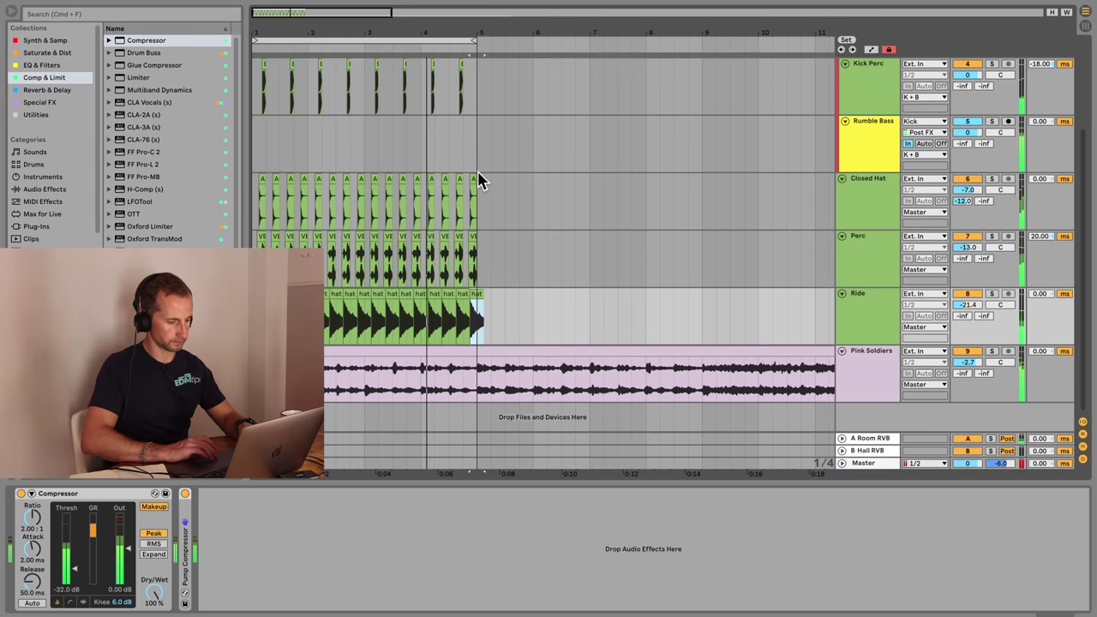
key(space)
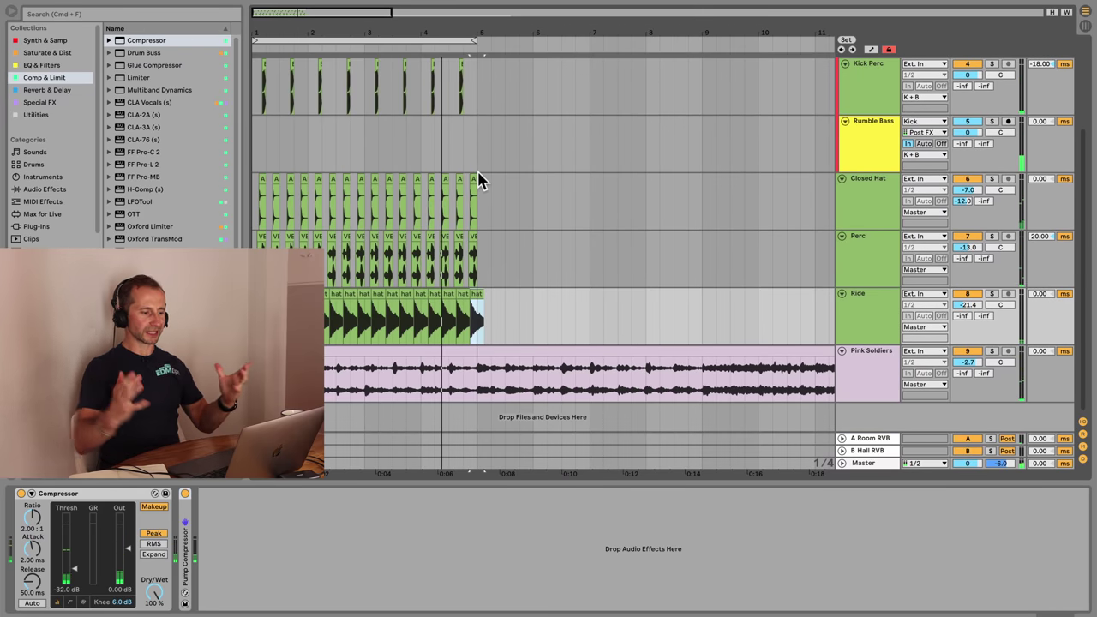
- Collapse the Pink Soldiers track and insert an unfolded MIDI track directly below it
click(330, 352)
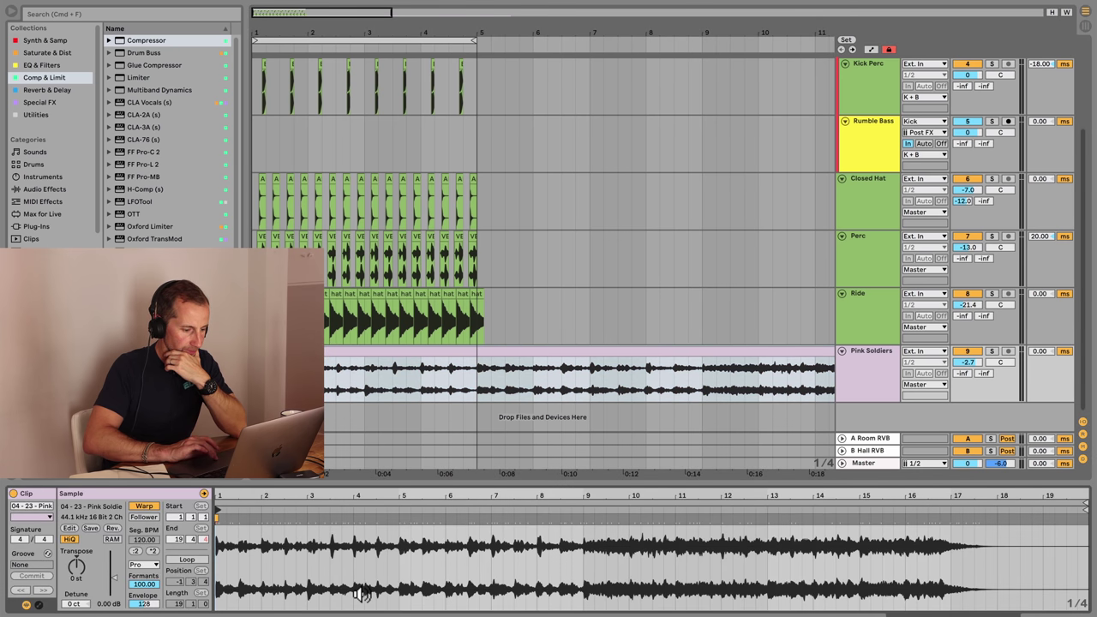
key(shift+Tab)
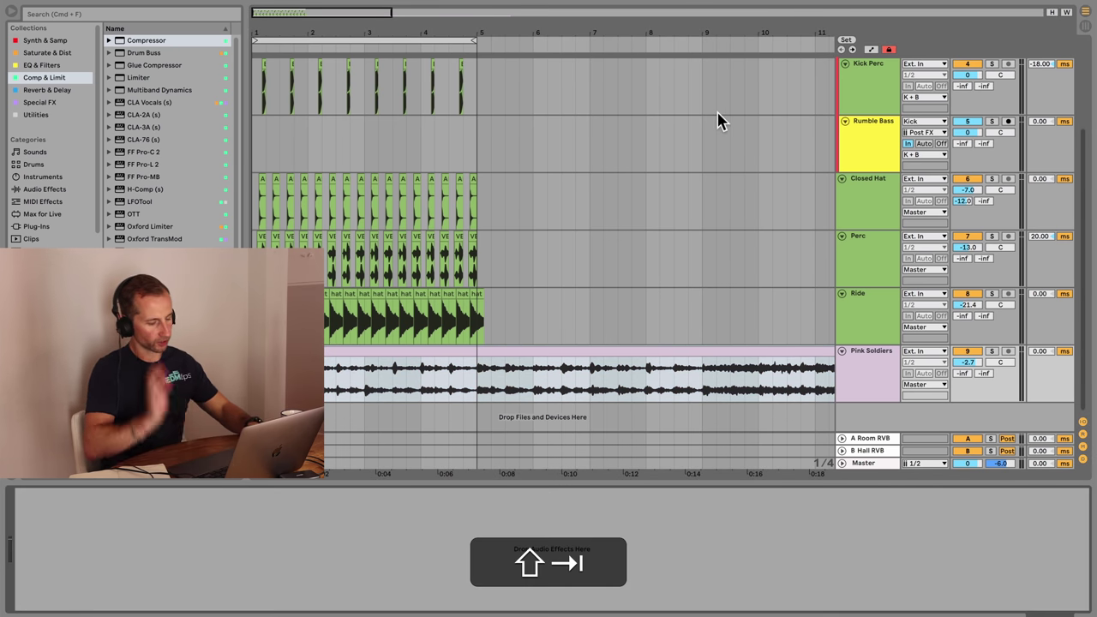
click(843, 350)
click(880, 351)
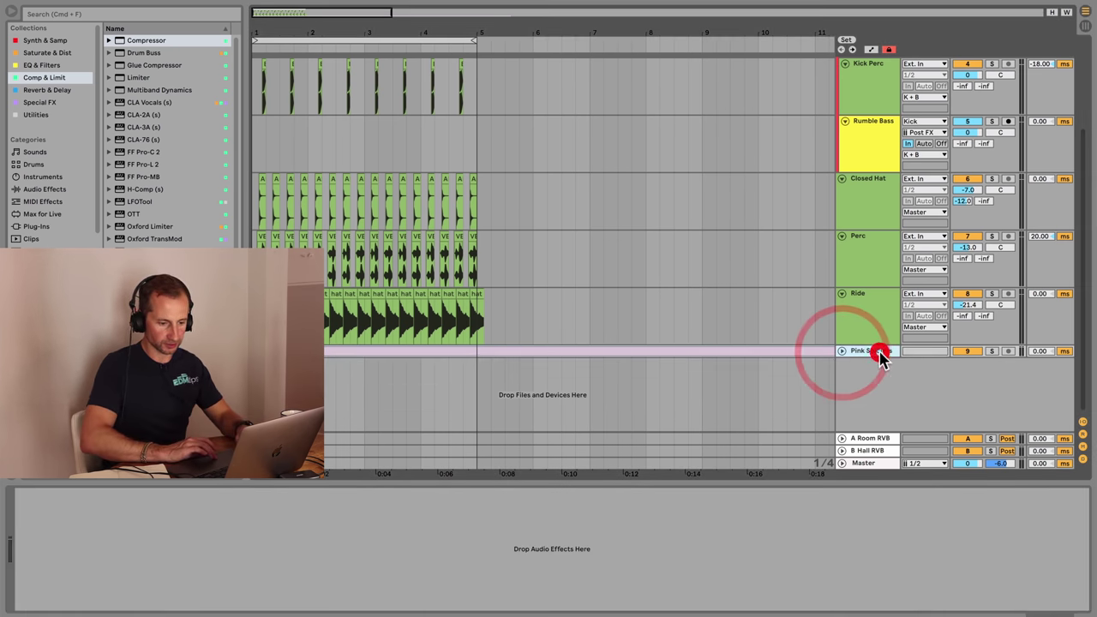
key(shift+super+t)
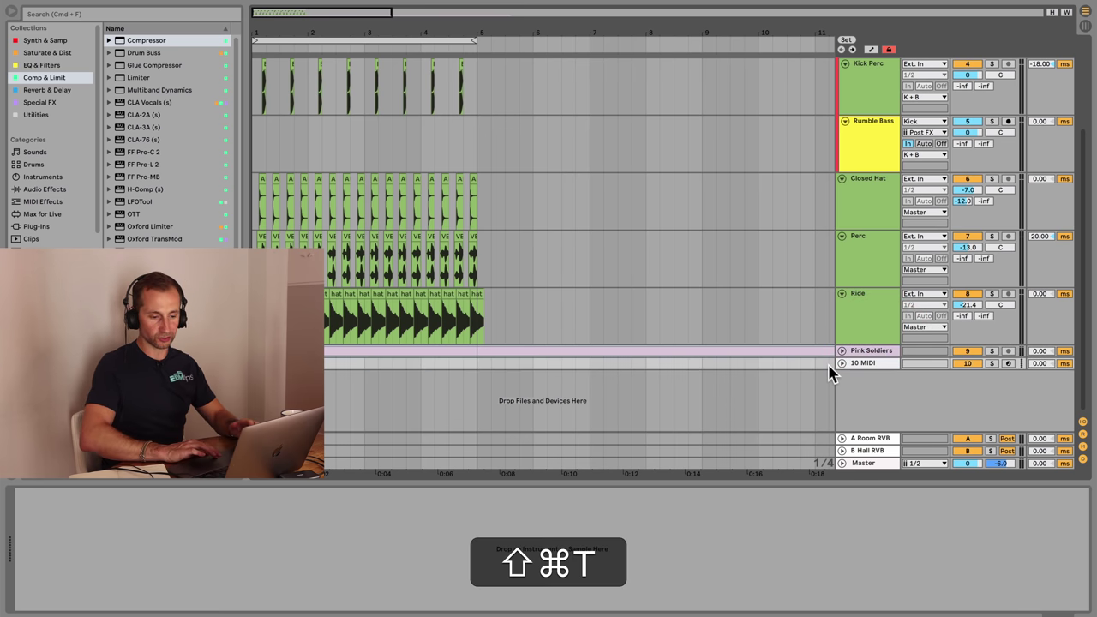
click(842, 363)
- Rename the new MIDI track Mid Bass and colour it light yellow
click(865, 377)
key(super+r)
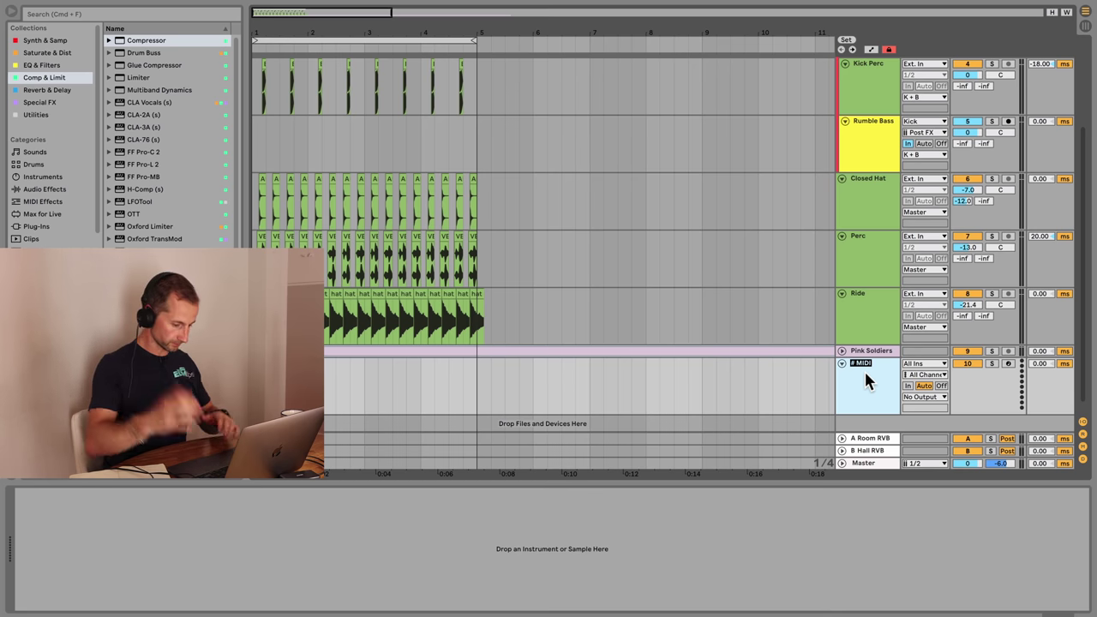
text(Mid Bass)
key(Return)
right_click(865, 374)
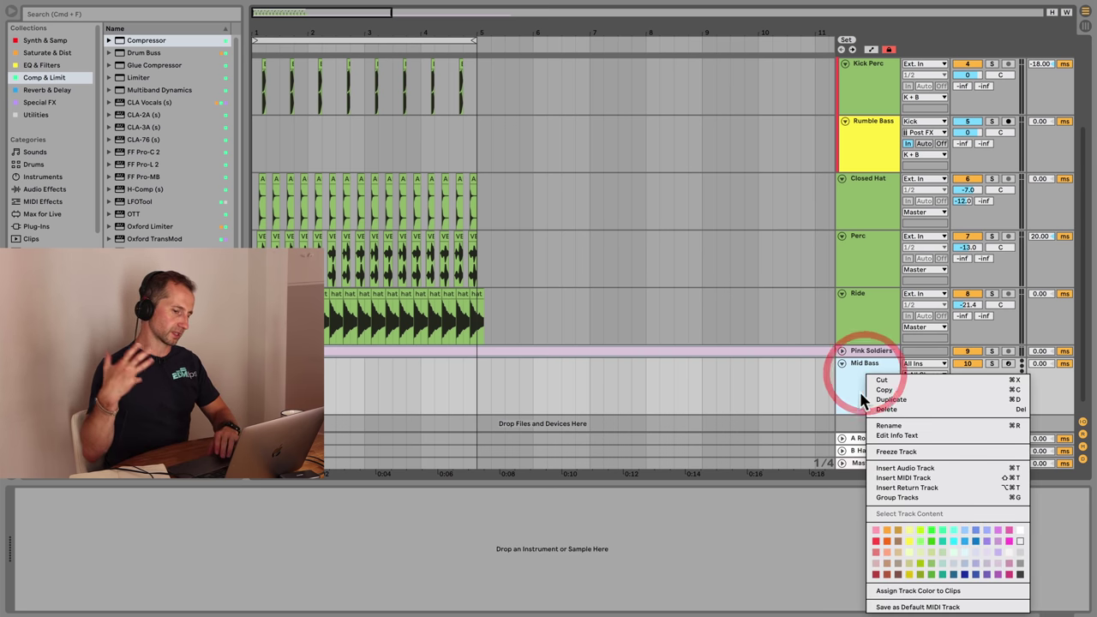
click(906, 528)
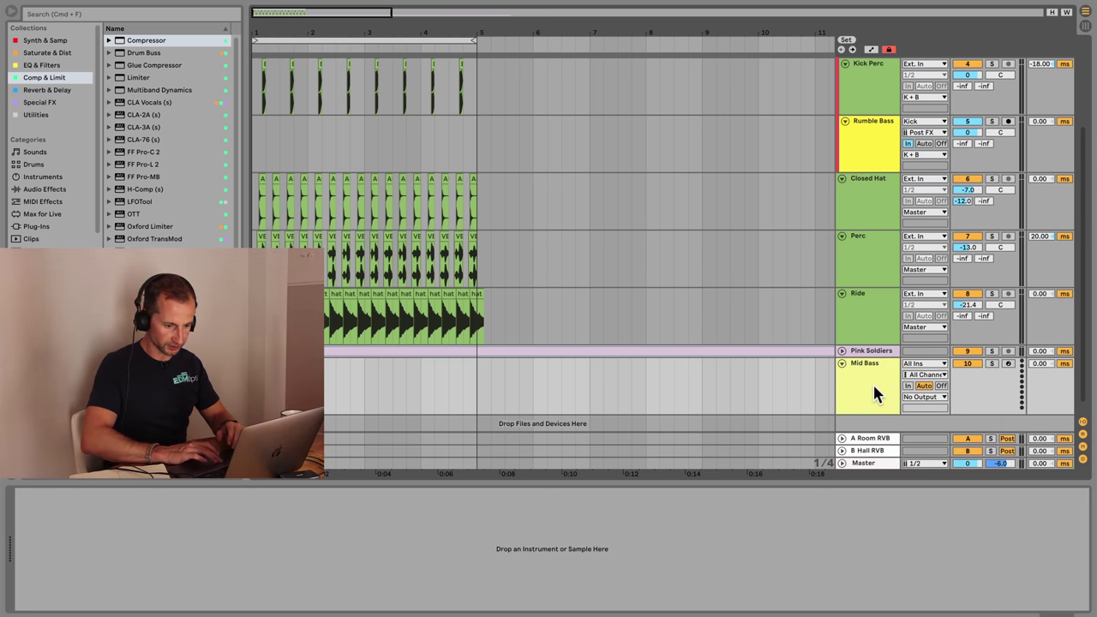
- Recolour the Mid Bass track from its pale shade to bright yellow
right_click(873, 387)
click(917, 556)
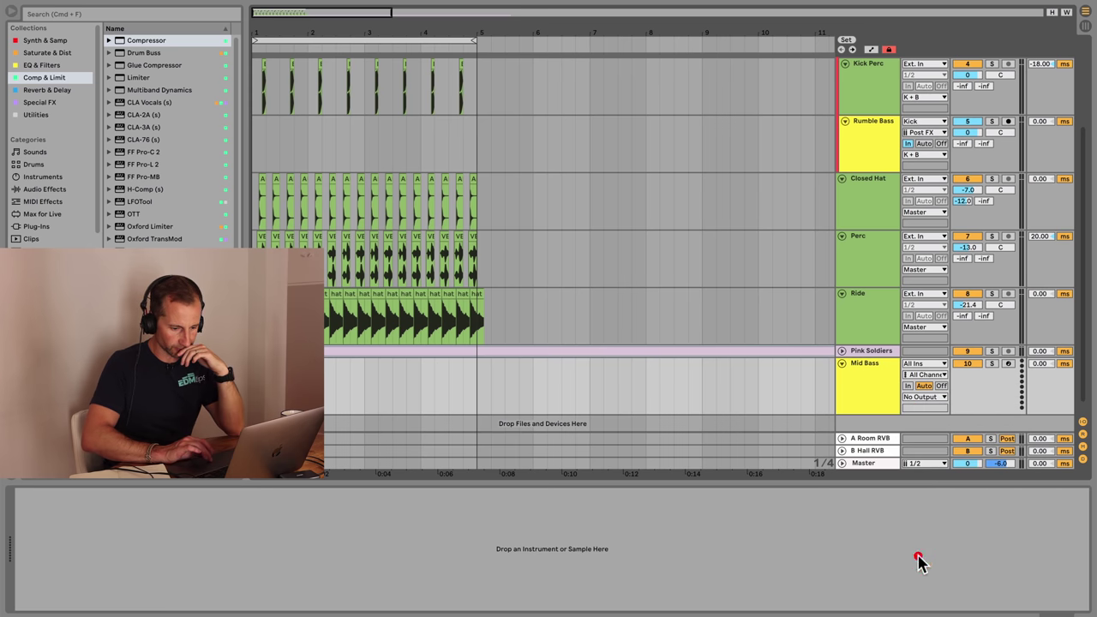
click(863, 399)
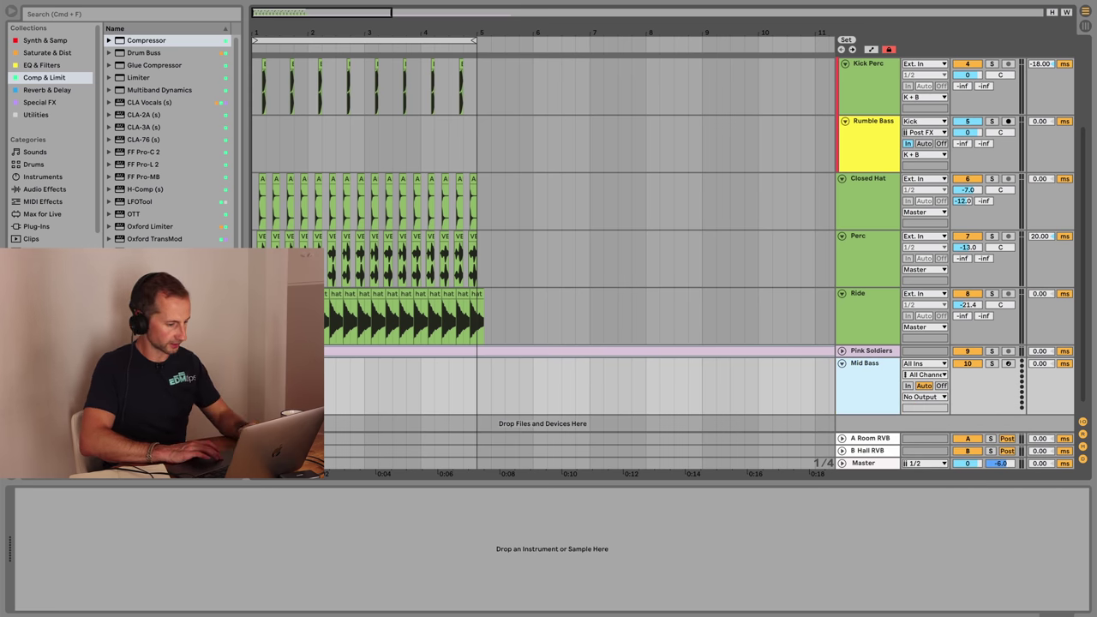
- Create an empty MIDI clip across bars 1 to 4 of the Mid Bass track and name it Mid Bass
drag(256, 385, 404, 384)
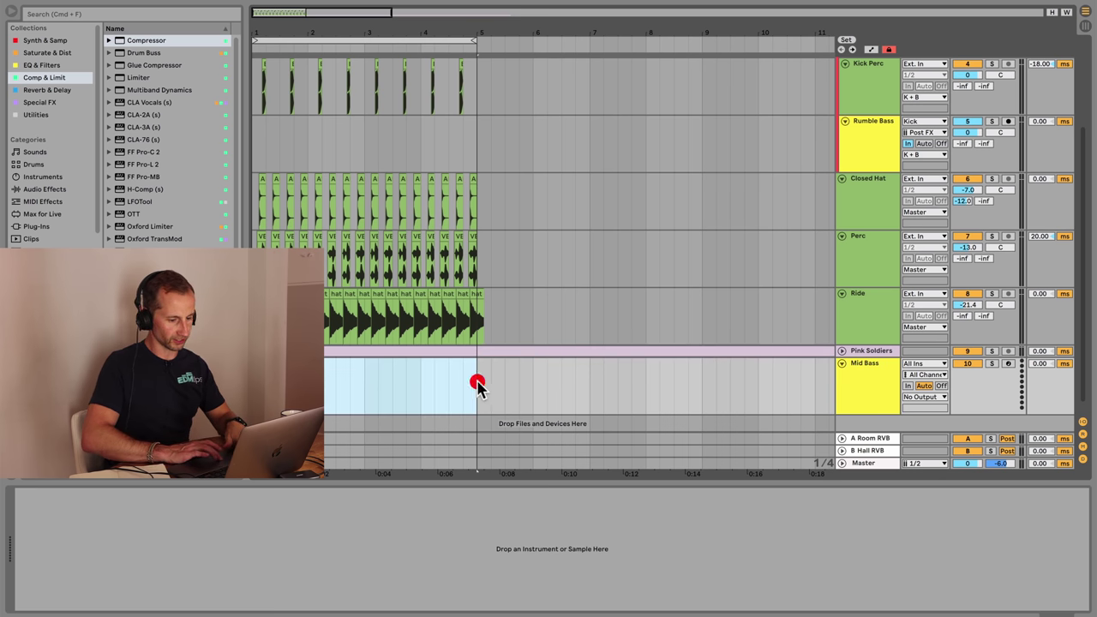
key(shift+super+m)
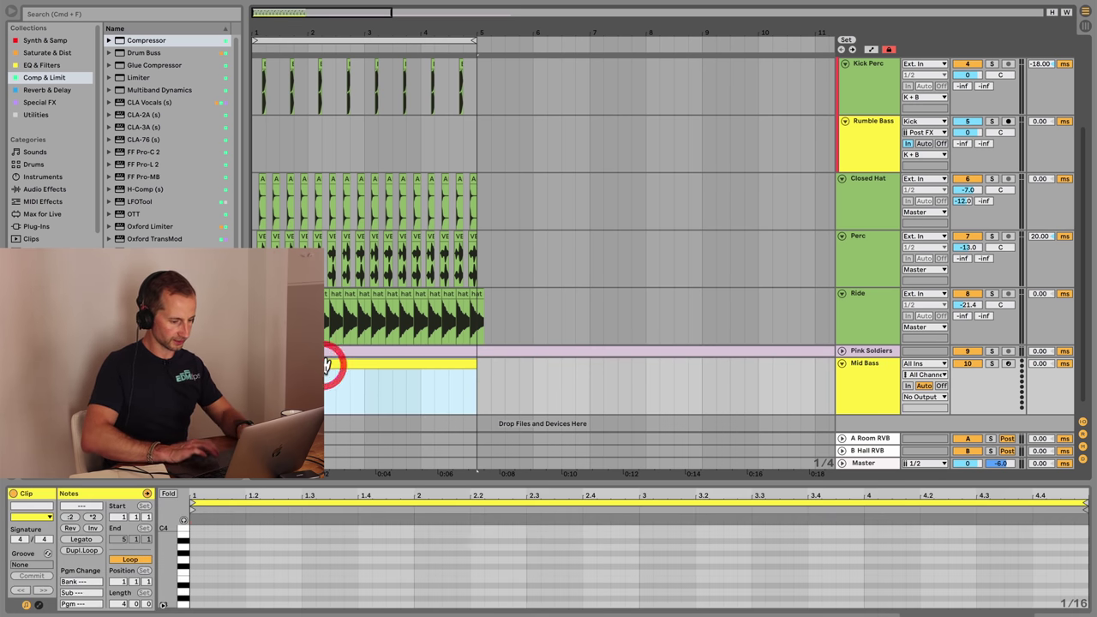
key(super+r)
text(Mid)
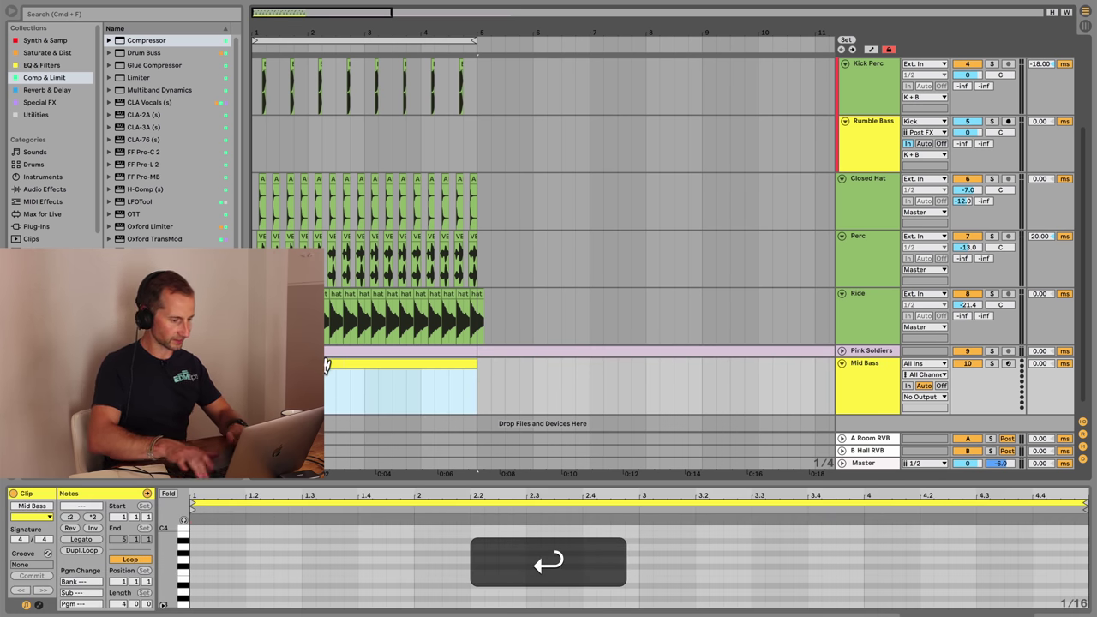
- Load the Wavetable synth from the Synth & Samp collection onto the Mid Bass track
click(53, 53)
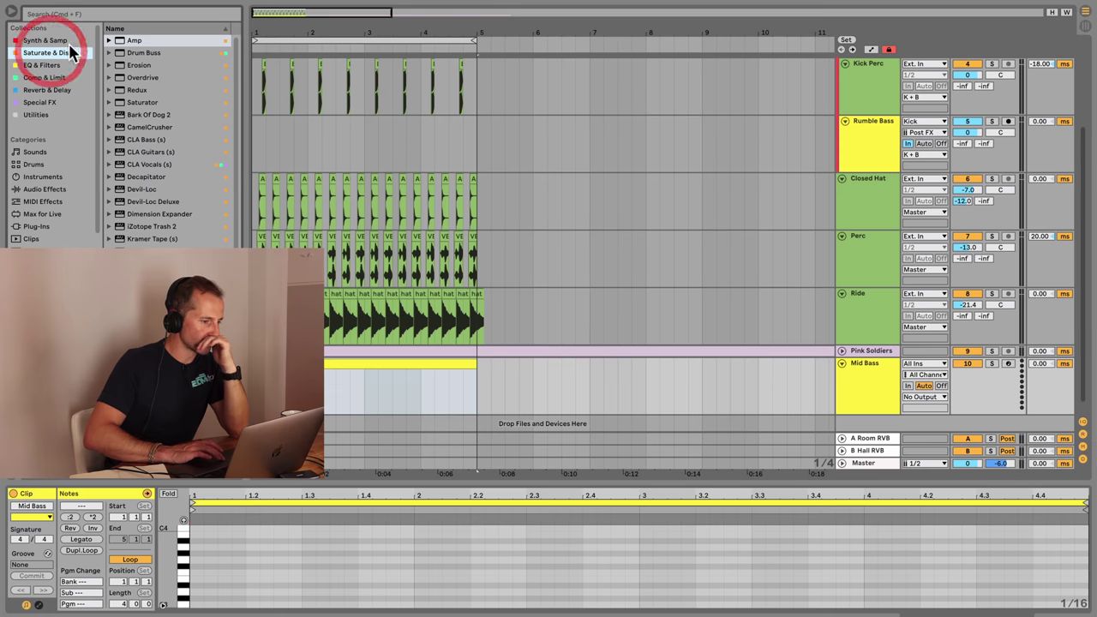
click(51, 41)
click(142, 91)
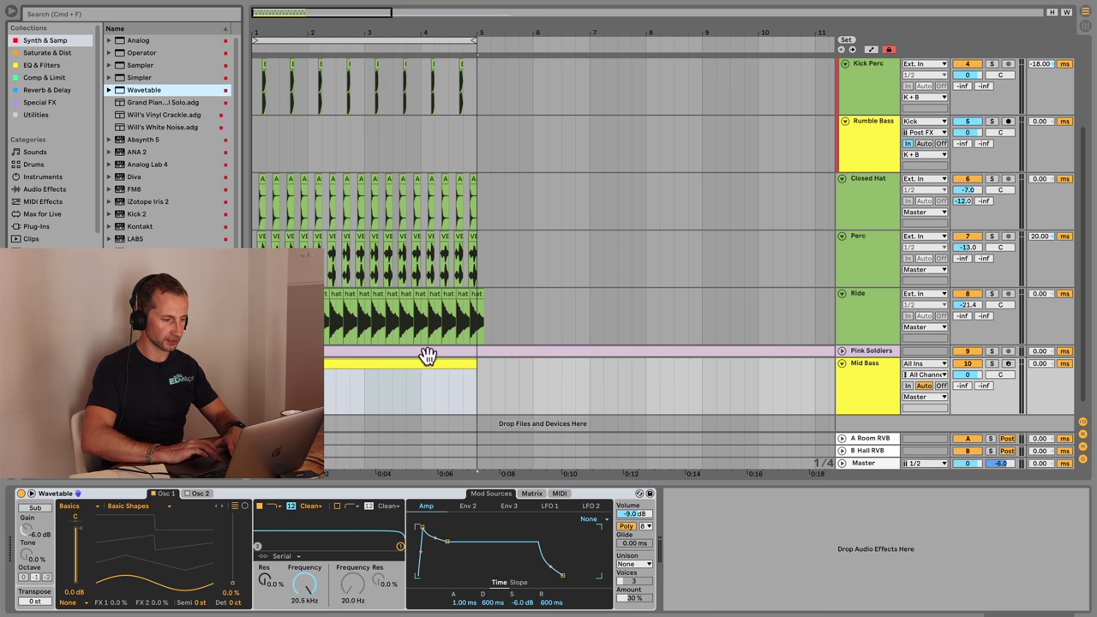
- Enlarge the Mid Bass clip's note editor and draw a single note from the clip's start to about beat 2.3
click(326, 365)
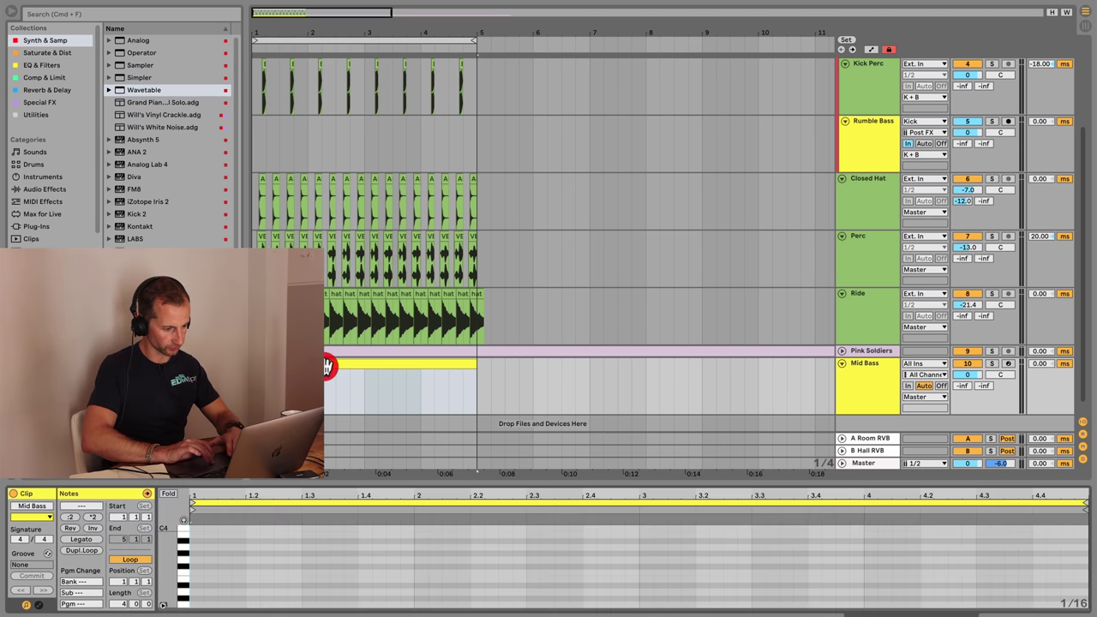
drag(303, 482, 299, 233)
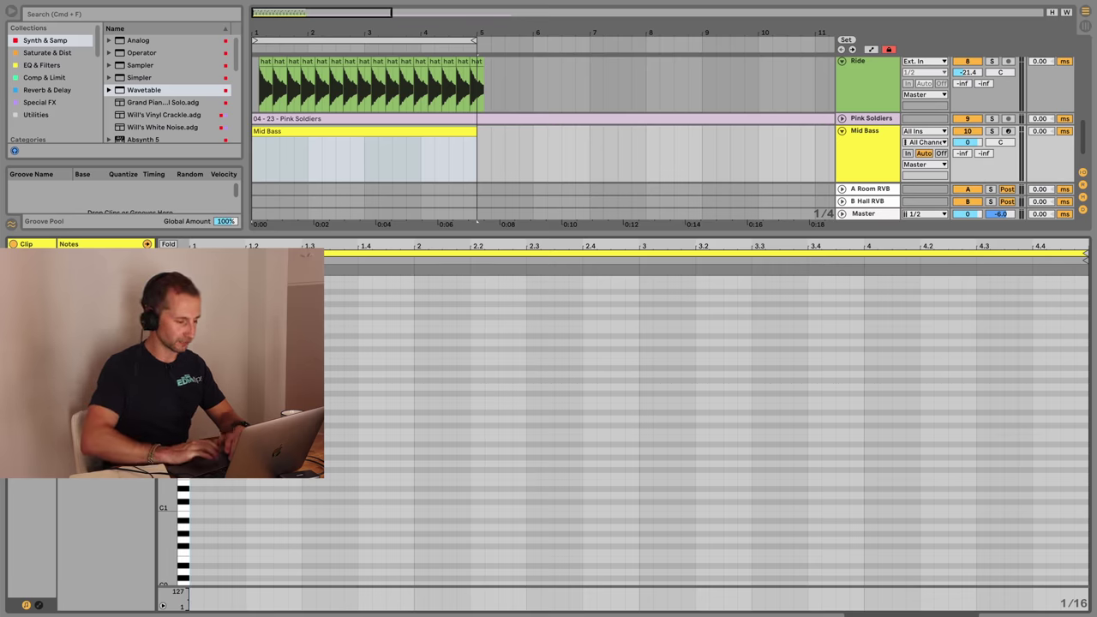
key(p)
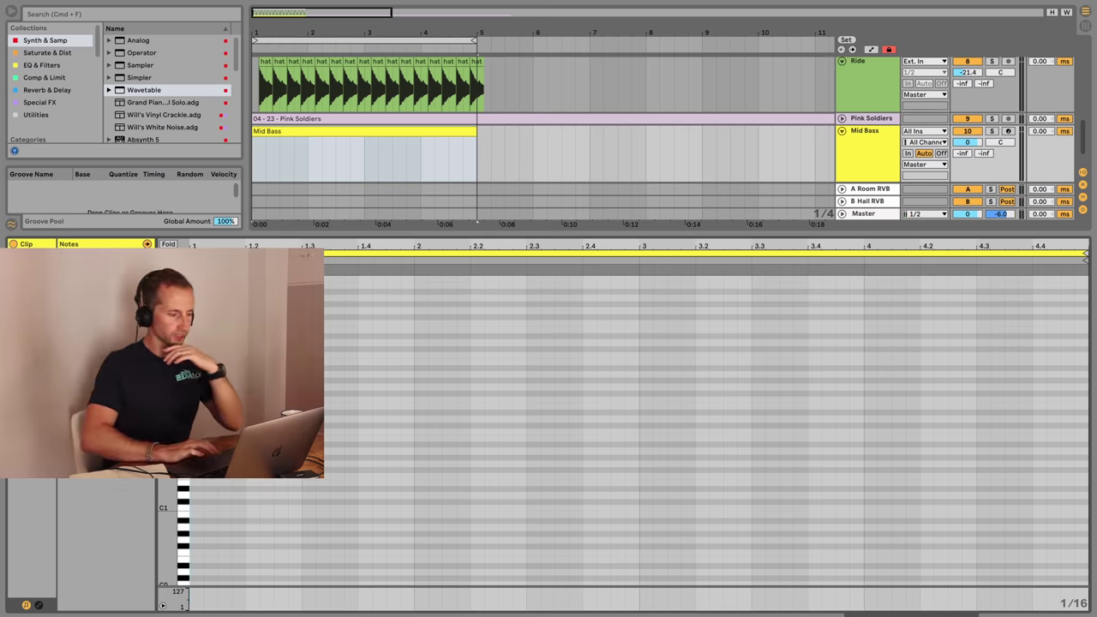
double_click(195, 378)
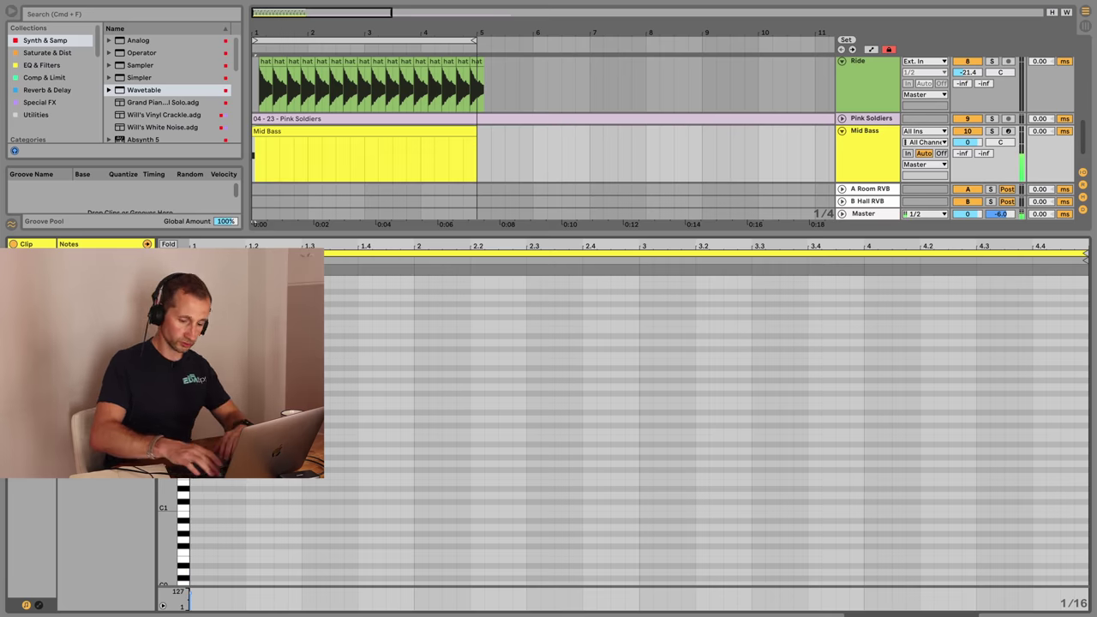
drag(204, 387, 516, 404)
- Transpose the bass note by ear against the playing loop, in octaves and semitones, to settle on F2
key(space)
key(Down)
key(Down)
key(Down)
key(shift+Up)
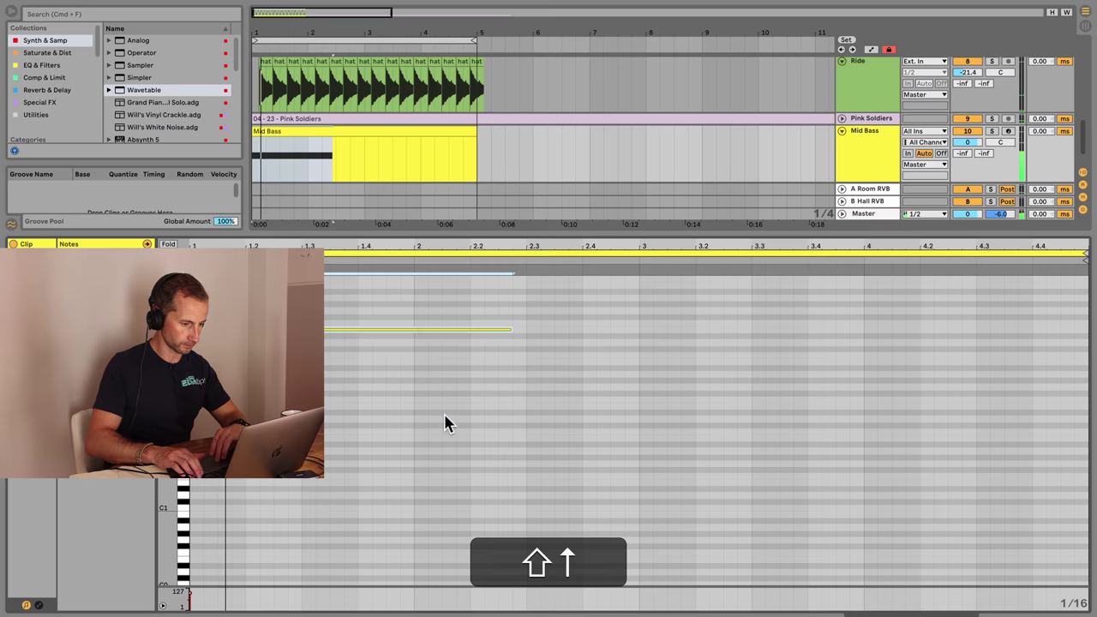
key(shift+Up)
key(Down)
key(Down)
key(Down)
key(Down)
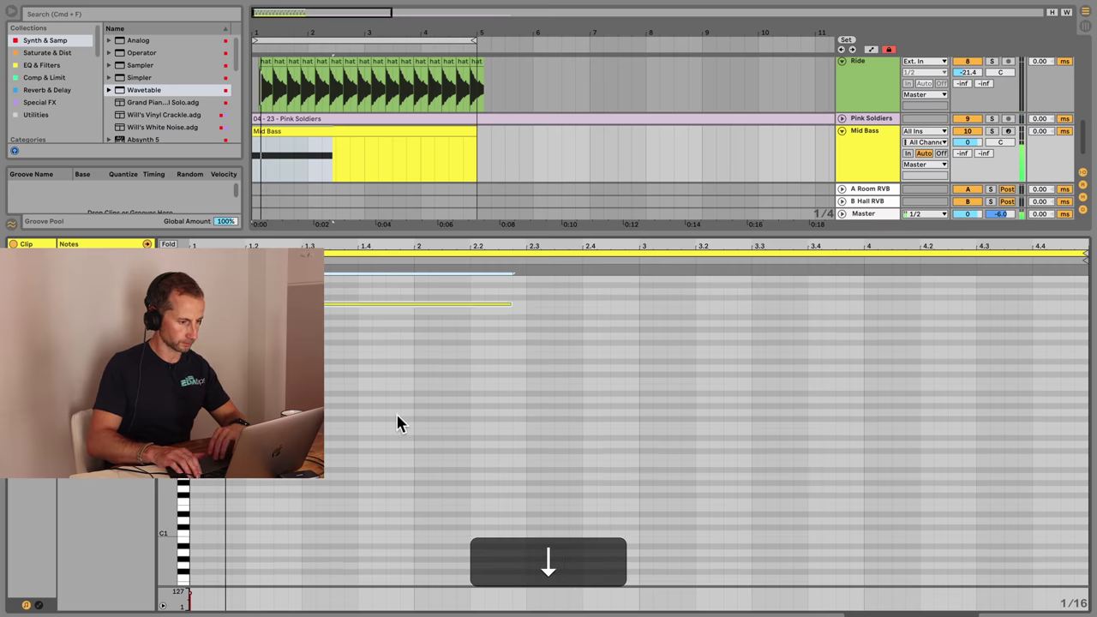
scroll(397, 416, up, 2)
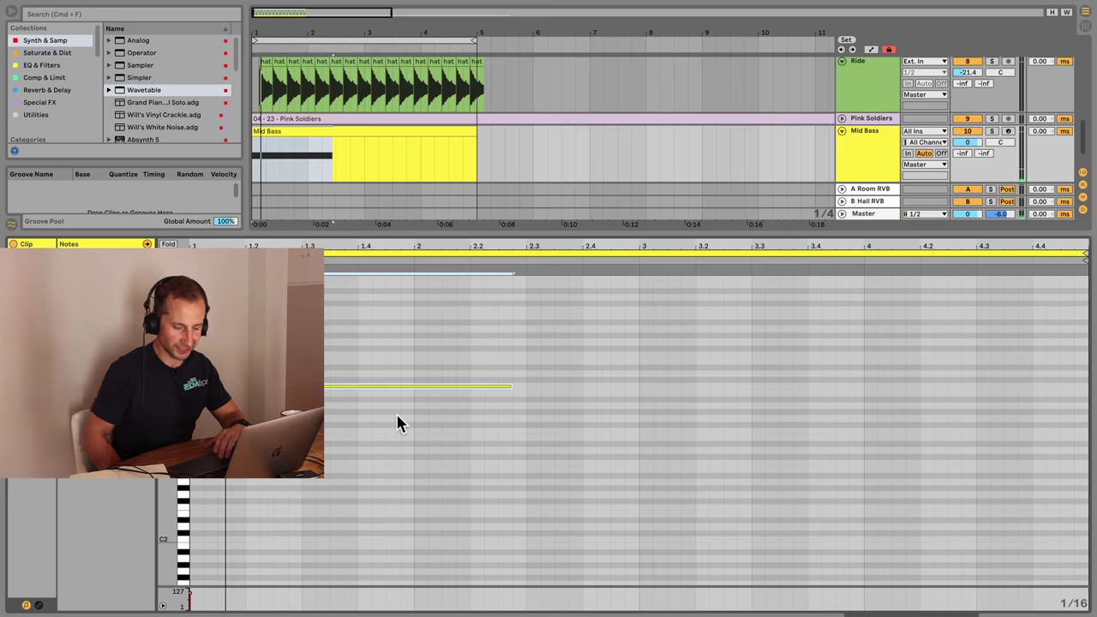
key(Up)
key(Down)
key(Down)
key(Down)
key(Down)
key(Down)
key(Down)
key(Down)
key(Up)
key(Up)
key(space)
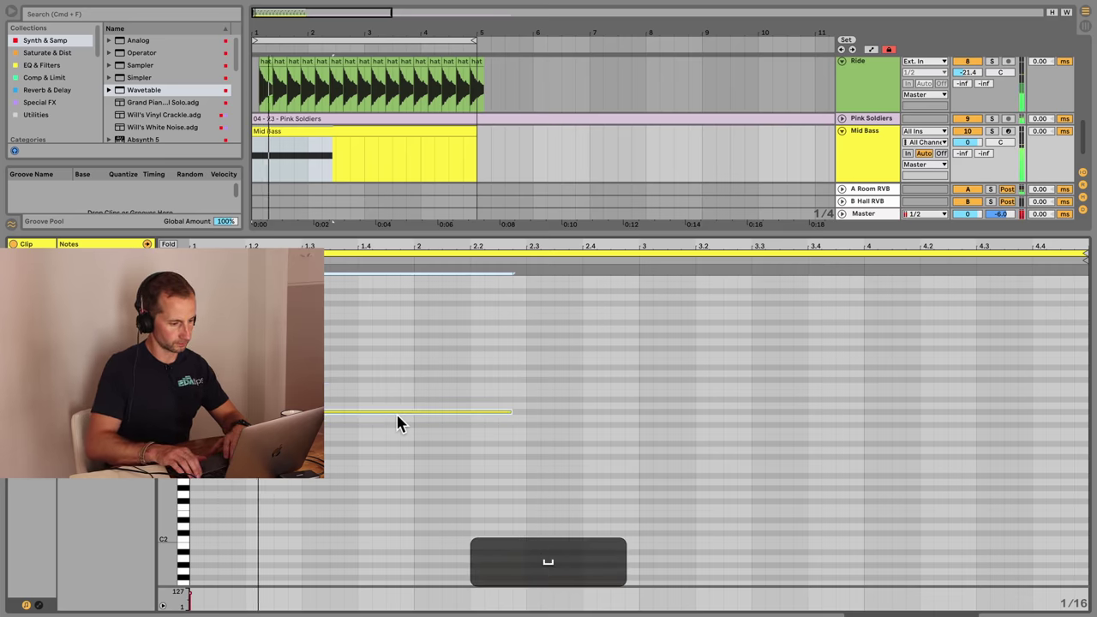
key(Down)
key(Down)
key(Down)
key(space)
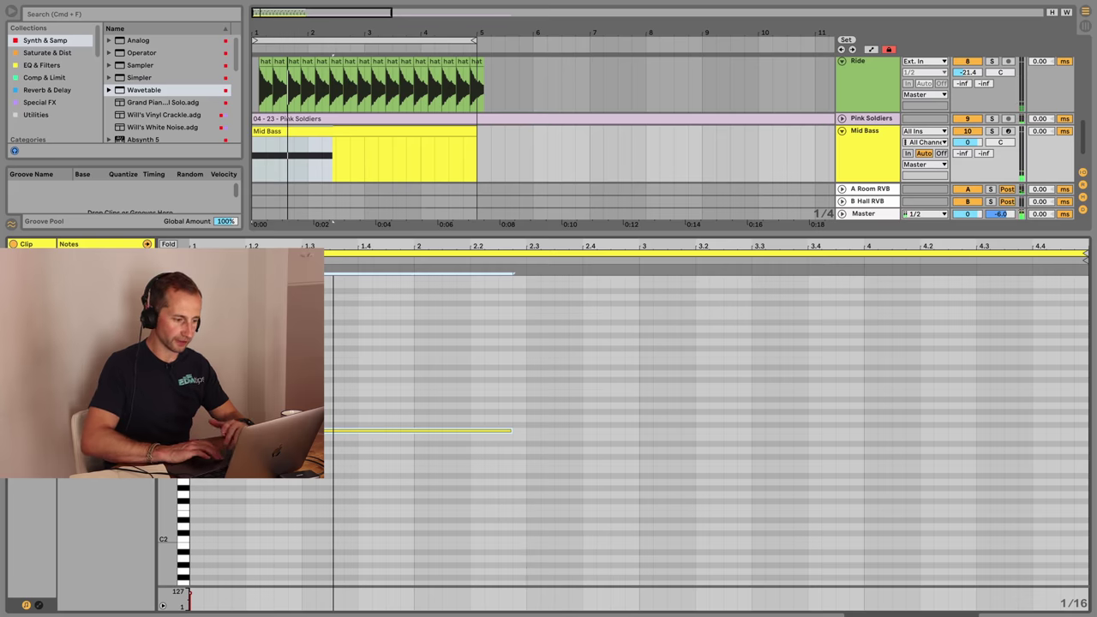
key(shift)
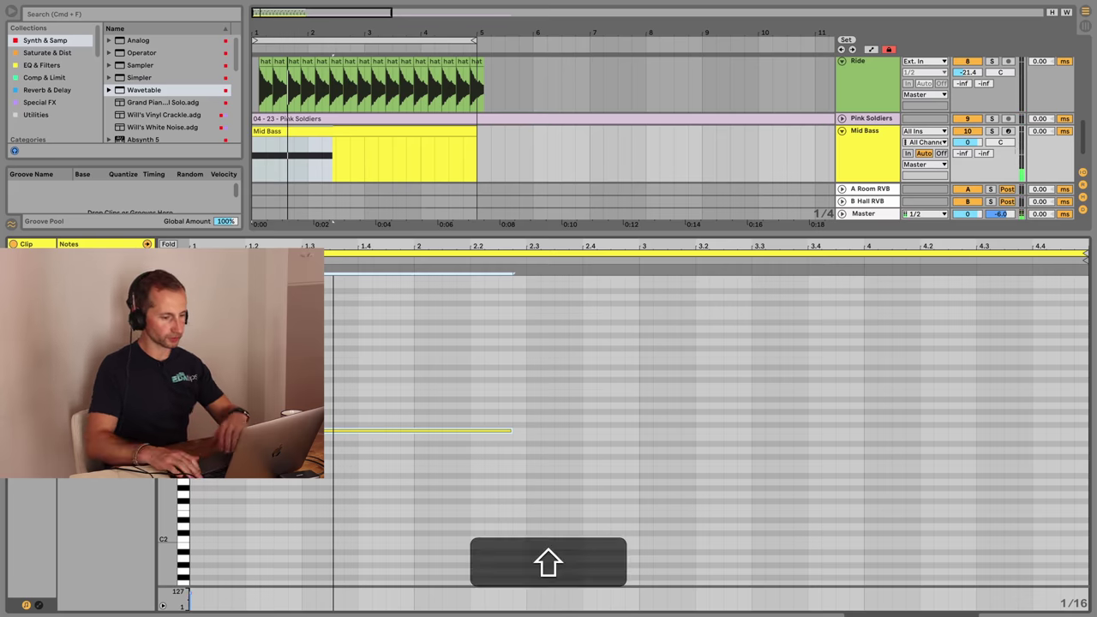
key(shift+Down)
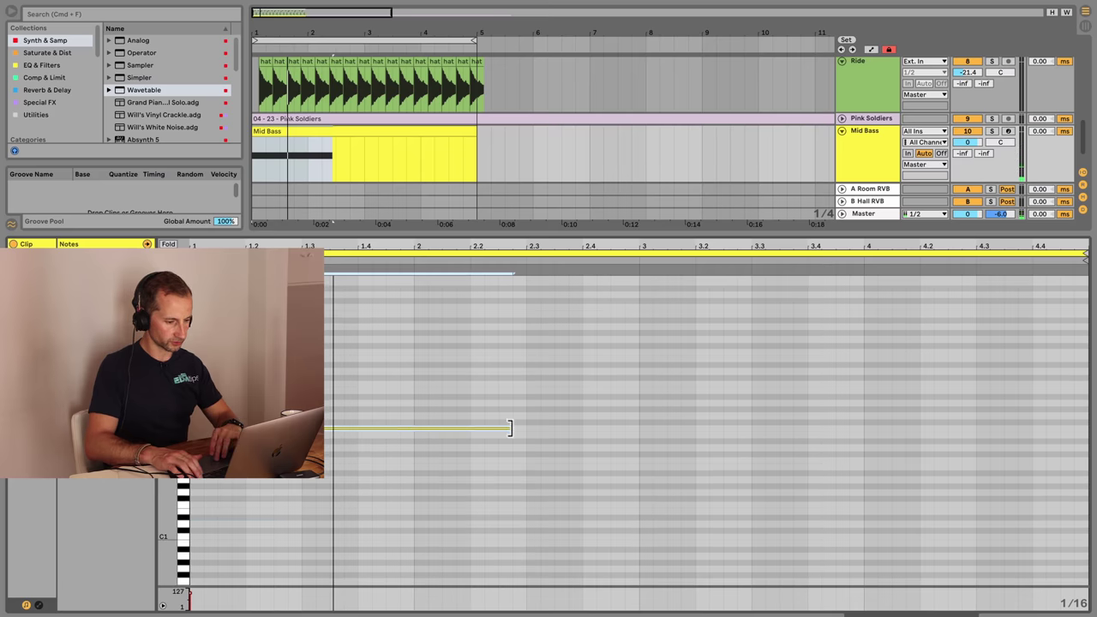
- Lengthen the bass note to the start of bar 3 and duplicate it to fill the clip's last two bars
drag(509, 427, 634, 427)
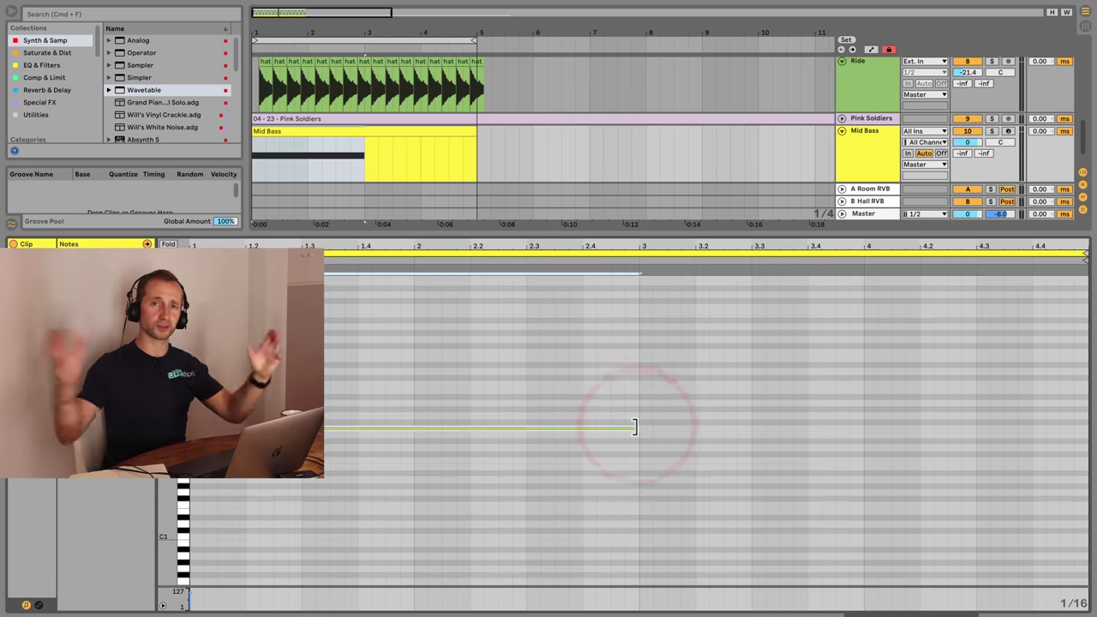
key(shift+Down)
key(shift+Up)
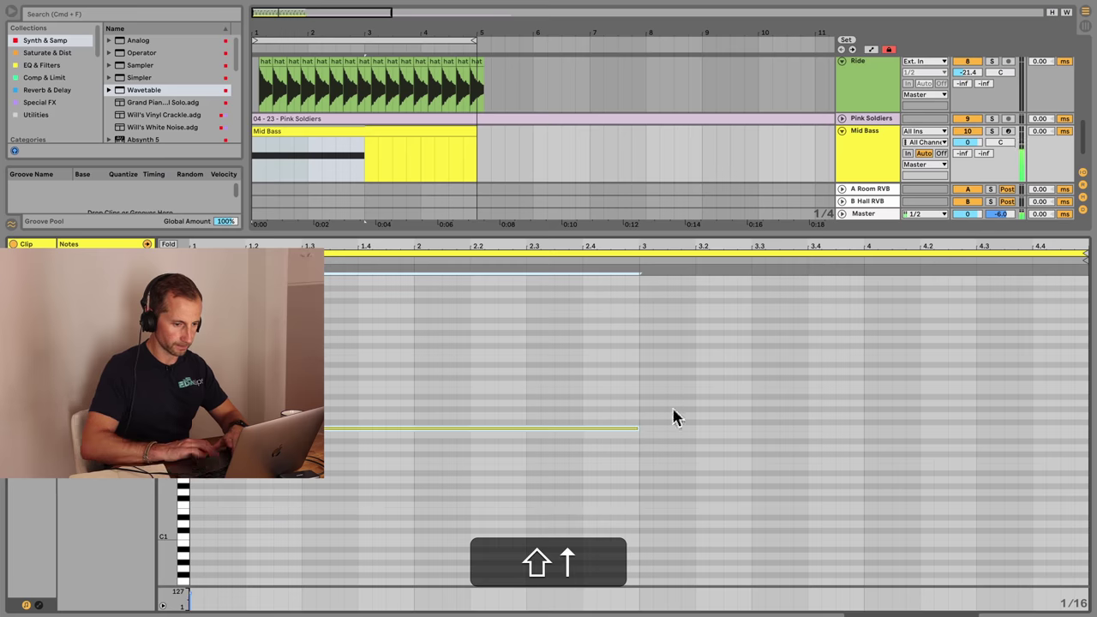
key(space)
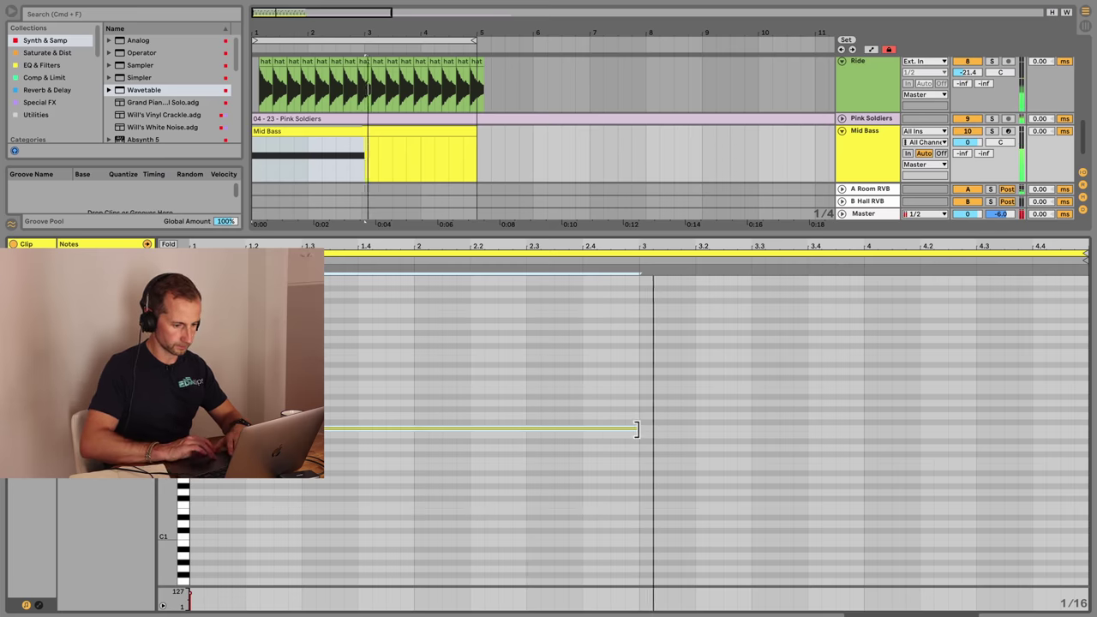
key(super+d)
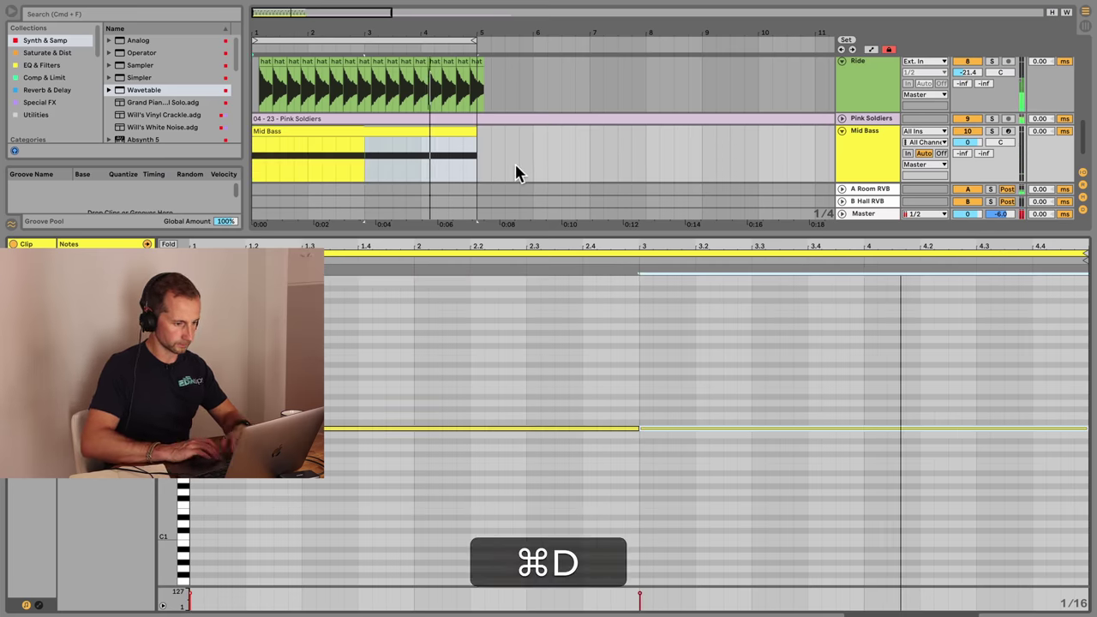
- Duplicate bars 1 to 4 of all the tracks and extend the arrangement loop to bar 9
key(shift+Tab)
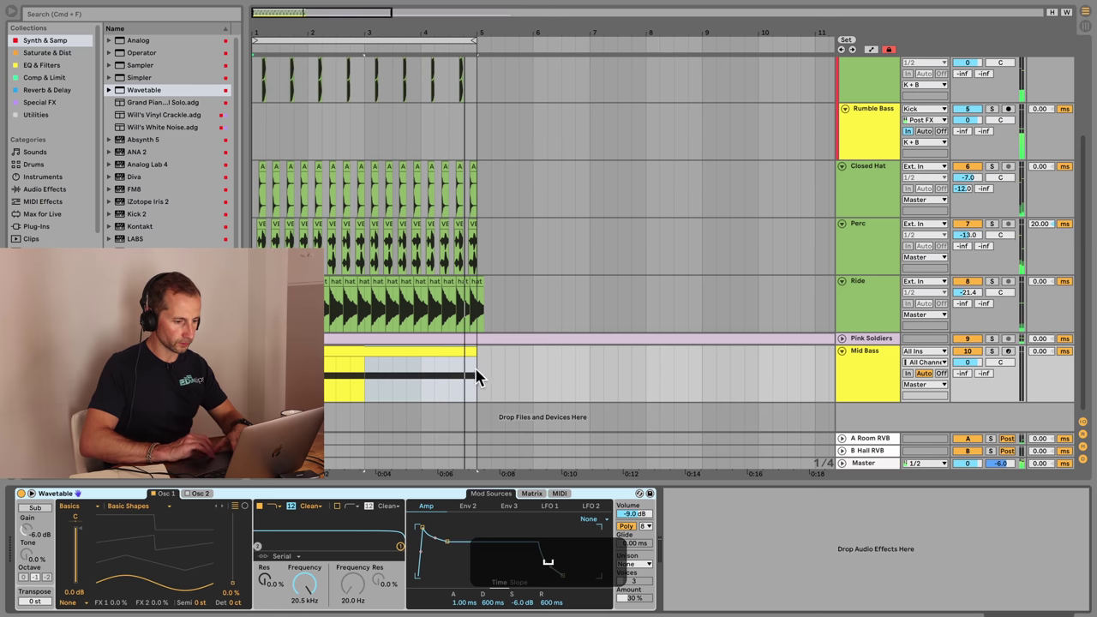
drag(478, 379, 368, 91)
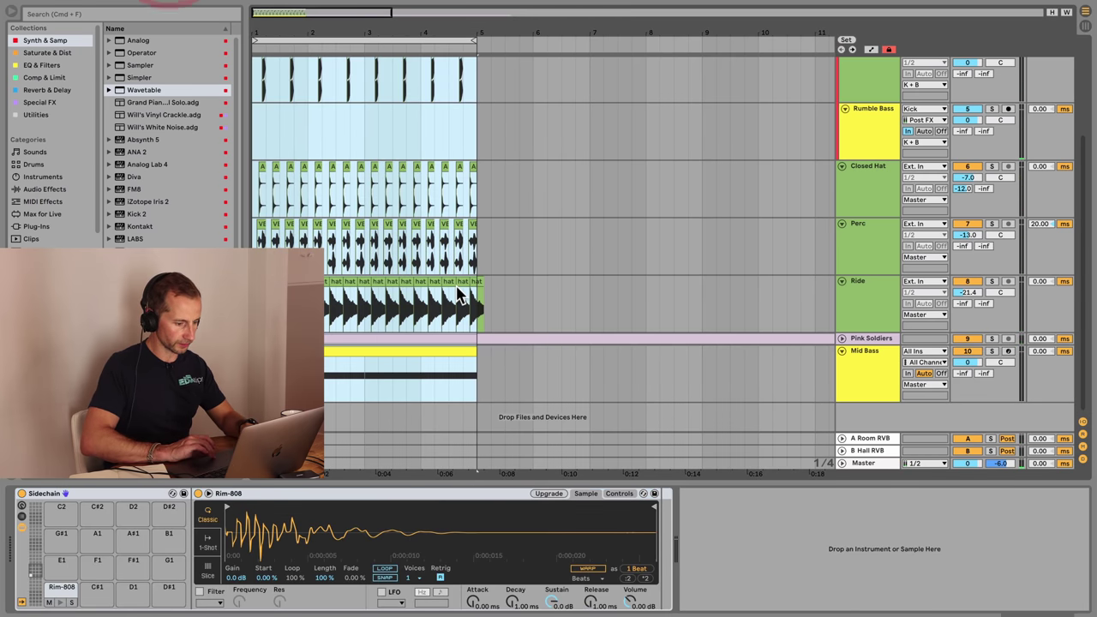
scroll(457, 294, up, 4)
key(ctrl+d)
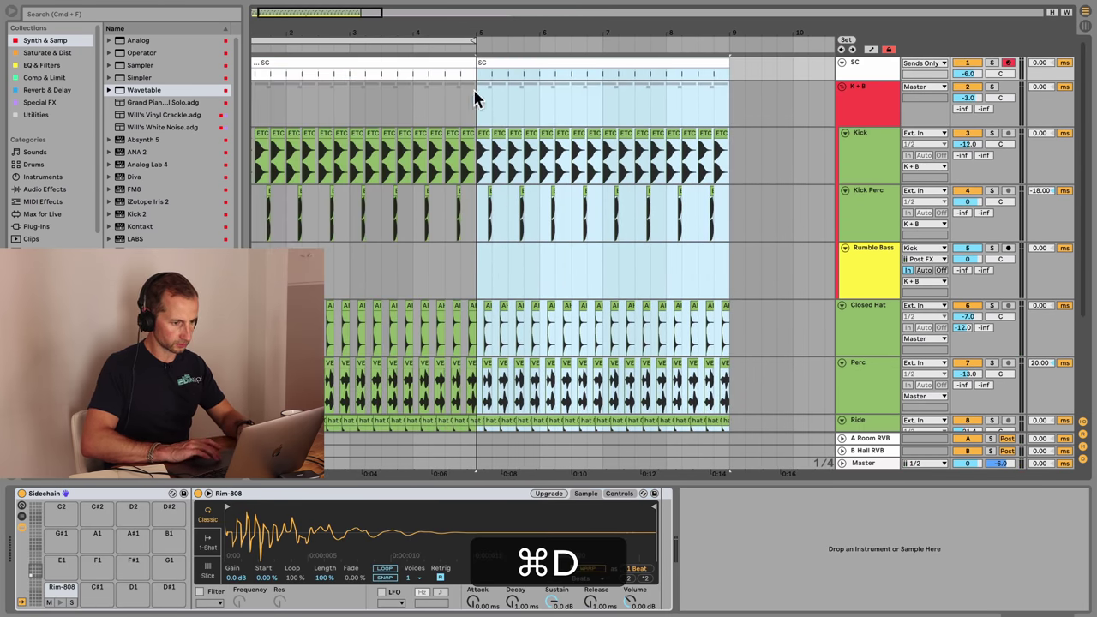
drag(477, 40, 727, 40)
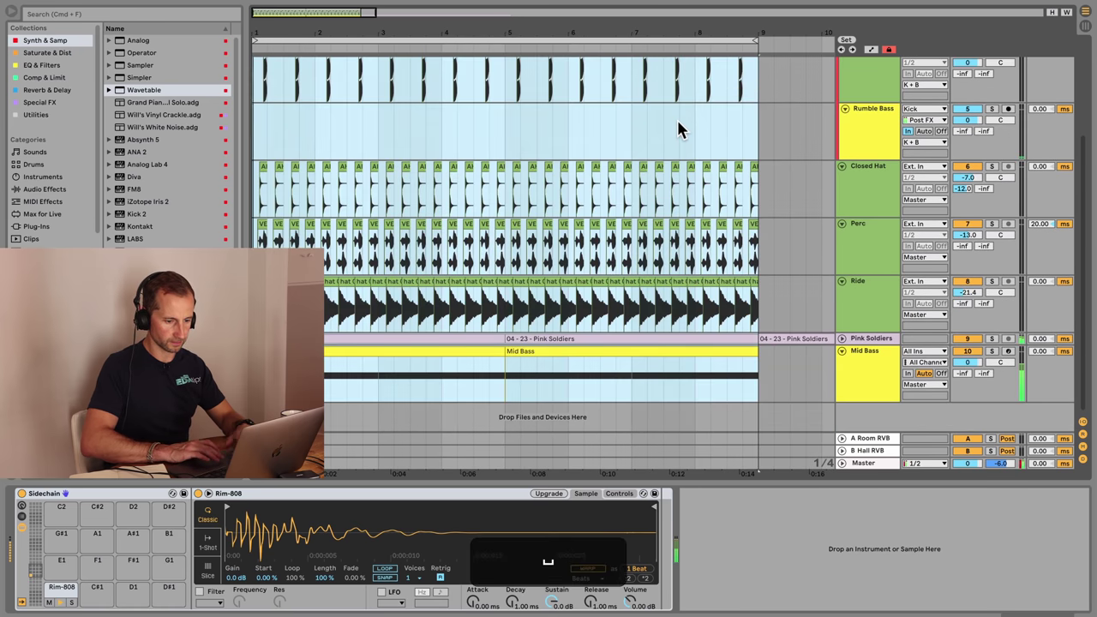
- Add a Limiter after the Utility on the Master track and reset the master peak meter to check the level during playback
key(Tab)
click(1034, 301)
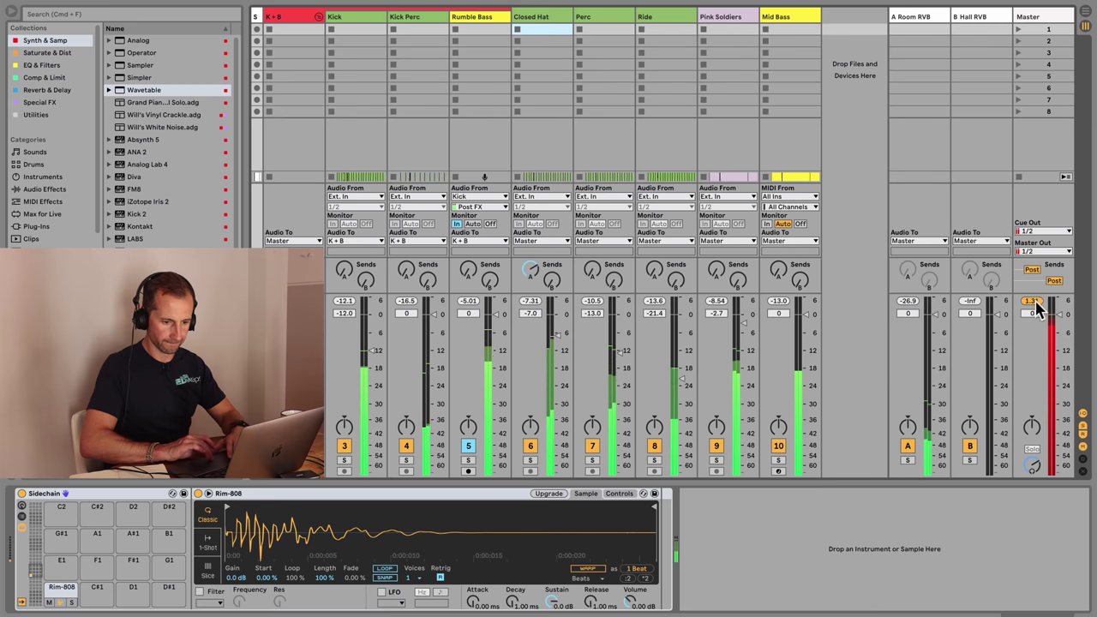
click(1031, 16)
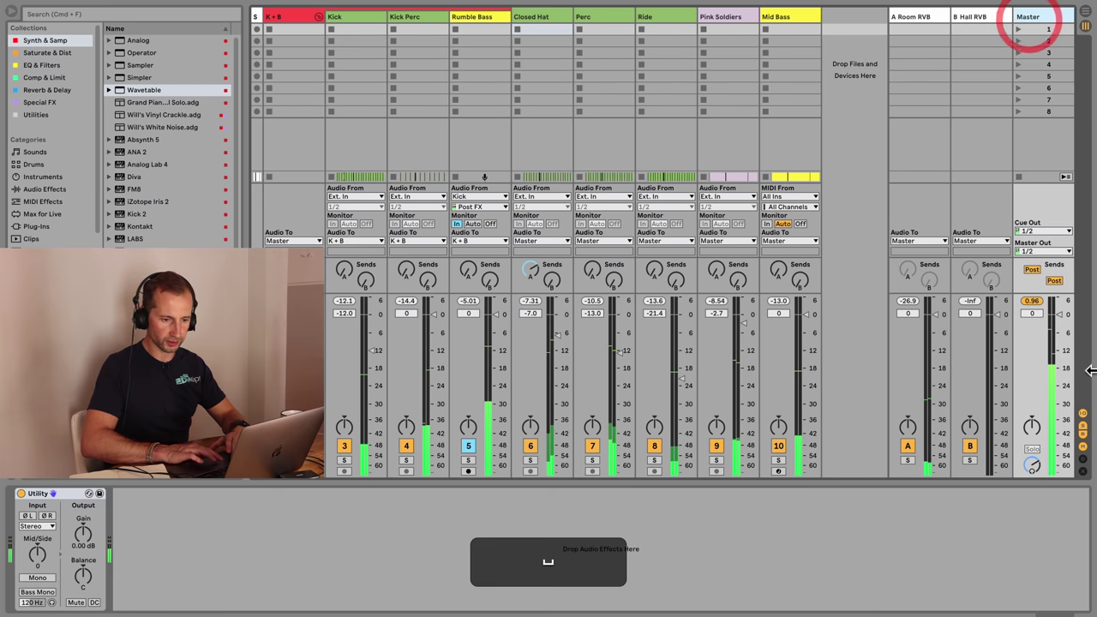
click(45, 77)
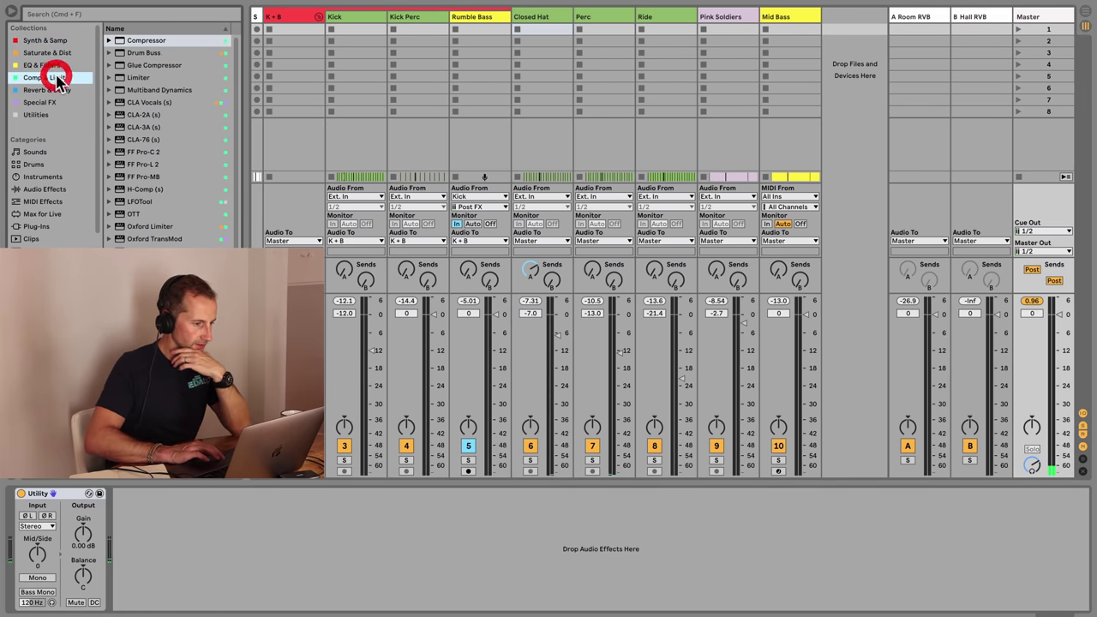
drag(140, 78, 290, 537)
key(space)
click(1032, 300)
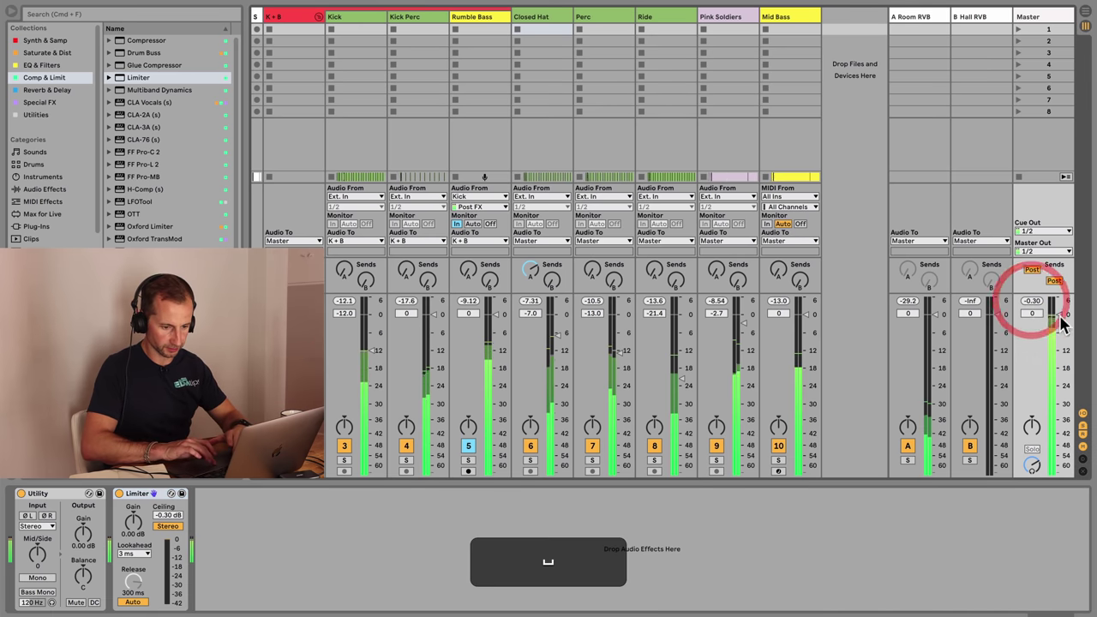
key(Tab)
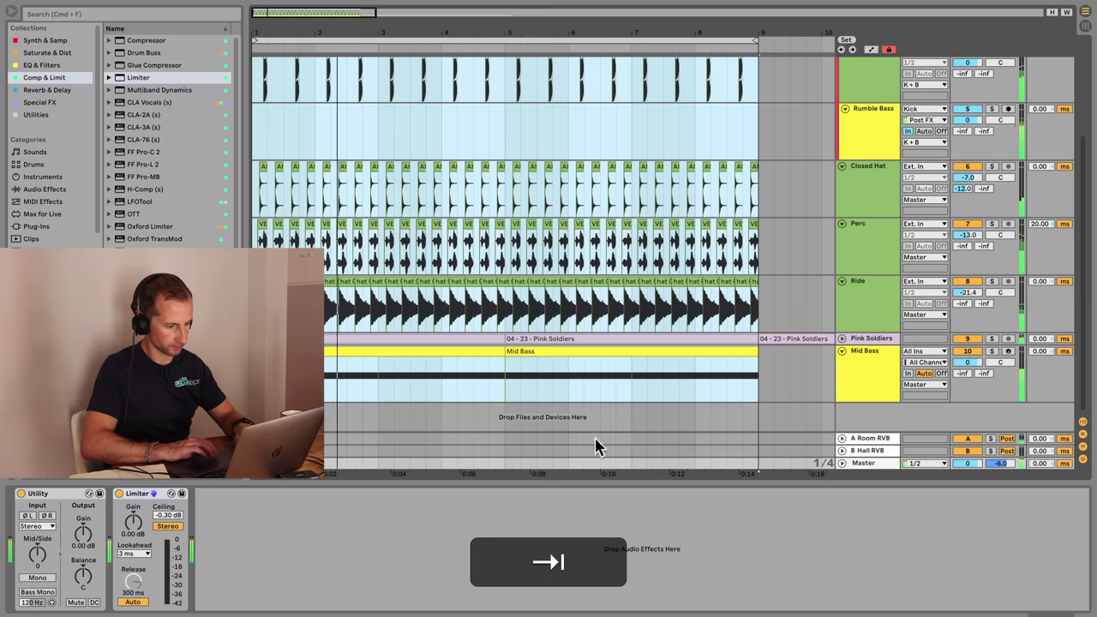
- Transpose the notes of the second Mid Bass clip by ear against the loop, in octaves and semitones, to settle on C#2
double_click(558, 352)
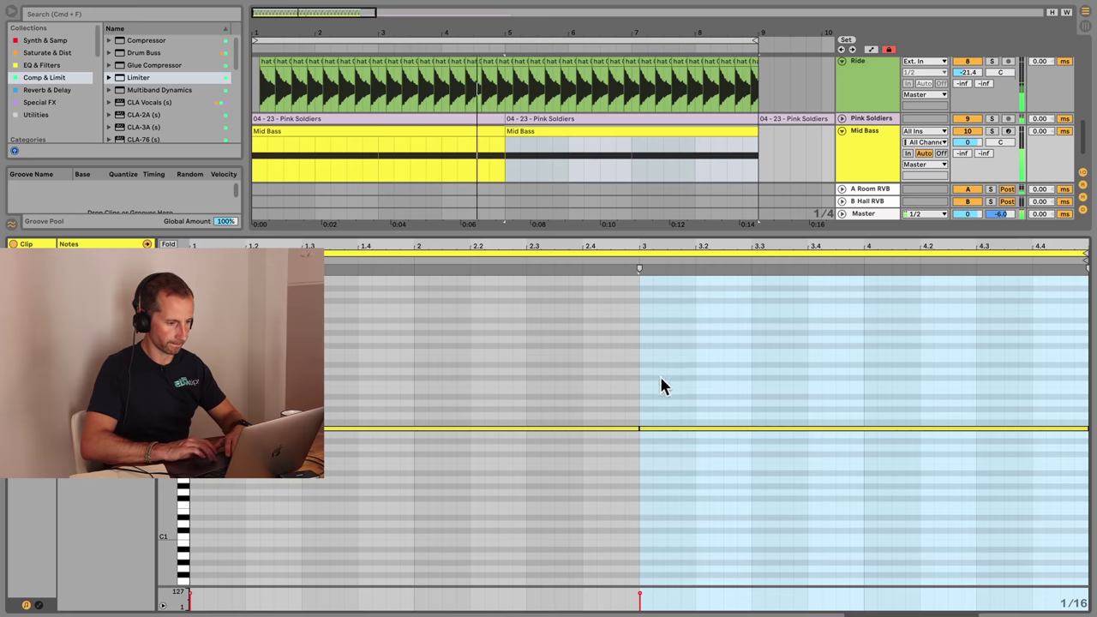
key(space)
click(858, 481)
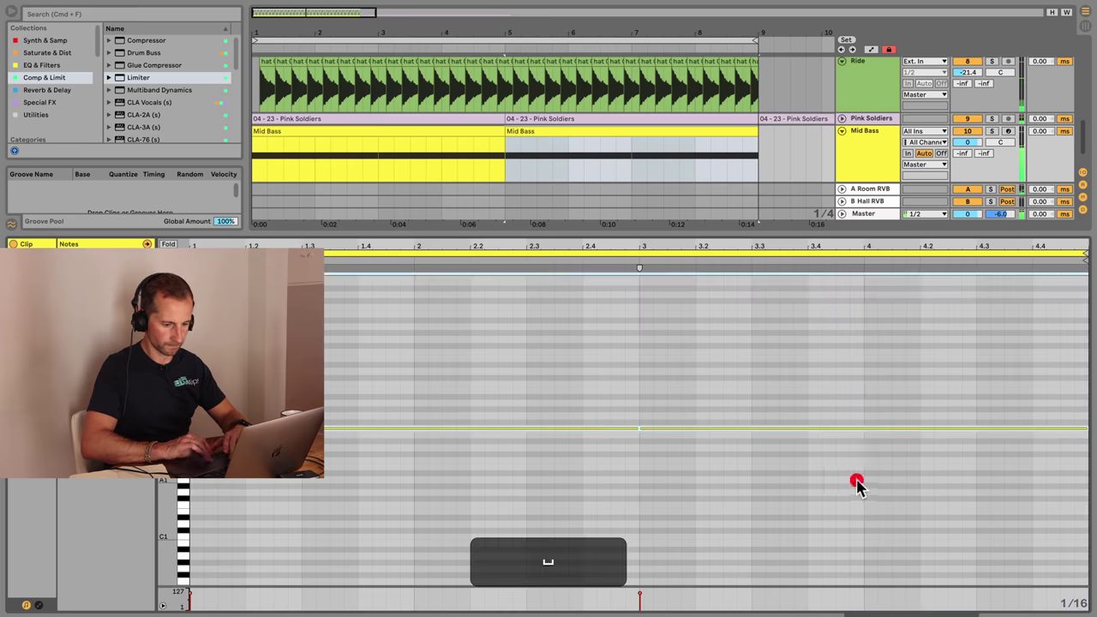
key(Down)
key(Up)
key(shift+Up)
key(shift+Down)
key(shift+Up)
key(Down)
key(Down)
key(shift+Up)
key(Up)
key(Up)
key(Up)
key(Up)
key(Up)
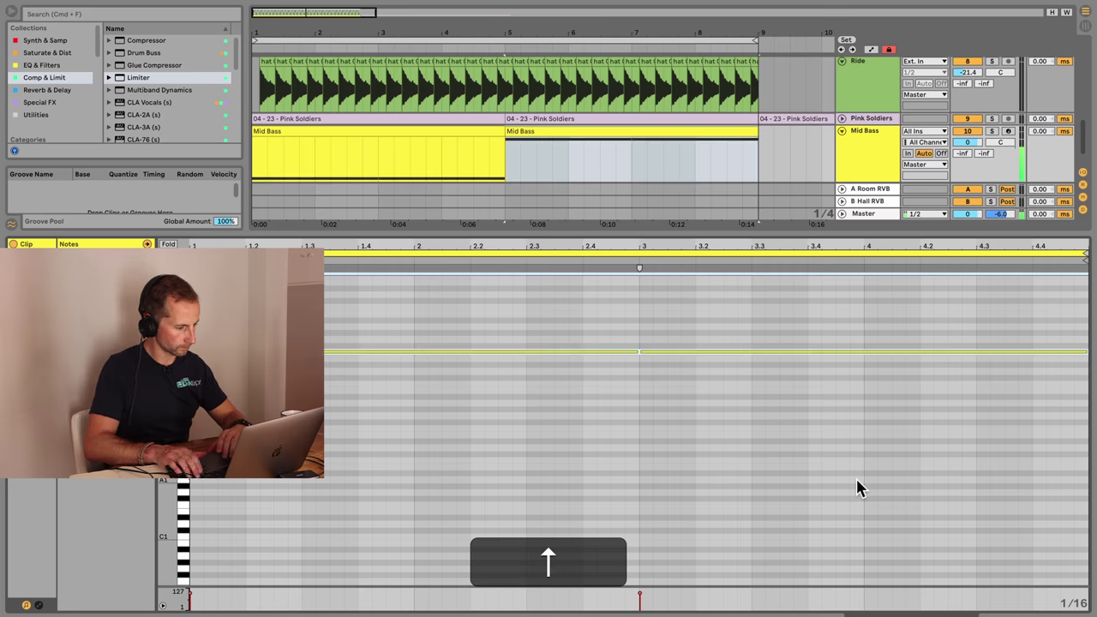
key(Down)
key(Down)
key(Down)
key(Down)
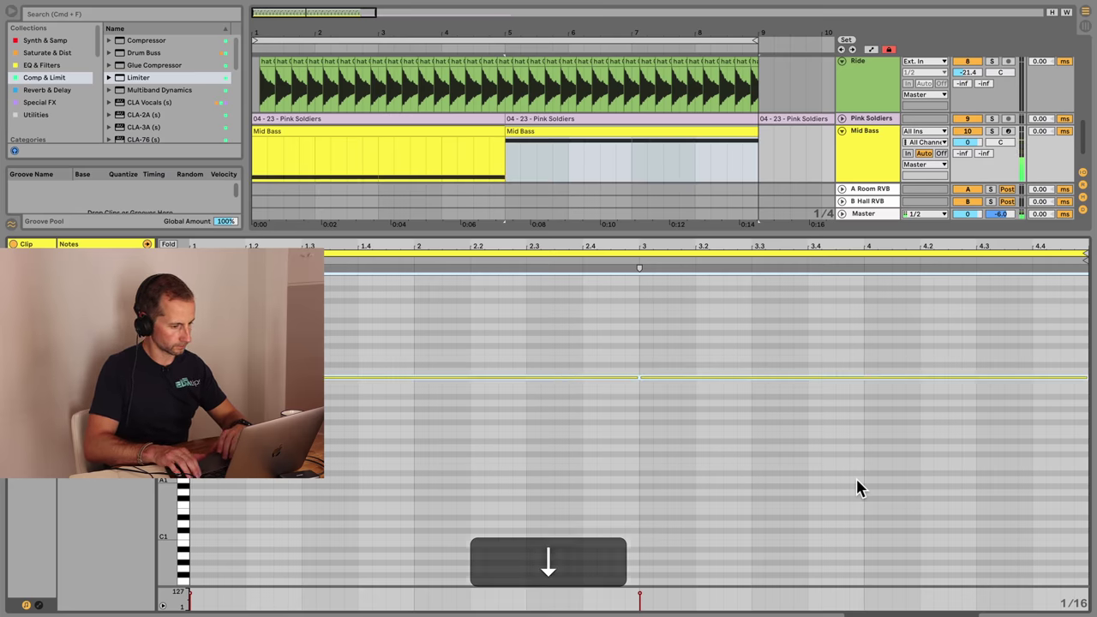
key(Down)
key(Up)
key(shift+Down)
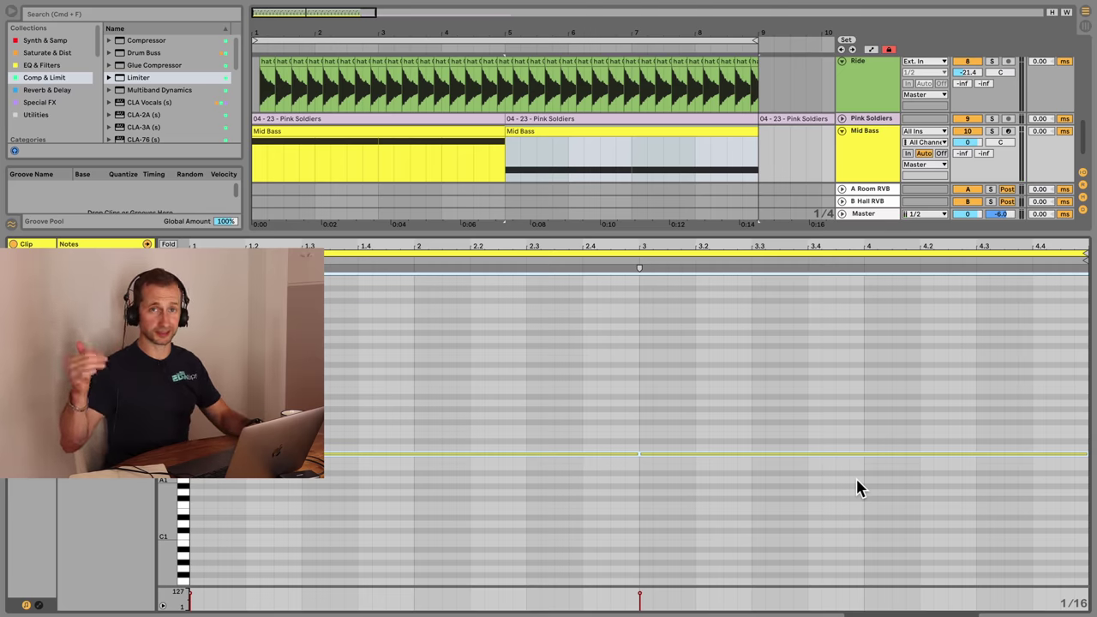
- Solo the Mid Bass track and play the loop to hear the bass on its own
key(shift+Tab)
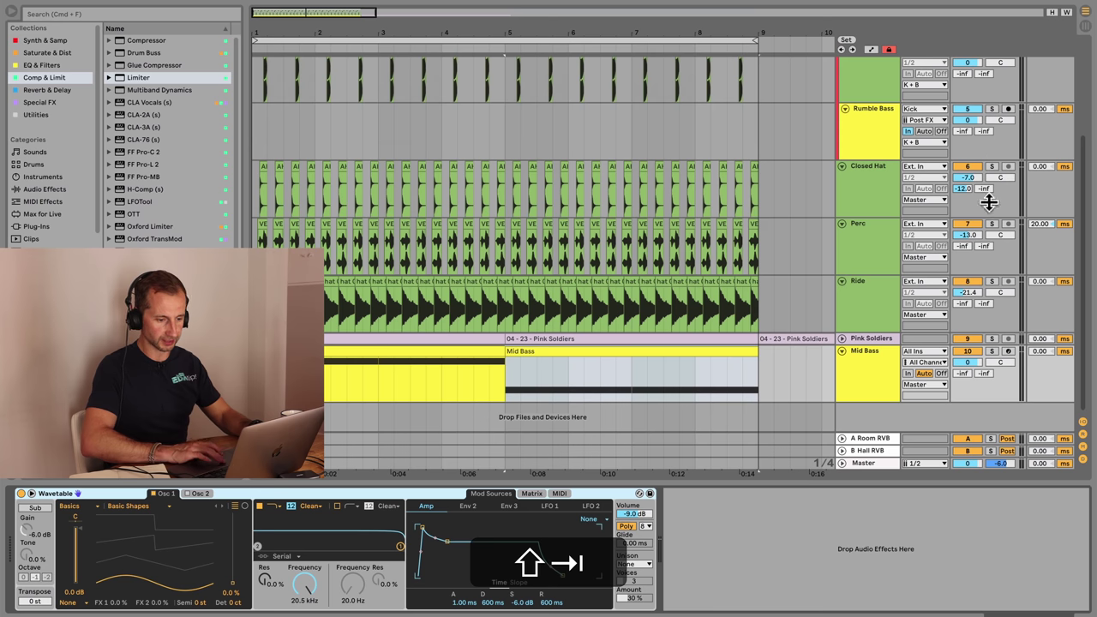
click(992, 350)
key(space)
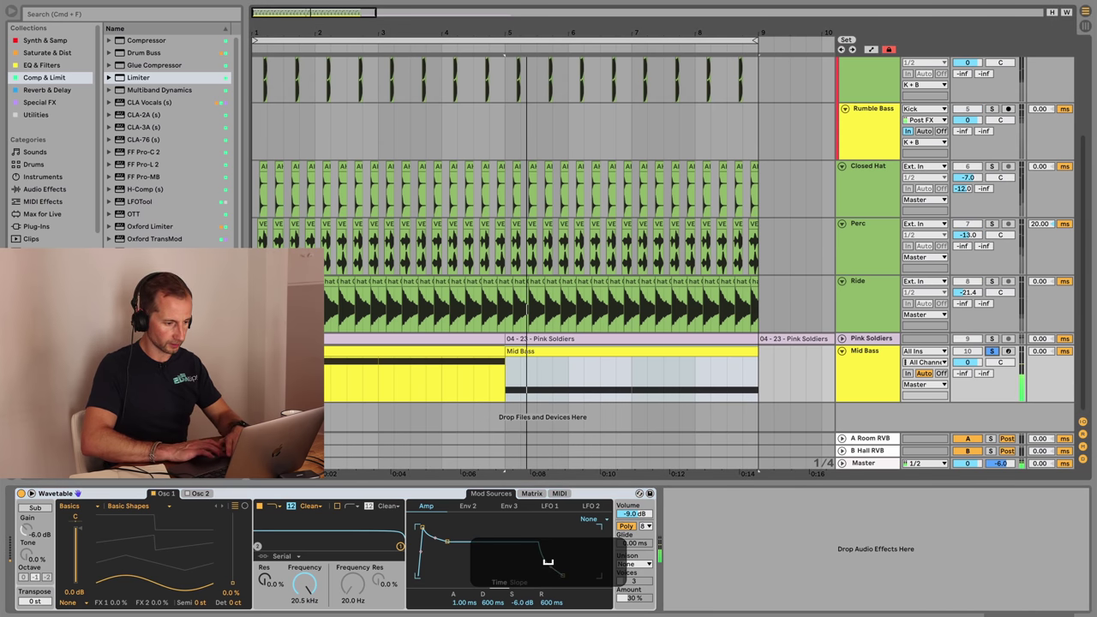
key(space)
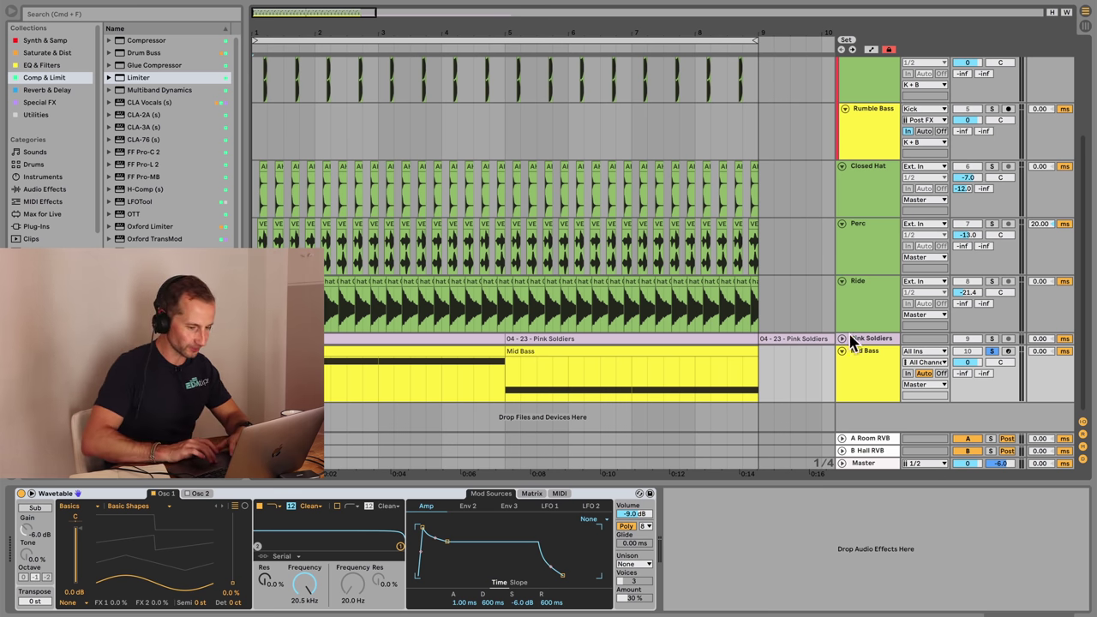
key(space)
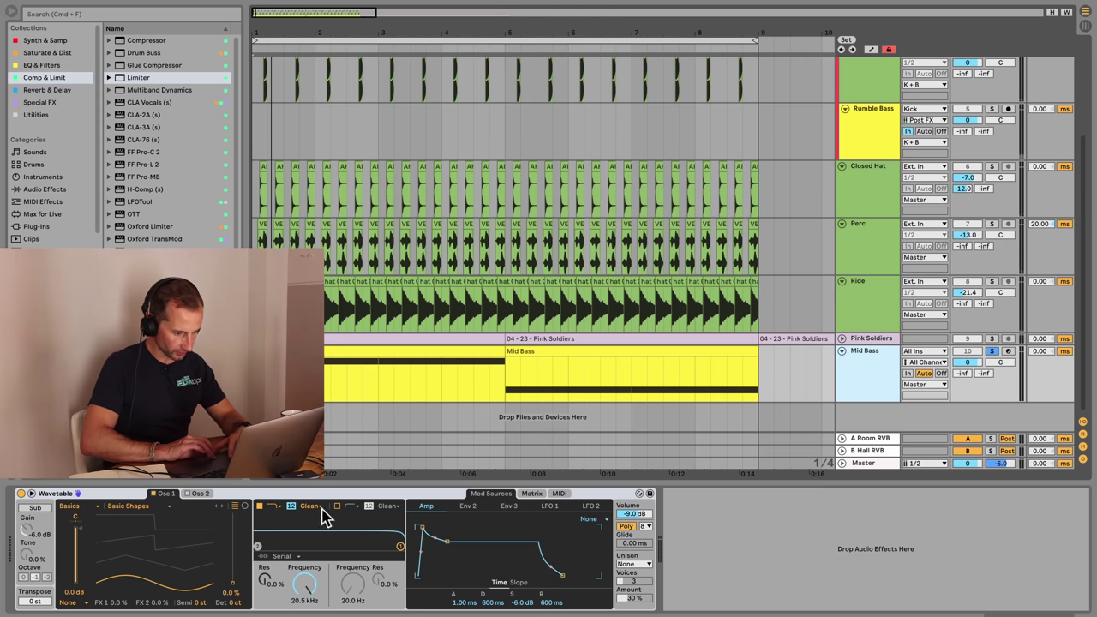
key(space)
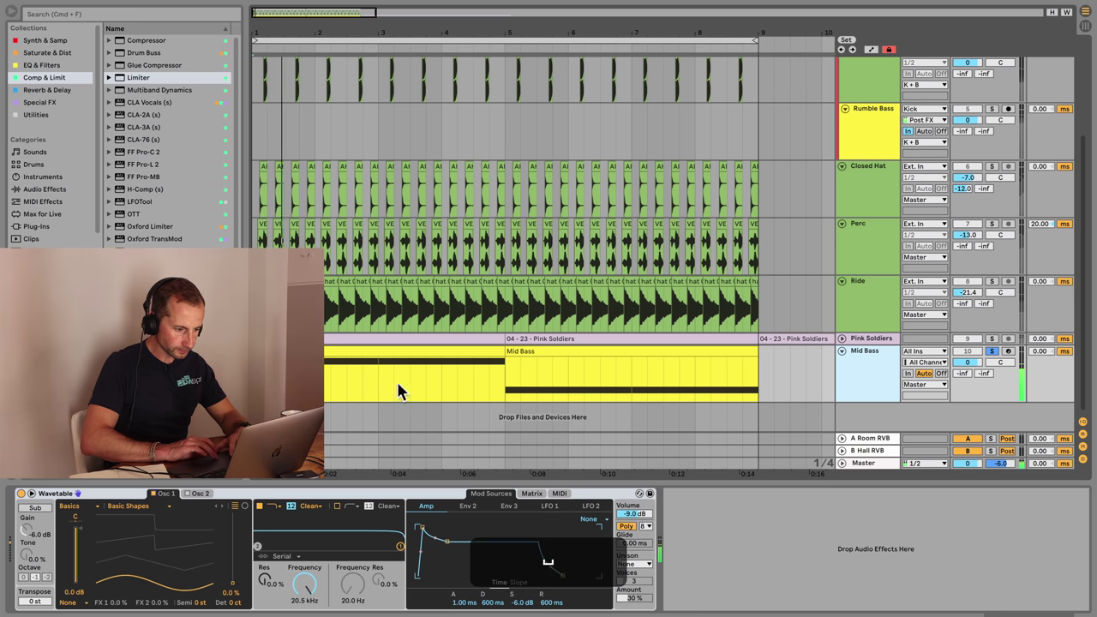
- Set the Wavetable's Osc 1 position to 67% for a saw shape and play the bass
key(space)
drag(144, 580, 100, 541)
key(space)
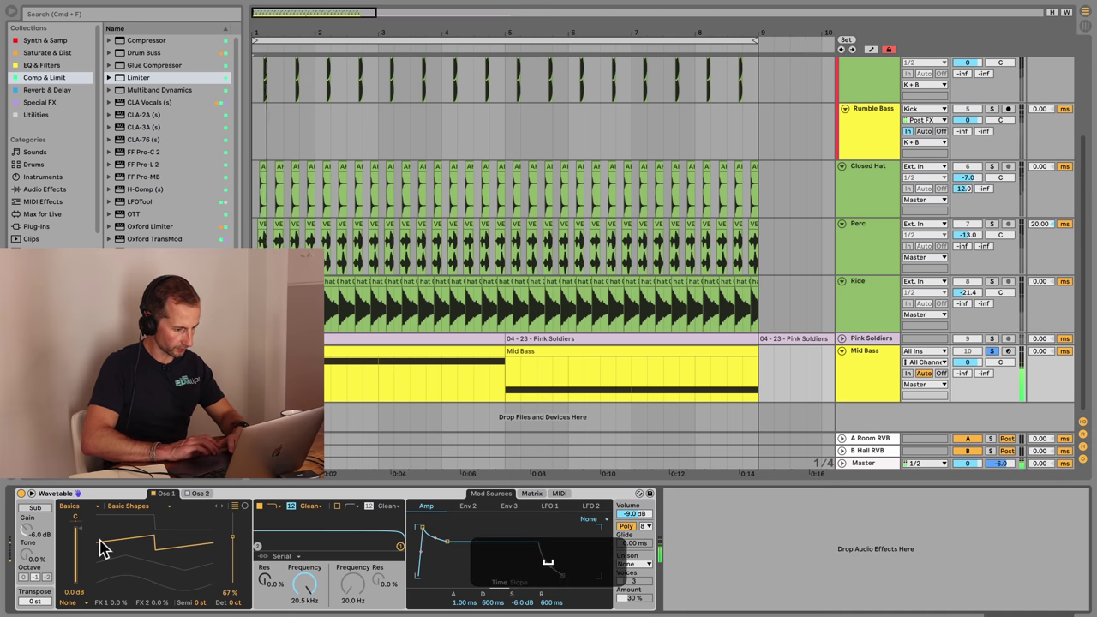
- Shape Env 2 with a 373 ms attack and 584 ms decay, and route it to Filter 1 Freq with an amount of 50
click(470, 505)
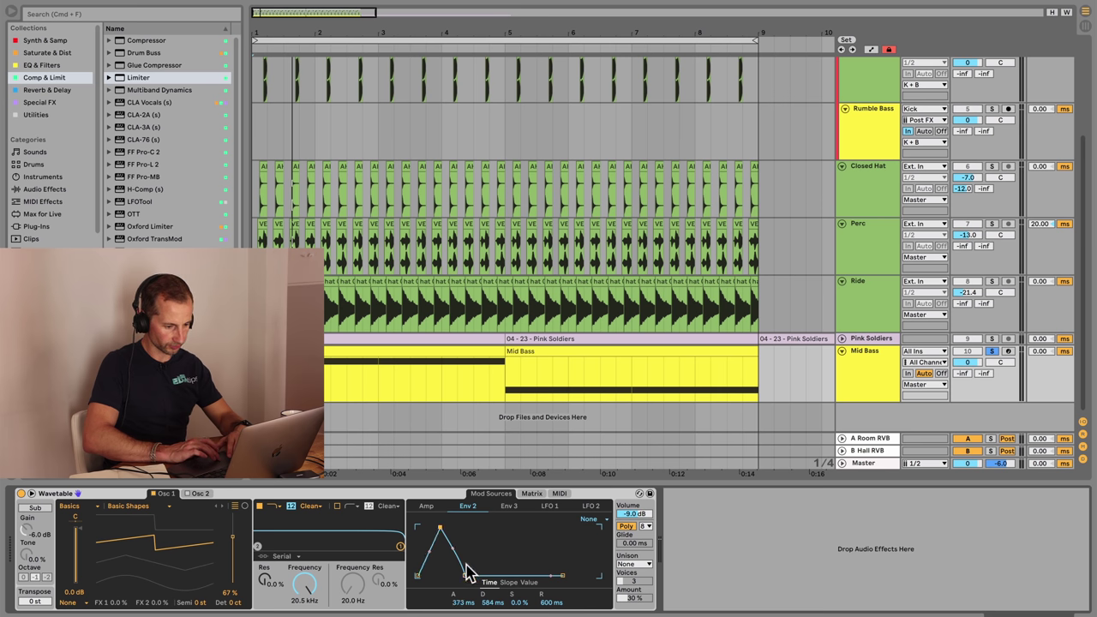
click(532, 496)
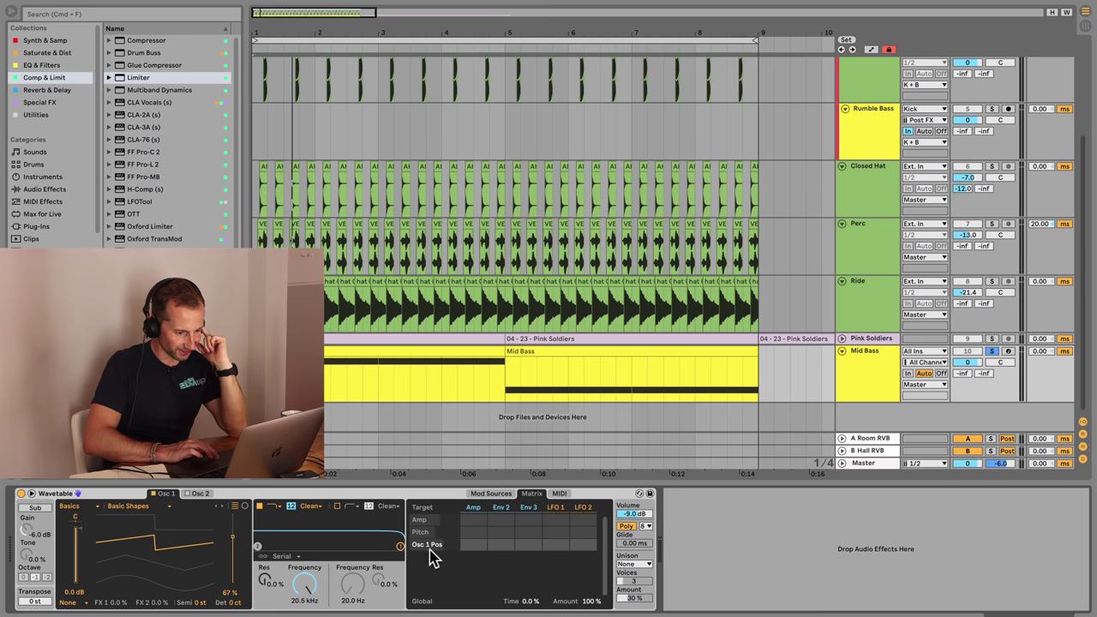
click(304, 586)
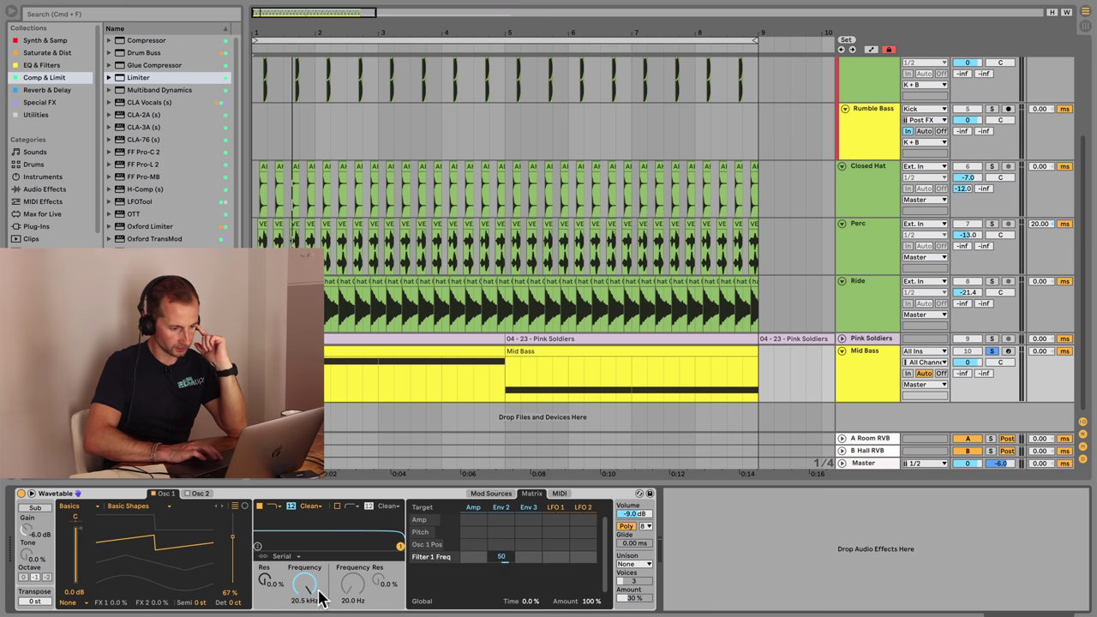
- Lower the Filter 1 frequency to 116 Hz and lengthen Env 2's decay to 1.75 s while the bass plays
mouse_move(316, 598)
mouse_down()
mouse_move(316, 614)
mouse_move(305, 589)
mouse_up()
key(space)
click(502, 507)
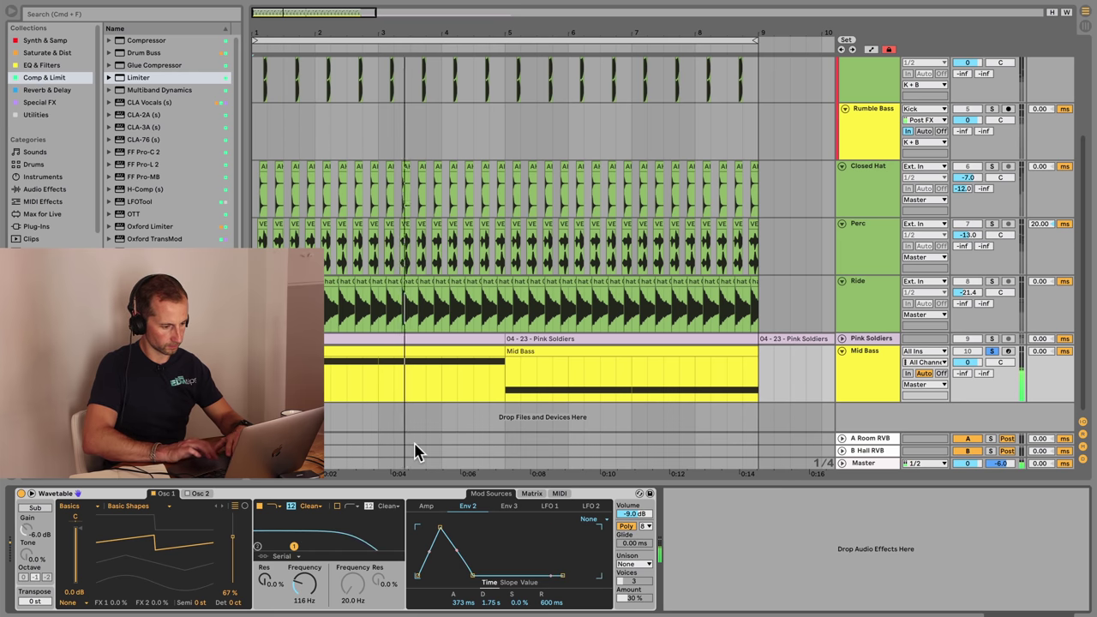
- Transpose all notes of the first Mid Bass clip down two octaves, checking them during playback
click(392, 350)
double_click(392, 351)
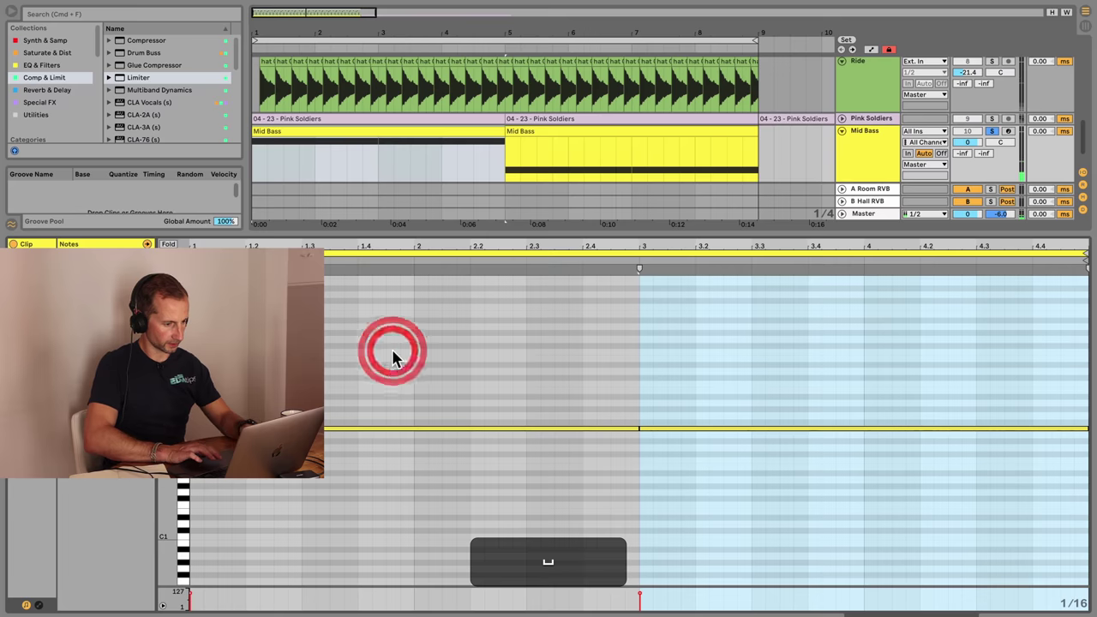
key(super+a)
key(shift+super+a)
key(shift+Down)
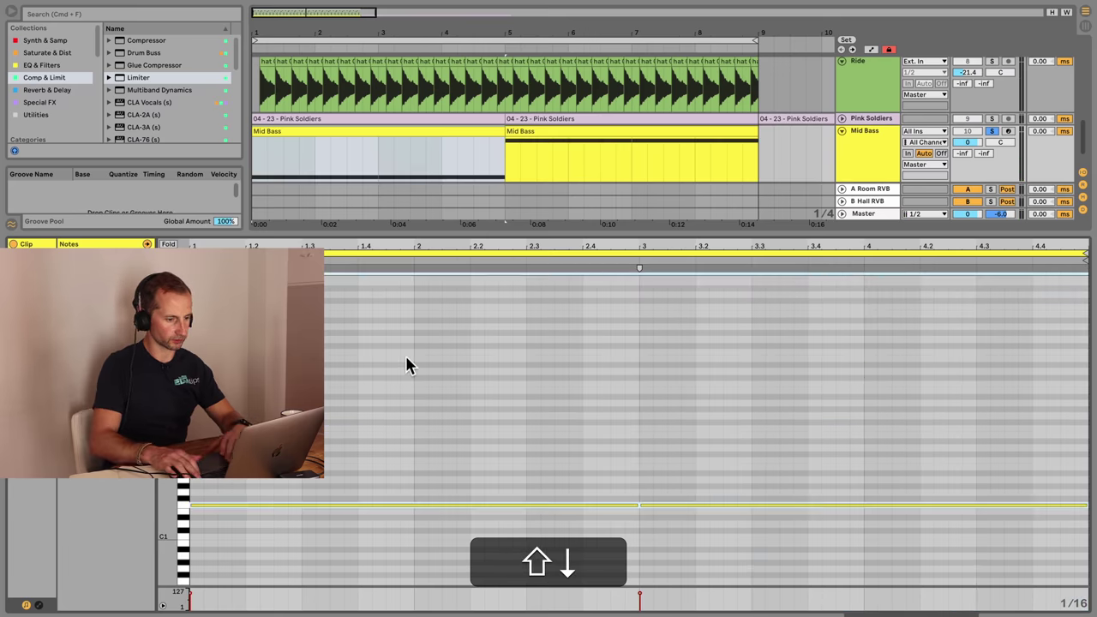
key(shift+space)
key(space)
key(shift+Down)
key(shift+space)
key(shift+Tab)
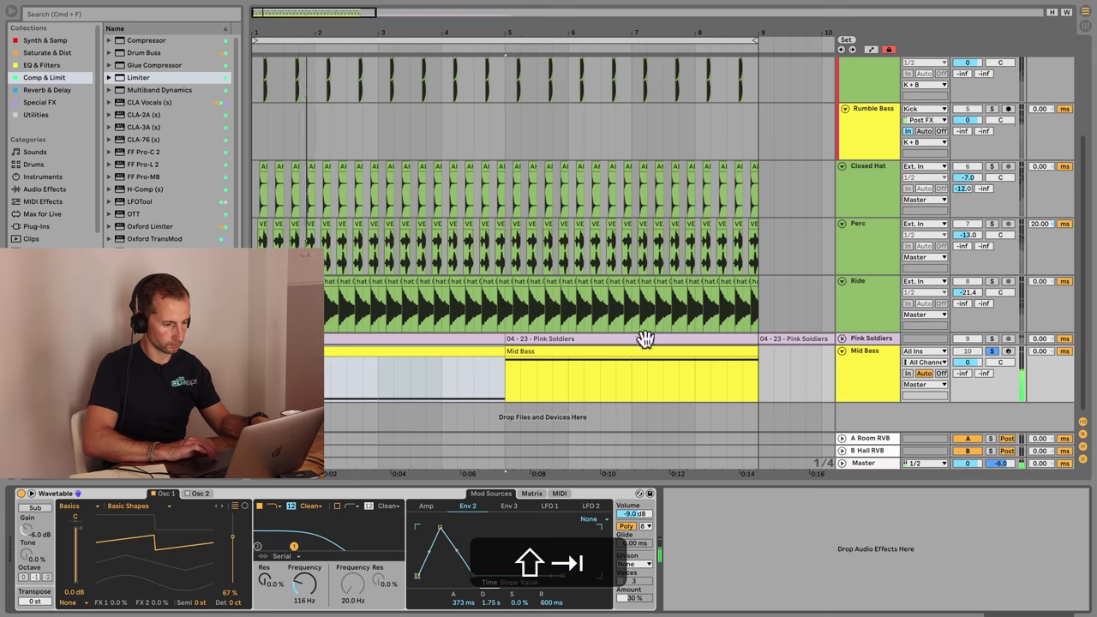
- Transpose all notes of the second Mid Bass clip down two octaves to match the first clip, checking them during playback
double_click(569, 347)
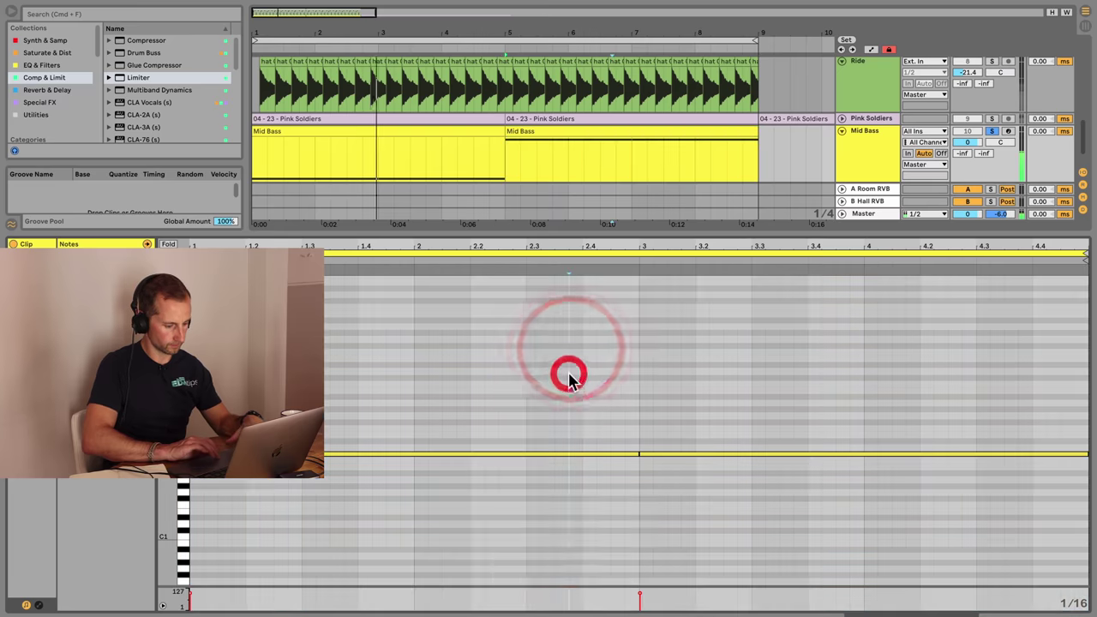
key(super+a)
key(shift+Down)
key(shift+Tab)
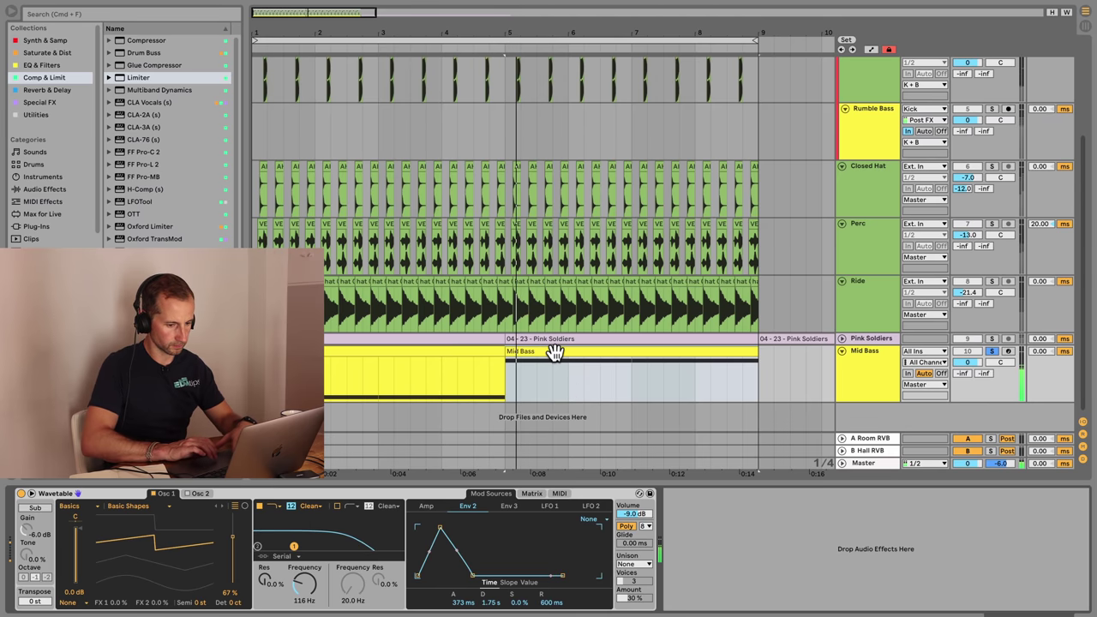
key(space)
double_click(556, 351)
key(shift+super+Down)
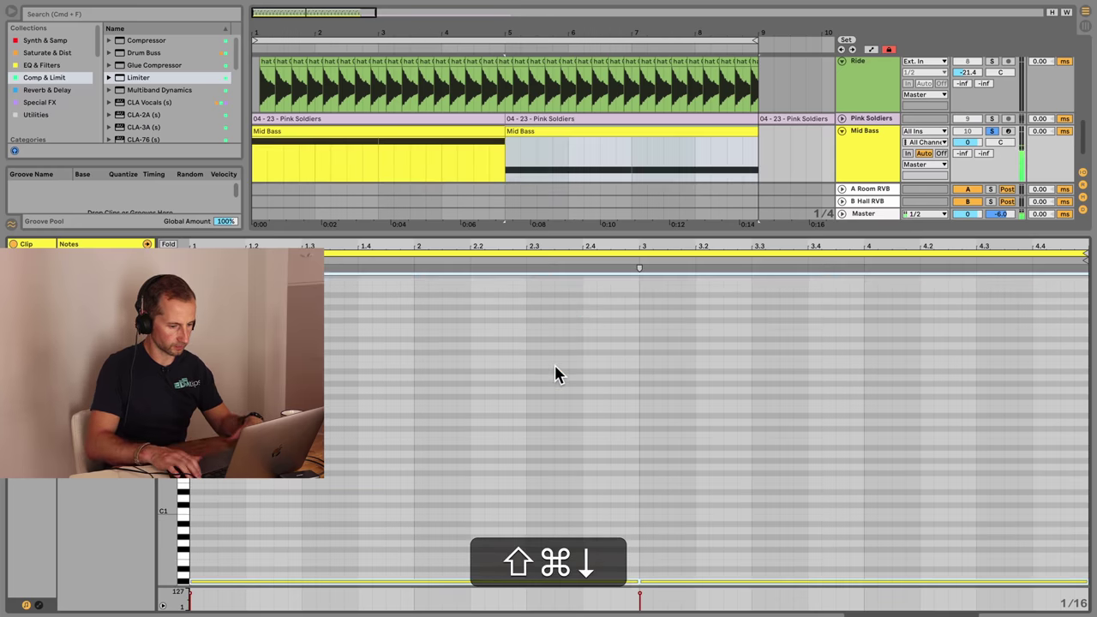
key(shift+Down)
key(space)
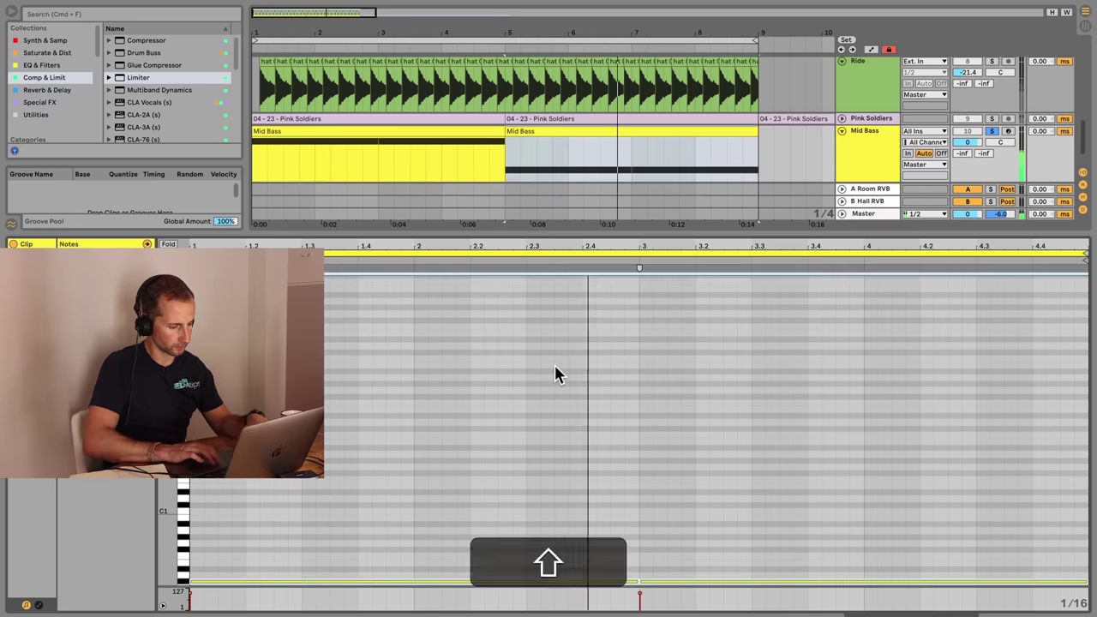
- Switch on the Wavetable's Osc 2, set its position to 62% and listen to the soloed bass
key(shift+Tab)
key(space)
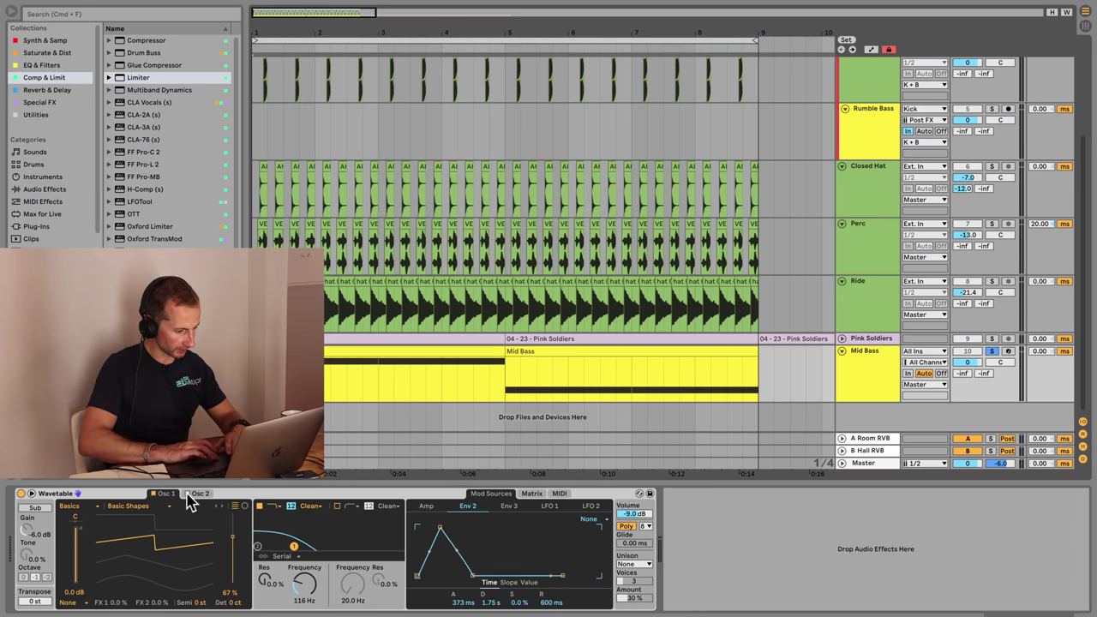
click(190, 497)
key(space)
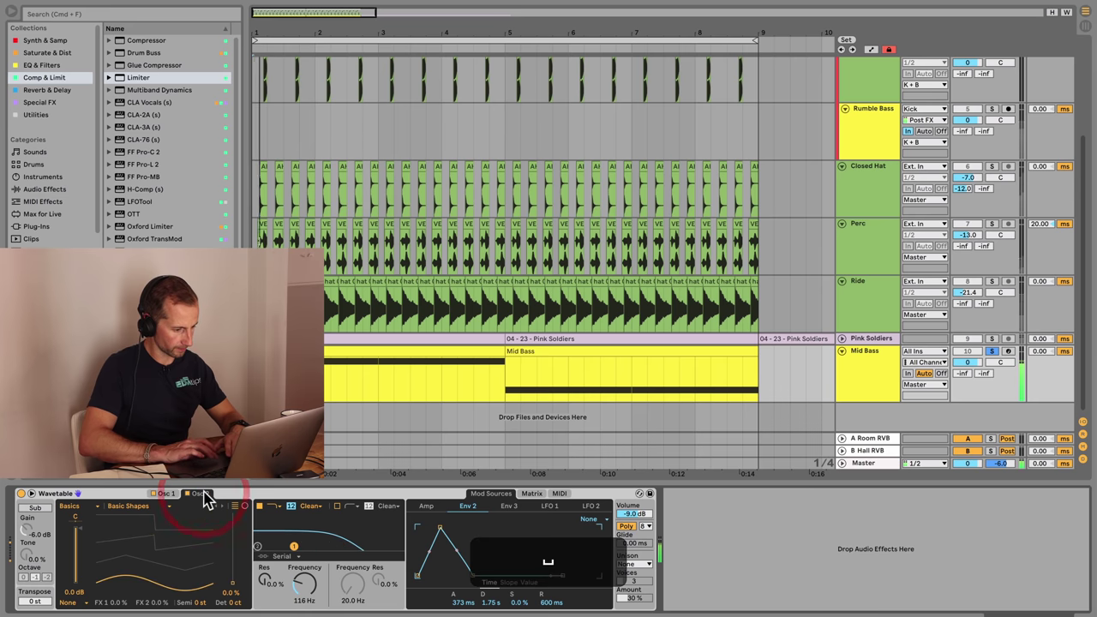
drag(150, 585, 100, 546)
key(space)
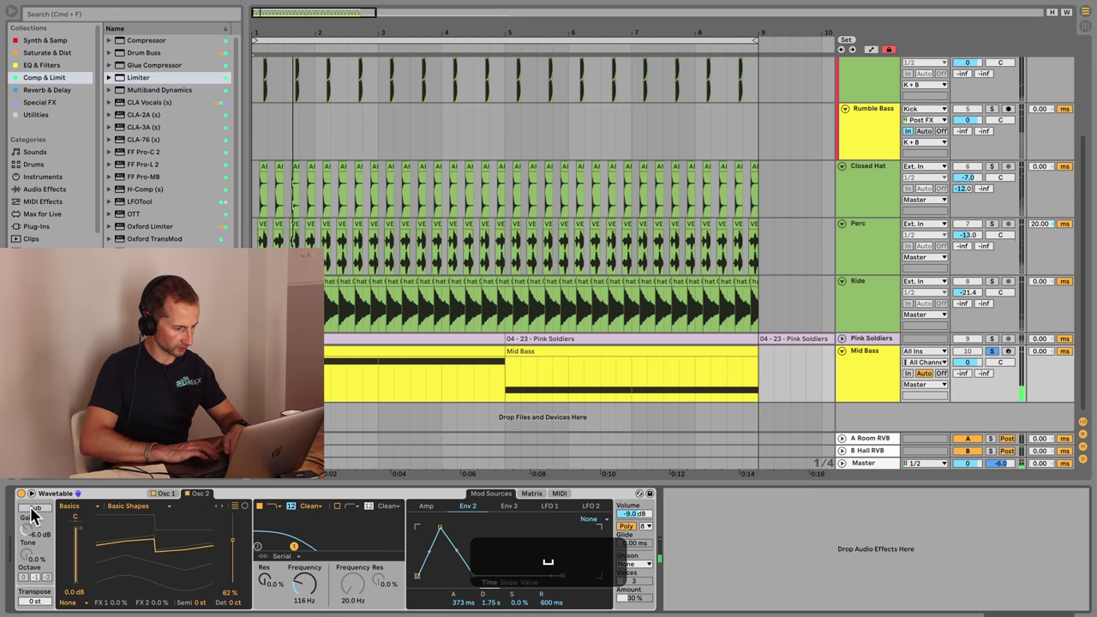
- Switch on the Wavetable's Sub oscillator and try other Osc 2 positions during playback, ending at 36%
click(32, 511)
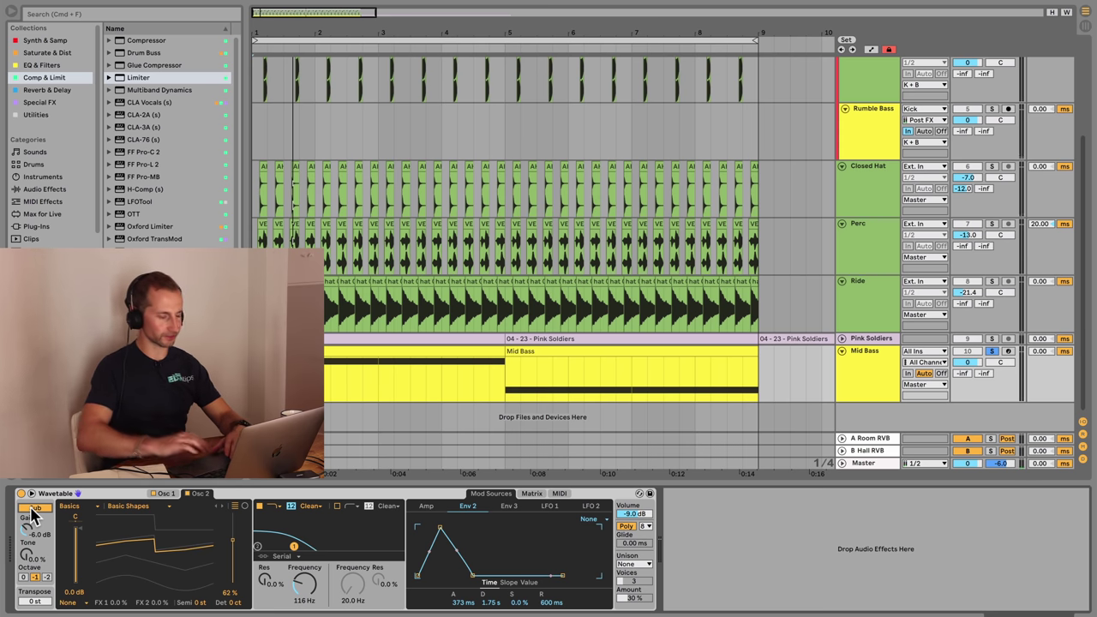
key(space)
drag(137, 559, 137, 569)
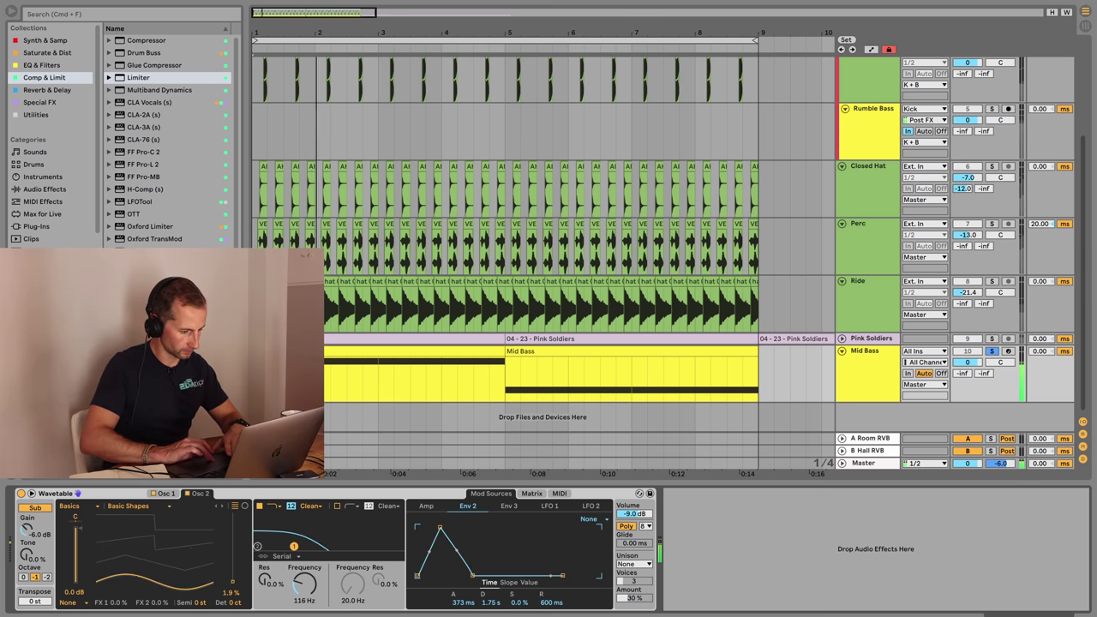
drag(102, 584, 102, 561)
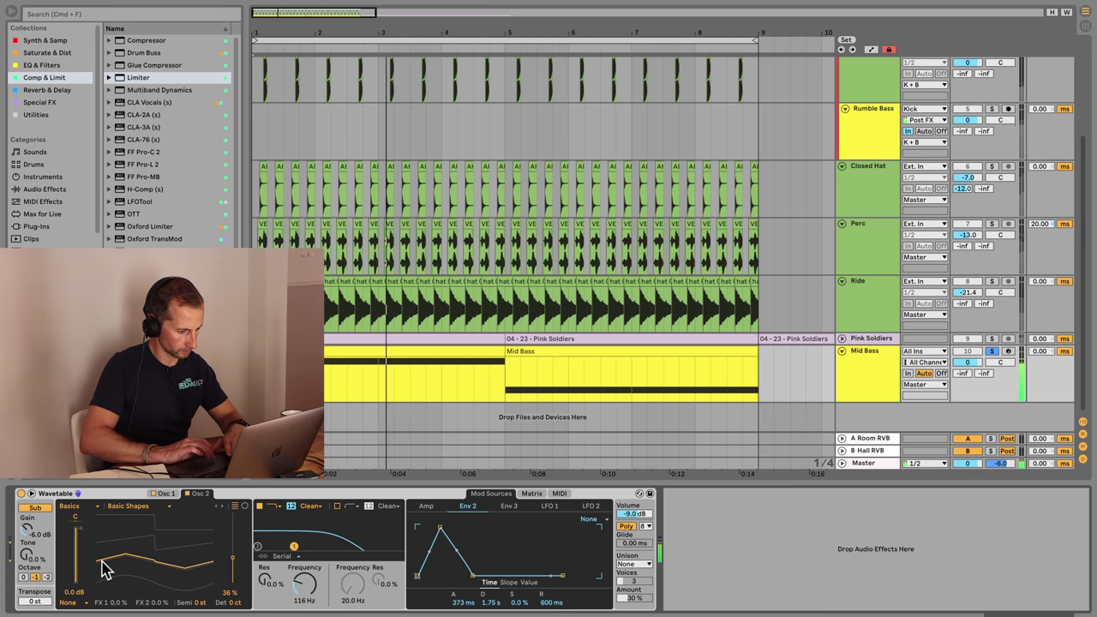
- Change the Osc 2 wavetable from Basic Shapes to Harmonic Series and listen to the bass
click(137, 508)
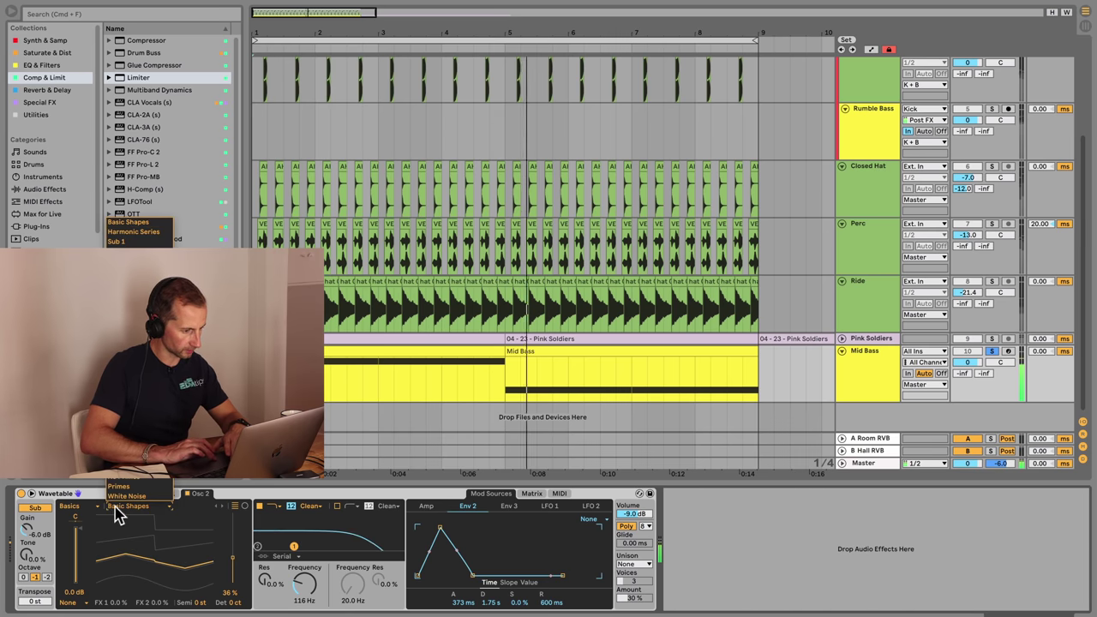
click(146, 232)
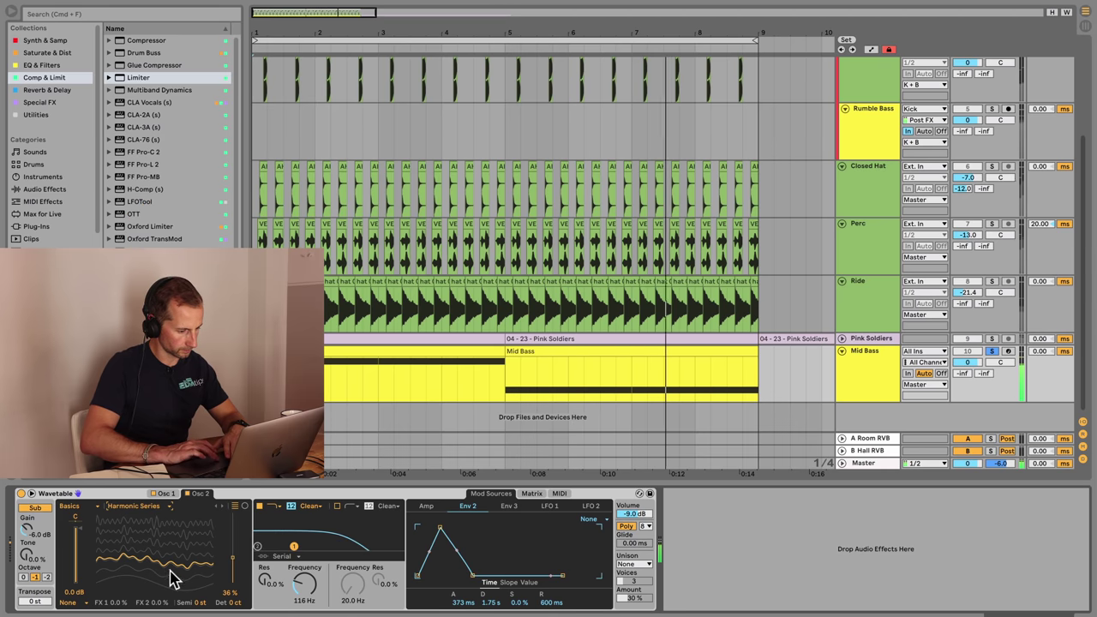
key(space)
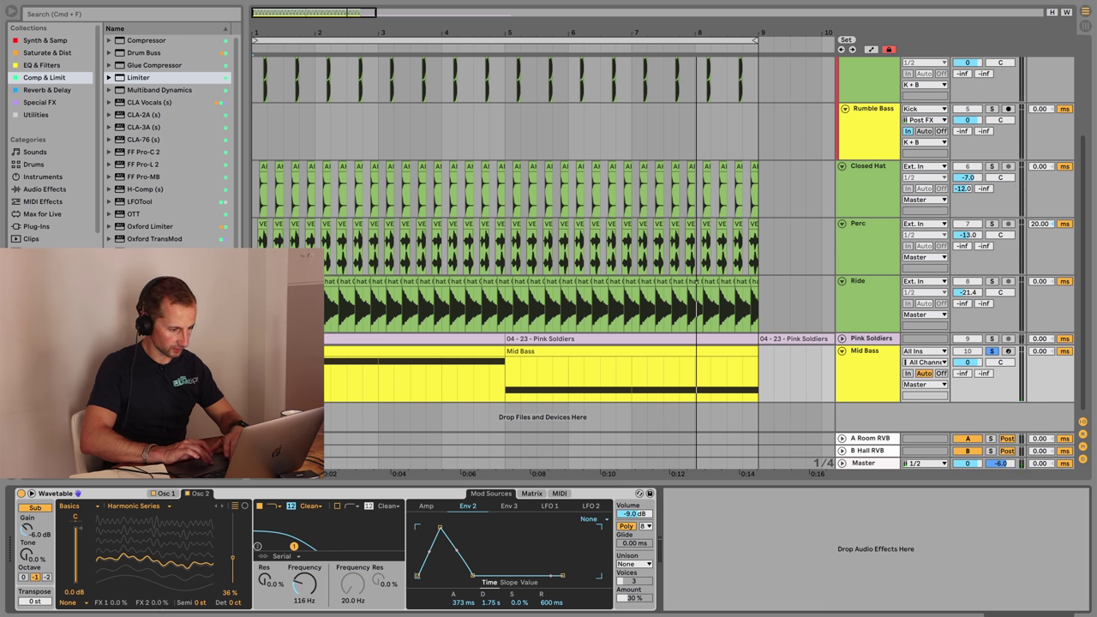
- Route Env 2 to Osc 2 Pos with an amount of 42 and set the Osc 2 position to 25%, adjusting by ear
click(533, 494)
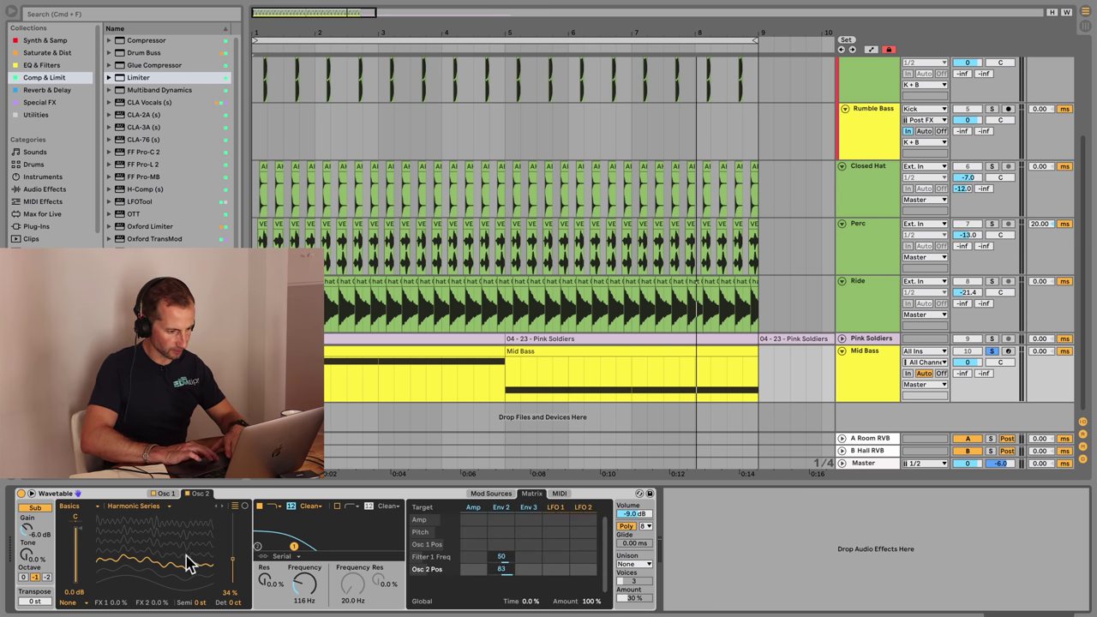
key(space)
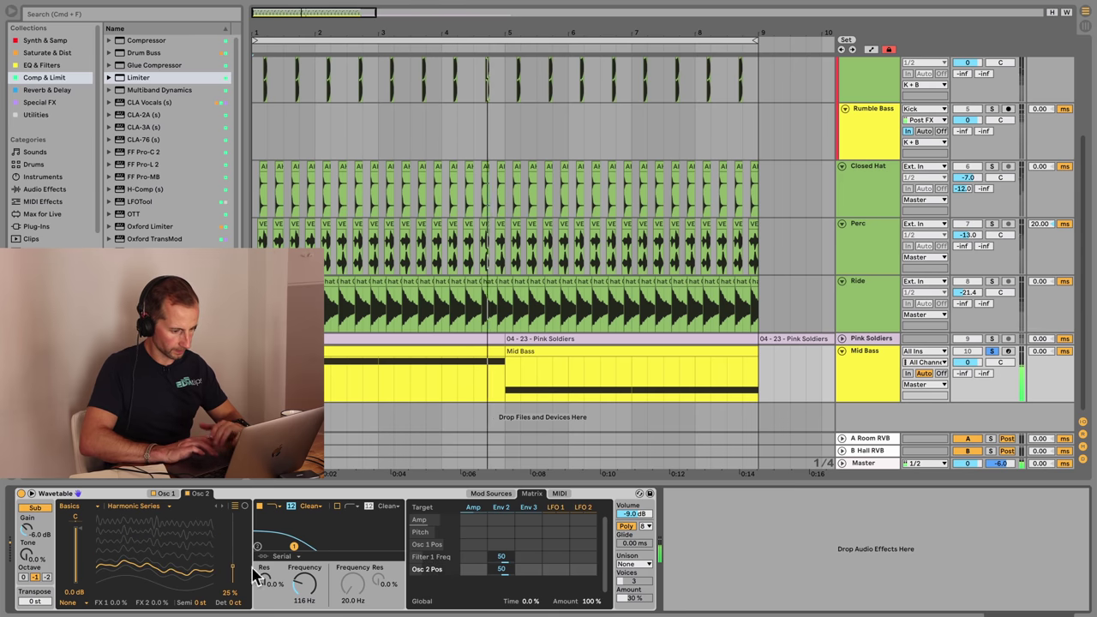
drag(503, 569, 504, 579)
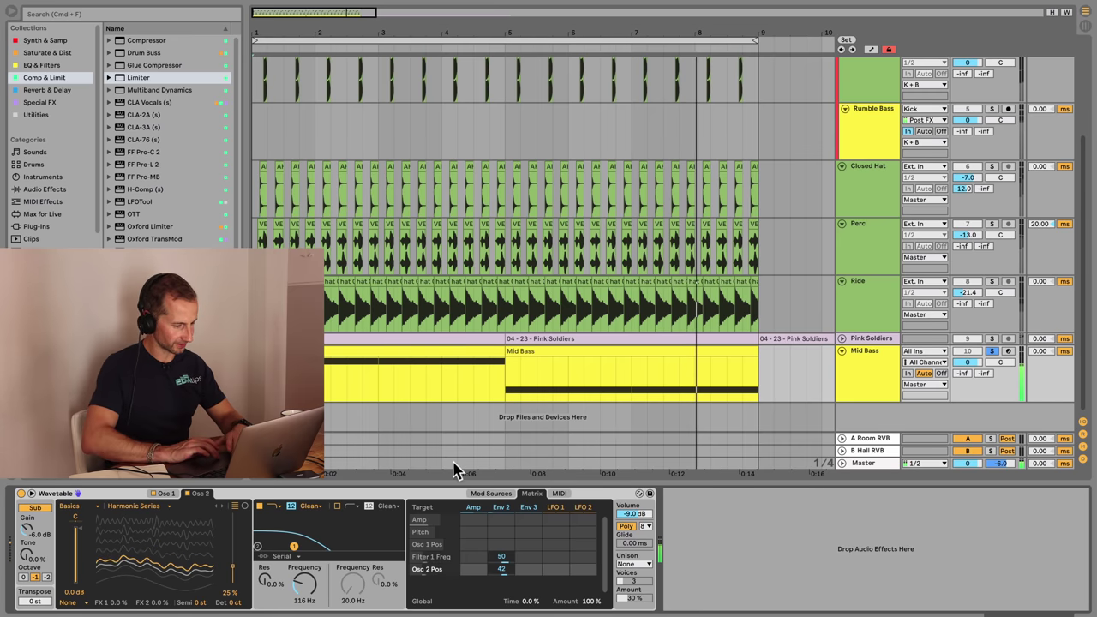
key(space)
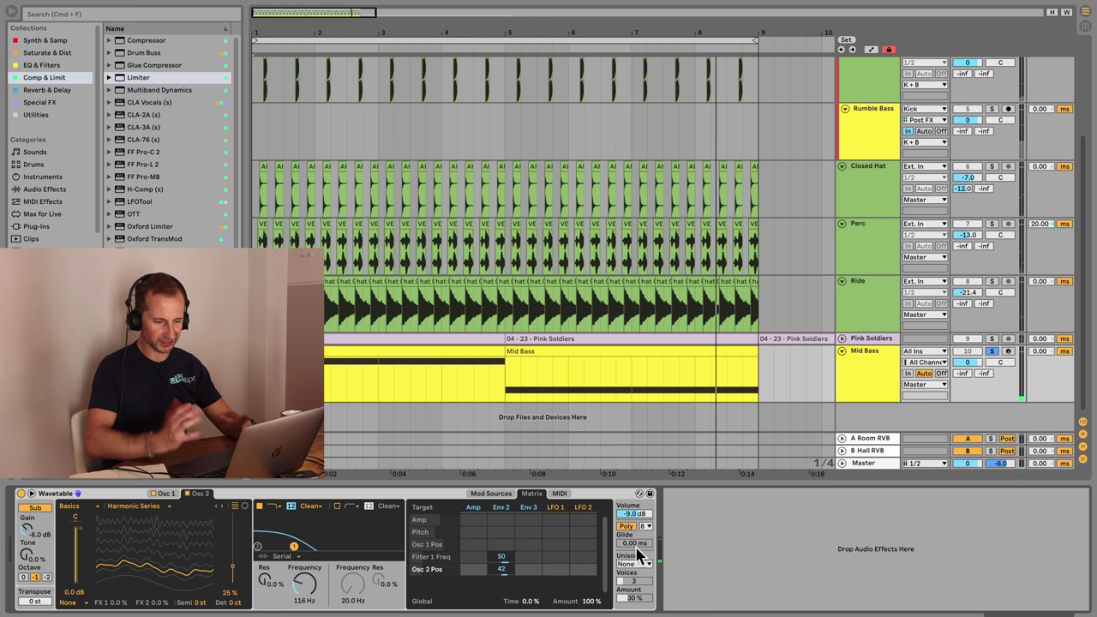
- Try the Wavetable's Classic unison mode, switch it to Shimmer and listen to the soloed bass
click(641, 566)
click(633, 505)
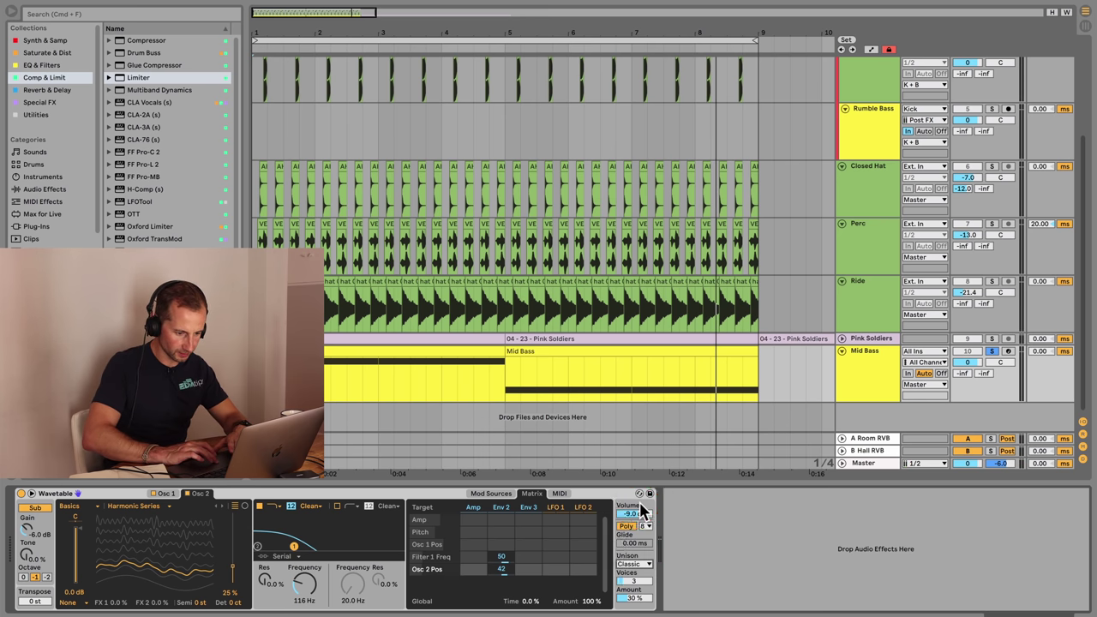
key(space)
key(space)
click(635, 568)
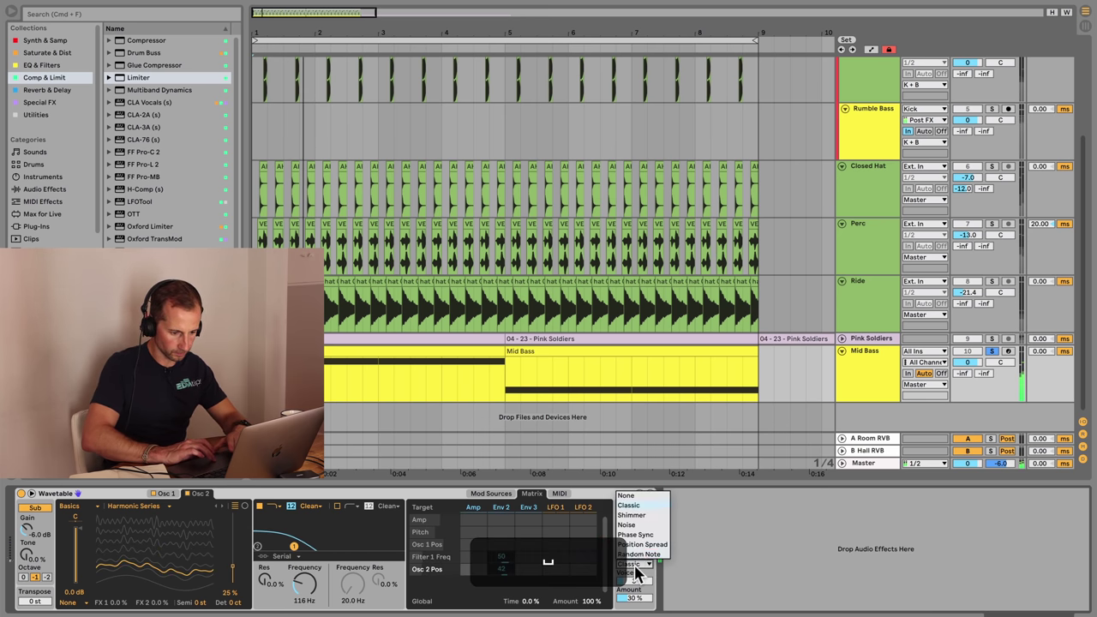
click(632, 515)
key(space)
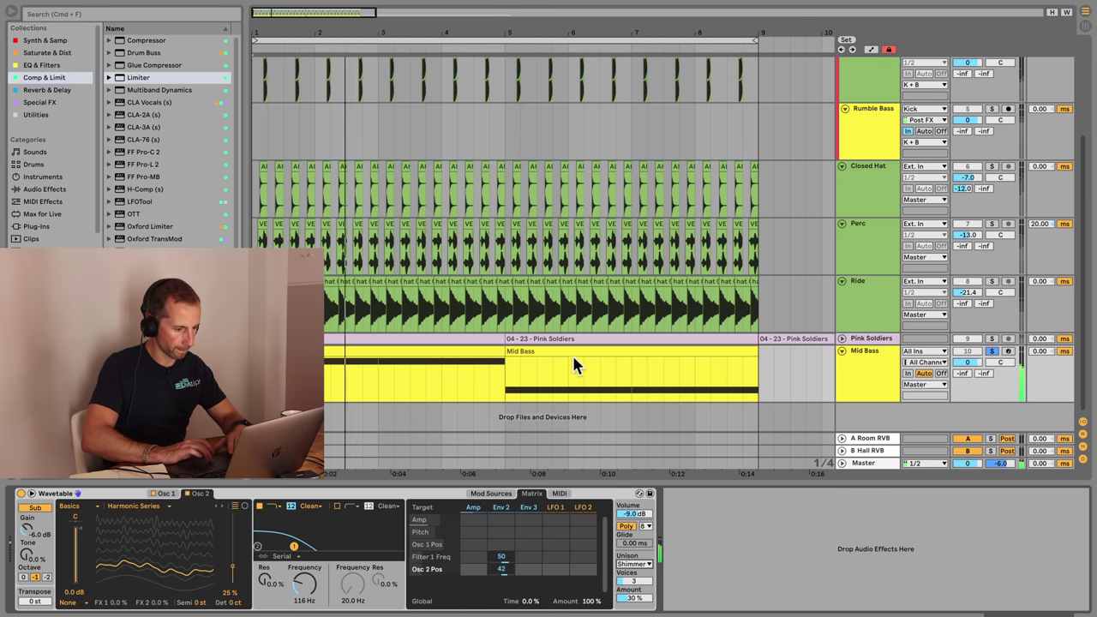
- Set the Osc 2 pitch to -12 semitones and listen to the bass
click(198, 603)
text(12)
key(Return)
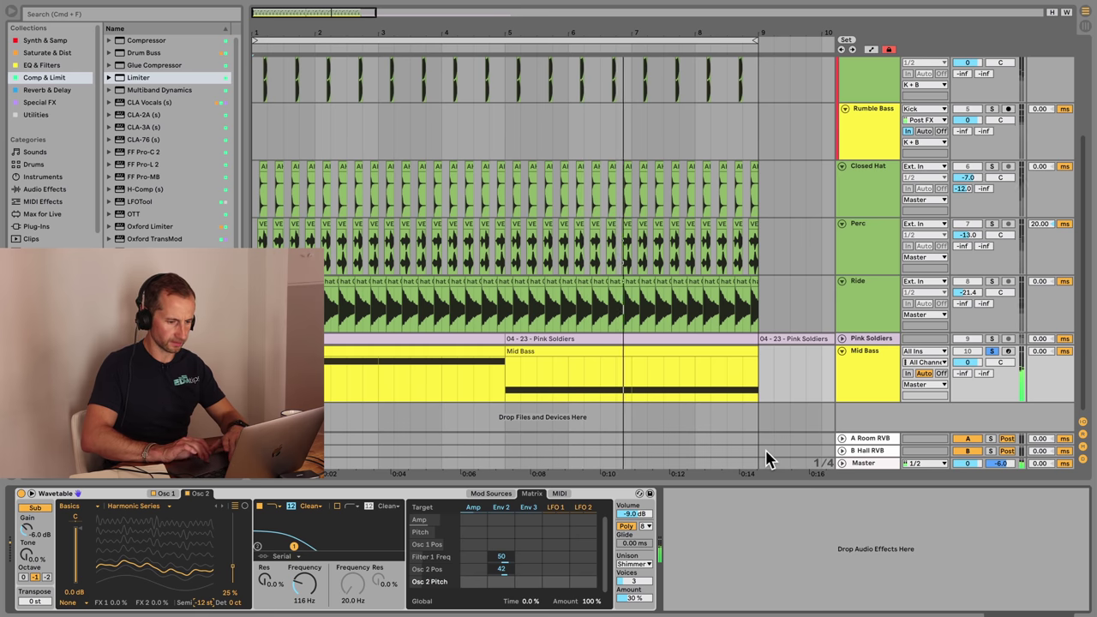
key(space)
- Add an EQ Eight after the Wavetable with a low cut at about 102 Hz and listen
click(42, 65)
drag(143, 60, 406, 58)
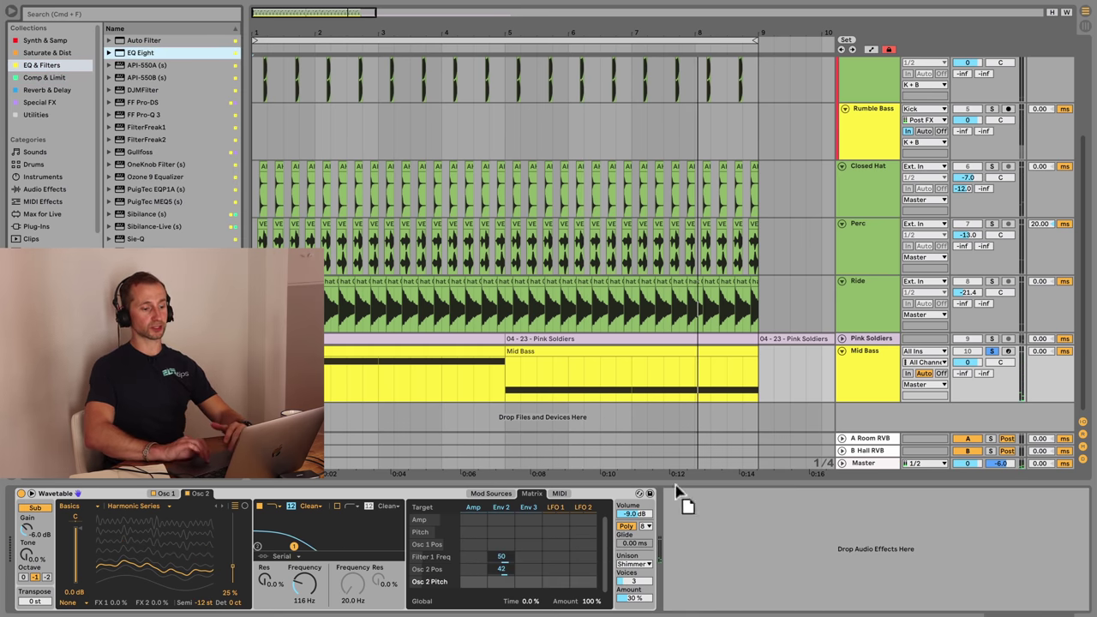
drag(731, 517, 686, 490)
key(space)
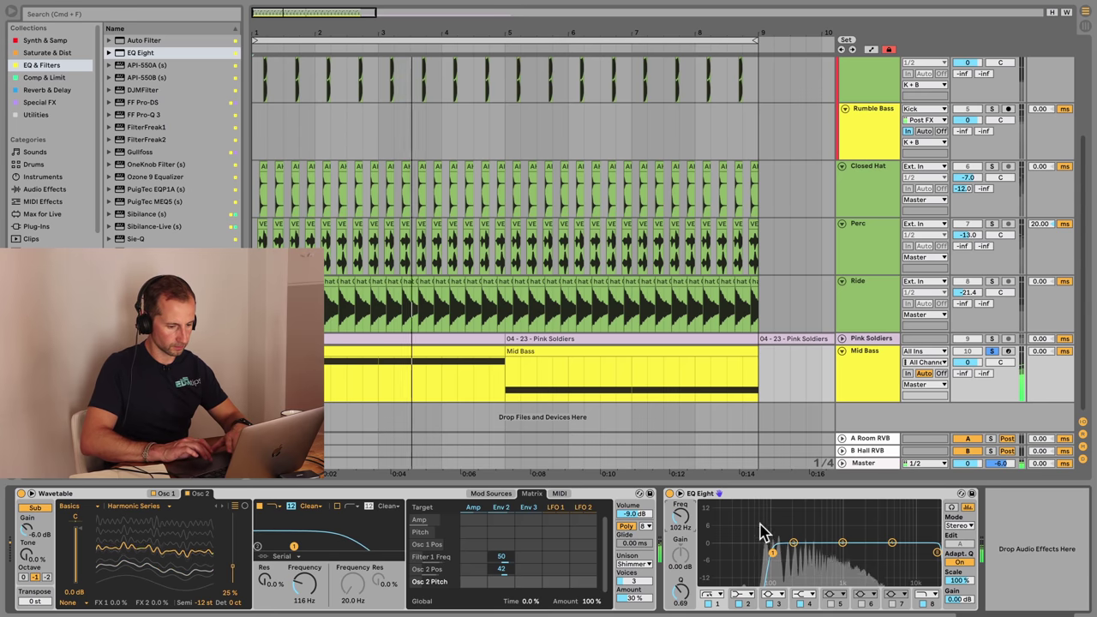
key(space)
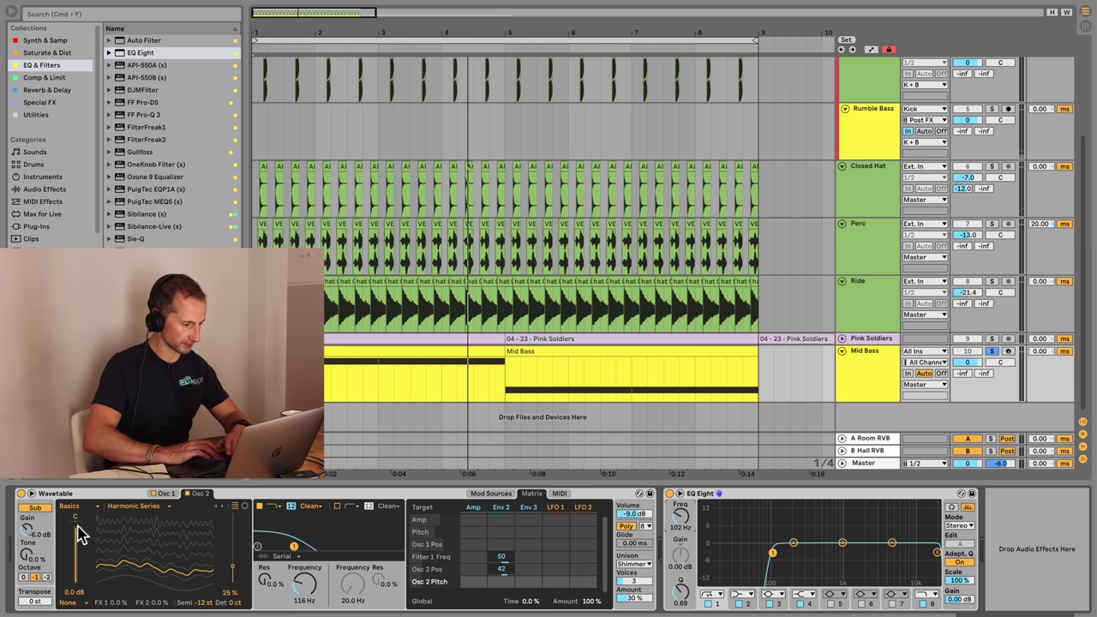
- Lower the Wavetable's Osc 2 gain to -3.0 dB during playback
key(space)
drag(80, 536, 80, 549)
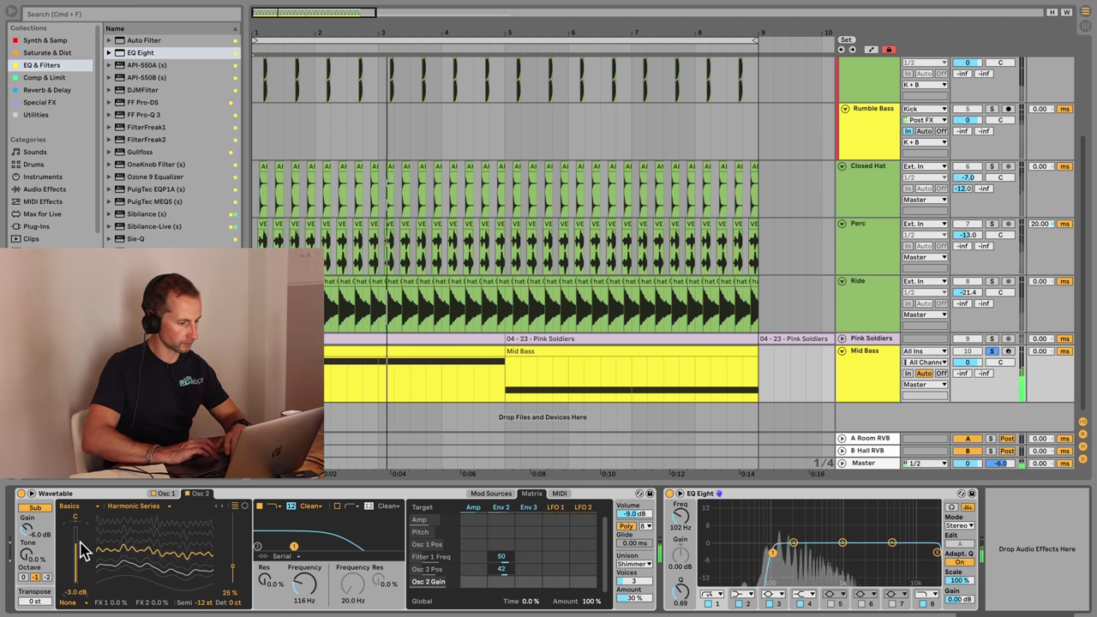
key(space)
- Duplicate the Mid Bass track and transpose the notes in both clips of the duplicate up one octave
click(871, 375)
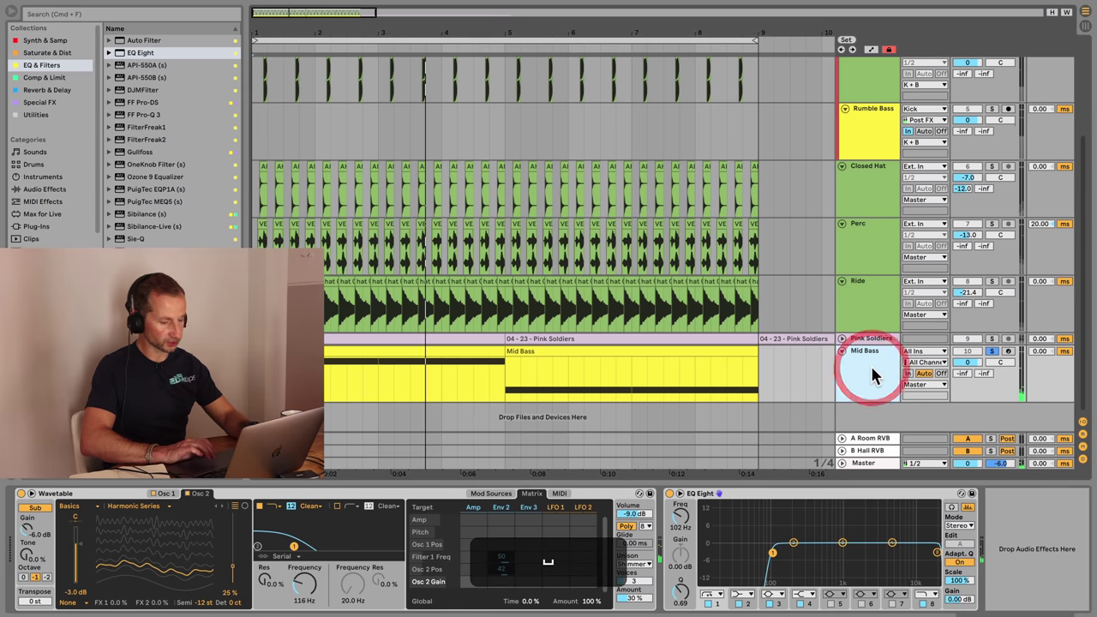
key(super+d)
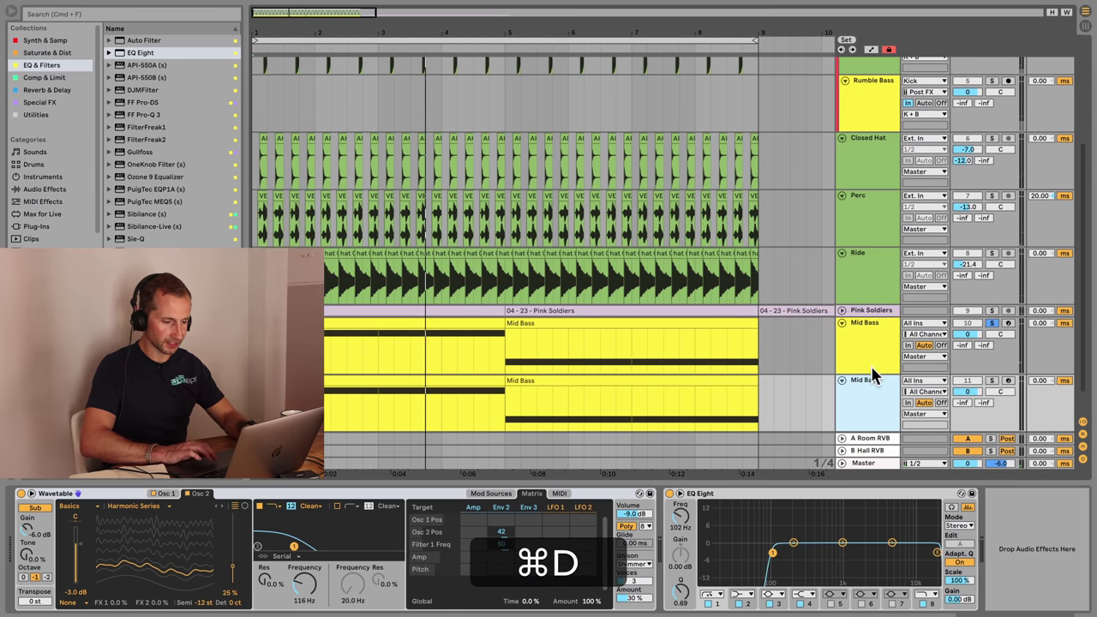
double_click(477, 380)
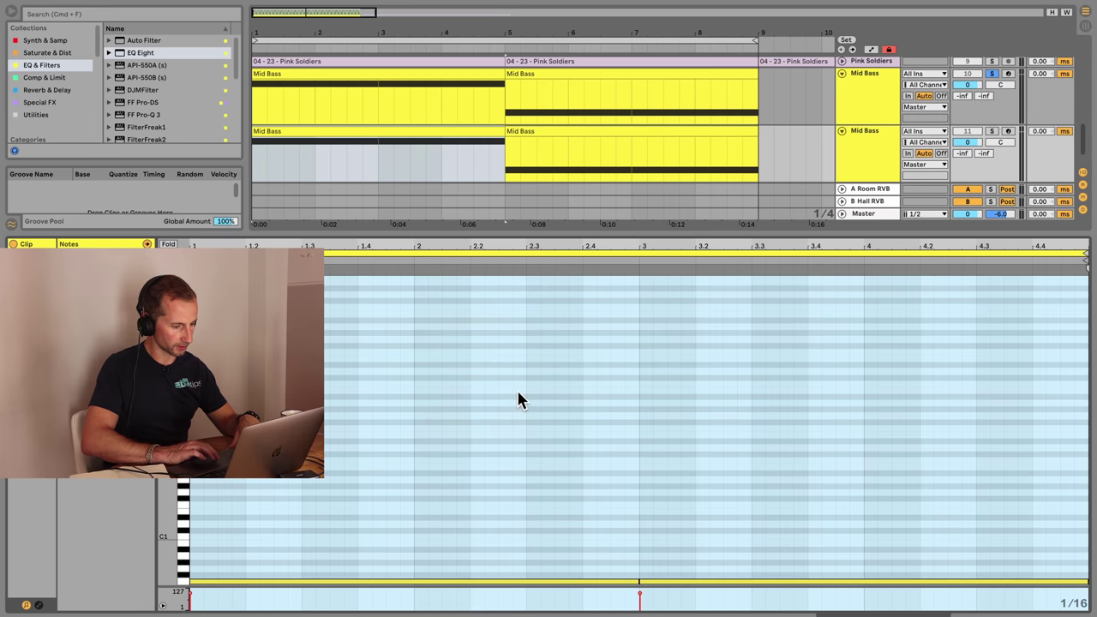
key(super+a)
key(shift+Up)
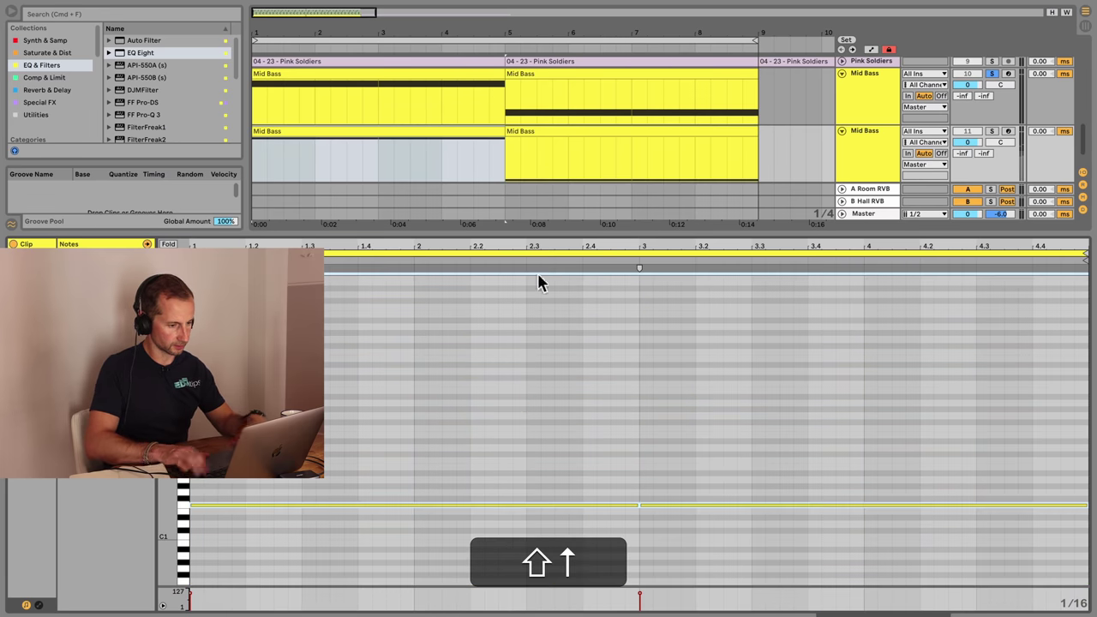
click(542, 133)
click(532, 461)
key(super+a)
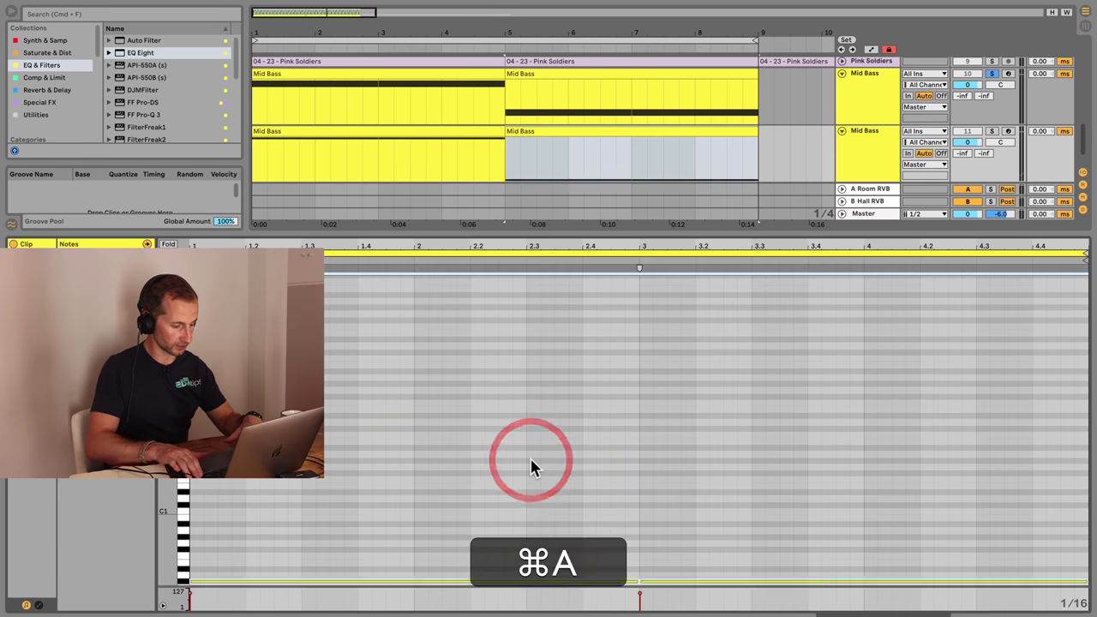
key(super+shift+Up)
key(shift+Tab)
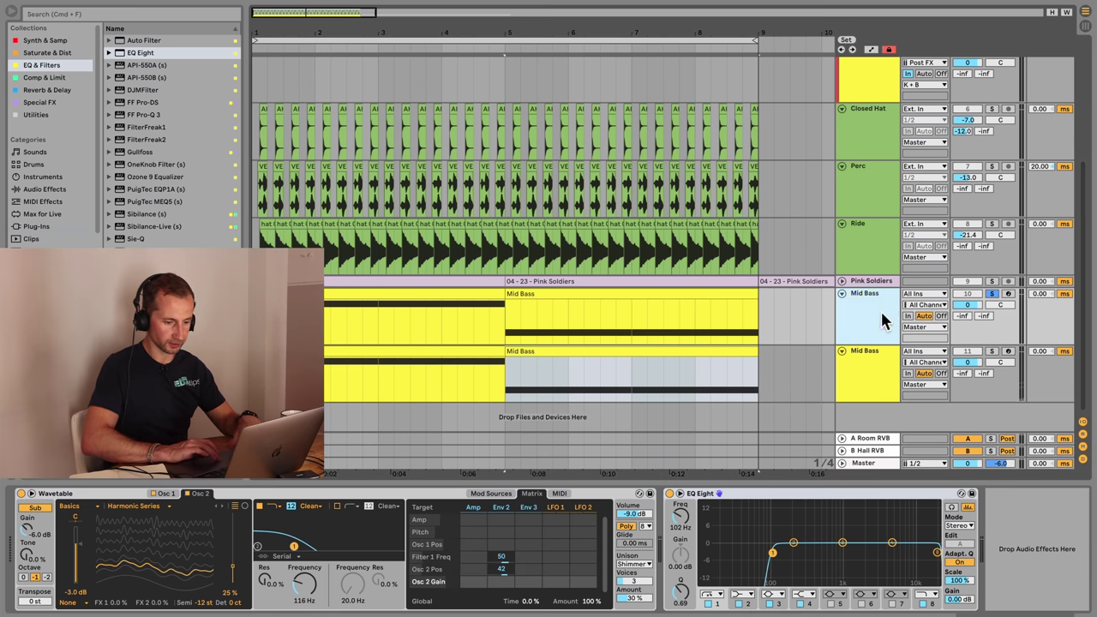
- Group the original and duplicated Mid Bass tracks together
click(868, 313)
shift+click(868, 369)
key(super+shift+g)
key(super+g)
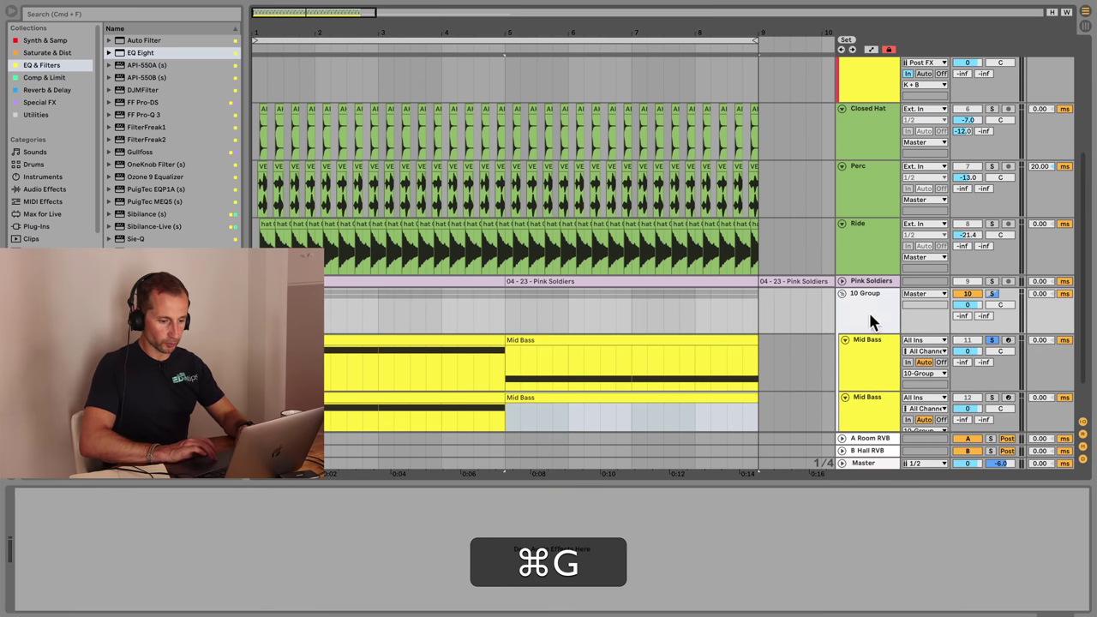
- Rename the new group track MID BASS and give it an ochre colour
click(868, 309)
key(super+r)
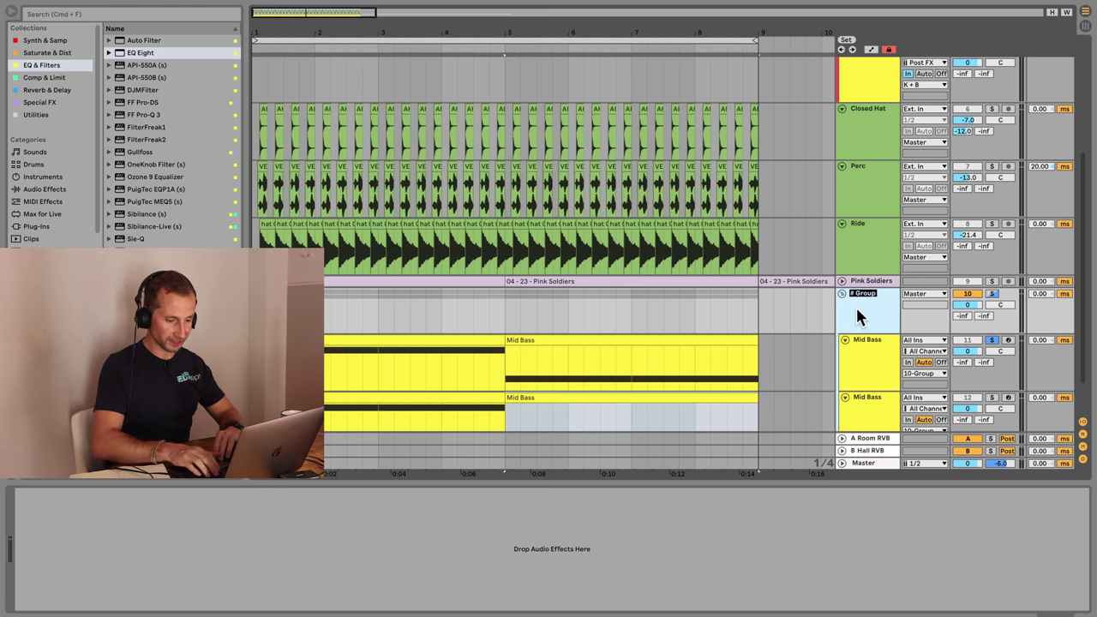
text(MID BASS)
key(shift+Return)
right_click(859, 314)
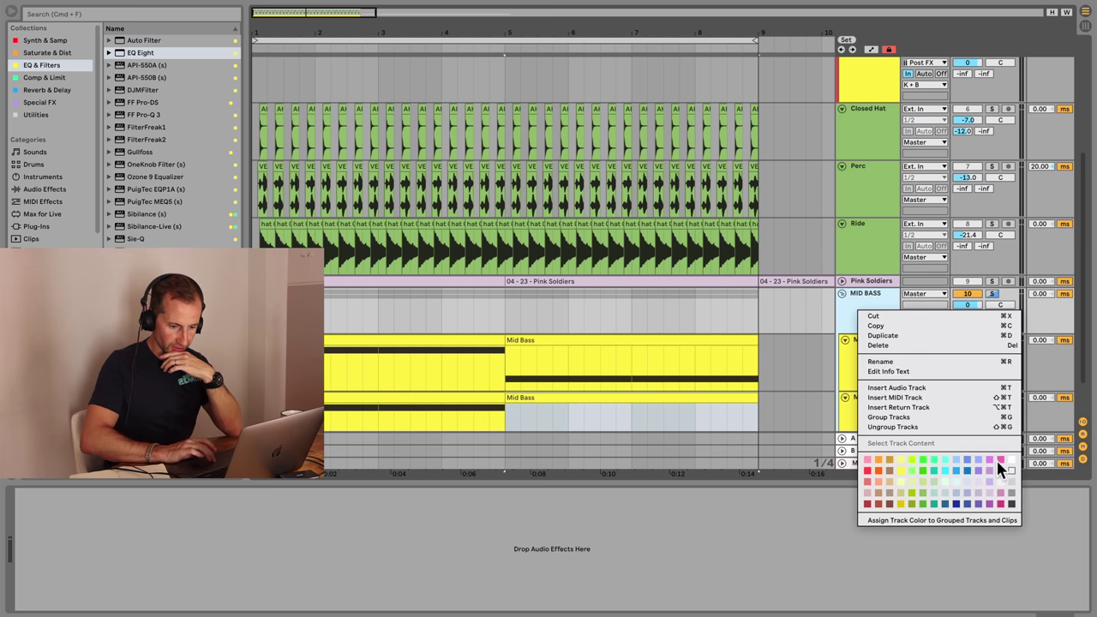
click(889, 461)
scroll(857, 304, down, 2)
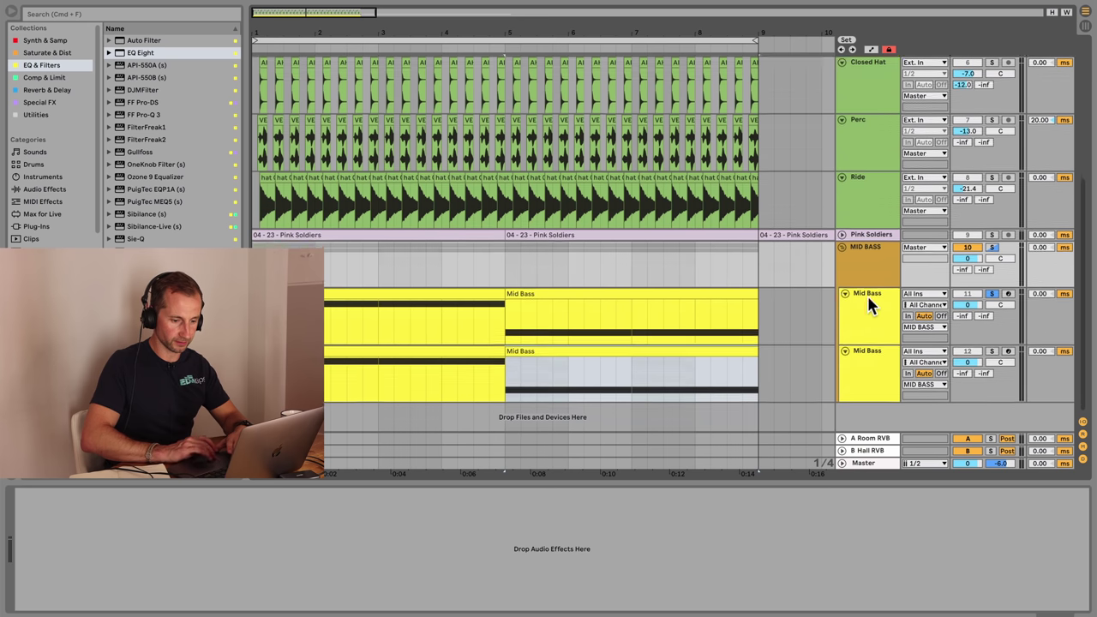
- Solo the duplicated Mid Bass track alongside the original and listen to both layers while checking their device chains
super+click(992, 351)
key(space)
click(864, 308)
click(870, 257)
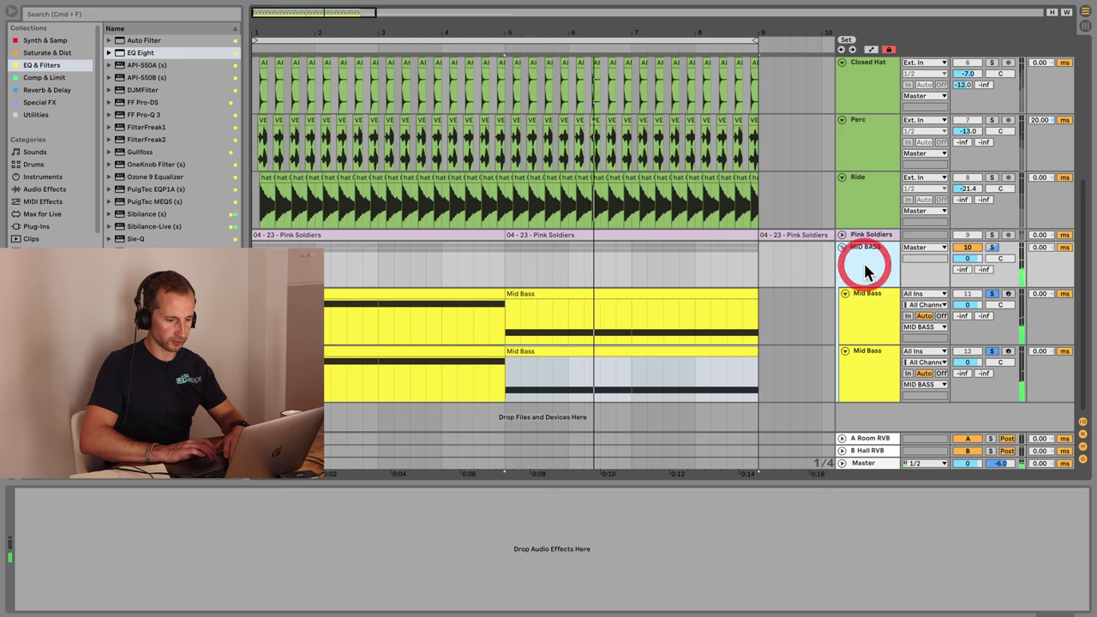
click(845, 306)
click(861, 360)
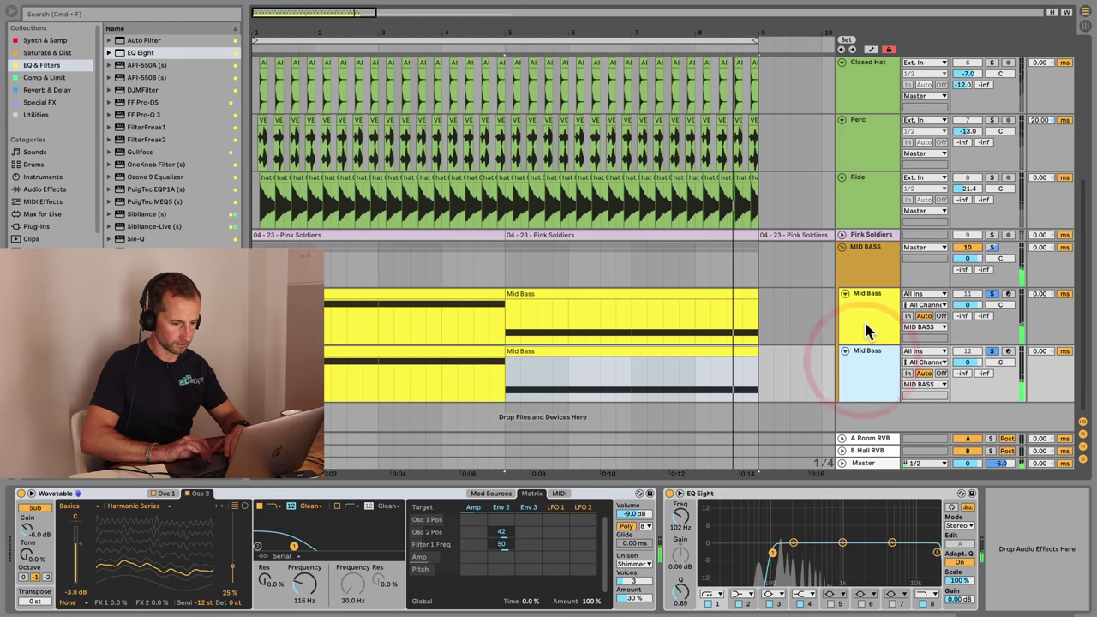
click(866, 332)
- Add Erosion to the MID BASS group and set its frequency to 5.52 kHz and amount to 18.6 by ear
click(866, 268)
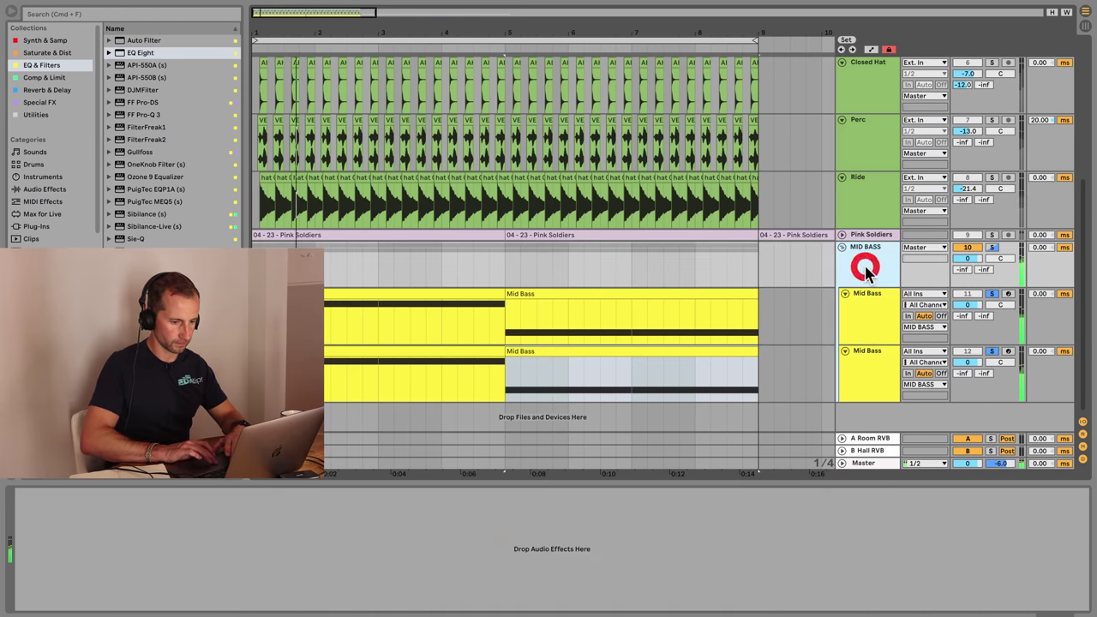
key(space)
click(39, 52)
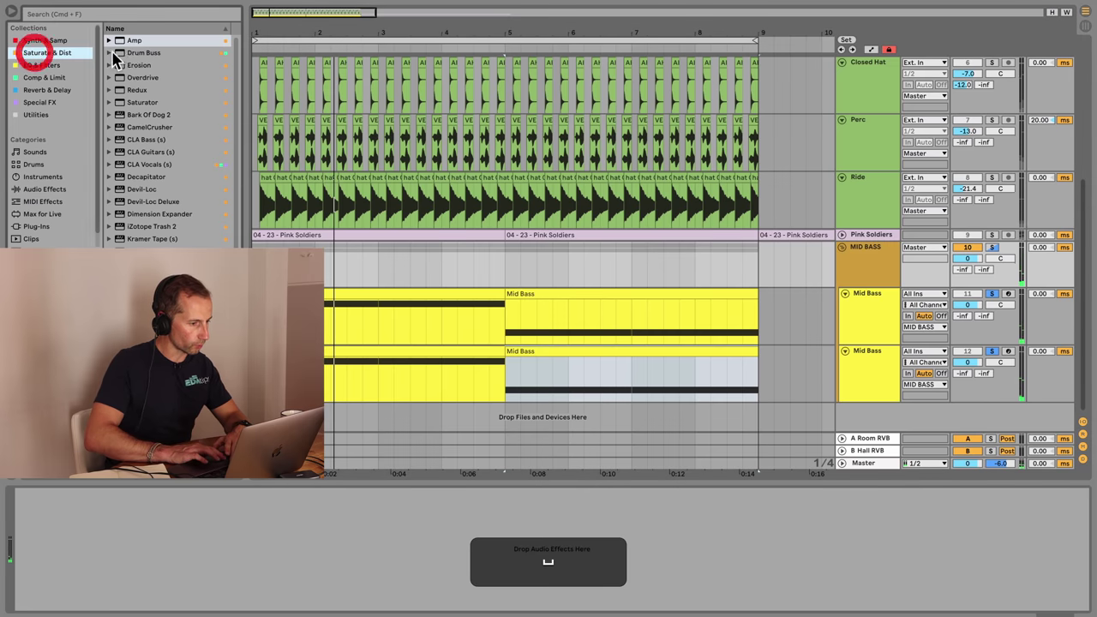
drag(138, 69, 183, 580)
key(space)
drag(88, 533, 84, 540)
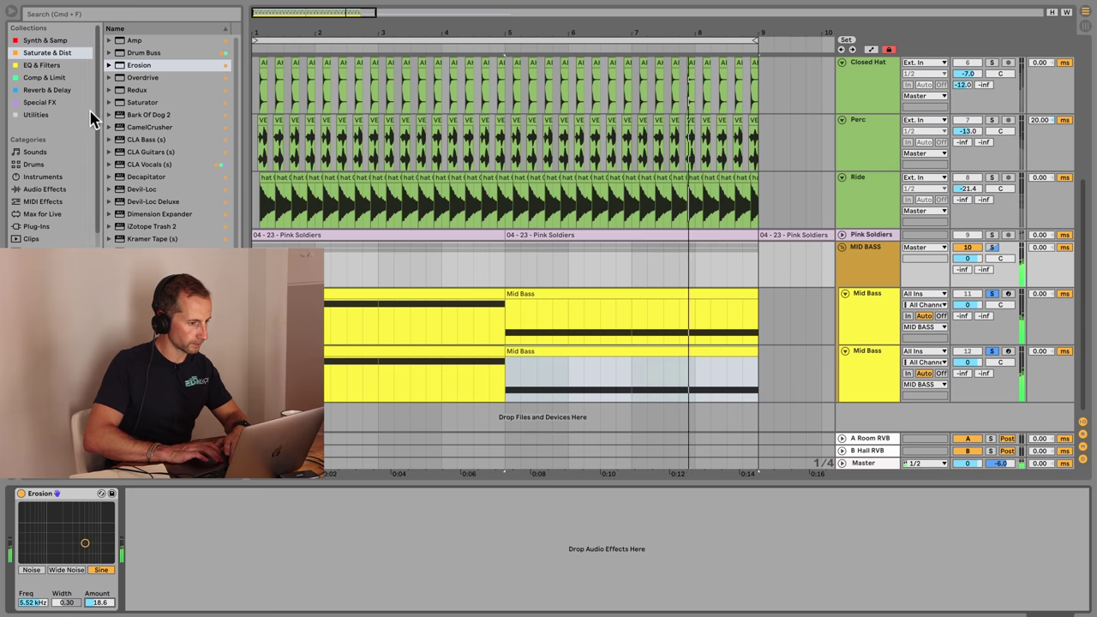
- Add a Saturator after Erosion with 12 dB drive, compare Soft Sine and Medium Curve, and settle on Medium Curve
drag(142, 102, 204, 559)
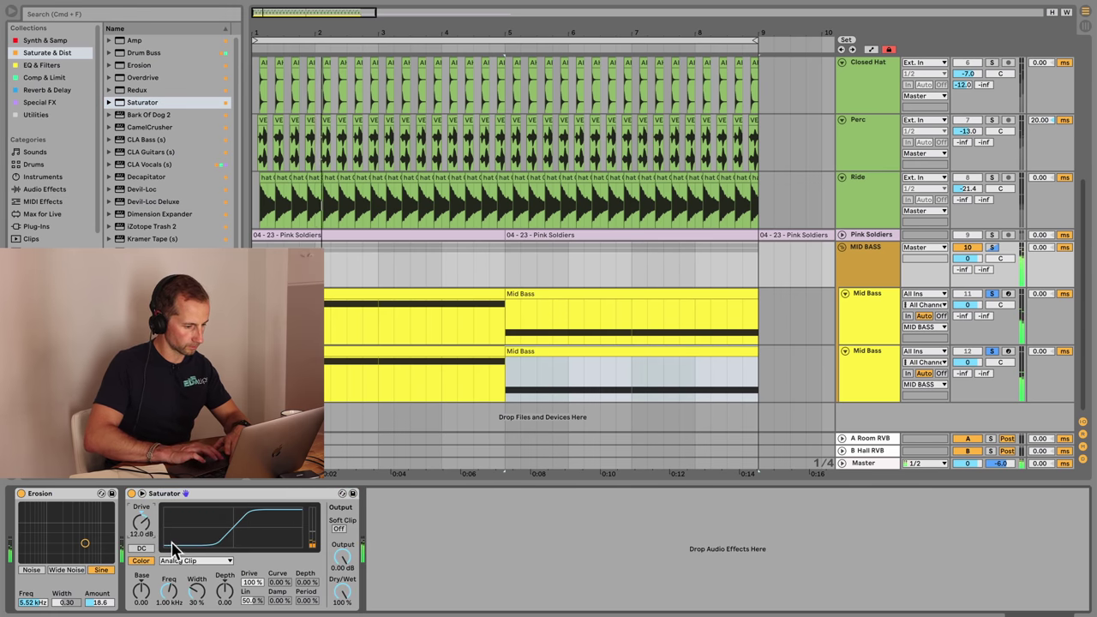
click(180, 560)
click(184, 580)
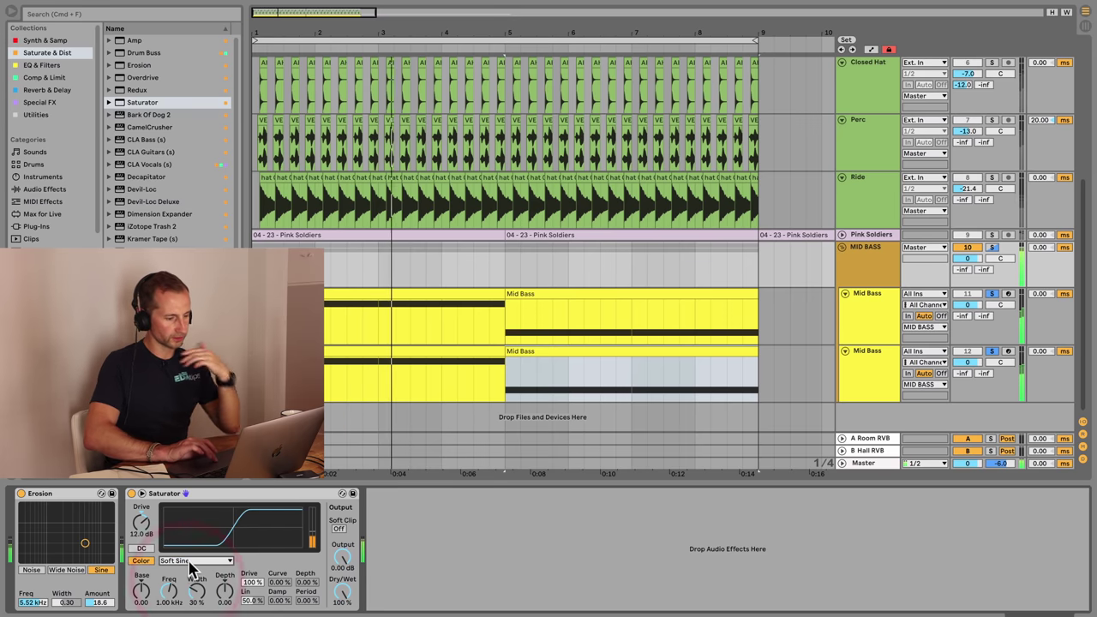
click(191, 562)
click(193, 591)
click(191, 562)
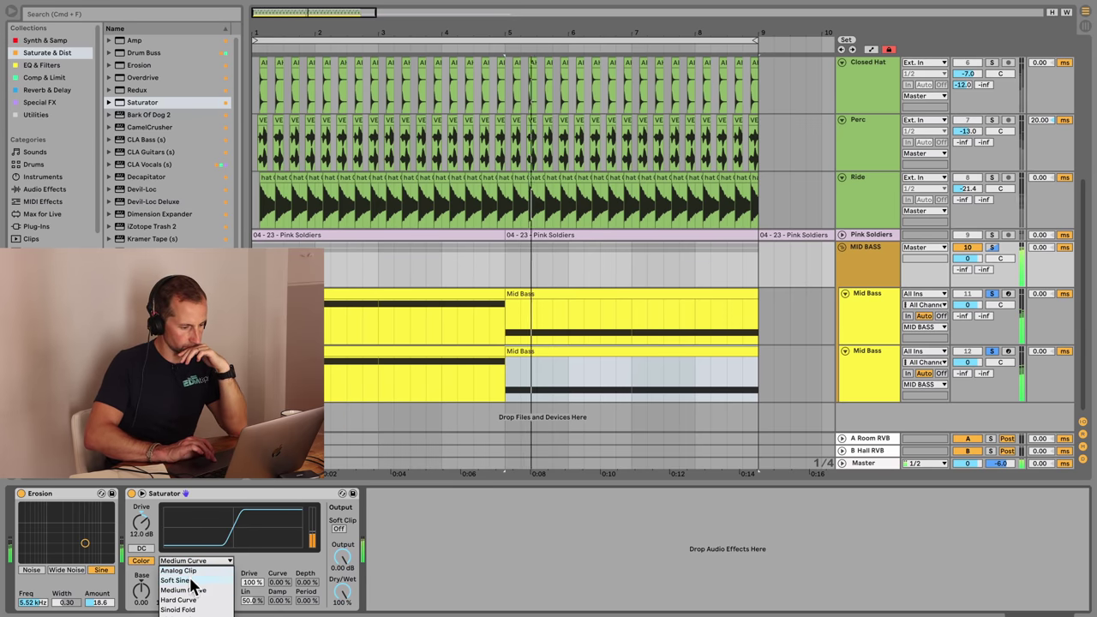
click(184, 580)
click(191, 562)
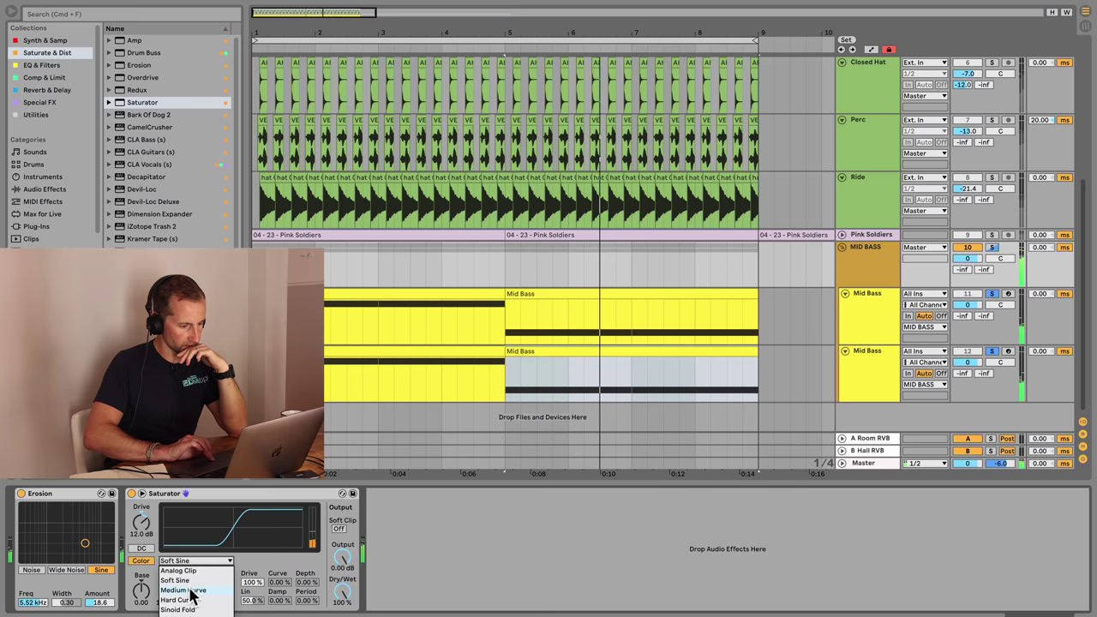
click(190, 592)
- Add an EQ Eight after the Saturator with a low cut at about 90.2 Hz
click(51, 65)
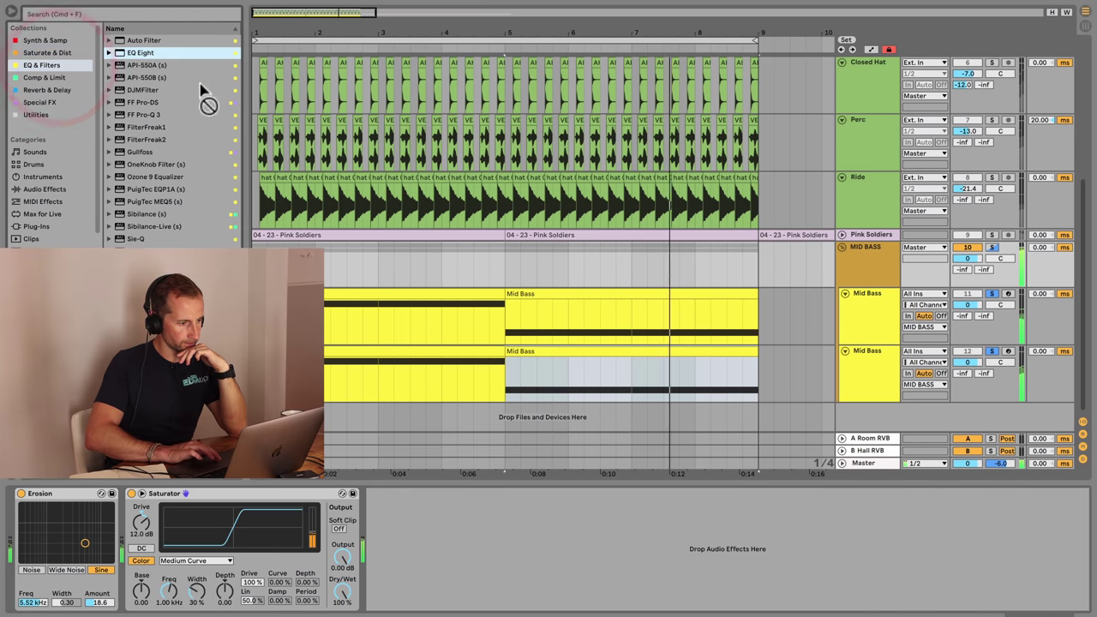
drag(296, 206, 464, 553)
drag(384, 518, 384, 509)
key(space)
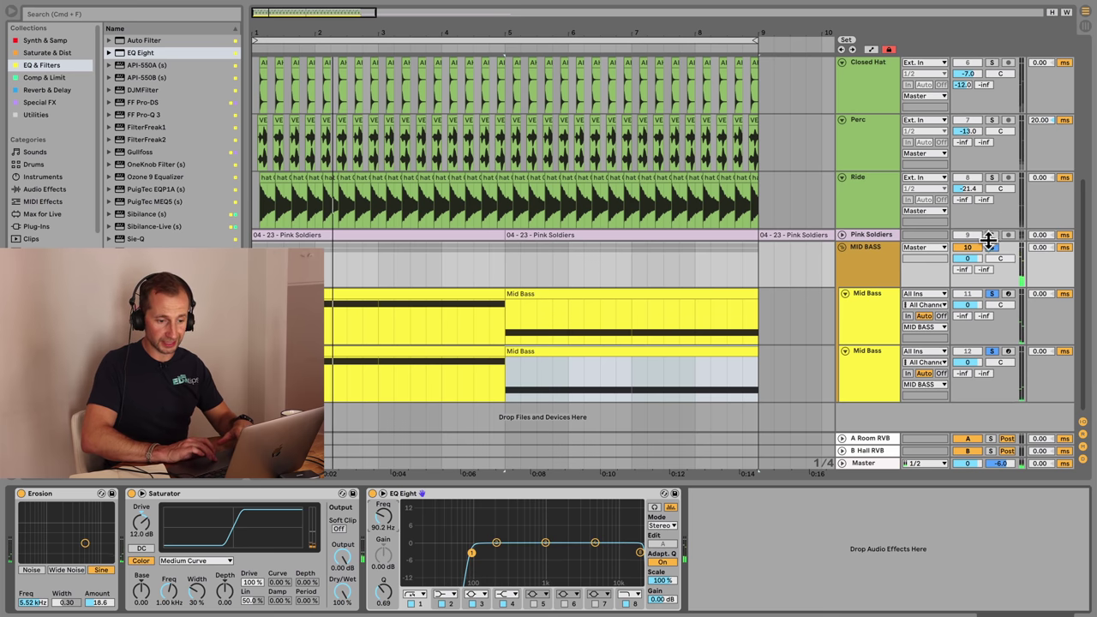
- Listen to the MID BASS group soloed together with the K + B group and set the MID BASS volume to -4.2 dB
click(990, 248)
scroll(989, 248, up, 5)
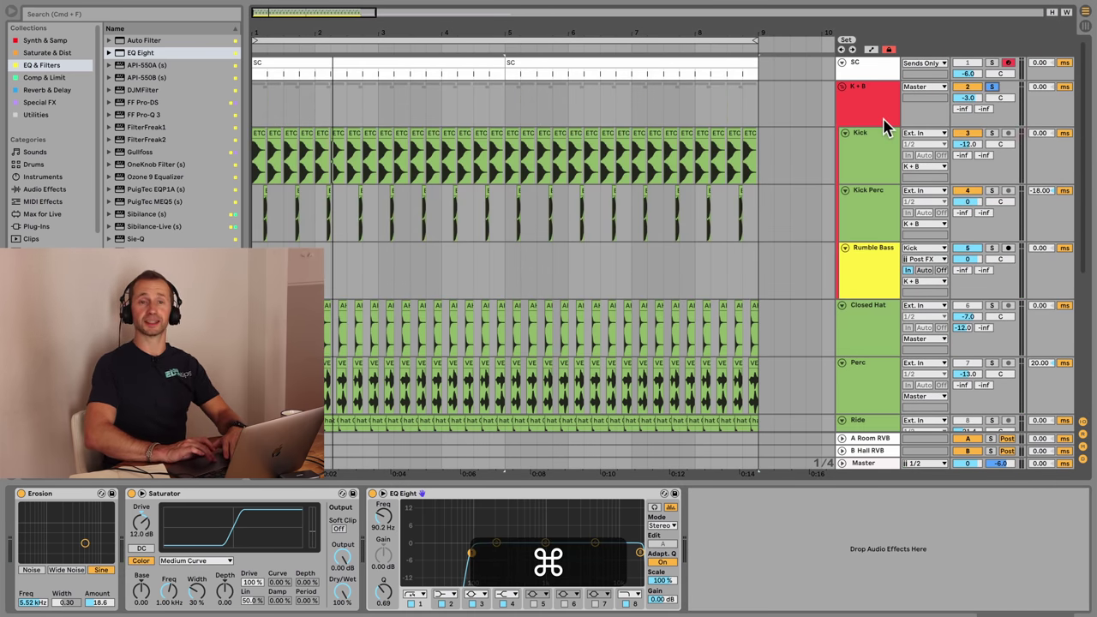
key(space)
scroll(867, 201, down, 5)
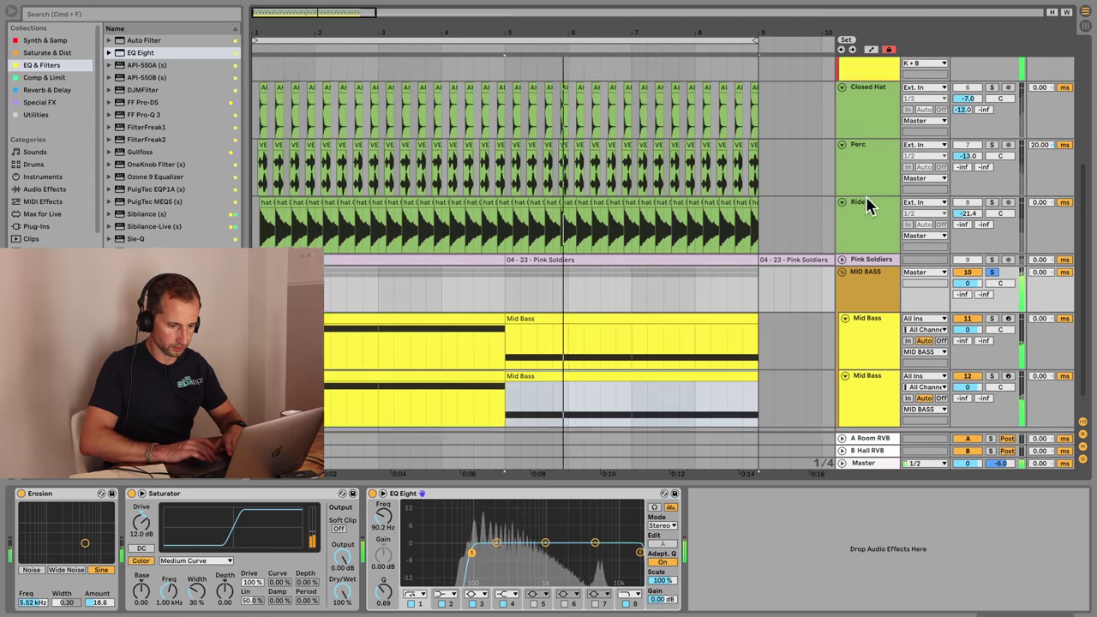
click(969, 258)
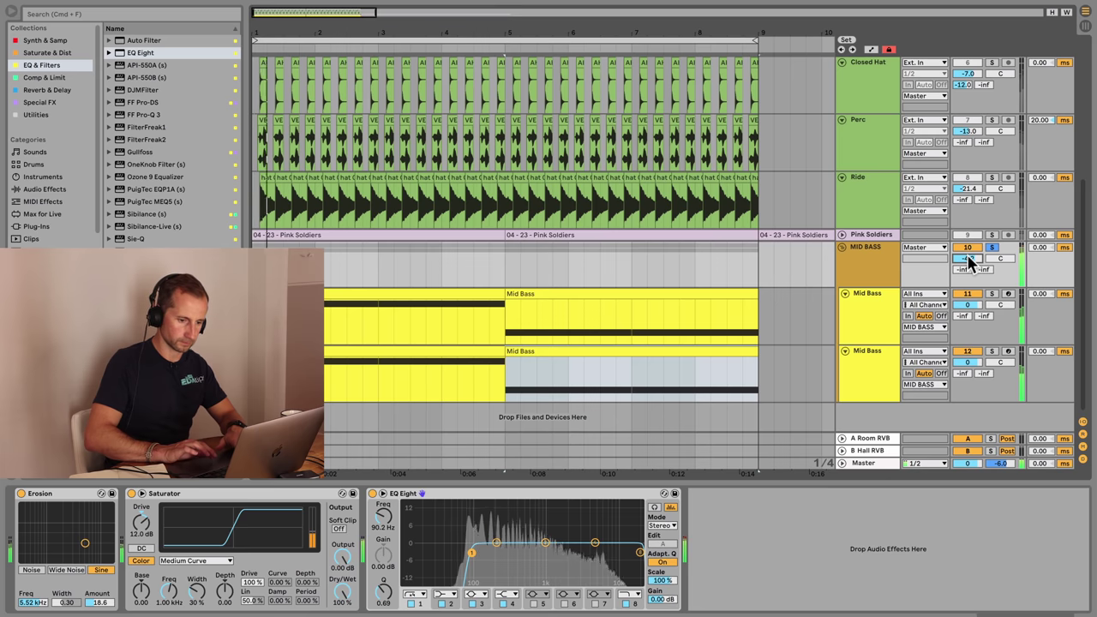
click(868, 271)
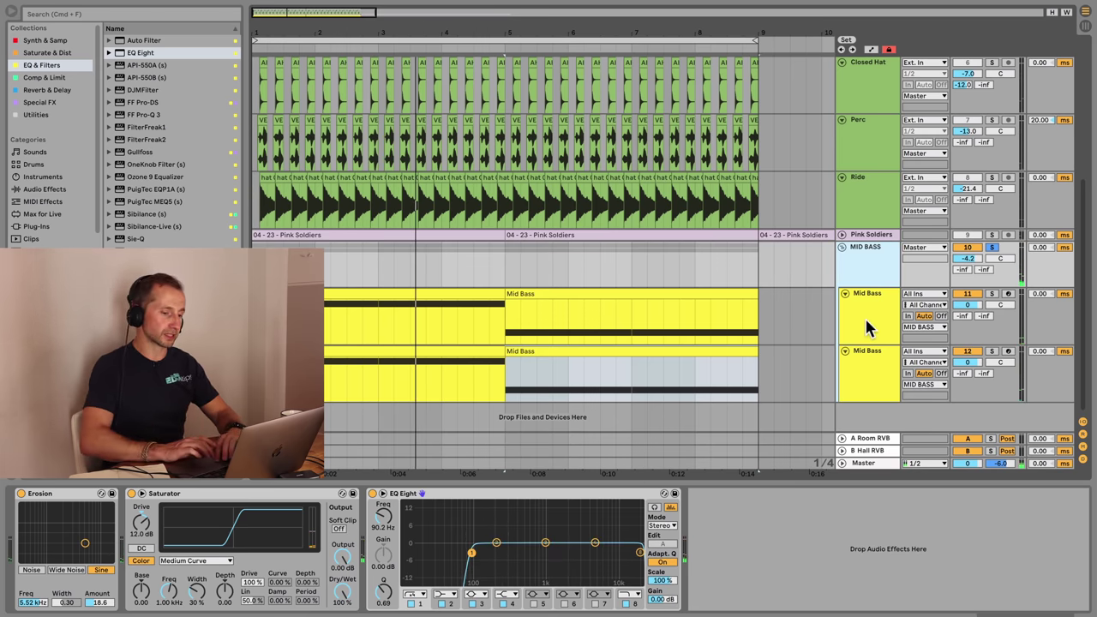
- Solo the original Mid Bass track to identify it and move it below its octave-higher duplicate
click(866, 324)
click(992, 294)
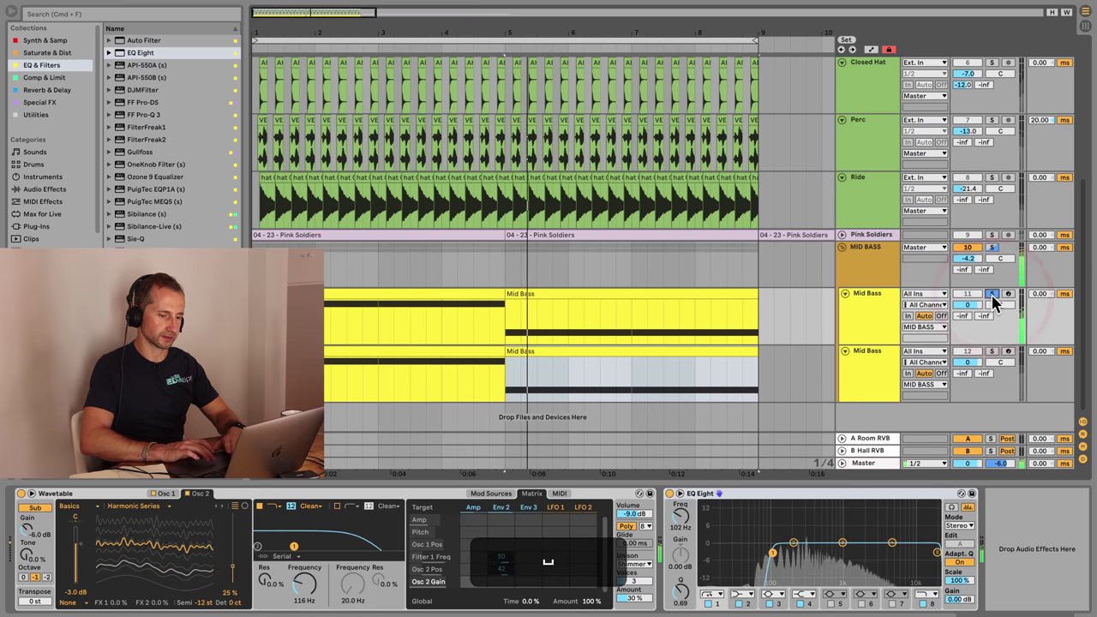
drag(864, 310, 869, 392)
- Rename the lower Mid Bass track Low and the octave-higher one above it High
click(862, 362)
key(super+r)
text(Low)
key(Return)
click(860, 309)
key(super+r)
text(H)
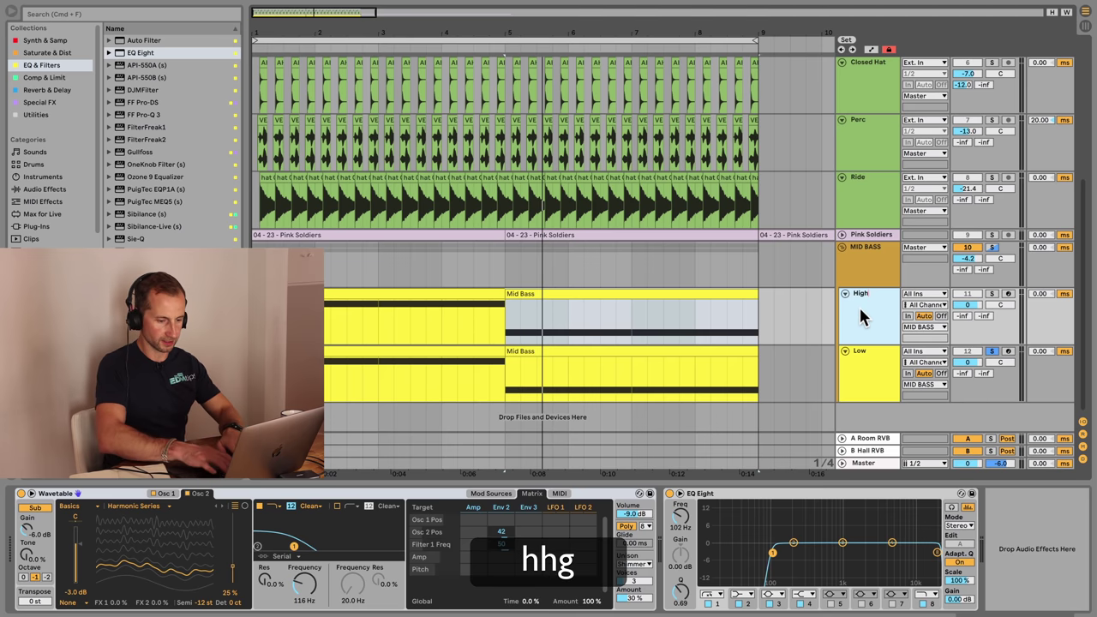
- Solo the High mid bass track and raise its send to the B Hall RVB return to 0 dB
click(991, 293)
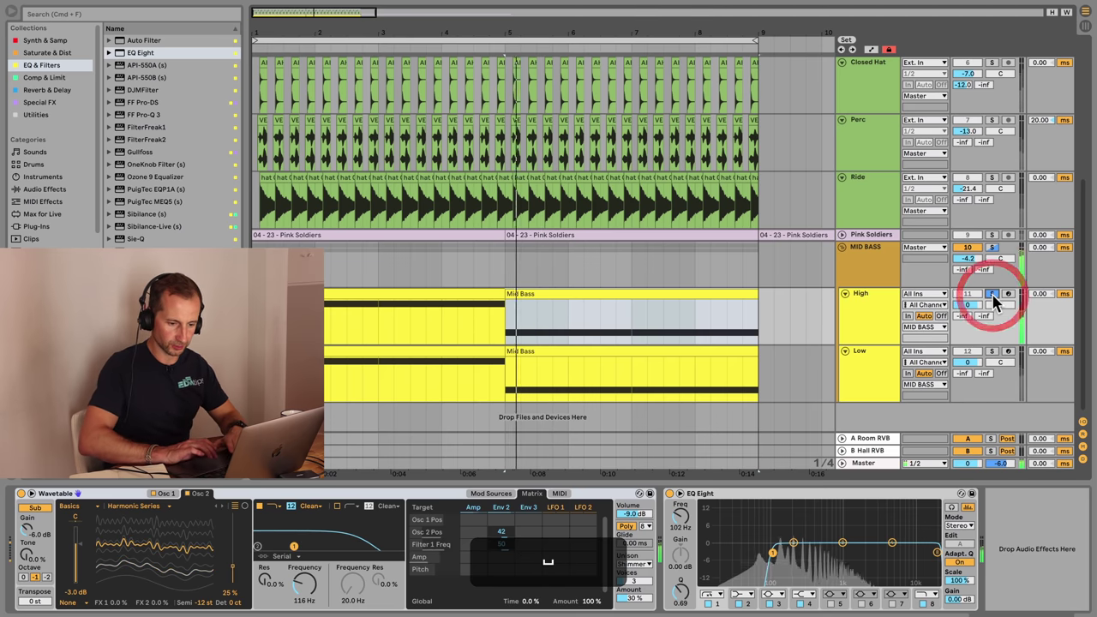
key(space)
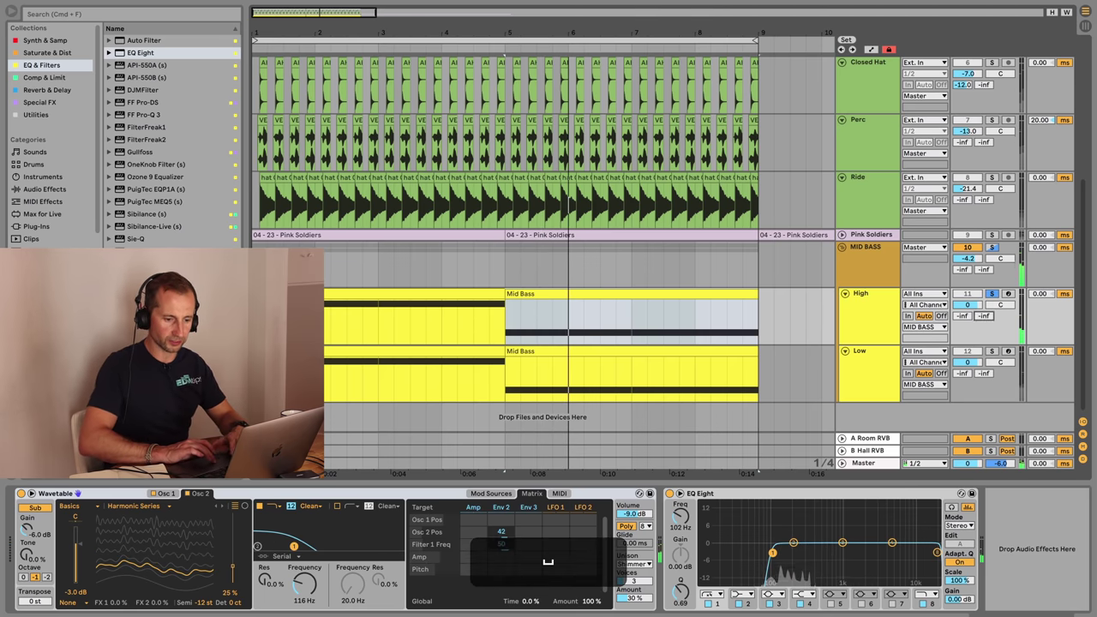
key(Tab)
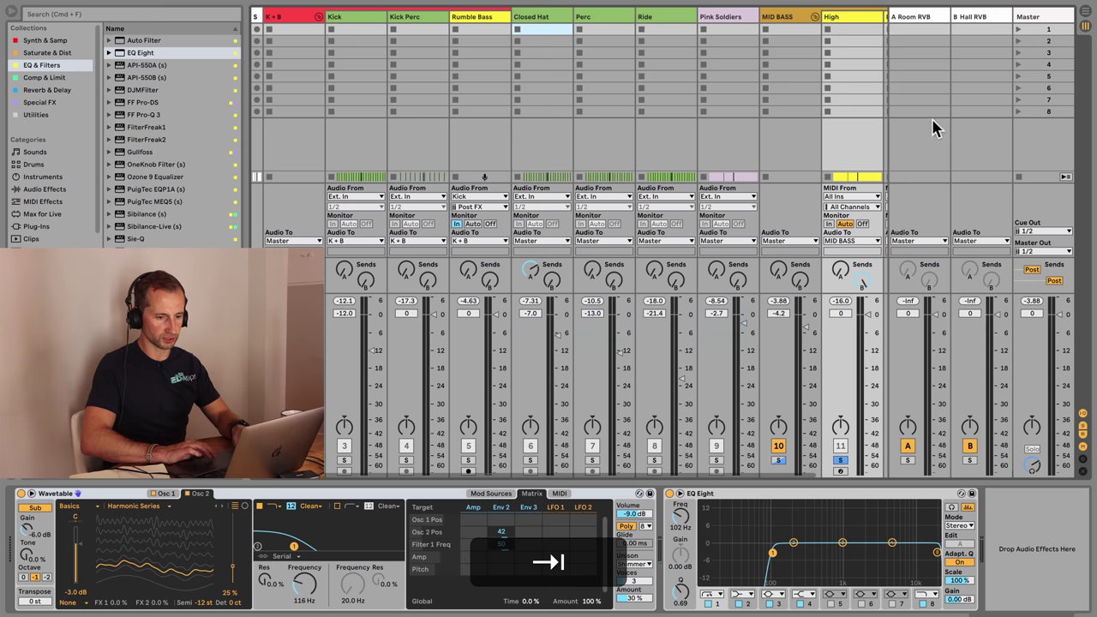
- On the B Hall RVB return, set the reverb's decay time to 12.9 s and the EQ Eight high cut to about 2.84 kHz
click(983, 28)
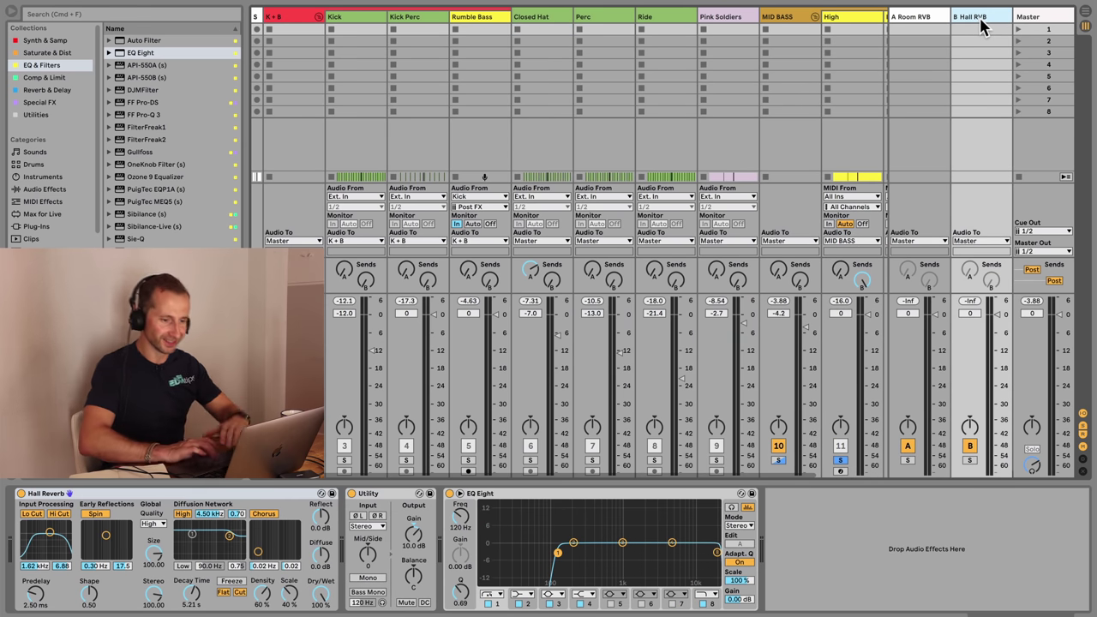
click(936, 24)
click(975, 20)
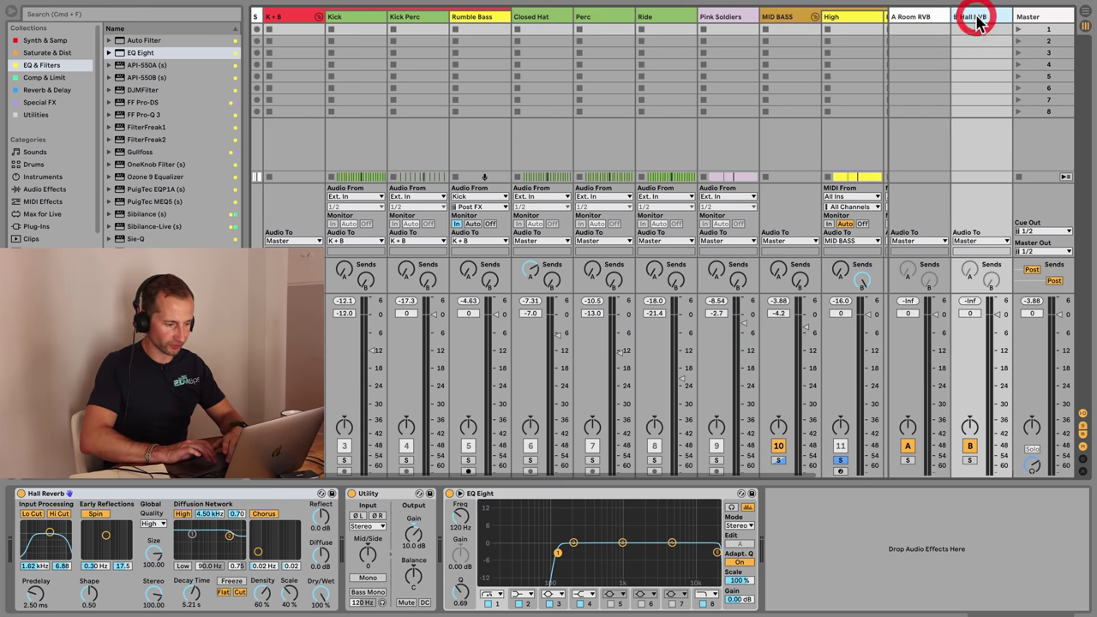
click(920, 21)
click(971, 18)
key(space)
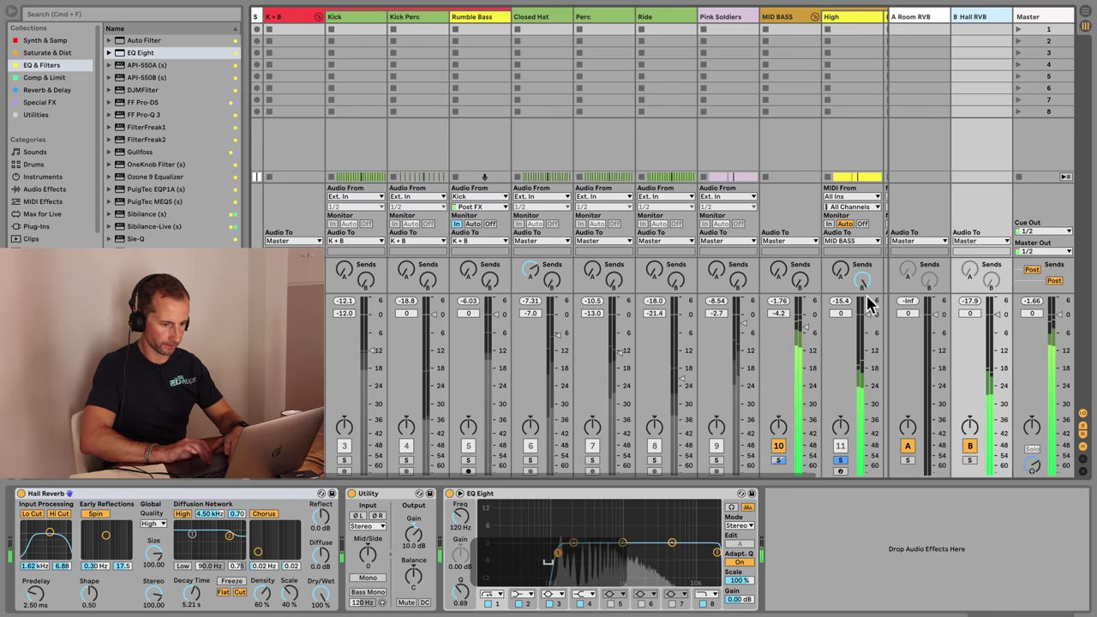
drag(197, 598, 198, 550)
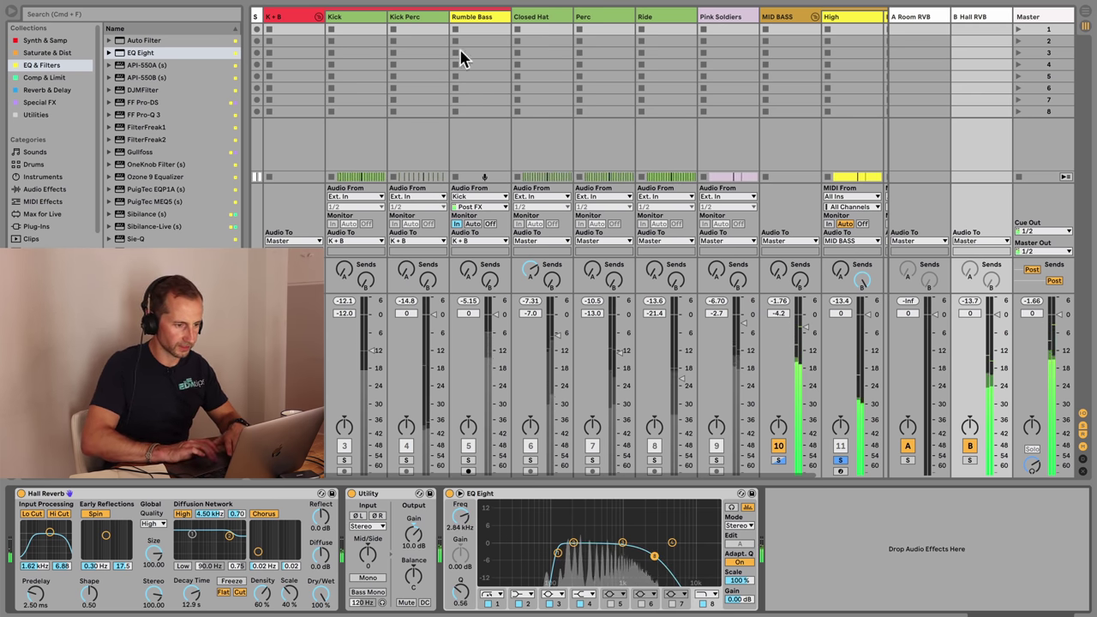
- Copy the Pump Compressor from the Rumble Bass track to the end of the MID BASS group's effect chain
click(369, 19)
click(487, 19)
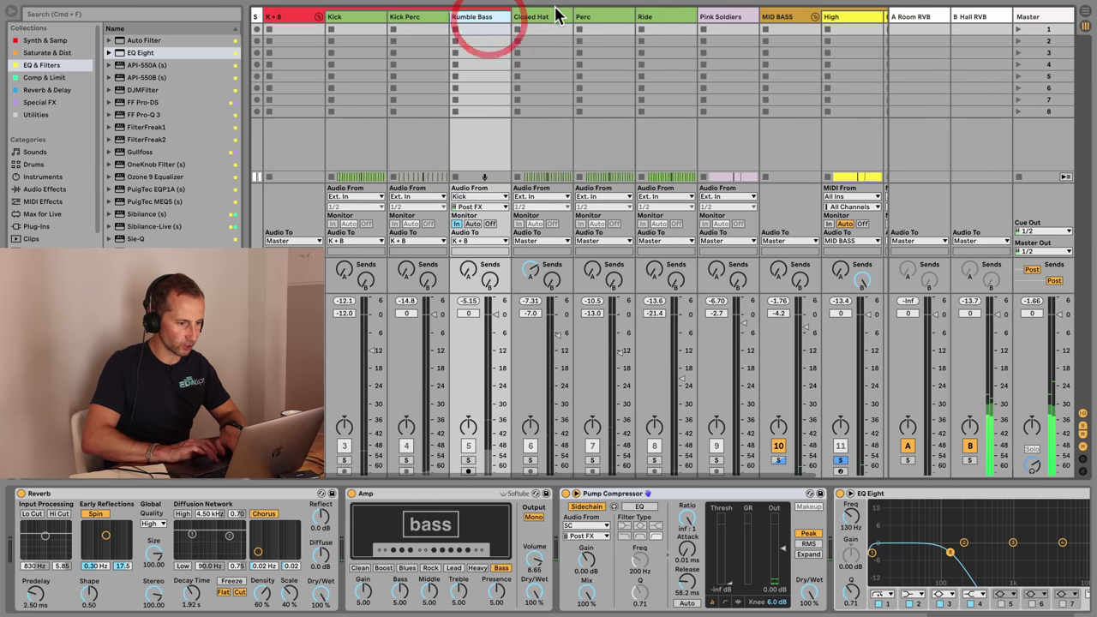
click(853, 19)
click(426, 20)
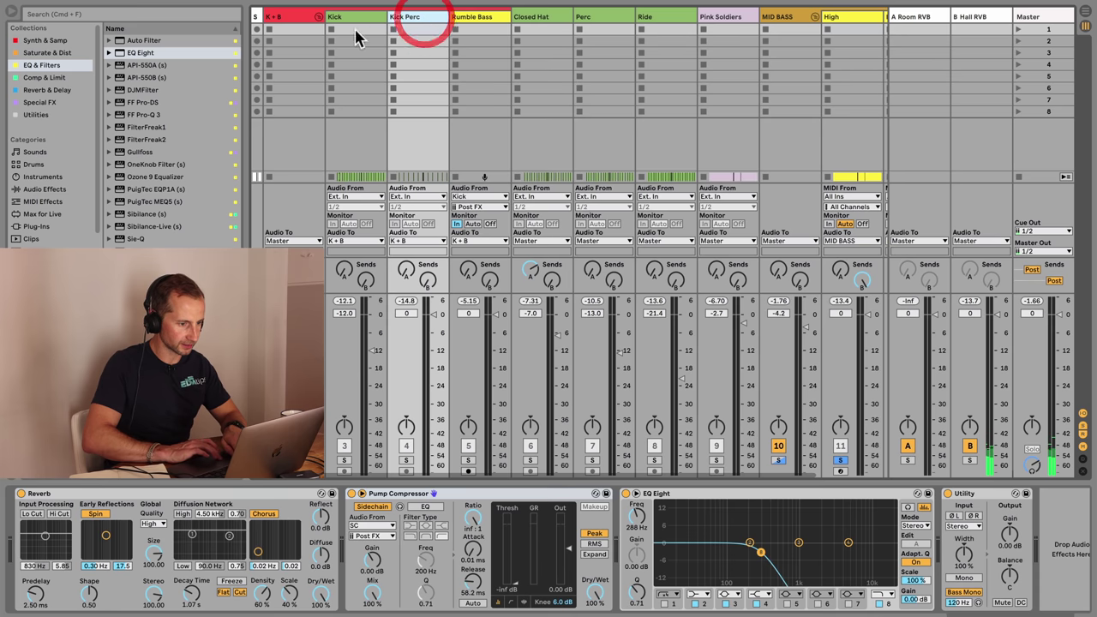
click(480, 24)
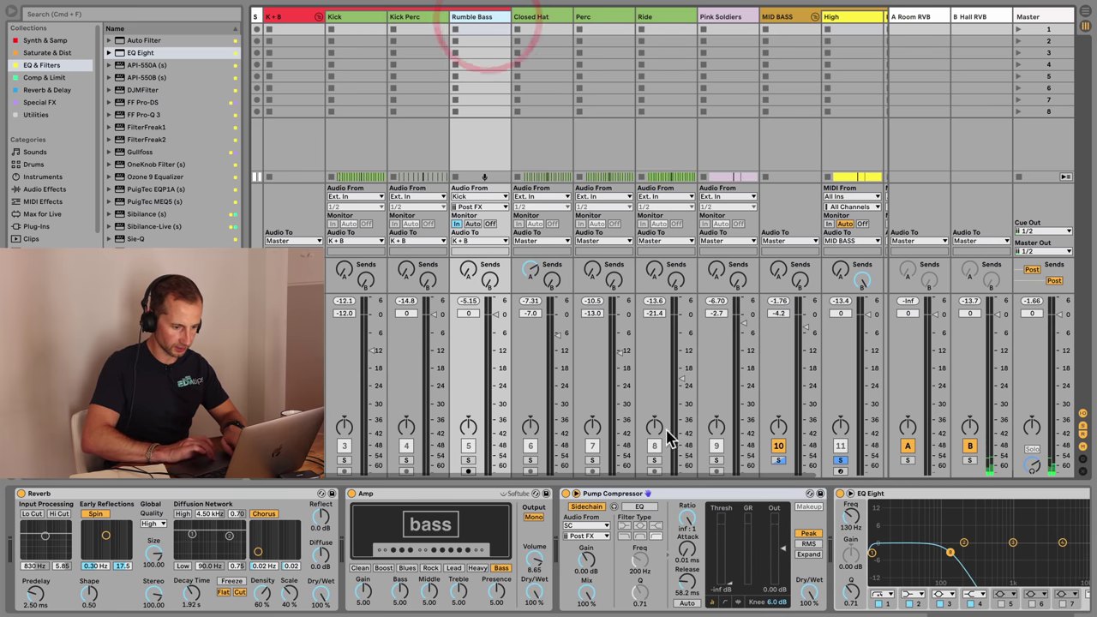
click(686, 494)
key(super+c)
click(780, 17)
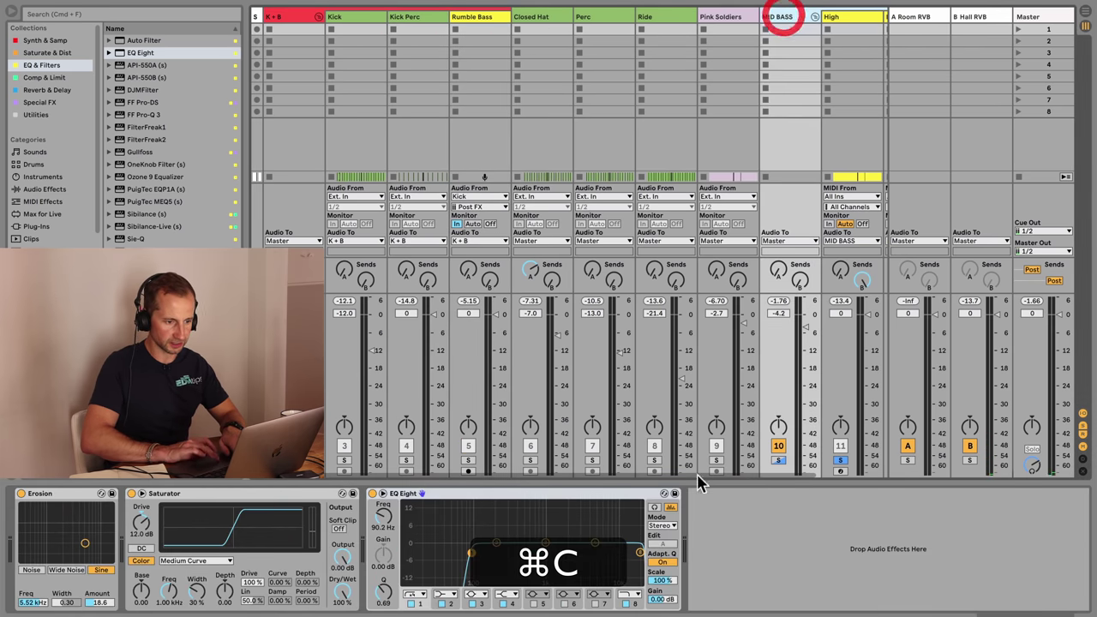
click(759, 509)
key(super+v)
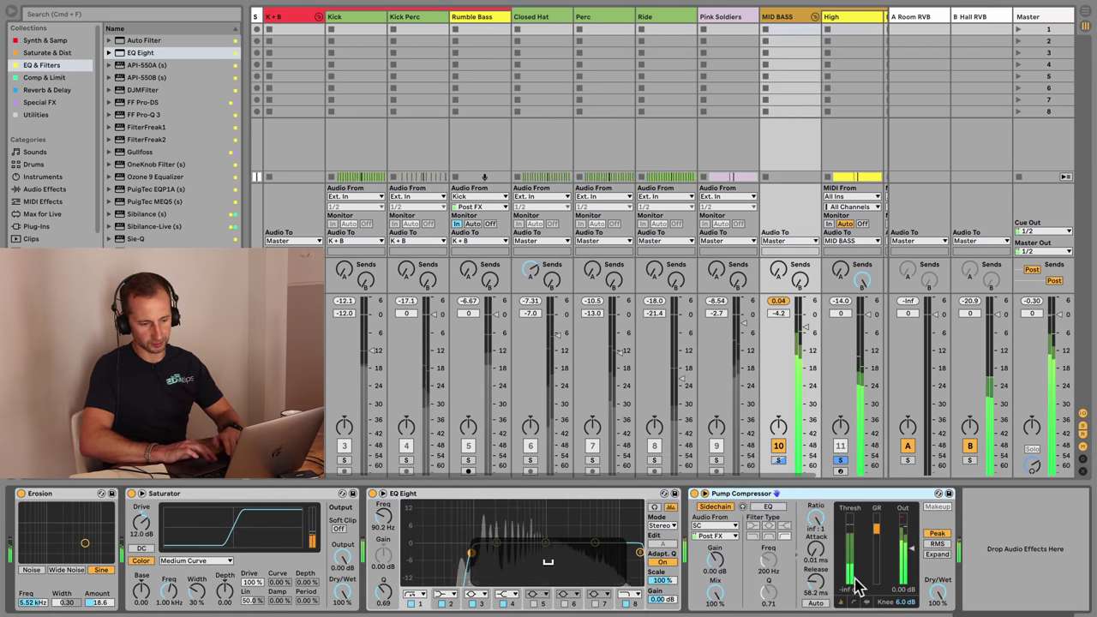
- Set the MID BASS Pump Compressor threshold to about -14.9 dB and unsolo the bass to hear the full mix
drag(857, 564, 857, 549)
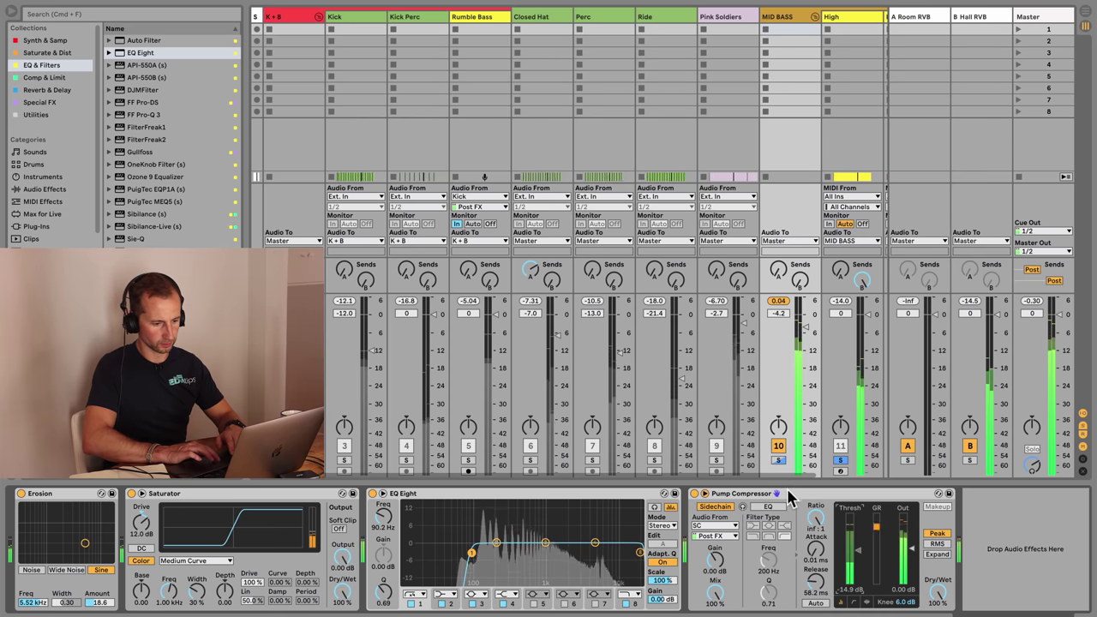
click(836, 460)
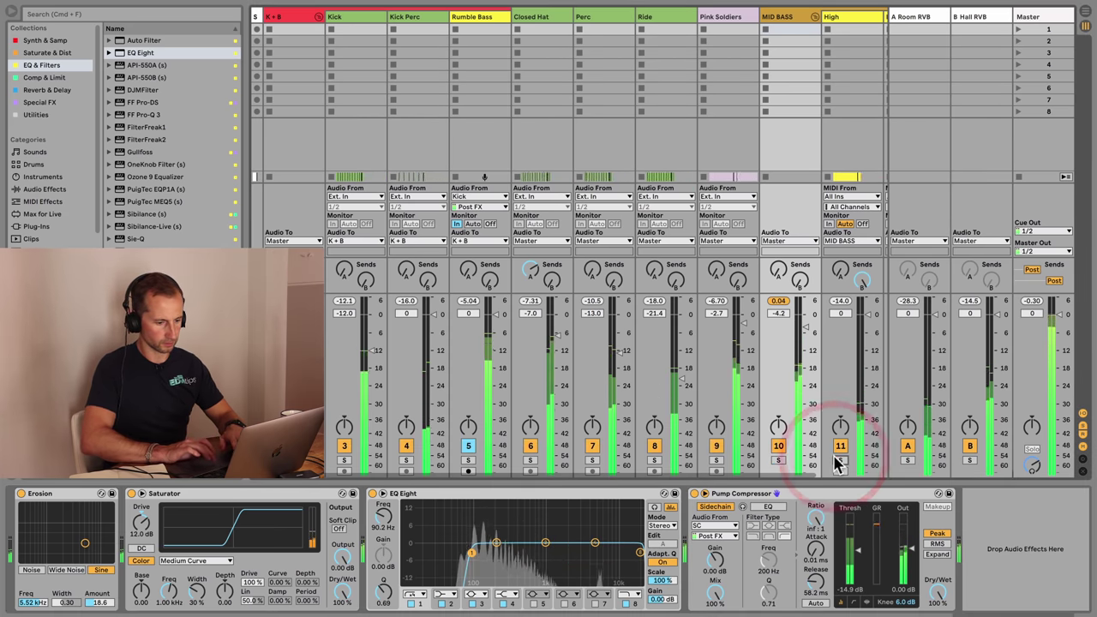
- Return to the arrangement and collapse the K + B and MID BASS groups and the Closed Hat and Ride tracks
key(Tab)
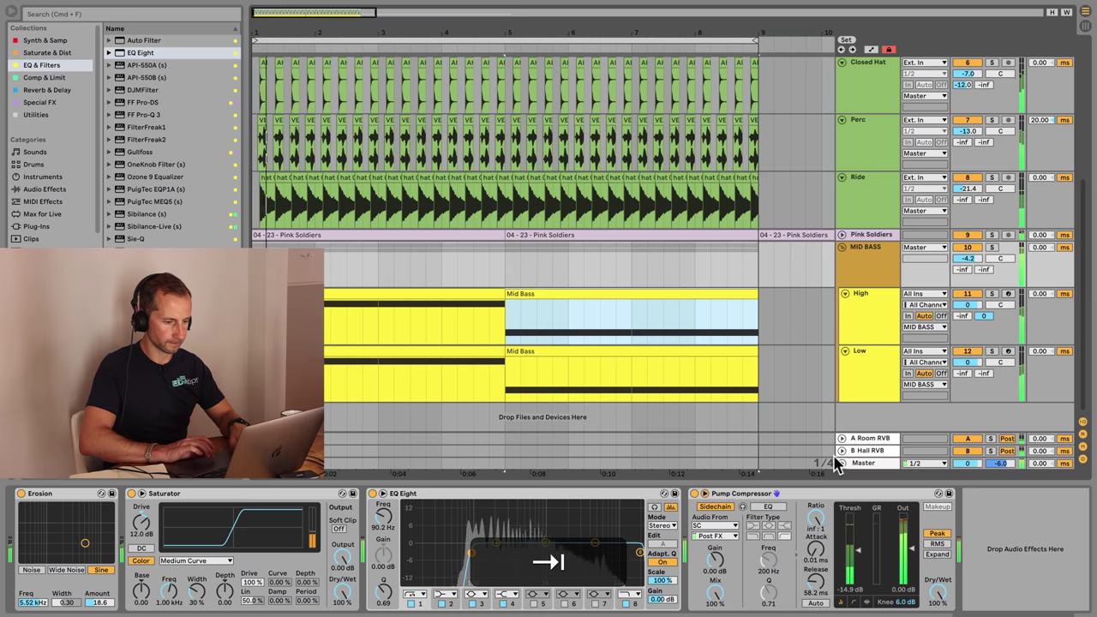
click(869, 276)
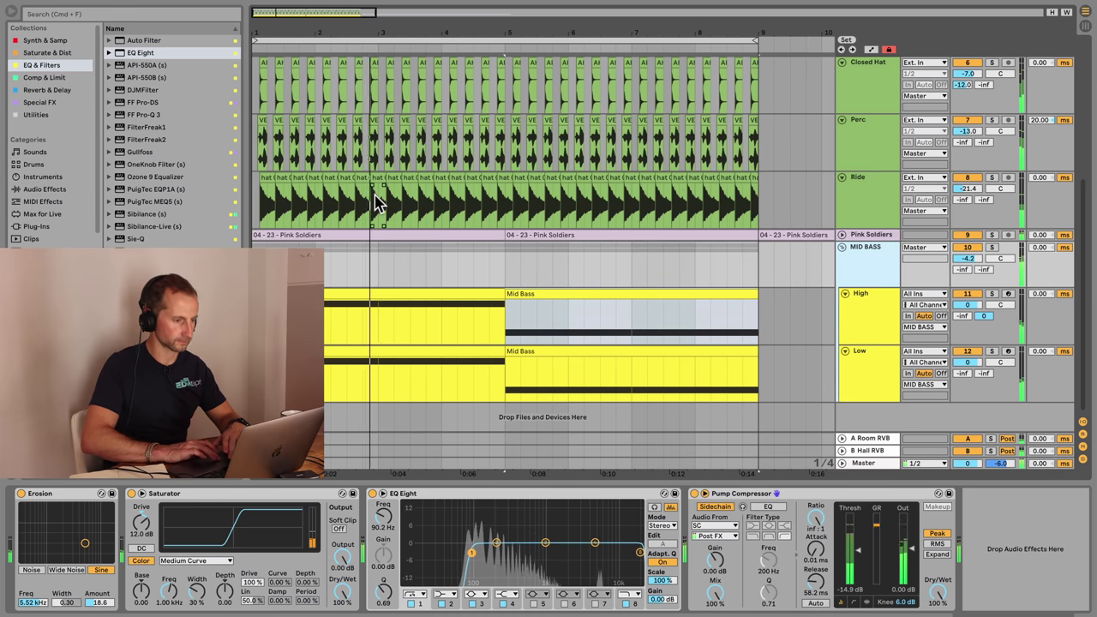
scroll(828, 188, up, 3)
click(842, 89)
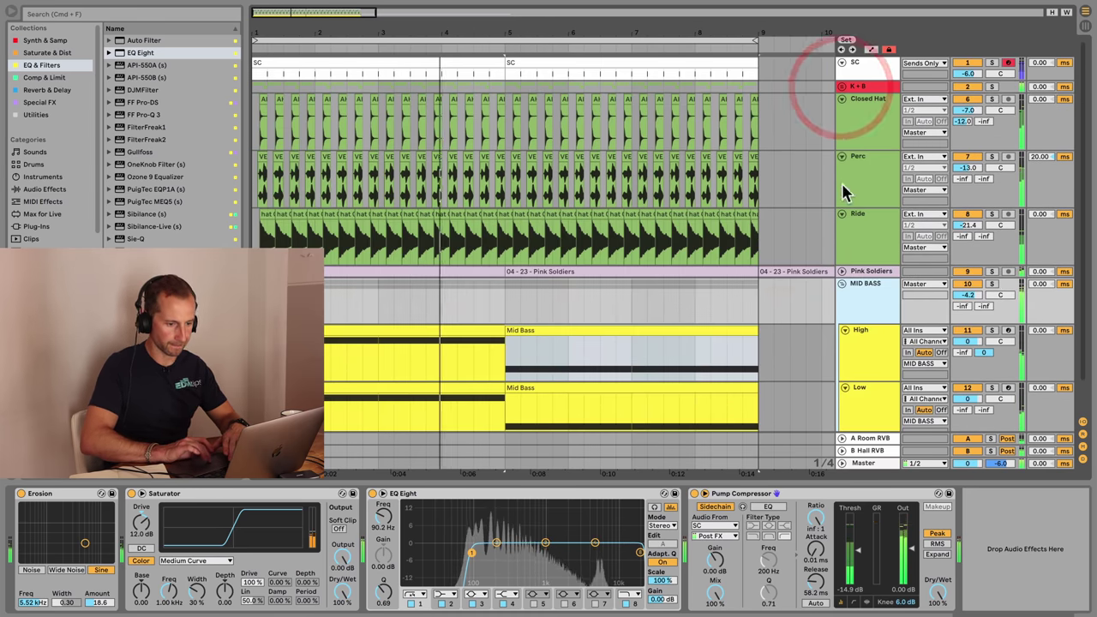
click(842, 283)
click(843, 101)
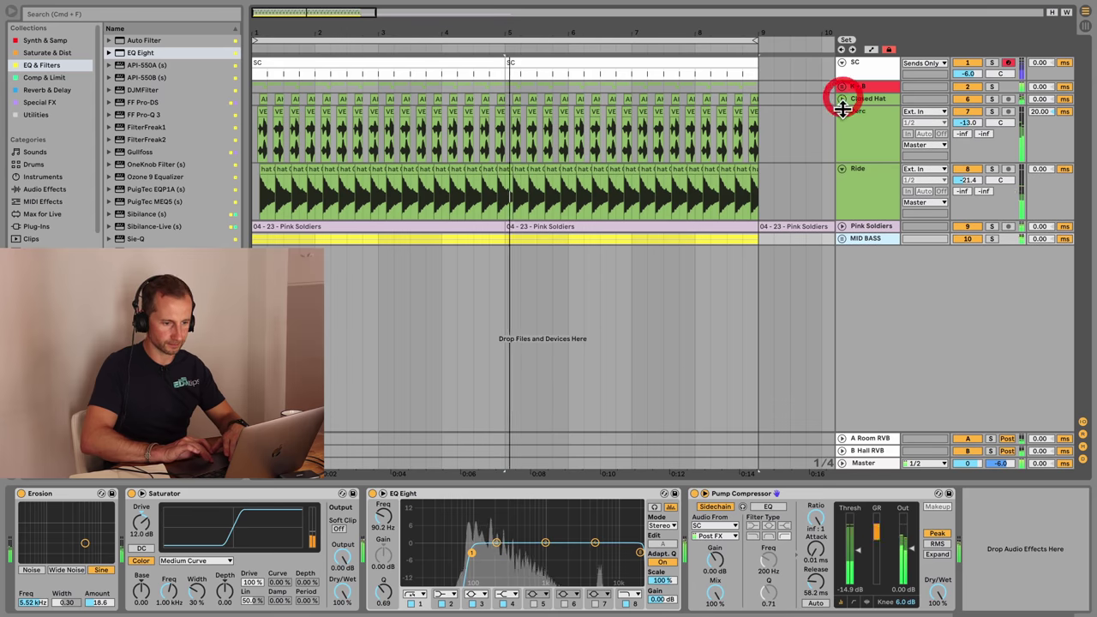
click(842, 112)
click(842, 123)
click(843, 112)
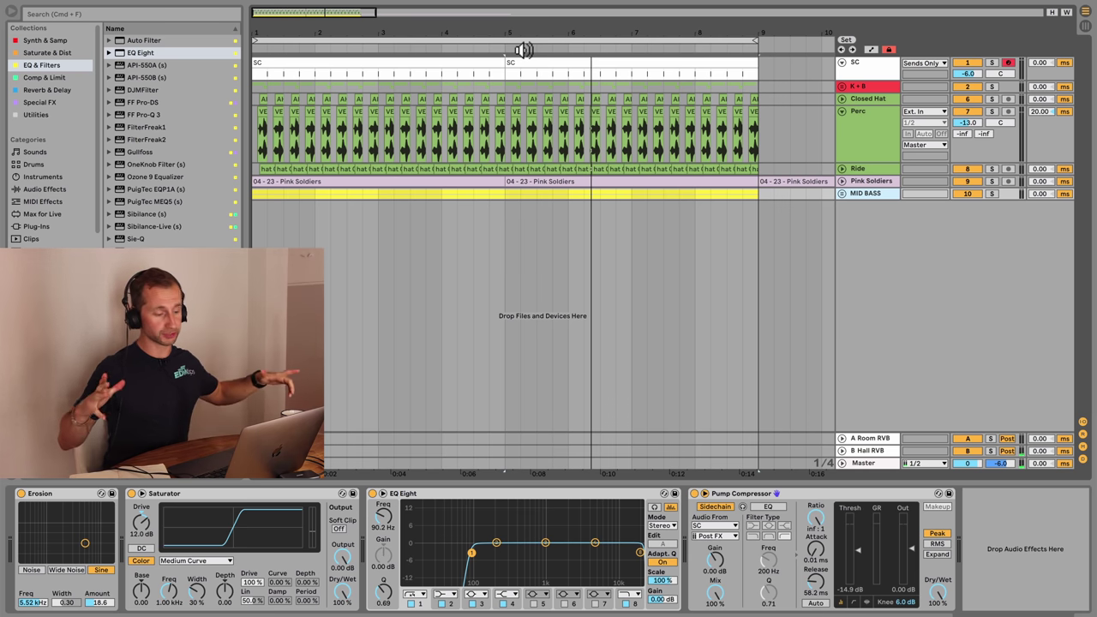
- Unfold and solo the Pink Soldiers track and listen to its remaining clip from bar 9
scroll(779, 164, down, 5)
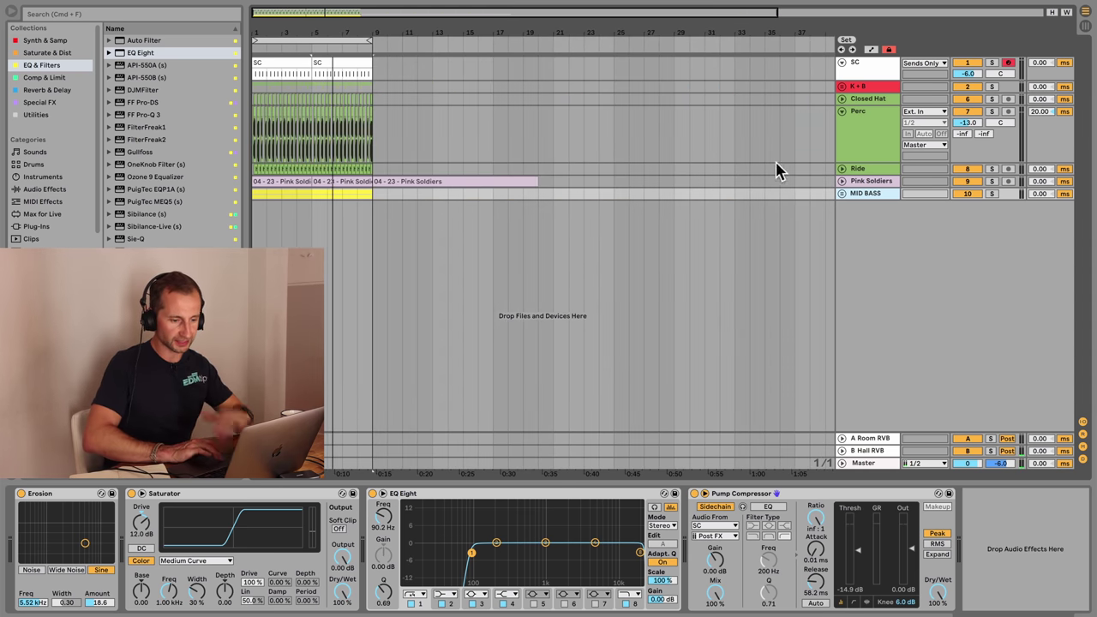
click(842, 181)
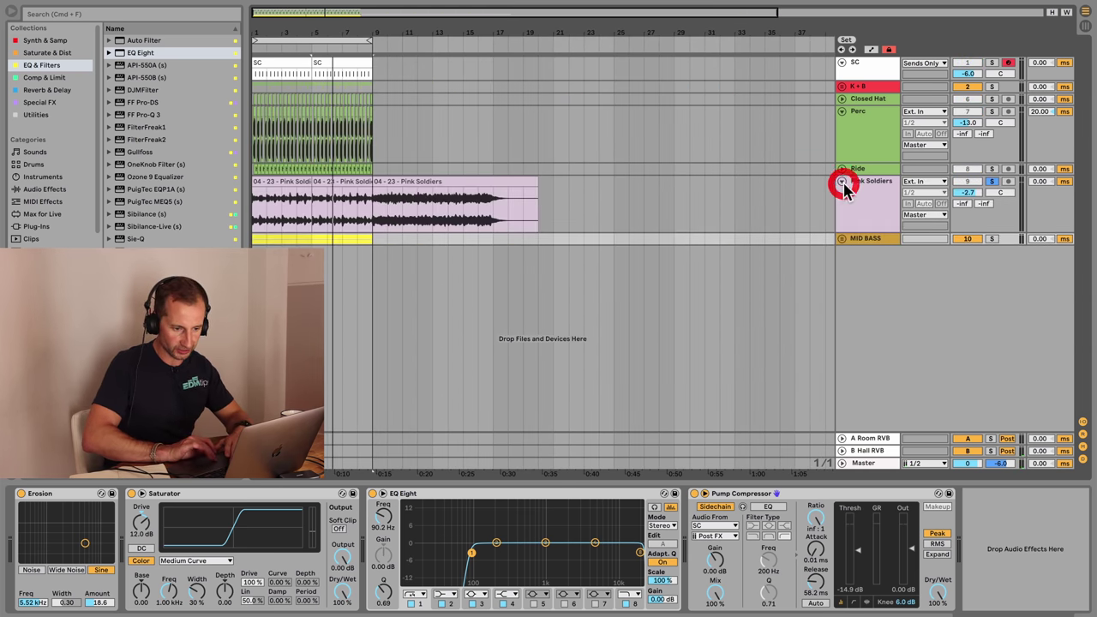
click(373, 215)
key(space)
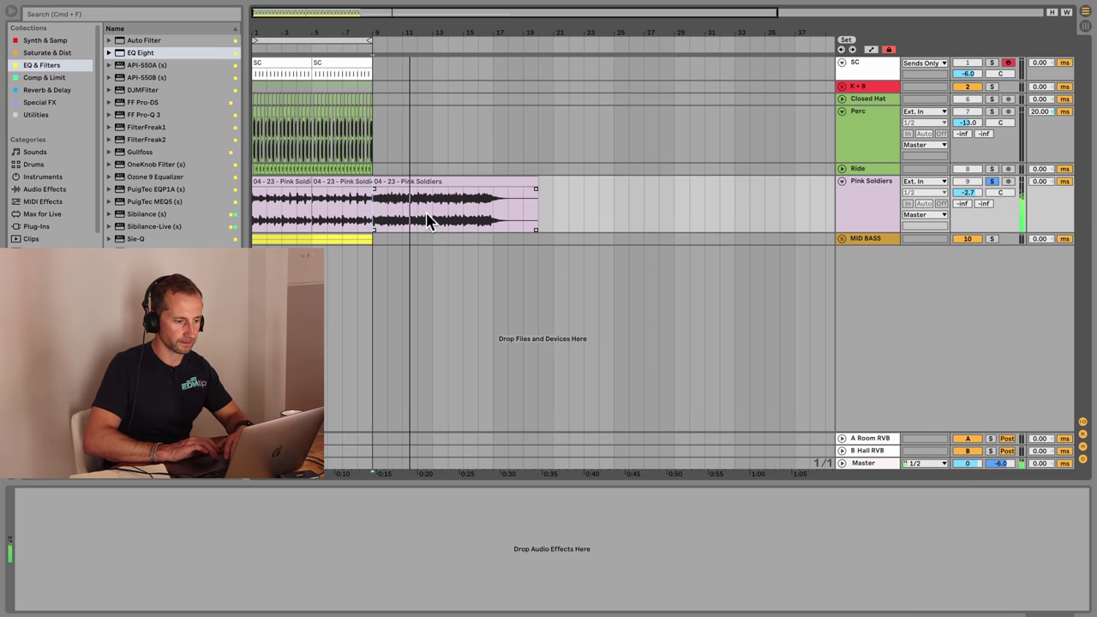
key(space)
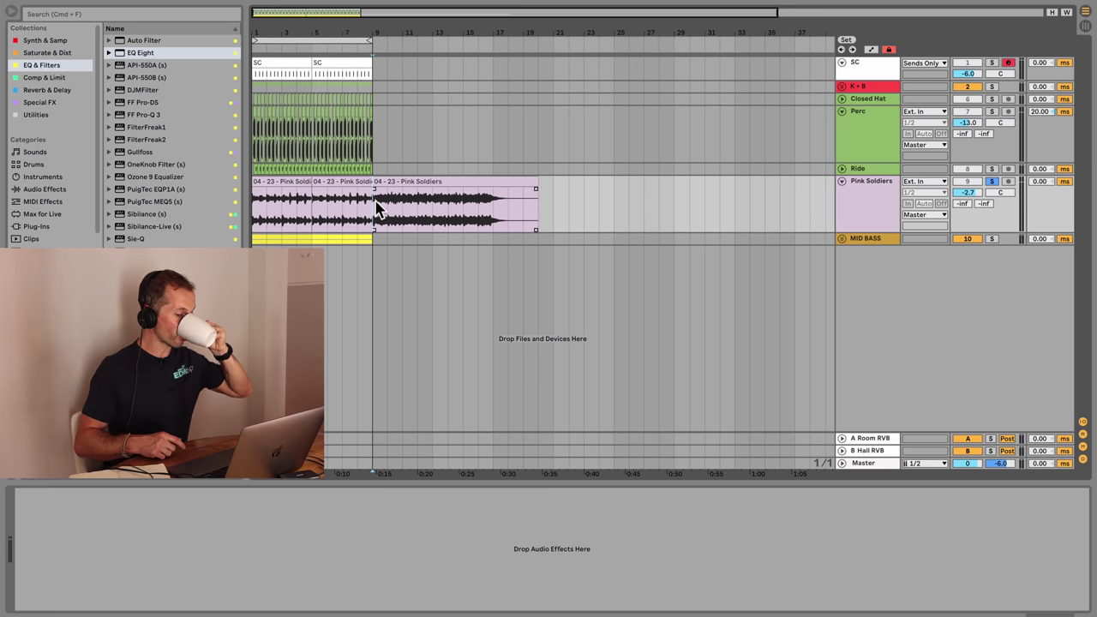
- Add an audio track below MID BASS, place the red-light-green-light sample at bar 1, solo it and set its volume to -5.5 dB
click(895, 238)
key(super+t)
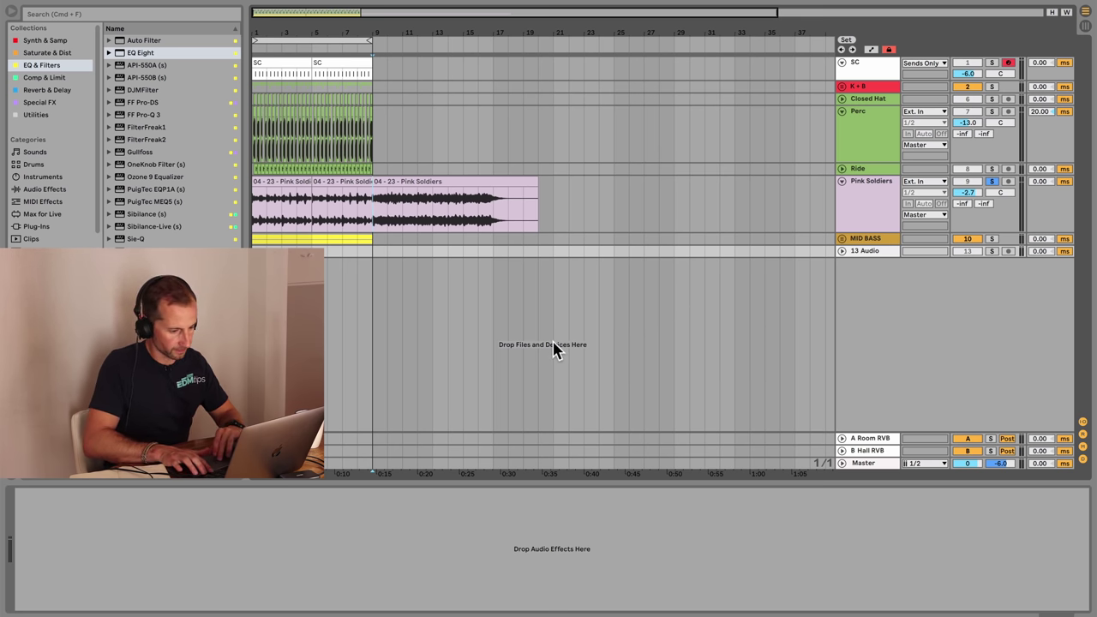
drag(553, 347, 257, 251)
click(991, 254)
click(842, 251)
key(space)
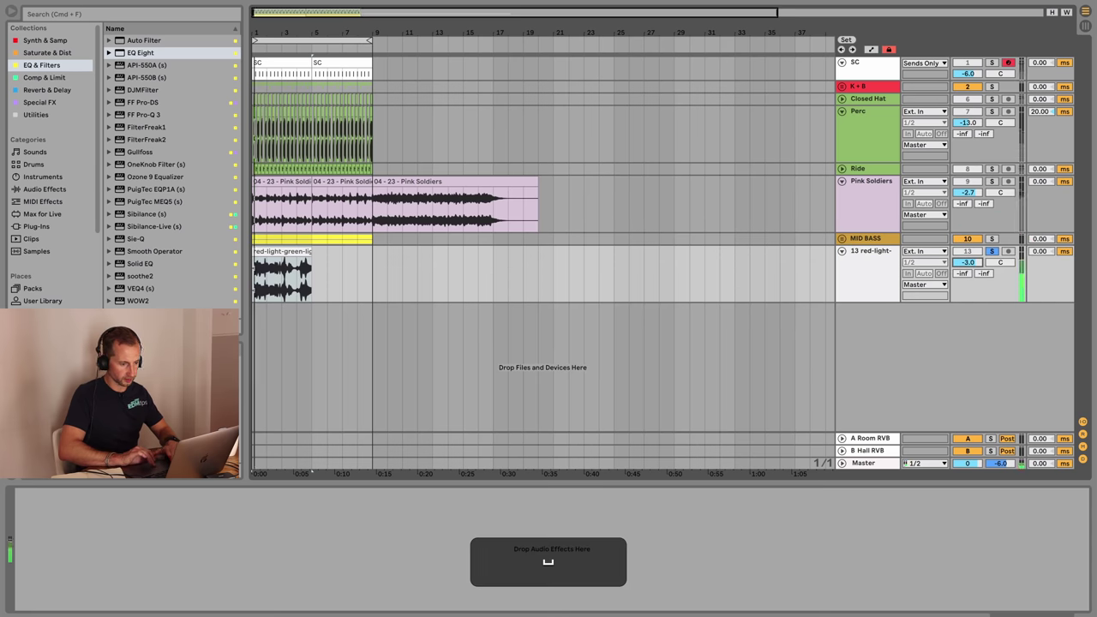
click(888, 263)
- Add an EQ Eight to the red-light sample track with a low cut at about 115 Hz
drag(48, 64, 264, 264)
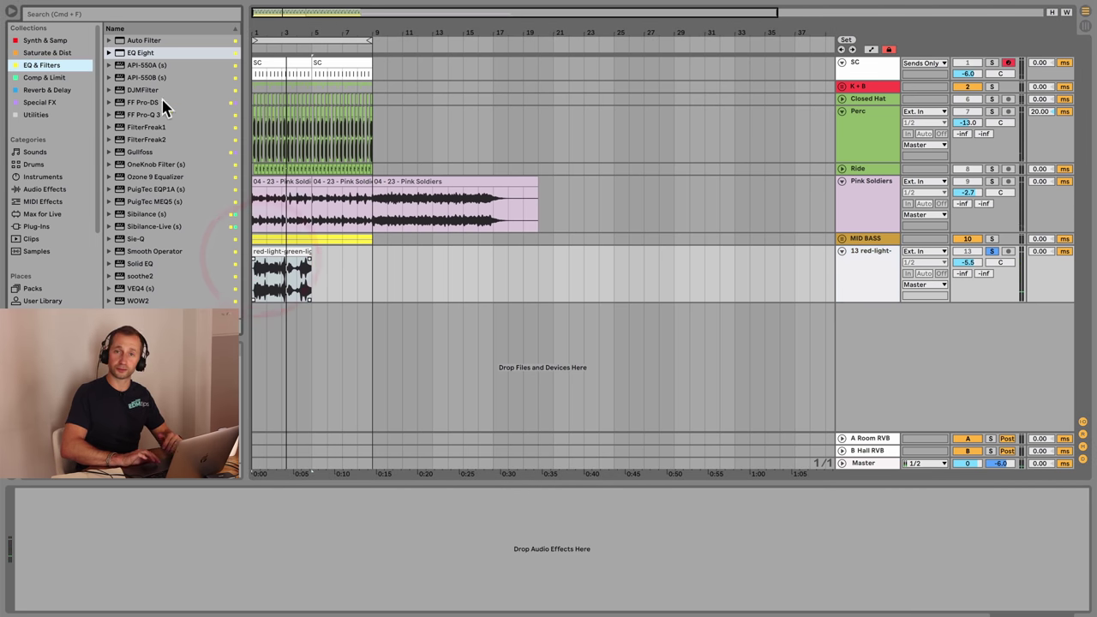
drag(123, 53, 720, 302)
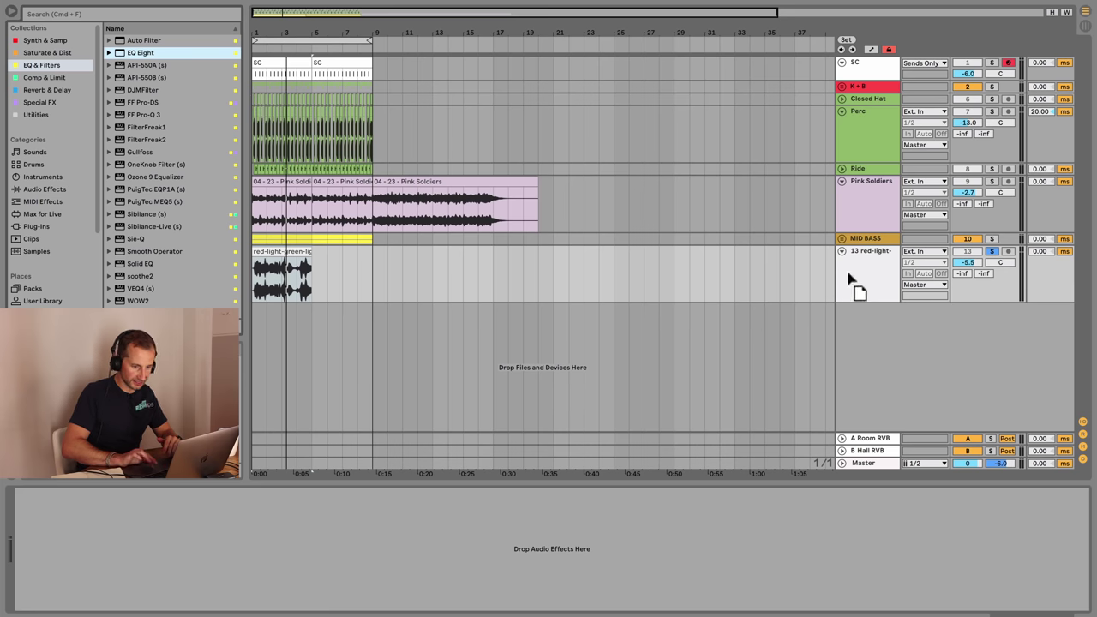
drag(855, 281, 856, 274)
key(space)
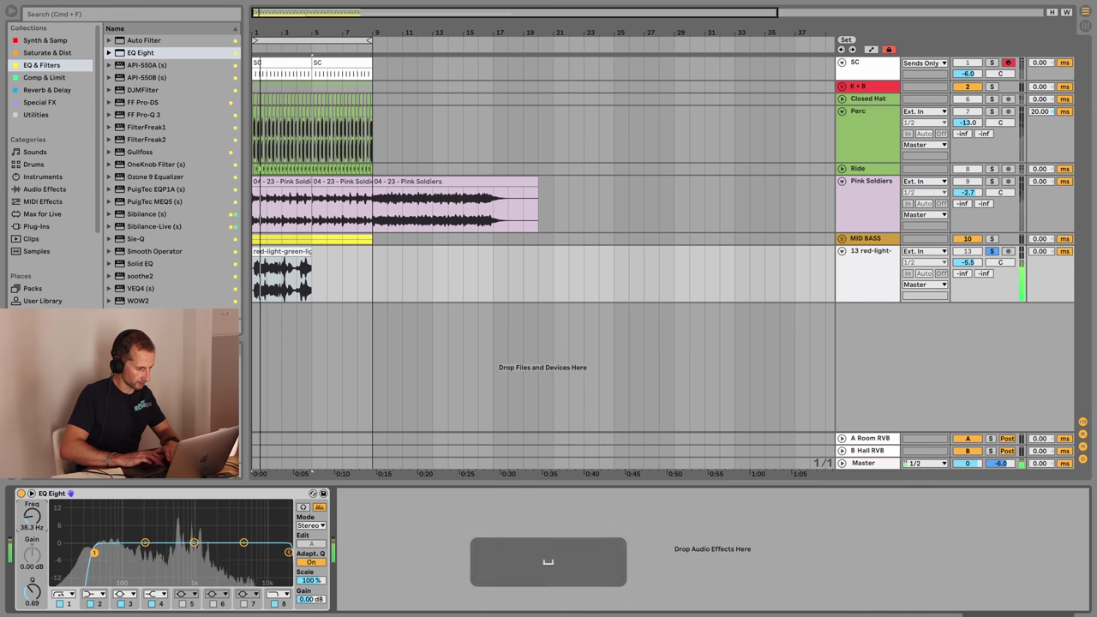
drag(34, 518, 34, 490)
key(space)
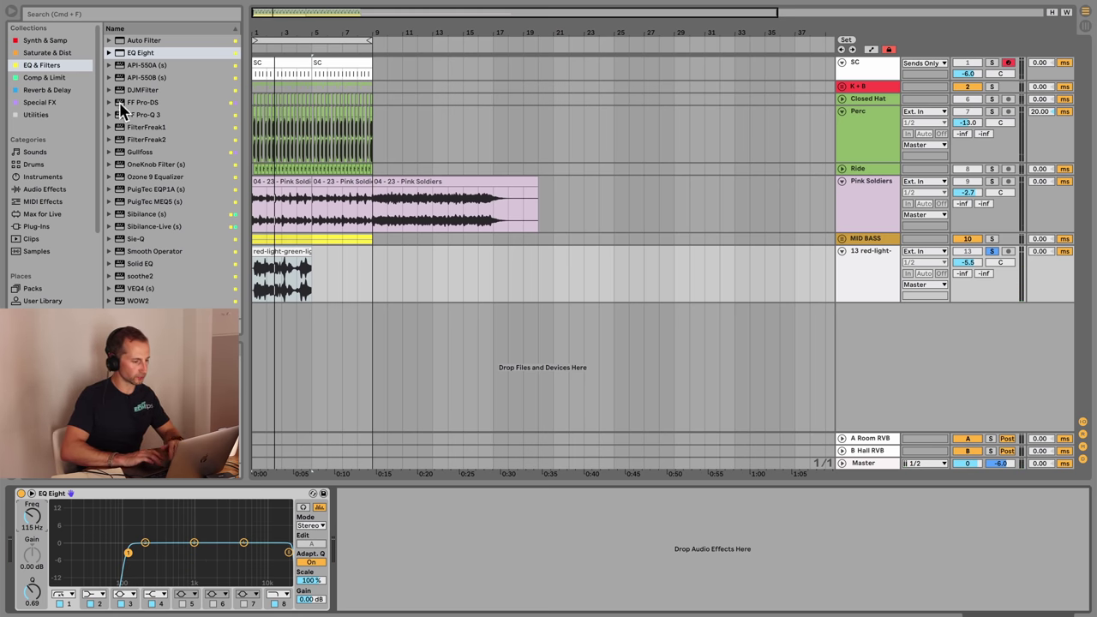
- Add a Delay after the EQ Eight on the red-light track and switch both channels from Sync to Time
click(45, 90)
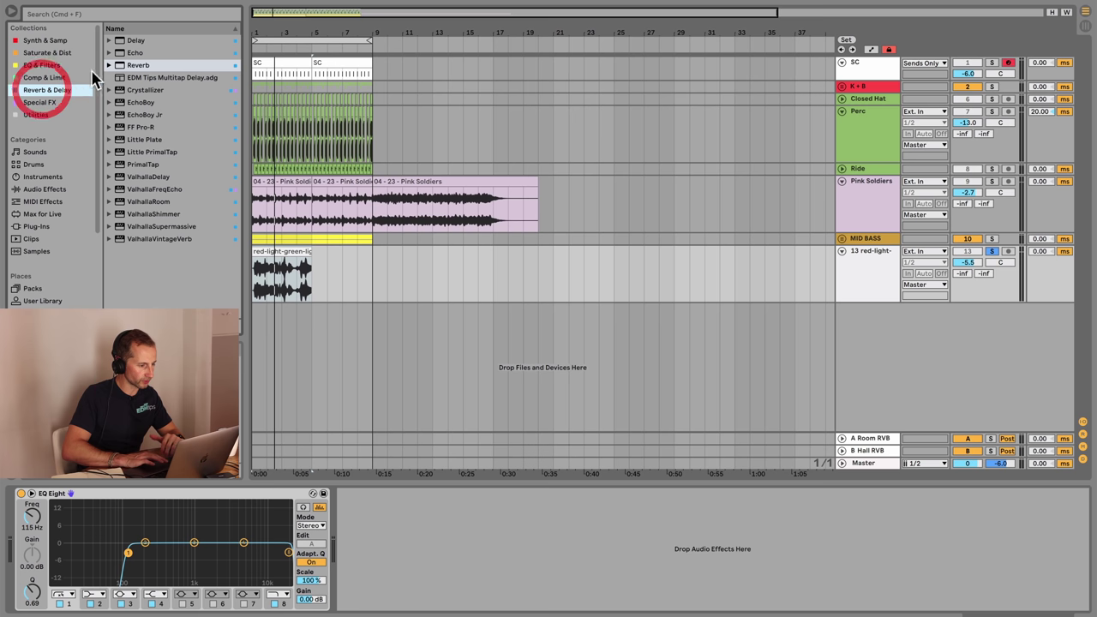
click(137, 40)
drag(411, 517, 412, 521)
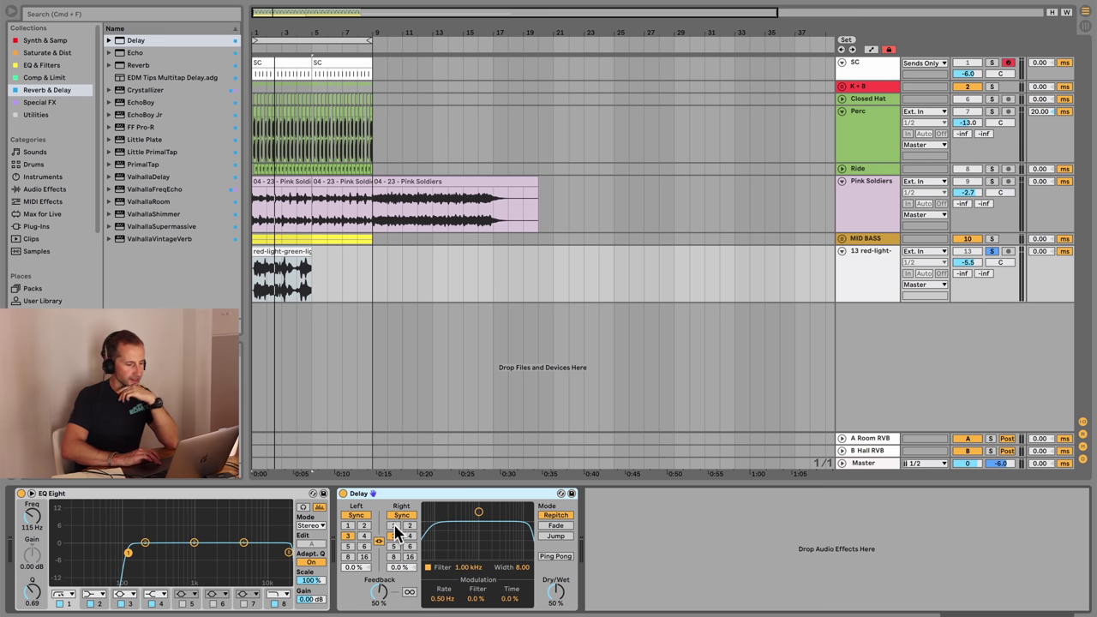
click(395, 526)
click(394, 517)
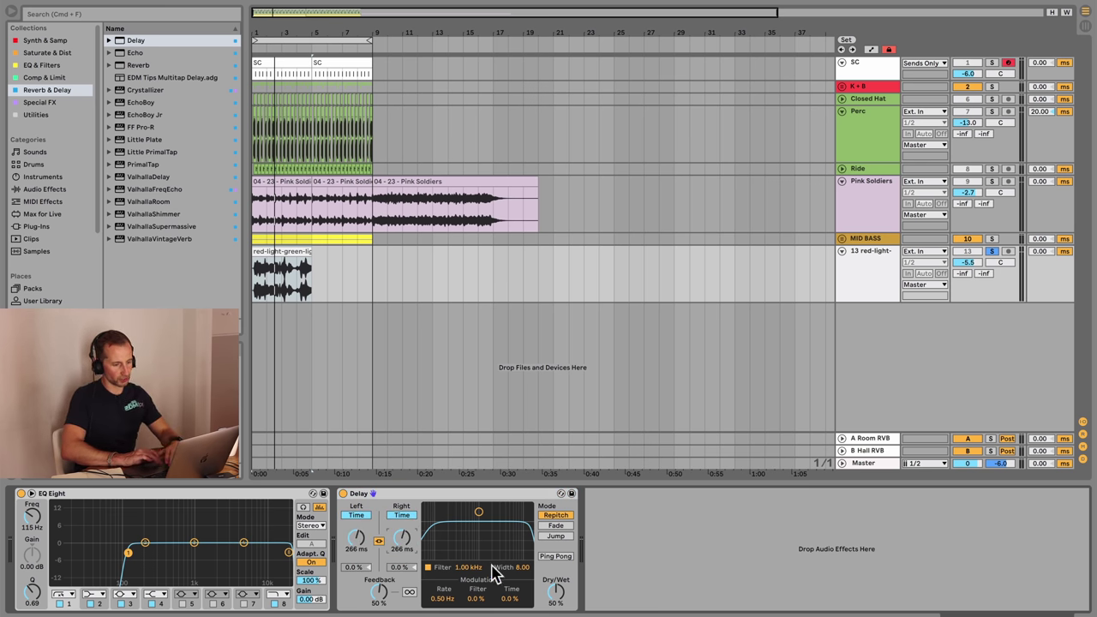
- Set the Delay's feedback to 0% and enable Ping Pong while auditioning the red-light sample
key(space)
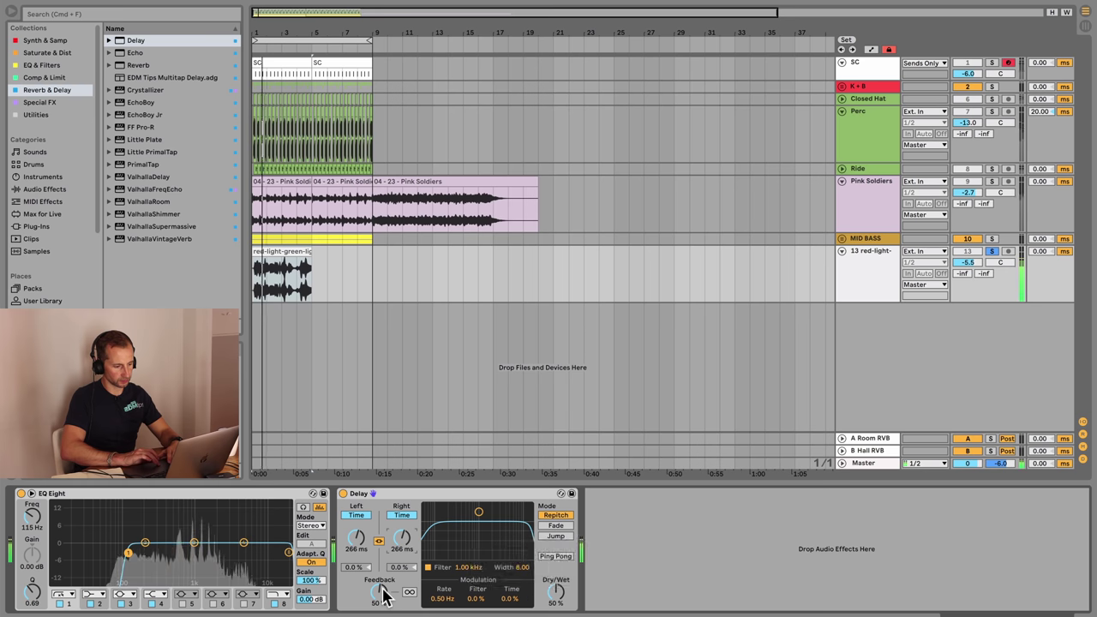
drag(378, 592, 379, 616)
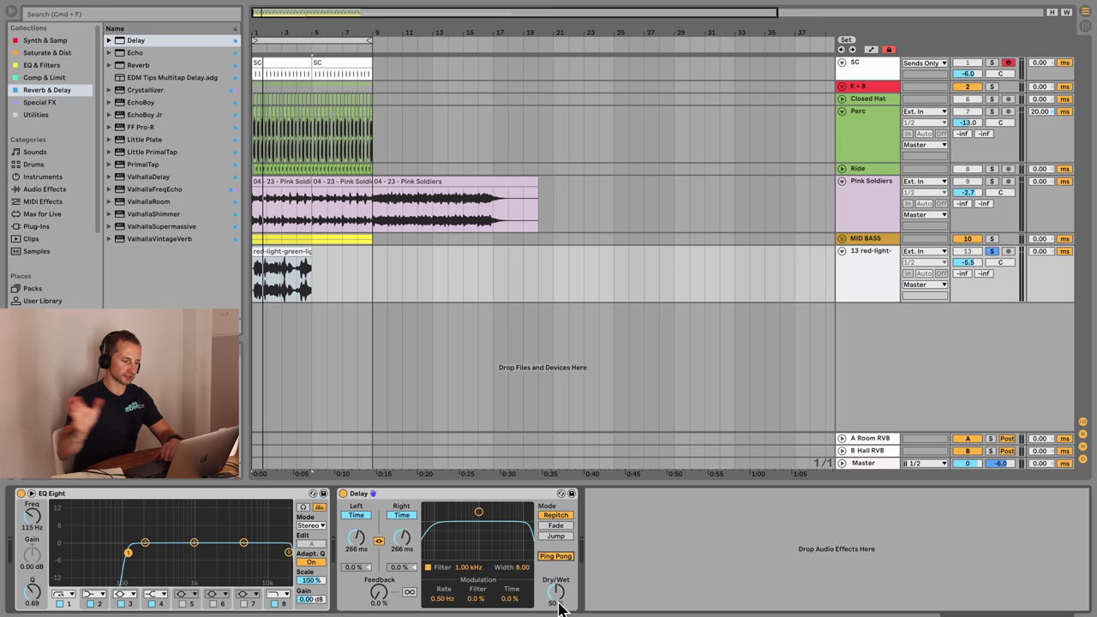
key(space)
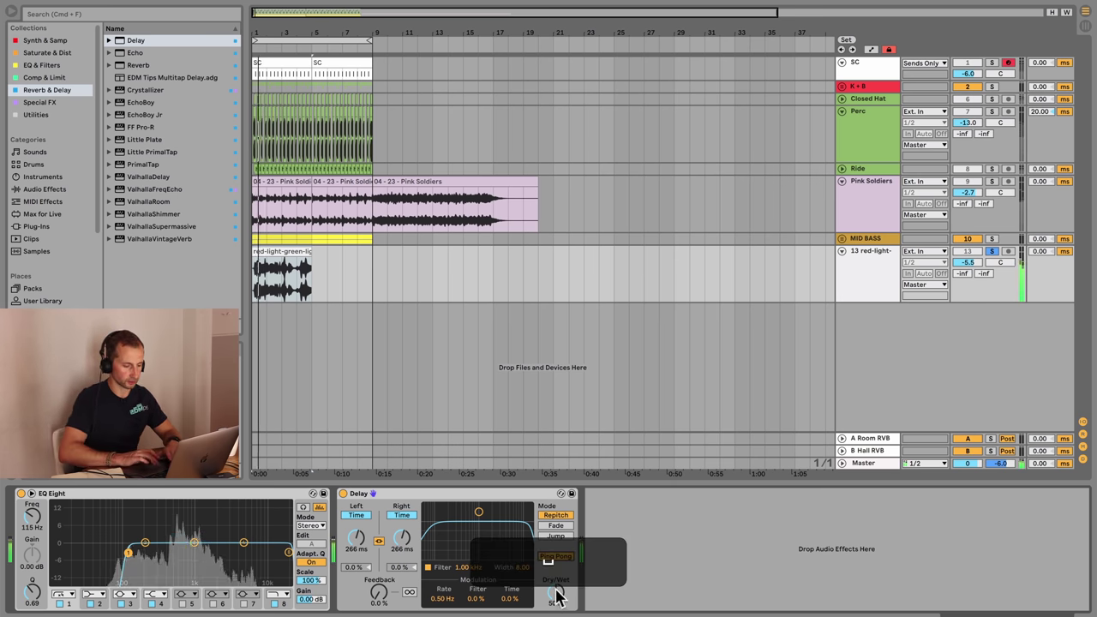
- Set both channels of the Delay on the red-light track to 30 ms and audition the sample
key(space)
drag(411, 531, 411, 575)
key(space)
key(space)
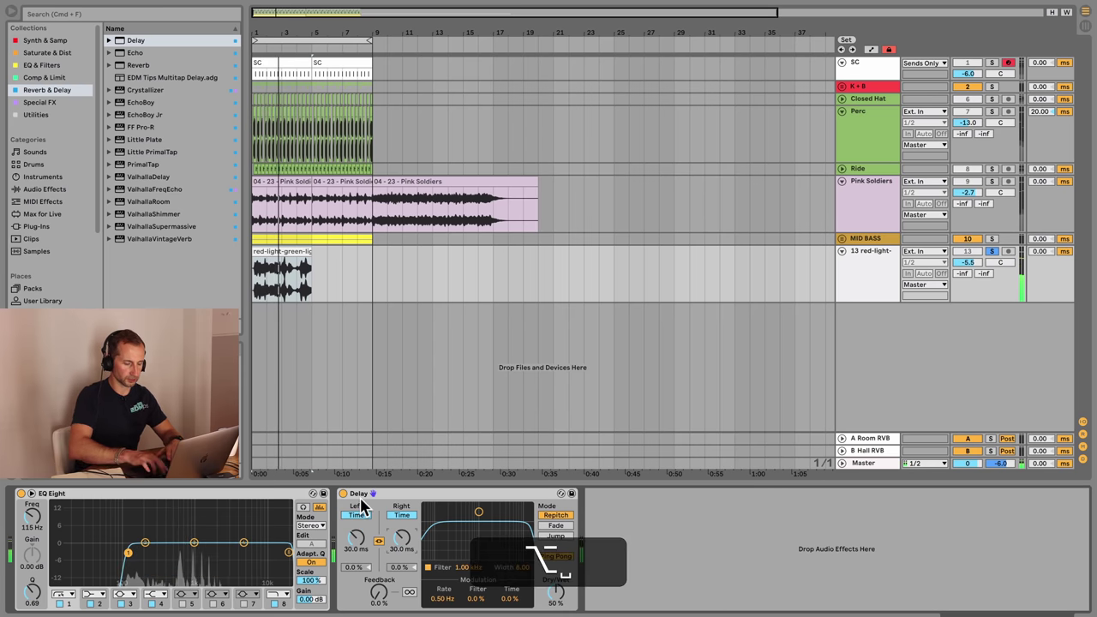
key(alt+space)
key(space)
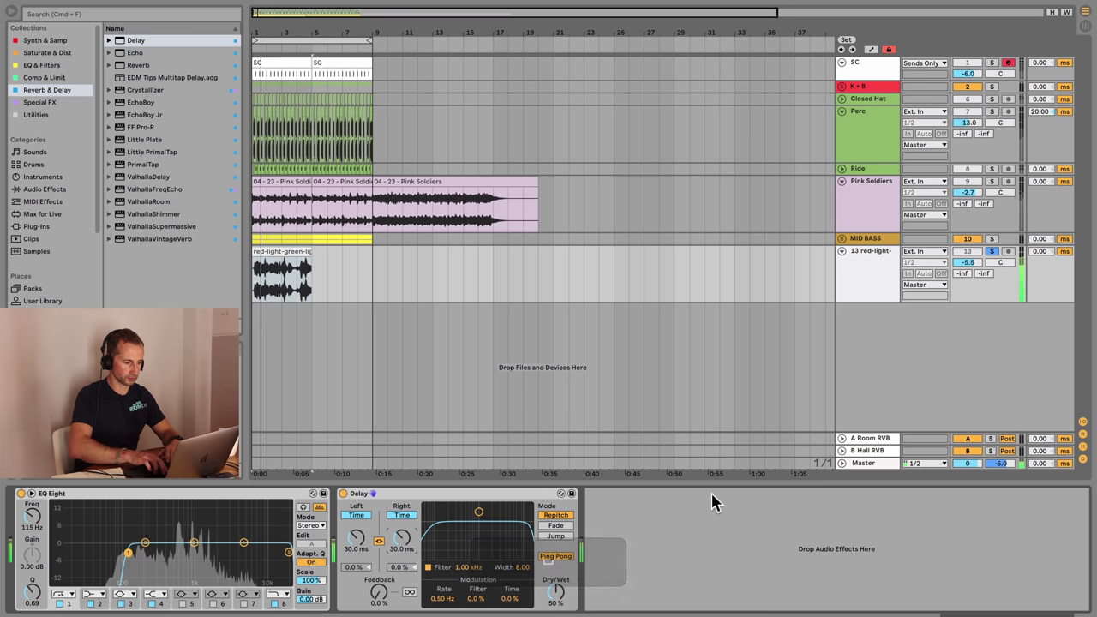
- Check how the delayed red-light sample sounds in mono using the Utility on the Master track, then return to the sample's effects
click(853, 463)
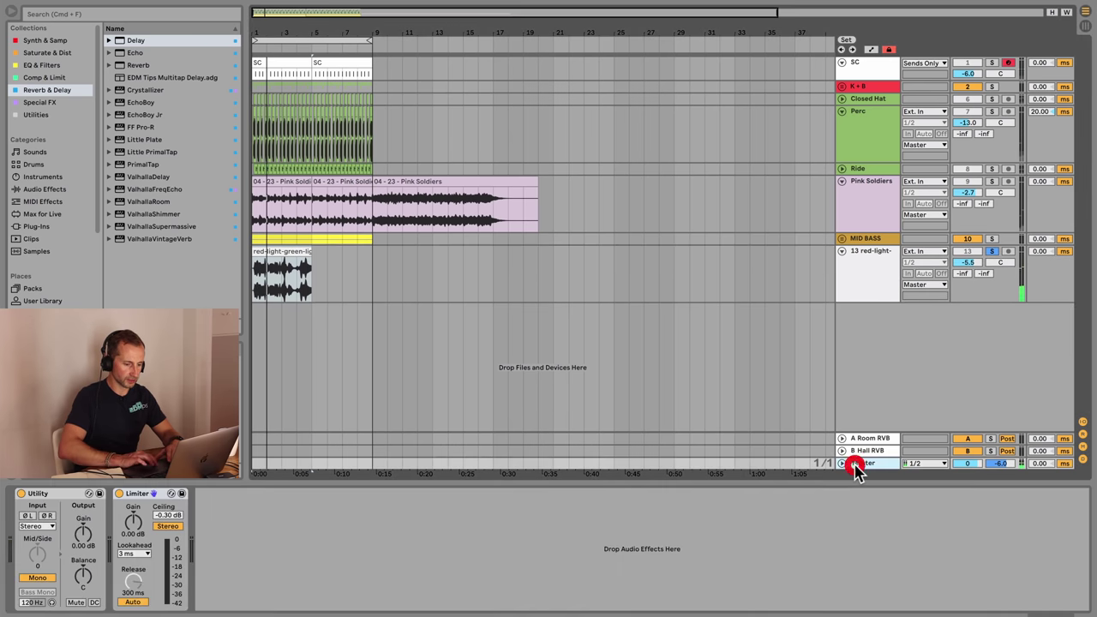
key(alt)
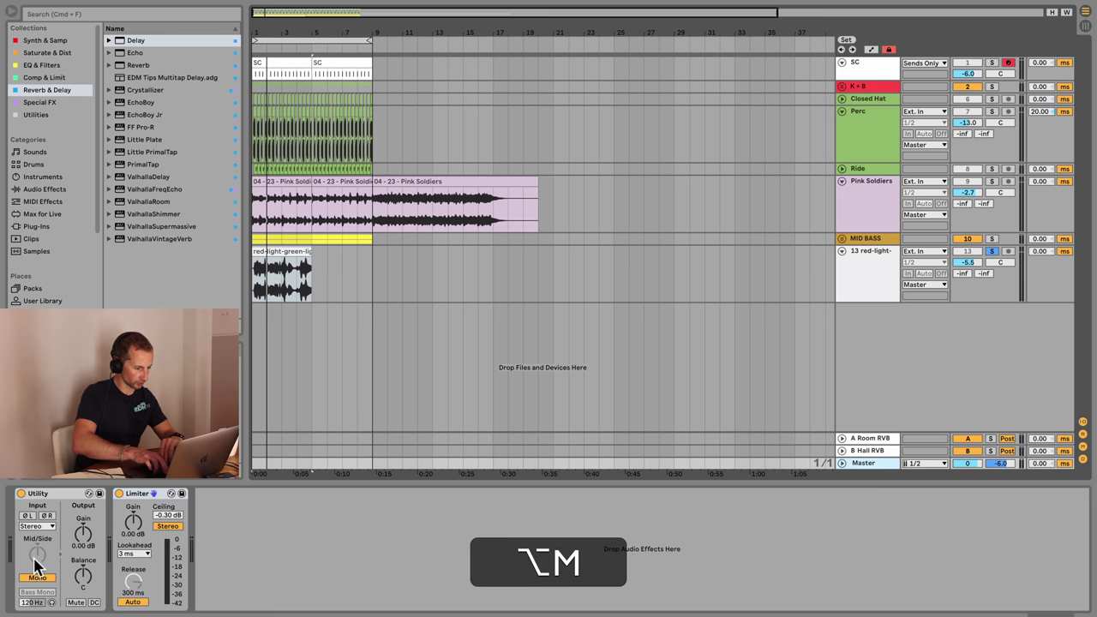
click(48, 500)
key(alt+m)
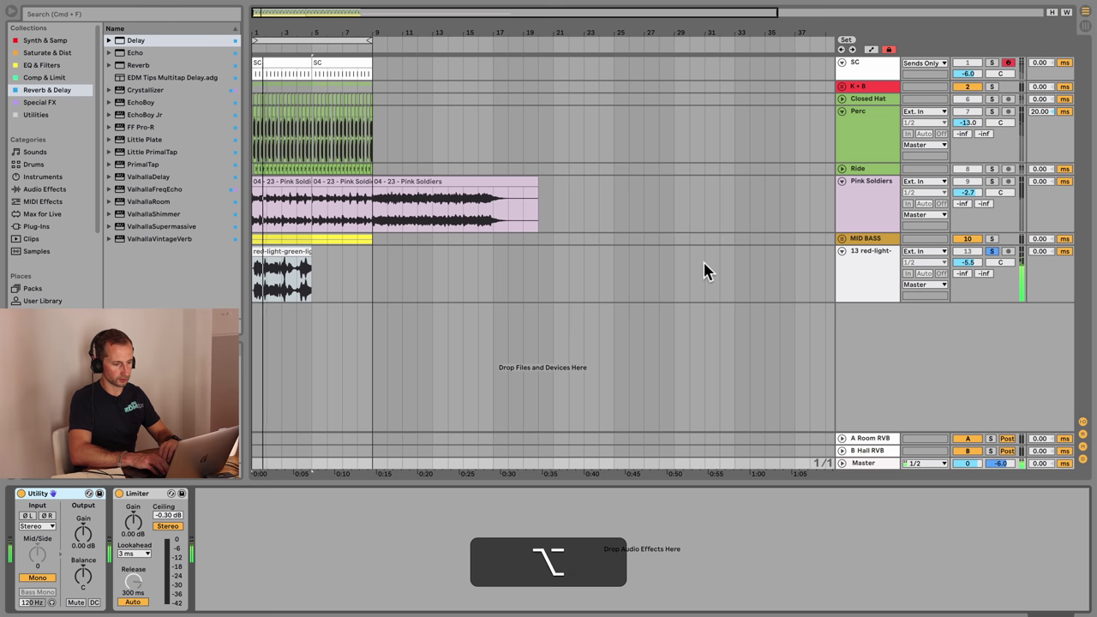
key(alt+m)
click(888, 266)
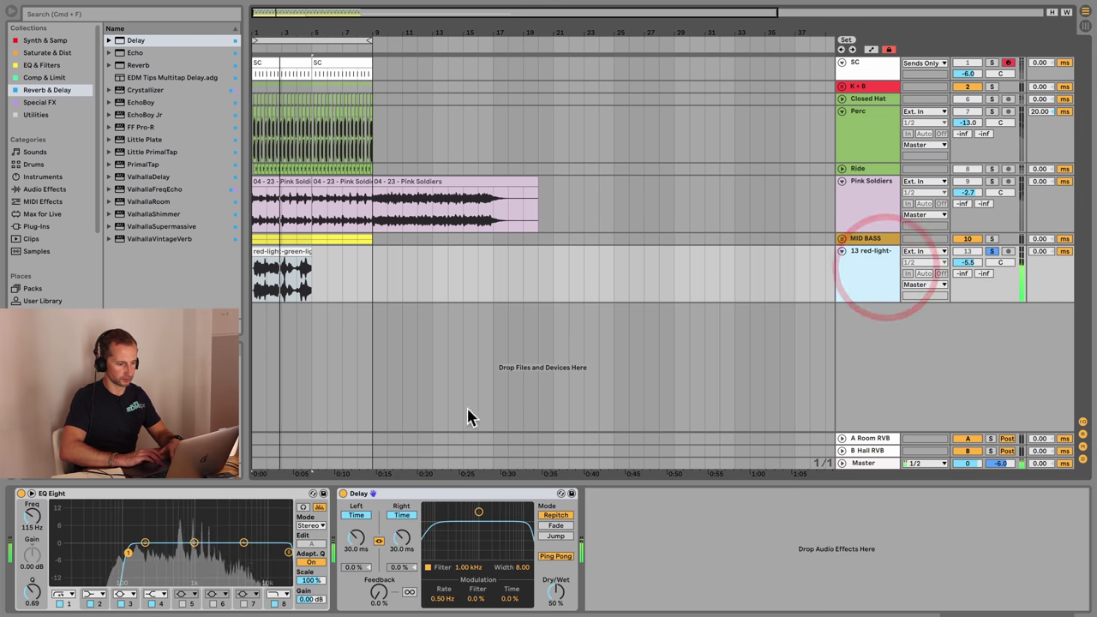
- Unsolo the red-light track and audition it within the full mix
key(space)
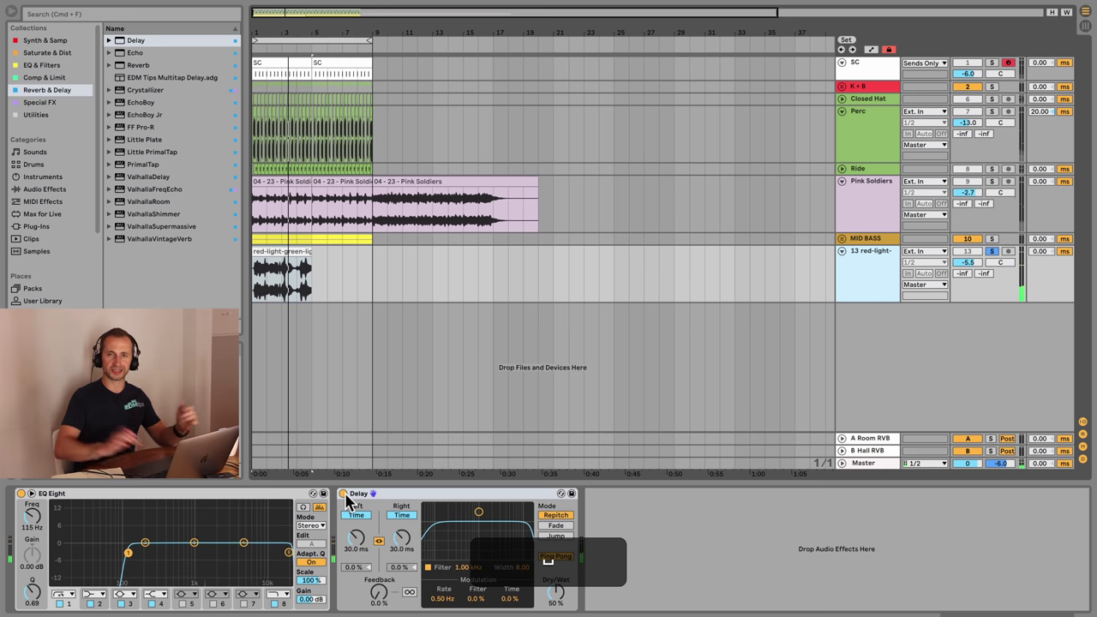
click(994, 252)
key(space)
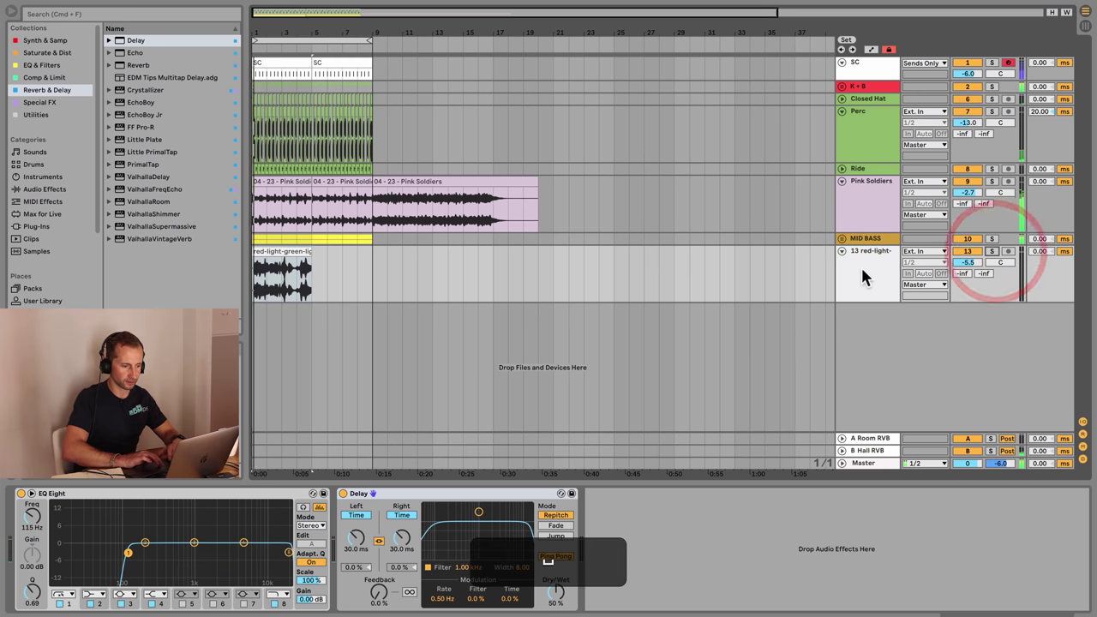
key(space)
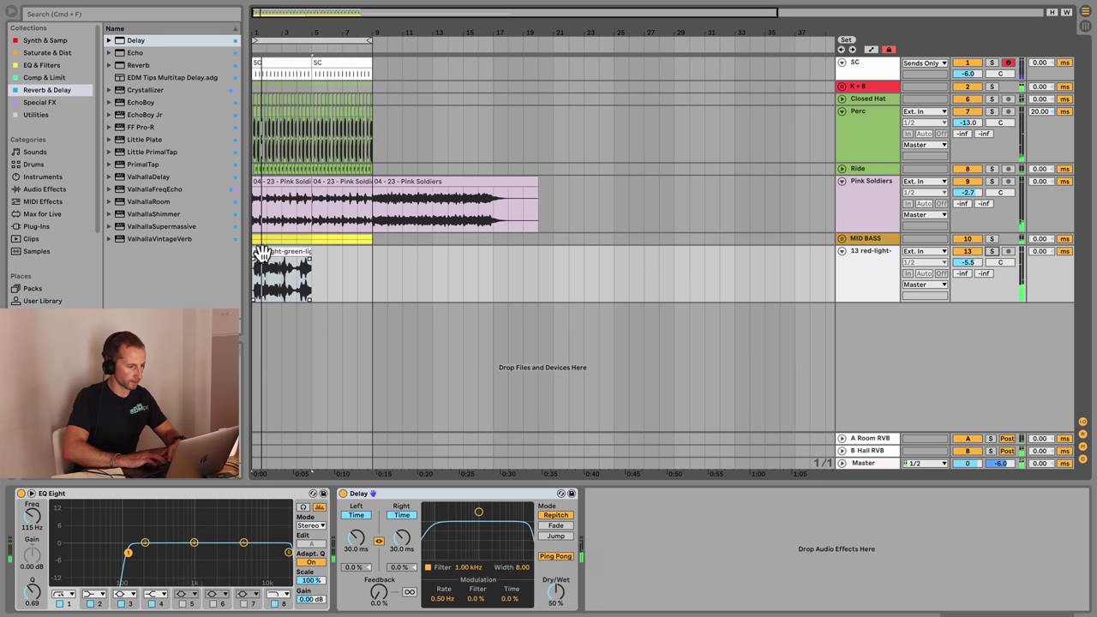
- Solo the red-light track, turn off Warp on its clip and move the clip start to the first word at about 0.369 s
double_click(263, 252)
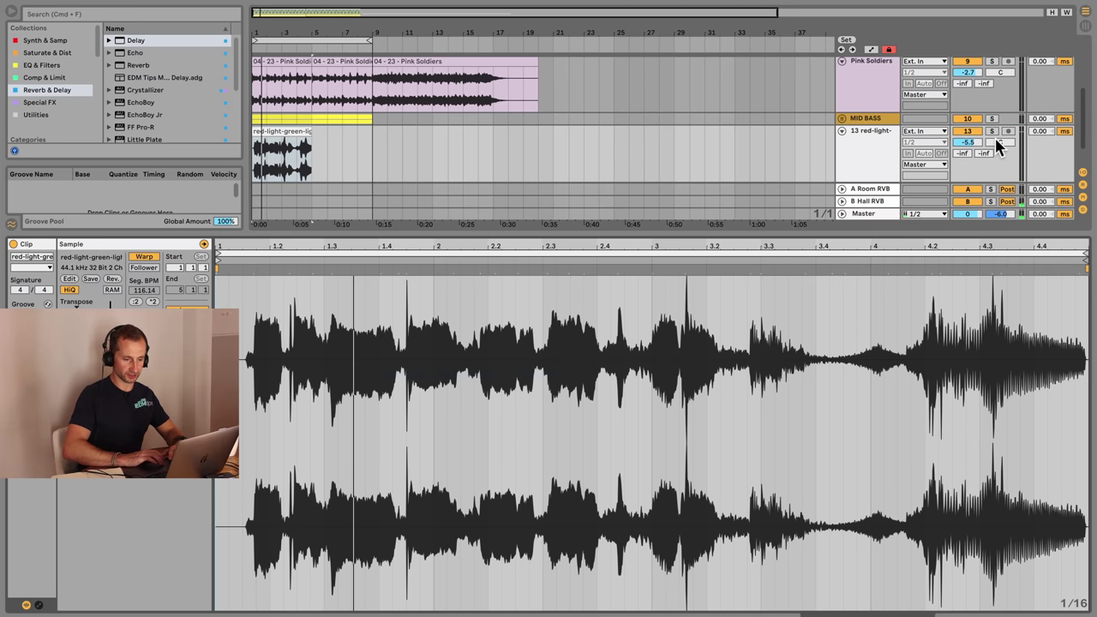
click(992, 131)
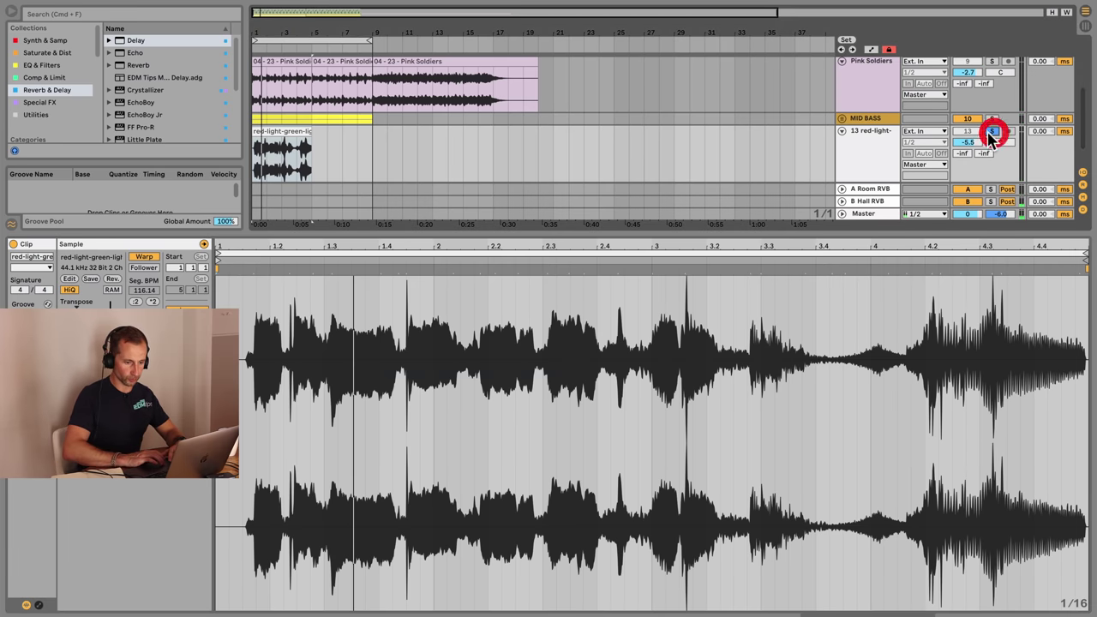
click(144, 257)
mouse_move(230, 272)
mouse_down()
mouse_move(218, 270)
mouse_move(221, 248)
mouse_move(325, 250)
mouse_up()
click(324, 250)
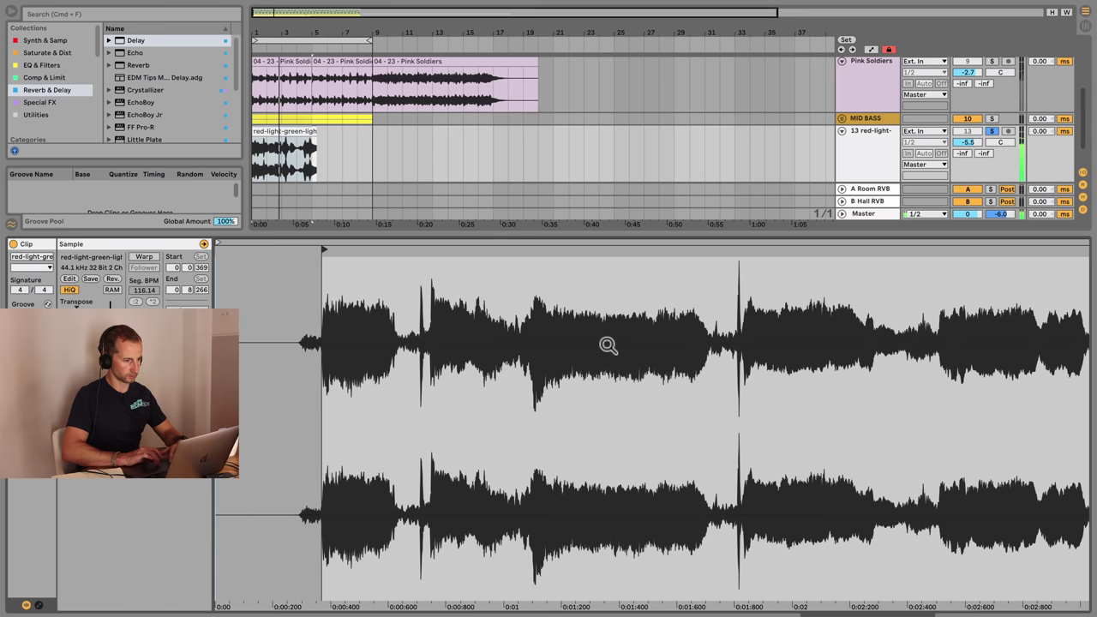
key(shift+space)
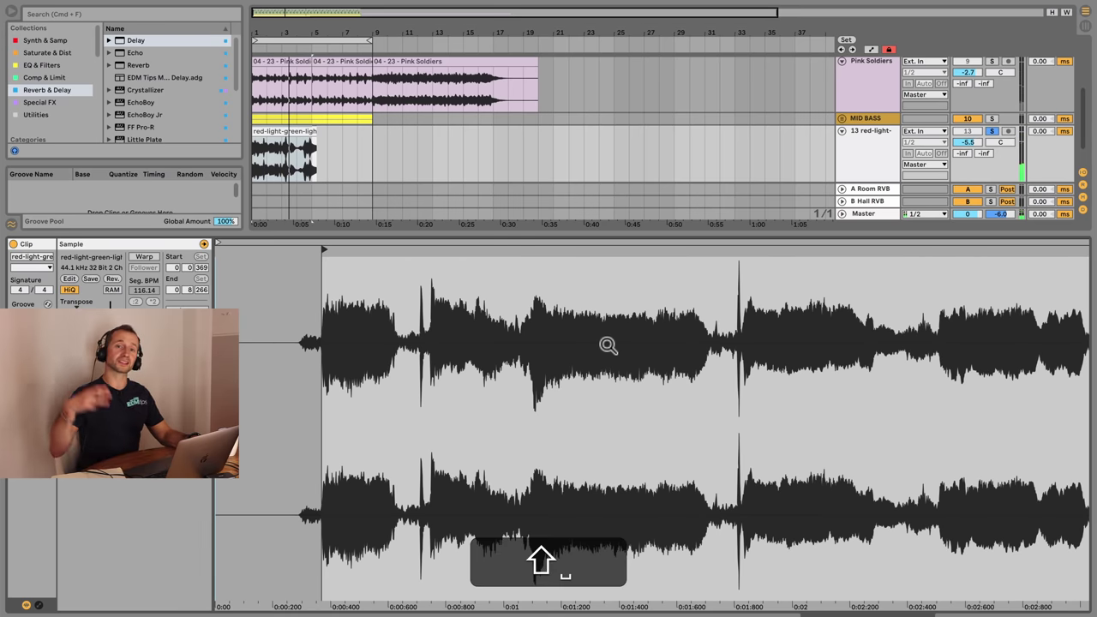
key(shift+Tab)
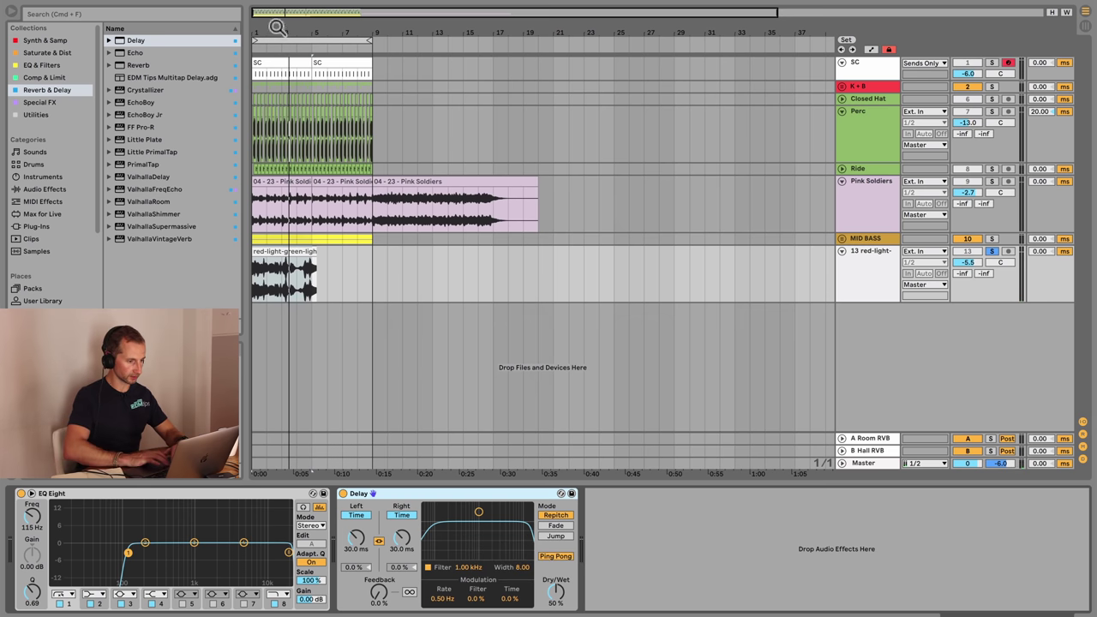
- Split the red-light clip at bar 4 and move its second part out to bar 33
drag(277, 27, 283, 36)
click(343, 286)
key(space)
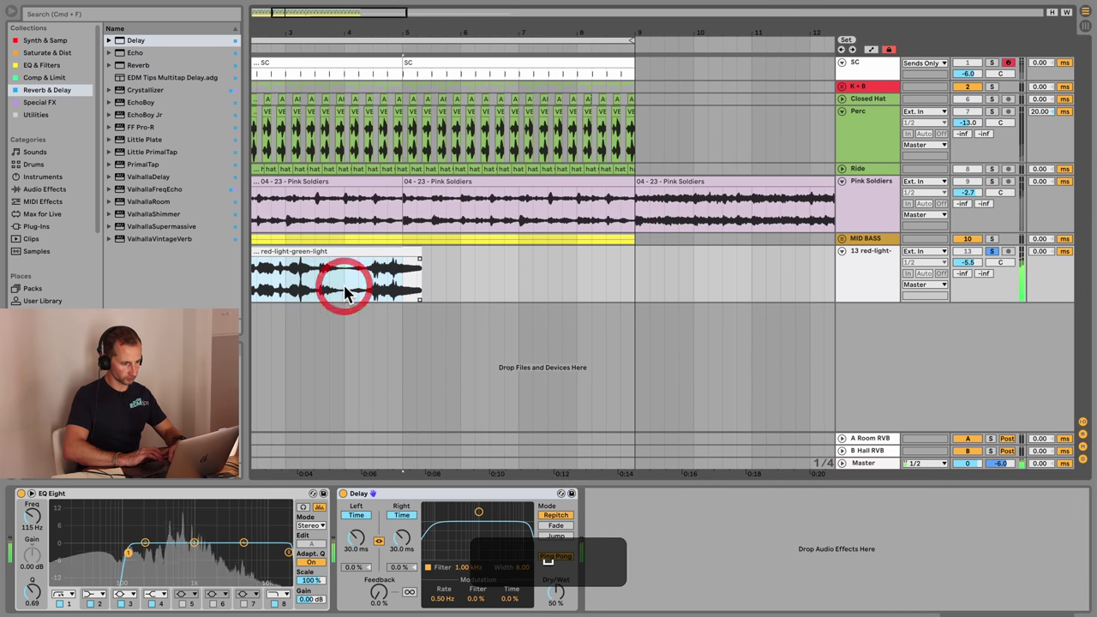
key(space)
click(335, 280)
key(space)
key(space)
click(340, 279)
key(super+e)
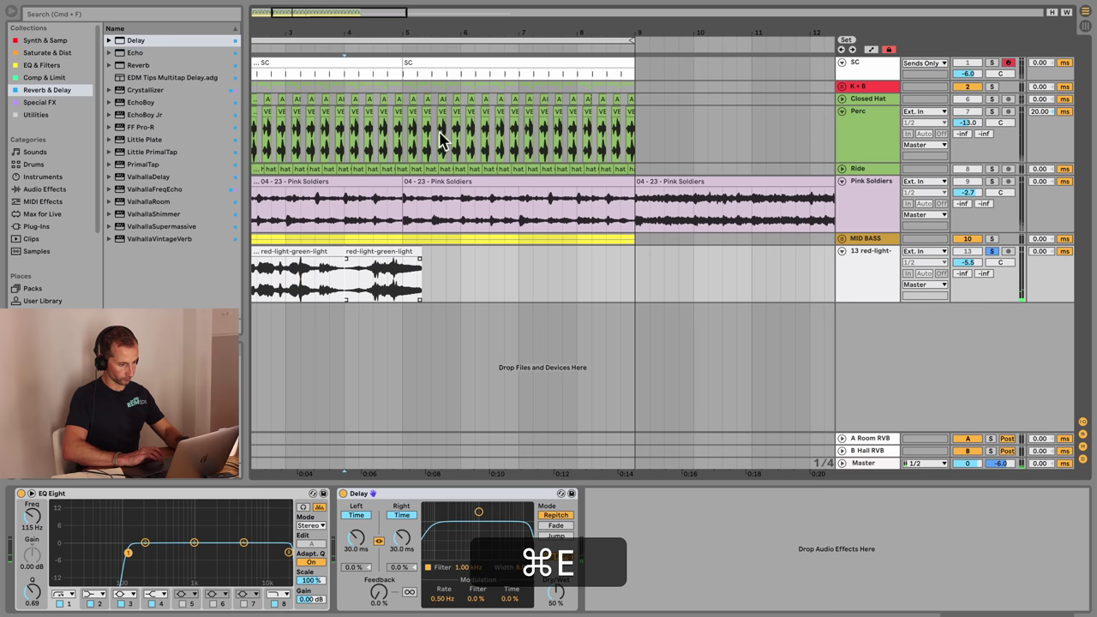
key(w)
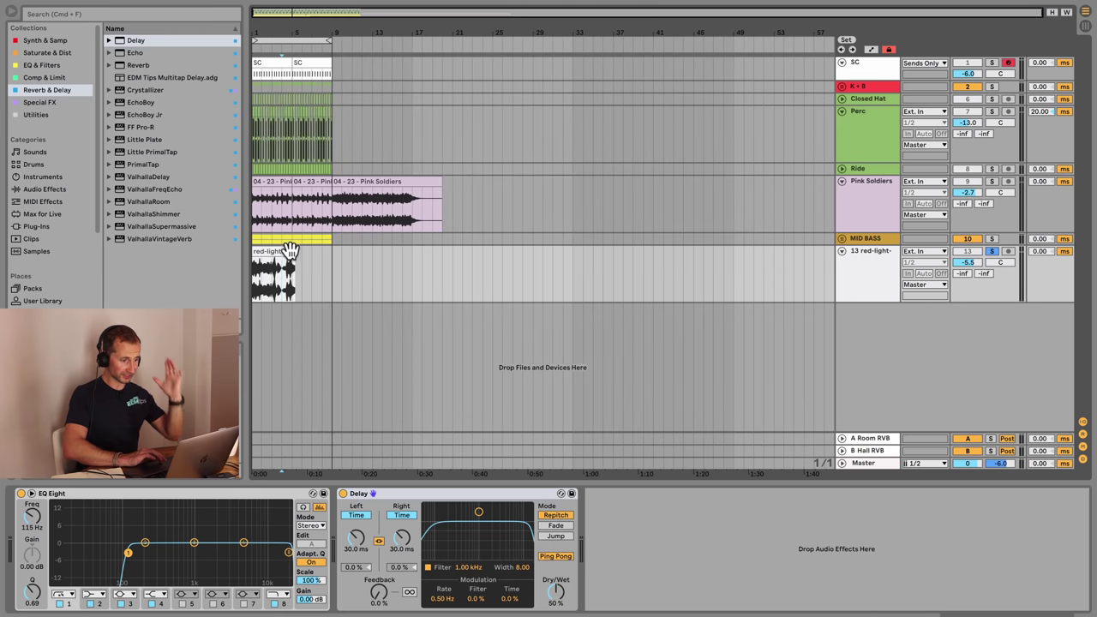
drag(289, 249, 583, 250)
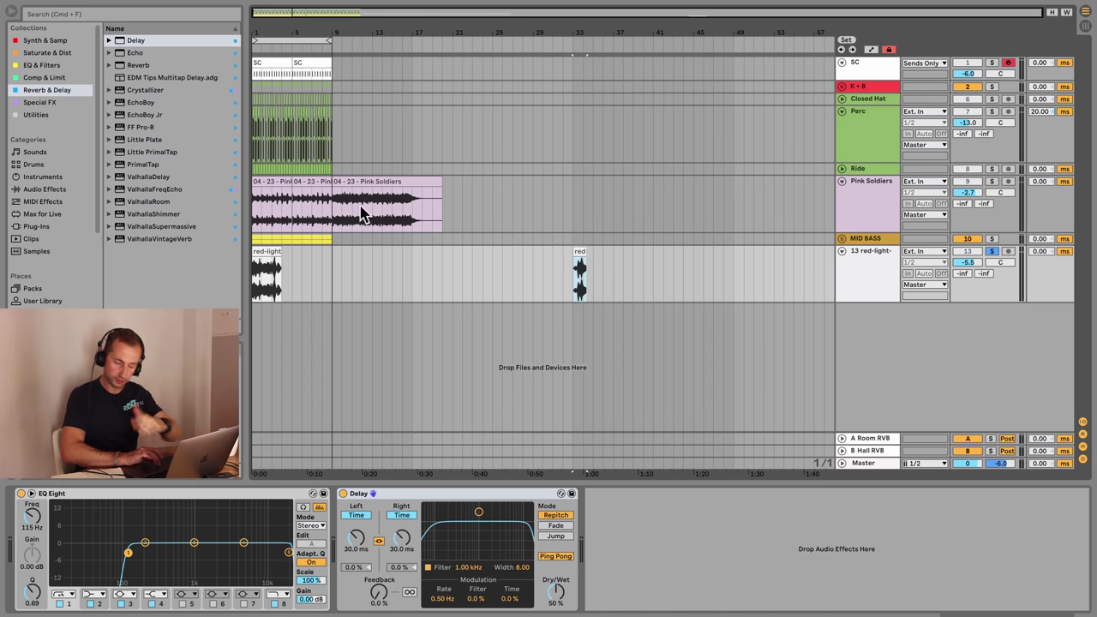
- Turn Warp back on for the first part of the red-light sample at bar 1
drag(255, 34, 254, 206)
double_click(312, 250)
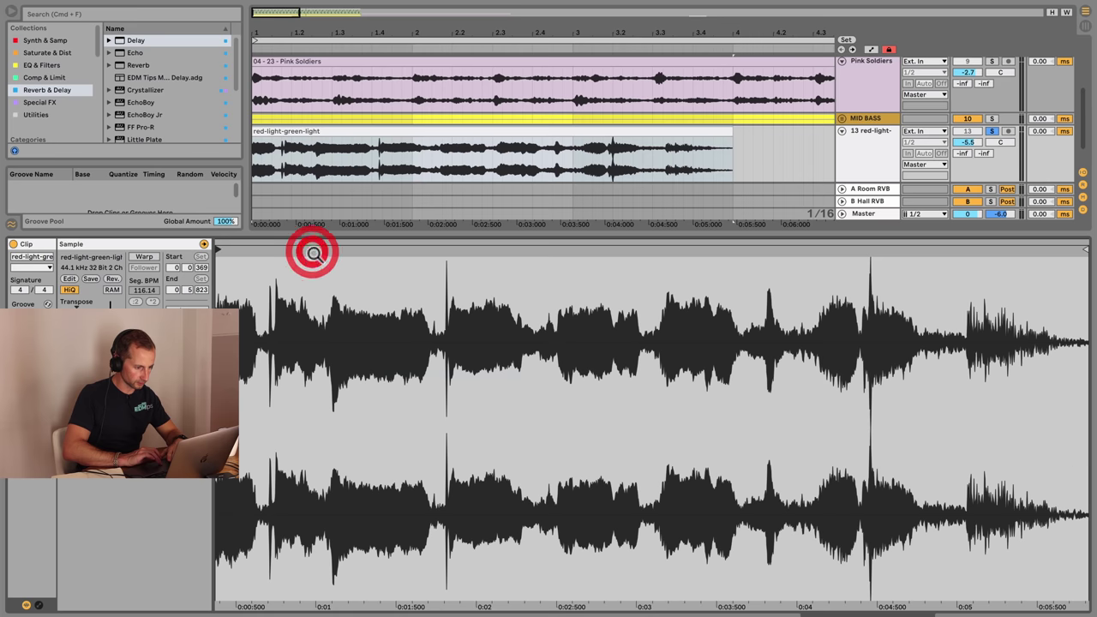
click(140, 257)
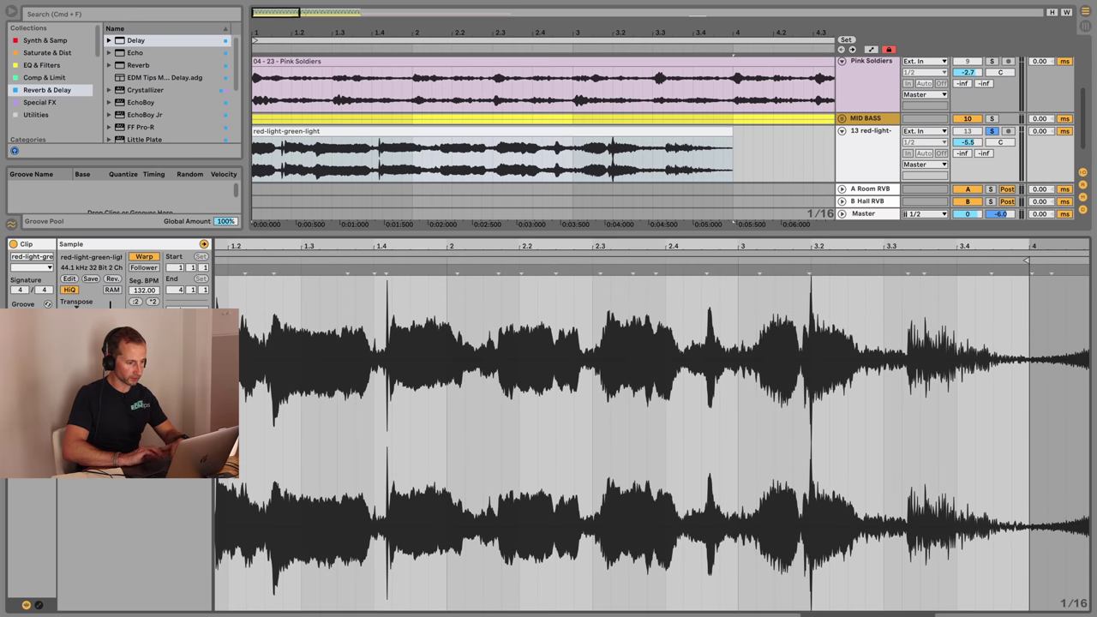
key(shift+Tab)
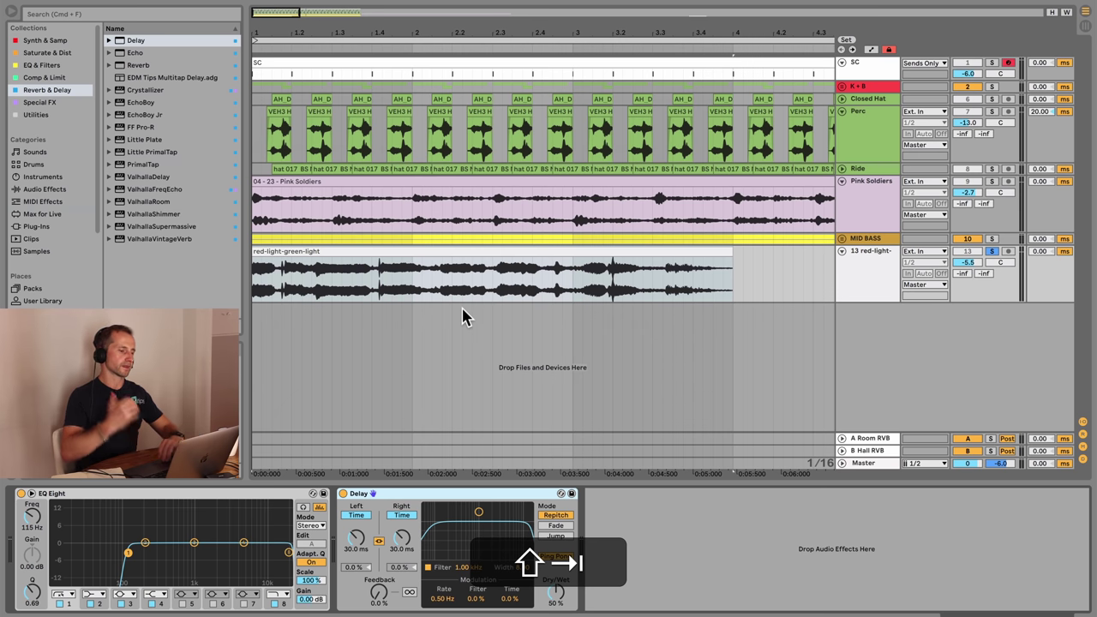
- Time-stretch the red-light clip shorter so that it ends at about 2.4.3, and audition it
mouse_move(464, 32)
mouse_down()
mouse_move(464, 155)
mouse_move(464, 43)
mouse_up()
drag(330, 32, 447, 31)
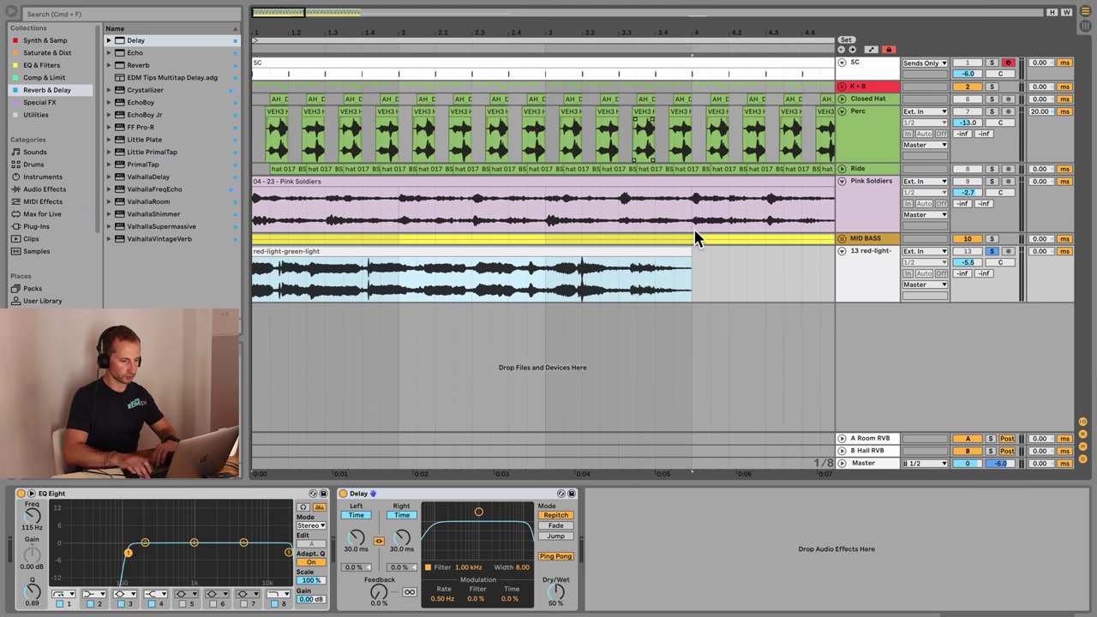
key(shift)
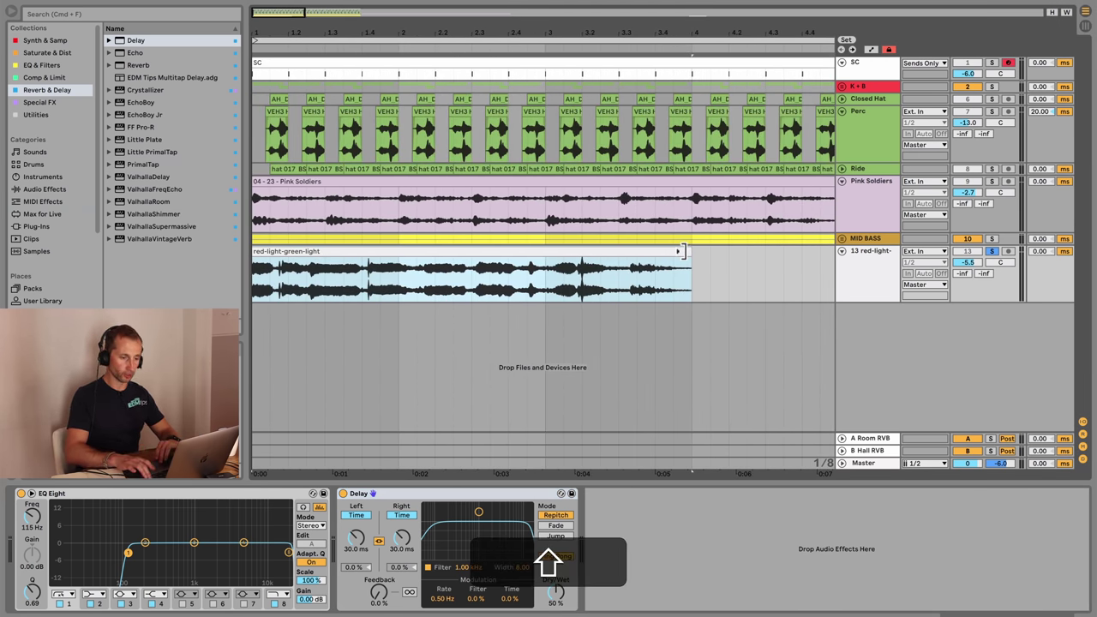
shift+click(687, 252)
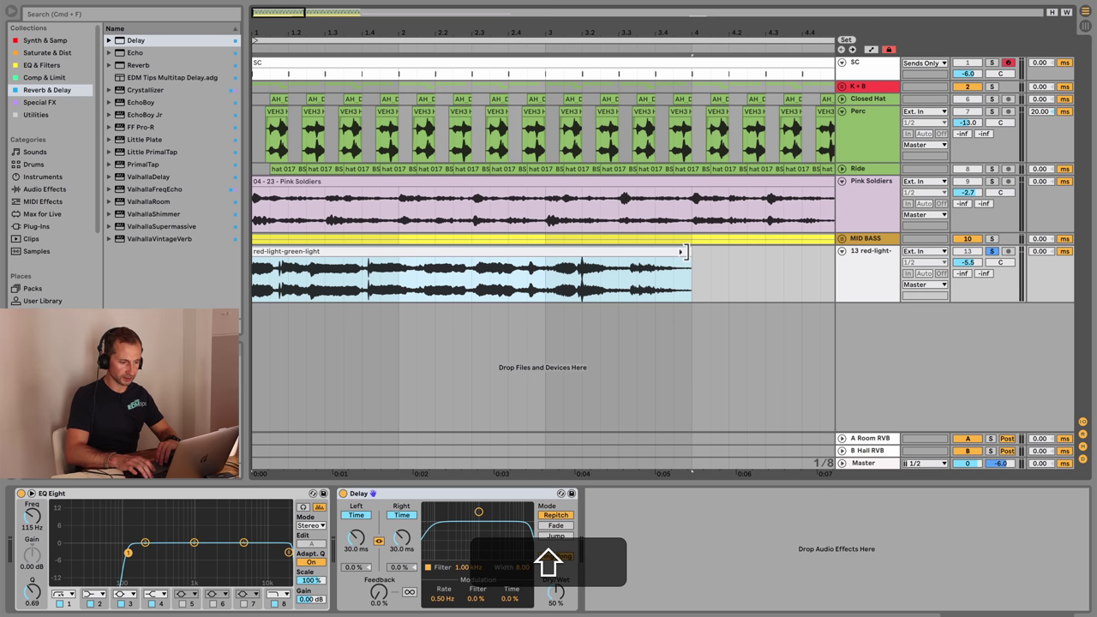
drag(683, 252, 517, 259)
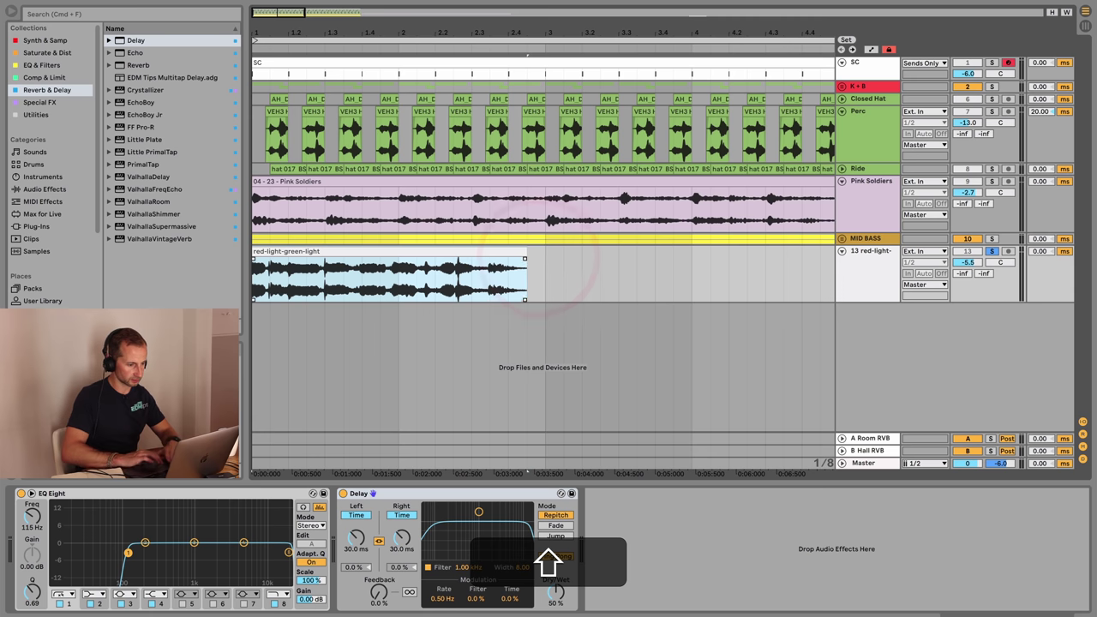
click(470, 3)
key(space)
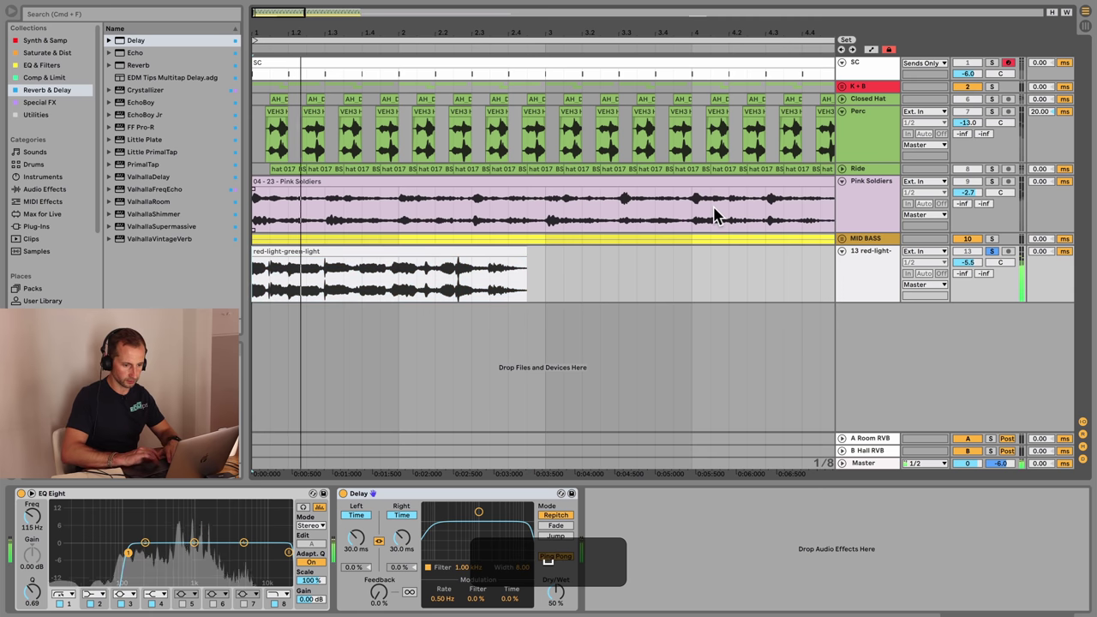
key(space)
key(k)
key(space)
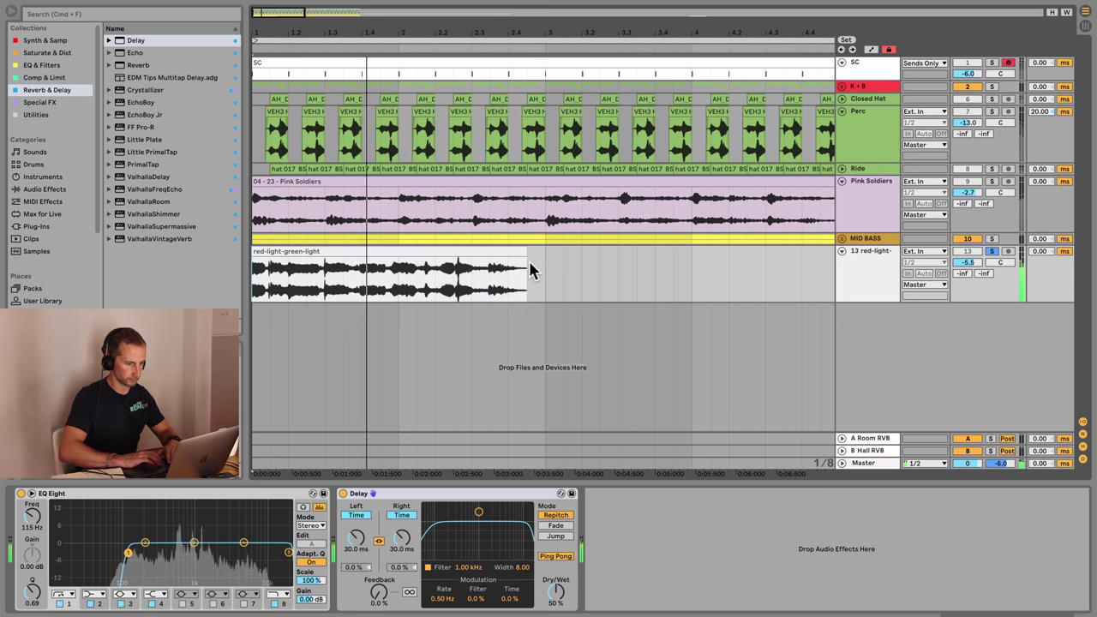
- Locate the gap between the two vocal phrases by ear and split the red-light clip there at about 1.3.4
click(334, 272)
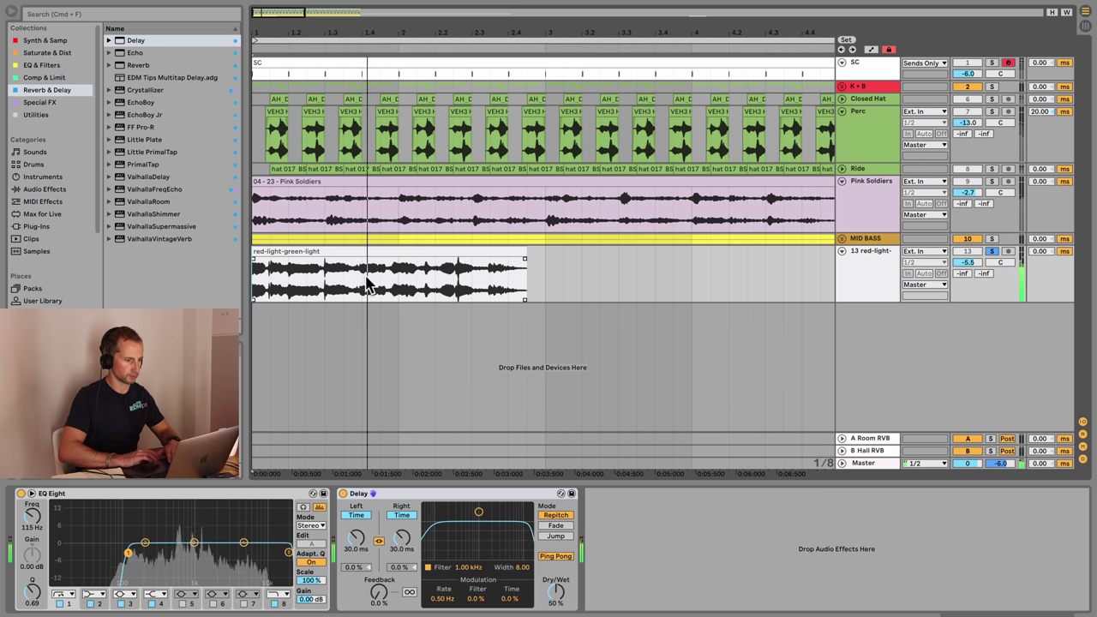
click(365, 281)
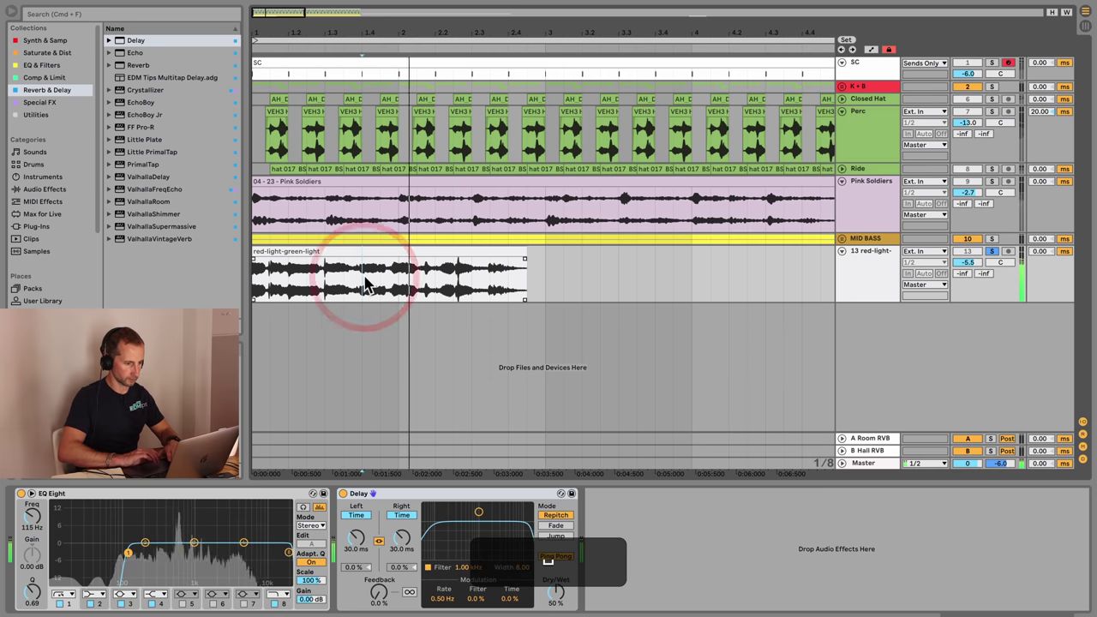
drag(358, 26, 358, 31)
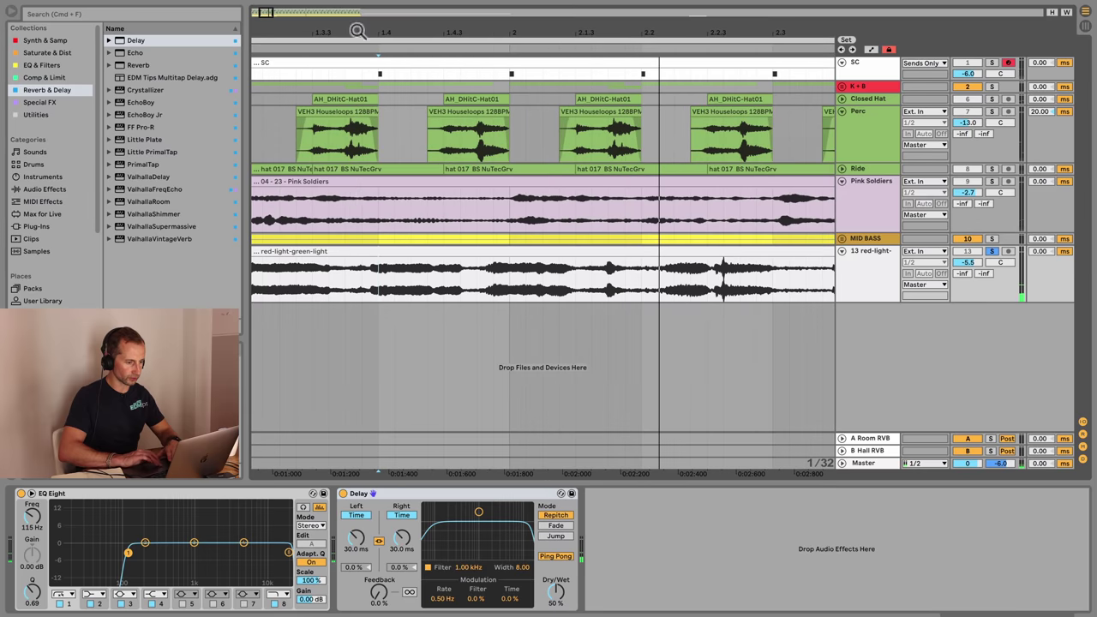
click(355, 278)
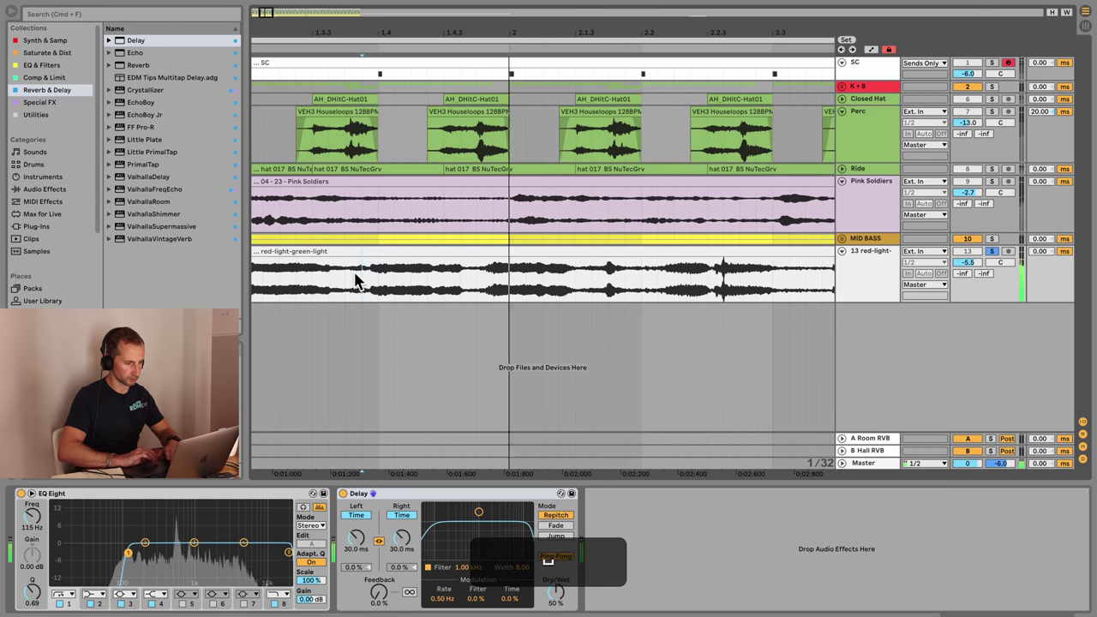
click(343, 279)
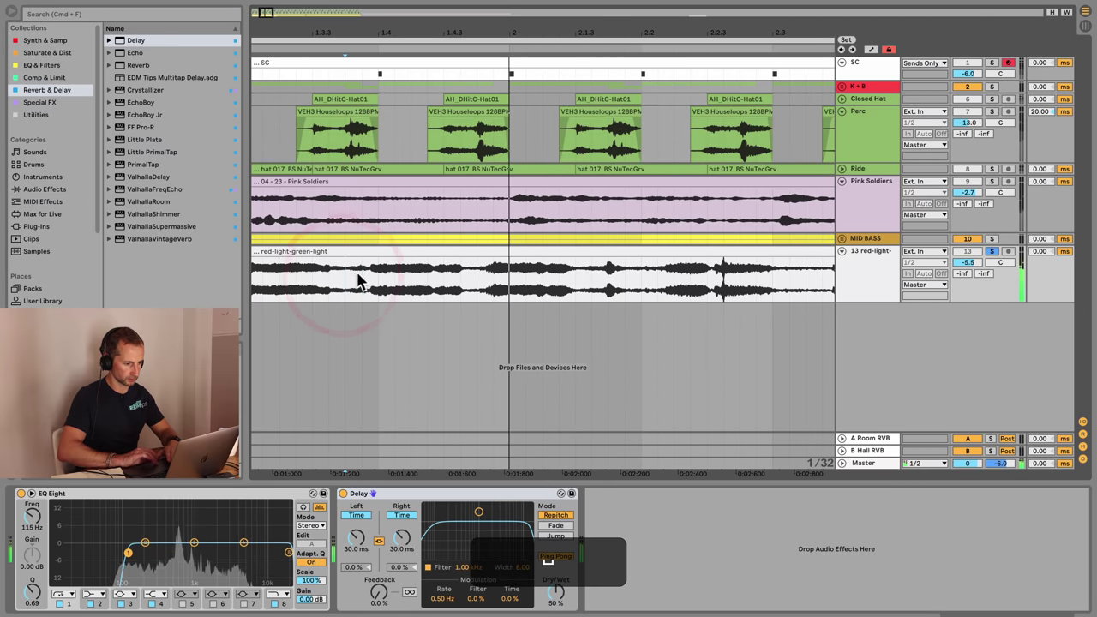
click(357, 274)
click(336, 276)
click(348, 274)
key(space)
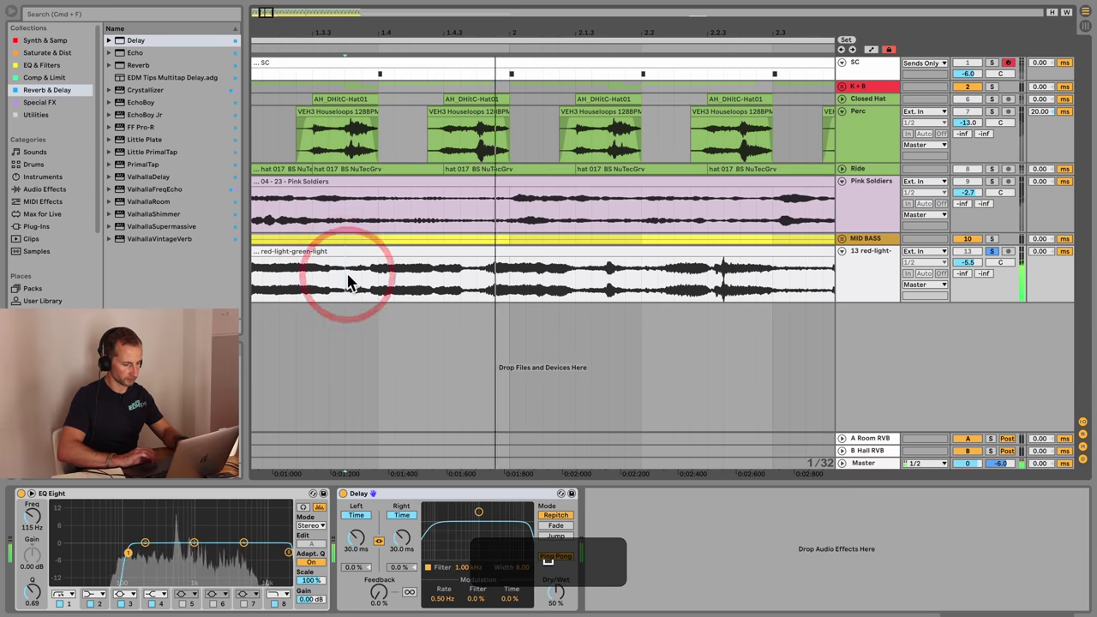
key(super+e)
- Move the second vocal phrase to start one 1/32 note before bar 2, auditioning its timing
drag(362, 251, 539, 274)
click(526, 252)
key(space)
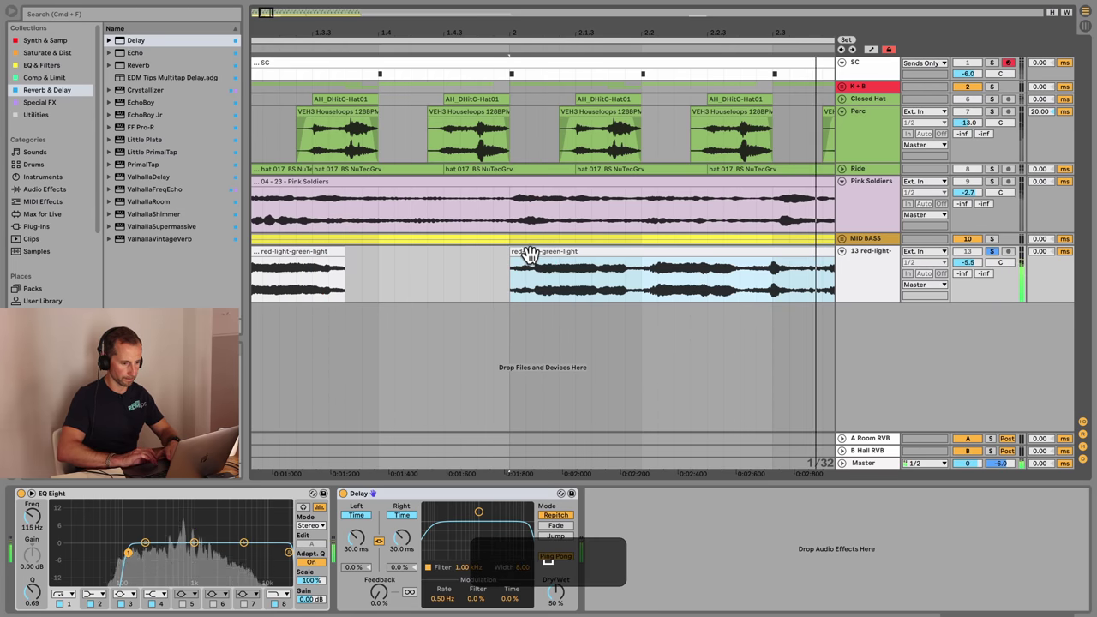
drag(522, 274, 510, 254)
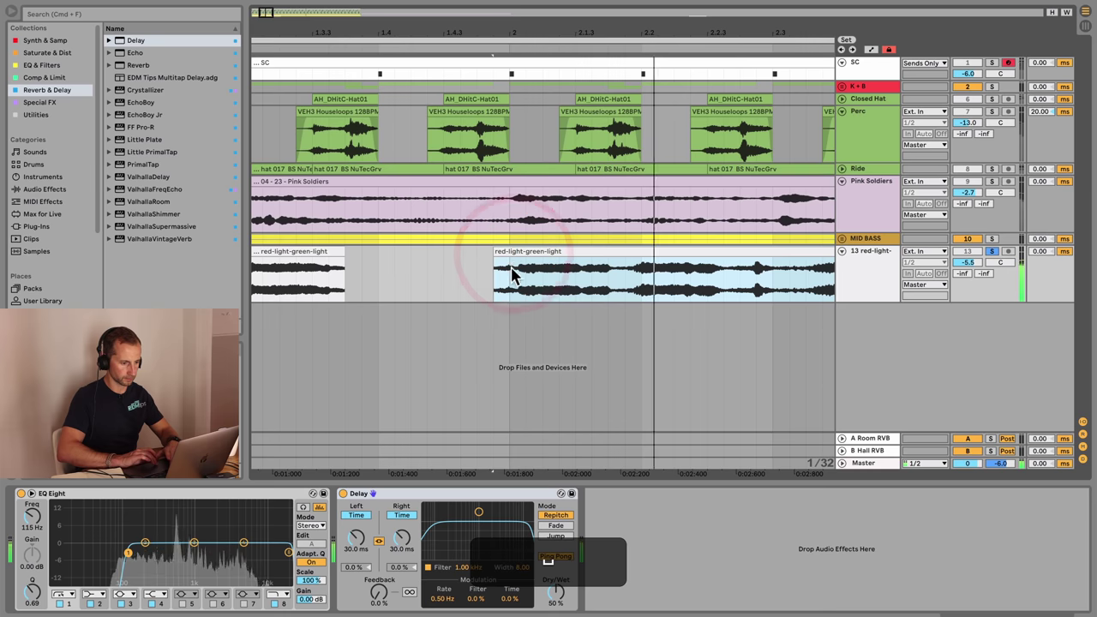
- Trim the start of the second vocal phrase so that it begins exactly at bar 2
click(508, 275)
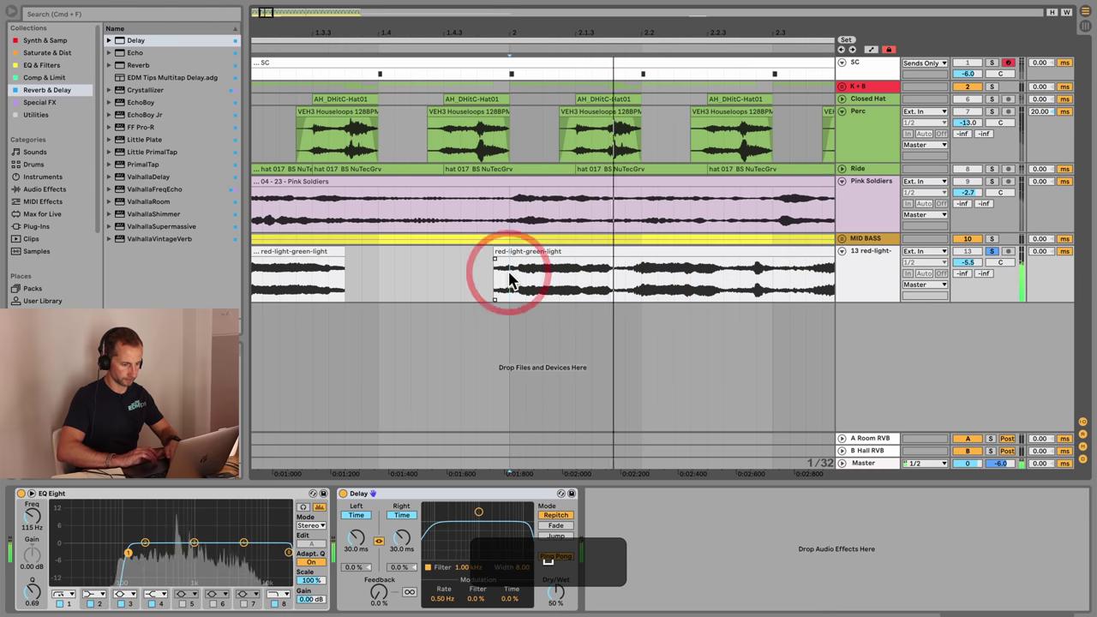
drag(524, 37, 524, 12)
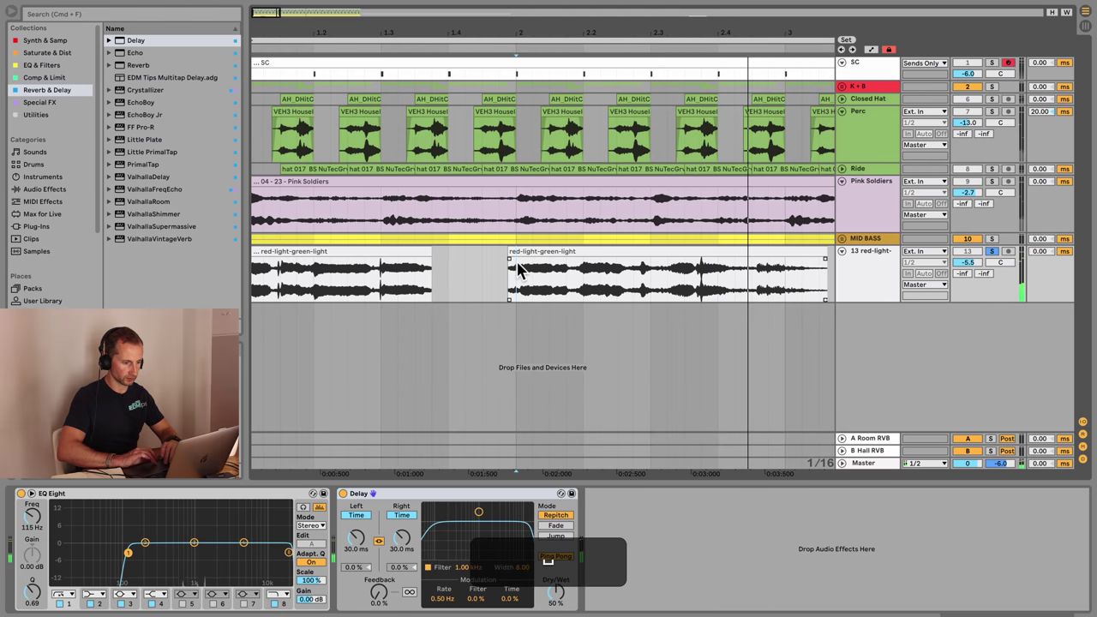
drag(518, 262, 507, 264)
key(BackSpace)
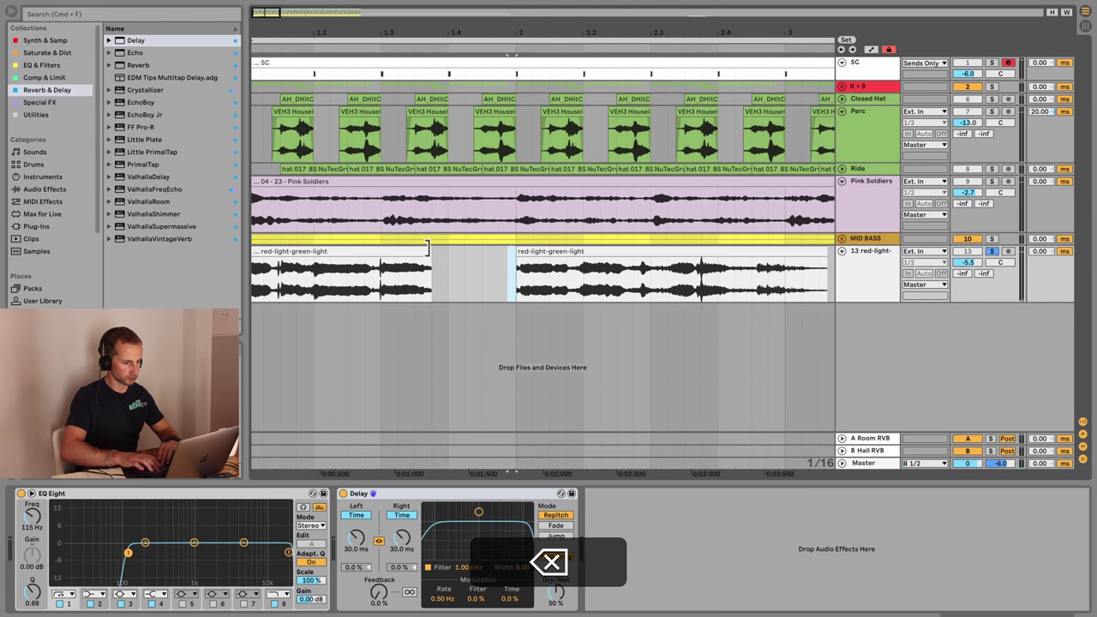
- Fill the gap before bar 2 with a duplicate of the first vocal phrase's last beat, and audition the result
drag(427, 248, 383, 289)
key(super+d)
drag(554, 29, 332, 29)
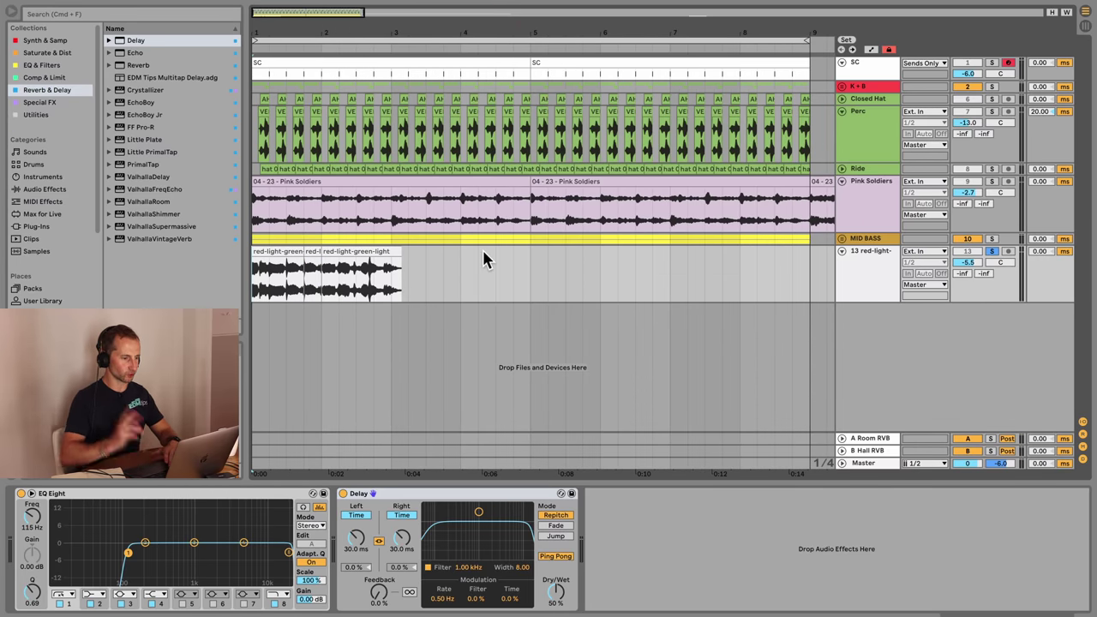
key(space)
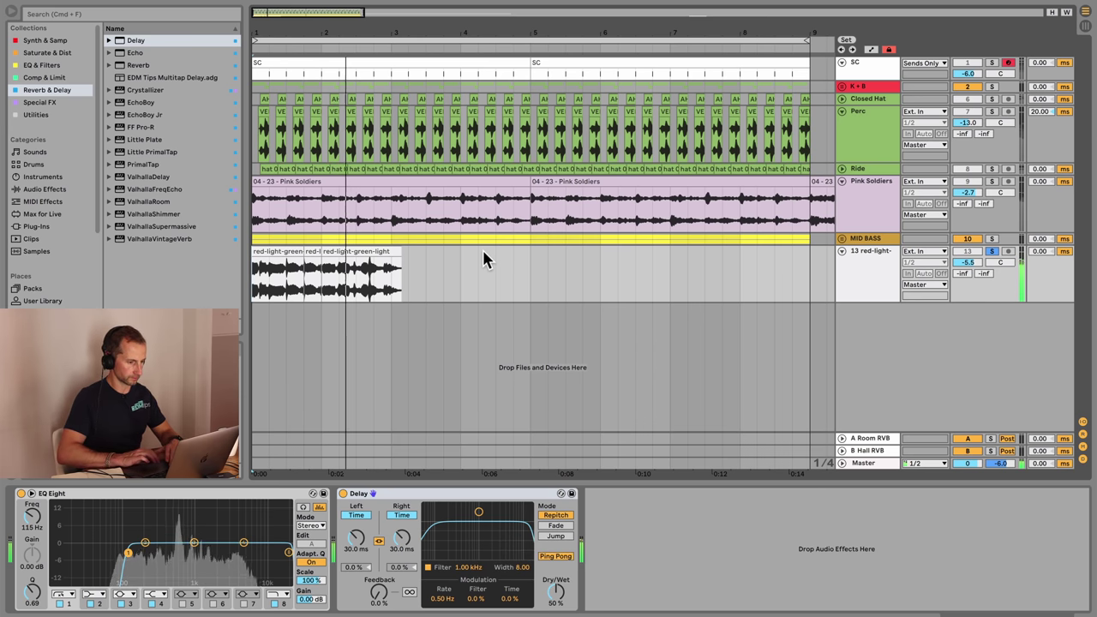
key(space)
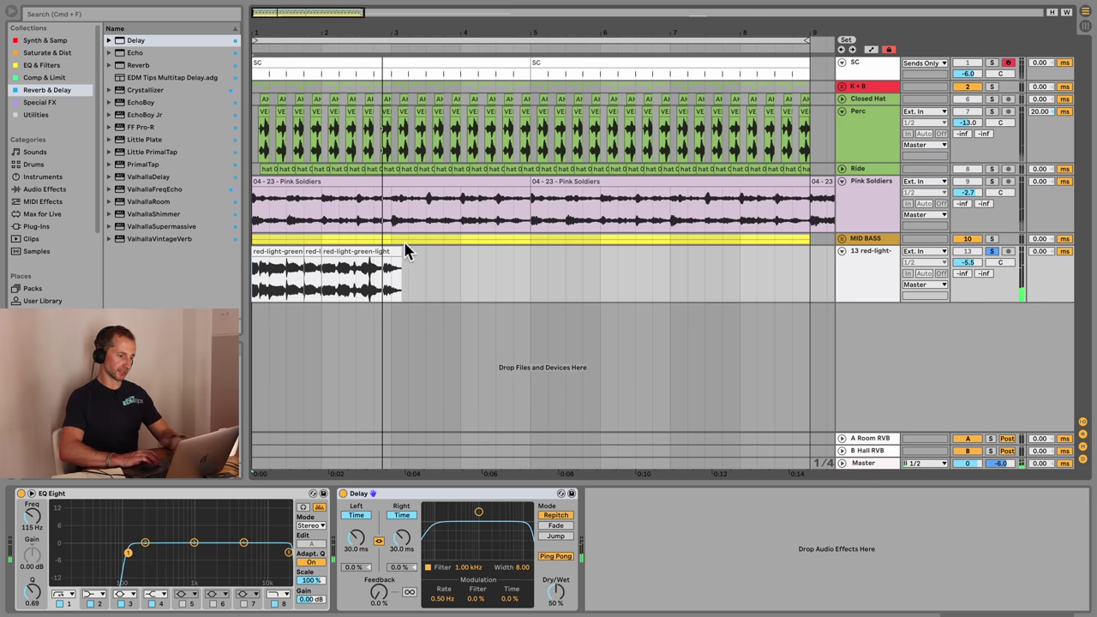
key(space)
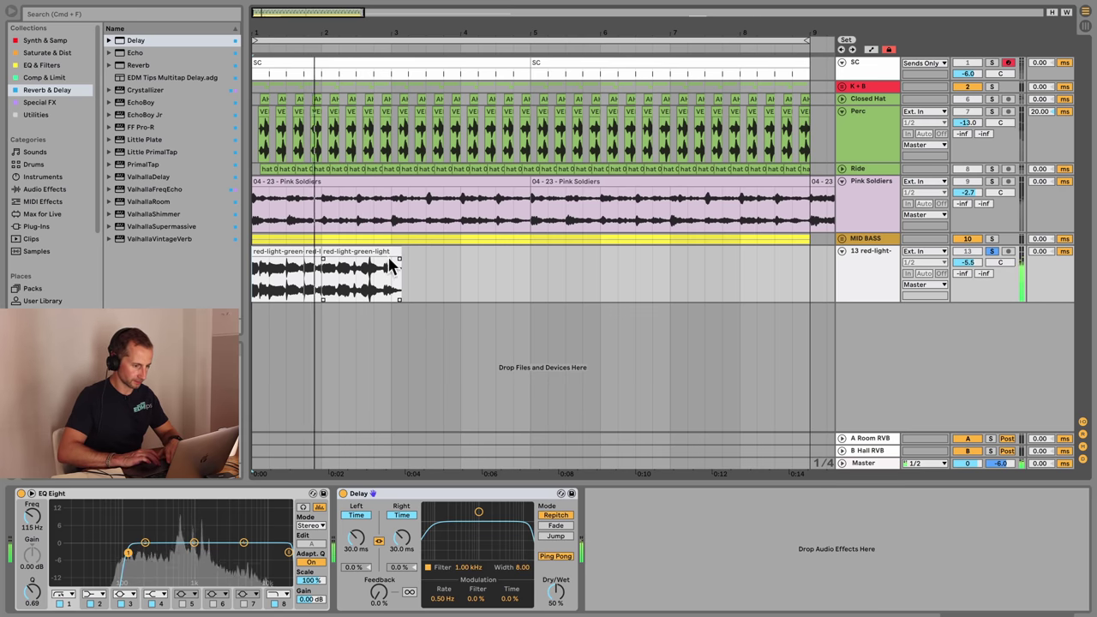
key(space)
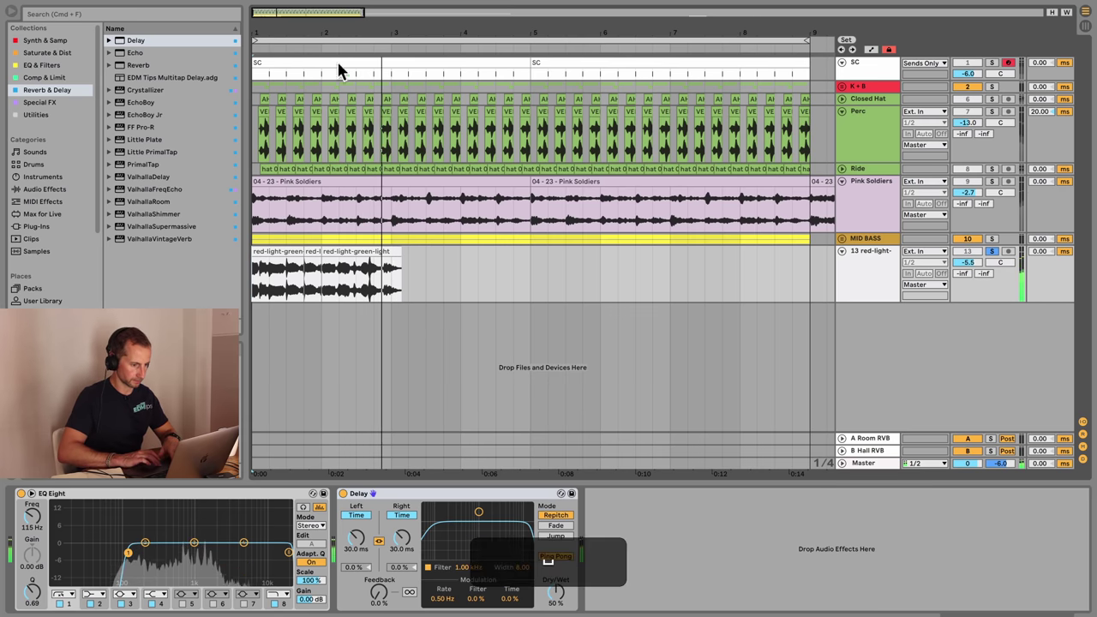
- Cut off the second vocal phrase's tail after bar 3 and give the clip end a short fade-out
drag(340, 35, 347, 42)
key(shift)
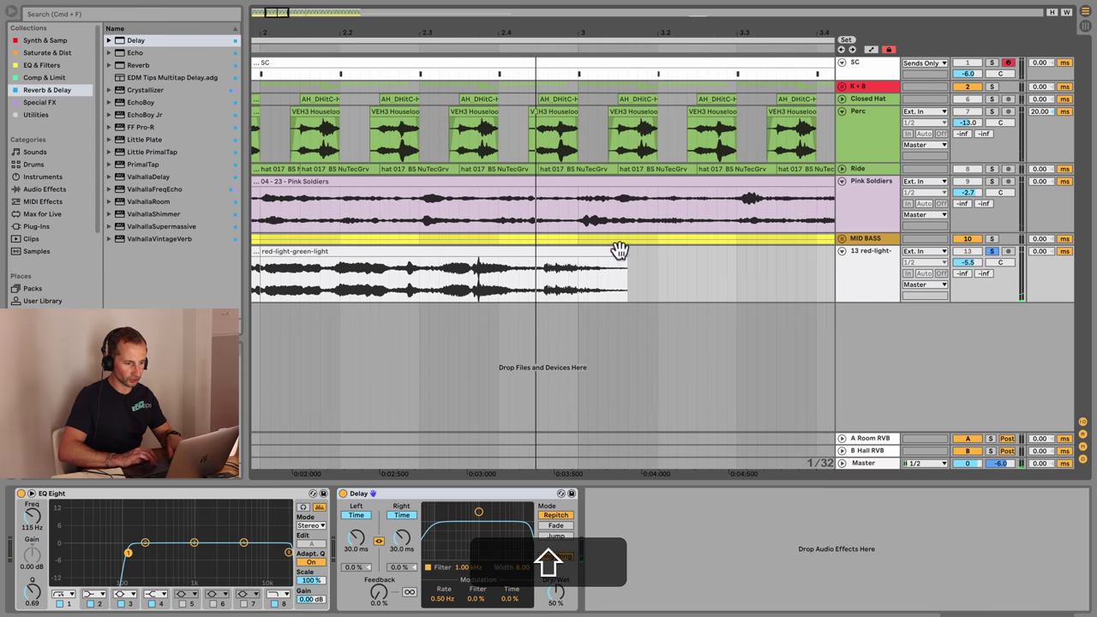
double_click(513, 251)
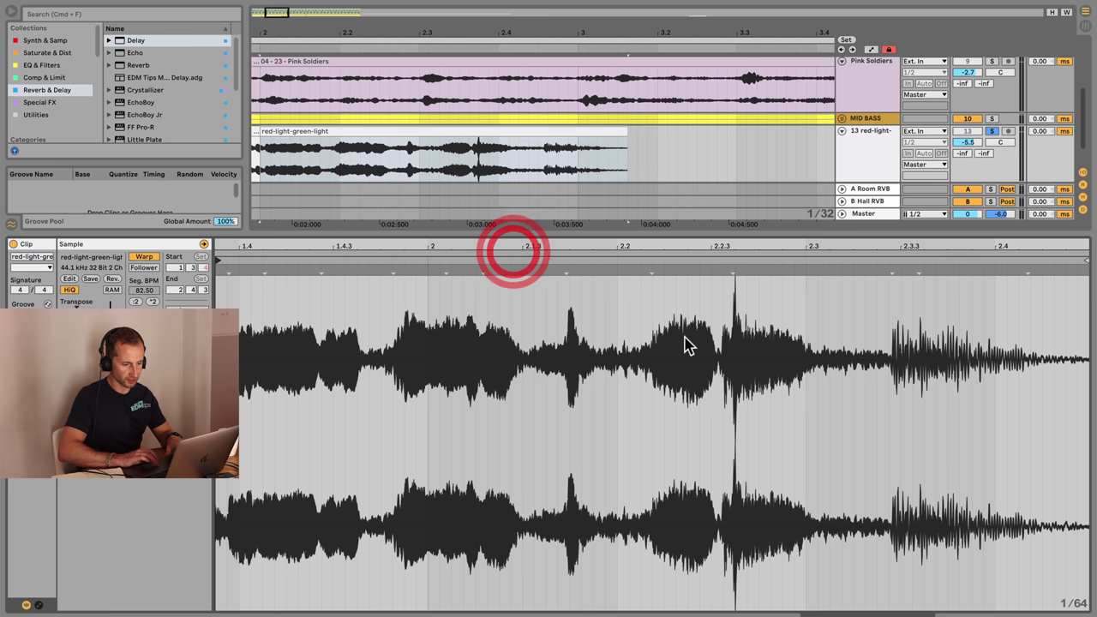
key(super+shift+Tab)
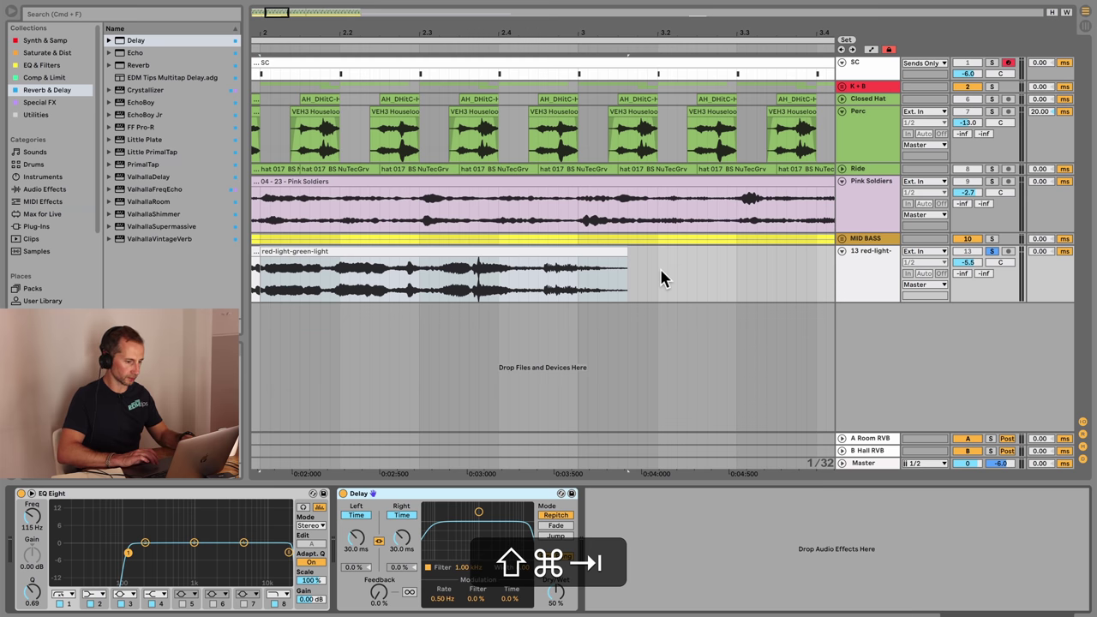
drag(586, 287, 664, 285)
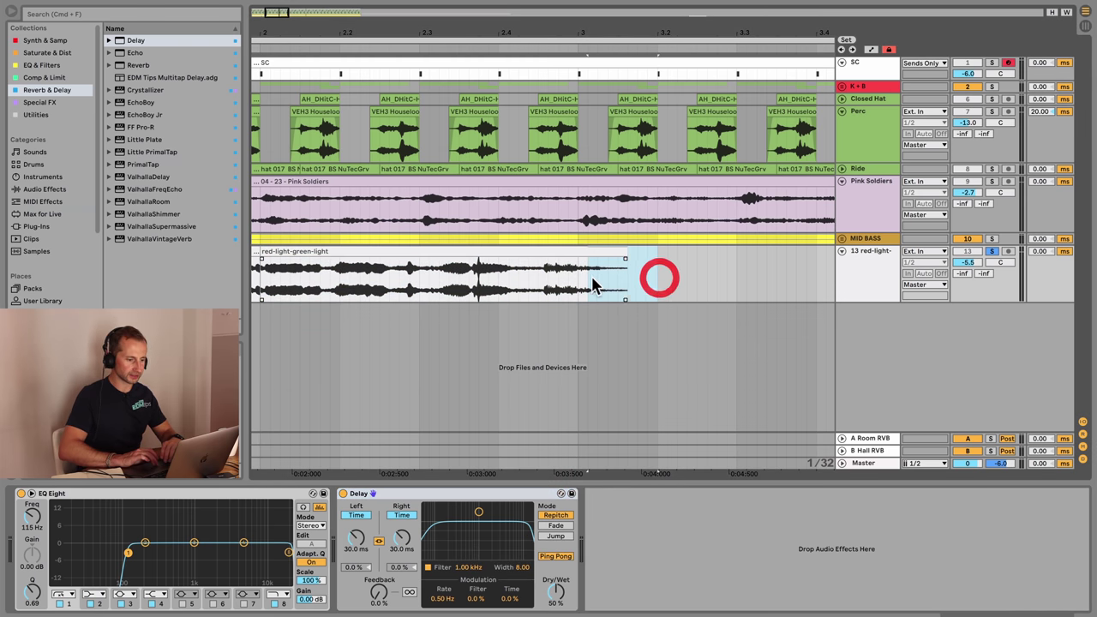
drag(579, 283, 678, 271)
key(BackSpace)
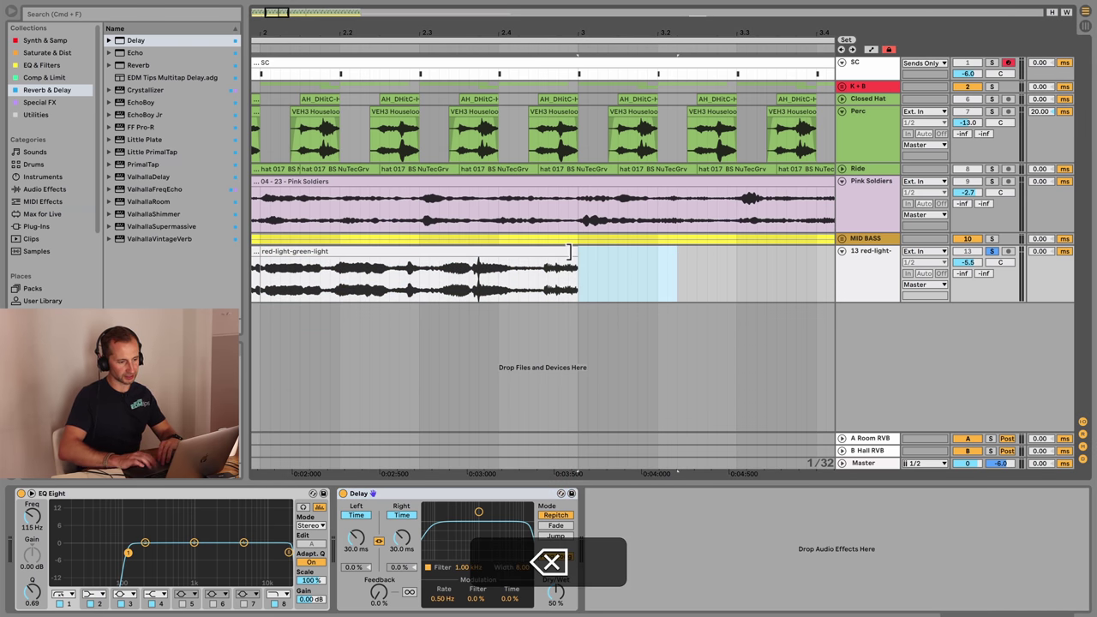
click(572, 264)
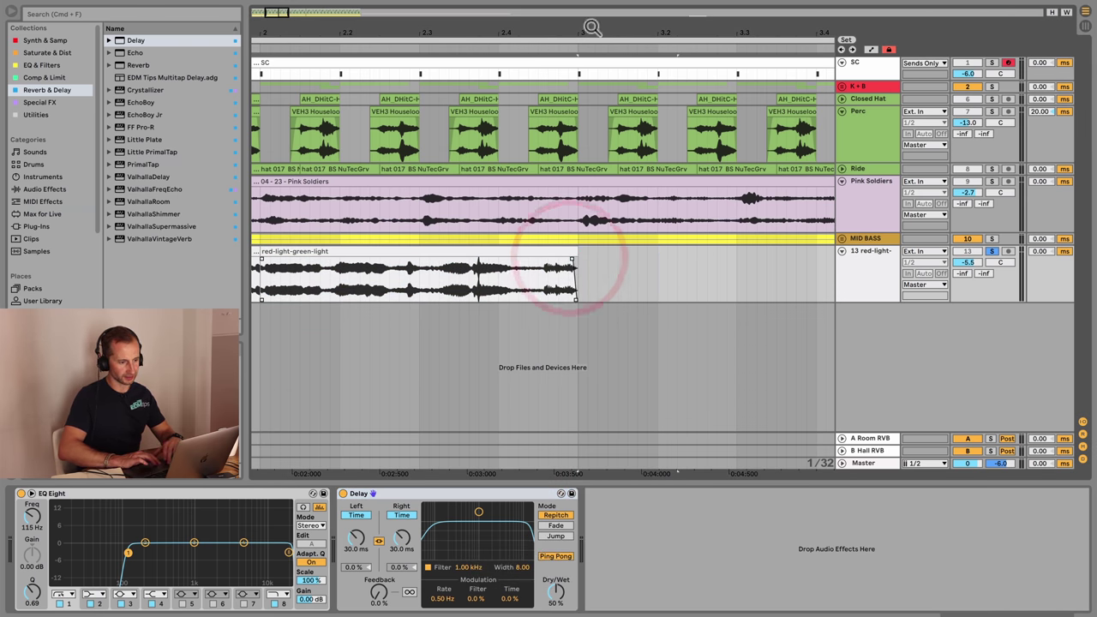
- Unsolo the red-light vocal track, set its volume to -7.0 dB and audition it against the whole loop
drag(591, 30, 290, 31)
click(990, 250)
key(space)
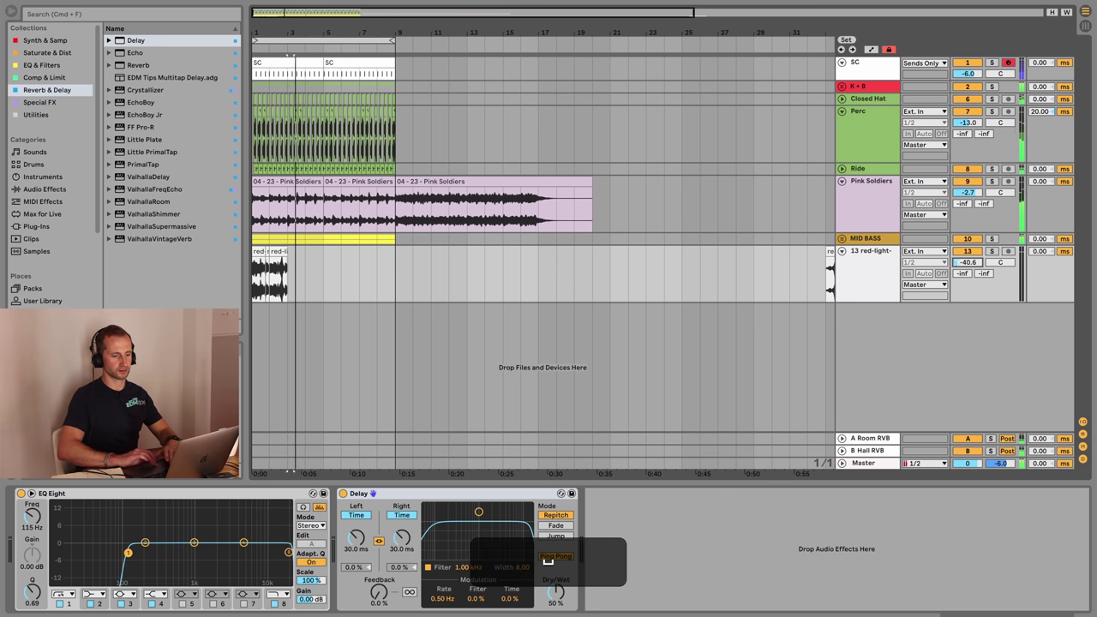
mouse_move(970, 263)
mouse_down()
mouse_move(969, 228)
mouse_move(967, 258)
mouse_move(967, 245)
mouse_up()
key(space)
click(472, 4)
key(space)
key(space)
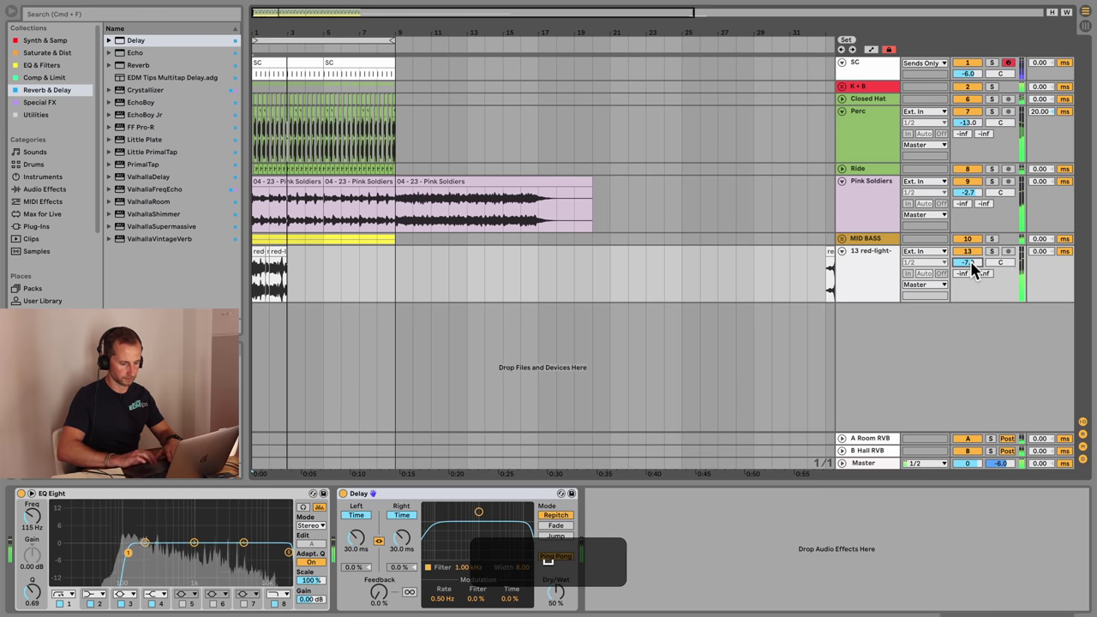
key(space)
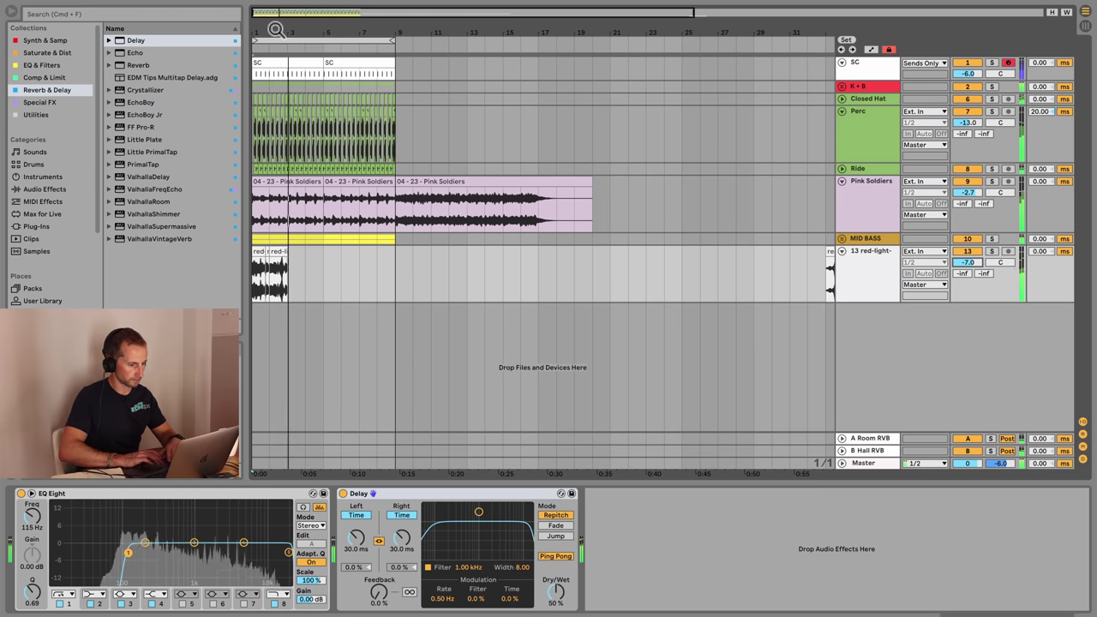
- Time-stretch the second vocal phrase slightly longer so that it ends at about 3.1.2, auditioning it with the loop
drag(276, 30, 306, 29)
key(space)
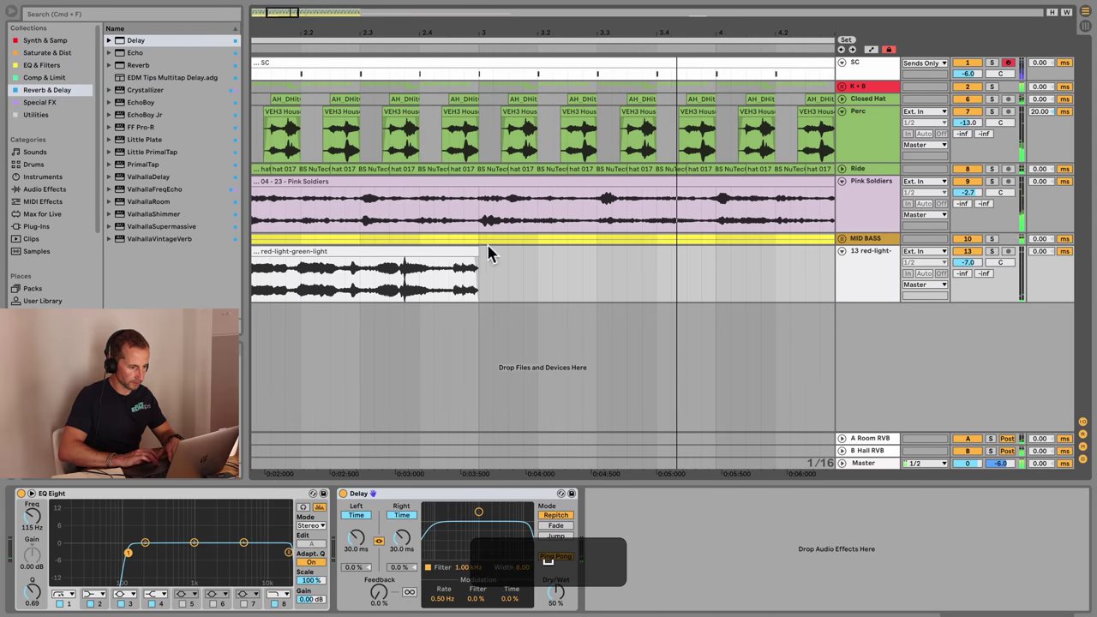
drag(476, 250, 490, 249)
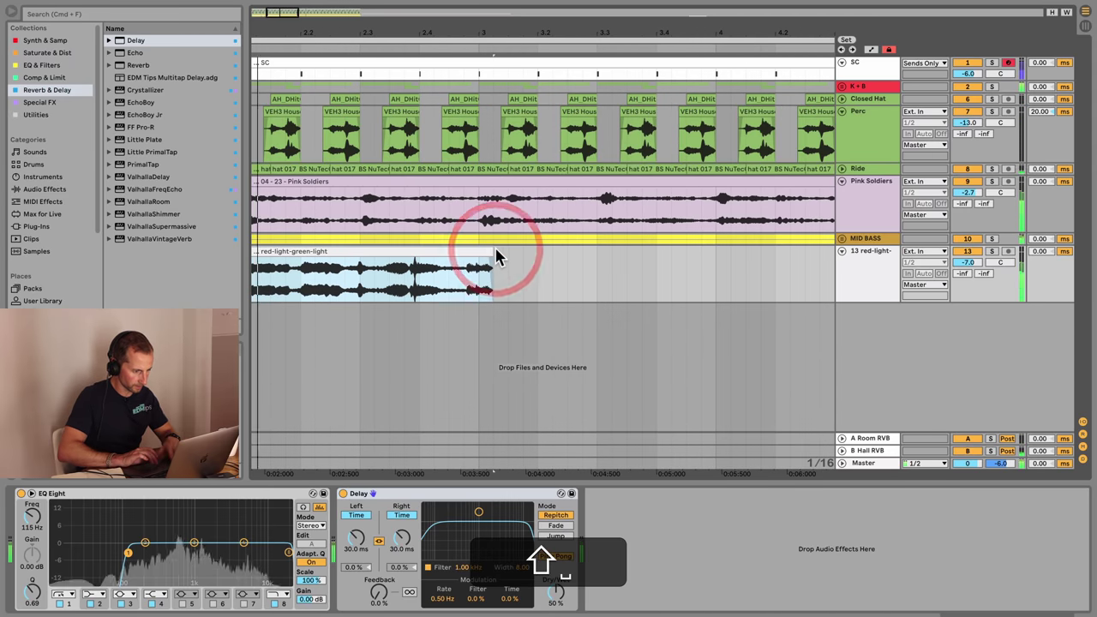
key(space)
key(shift+space)
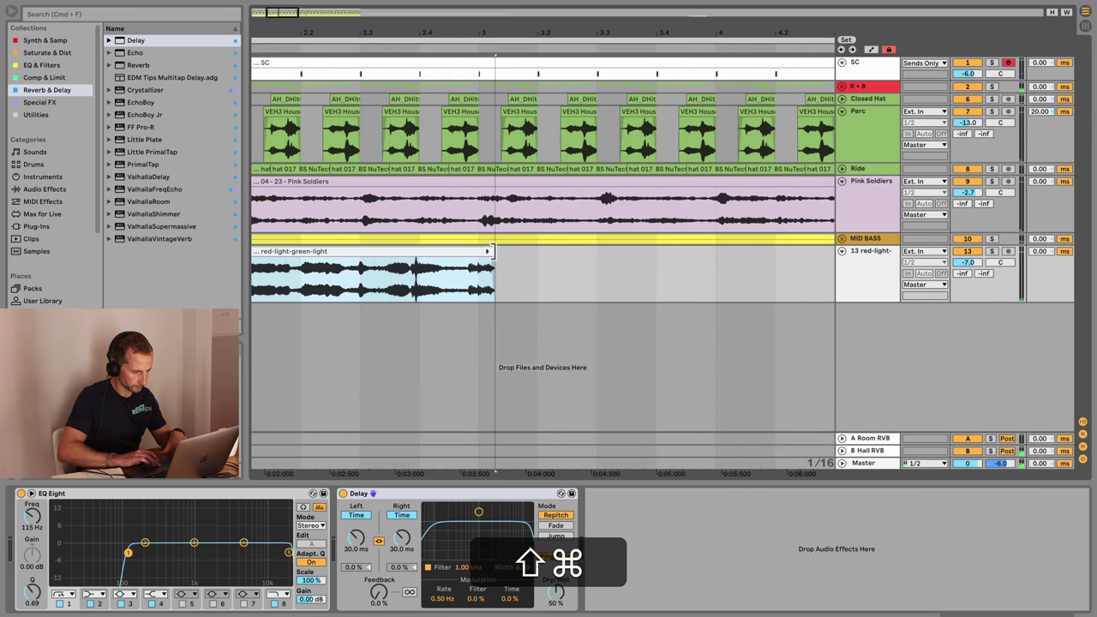
click(488, 252)
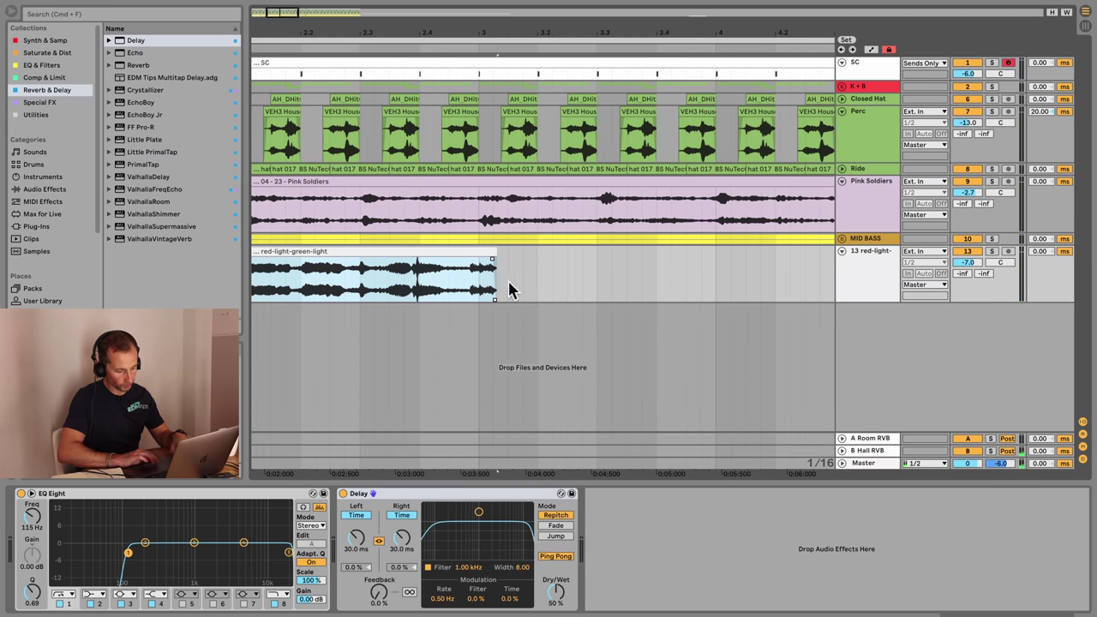
- Trim the stretched vocal phrase's overhang back to bar 3 and audition it with the loop
drag(480, 275, 519, 276)
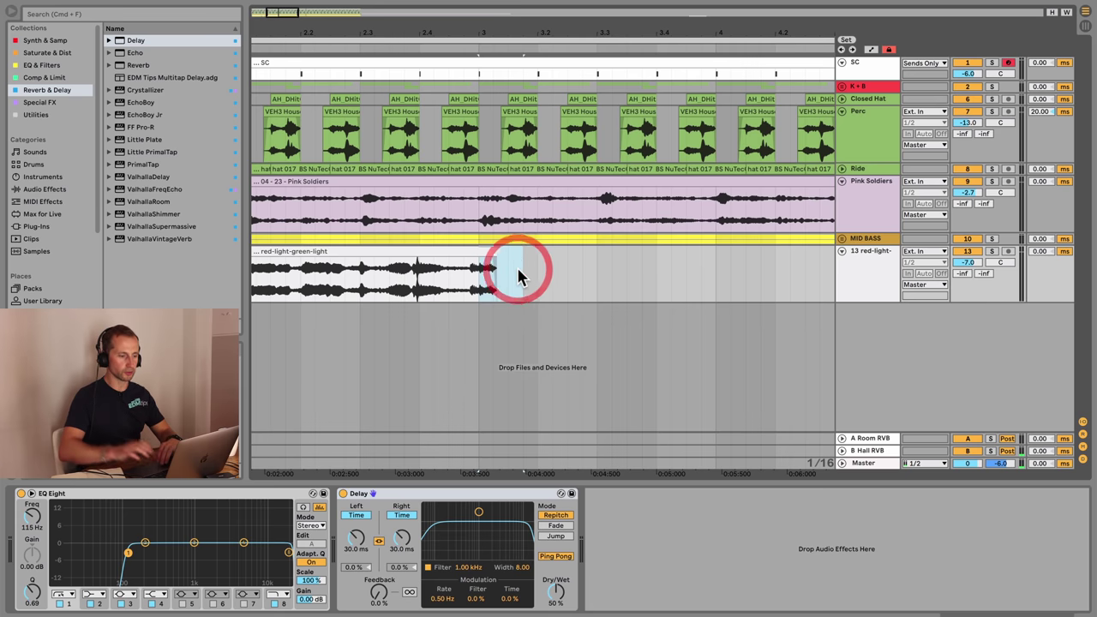
key(BackSpace)
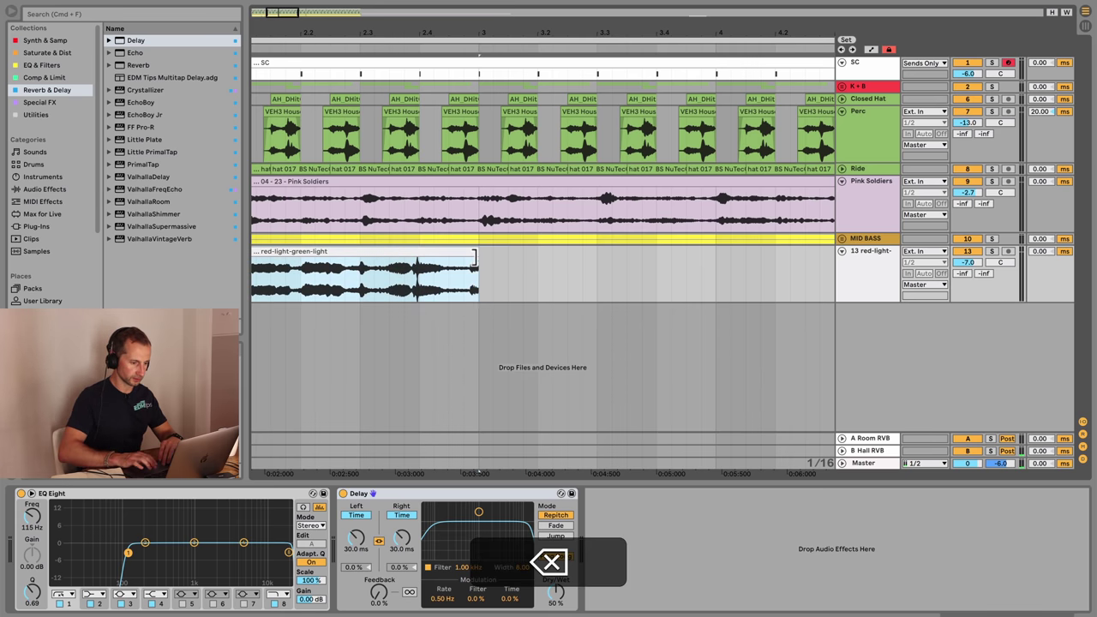
click(472, 252)
key(space)
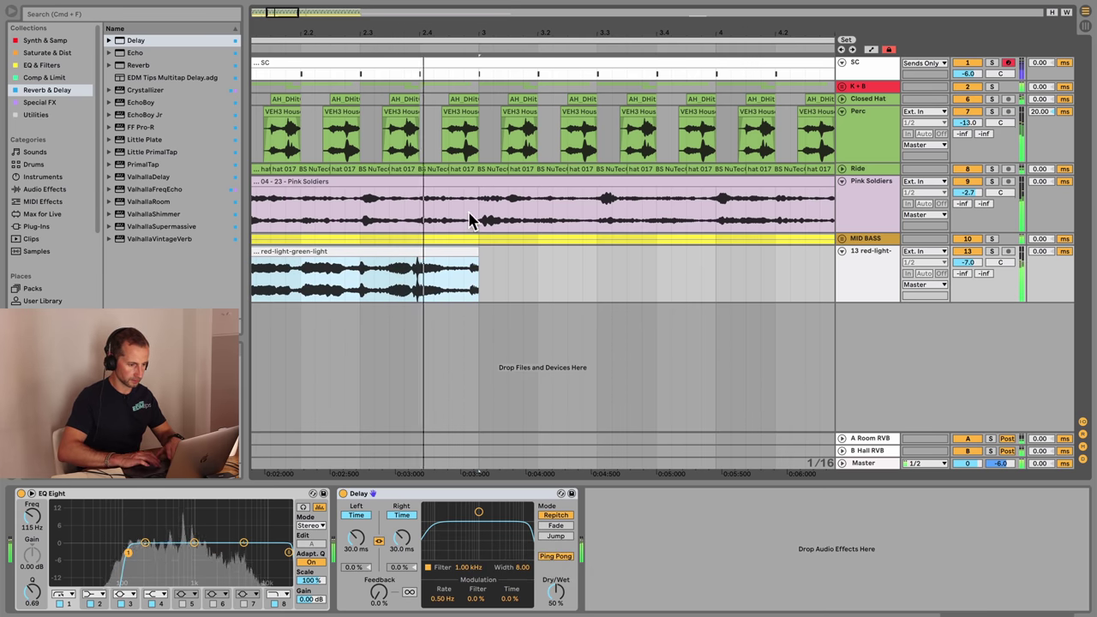
key(space)
- Duplicate the first four bars of the red-light vocal track so that the vocal repeats from bar 5
drag(533, 39, 532, 25)
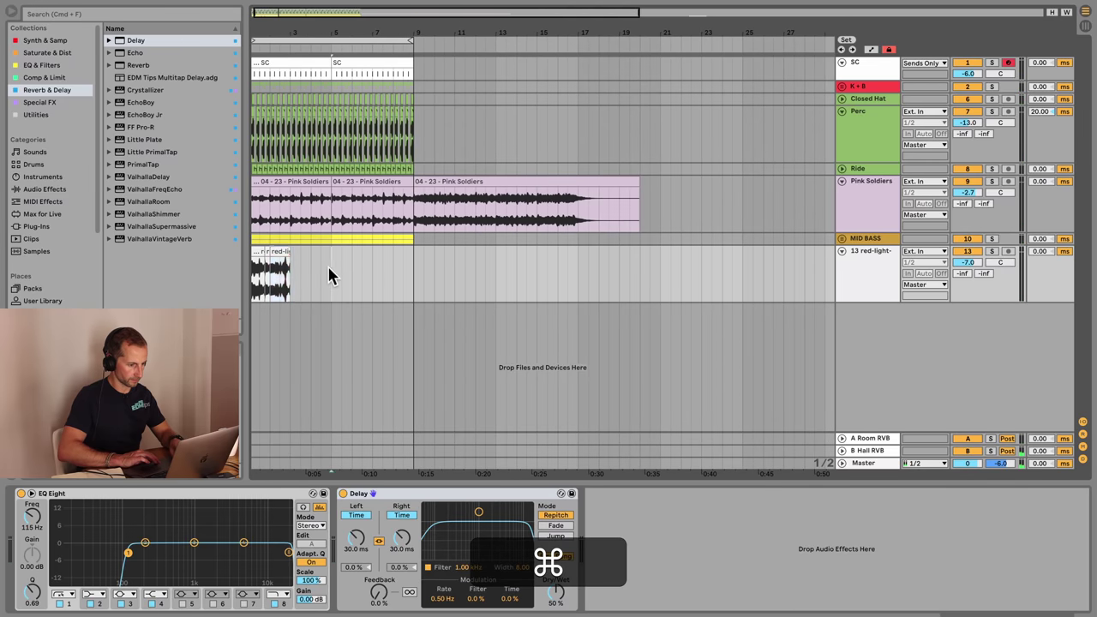
drag(327, 273, 247, 267)
key(super+d)
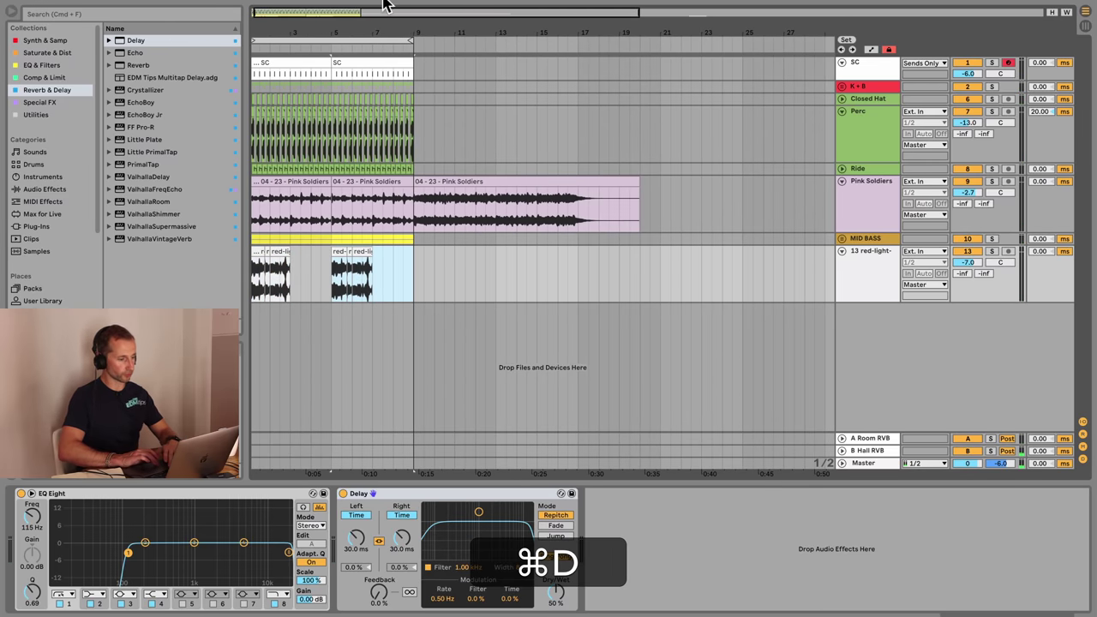
click(469, 3)
- Insert a third return track after Hall RVB in the Session mixer and rename it Echo
click(868, 279)
key(Tab)
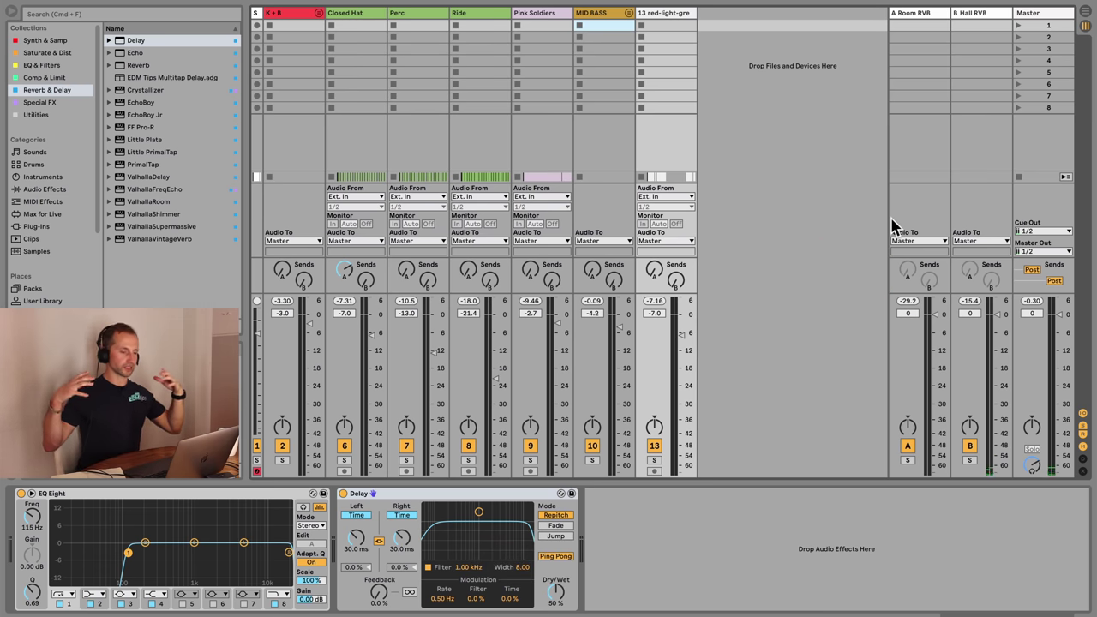
click(990, 15)
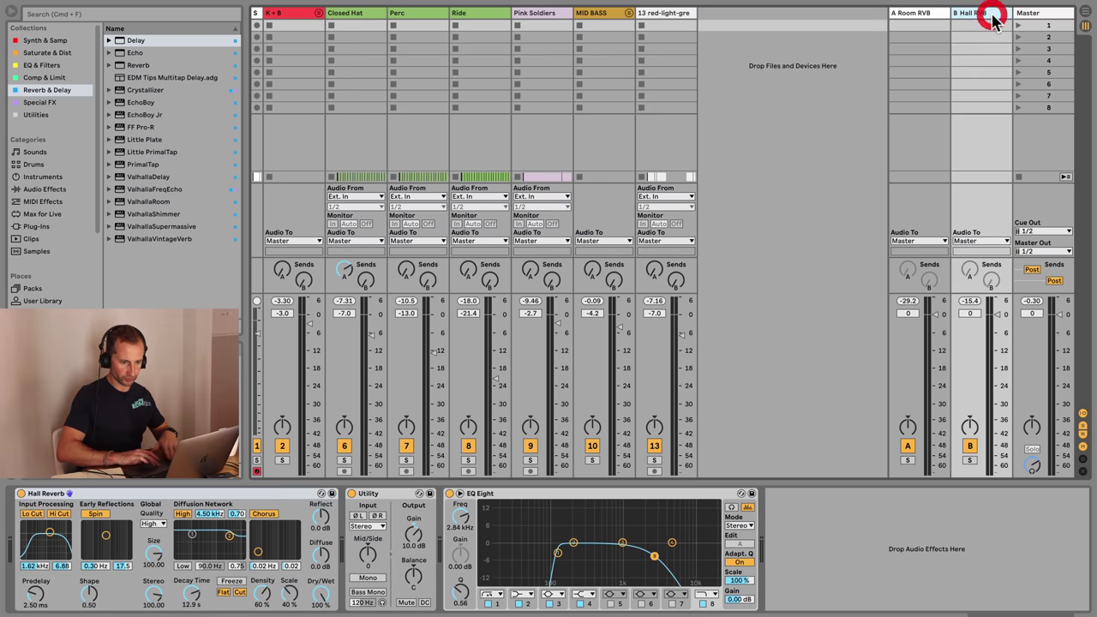
key(alt+super+t)
click(993, 18)
text(D)
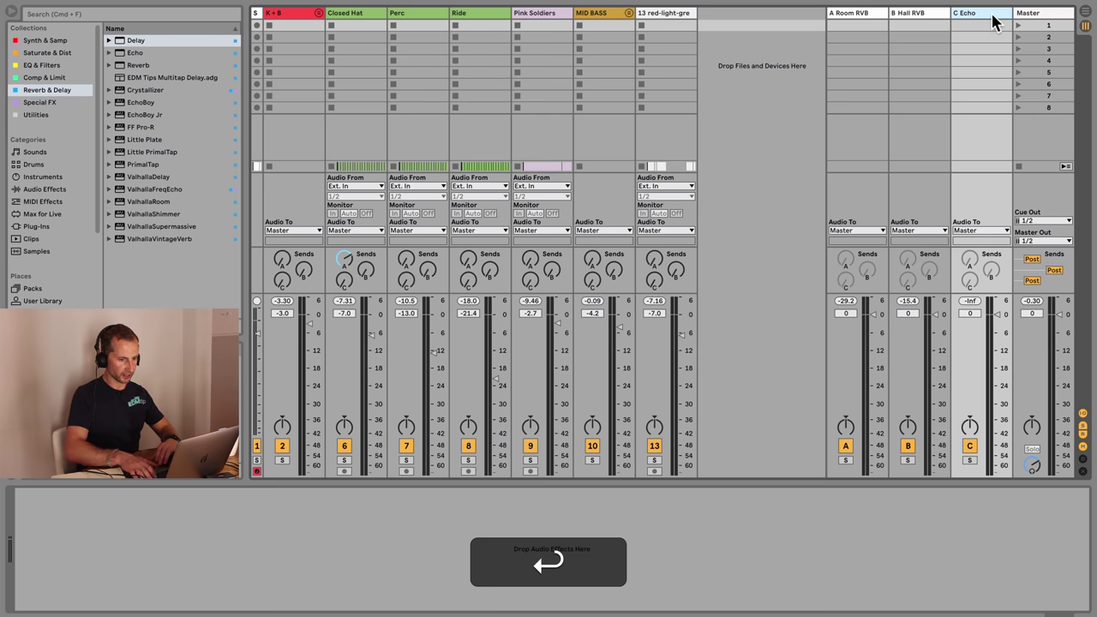
- Load the Echo effect on the new return track with Dry/Wet at 100%
click(40, 65)
click(37, 77)
click(44, 89)
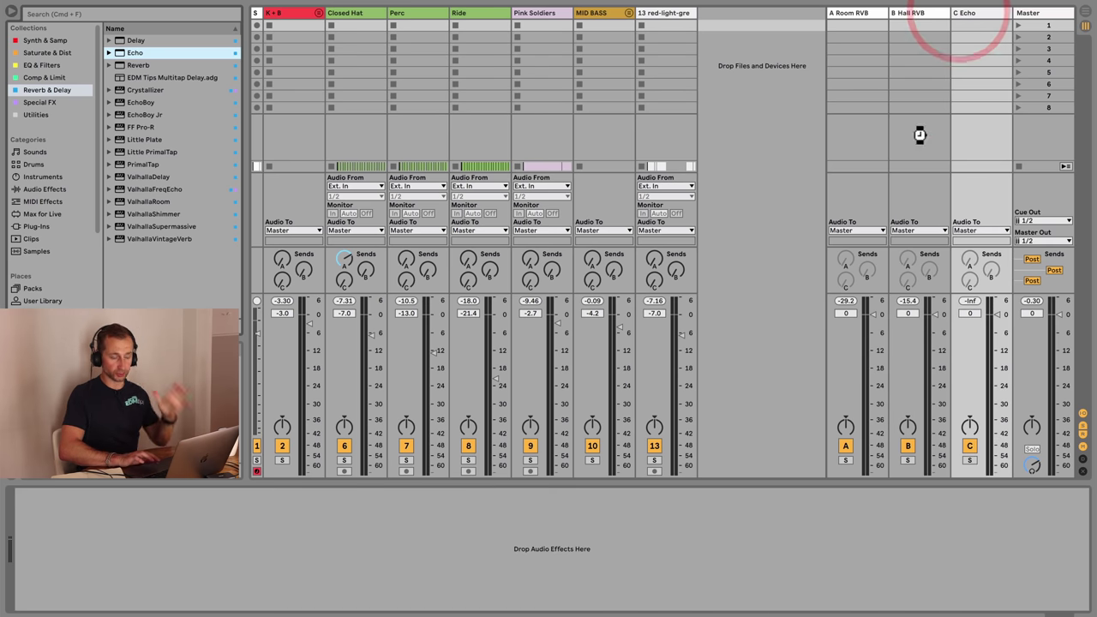
key(Return)
click(333, 590)
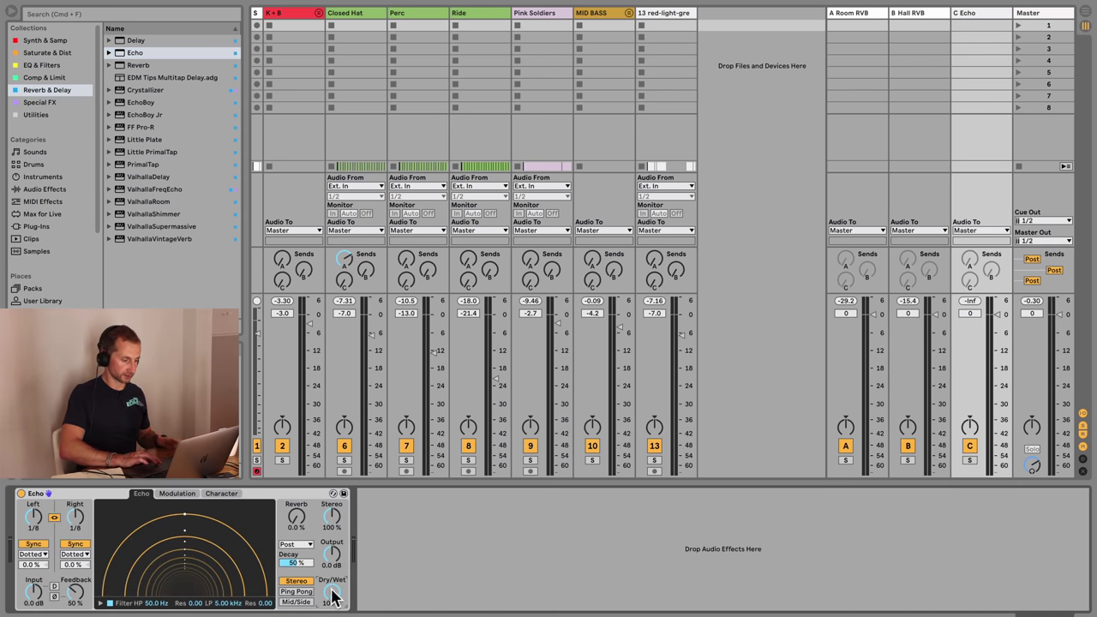
- Set the Echo to Ping Pong with 1/2 Notes delay times and 100% feedback, and return to the Arrangement
click(297, 592)
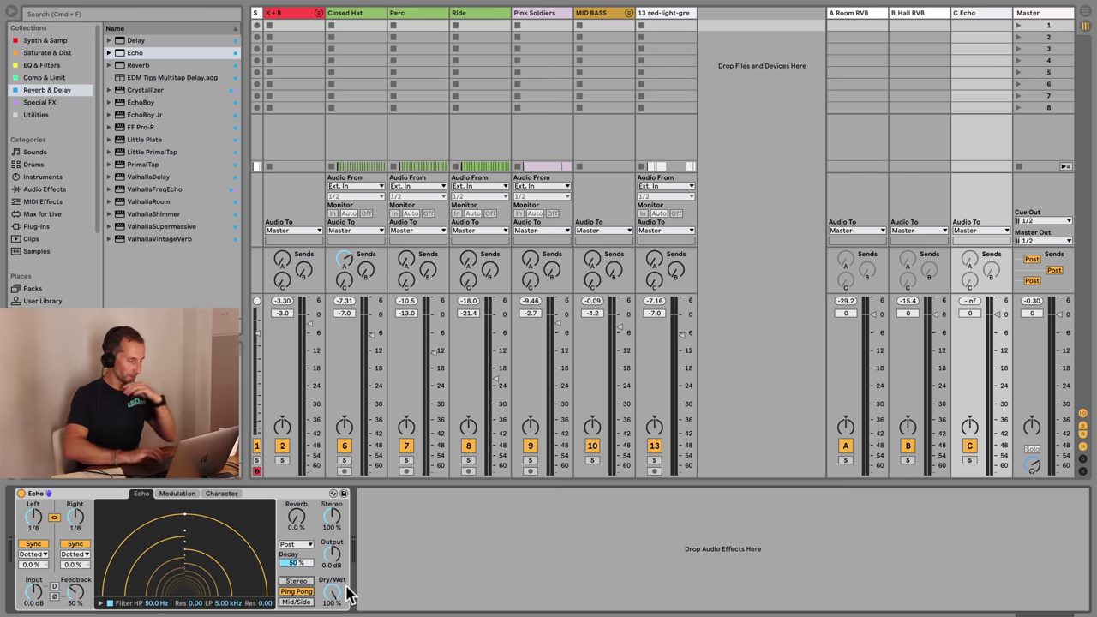
click(74, 554)
click(73, 565)
drag(77, 518, 77, 471)
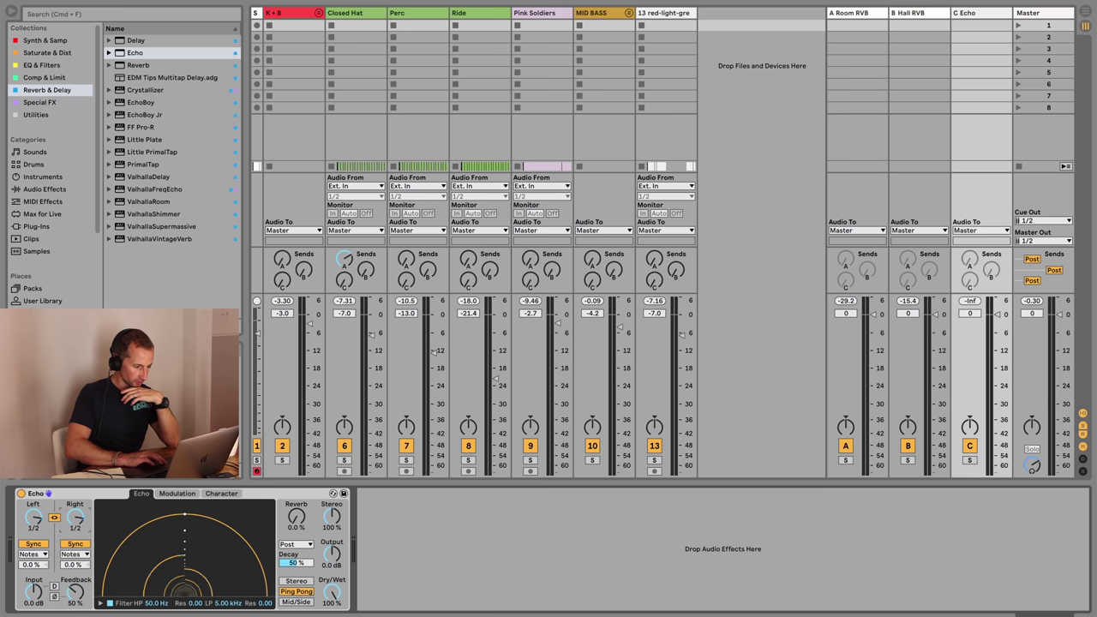
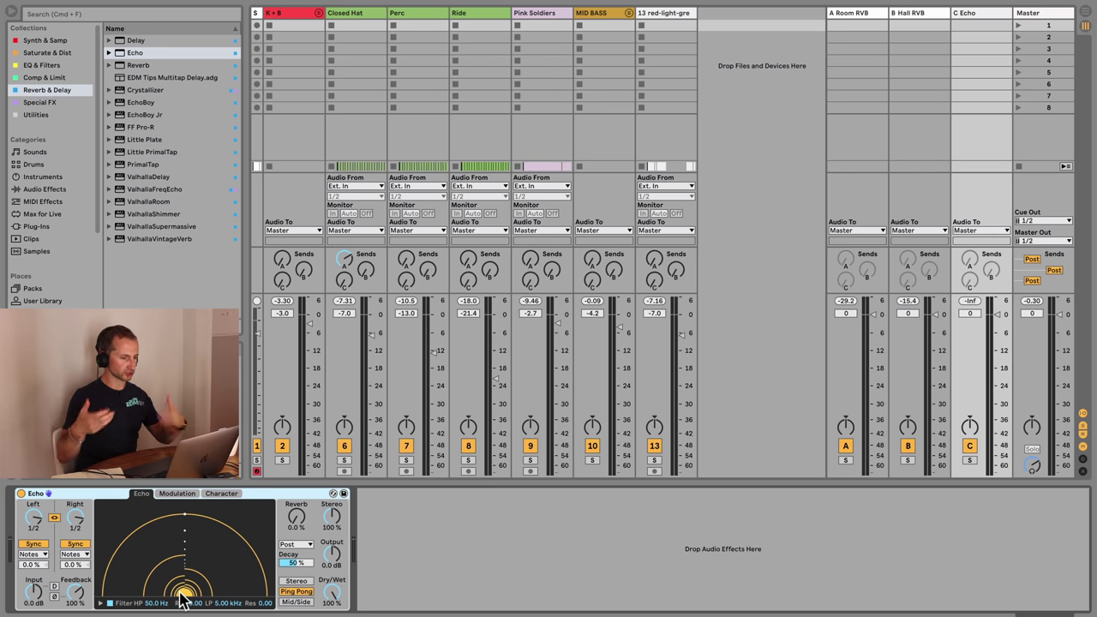
key(Tab)
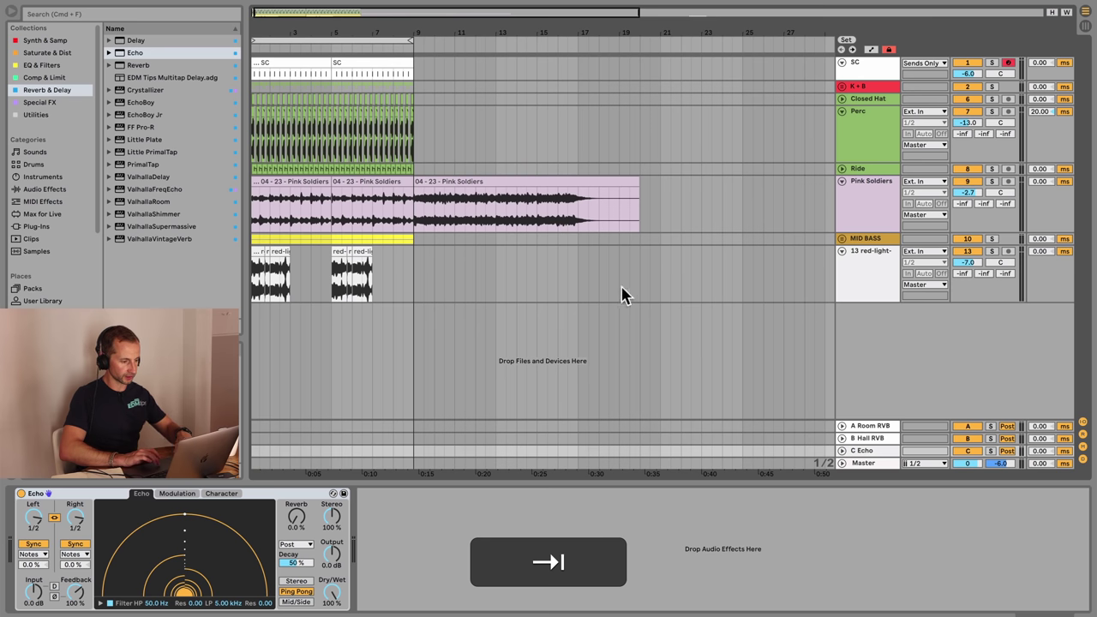
- Mute the MID BASS and Pink Soldiers tracks, select the red-light vocal track, and start playback
click(967, 240)
click(965, 179)
click(864, 256)
key(space)
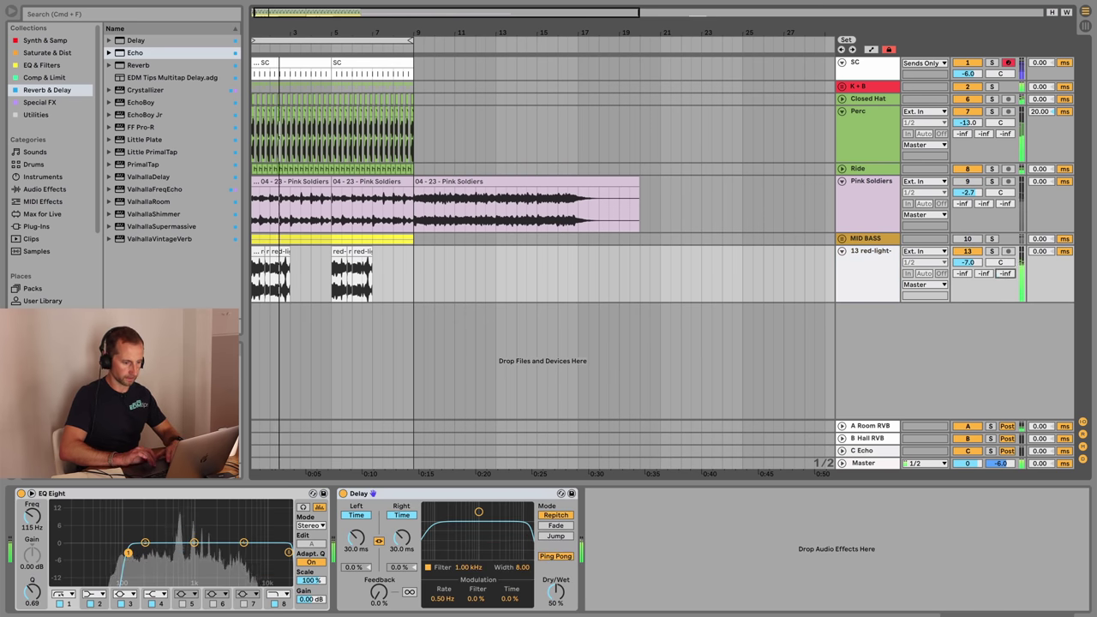
- Set the red-light vocal track's send to the Echo return to 0 dB
click(1007, 273)
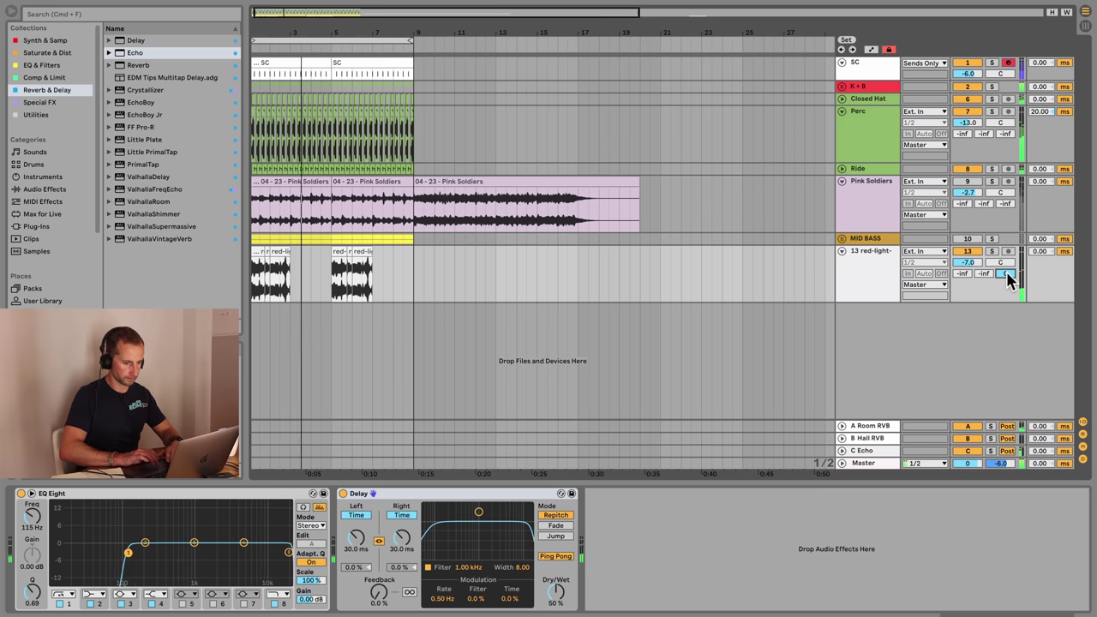
text(0)
drag(1006, 273, 1005, 343)
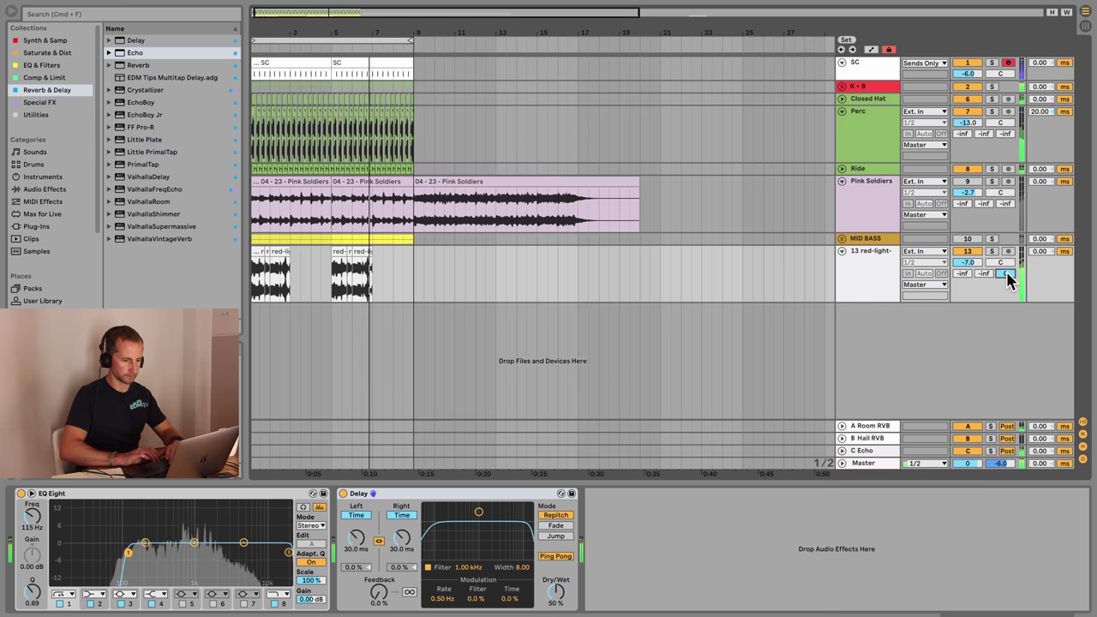
text(0)
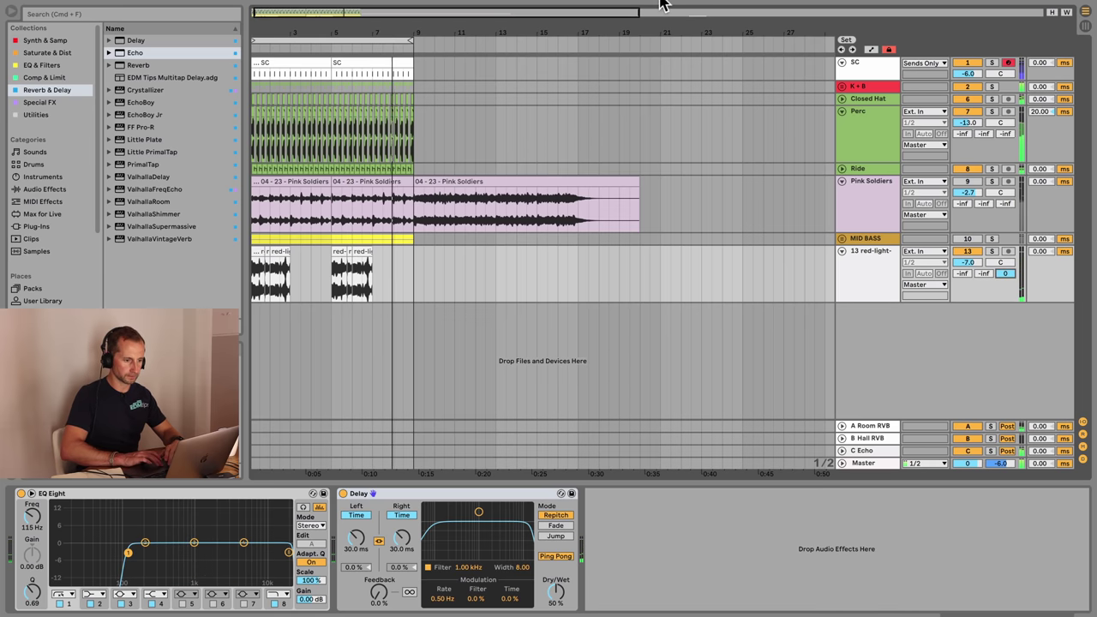
- Unmute the Pink Soldiers track and move the stray red-light clip from around bar 33 back to end at bar 17
click(966, 187)
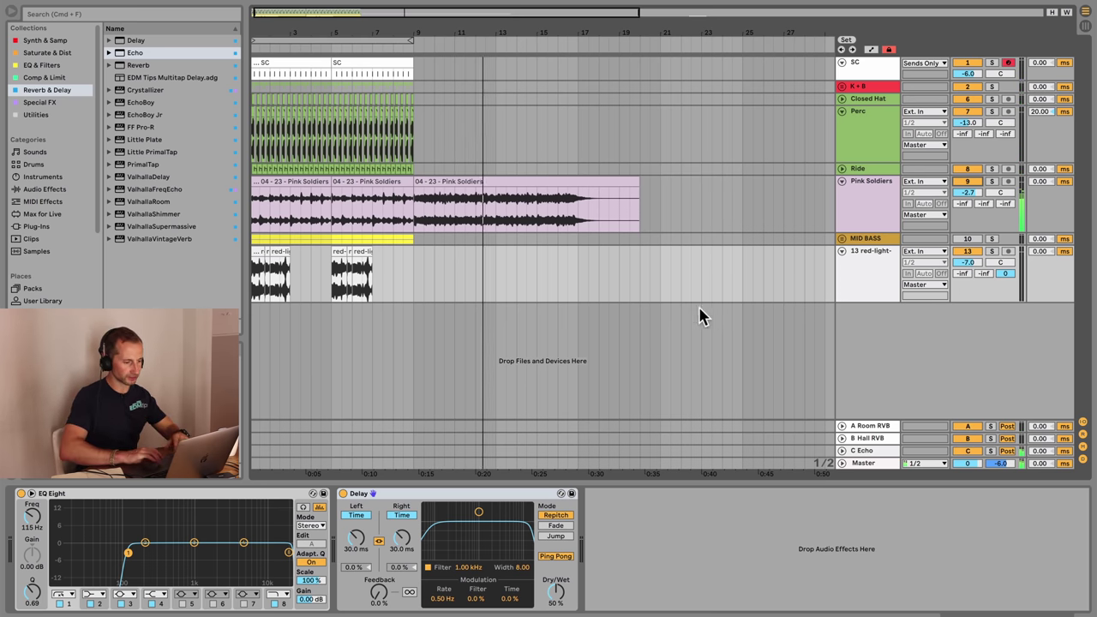
scroll(695, 313, right, 5)
scroll(694, 314, right, 5)
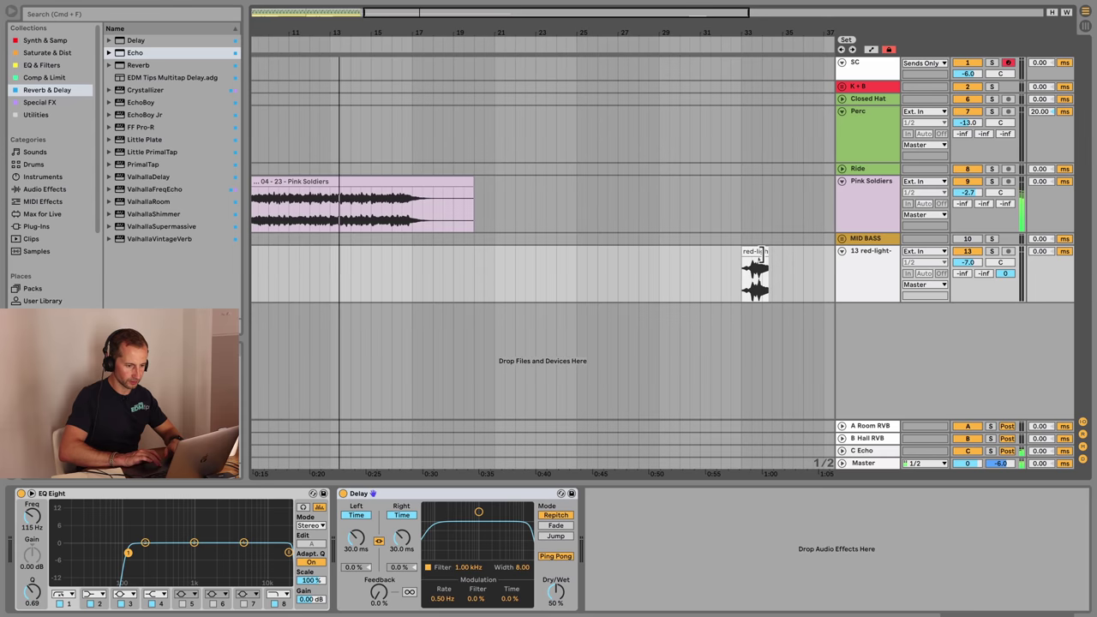
drag(759, 253, 398, 253)
- Copy the first eight bars of the SC, drum and Pink Soldiers tracks and paste them at bar 17
drag(313, 36, 392, 21)
drag(354, 227, 233, 47)
key(super+c)
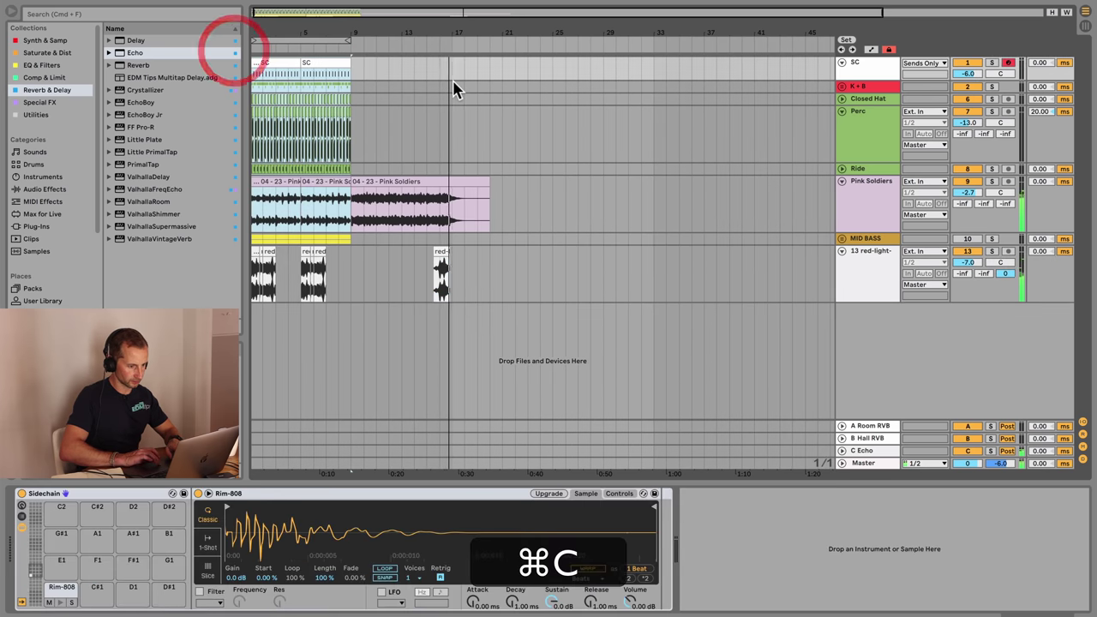
click(455, 74)
key(super+v)
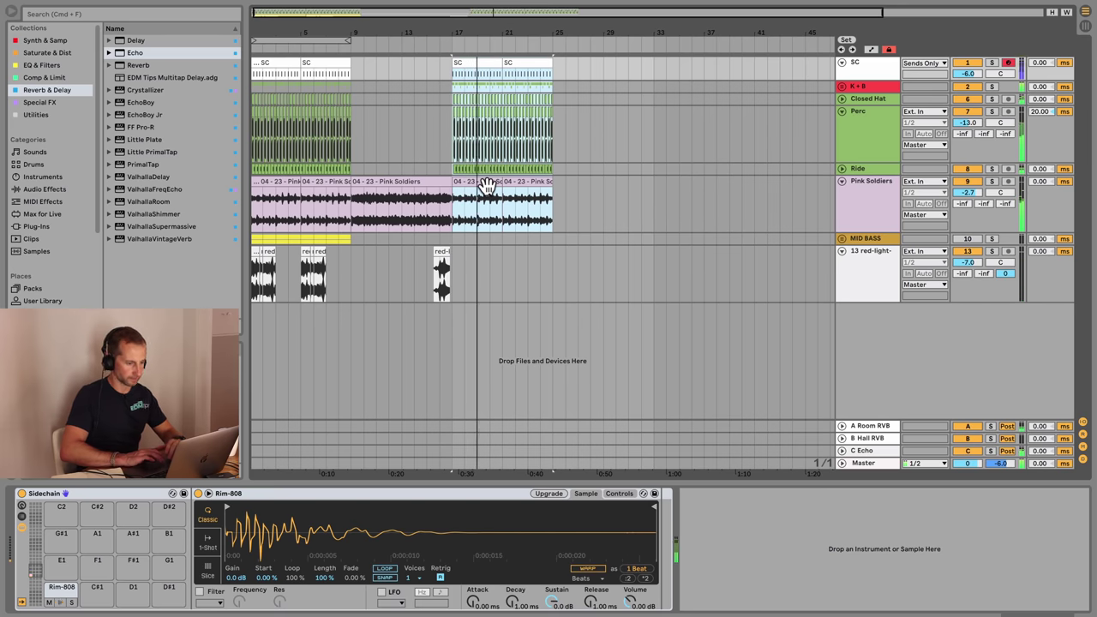
- Audition the Echo return in solo, stop playback, and raise the Echo feedback to 110%
click(991, 450)
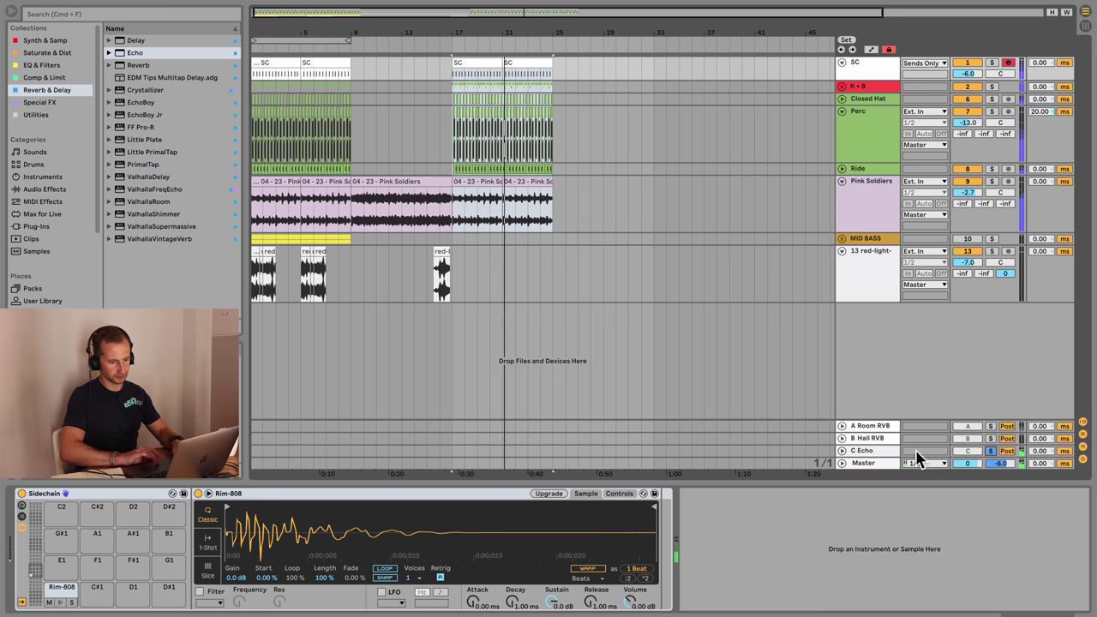
click(862, 450)
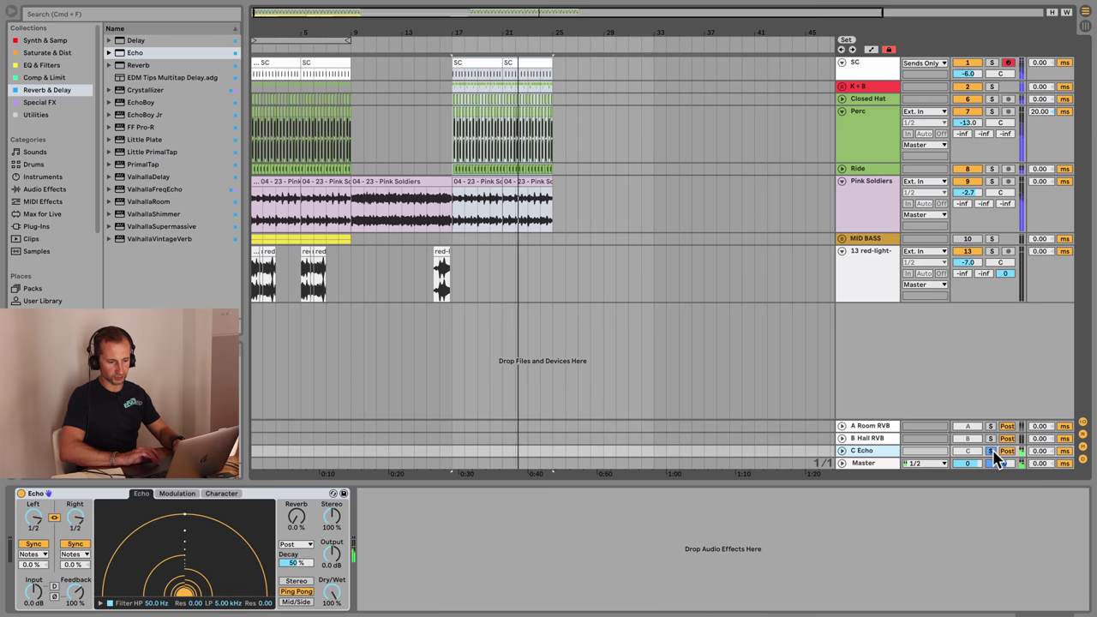
click(991, 451)
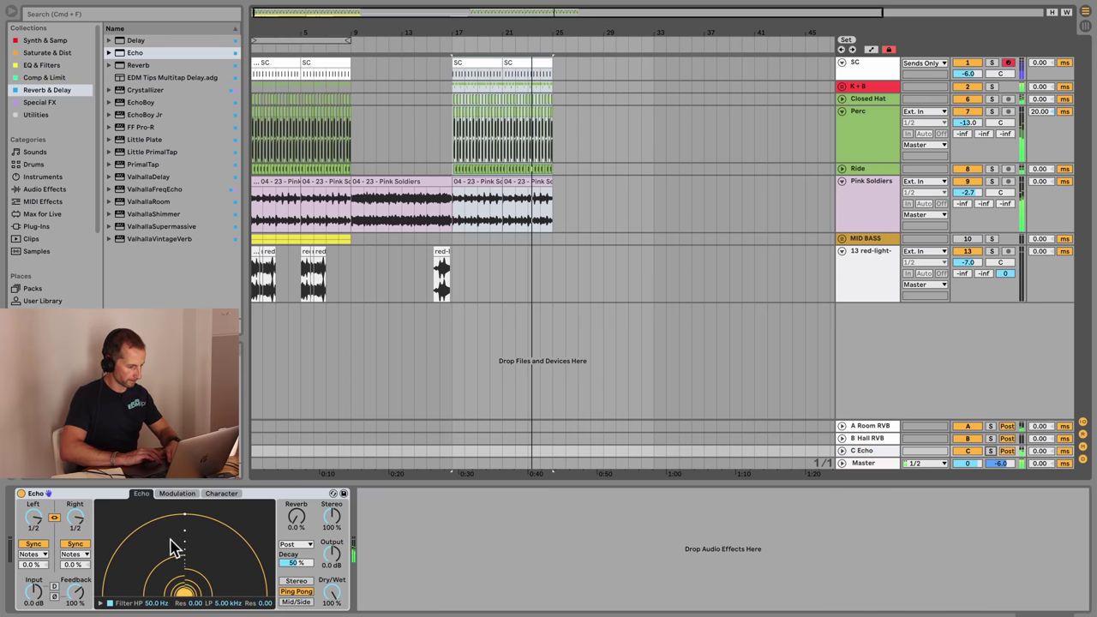
key(space)
drag(75, 593, 76, 583)
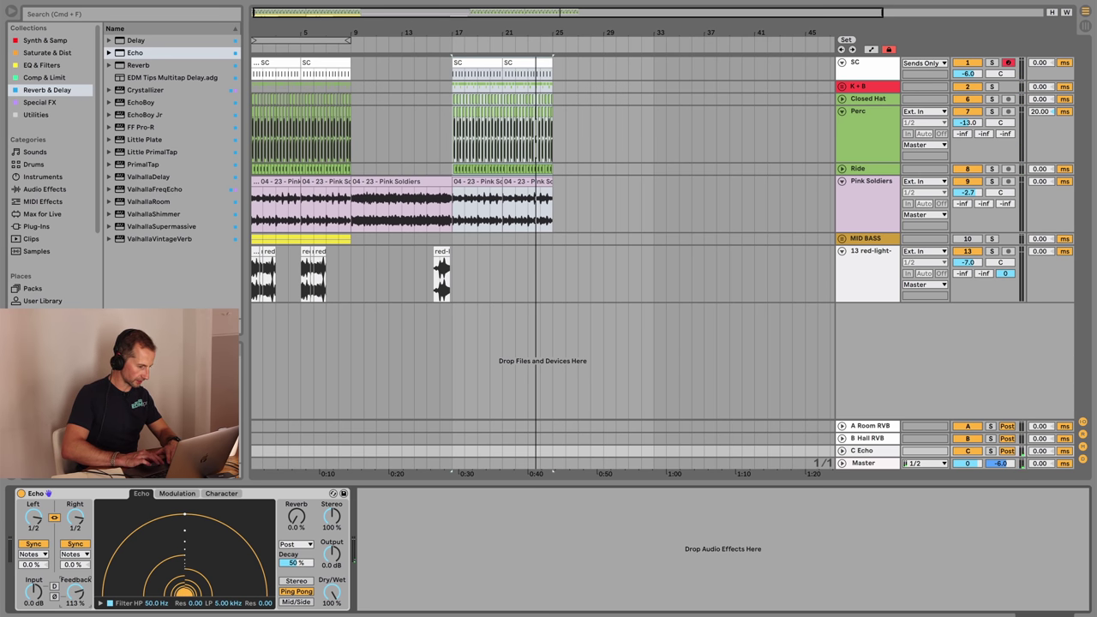
- Add an EQ Eight after Echo on the return track and set its low cut to 90.2 Hz
click(42, 65)
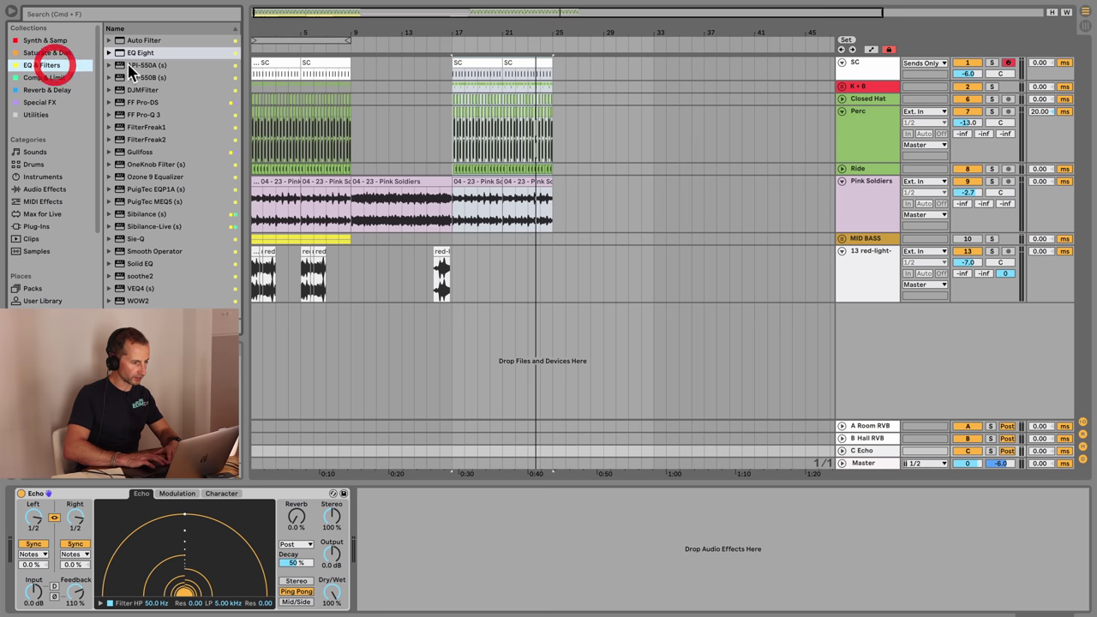
drag(140, 52, 445, 537)
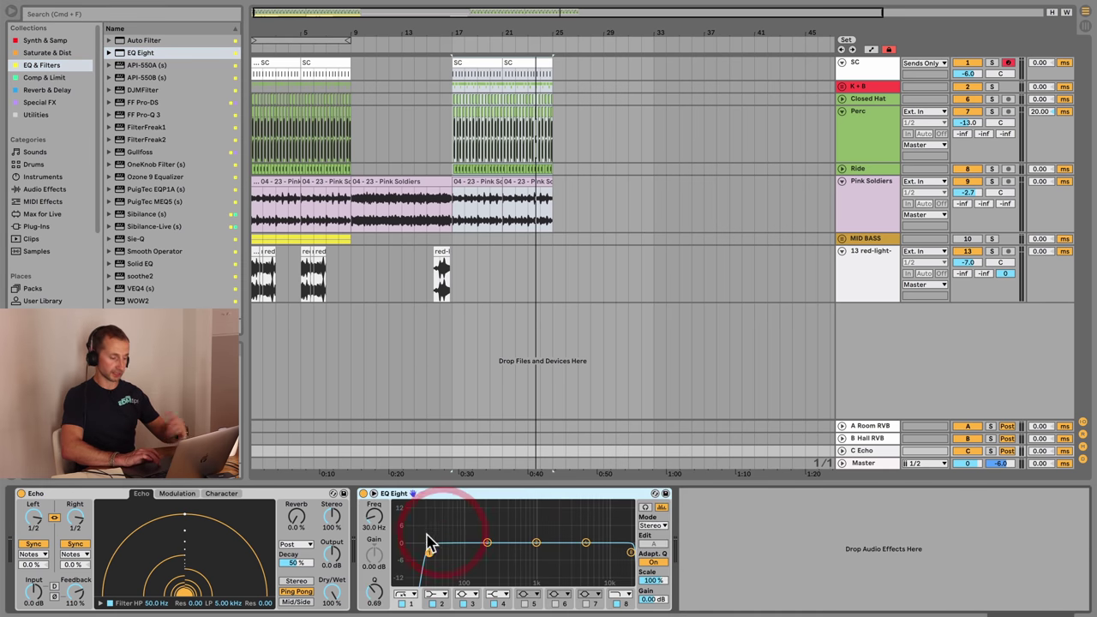
drag(380, 517, 380, 509)
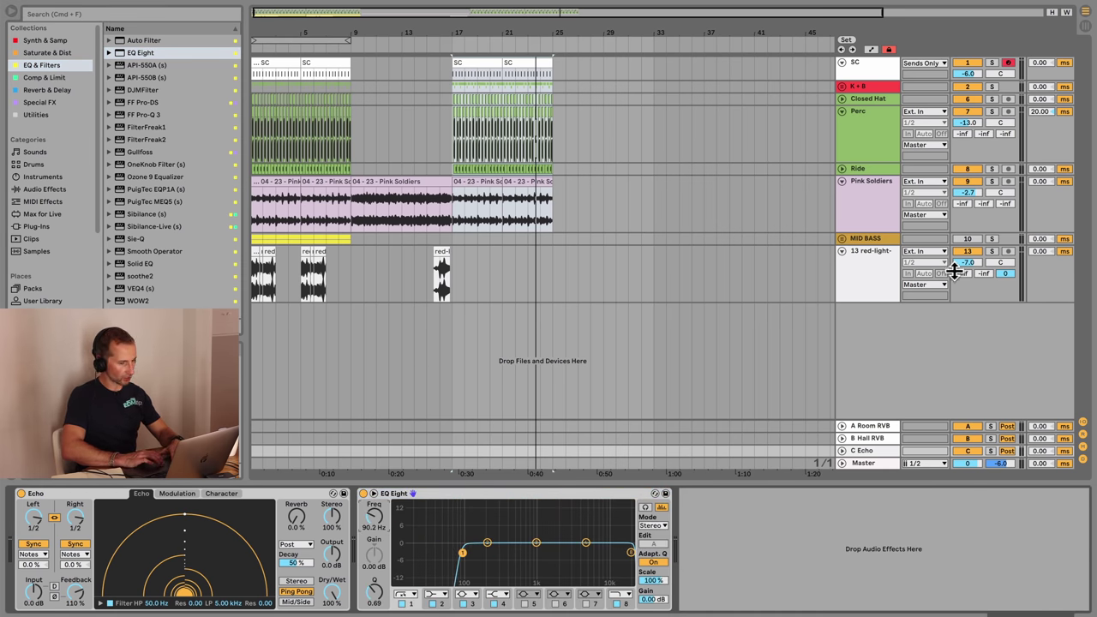
- Copy the Pump Compressor from MID BASS to the end of the Echo return chain and set its ratio to 1.68:1
click(889, 235)
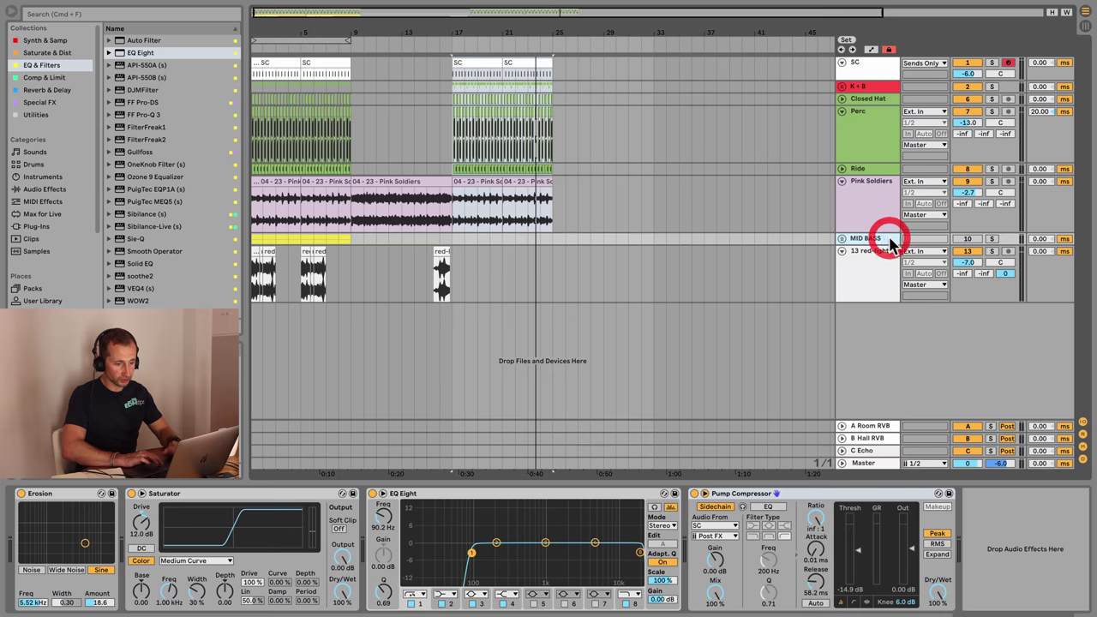
super+click(846, 493)
key(super+c)
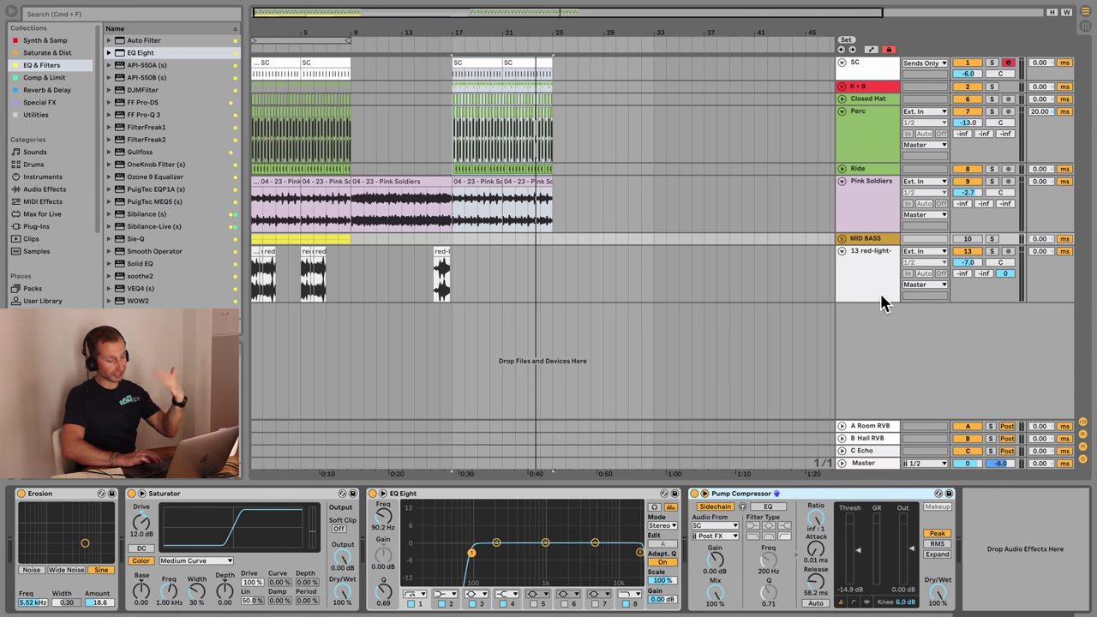
click(869, 449)
key(super+v)
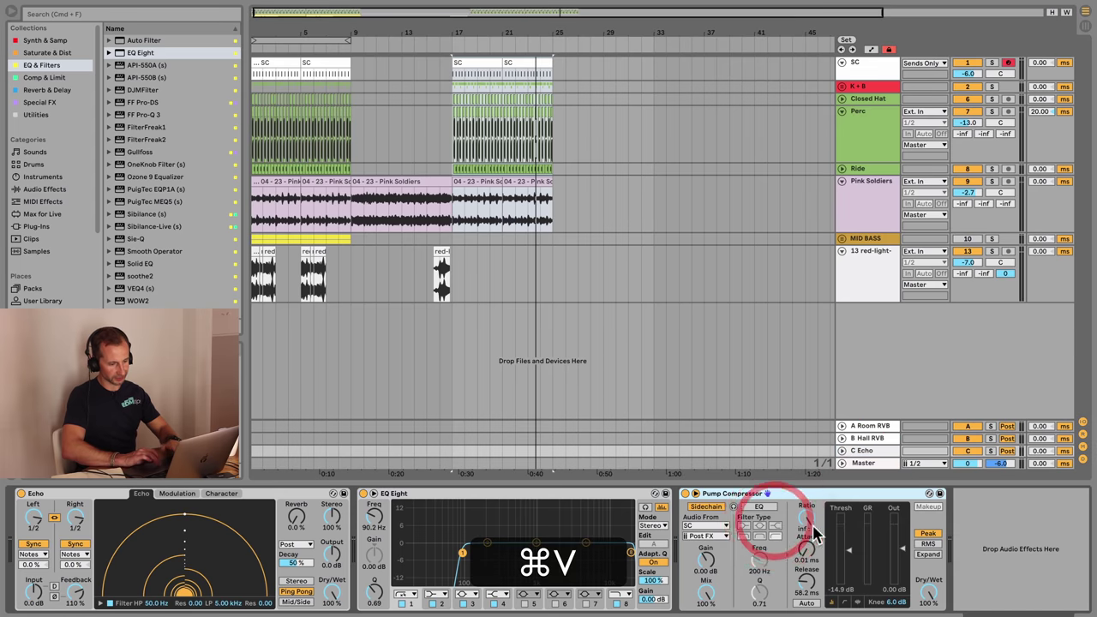
drag(811, 524, 811, 549)
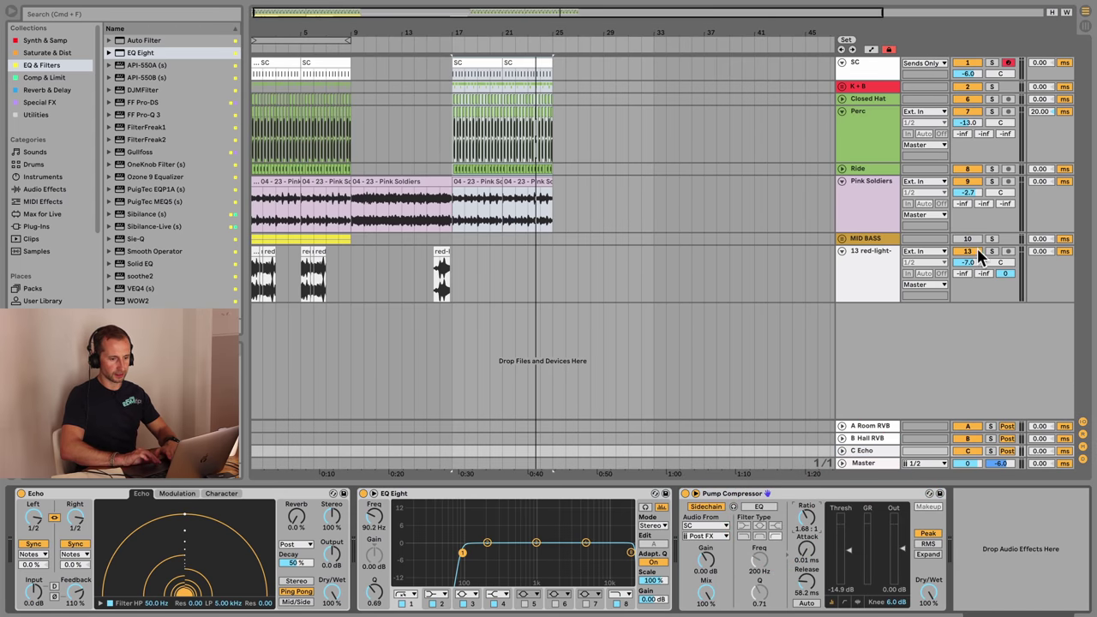
- Unmute MID BASS, reset the red-light vocal's Echo send to -inf, and show that send's automation in the arrangement
click(967, 240)
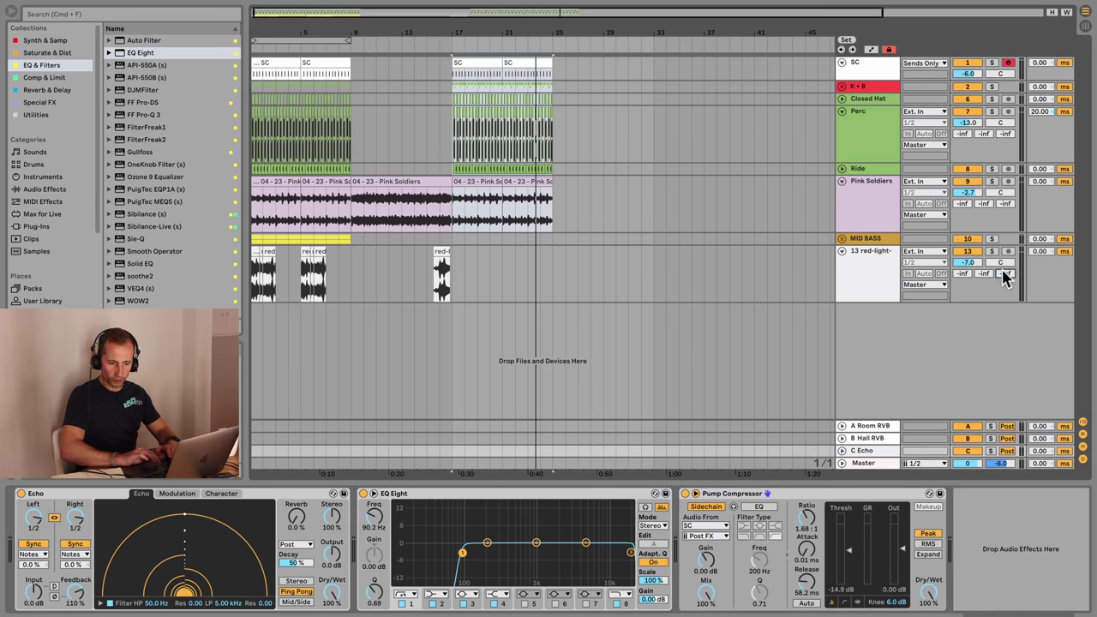
right_click(1006, 276)
click(969, 314)
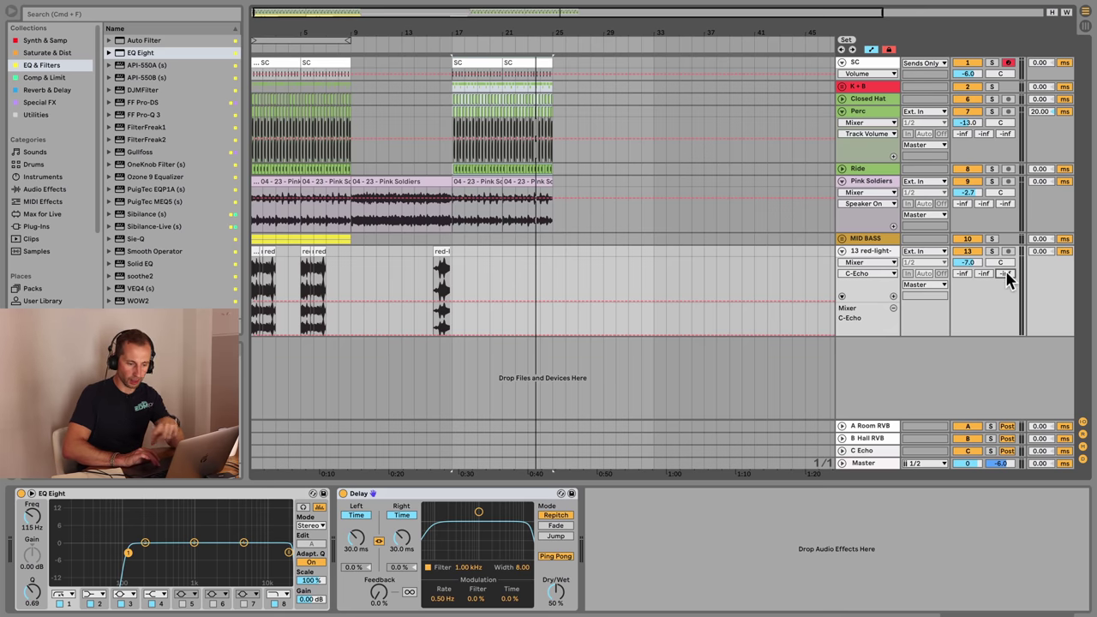
- Automate the vocal's Echo send to rise during the bar 5 phrase, fall to -inf by bar 9, and rise again at the last clip
click(309, 300)
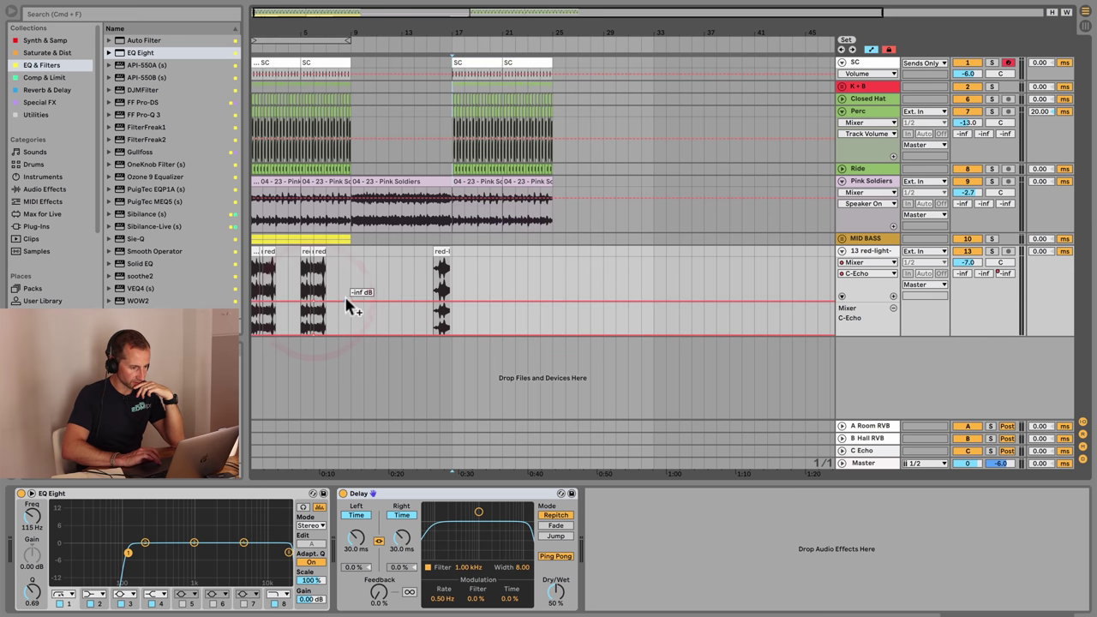
drag(318, 303, 340, 259)
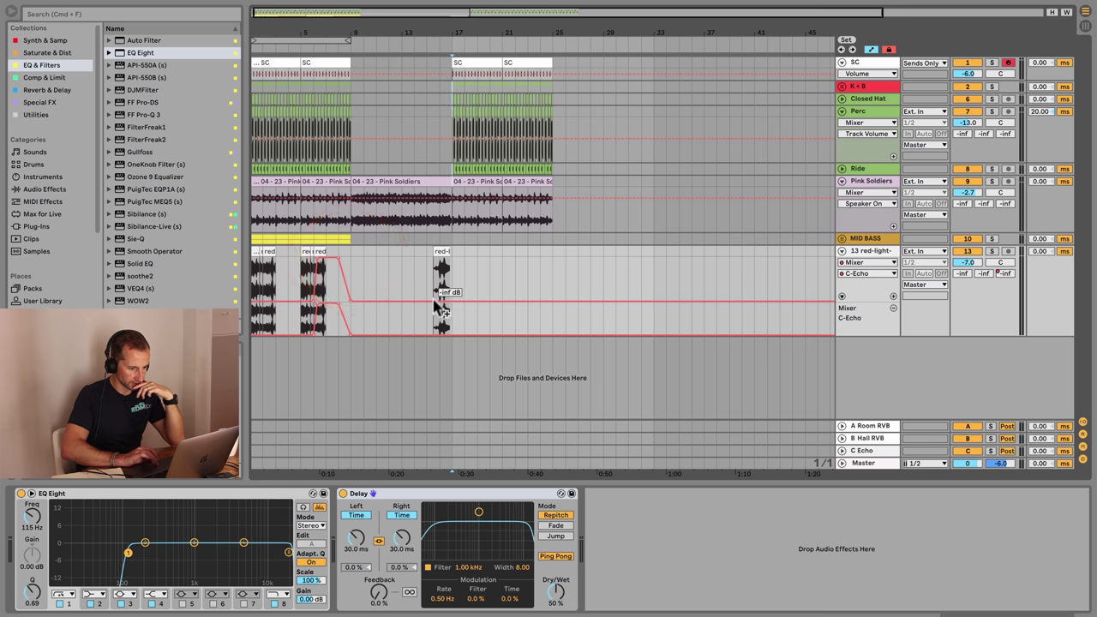
drag(438, 302, 440, 257)
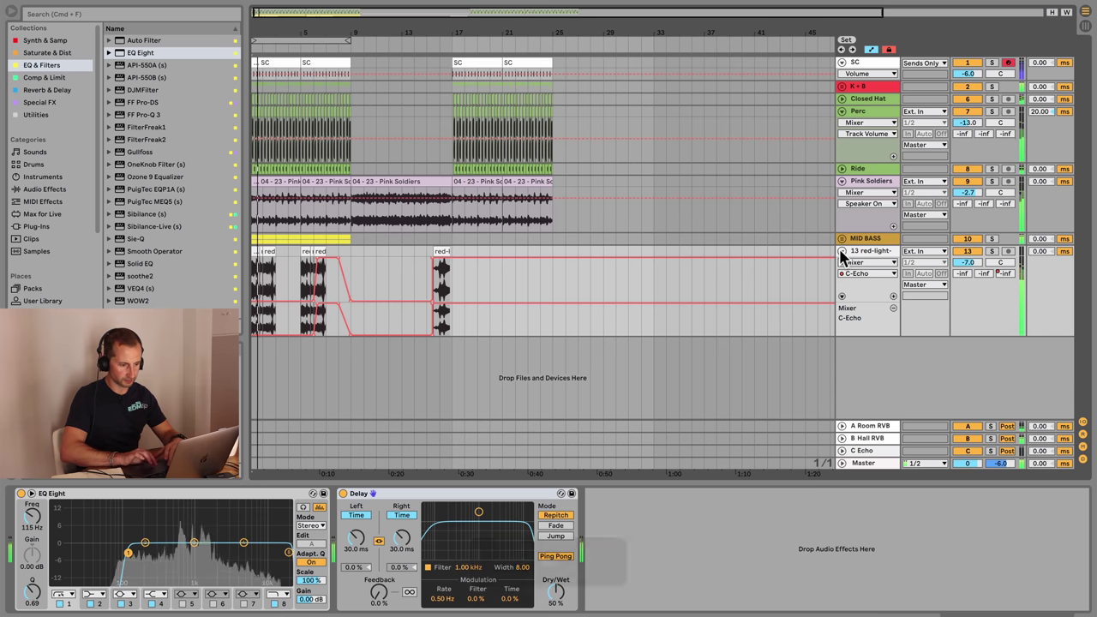
- Fold the red-light vocal track, mute MID BASS, and clear its clips from the first eight bars while playing from the start
click(842, 251)
key(space)
click(973, 238)
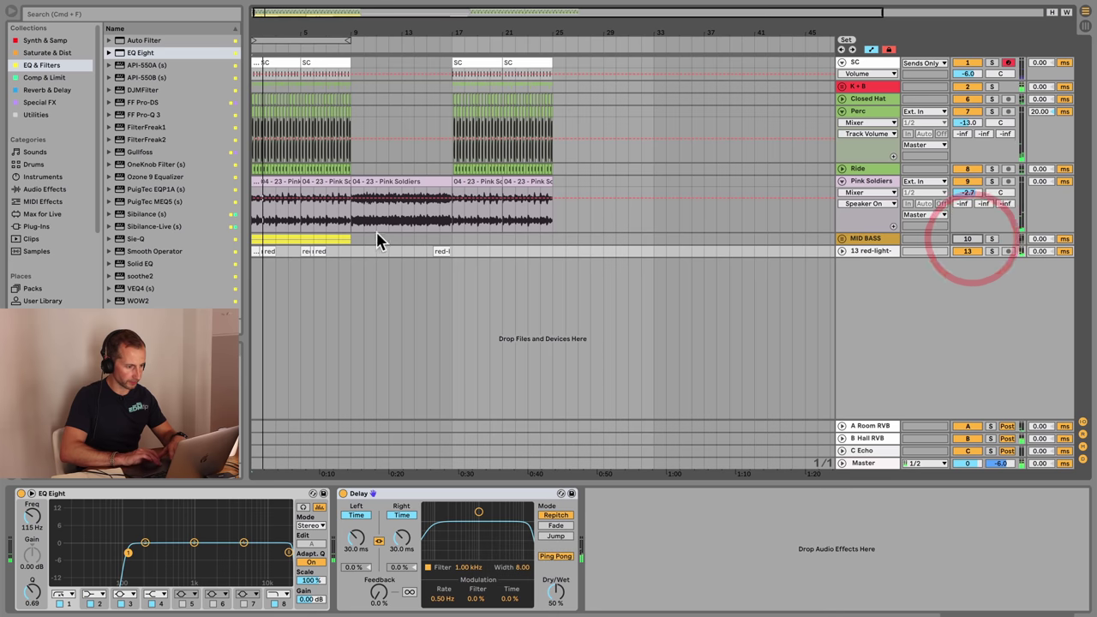
drag(356, 239, 236, 240)
key(super+c)
key(super+BackSpace)
key(space)
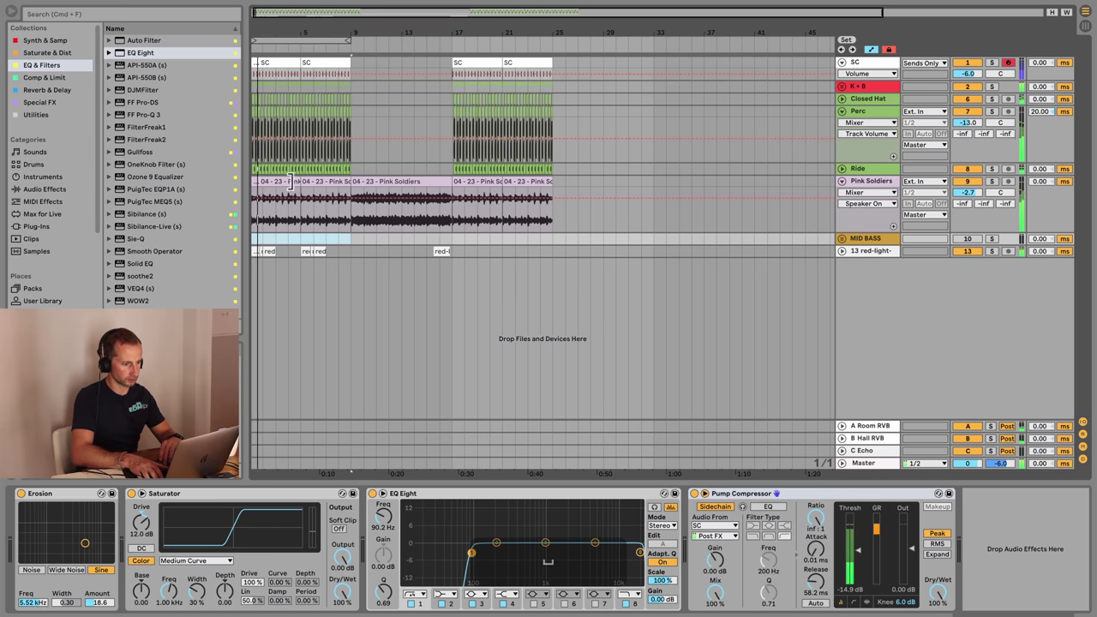
key(XF86AudioRaiseVolume)
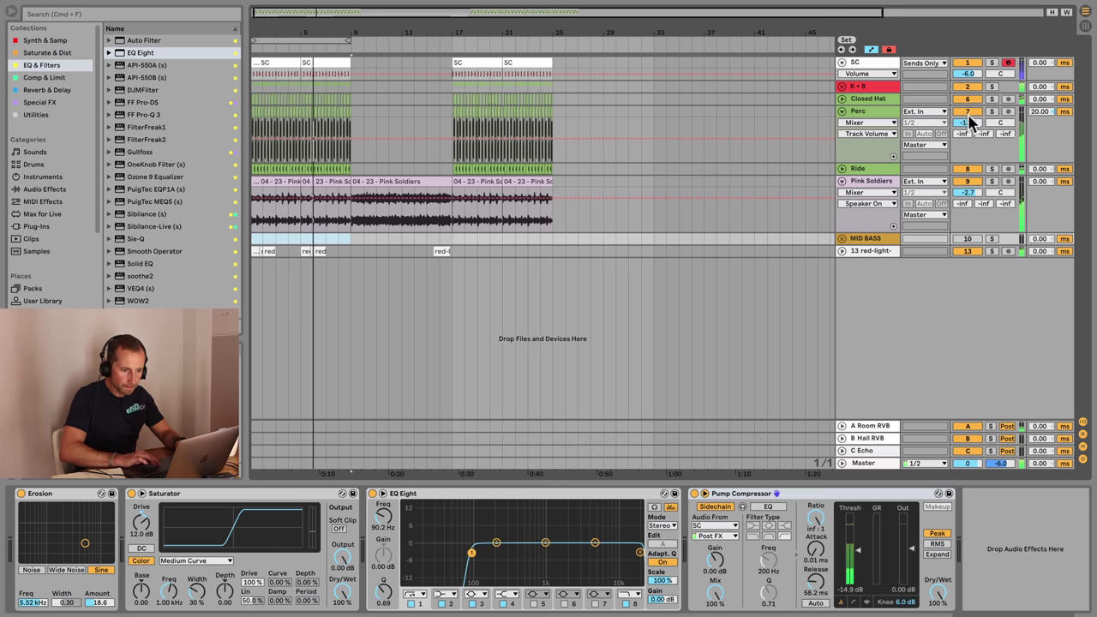
- Mute the Ride track and delete its clips from the first eight bars
click(960, 169)
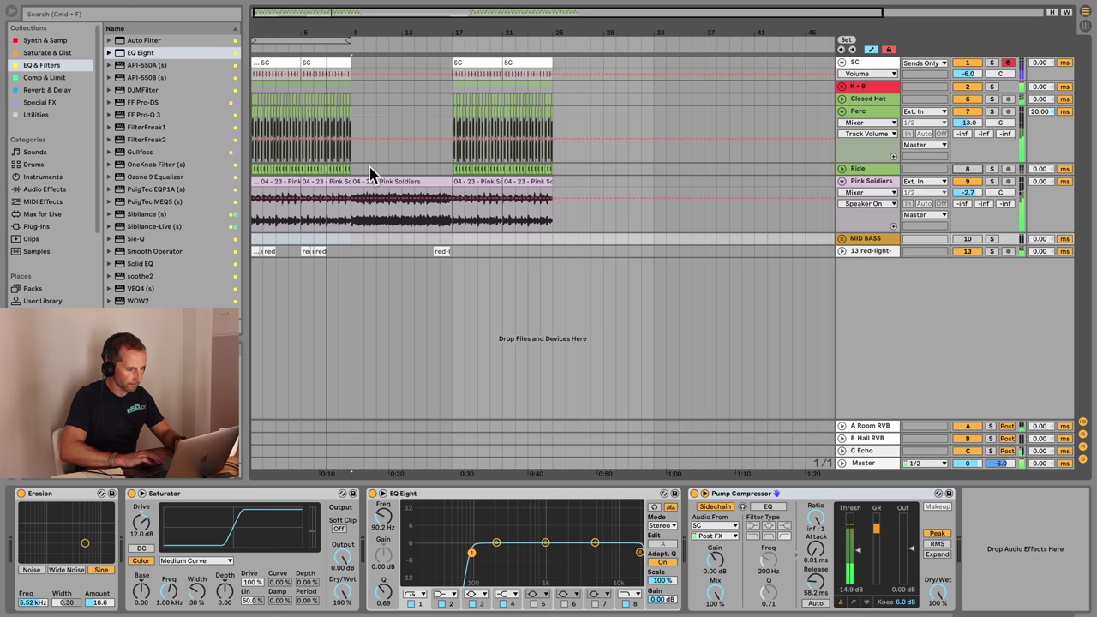
click(314, 171)
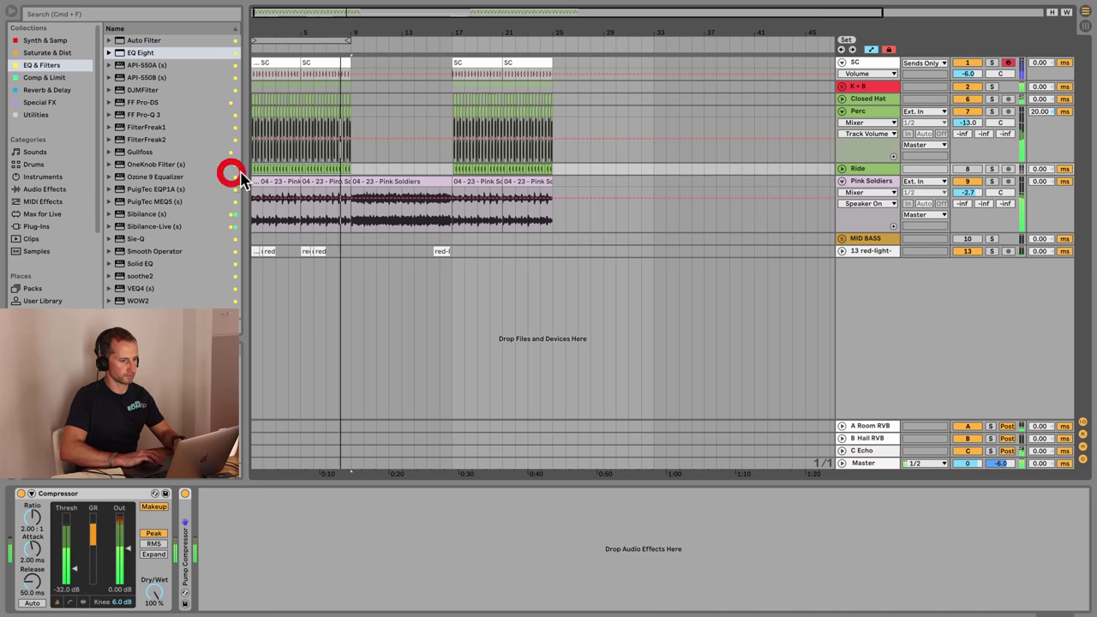
click(973, 240)
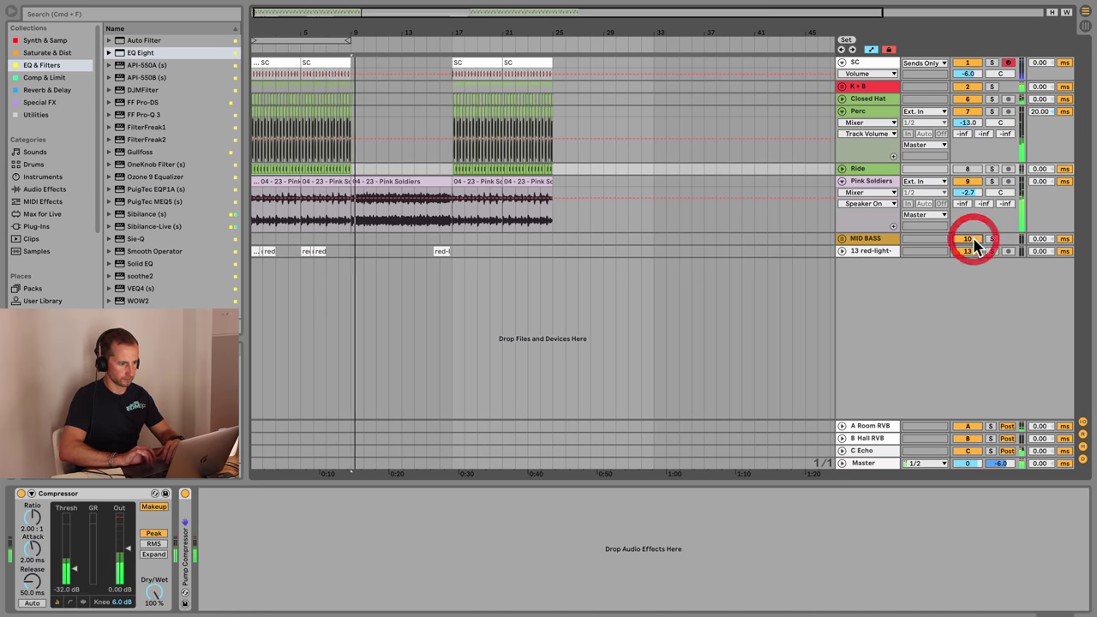
click(970, 239)
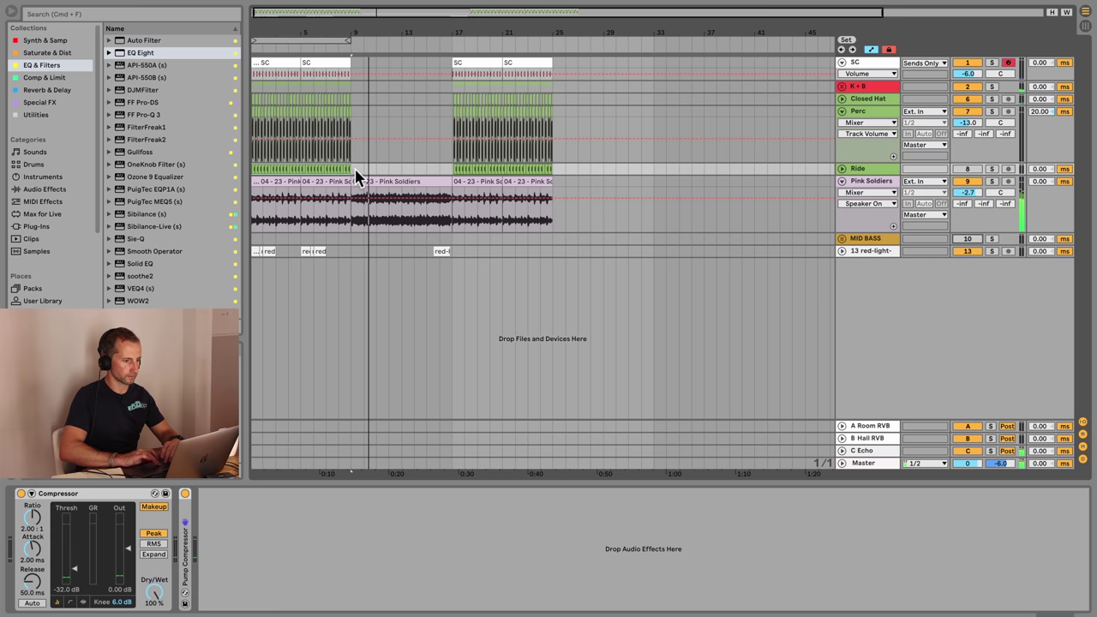
click(250, 171)
key(BackSpace)
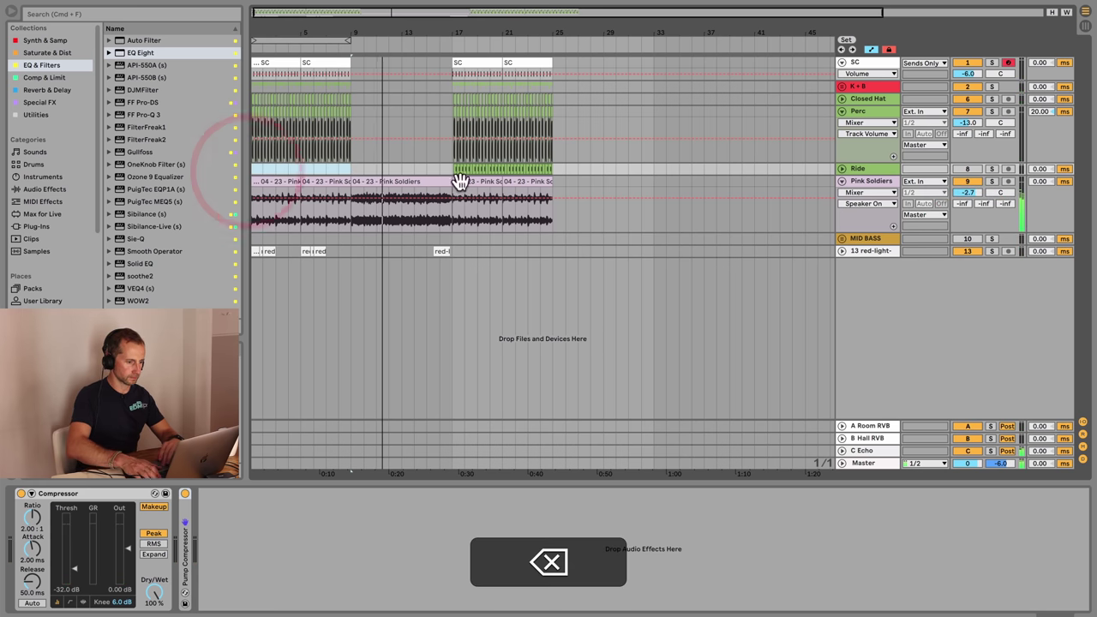
- Set the feedback of the Echo on the C return track to 100%
click(873, 462)
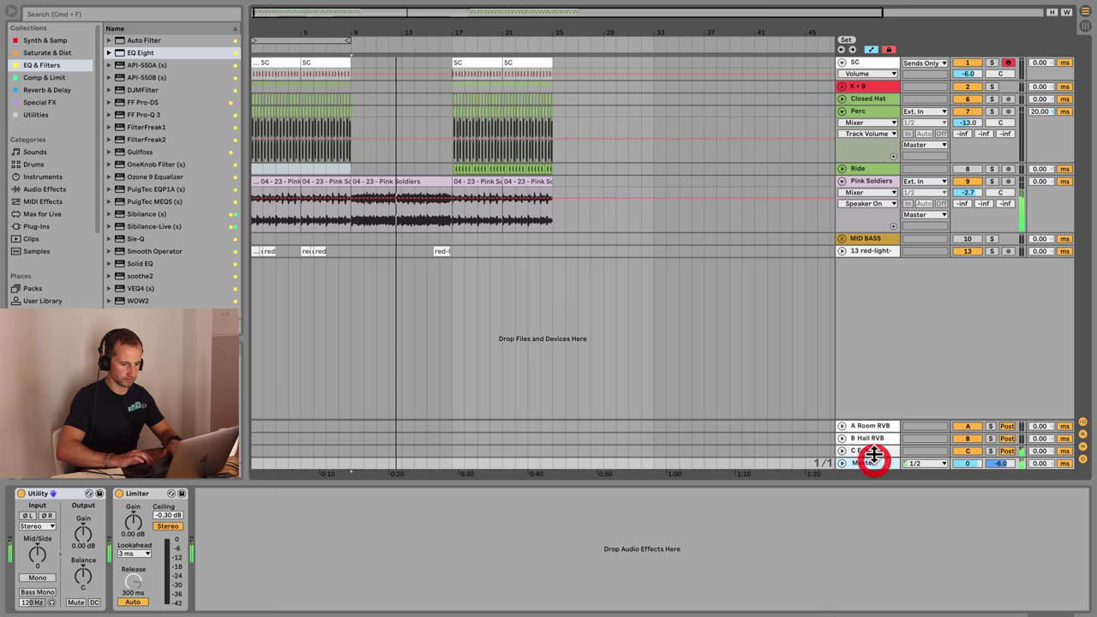
click(868, 450)
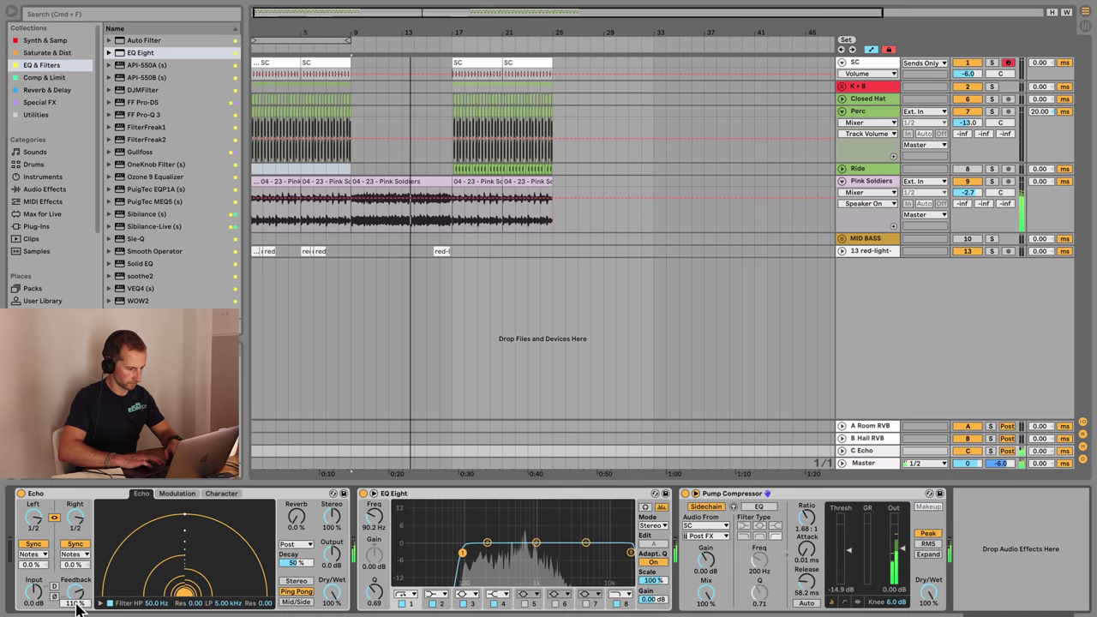
text(0)
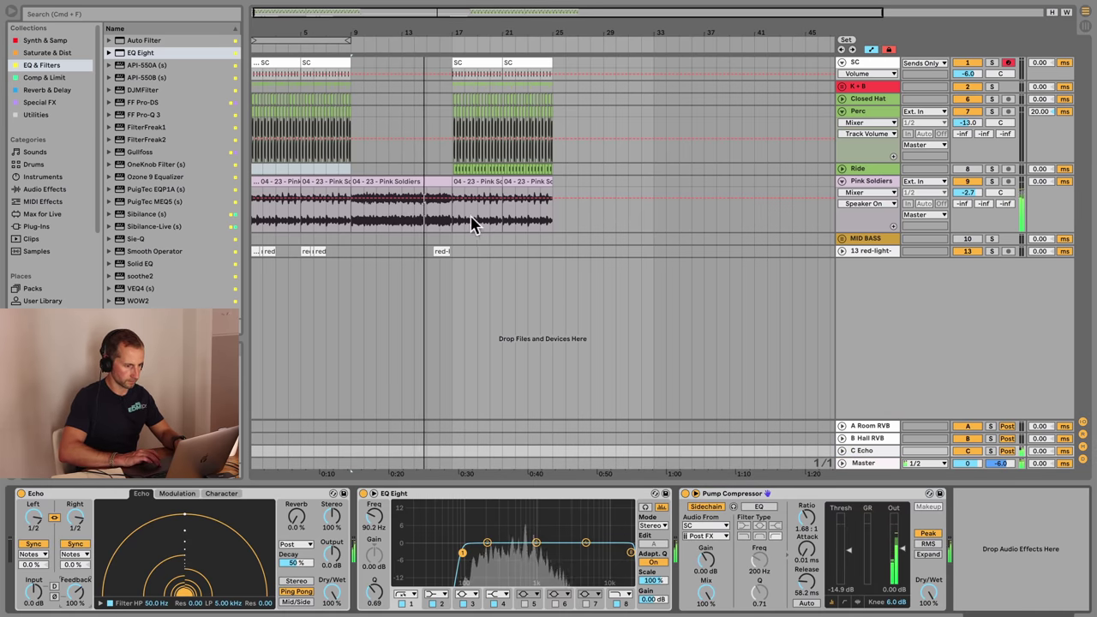
- Unmute the Ride track and paste the MID BASS clip at bar 25
click(968, 169)
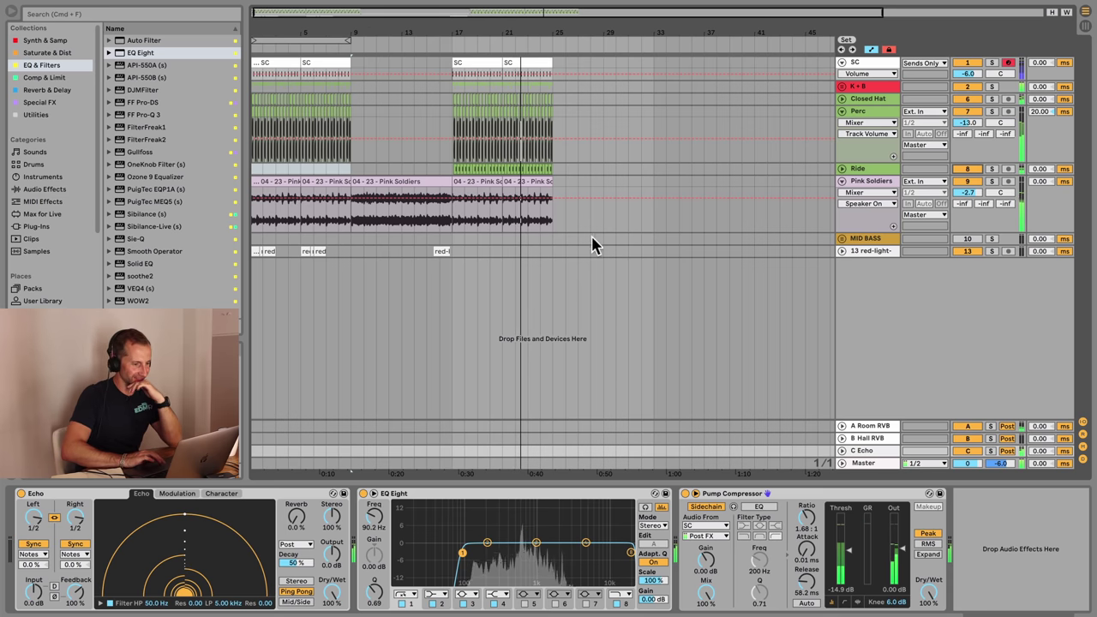
click(558, 243)
key(super+v)
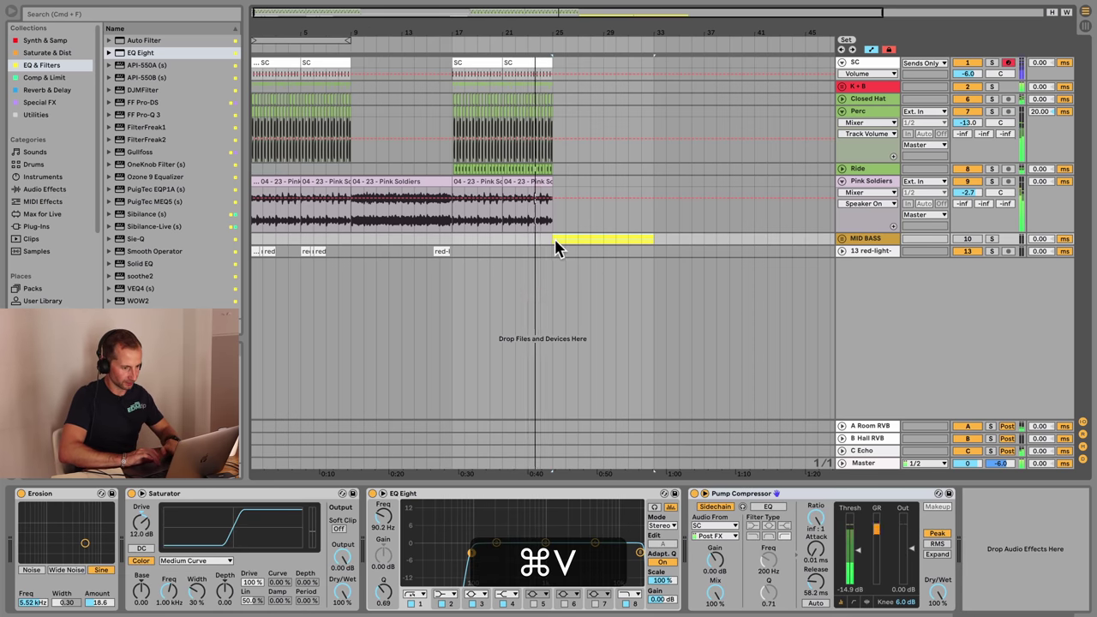
- Duplicate the drum and Pink Soldiers clips of bars 17–25 to bar 25, unmute MID BASS, and play into the new section
drag(552, 239, 454, 32)
key(super+d)
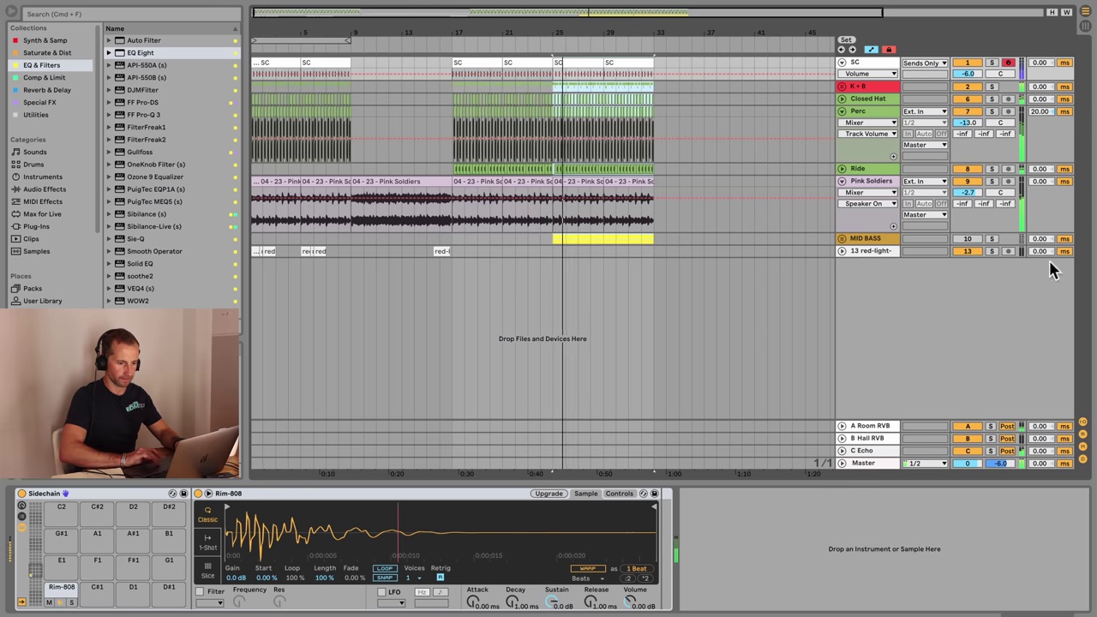
click(967, 239)
key(space)
click(541, 43)
click(583, 180)
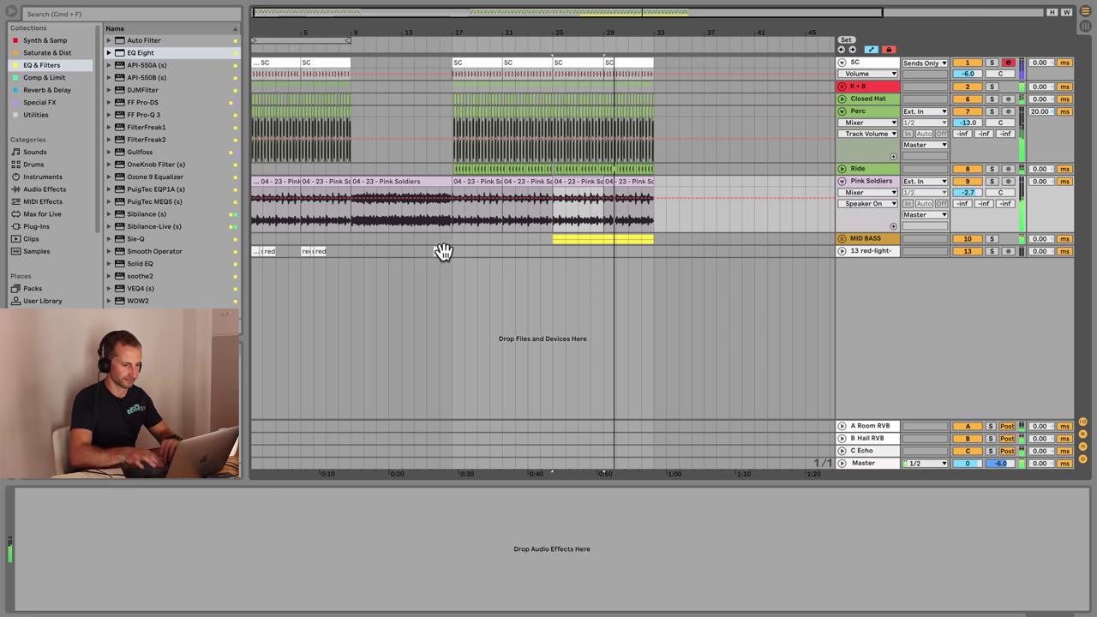
- Copy the single red-light vocal clip before bar 17 to just before bar 33, and duplicate the whole bar 25–33 section to bar 33
drag(443, 250, 539, 20)
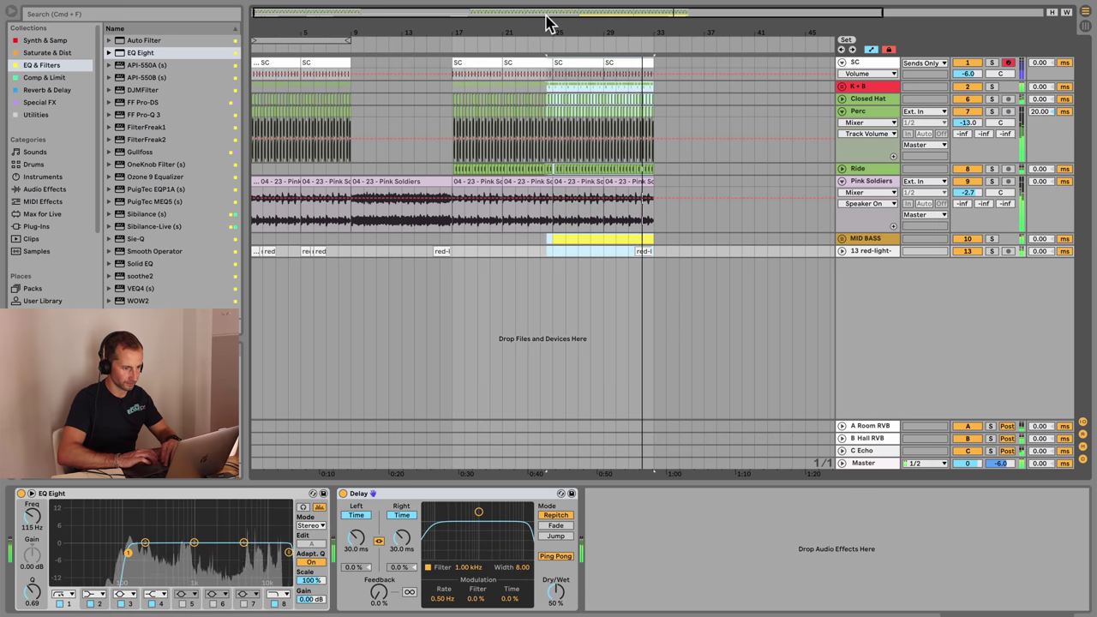
click(551, 19)
key(super+d)
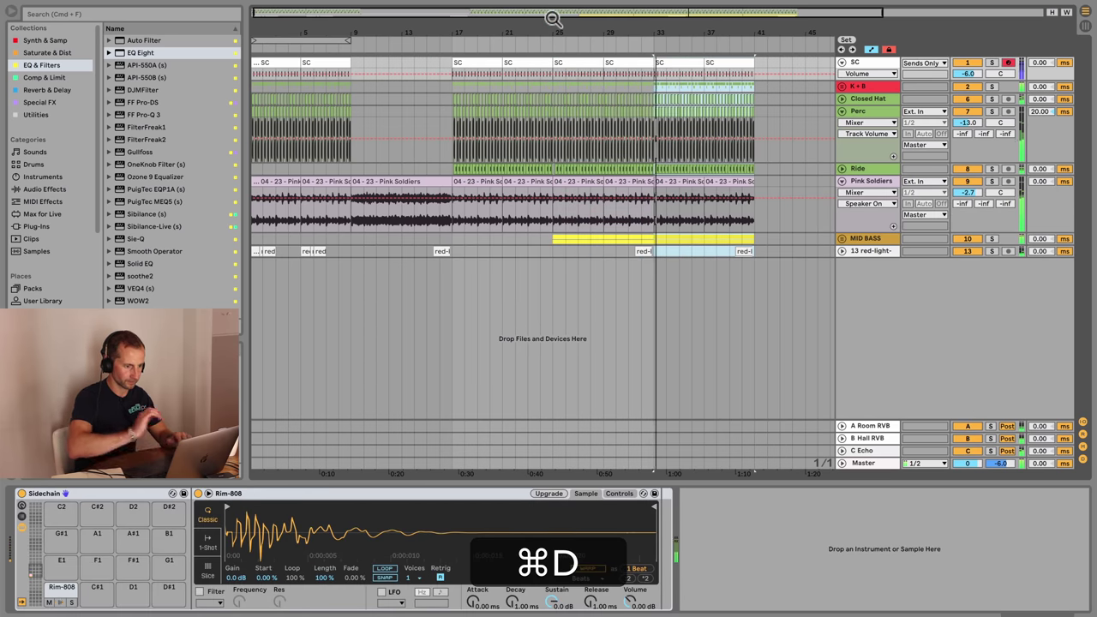
- Copy the bar 5 red-light vocal phrase and the bar 9–17 Pink Soldiers break clip to bar 41
click(759, 233)
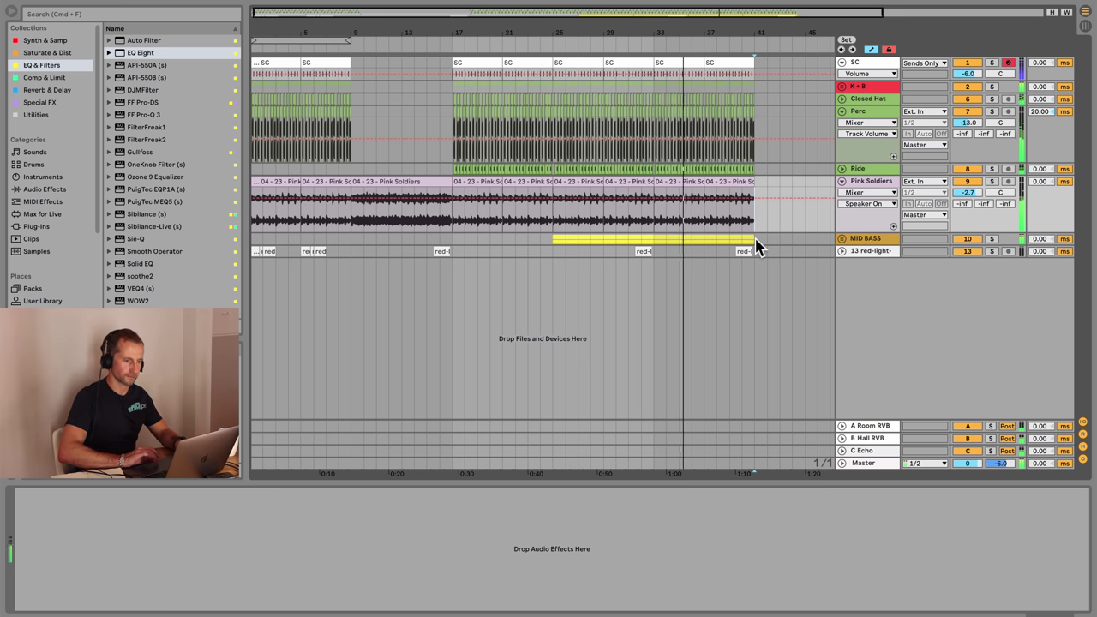
click(321, 253)
key(super+c)
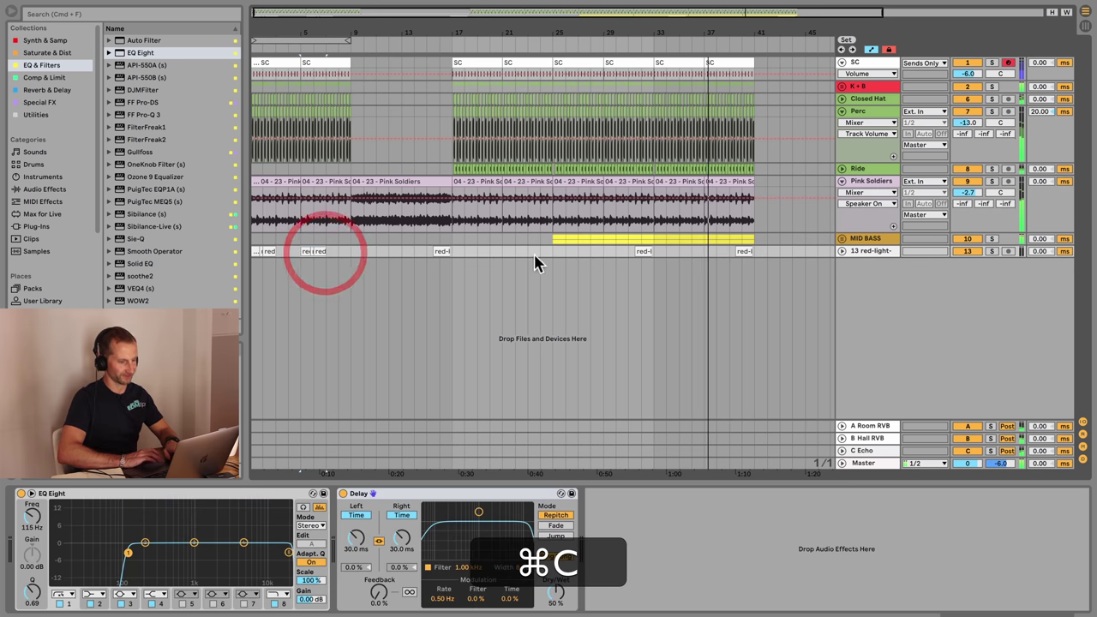
click(754, 252)
key(super+v)
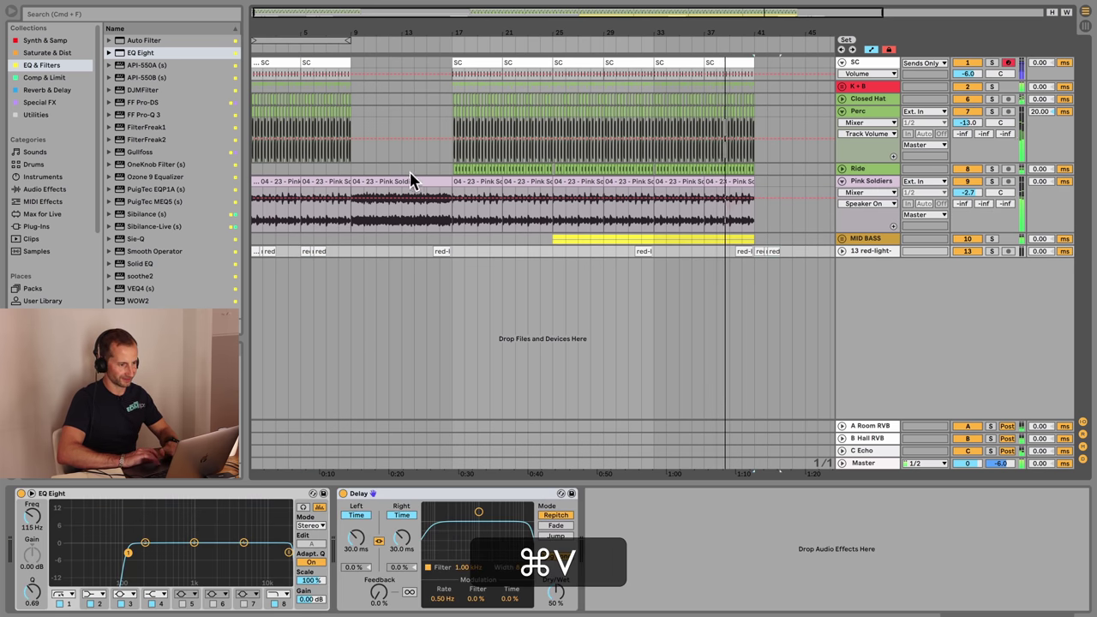
drag(412, 180, 652, 147)
key(super+d)
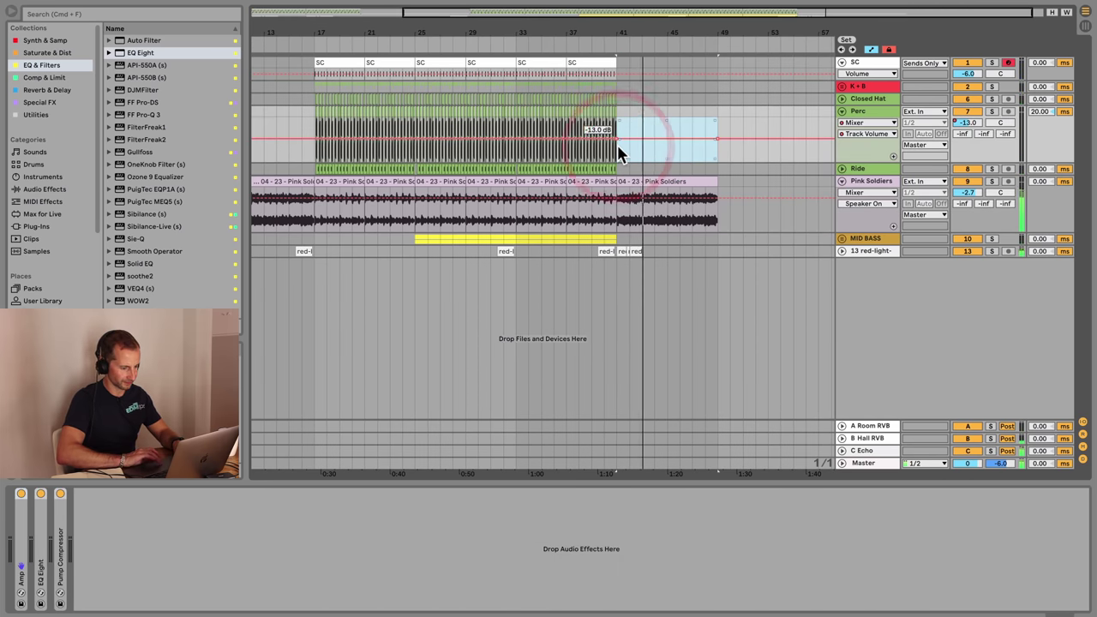
- Hide the automation and try duplicating the Perc clips of bars 33–41 to bar 41, undoing the copy
key(s)
drag(619, 153, 515, 153)
key(super+d)
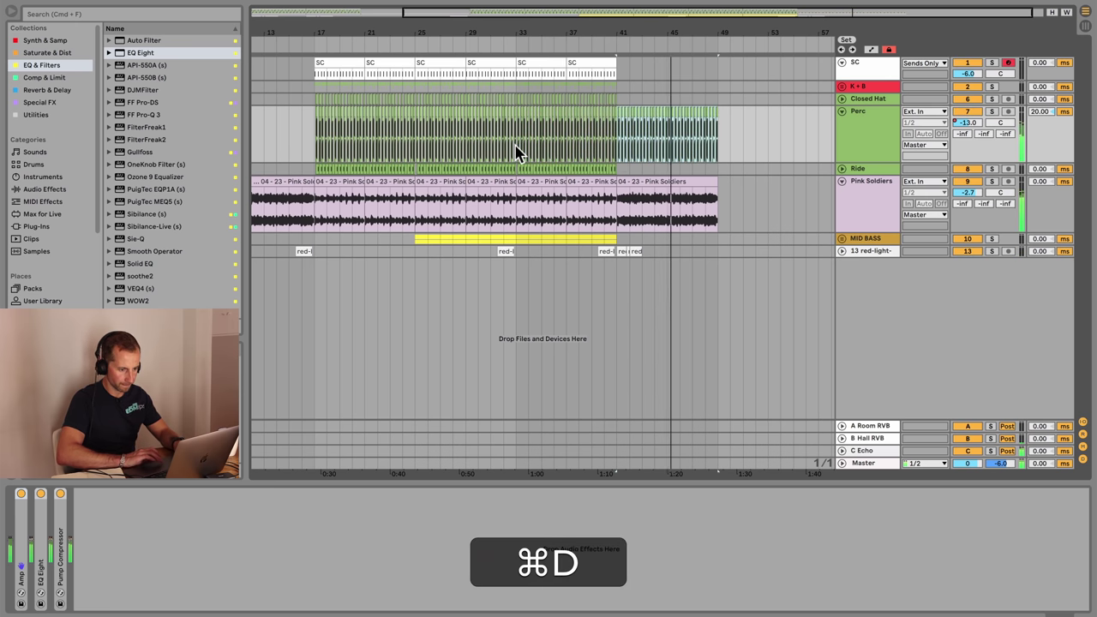
key(super+z)
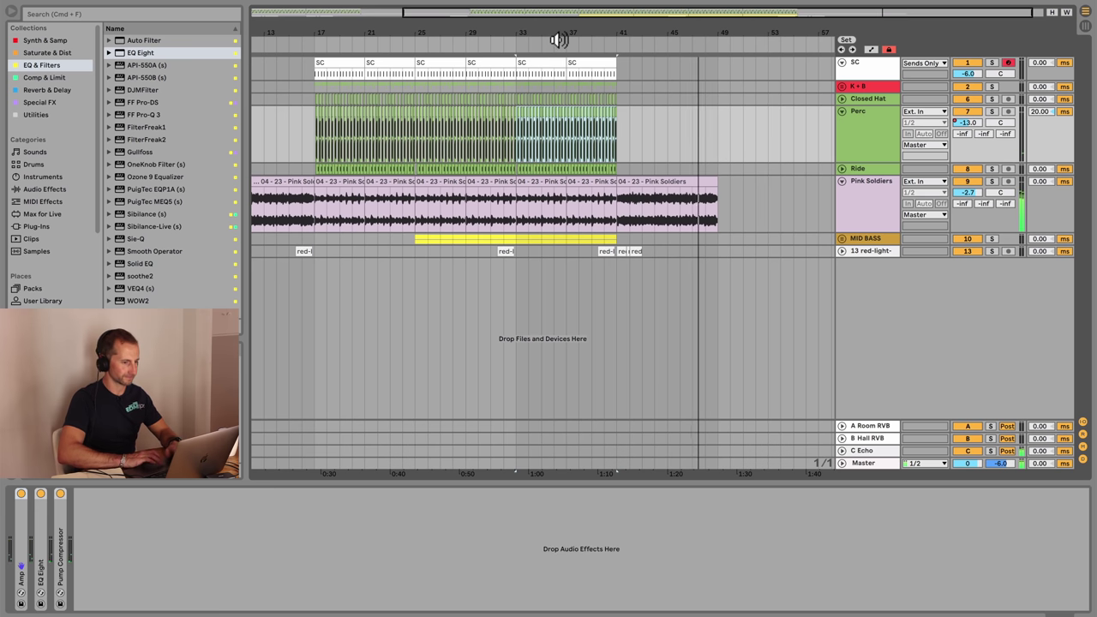
- Play from bar 17 with Pink Soldiers muted and raise the C return's Echo feedback to 104%
click(316, 44)
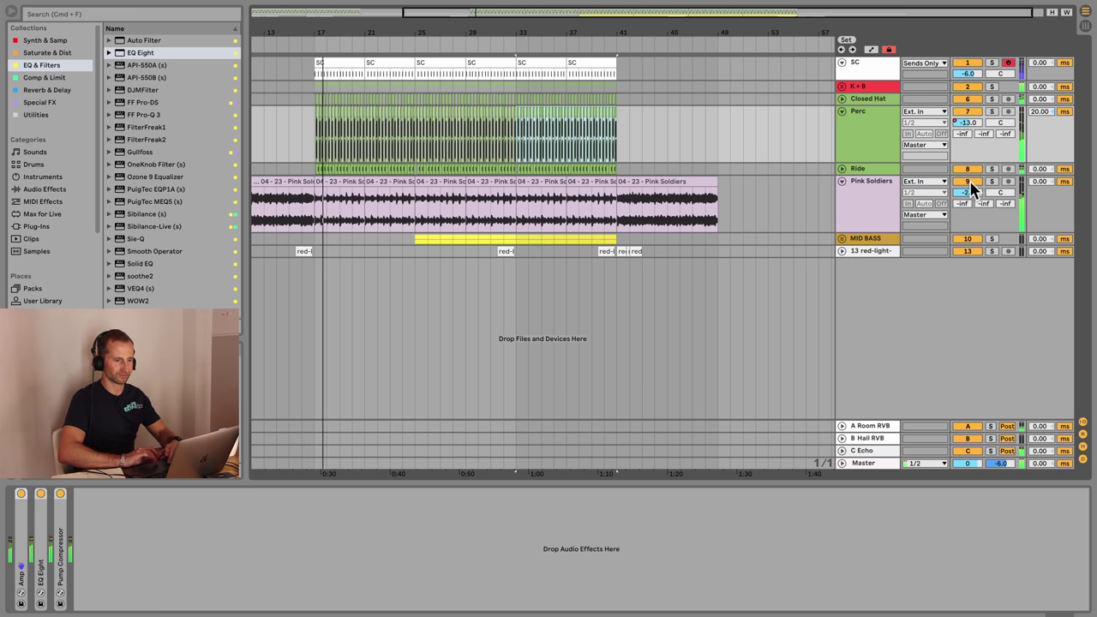
click(970, 182)
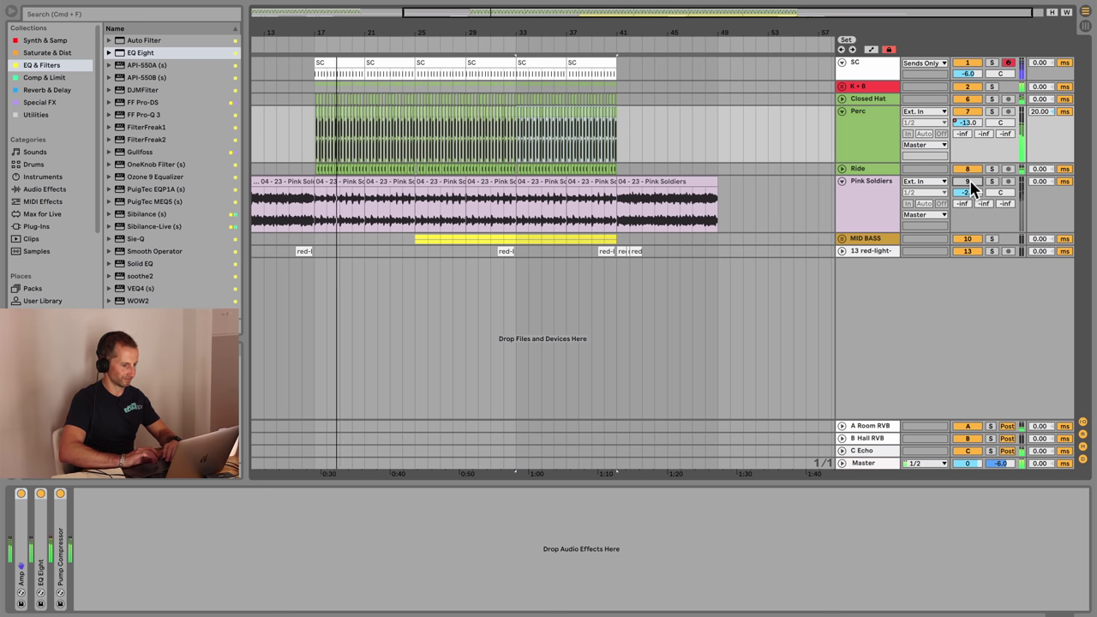
click(862, 450)
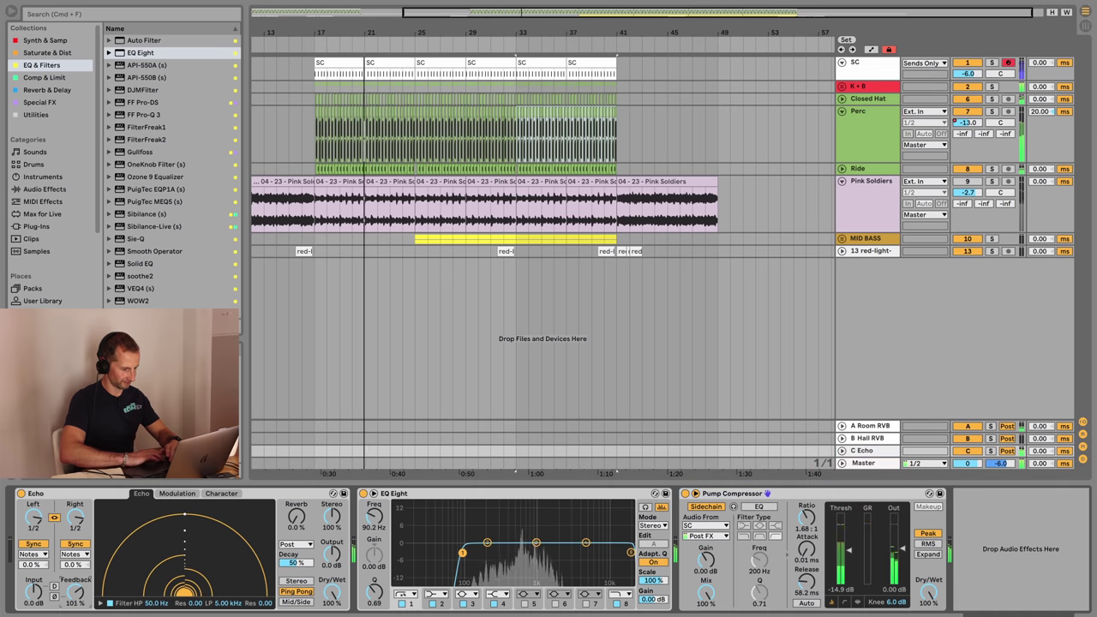
drag(83, 600, 83, 600)
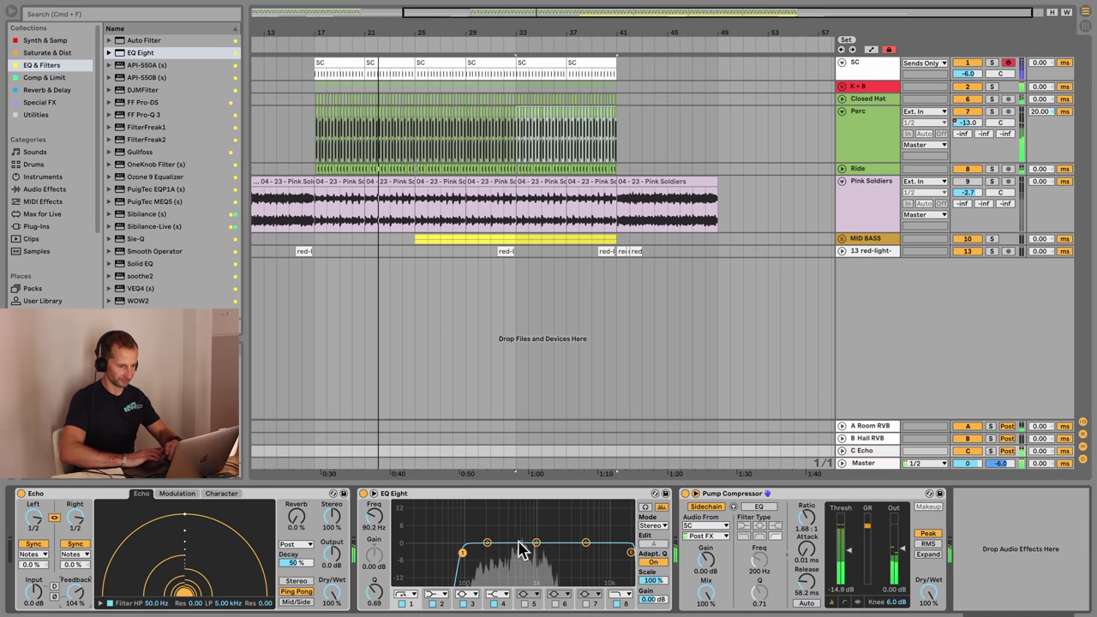
- Boost EQ Eight band 3 on the C return by 9.55 dB at 2.35 kHz and set the Pump Compressor's ratio to 3.50:1
drag(536, 543, 562, 518)
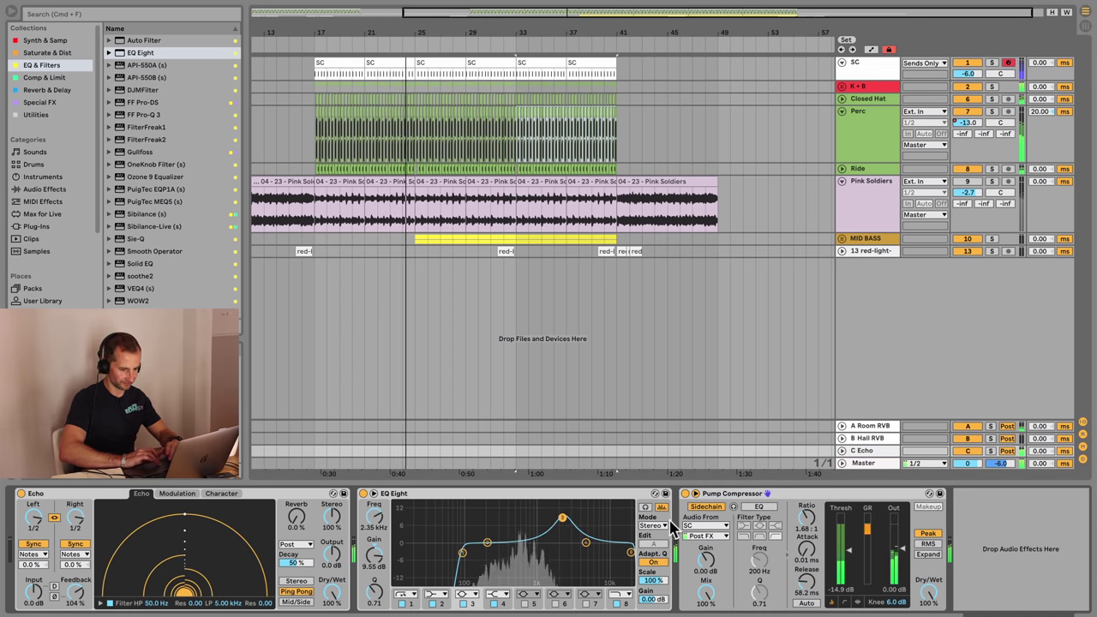
mouse_move(806, 518)
mouse_down()
mouse_move(807, 505)
mouse_move(807, 515)
mouse_up()
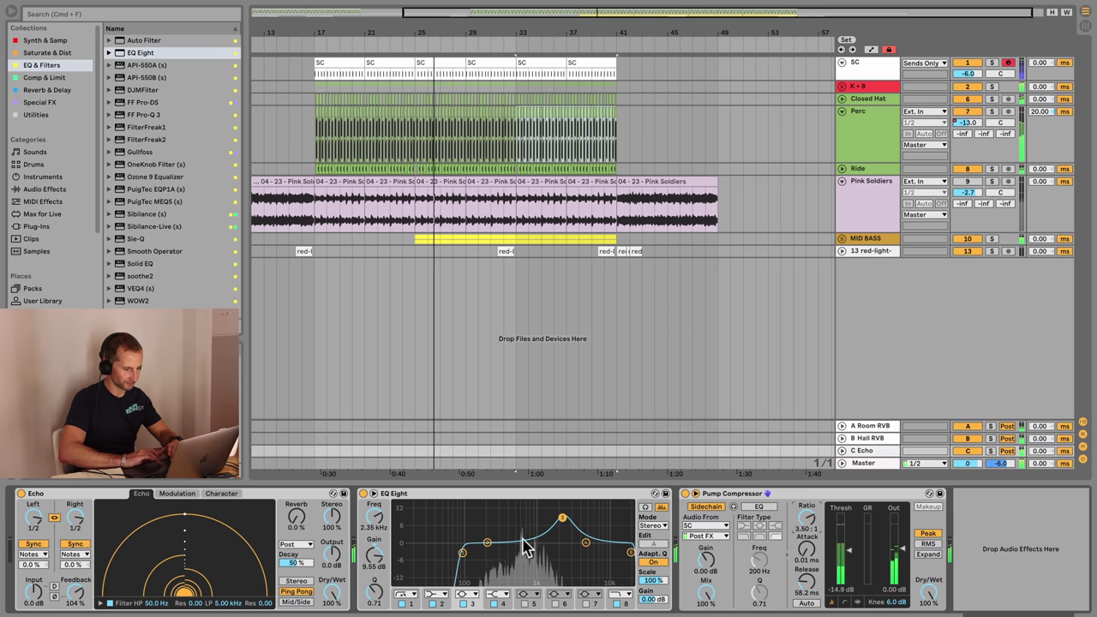
- Cut EQ Eight band 4 on the C return by 8.80 dB at 758 Hz and set the Echo's feedback to 96%
drag(83, 580, 83, 575)
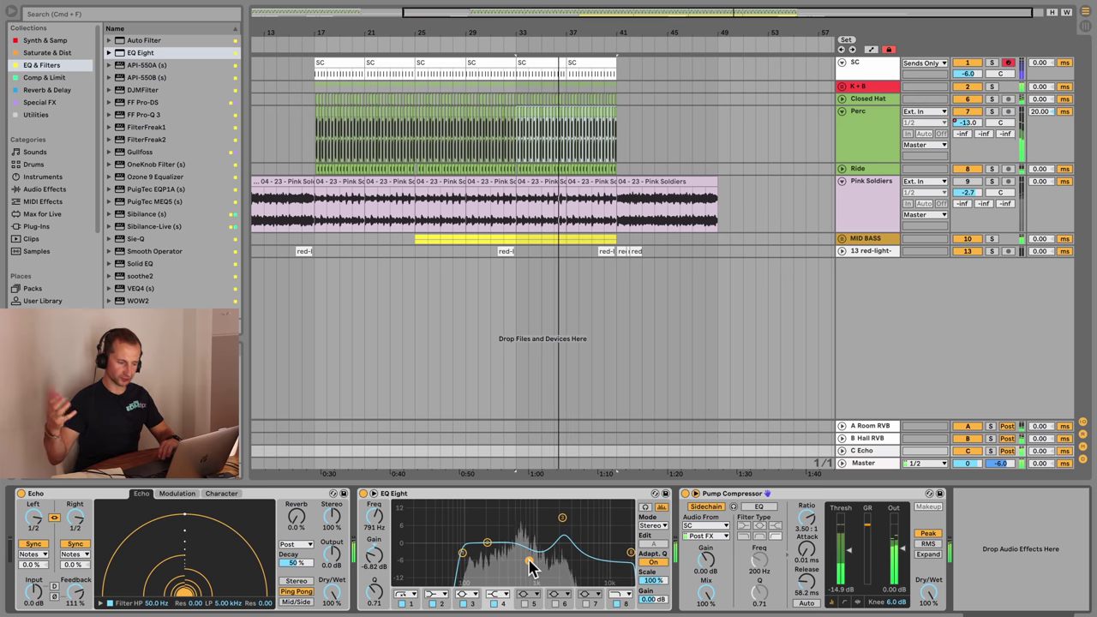
drag(529, 560, 526, 566)
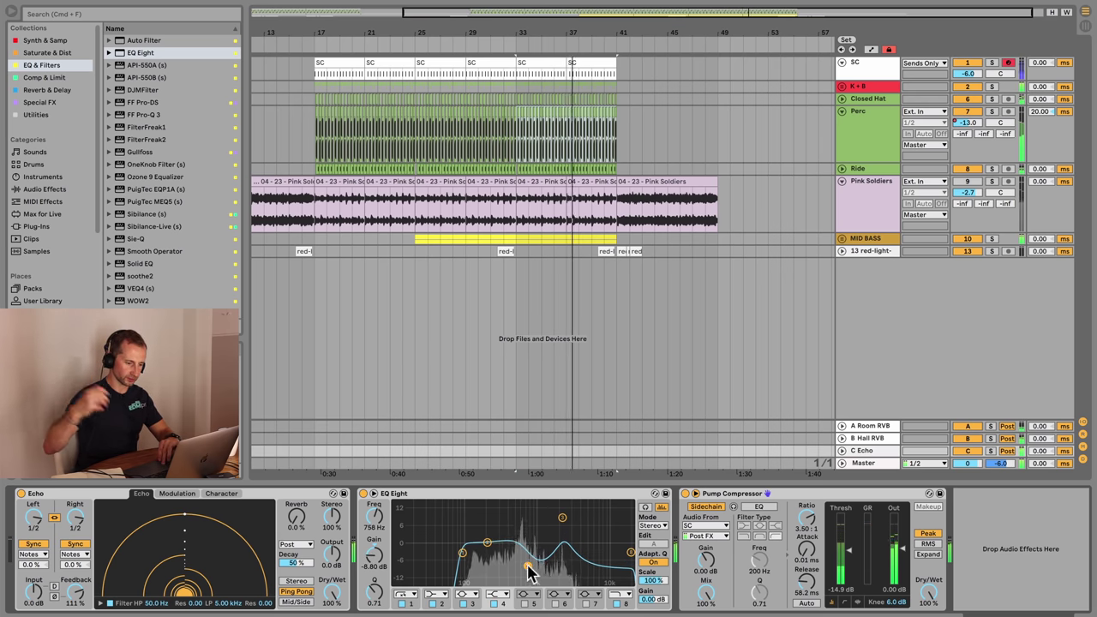
drag(80, 604, 79, 610)
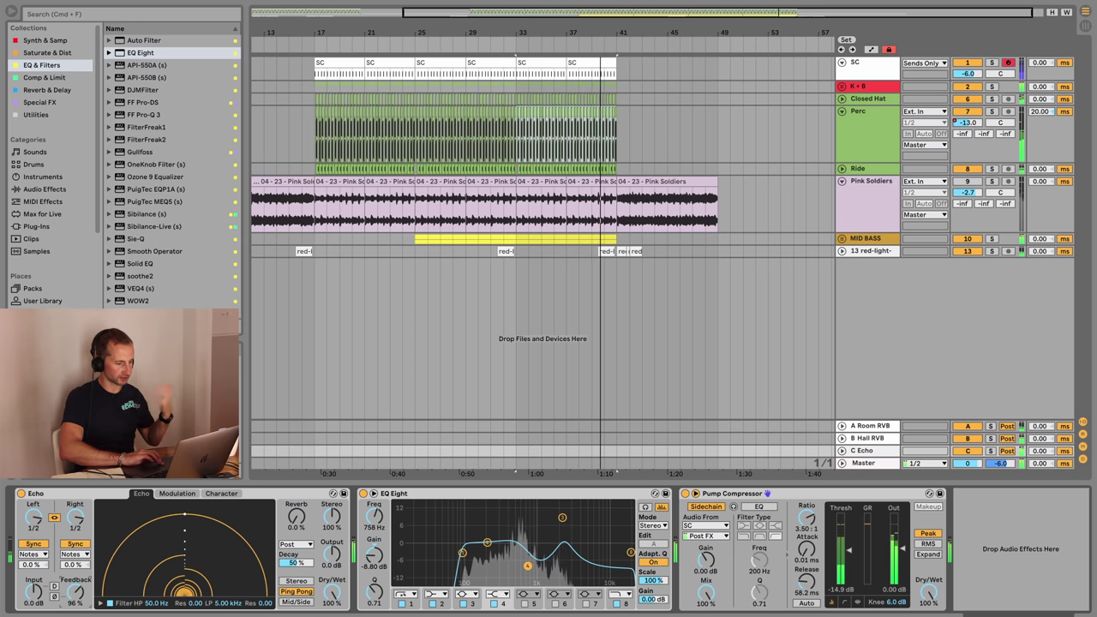